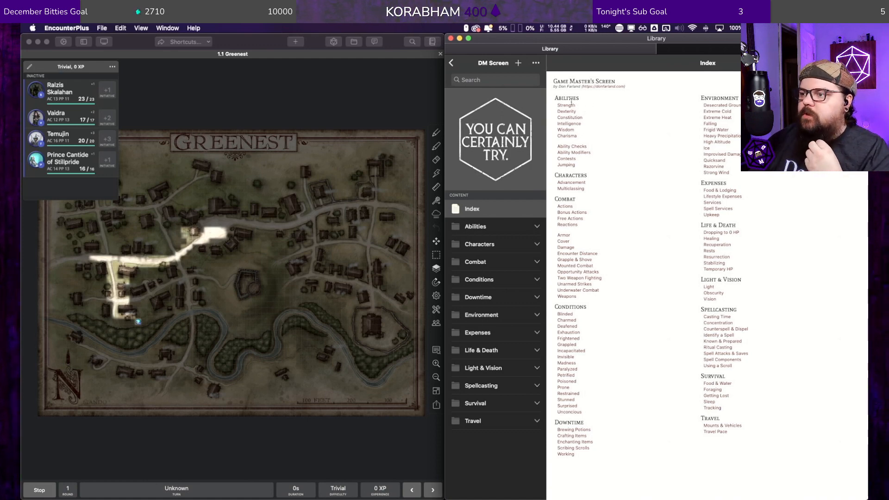
Step: Look up the Strength and Food & Lodging reference pages in the DM Screen module and return to its index
{"action": "left_click", "coordinate": [569, 106]}
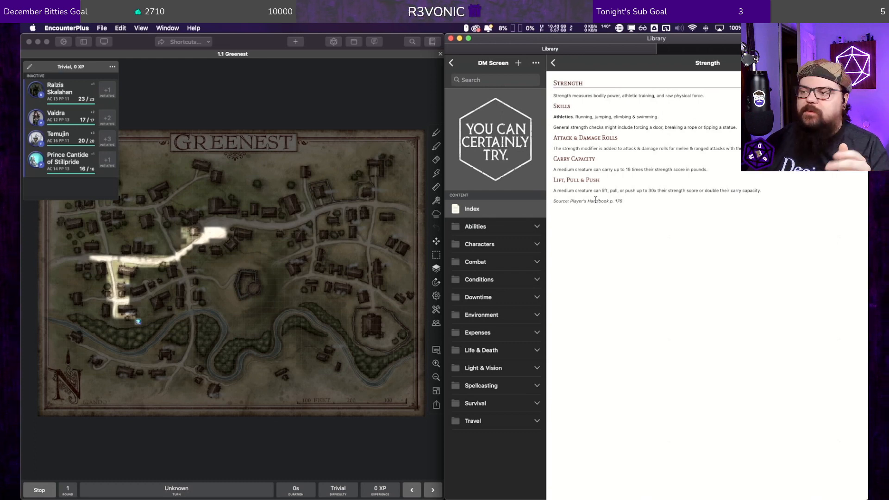
{"action": "left_click", "coordinate": [553, 65]}
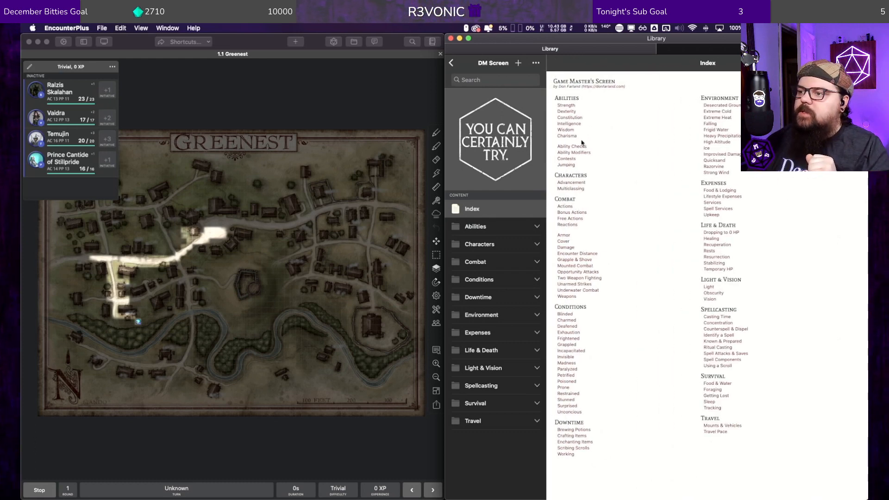
{"action": "left_click", "coordinate": [722, 190]}
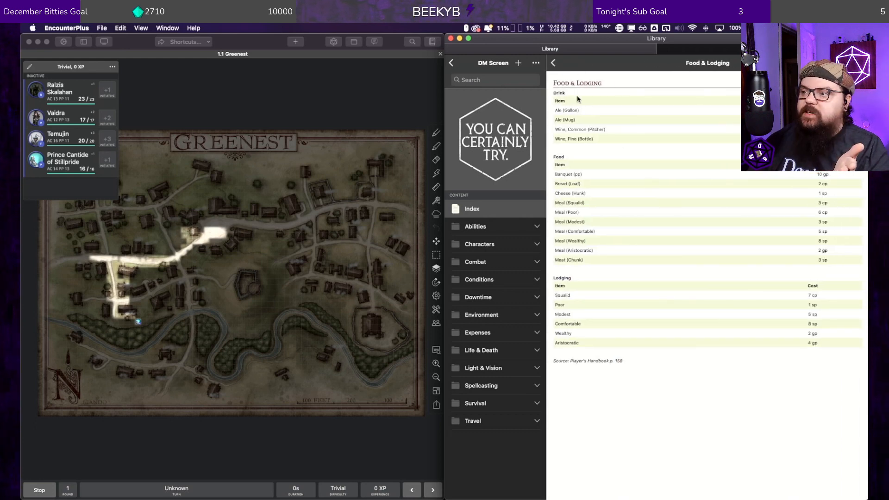
{"action": "left_click", "coordinate": [554, 64]}
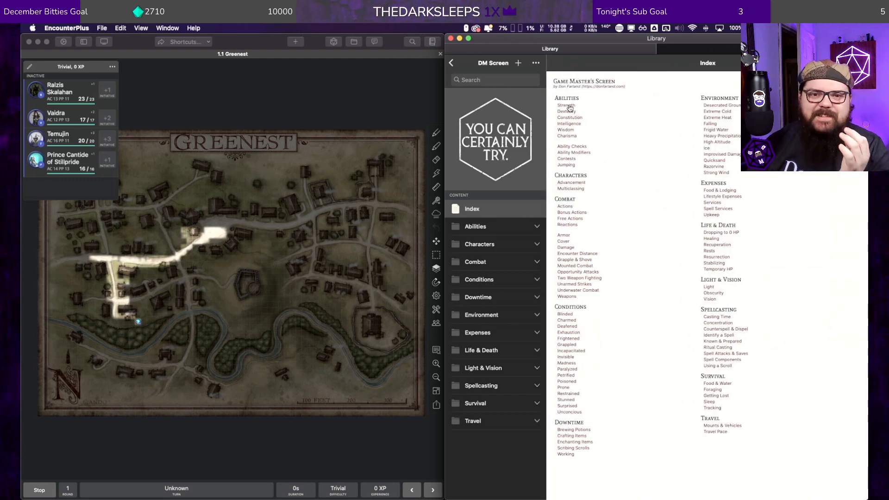
{"action": "left_click", "coordinate": [714, 190]}
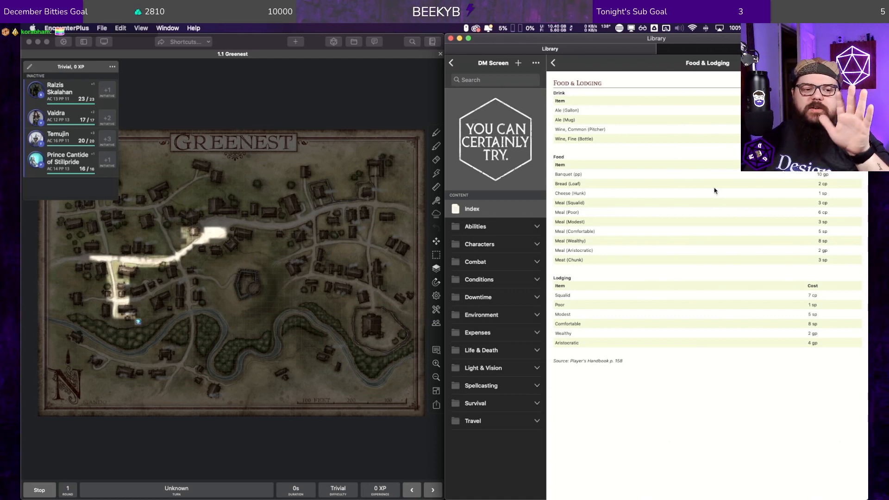
{"action": "left_click", "coordinate": [553, 64]}
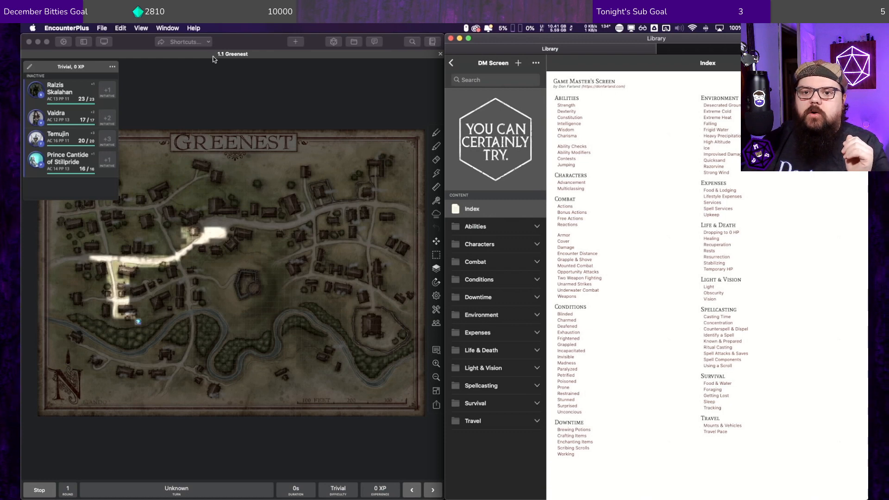
{"action": "left_click", "coordinate": [113, 66]}
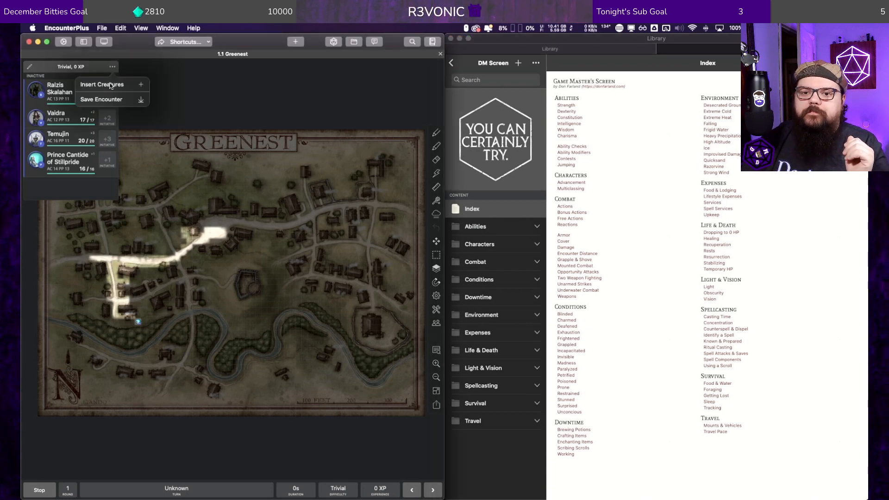
{"action": "left_click", "coordinate": [30, 67]}
{"action": "left_click", "coordinate": [32, 92]}
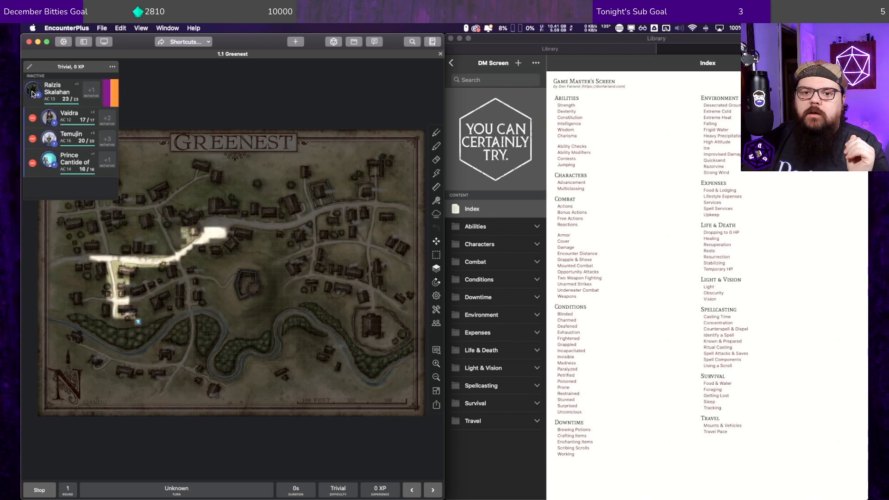
{"action": "left_click", "coordinate": [30, 67]}
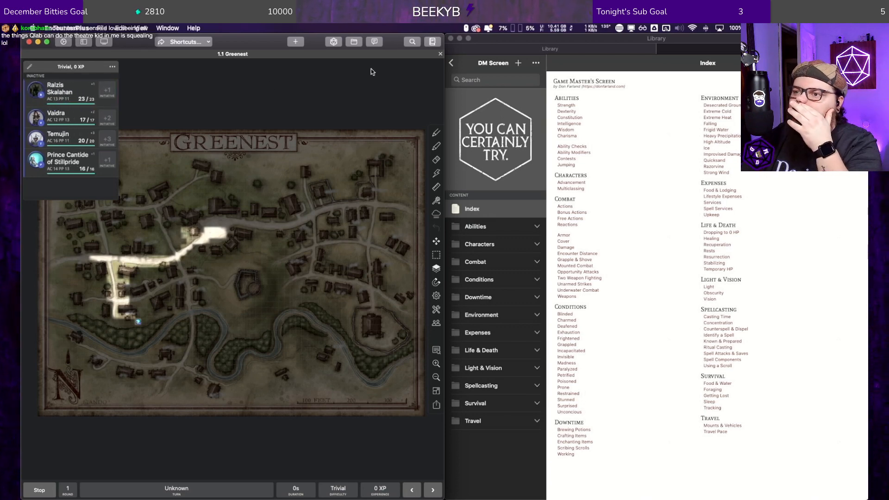
Step: Open the D&D 101 campaign in the library and try adding a new map to it
{"action": "left_click", "coordinate": [672, 46]}
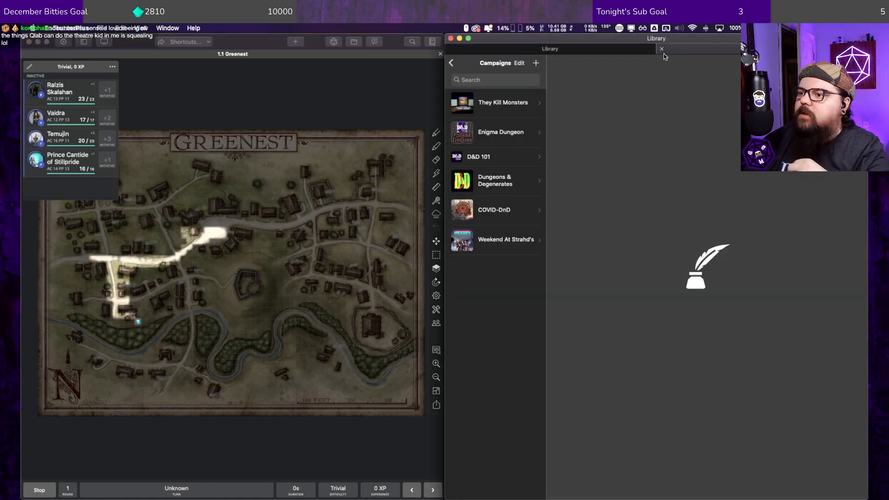
{"action": "left_click", "coordinate": [508, 160]}
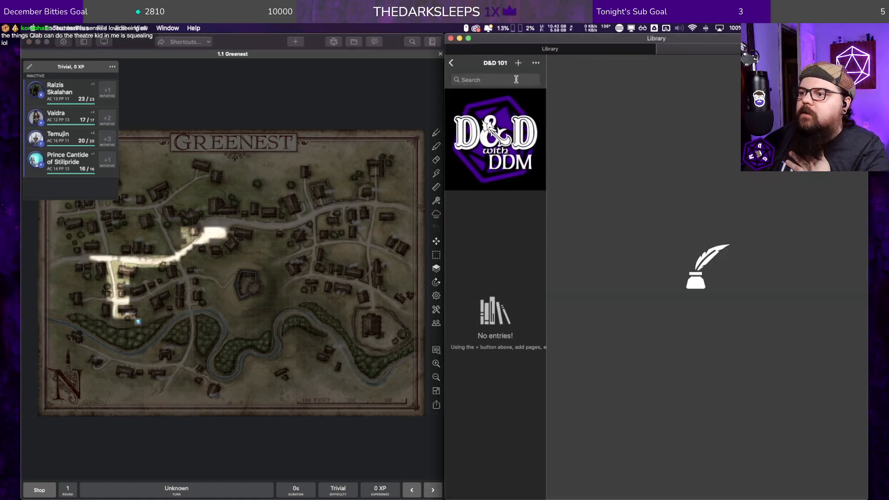
{"action": "left_click", "coordinate": [535, 63]}
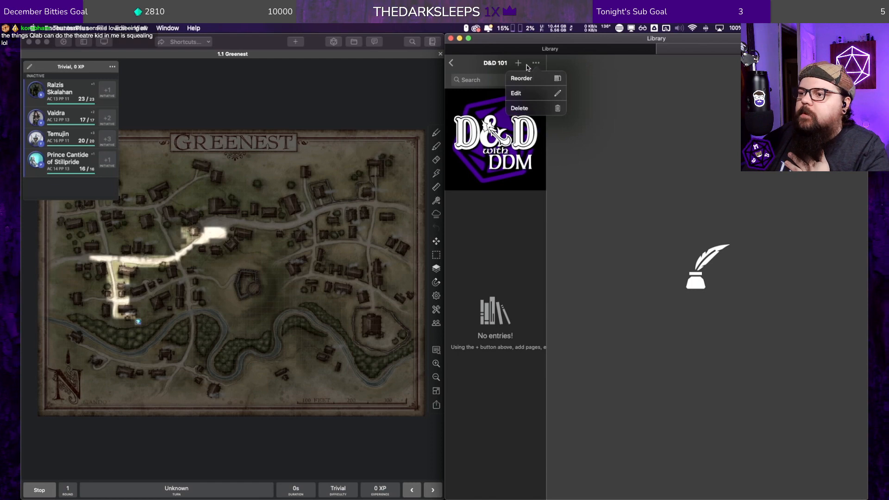
{"action": "left_click", "coordinate": [518, 66]}
{"action": "left_click", "coordinate": [517, 65]}
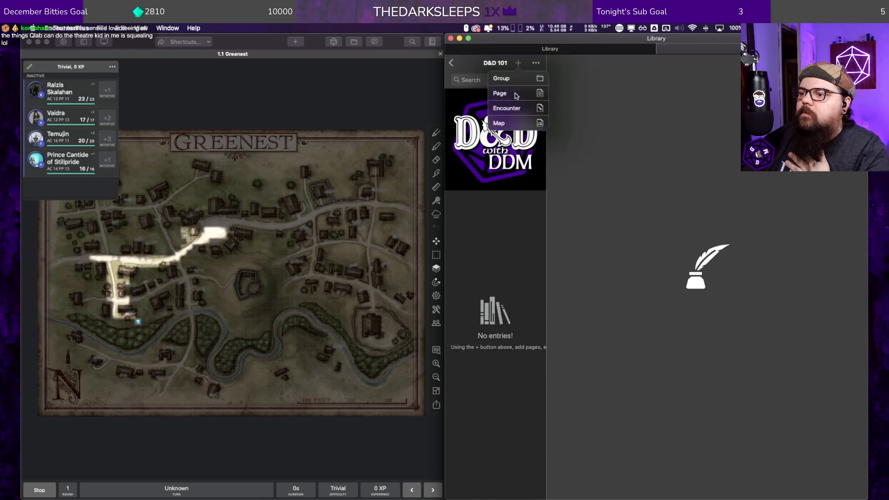
{"action": "left_click", "coordinate": [514, 123]}
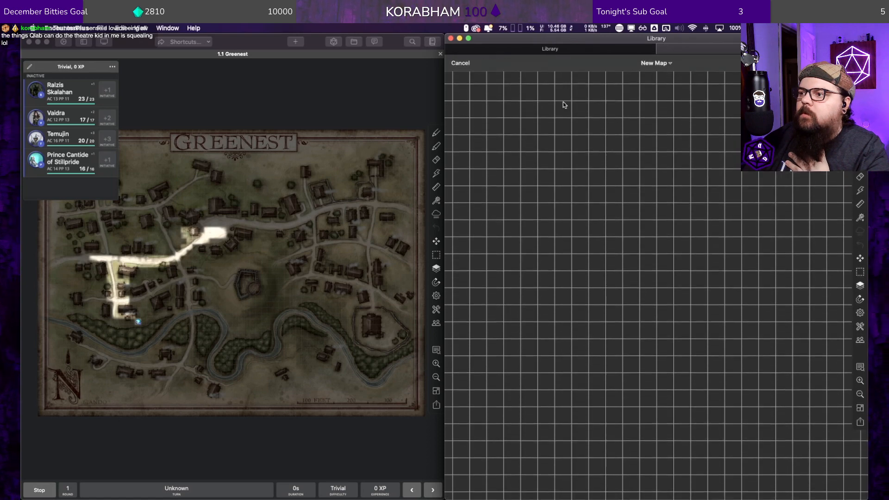
{"action": "left_click", "coordinate": [461, 63]}
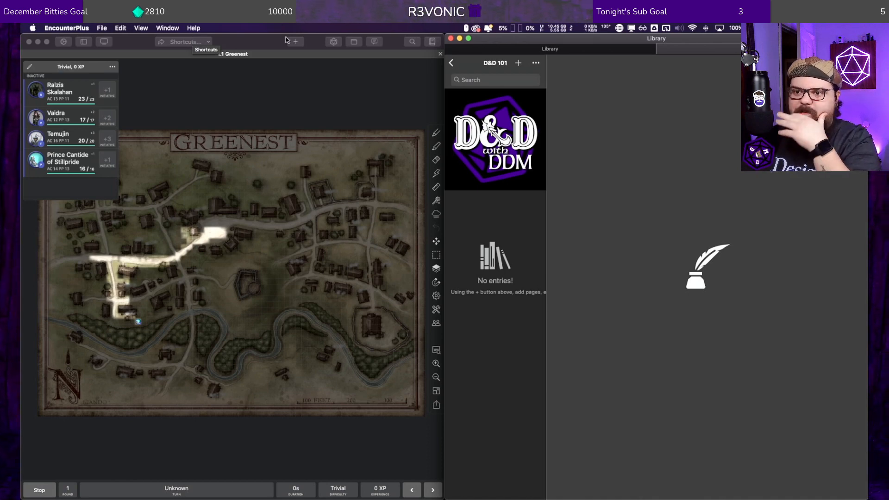
Step: View the D&D 101 campaign's cover art at full size and close it
{"action": "left_click", "coordinate": [476, 29]}
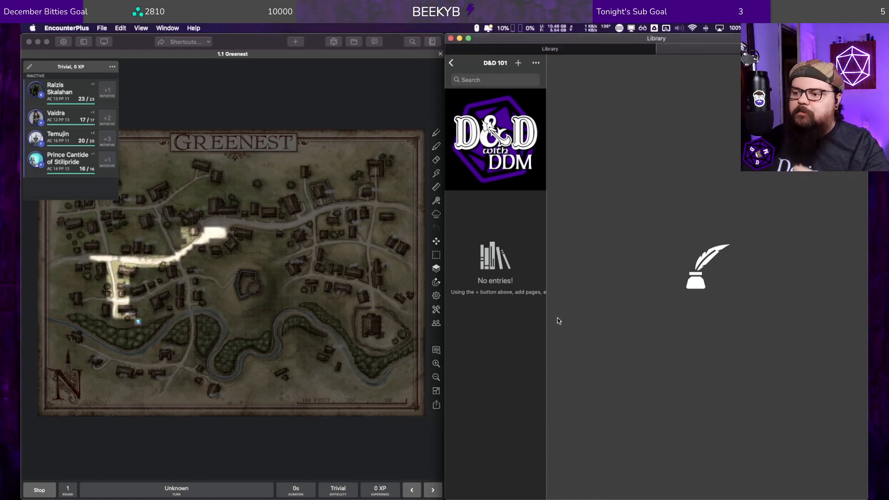
{"action": "left_click", "coordinate": [491, 187]}
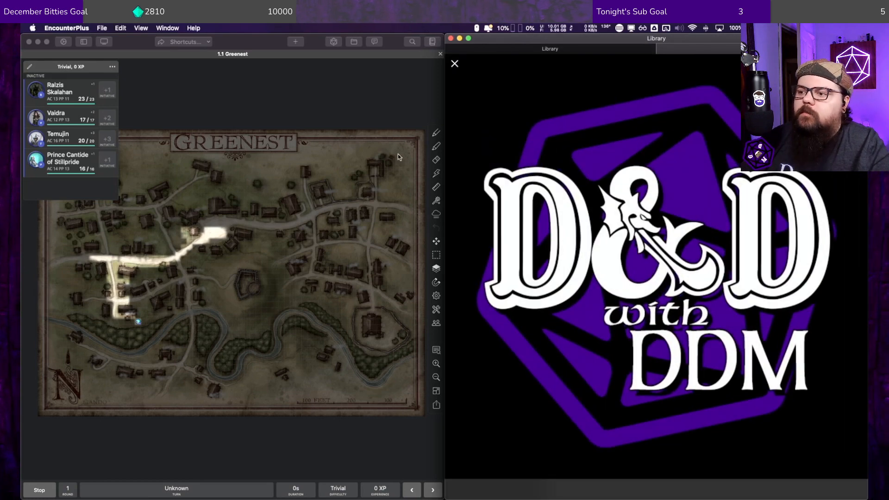
{"action": "left_click", "coordinate": [455, 63]}
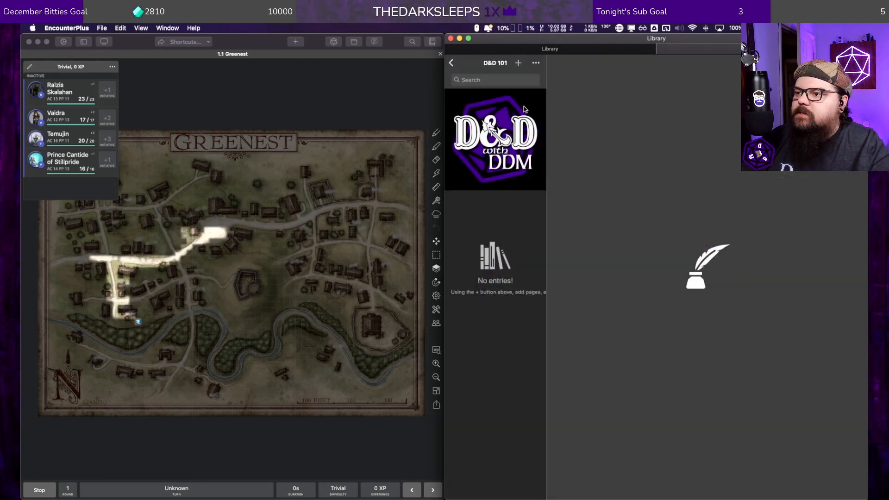
{"action": "left_click", "coordinate": [451, 63]}
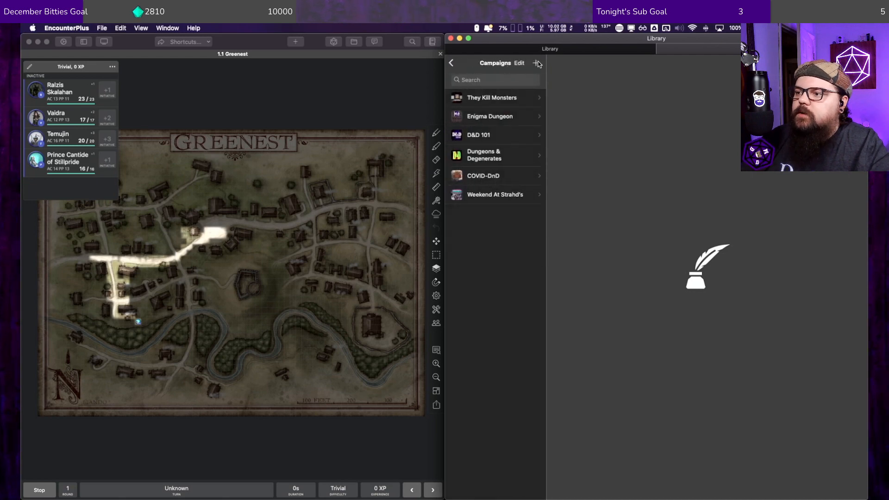
{"action": "left_click", "coordinate": [537, 63]}
{"action": "left_click", "coordinate": [586, 172]}
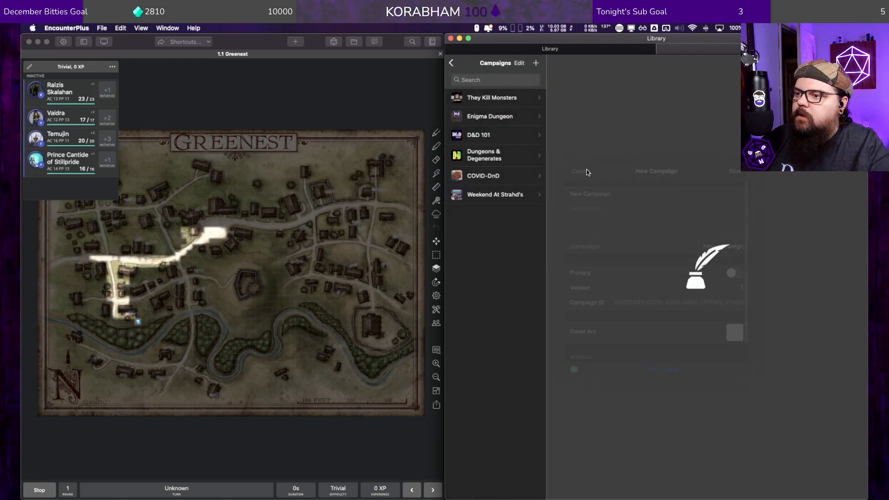
Step: Start a new module in the library's module collection and name it D&D 101
{"action": "left_click", "coordinate": [451, 63]}
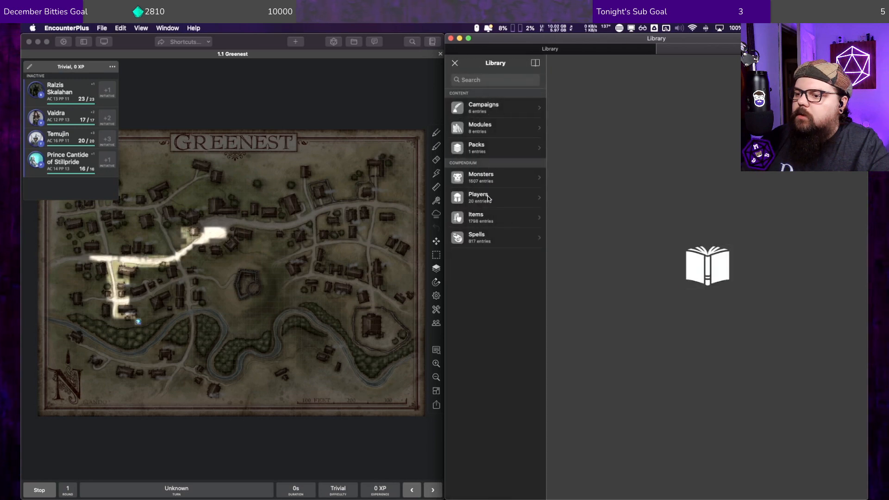
{"action": "left_click", "coordinate": [491, 128]}
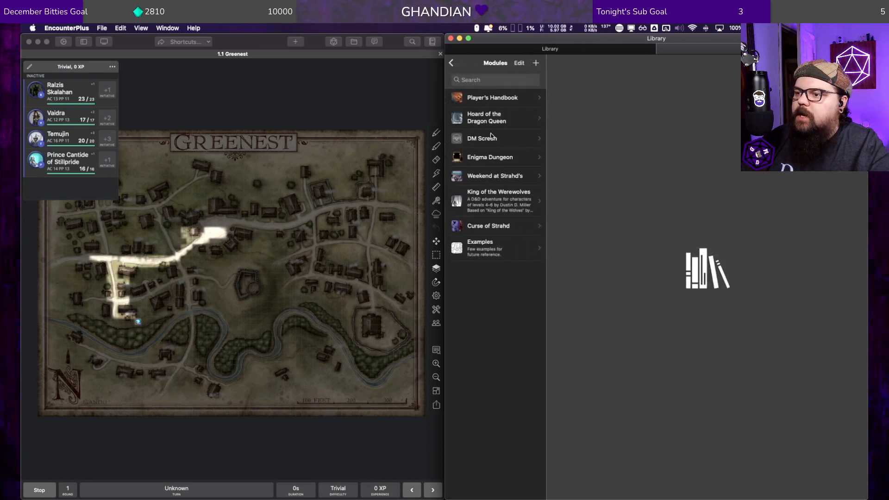
{"action": "left_click", "coordinate": [535, 64]}
{"action": "left_click", "coordinate": [607, 192]}
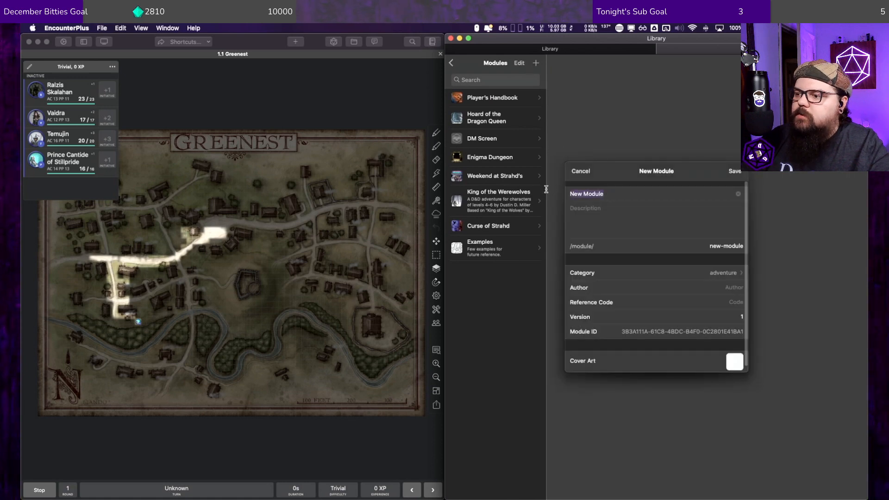
{"action": "type", "text": "D&D 101"}
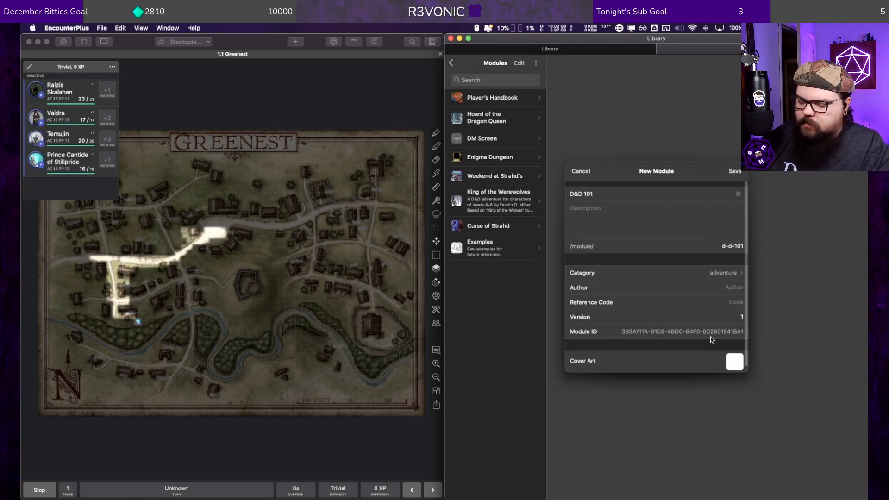
{"action": "key", "text": "Tab"}
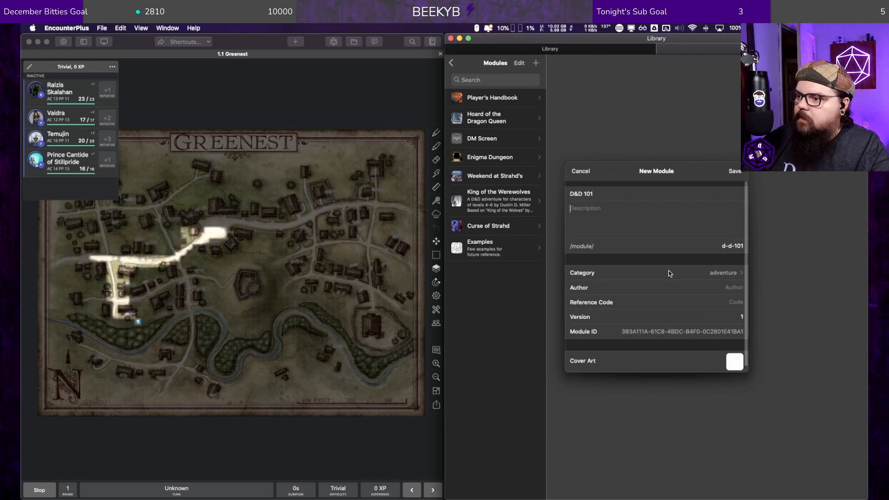
Step: Keep the module's category as adventure, set its author to DDM, and save the module
{"action": "left_click", "coordinate": [731, 270]}
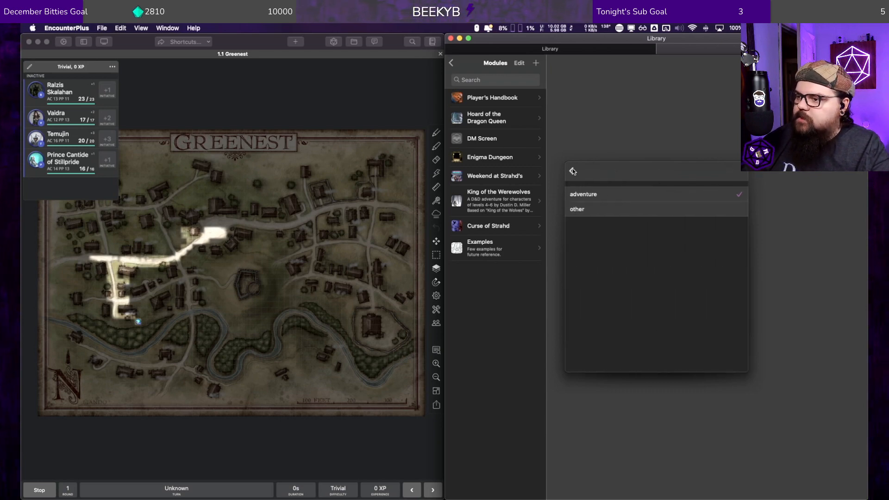
{"action": "left_click", "coordinate": [573, 171]}
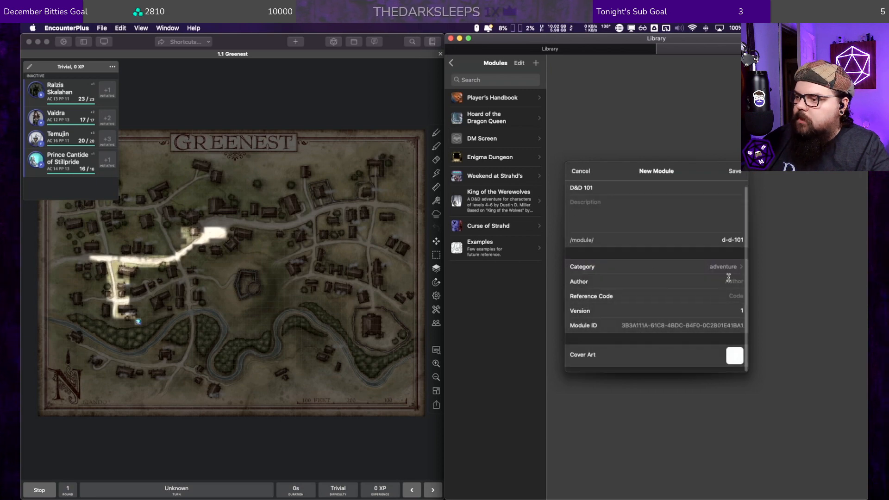
{"action": "left_click", "coordinate": [728, 278]}
{"action": "type", "text": "Dustin"}
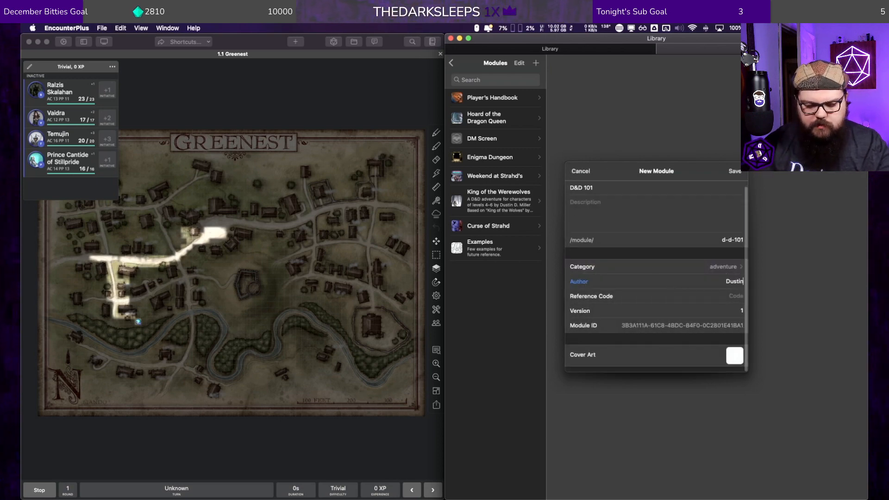
{"action": "key", "text": "BackSpace"}
{"action": "key", "text": "BackSpace"}
{"action": "key", "text": "BackSpace"}
{"action": "key", "text": "BackSpace"}
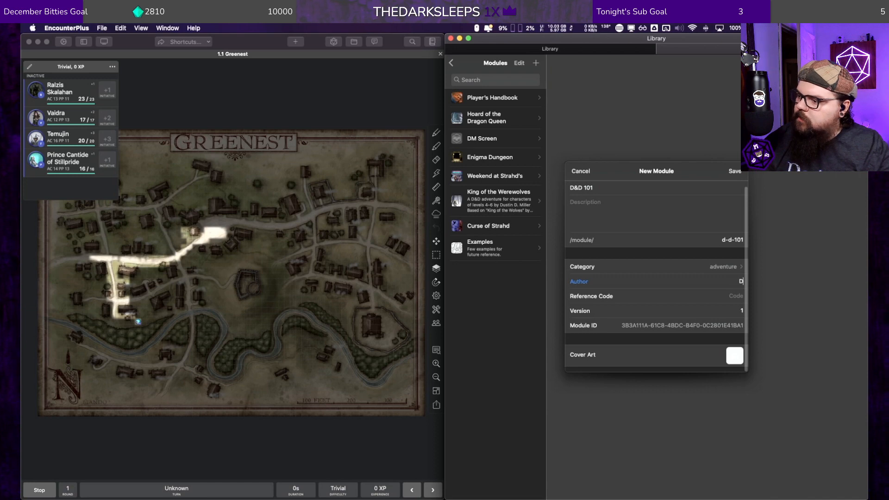
{"action": "type", "text": "DDM"}
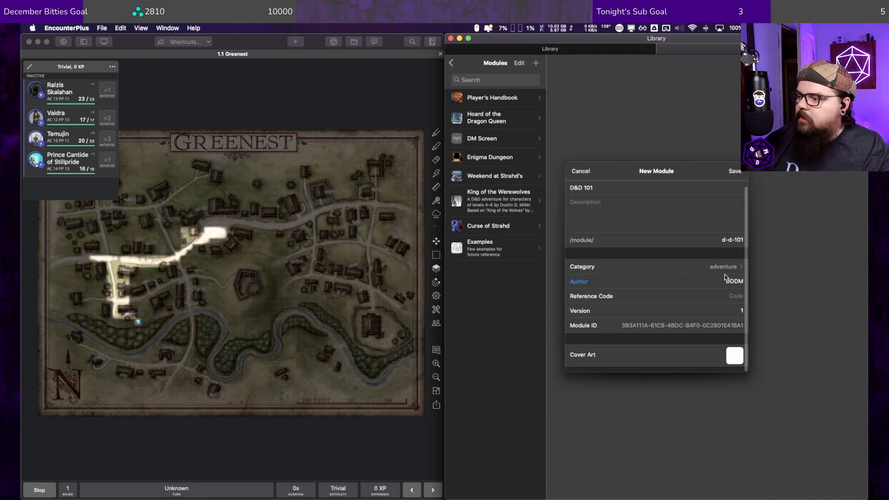
{"action": "key", "text": "Left"}
{"action": "key", "text": "BackSpace"}
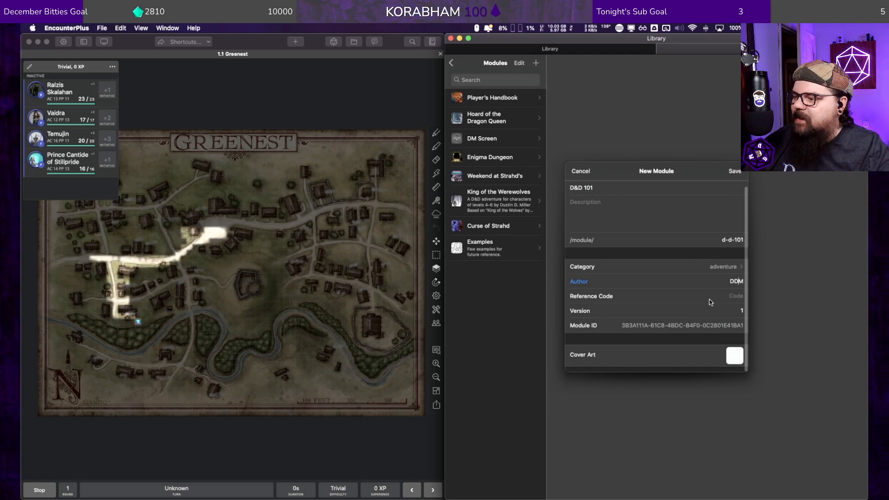
{"action": "left_click", "coordinate": [733, 171]}
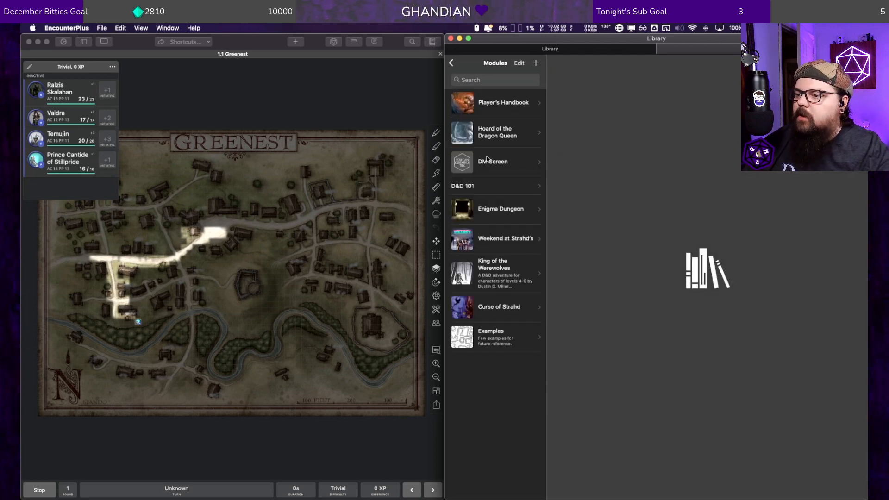
Step: Open the D&D 101 module and view the types of entries that can be added to it
{"action": "left_click", "coordinate": [486, 186]}
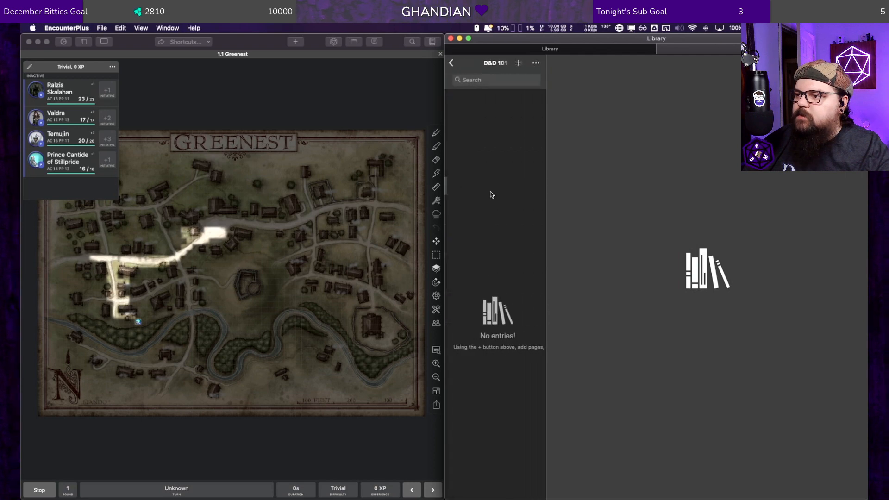
{"action": "left_click", "coordinate": [518, 63]}
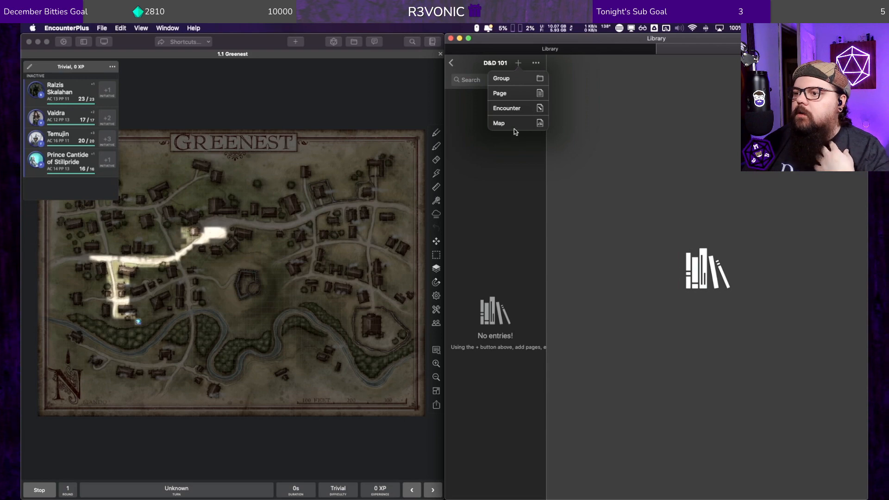
{"action": "left_click", "coordinate": [324, 107]}
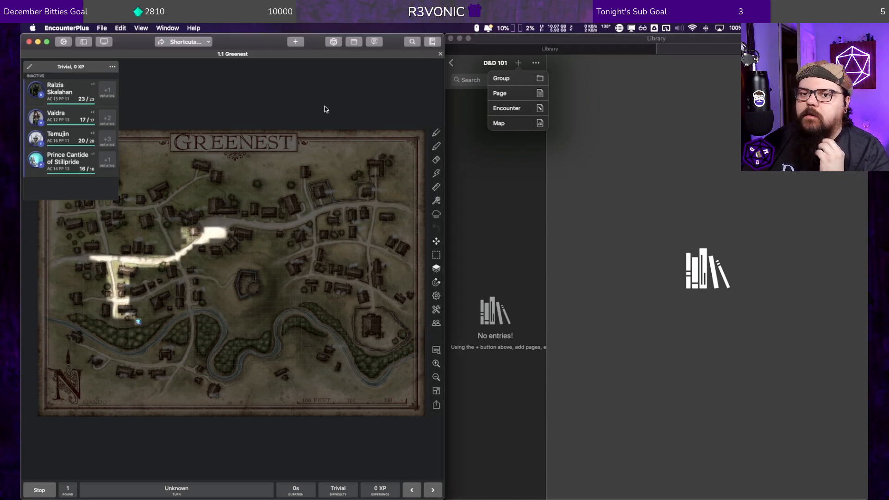
Step: Return to the library overview and browse the list of players grouped by campaign
{"action": "left_click", "coordinate": [490, 182]}
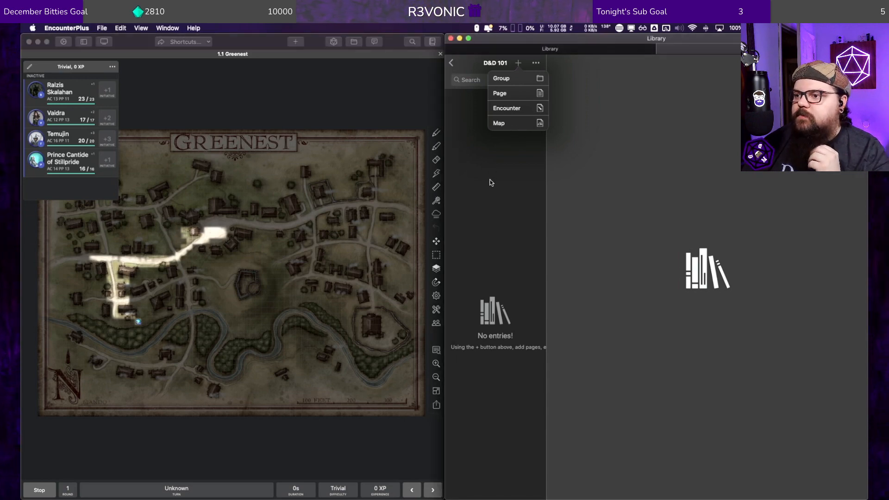
{"action": "left_click", "coordinate": [452, 63]}
{"action": "left_click", "coordinate": [452, 63]}
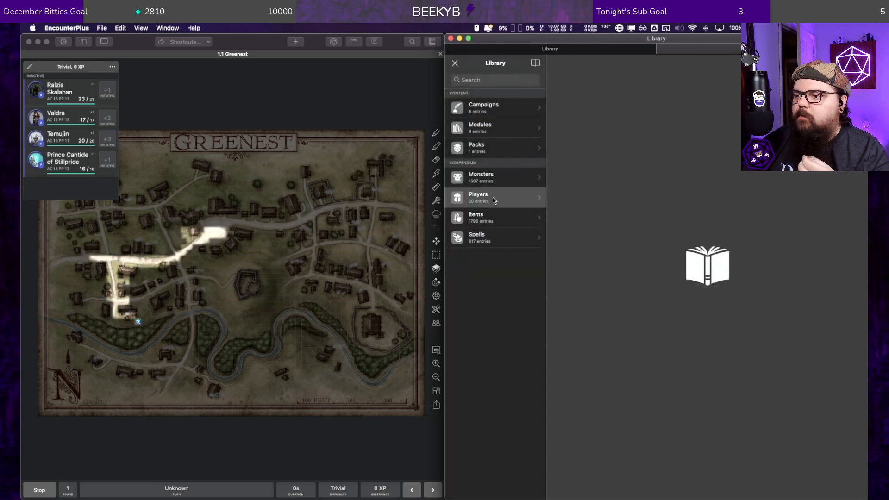
{"action": "left_click", "coordinate": [492, 198]}
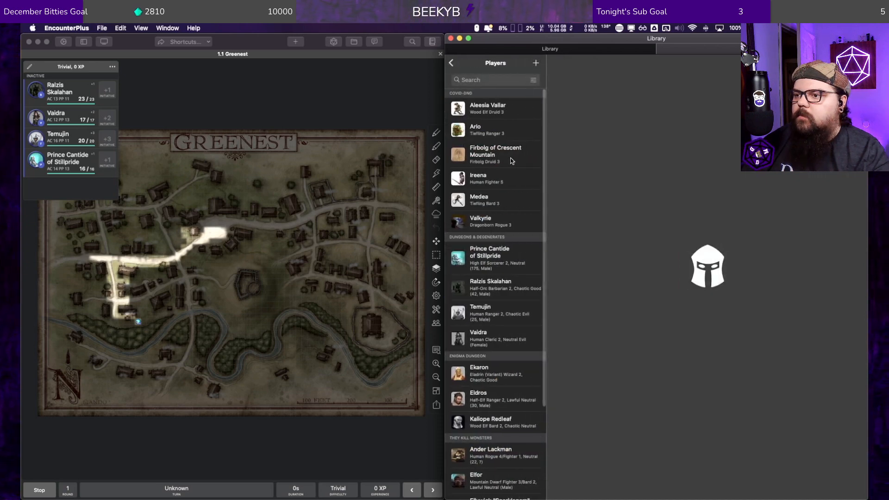
{"action": "scroll", "coordinate": [514, 194], "scroll_direction": "down", "scroll_amount": 5}
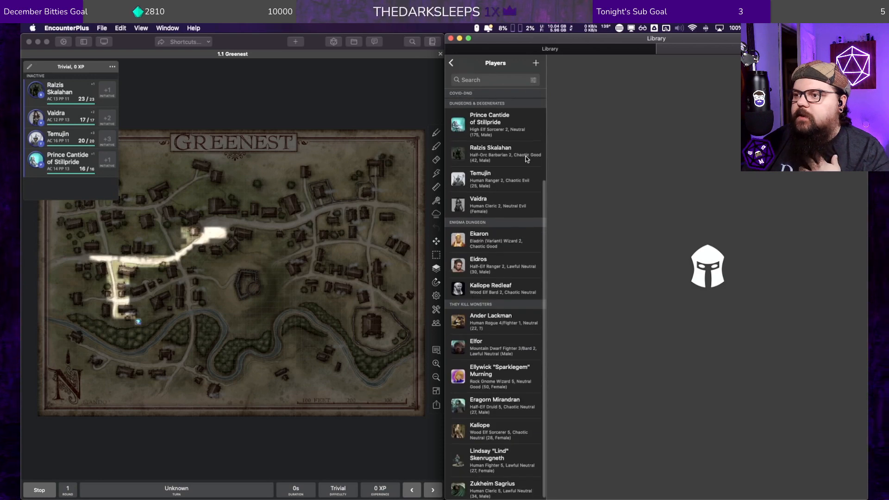
{"action": "scroll", "coordinate": [525, 218], "scroll_direction": "up", "scroll_amount": 5}
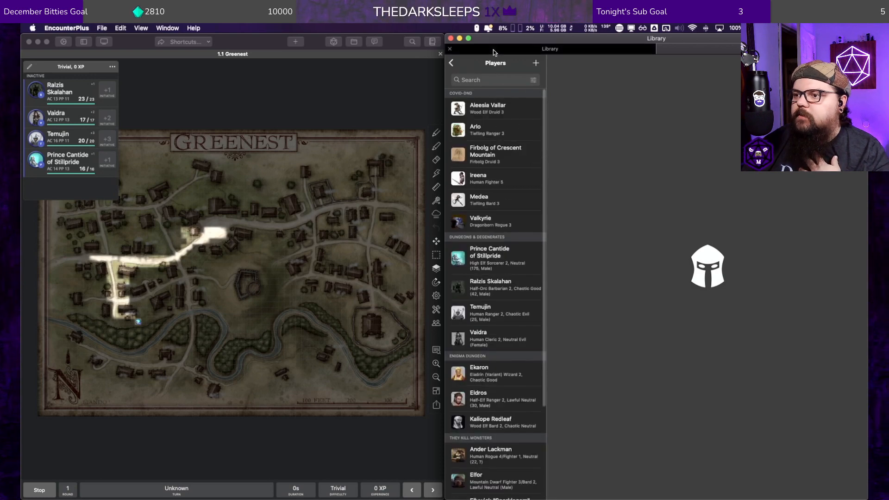
Step: View the form for creating a new player, cancel it, and return to the library overview
{"action": "left_click", "coordinate": [536, 63]}
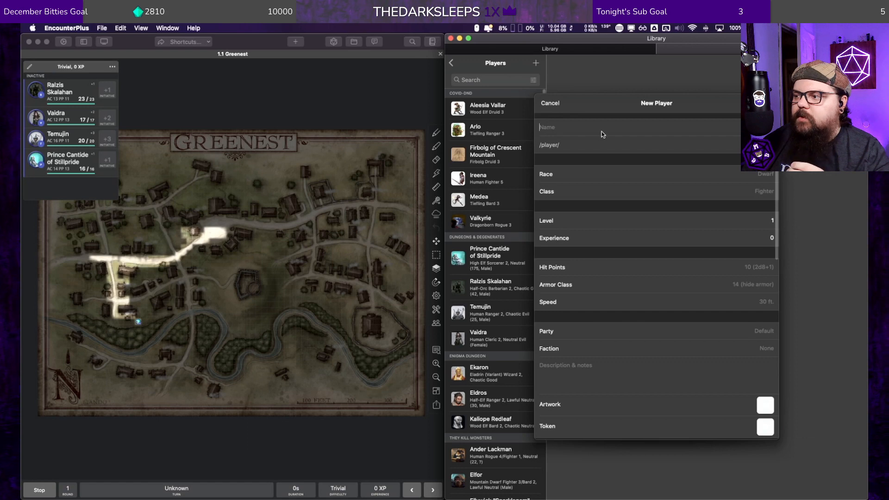
{"action": "left_click", "coordinate": [551, 103]}
{"action": "left_click", "coordinate": [453, 64]}
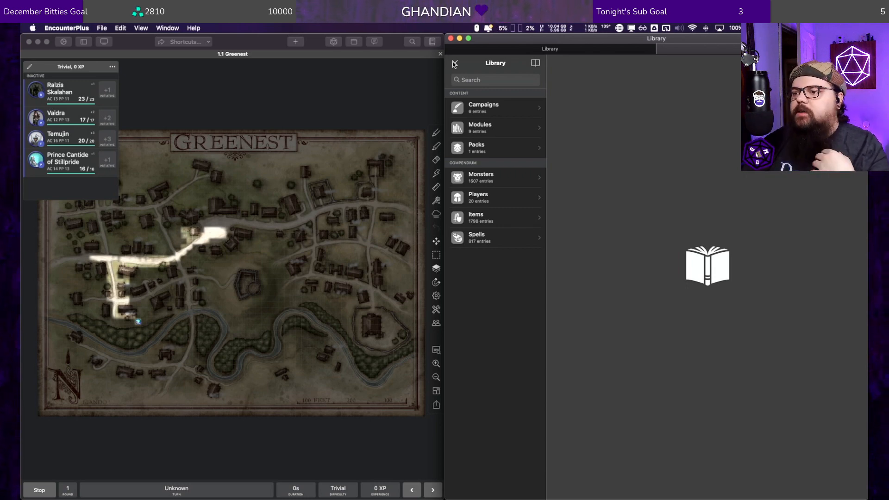
Step: View the library's asset packs and reopen the D&D 101 module from the module collection
{"action": "left_click", "coordinate": [486, 146]}
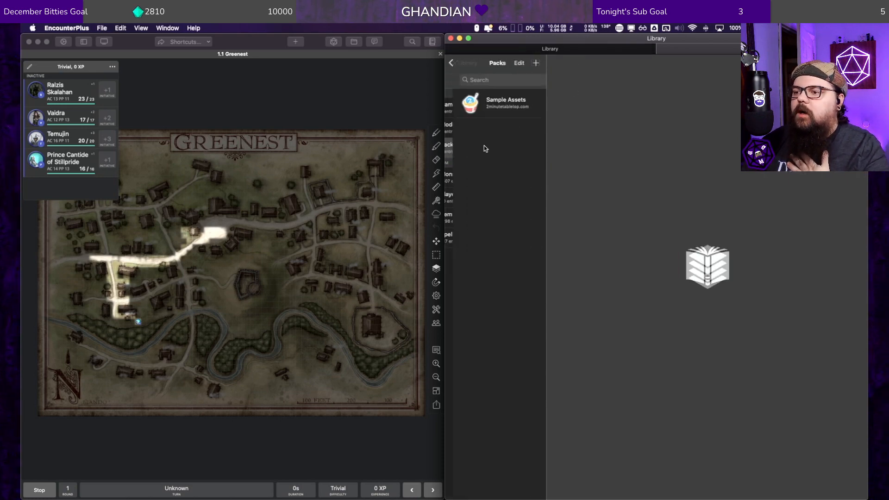
{"action": "left_click", "coordinate": [453, 64]}
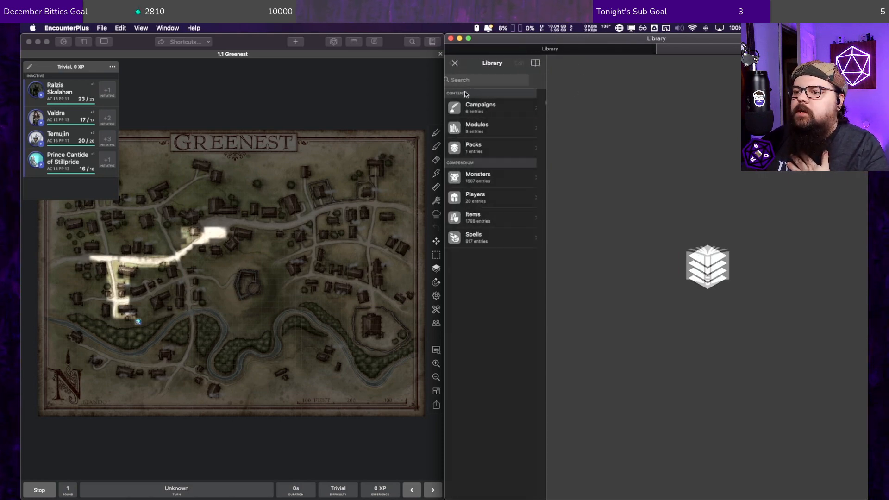
{"action": "left_click", "coordinate": [484, 128]}
{"action": "left_click", "coordinate": [483, 186]}
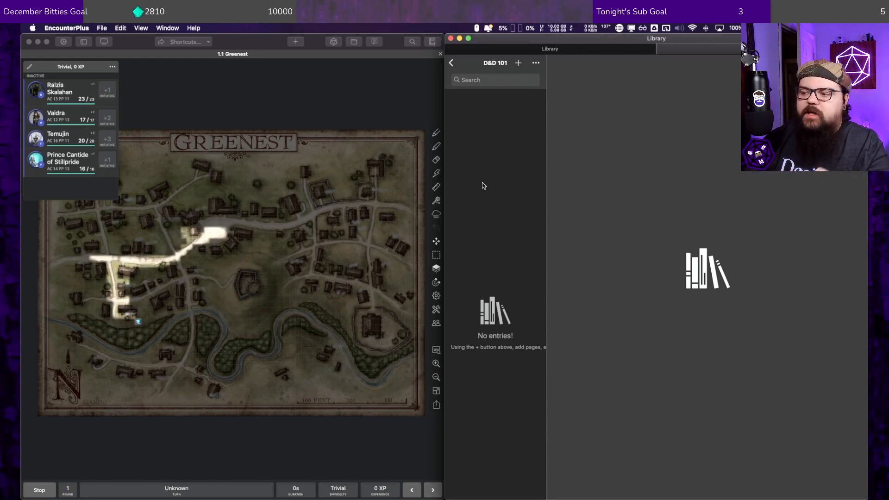
Step: Close the Greenest map and start a new map named Combat Encounter
{"action": "left_click", "coordinate": [362, 98]}
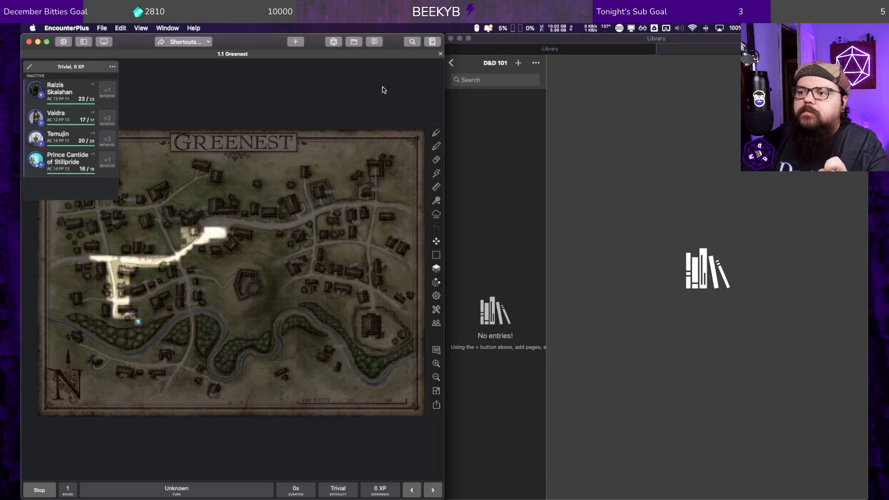
{"action": "left_click", "coordinate": [433, 42]}
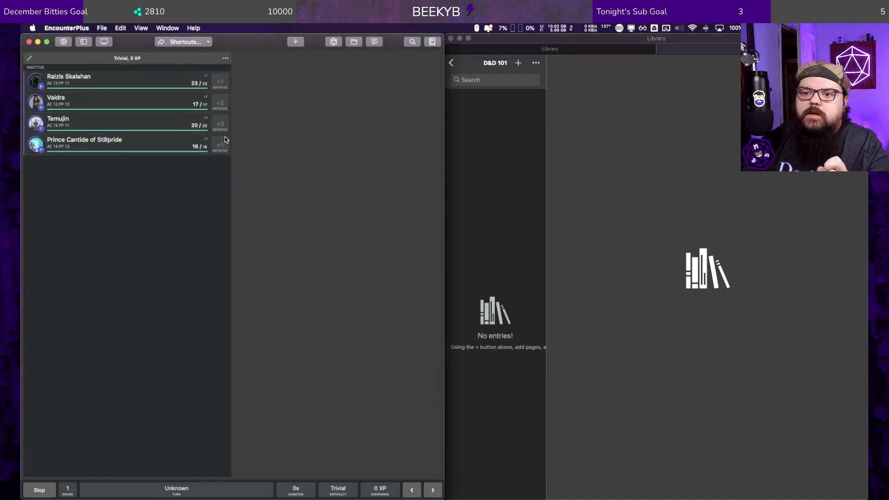
{"action": "left_click", "coordinate": [295, 42]}
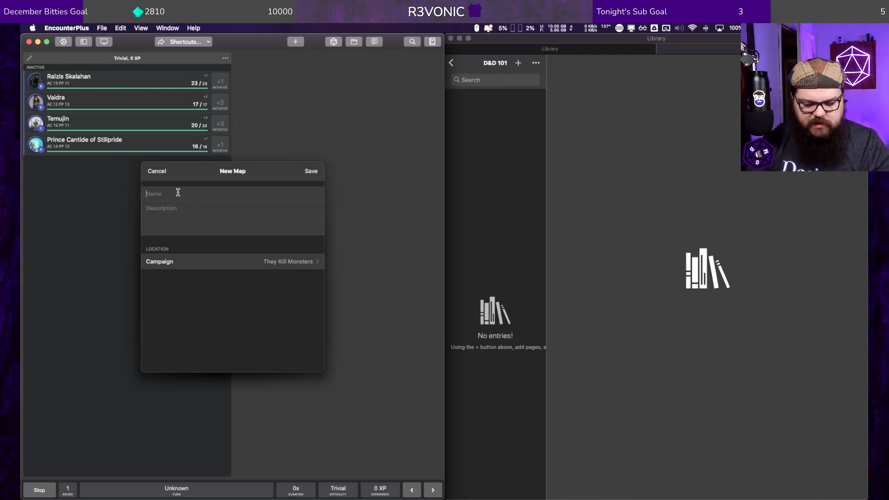
{"action": "type", "text": "Comabt Encounter"}
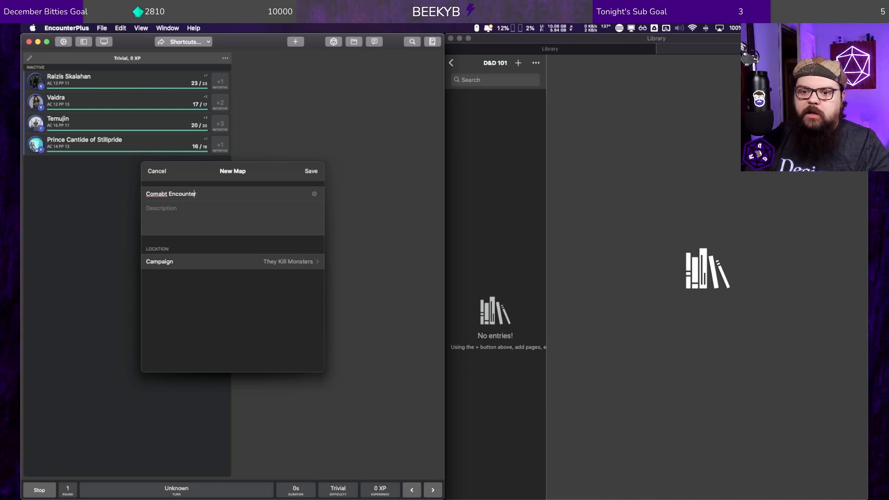
{"action": "key", "text": "BackSpace"}
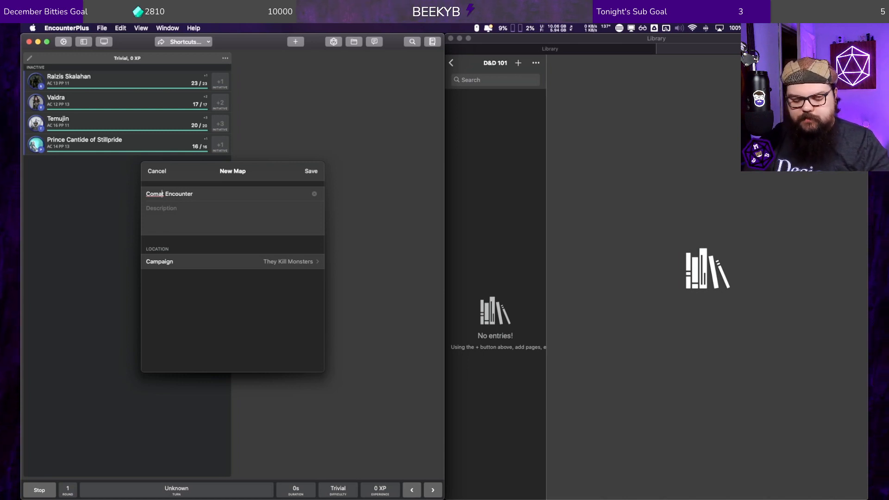
{"action": "type", "text": "b"}
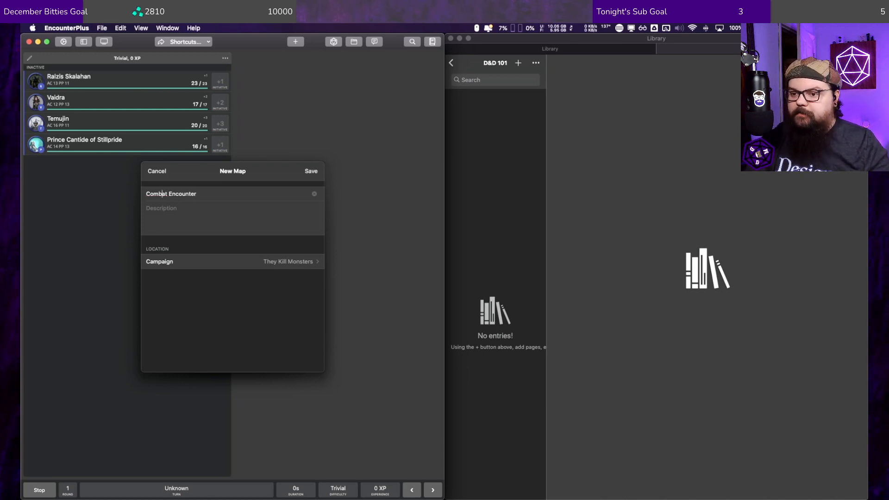
Step: Set the new map's location to the D&D 101 module and save the map
{"action": "left_click", "coordinate": [276, 262]}
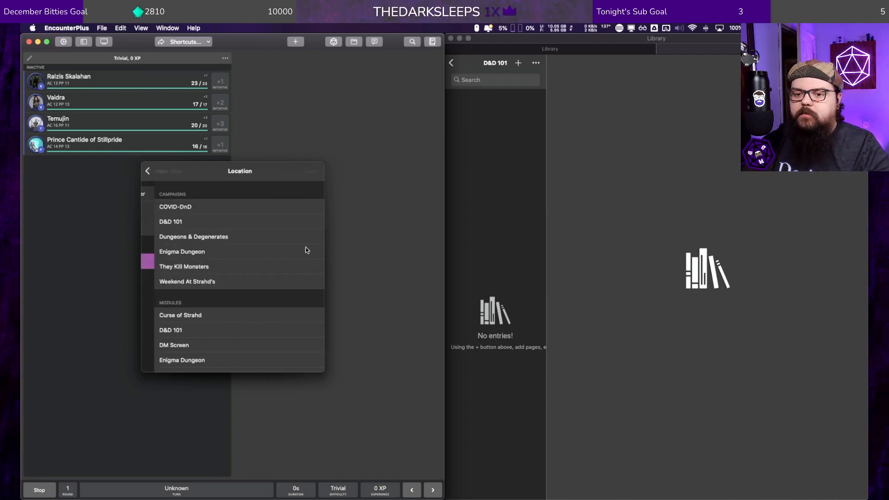
{"action": "scroll", "coordinate": [218, 274], "scroll_direction": "down", "scroll_amount": 4}
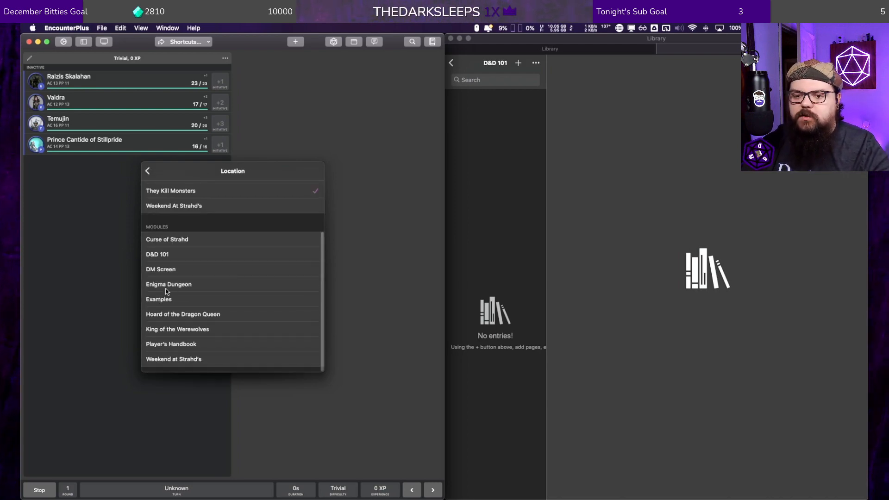
{"action": "left_click", "coordinate": [179, 254]}
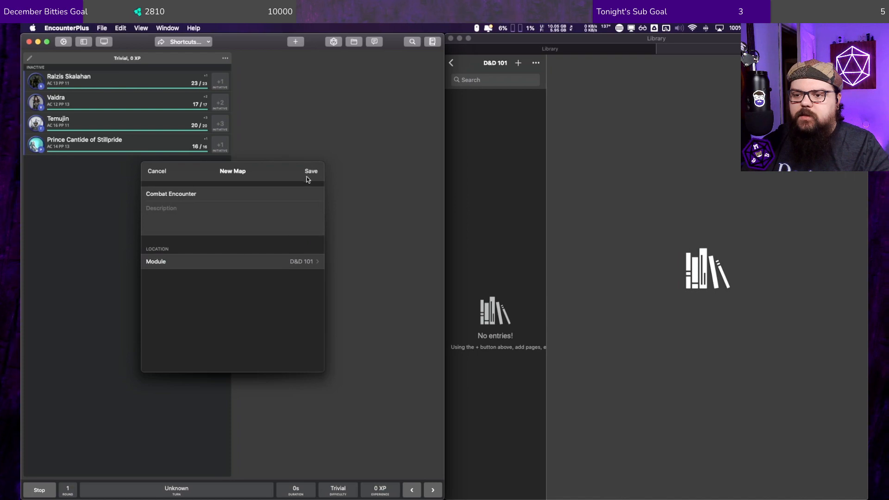
{"action": "left_click", "coordinate": [309, 173]}
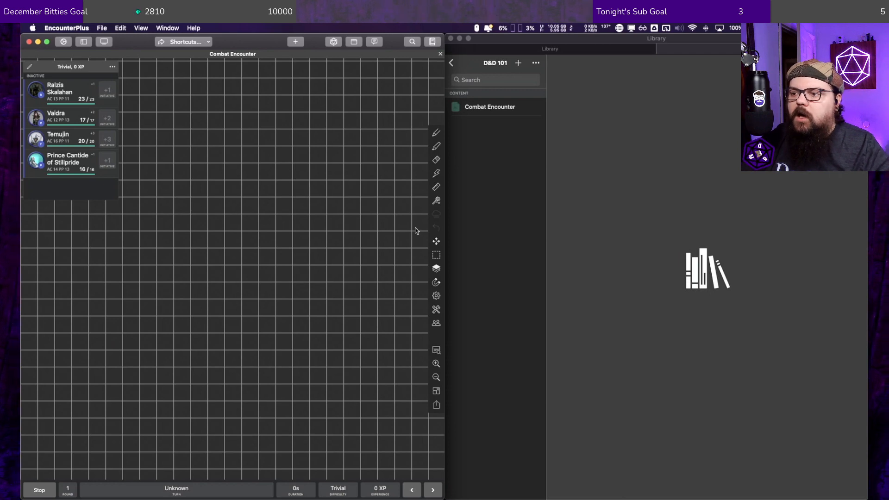
Step: View the kinds of objects that can be placed on the Combat Encounter map
{"action": "right_click", "coordinate": [291, 170]}
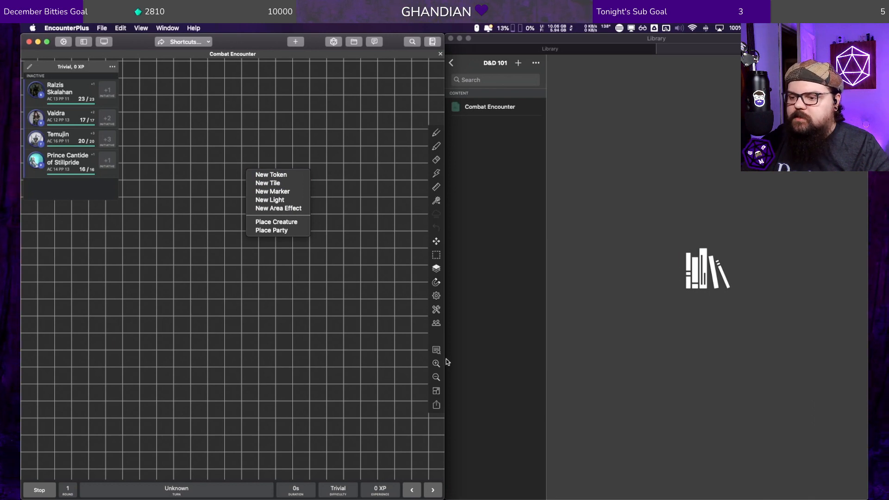
{"action": "left_click", "coordinate": [440, 345]}
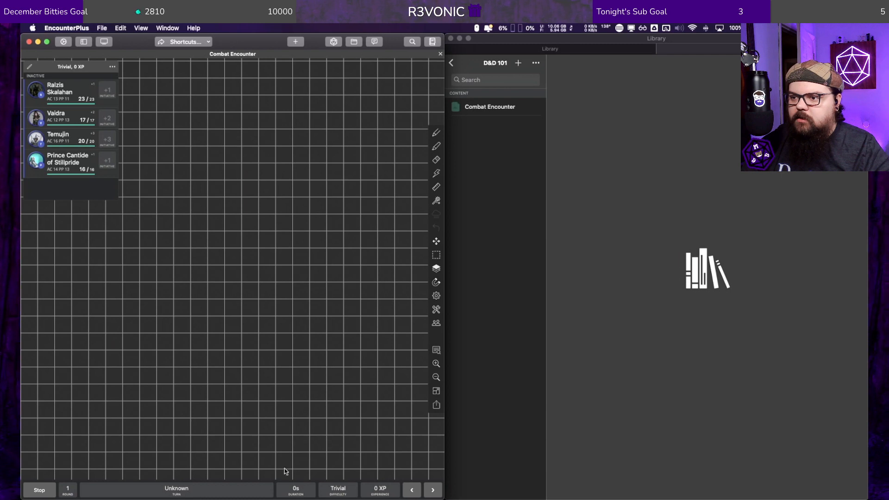
Step: Switch to Finder and open the Maps folder of Hoard of the Dragon Queen chapter 1 in the Dungeons & Degenerates campaign
{"action": "mouse_move", "coordinate": [324, 498]}
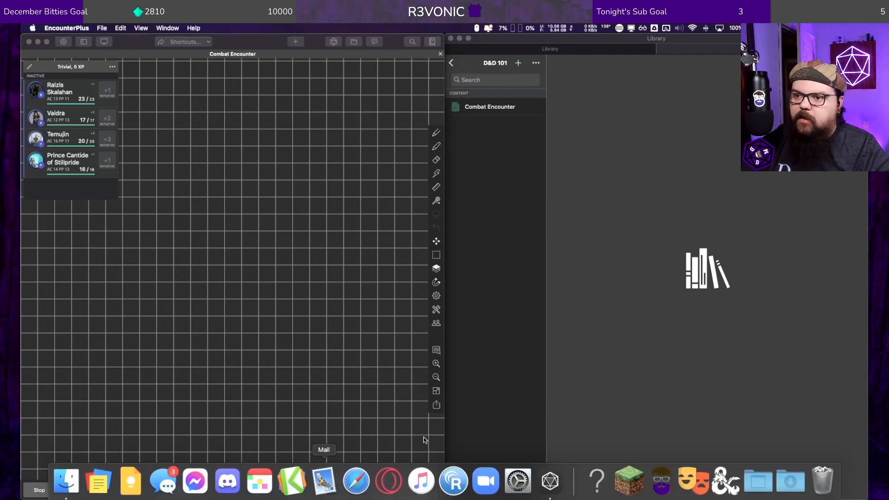
{"action": "scroll", "coordinate": [338, 224], "scroll_direction": "down", "scroll_amount": 4}
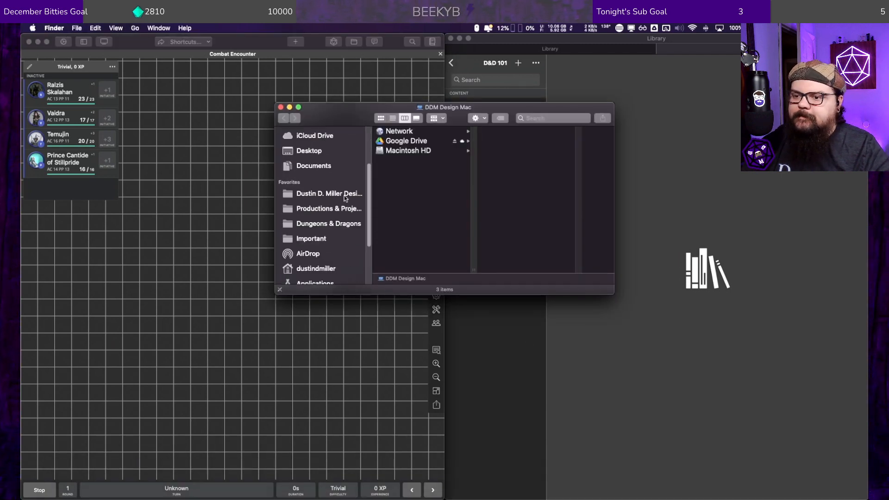
{"action": "left_click", "coordinate": [335, 224]}
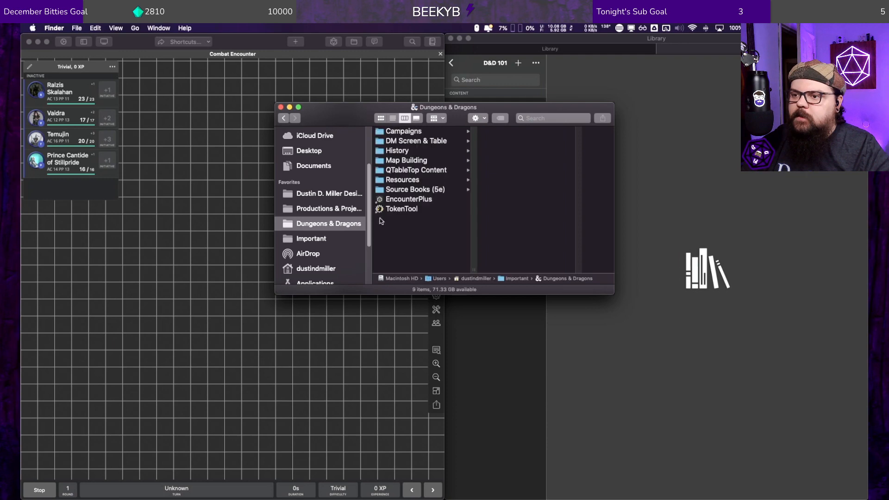
{"action": "left_click", "coordinate": [413, 133]}
{"action": "left_click", "coordinate": [531, 143]}
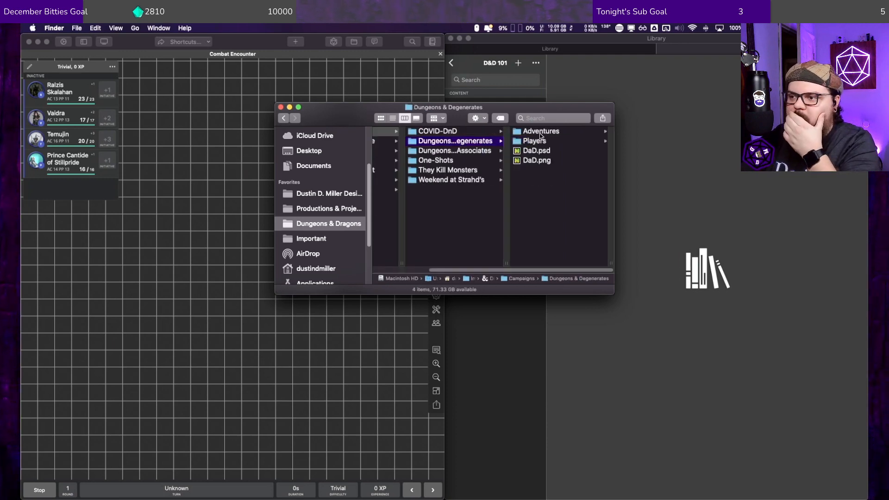
{"action": "left_click", "coordinate": [541, 134]}
{"action": "left_click", "coordinate": [542, 131]}
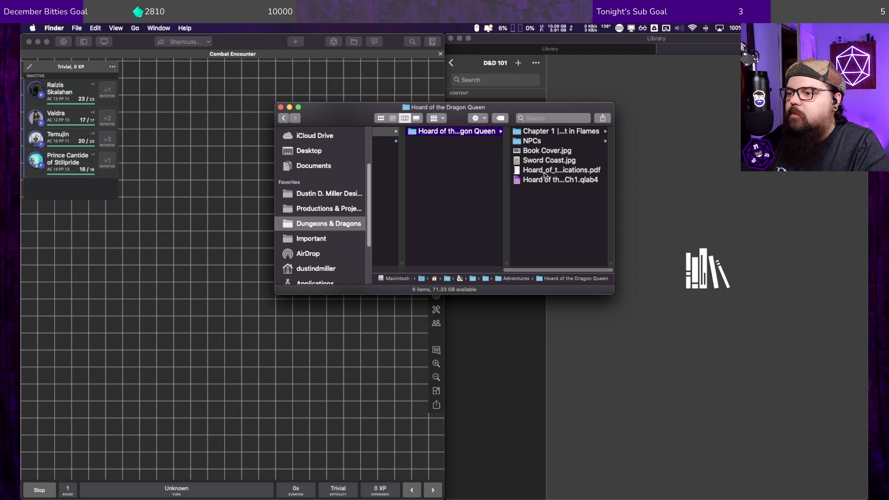
{"action": "left_click", "coordinate": [534, 133]}
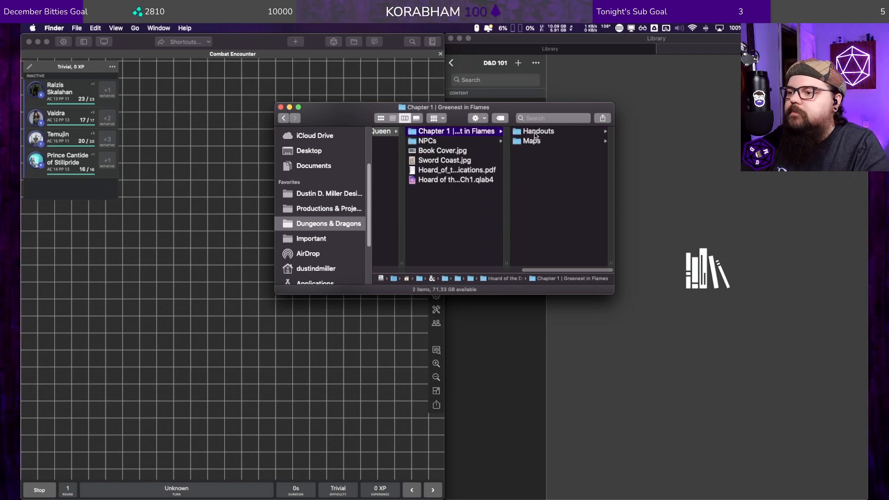
{"action": "left_click", "coordinate": [521, 141]}
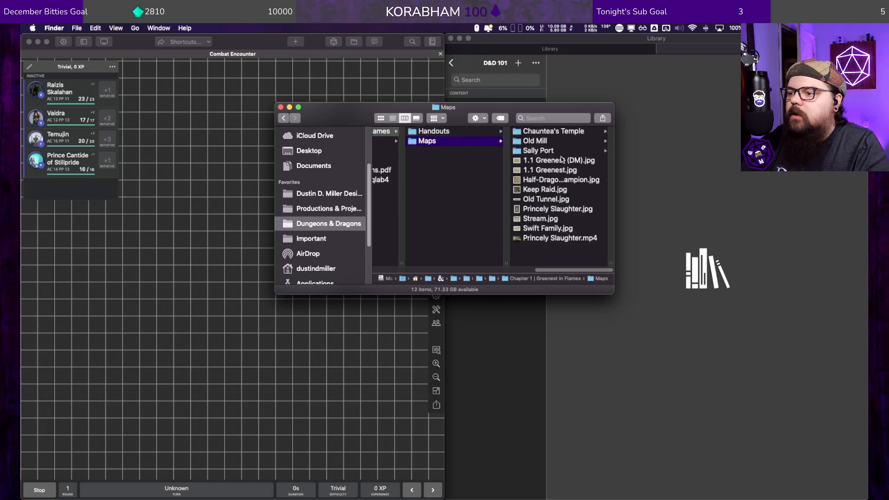
Step: Preview the chapter's map files from Half-Dragon Champion.jpg through Princely Slaughter.mp4 to find an image for the encounter
{"action": "left_click", "coordinate": [560, 181]}
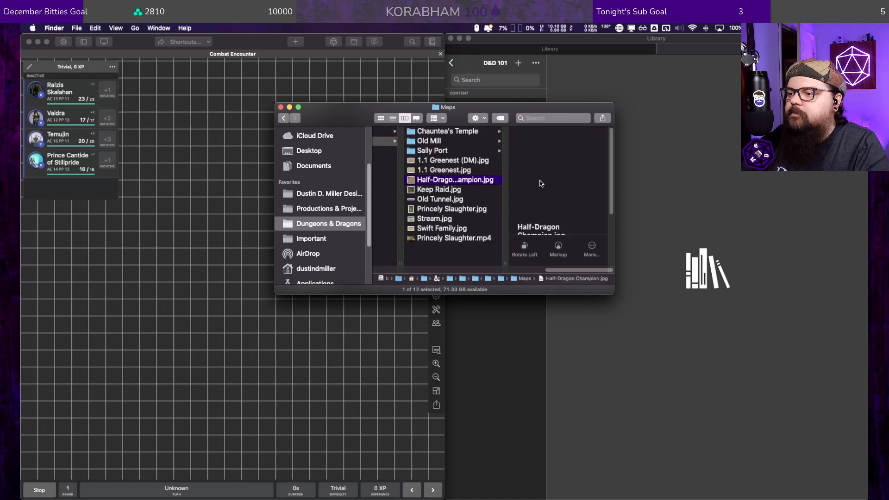
{"action": "left_click", "coordinate": [423, 189]}
{"action": "left_click", "coordinate": [442, 200]}
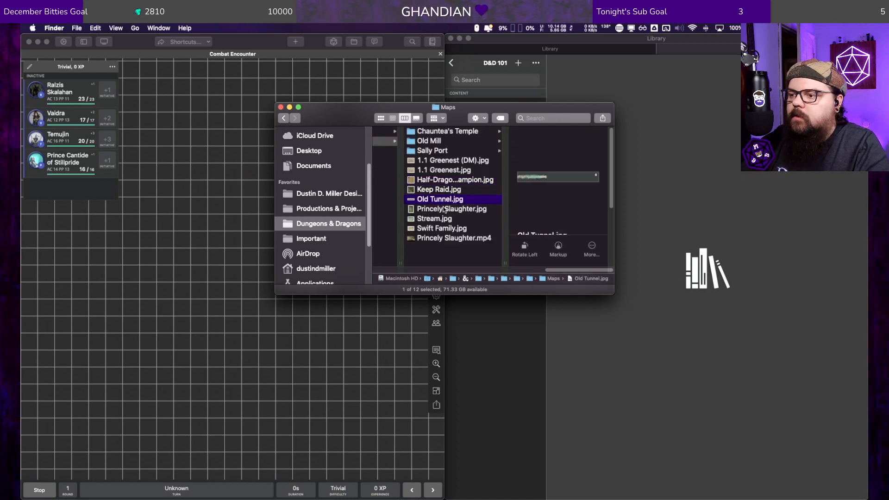
{"action": "left_click", "coordinate": [443, 209]}
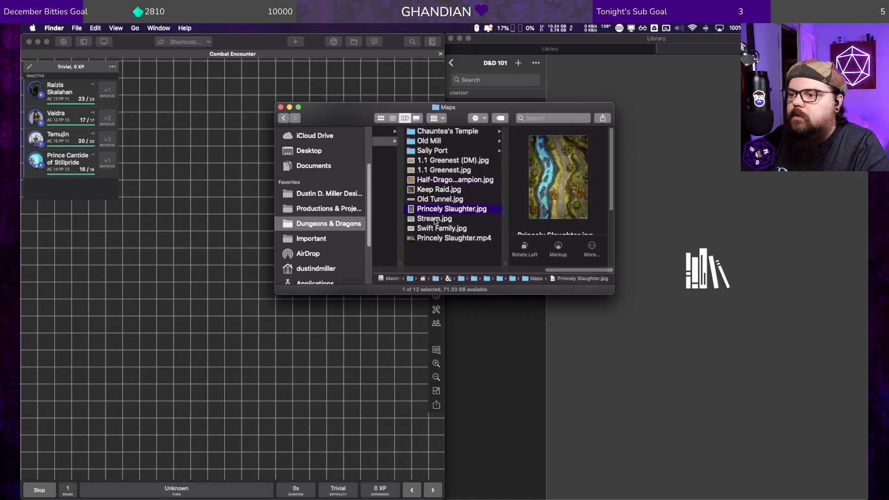
{"action": "left_click", "coordinate": [435, 219]}
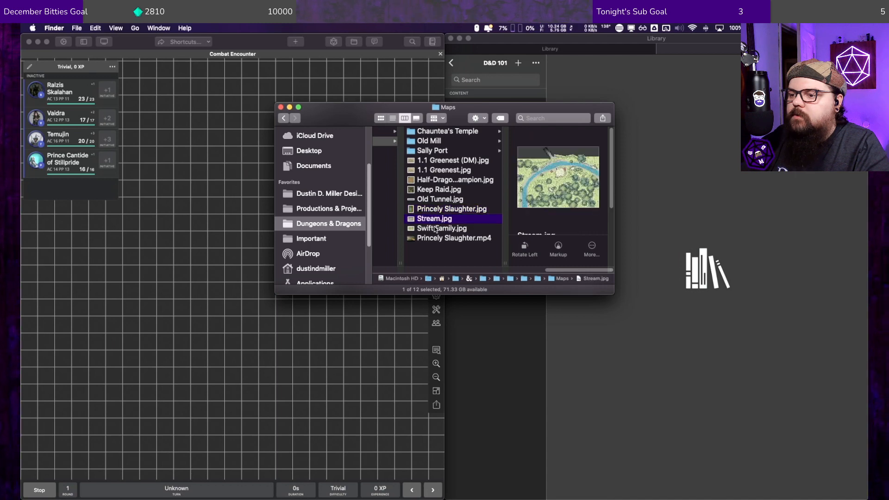
{"action": "left_click", "coordinate": [436, 228]}
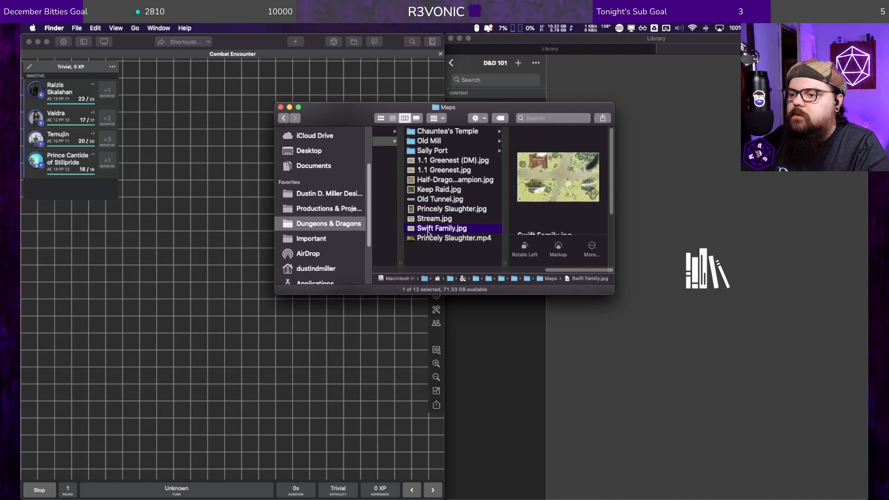
{"action": "left_click", "coordinate": [426, 240]}
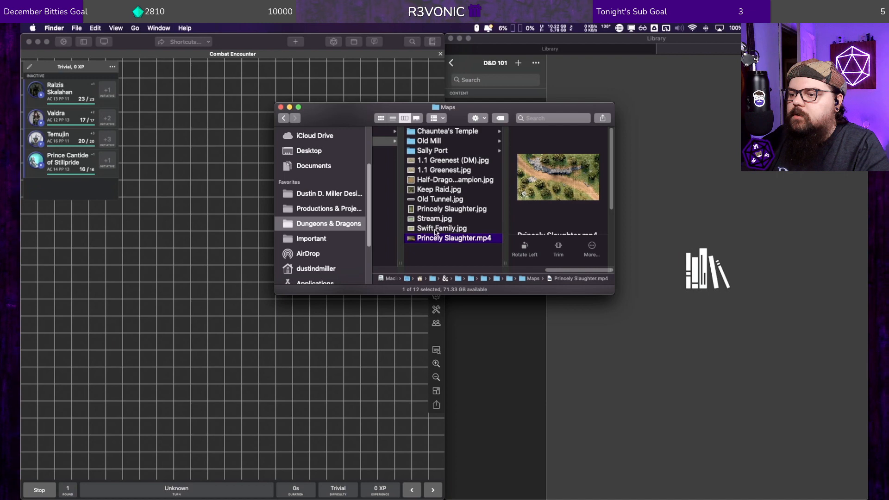
Step: Add Princely Slaughter.jpg from the Maps folder onto the Combat Encounter map in EncounterPlus
{"action": "left_click_drag", "start_coordinate": [437, 238], "coordinate": [192, 263]}
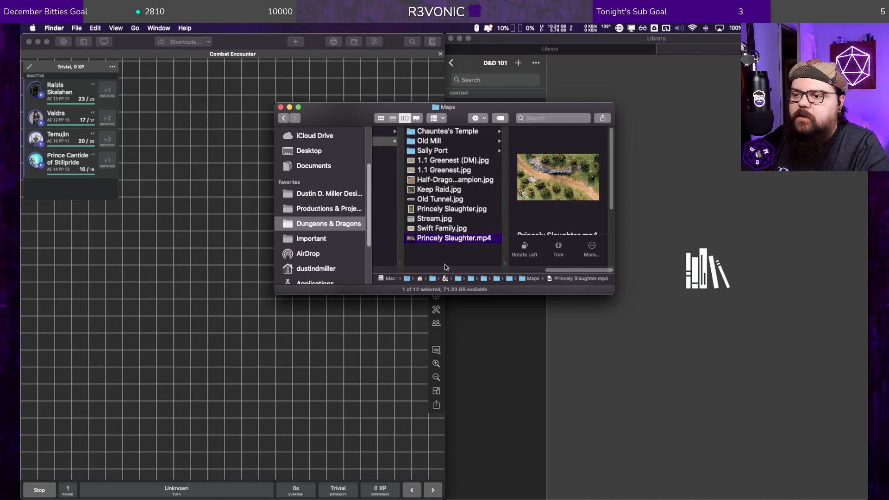
{"action": "left_click_drag", "start_coordinate": [451, 209], "coordinate": [224, 245]}
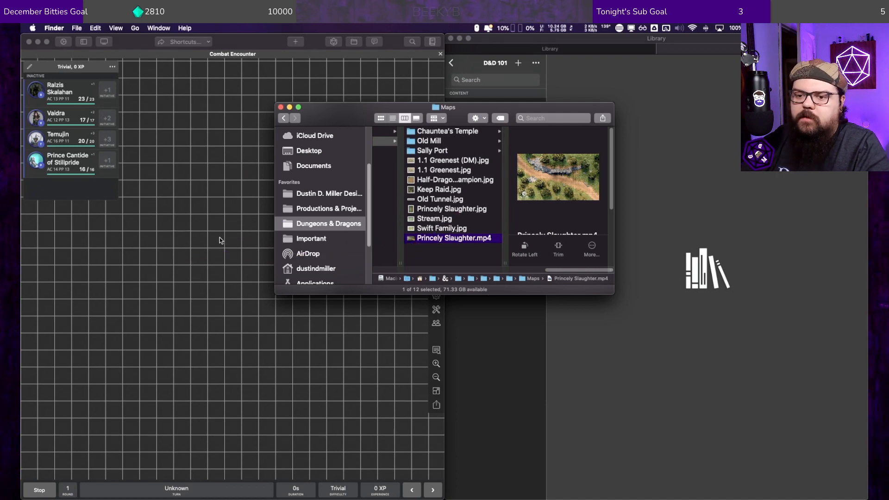
{"action": "left_click", "coordinate": [210, 150]}
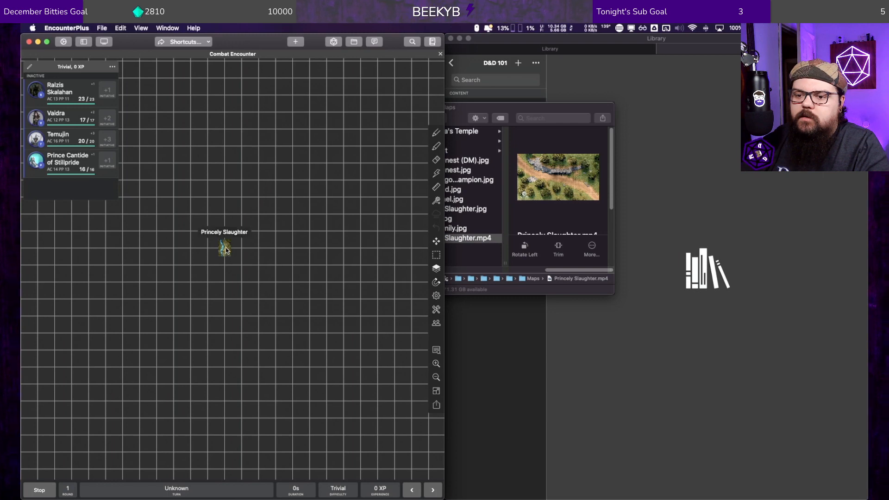
{"action": "scroll", "coordinate": [226, 250], "scroll_direction": "up", "scroll_amount": 4}
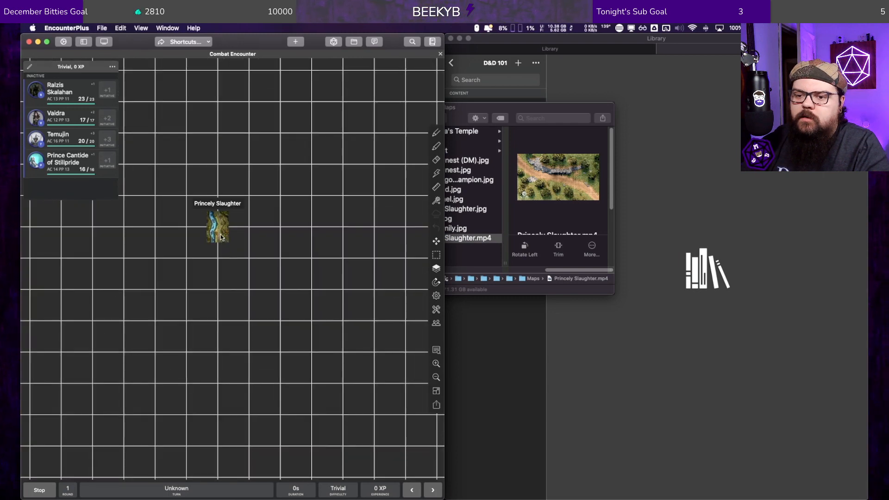
Step: Try to set the Princely Slaughter token's rotation to 90 degrees
{"action": "right_click", "coordinate": [217, 226]}
{"action": "left_click", "coordinate": [234, 231]}
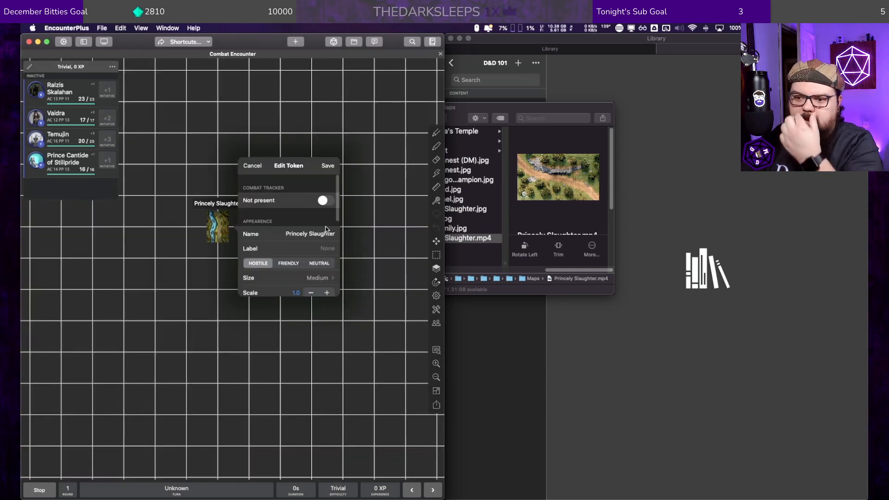
{"action": "scroll", "coordinate": [297, 233], "scroll_direction": "down", "scroll_amount": 3}
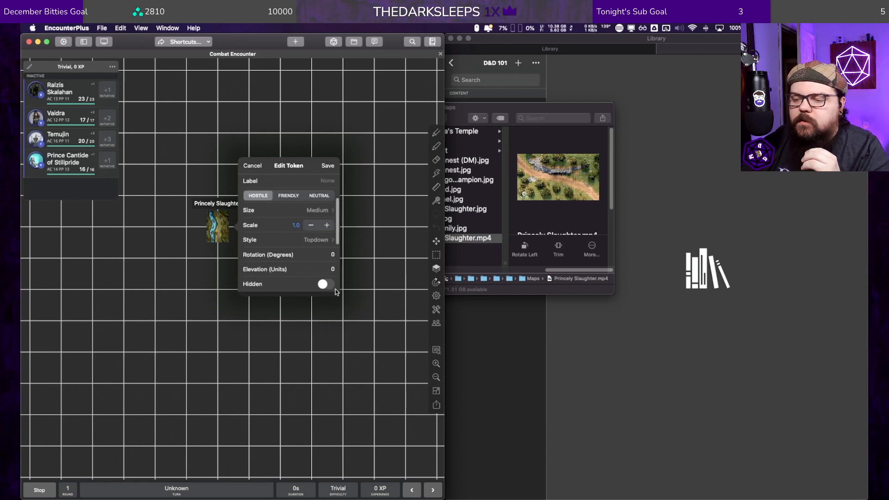
{"action": "scroll", "coordinate": [302, 241], "scroll_direction": "down", "scroll_amount": 3}
{"action": "scroll", "coordinate": [301, 241], "scroll_direction": "up", "scroll_amount": 2}
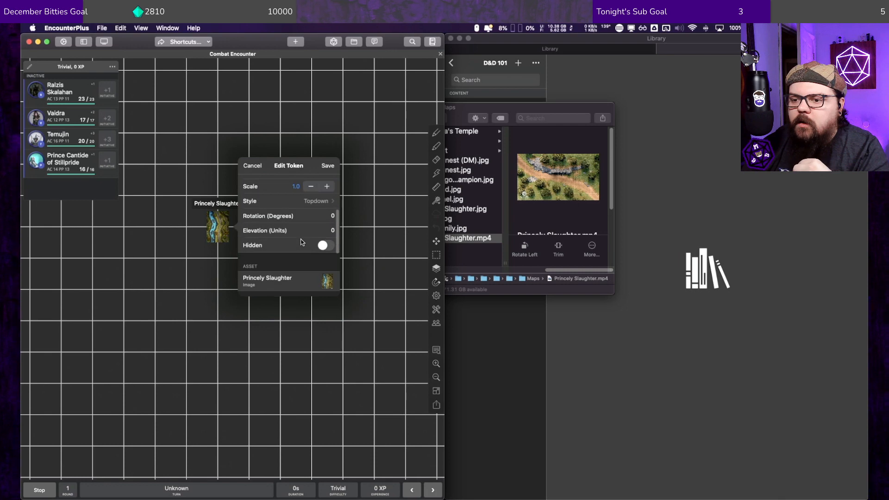
{"action": "left_click", "coordinate": [331, 215]}
{"action": "type", "text": "90"}
{"action": "key", "text": "Tab"}
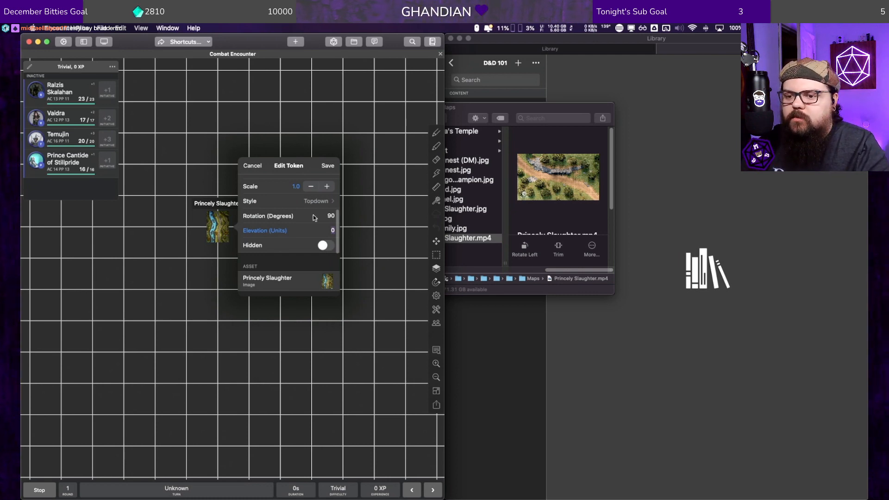
Step: Review the token's combat tracker, aura and hit point settings, and cancel the token edit
{"action": "scroll", "coordinate": [288, 242], "scroll_direction": "up", "scroll_amount": 2}
{"action": "scroll", "coordinate": [292, 244], "scroll_direction": "up", "scroll_amount": 3}
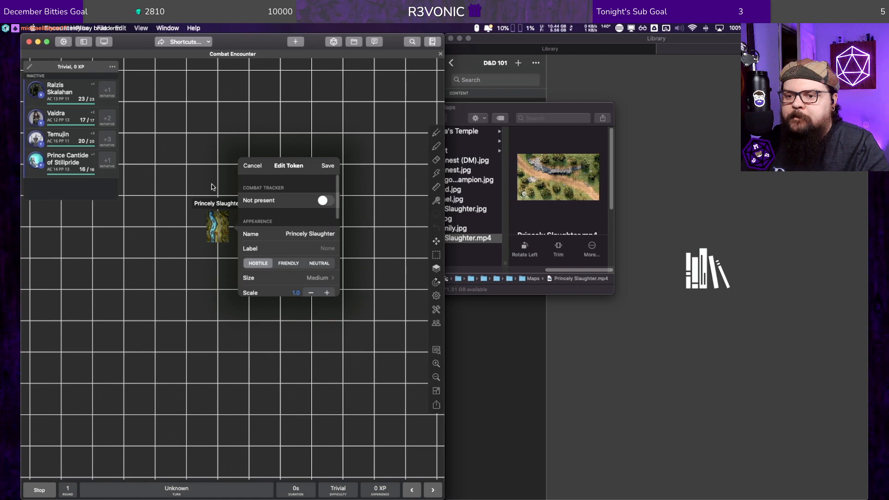
{"action": "left_click", "coordinate": [323, 200]}
{"action": "left_click", "coordinate": [332, 203]}
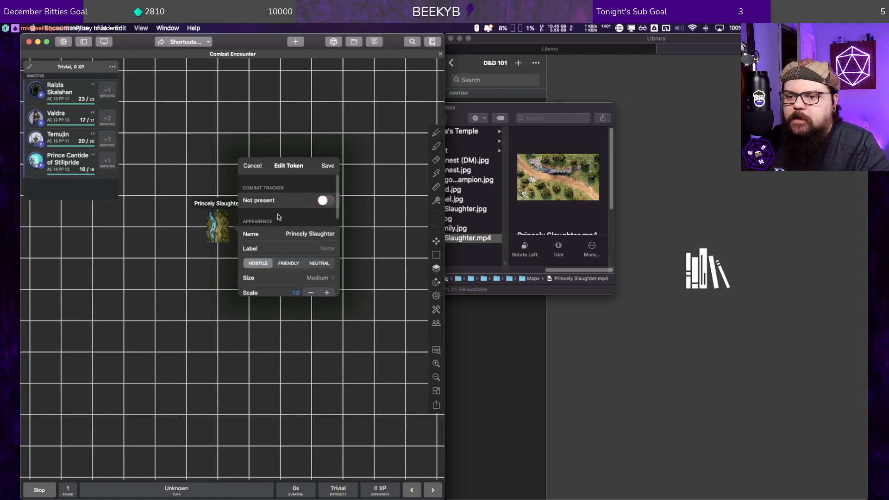
{"action": "scroll", "coordinate": [268, 217], "scroll_direction": "down", "scroll_amount": 5}
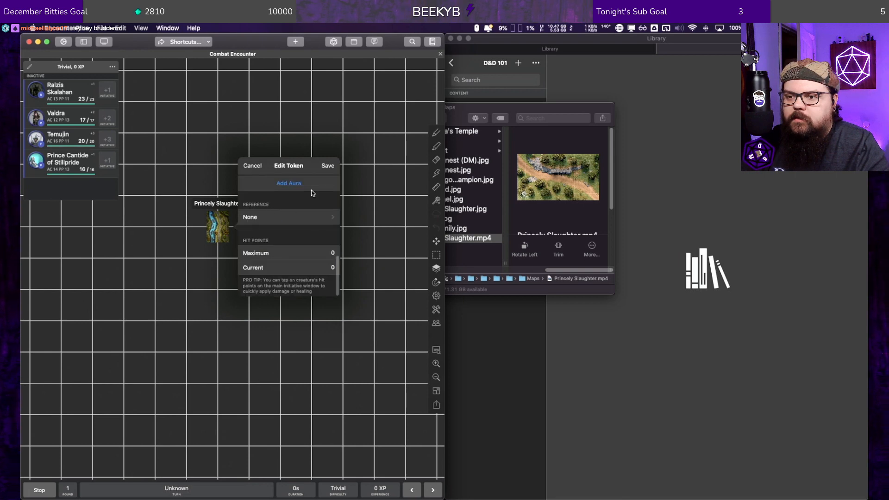
{"action": "left_click", "coordinate": [252, 166]}
Step: Move the Princely Slaughter token slightly on the grid and delete it from the map
{"action": "mouse_move", "coordinate": [224, 230]}
{"action": "left_mouse_down"}
{"action": "mouse_move", "coordinate": [233, 227]}
{"action": "mouse_move", "coordinate": [233, 240]}
{"action": "left_mouse_up"}
{"action": "left_click", "coordinate": [229, 245]}
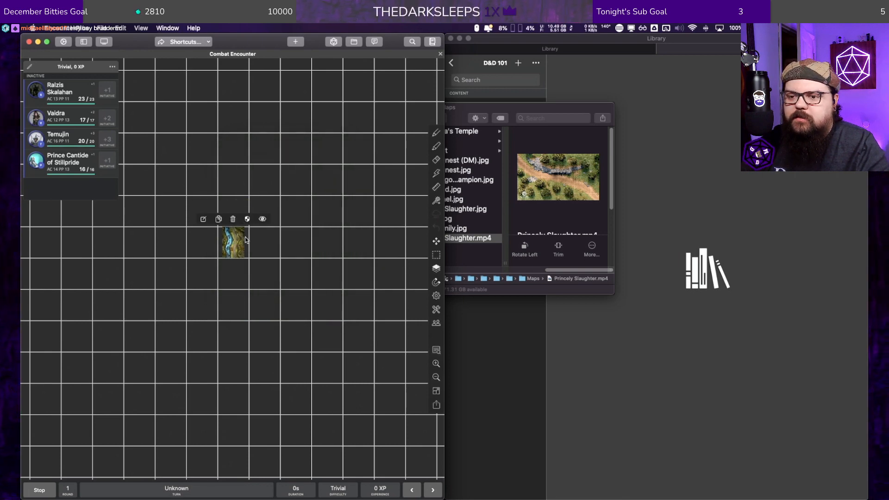
{"action": "left_click", "coordinate": [233, 220]}
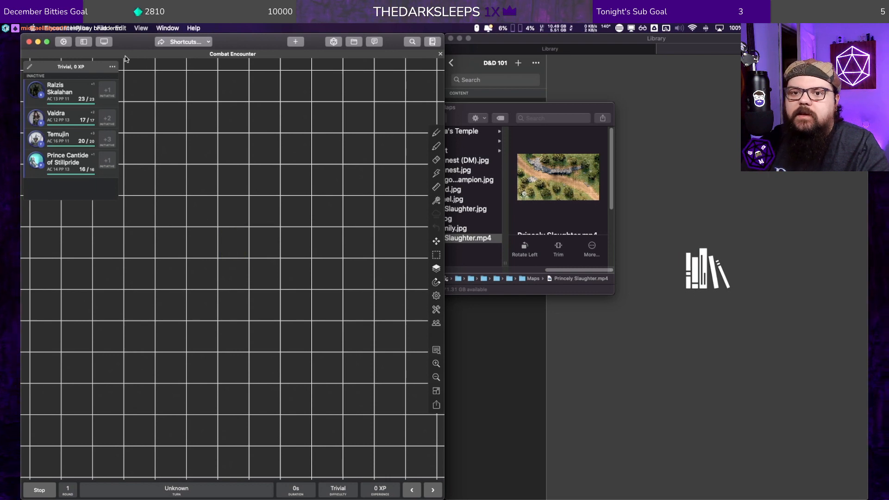
Step: Try to edit the Combat Encounter map from the D&D 101 module in the library
{"action": "left_click", "coordinate": [519, 44]}
{"action": "left_click", "coordinate": [484, 106]}
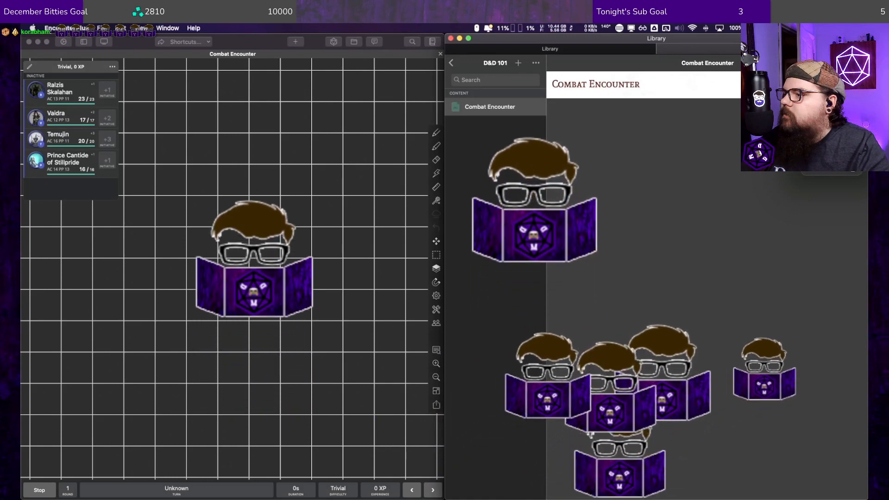
{"action": "left_click", "coordinate": [831, 155]}
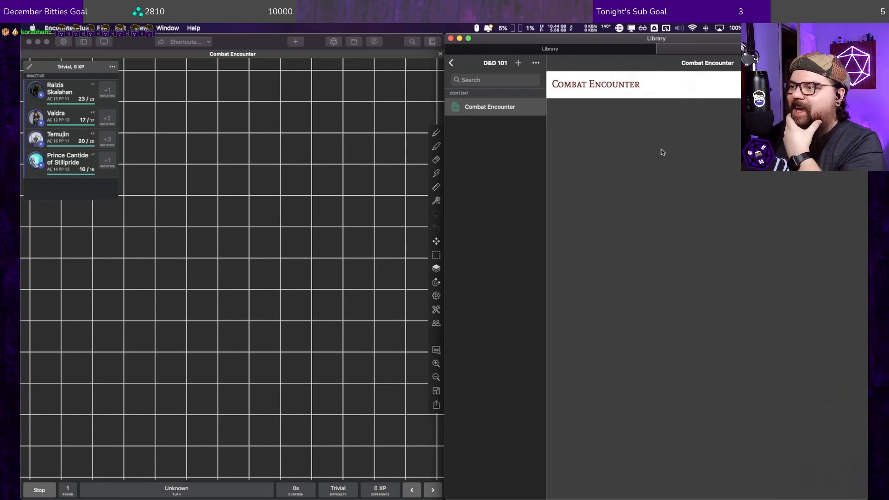
{"action": "right_click", "coordinate": [465, 108]}
{"action": "left_click", "coordinate": [479, 112]}
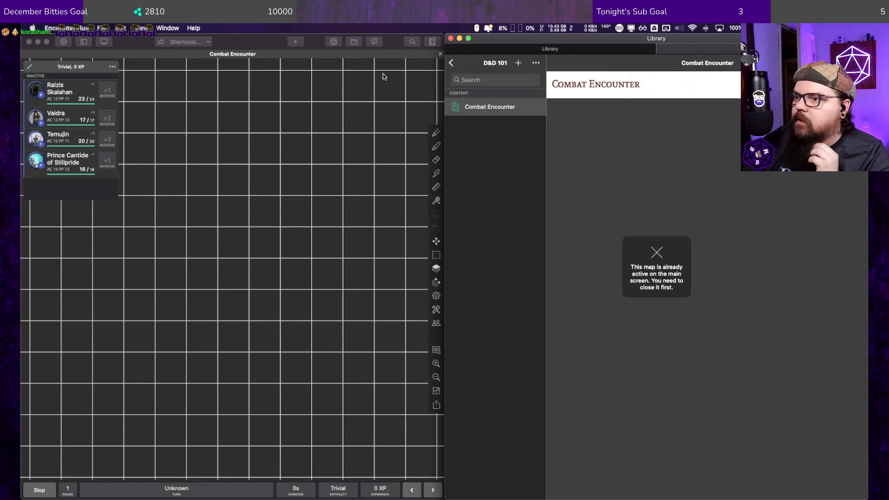
Step: Close the active Combat Encounter map on the main screen and open it for editing from the D&D 101 module
{"action": "left_click", "coordinate": [439, 54]}
{"action": "right_click", "coordinate": [479, 108]}
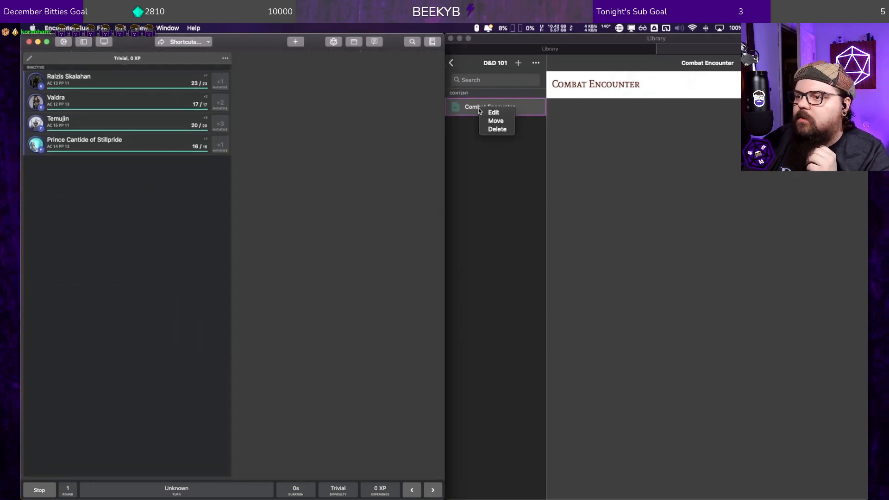
{"action": "left_click", "coordinate": [492, 113]}
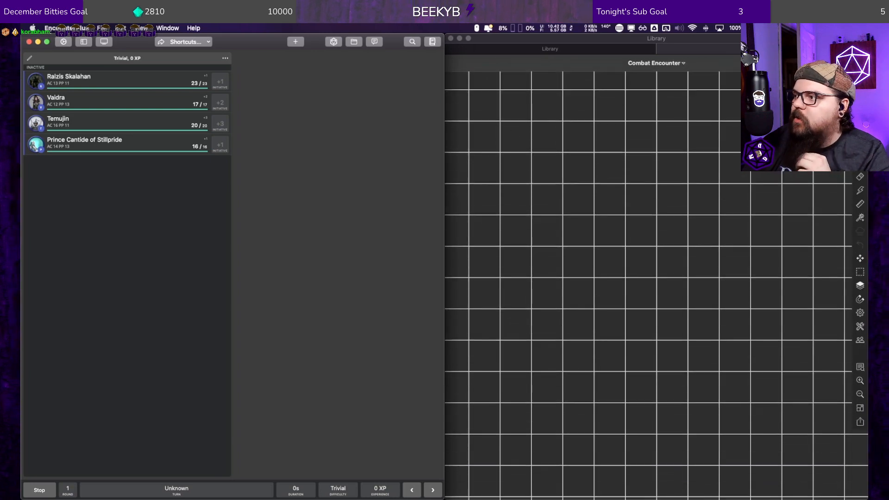
Step: View the Combat Encounter map's name and slug fields, and leave the map editor
{"action": "left_click", "coordinate": [682, 65]}
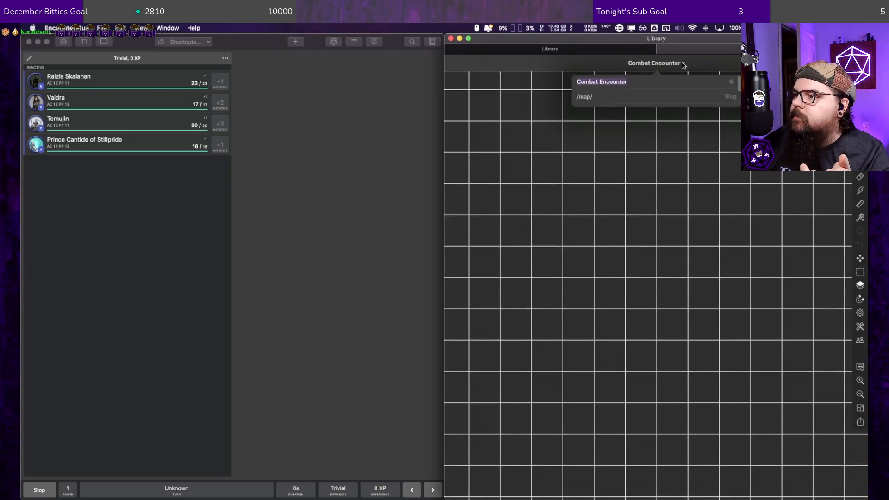
{"action": "left_click", "coordinate": [684, 65]}
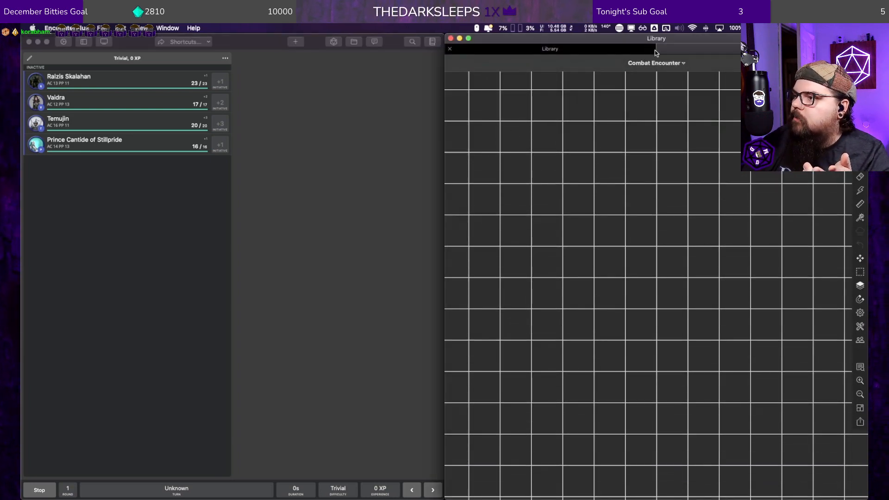
{"action": "left_click", "coordinate": [855, 63]}
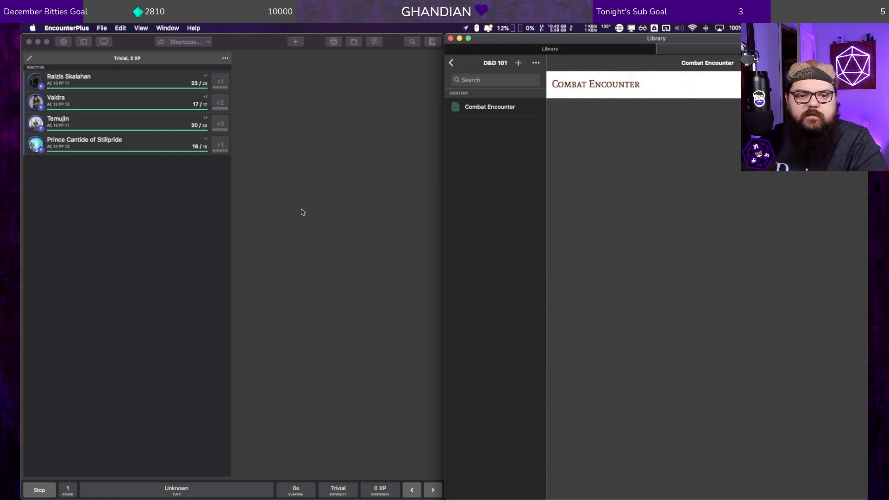
{"action": "left_click", "coordinate": [317, 199]}
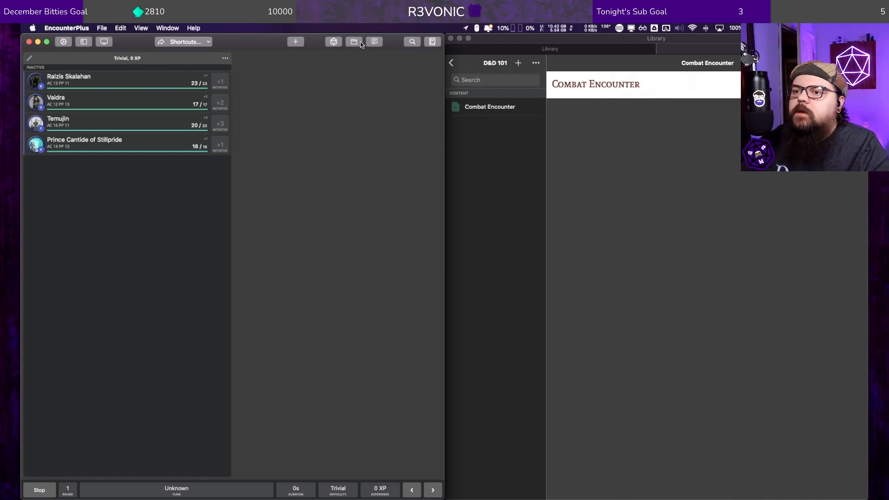
{"action": "left_click", "coordinate": [467, 112]}
{"action": "right_click", "coordinate": [467, 110]}
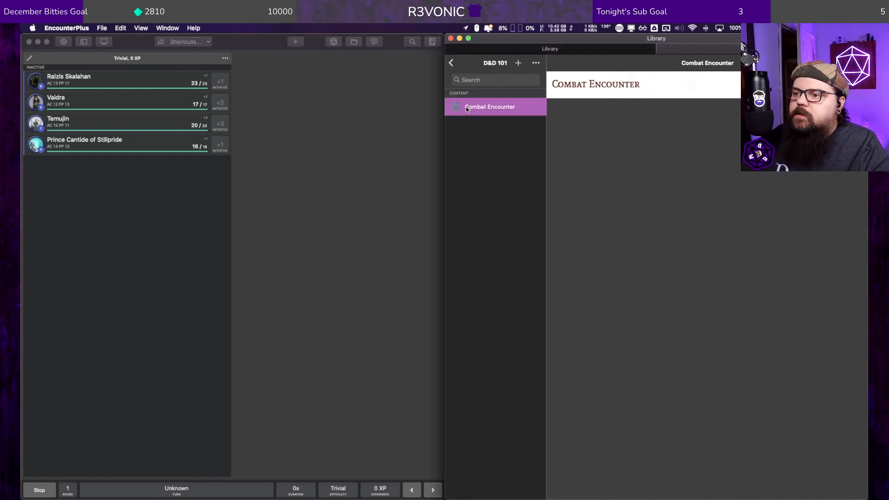
{"action": "left_click", "coordinate": [449, 103]}
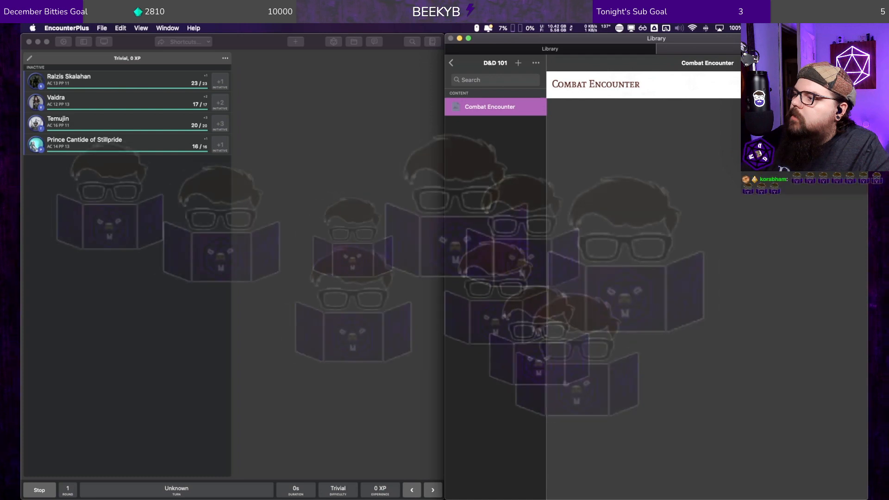
Step: View the Enigma Dungeon campaign's settings, and close the campaign without changes
{"action": "left_click", "coordinate": [415, 42]}
{"action": "left_click", "coordinate": [354, 42]}
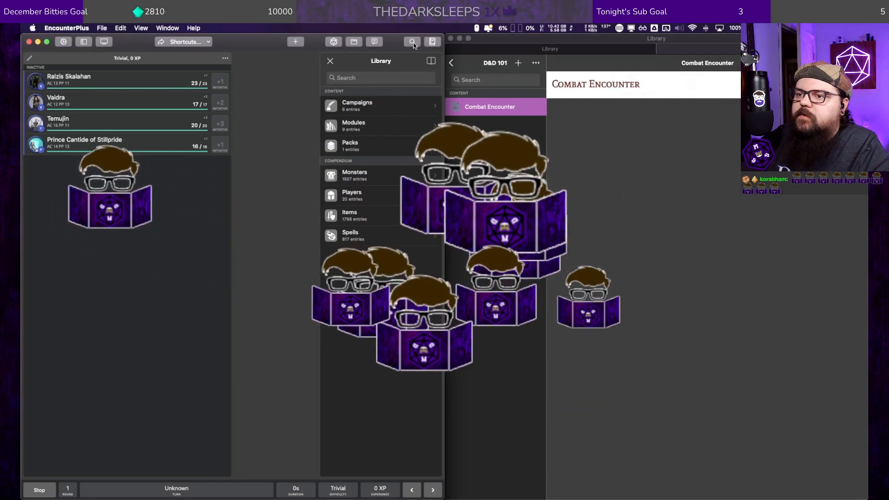
{"action": "left_click", "coordinate": [356, 42]}
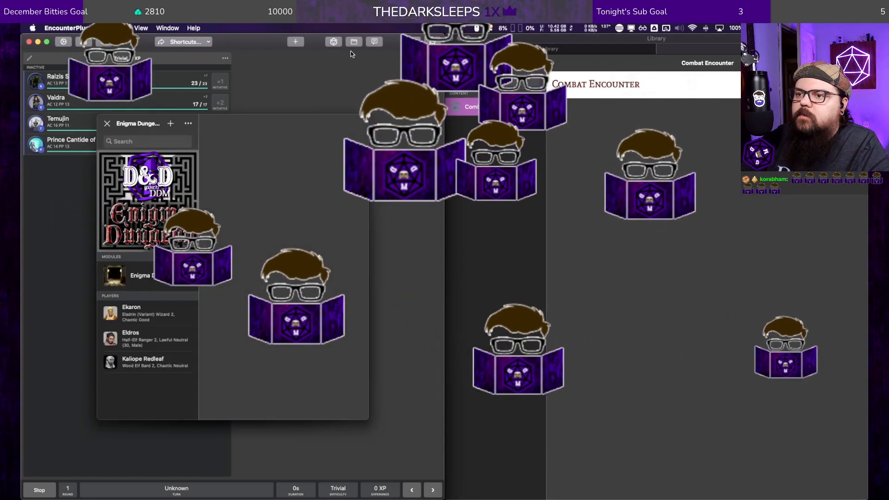
{"action": "left_click", "coordinate": [187, 123]}
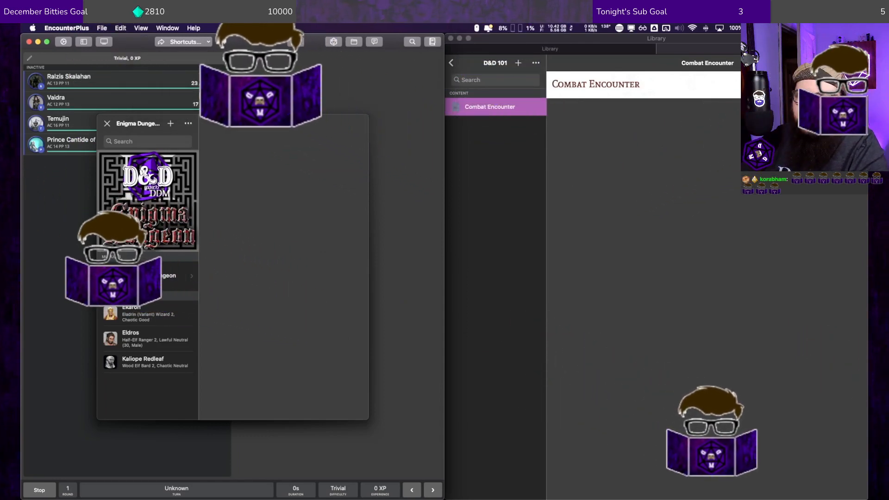
{"action": "left_click", "coordinate": [201, 96]}
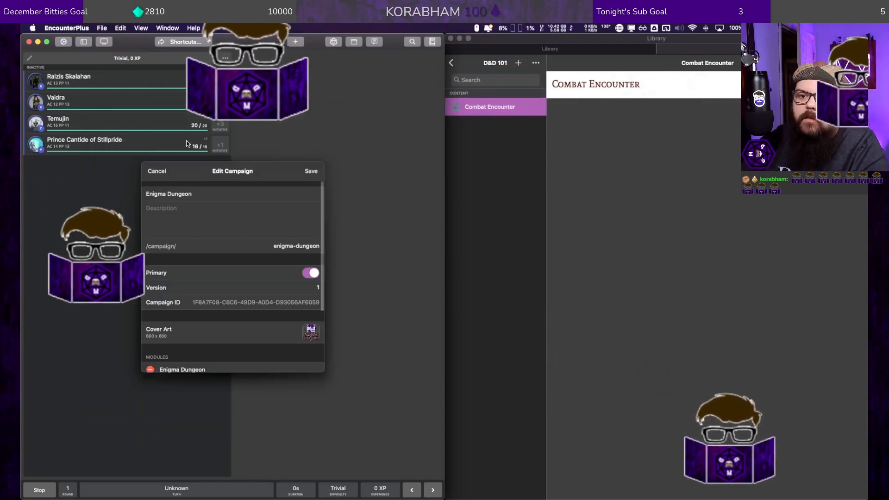
{"action": "left_click", "coordinate": [157, 172]}
{"action": "left_click", "coordinate": [107, 124]}
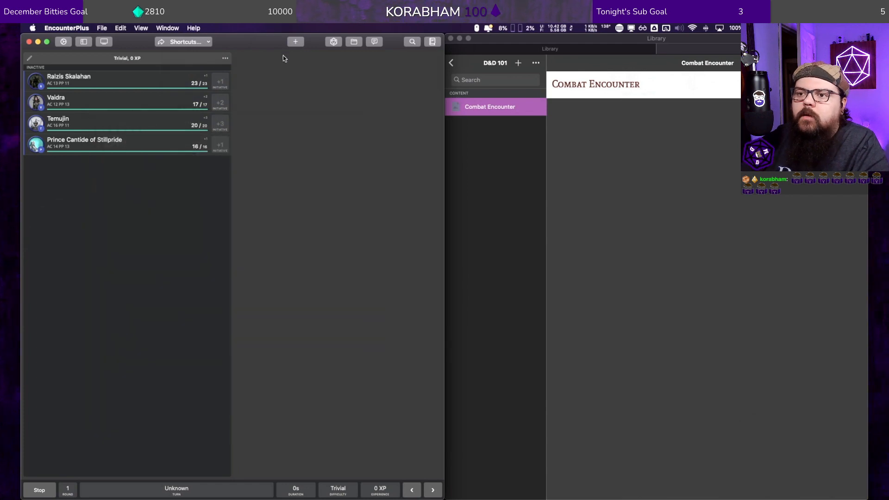
Step: Look through the application settings from the content and purchase options to the version information, and close them
{"action": "left_click", "coordinate": [64, 41]}
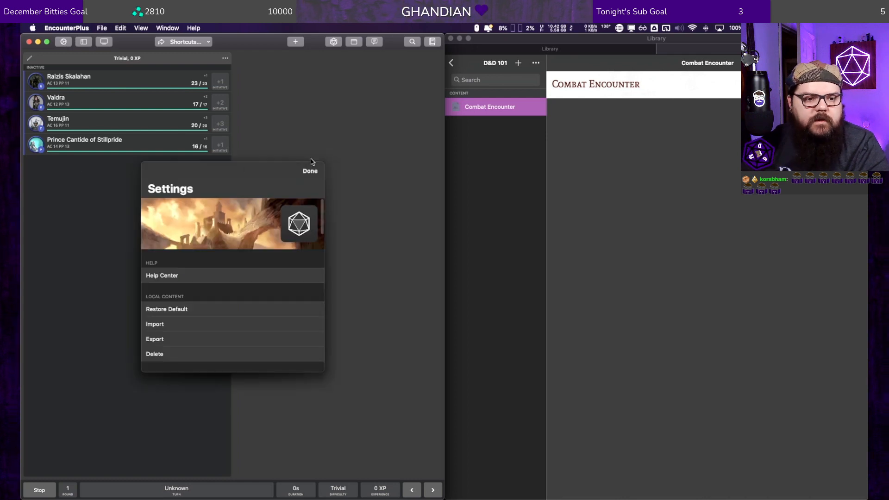
{"action": "scroll", "coordinate": [244, 287], "scroll_direction": "down", "scroll_amount": 5}
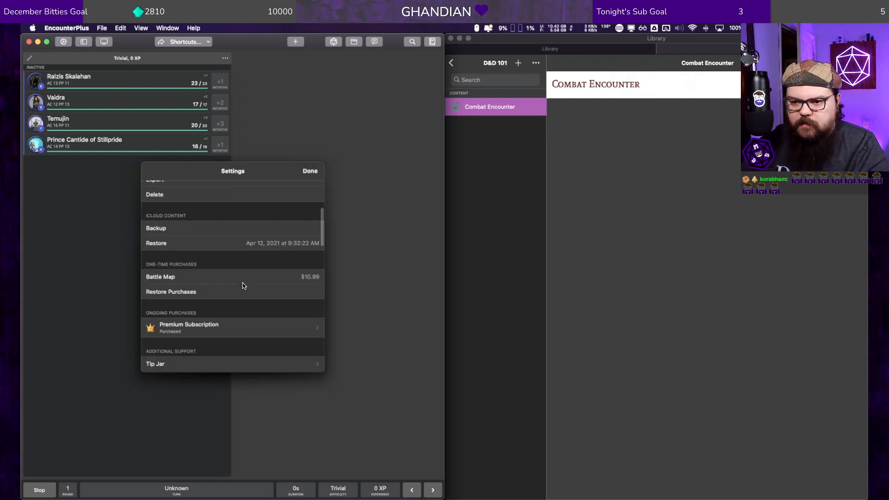
{"action": "scroll", "coordinate": [243, 284], "scroll_direction": "down", "scroll_amount": 3}
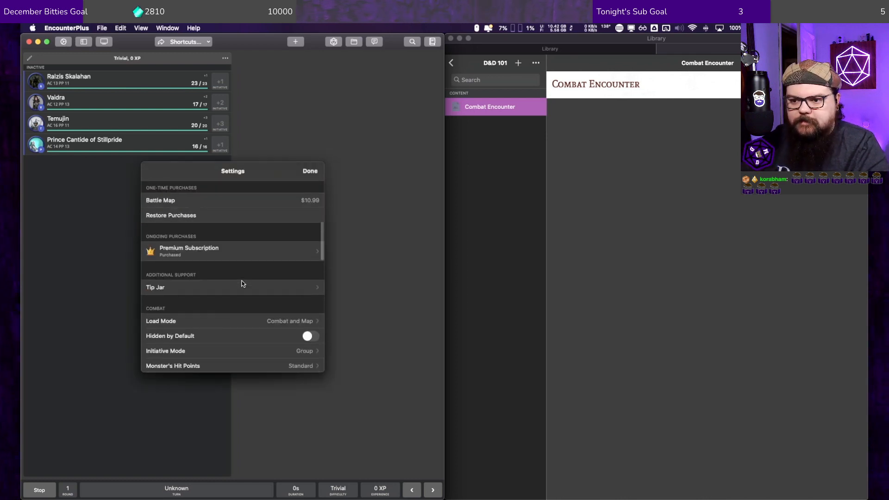
{"action": "scroll", "coordinate": [243, 284], "scroll_direction": "down", "scroll_amount": 10}
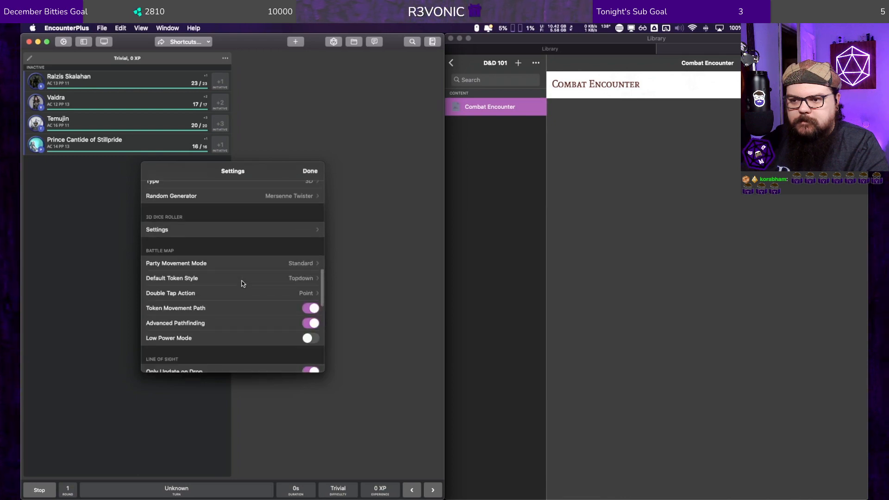
{"action": "scroll", "coordinate": [243, 283], "scroll_direction": "down", "scroll_amount": 10}
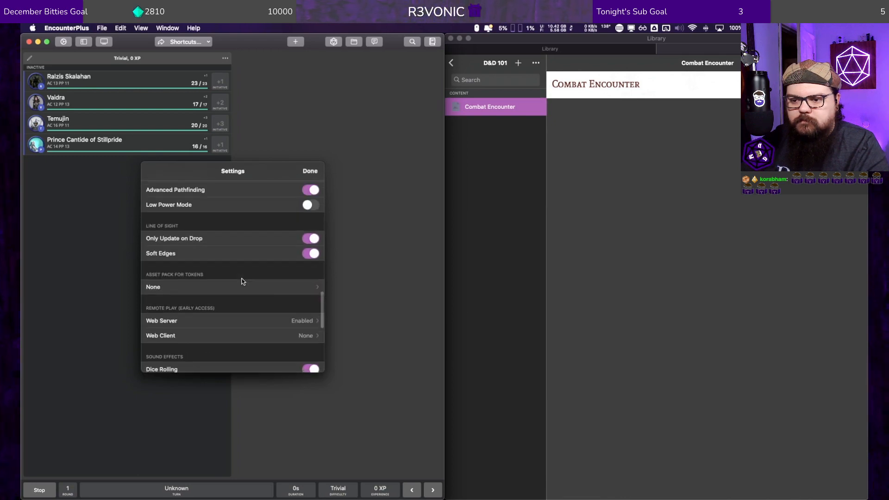
{"action": "scroll", "coordinate": [243, 282], "scroll_direction": "down", "scroll_amount": 5}
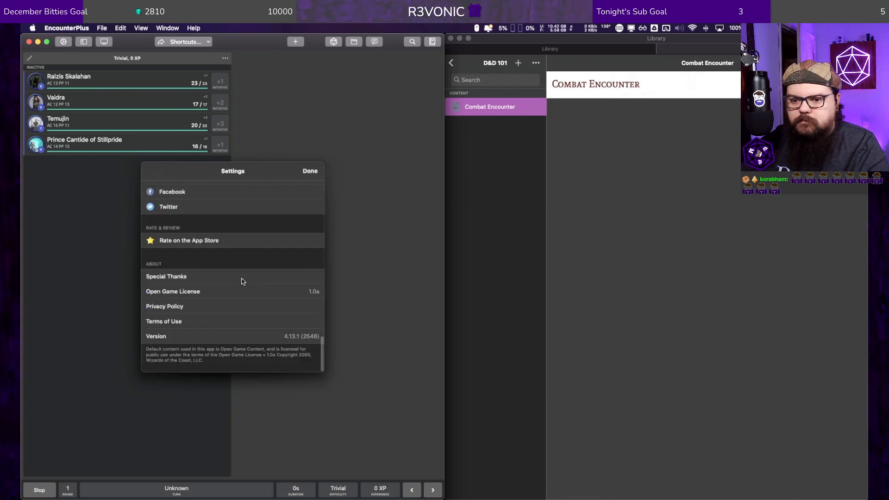
{"action": "left_click", "coordinate": [309, 170]}
Step: Open the D&D 101 campaign for editing from the library's campaigns and make it the primary campaign
{"action": "left_click", "coordinate": [455, 63]}
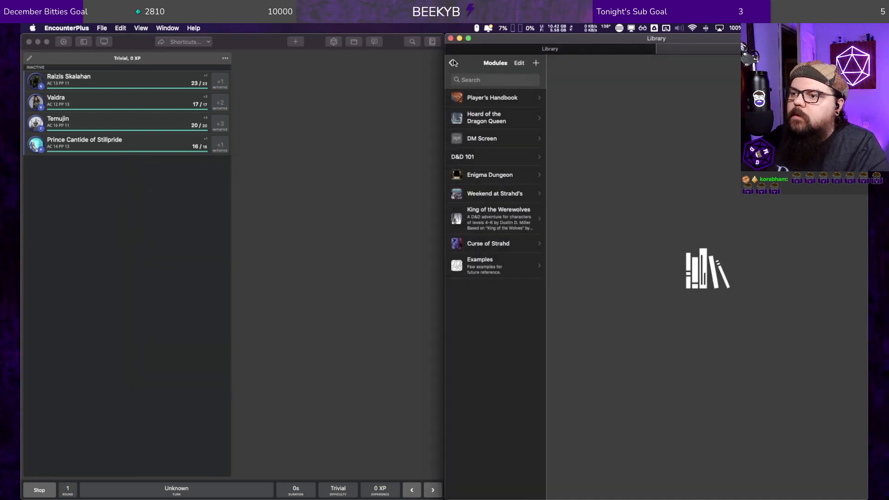
{"action": "left_click", "coordinate": [452, 64]}
{"action": "left_click", "coordinate": [487, 106]}
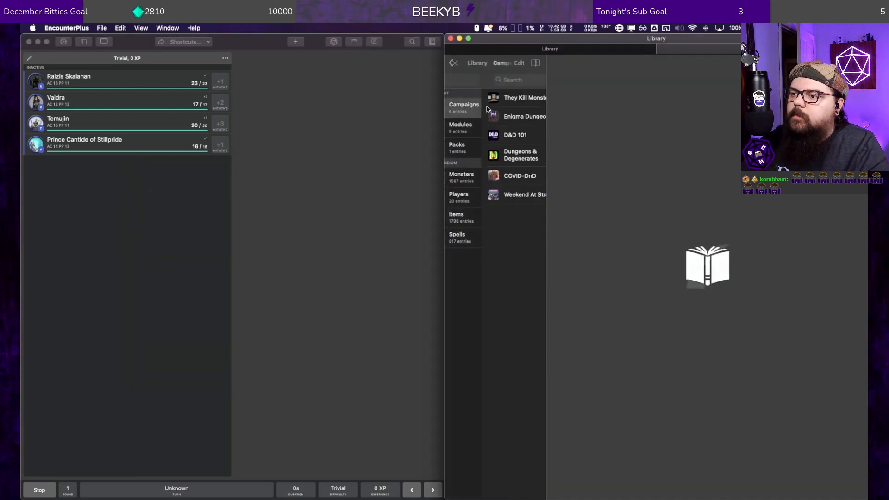
{"action": "right_click", "coordinate": [483, 136]}
{"action": "left_click", "coordinate": [473, 134]}
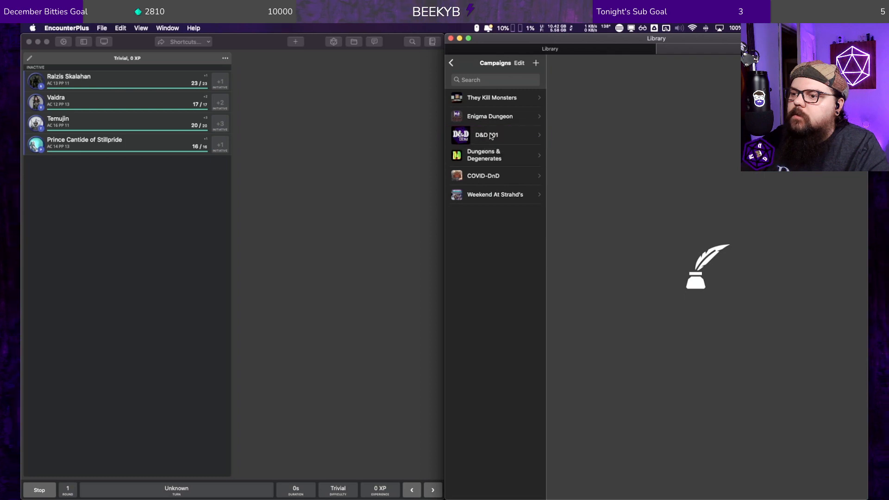
{"action": "right_click", "coordinate": [490, 135]}
{"action": "left_click", "coordinate": [500, 139]}
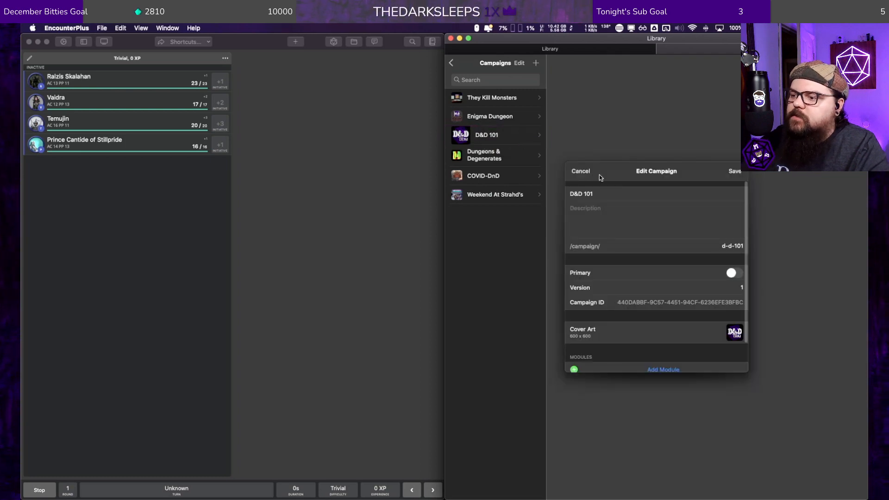
{"action": "left_click", "coordinate": [731, 274]}
Step: Rename the campaign as D&D w/ DDM
{"action": "left_click", "coordinate": [605, 193]}
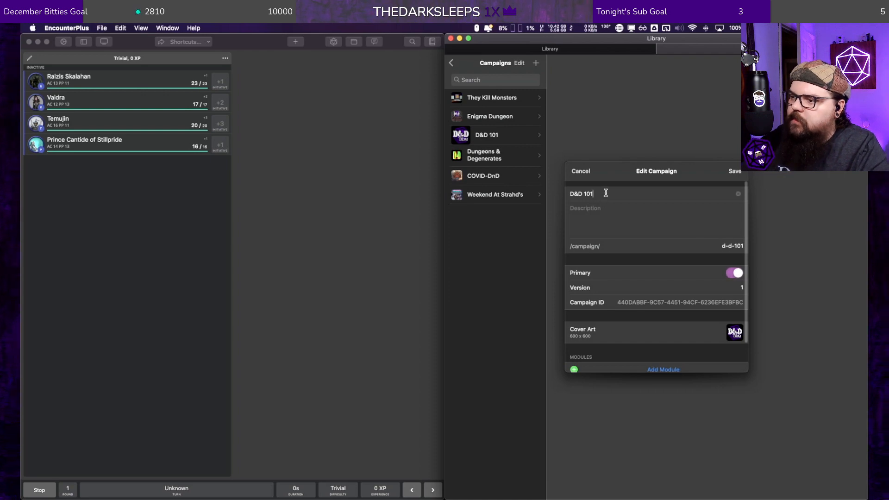
{"action": "key", "text": "BackSpace"}
{"action": "key", "text": "BackSpace"}
{"action": "key", "text": "BackSpace"}
{"action": "key", "text": "BackSpace"}
{"action": "type", "text": "w/ D"}
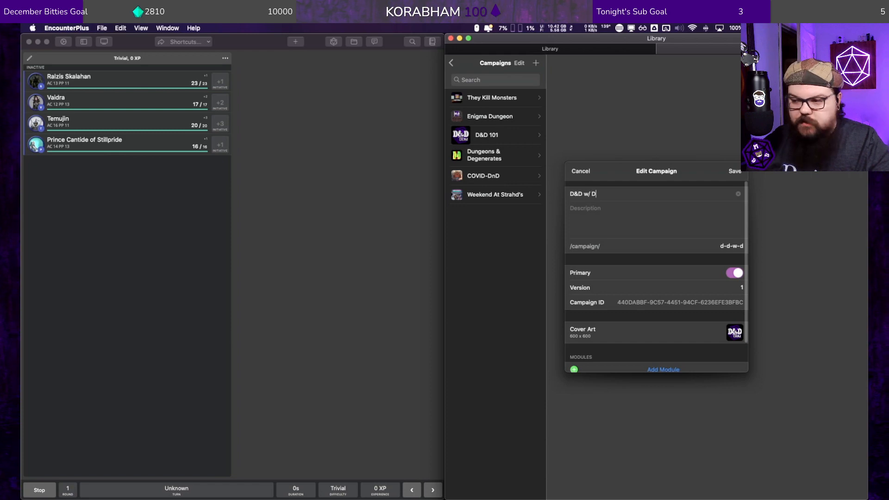
{"action": "type", "text": "DM"}
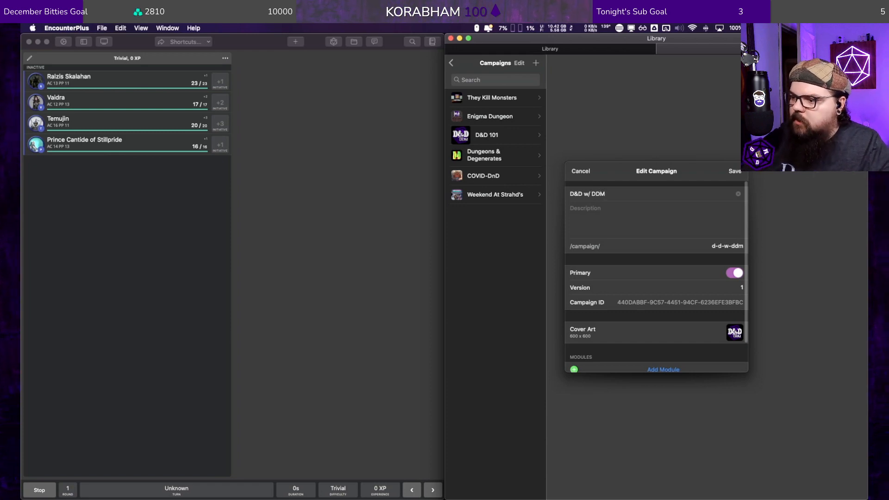
Step: Add the D&D 101 module to the campaign and save the campaign
{"action": "left_click", "coordinate": [635, 367]}
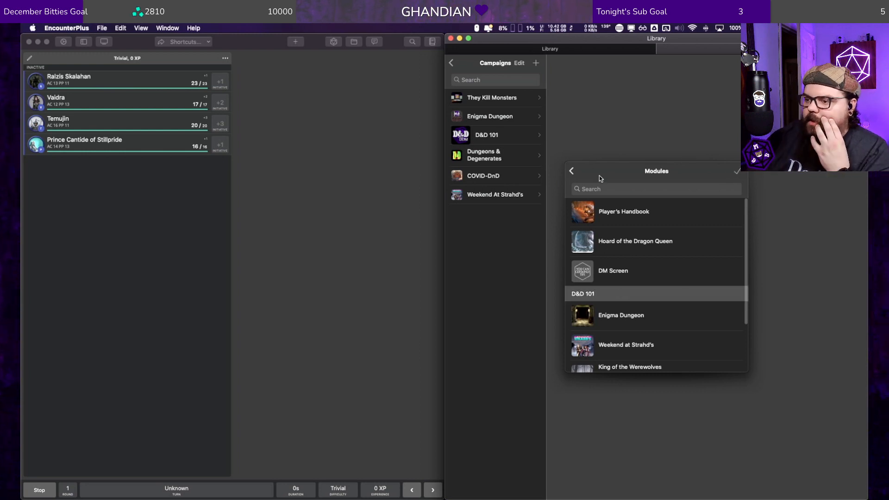
{"action": "left_click", "coordinate": [571, 171]}
{"action": "left_click", "coordinate": [734, 172]}
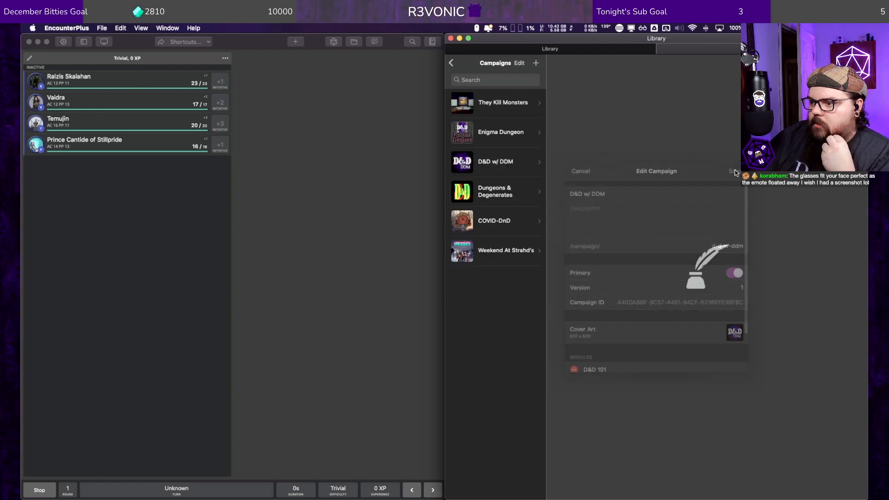
Step: Open the D&D 101 module inside the D&D w/ DDM campaign and try to edit its Combat Encounter map
{"action": "left_click", "coordinate": [500, 163]}
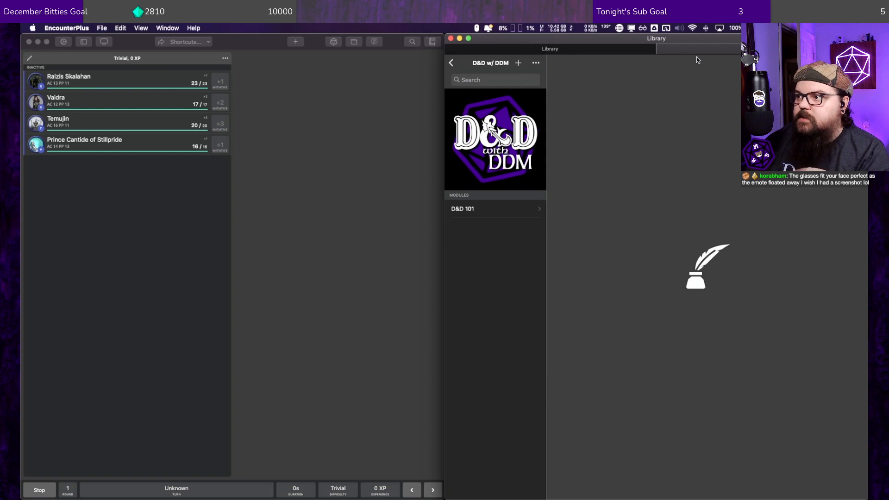
{"action": "left_click", "coordinate": [489, 208]}
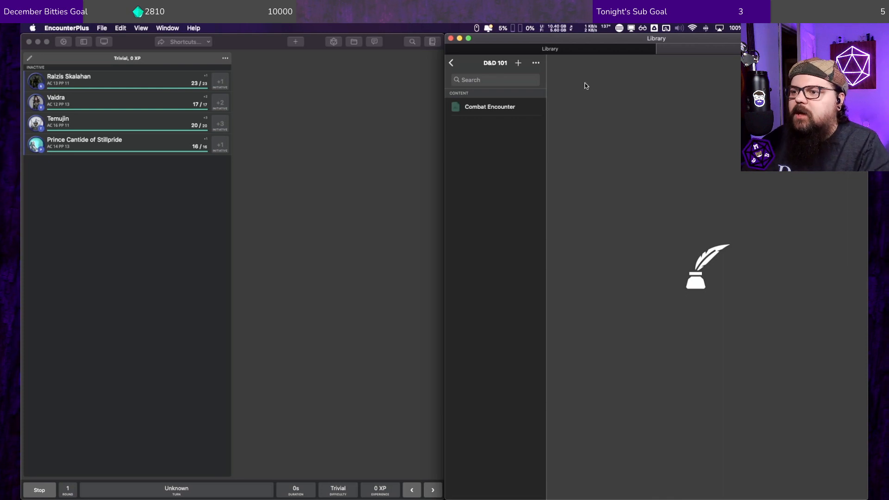
{"action": "left_click", "coordinate": [480, 109]}
{"action": "right_click", "coordinate": [481, 109]}
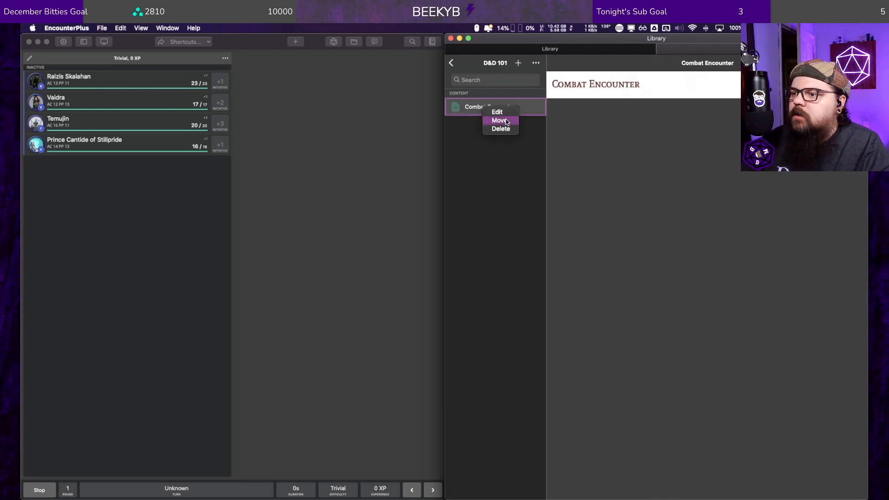
{"action": "left_click", "coordinate": [496, 112]}
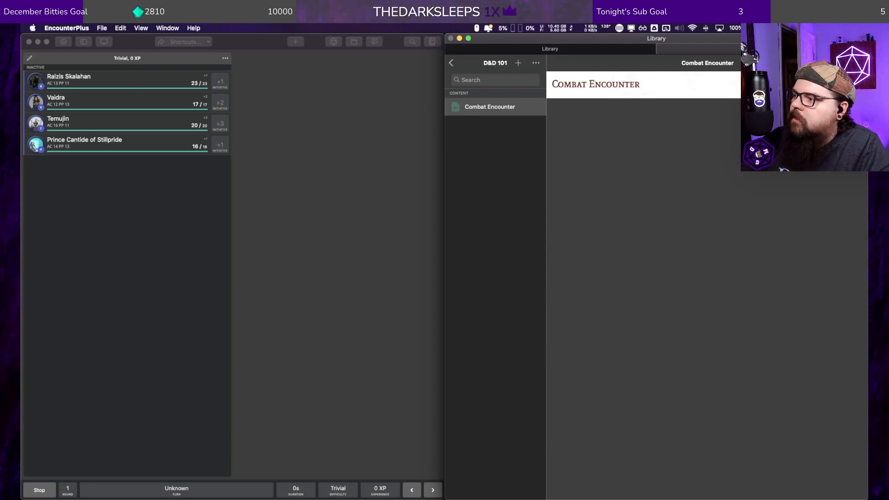
Step: Load the Combat Encounter map on the main screen, close it there, and open it for editing in the library
{"action": "left_click", "coordinate": [803, 115]}
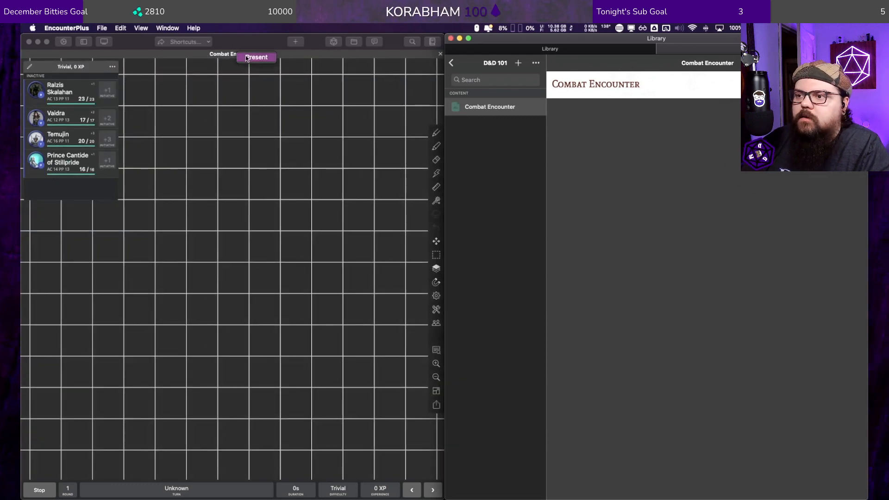
{"action": "left_click", "coordinate": [440, 54]}
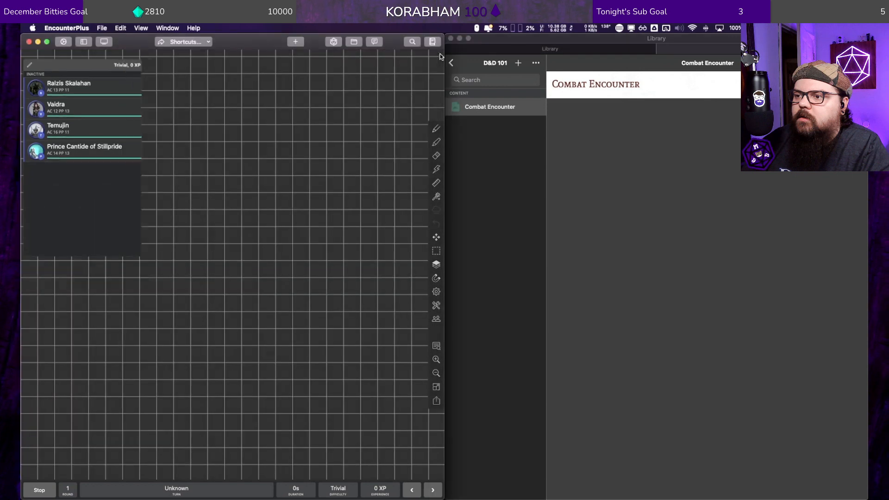
{"action": "right_click", "coordinate": [482, 115]}
{"action": "left_click", "coordinate": [511, 116]}
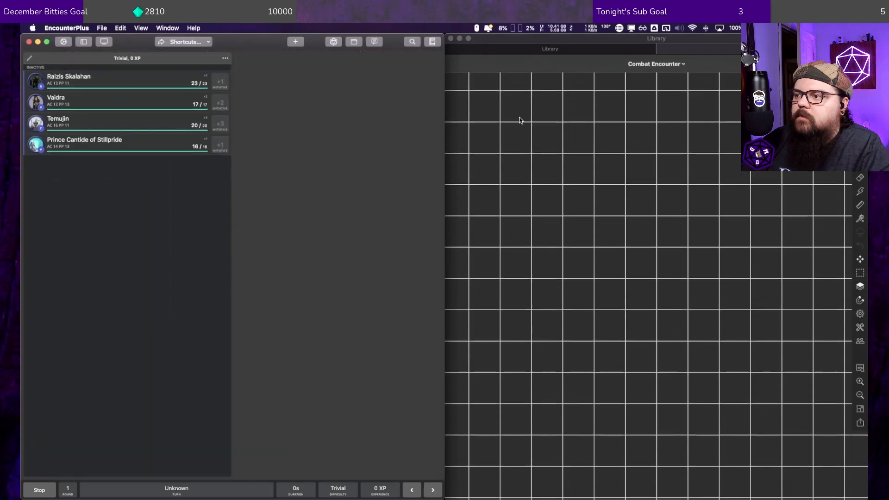
{"action": "left_click", "coordinate": [433, 41]}
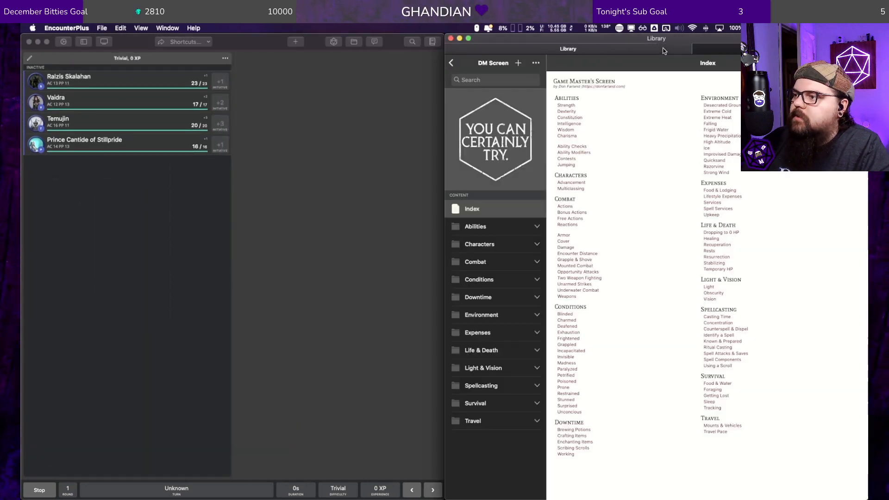
{"action": "left_click", "coordinate": [434, 41]}
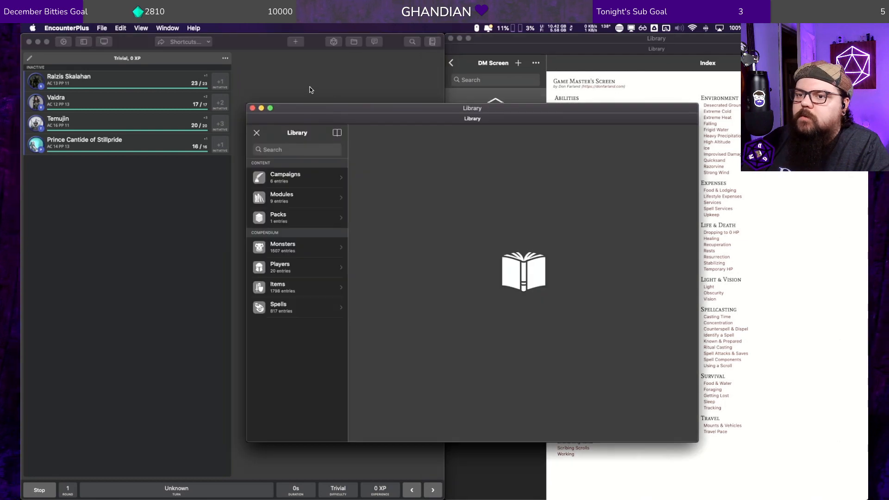
{"action": "left_click", "coordinate": [252, 108]}
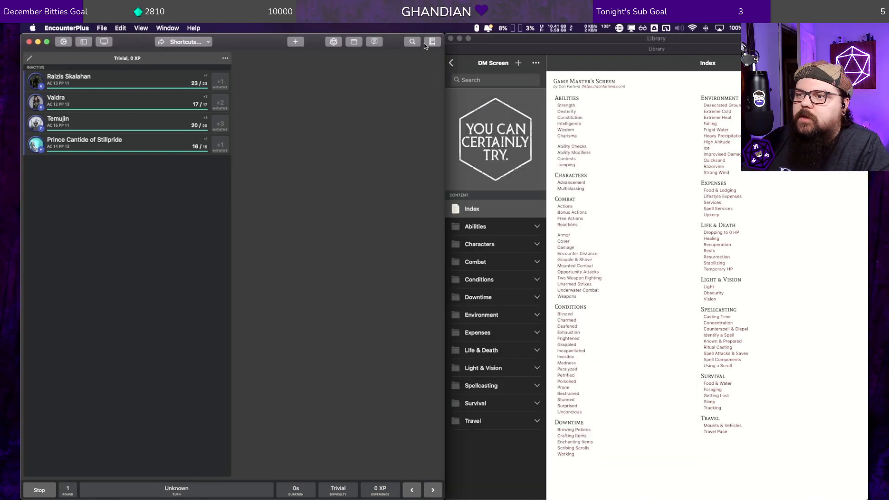
Step: Open the Combat Encounter map for editing in the main window from the active campaign's D&D 101 module
{"action": "left_click", "coordinate": [354, 41]}
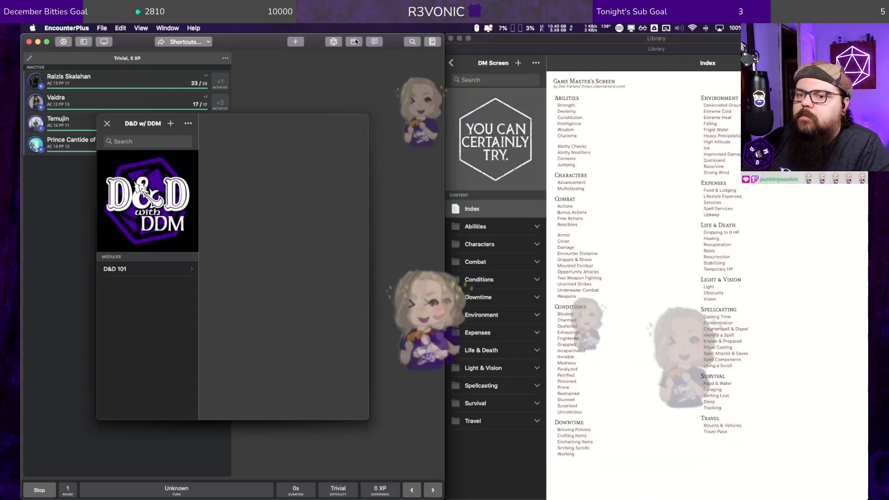
{"action": "left_click", "coordinate": [154, 271]}
{"action": "left_click", "coordinate": [157, 168]}
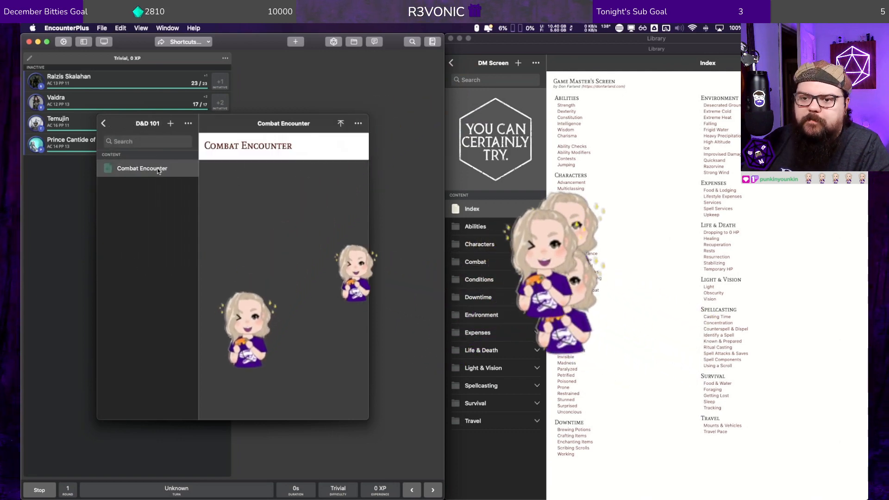
{"action": "right_click", "coordinate": [159, 169]}
{"action": "left_click", "coordinate": [170, 173]}
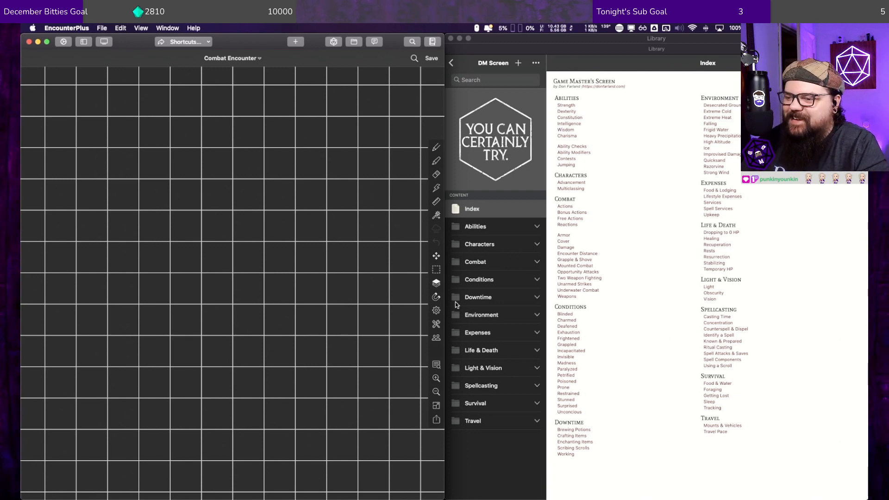
Step: Examine the map editor's tools, color palette and options for adding tokens, tiles, markers, lights and area effects
{"action": "left_click", "coordinate": [435, 326]}
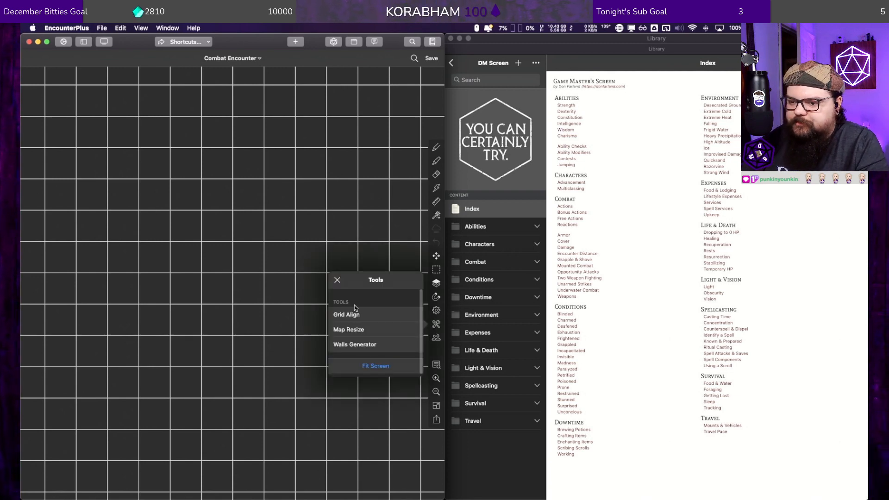
{"action": "scroll", "coordinate": [366, 324], "scroll_direction": "down", "scroll_amount": 1}
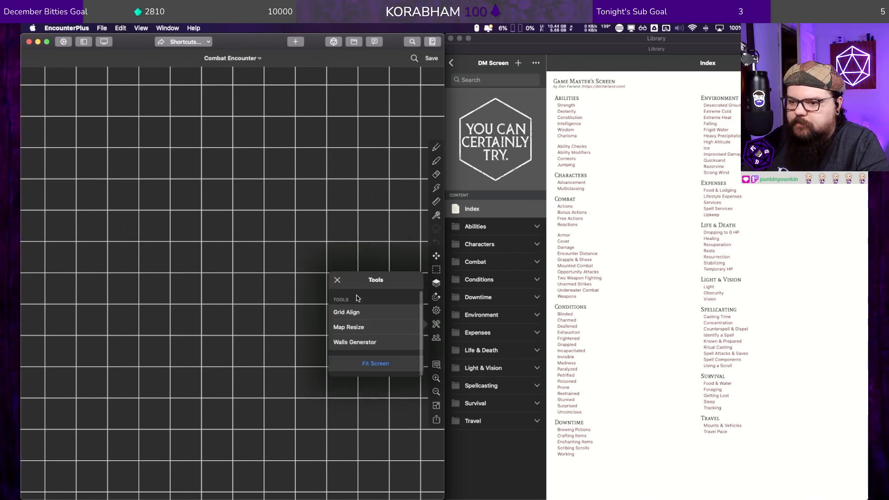
{"action": "left_click", "coordinate": [338, 279]}
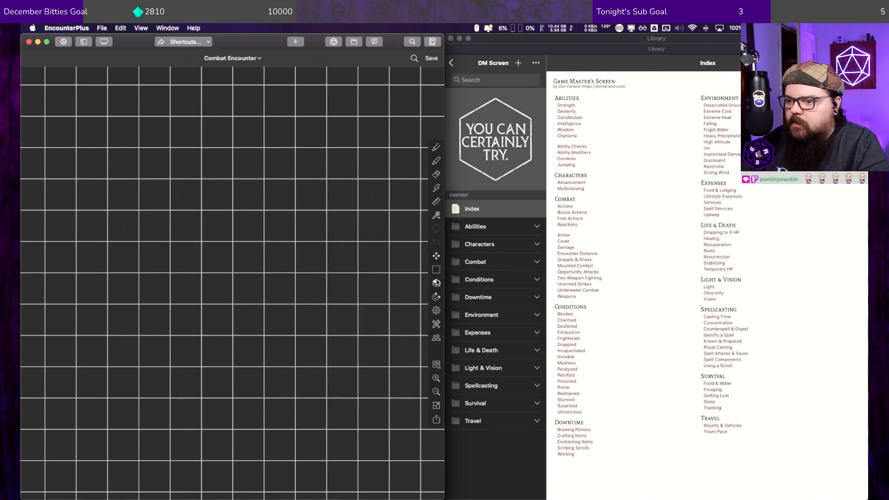
{"action": "left_click", "coordinate": [436, 217]}
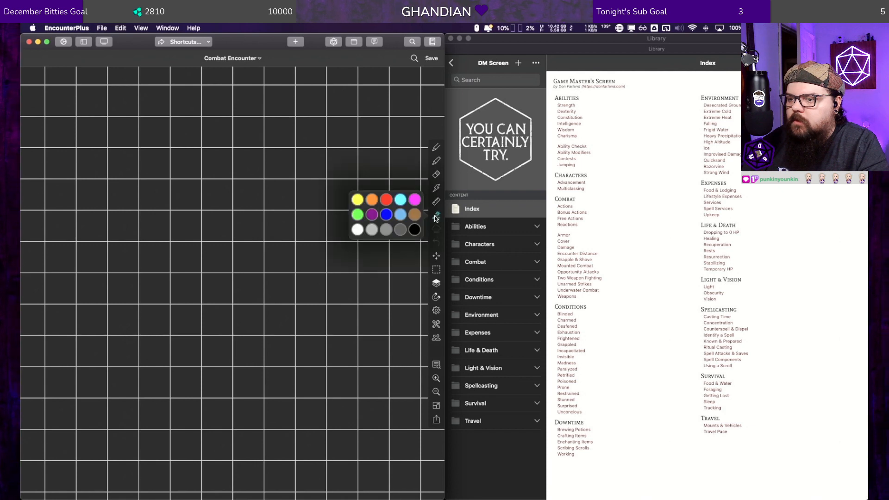
{"action": "left_click", "coordinate": [434, 212]}
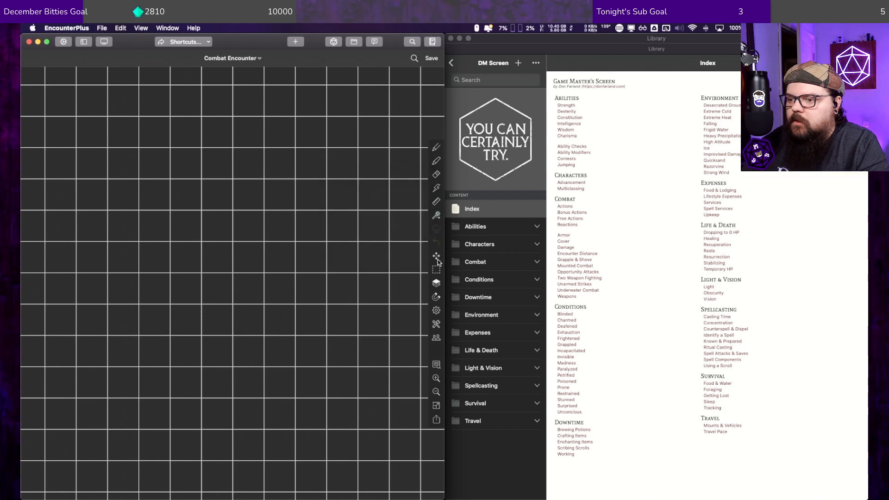
{"action": "right_click", "coordinate": [233, 253]}
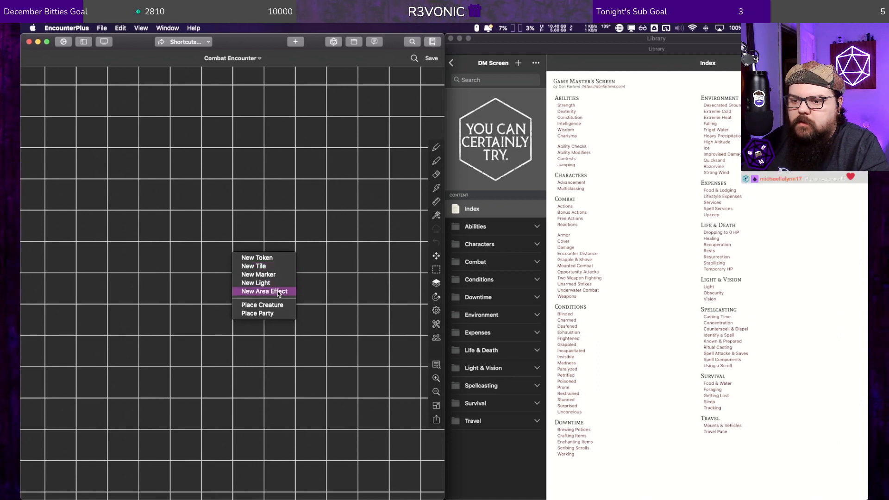
{"action": "left_click", "coordinate": [436, 349]}
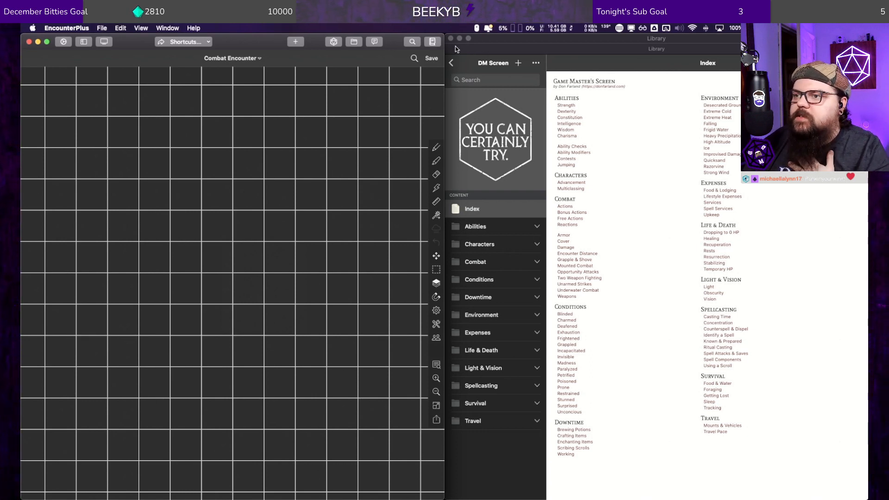
Step: Open a new Library window and attach it as a tab to the existing Library window
{"action": "left_click", "coordinate": [430, 41]}
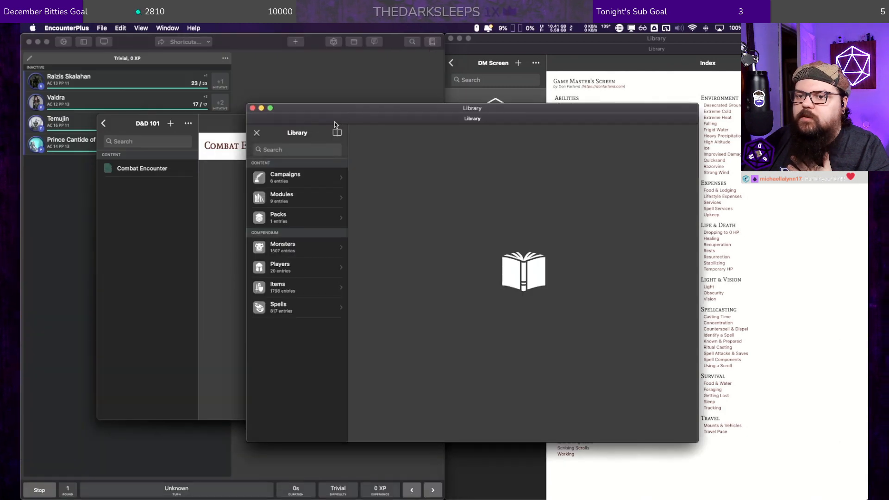
{"action": "key", "text": "super+w"}
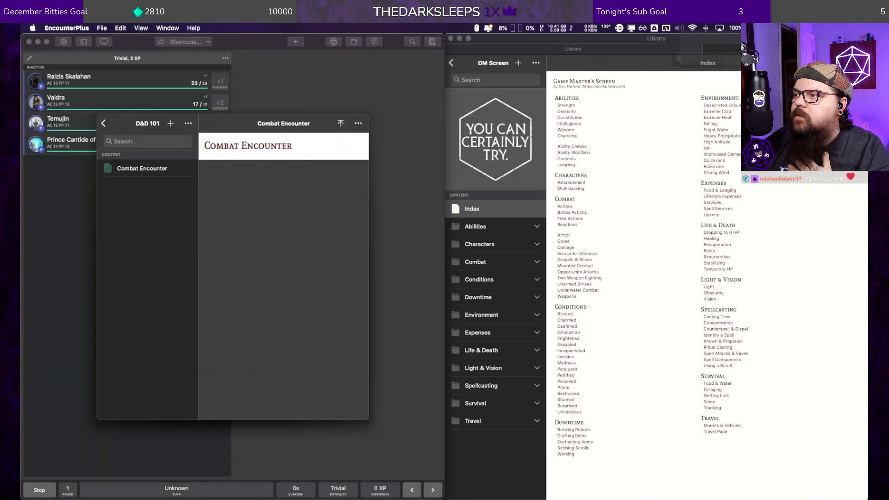
{"action": "left_click_drag", "start_coordinate": [713, 67], "coordinate": [667, 50]}
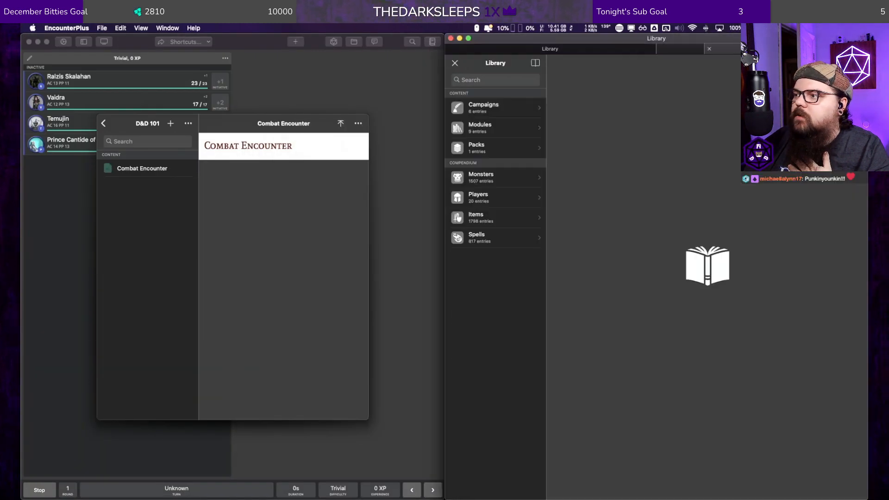
Step: Open the D&D 101 module in the new library tab and open its Combat Encounter map for editing
{"action": "left_click", "coordinate": [484, 128]}
{"action": "left_click", "coordinate": [492, 184]}
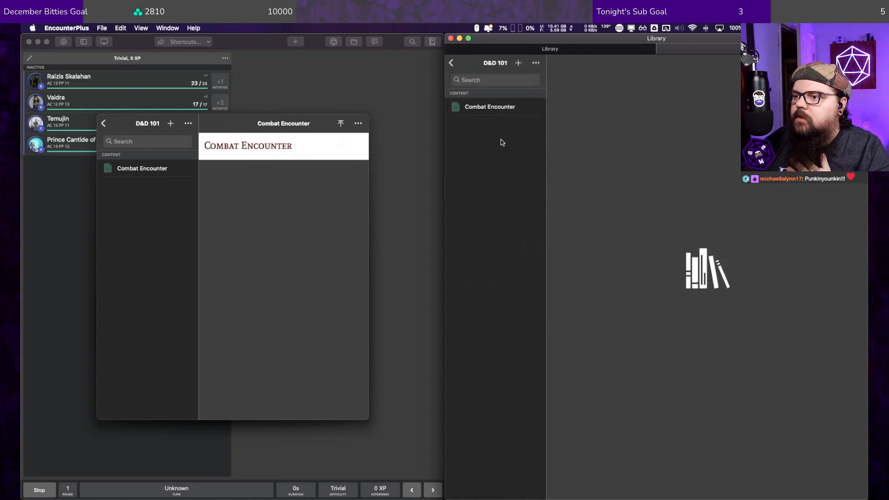
{"action": "left_click", "coordinate": [490, 107]}
{"action": "right_click", "coordinate": [490, 107]}
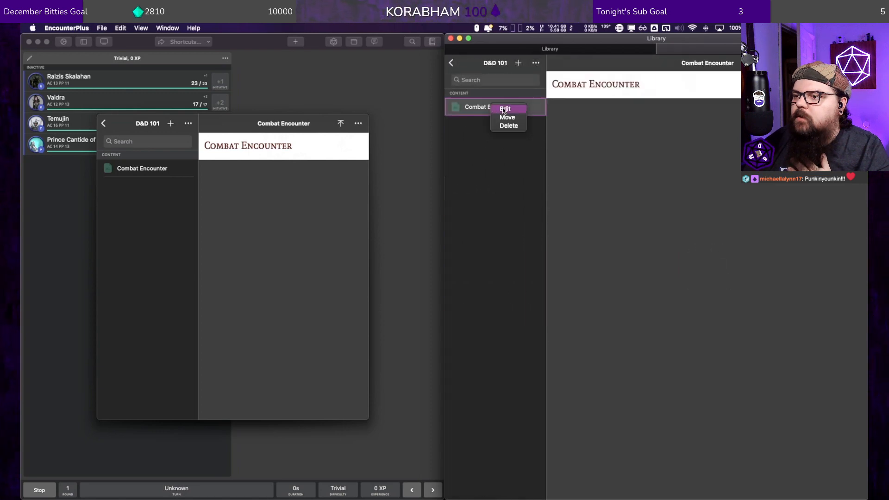
{"action": "left_click", "coordinate": [504, 109]}
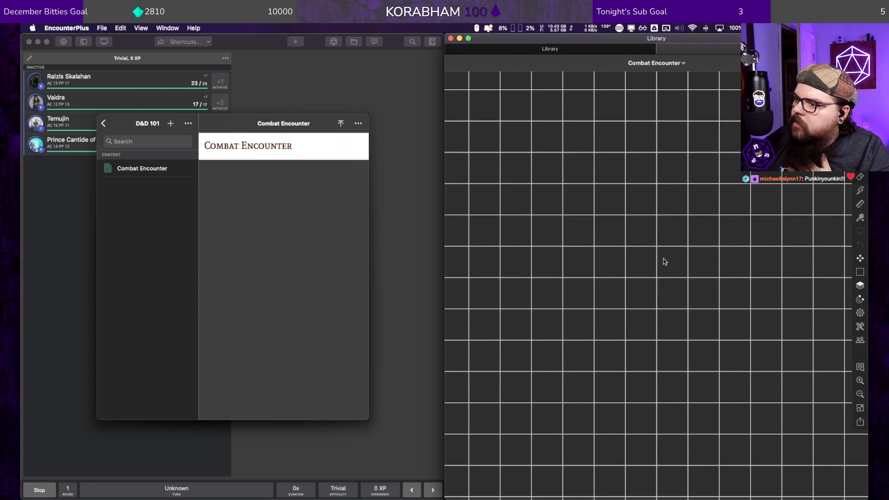
Step: Check the map's object list and map settings in the library editor, and close the editor
{"action": "left_click", "coordinate": [683, 66]}
{"action": "left_click", "coordinate": [684, 67]}
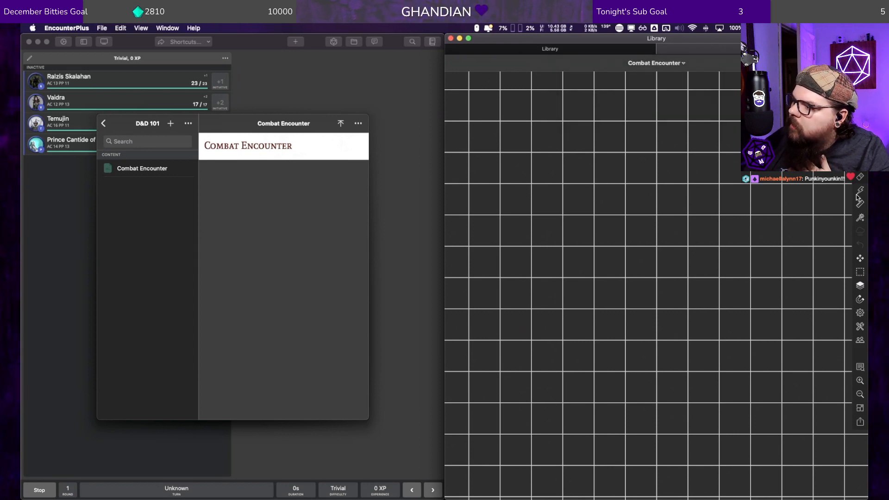
{"action": "left_click", "coordinate": [860, 368]}
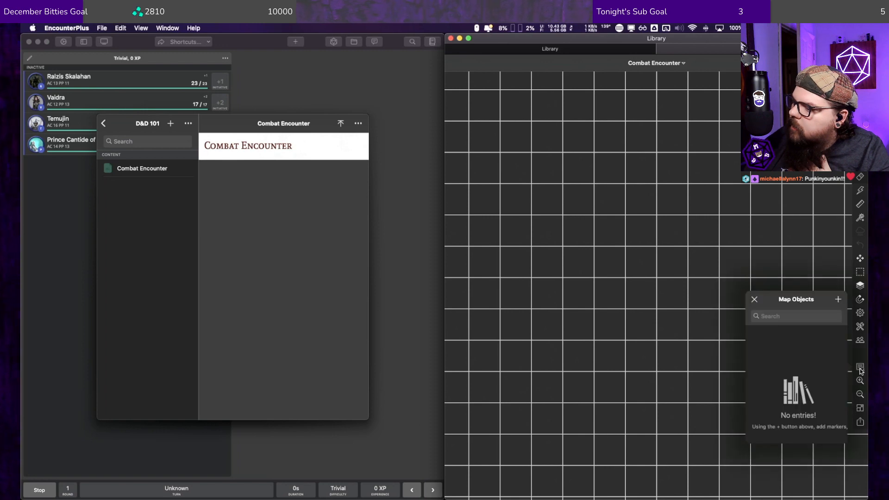
{"action": "left_click", "coordinate": [859, 371]}
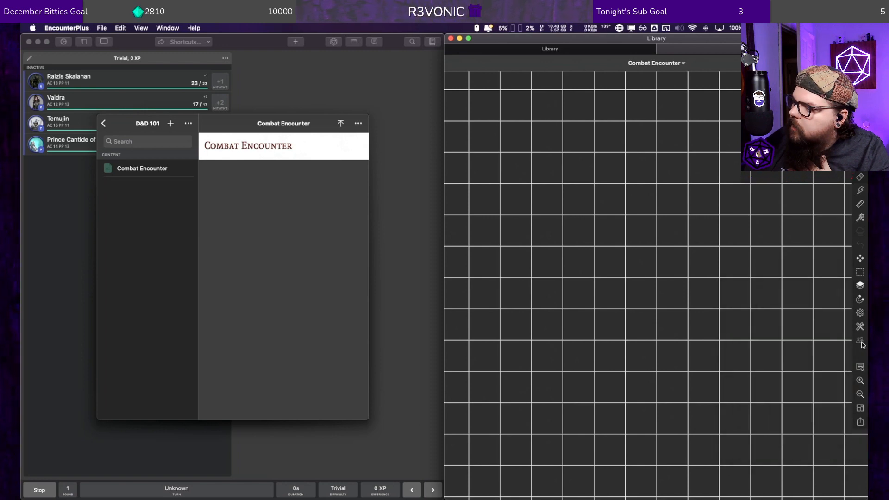
{"action": "left_click", "coordinate": [860, 313]}
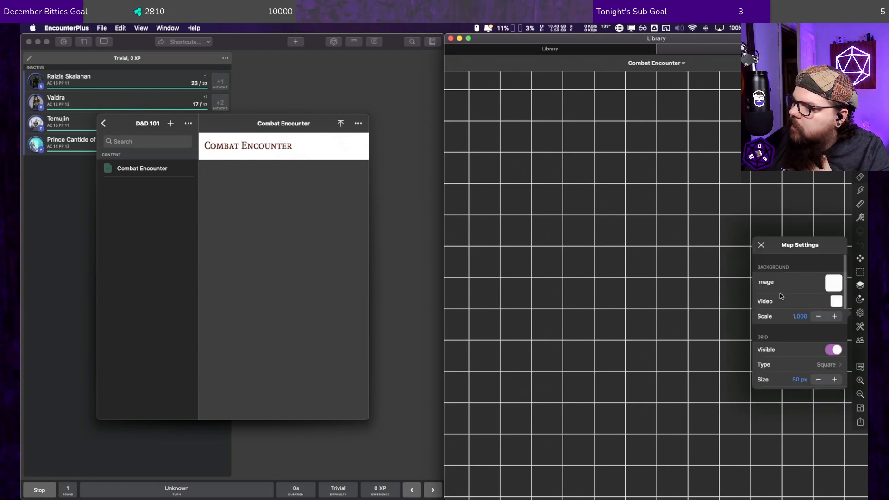
{"action": "left_click", "coordinate": [760, 245]}
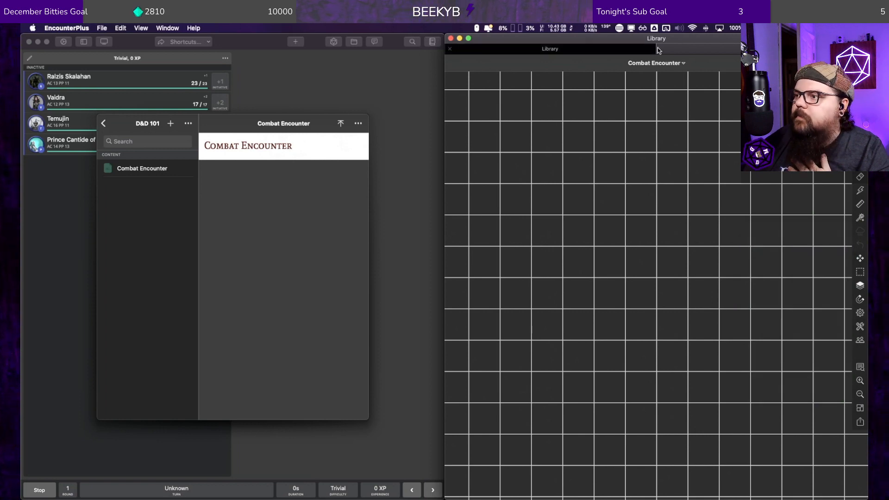
{"action": "left_click", "coordinate": [856, 63]}
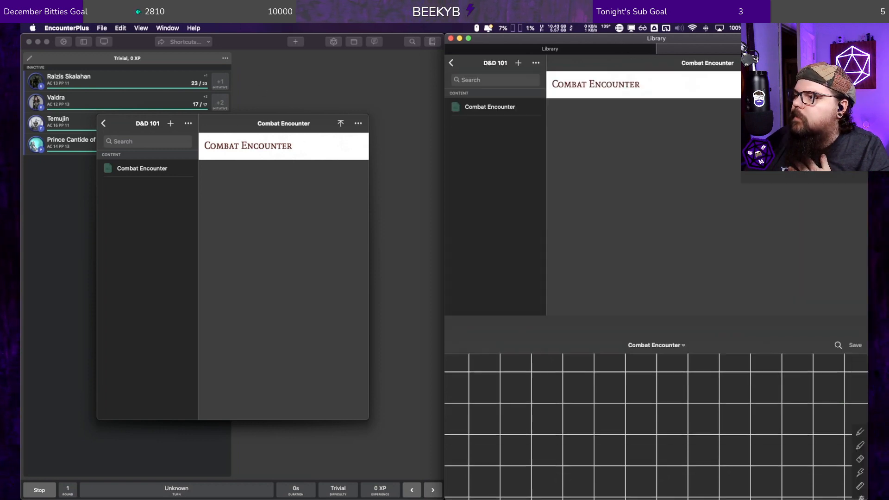
Step: Open the Combat Encounter map for editing in the main window and bring up its map settings
{"action": "right_click", "coordinate": [142, 167]}
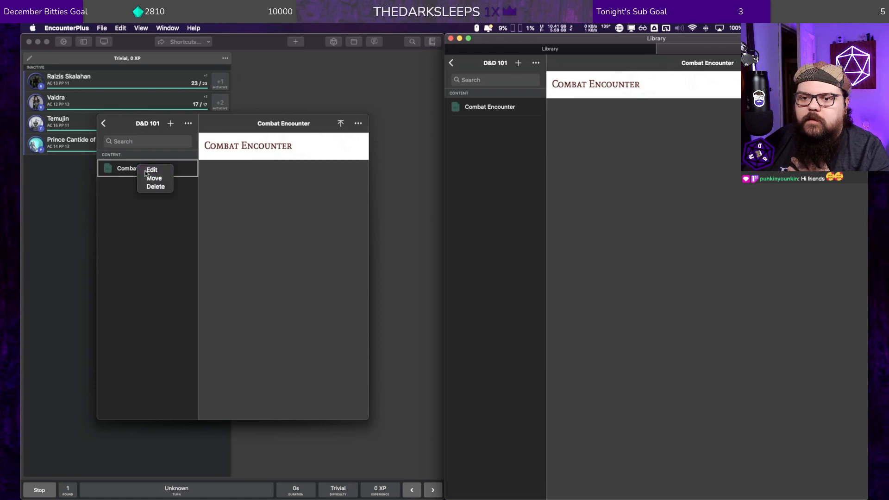
{"action": "left_click", "coordinate": [151, 169]}
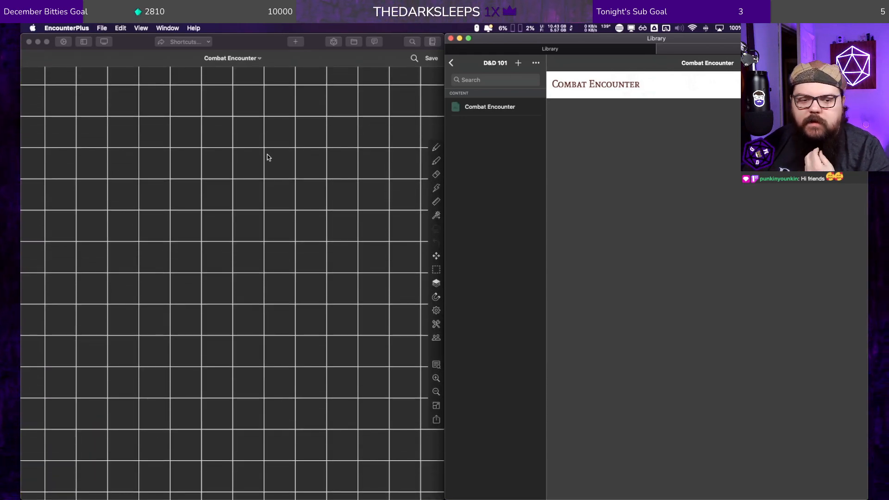
{"action": "left_click", "coordinate": [437, 324]}
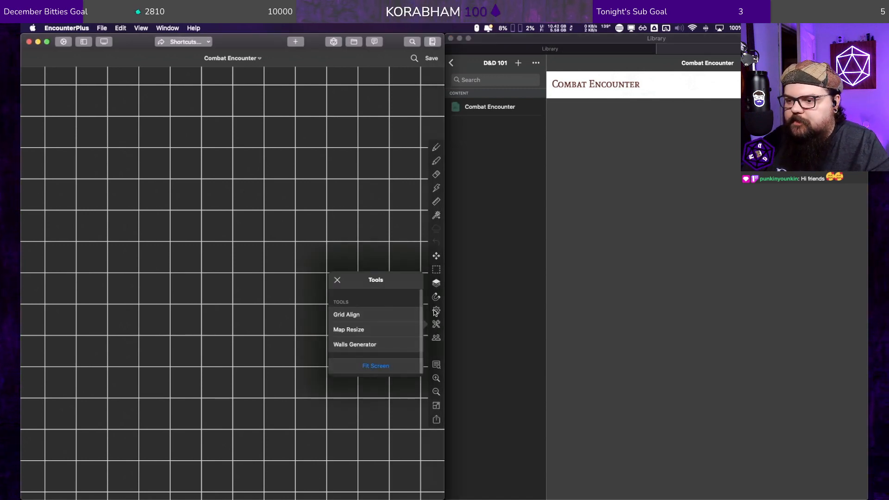
{"action": "left_click", "coordinate": [436, 311]}
{"action": "left_click", "coordinate": [408, 278]}
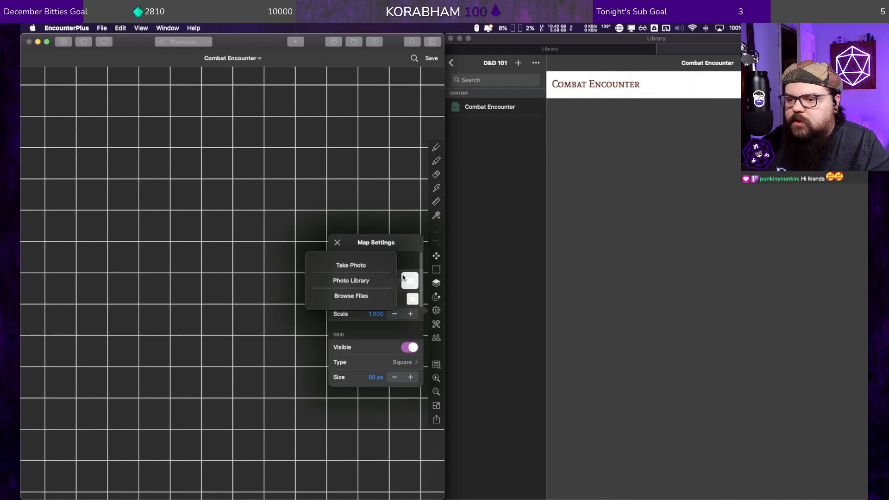
{"action": "left_click", "coordinate": [346, 298]}
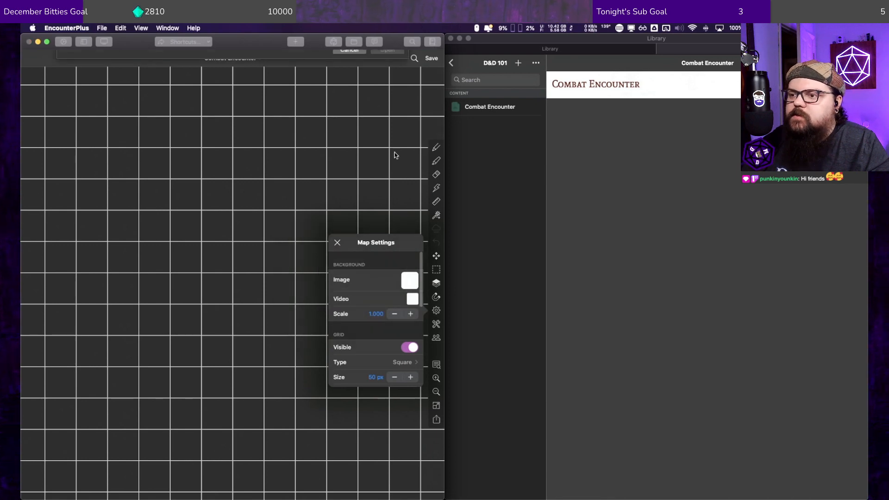
{"action": "left_click", "coordinate": [218, 60]}
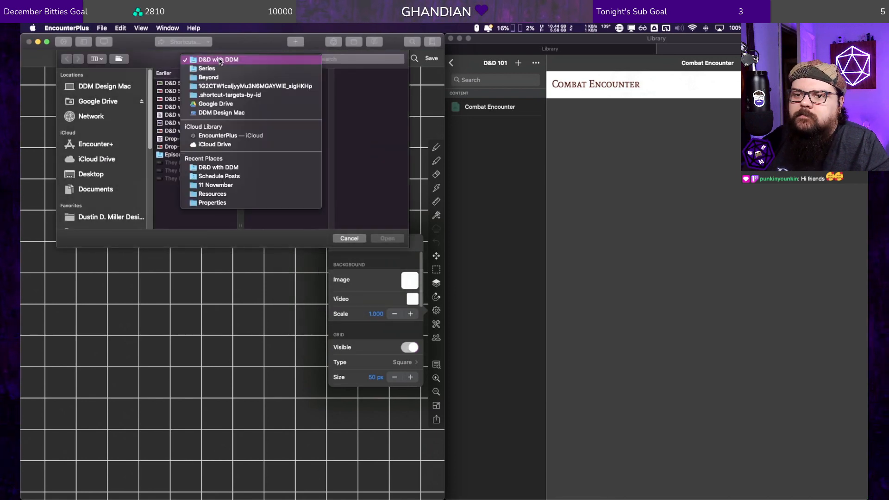
{"action": "left_click", "coordinate": [221, 164]}
{"action": "scroll", "coordinate": [97, 175], "scroll_direction": "down", "scroll_amount": 3}
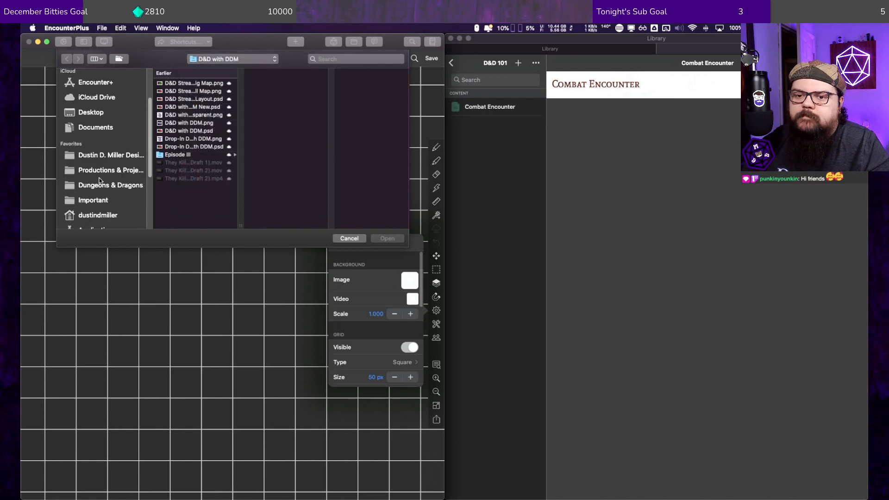
{"action": "left_click", "coordinate": [100, 185]}
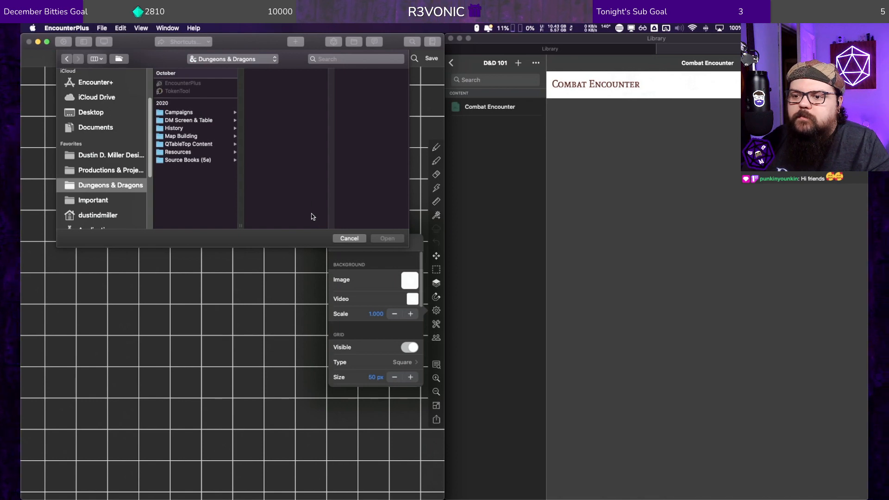
{"action": "left_click", "coordinate": [350, 238]}
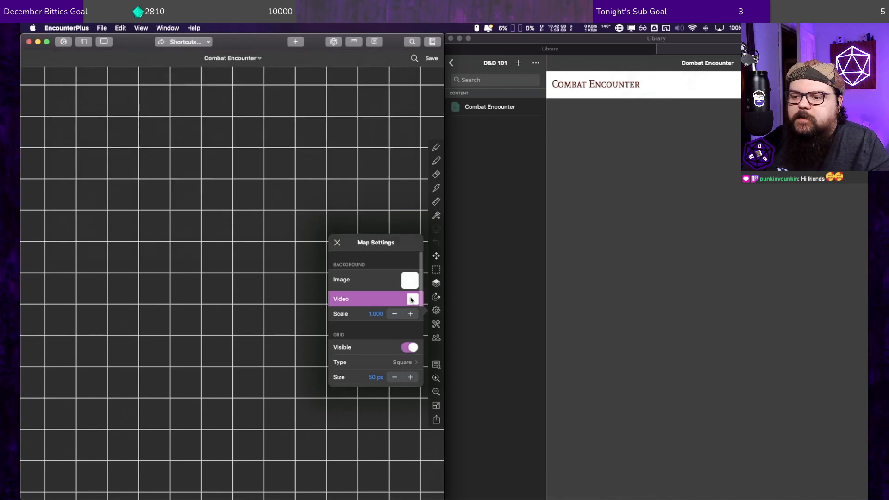
Step: Set the map's background video to a forest road file from the Hoard of the Dragon Queen Chapter 1 Maps folder
{"action": "left_click", "coordinate": [410, 300]}
{"action": "left_click", "coordinate": [373, 304]}
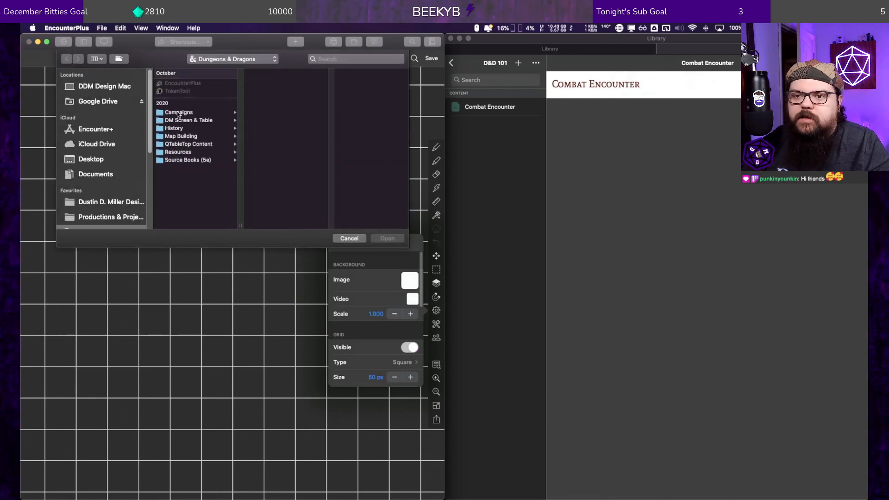
{"action": "left_click", "coordinate": [178, 113]}
{"action": "left_click", "coordinate": [285, 84]}
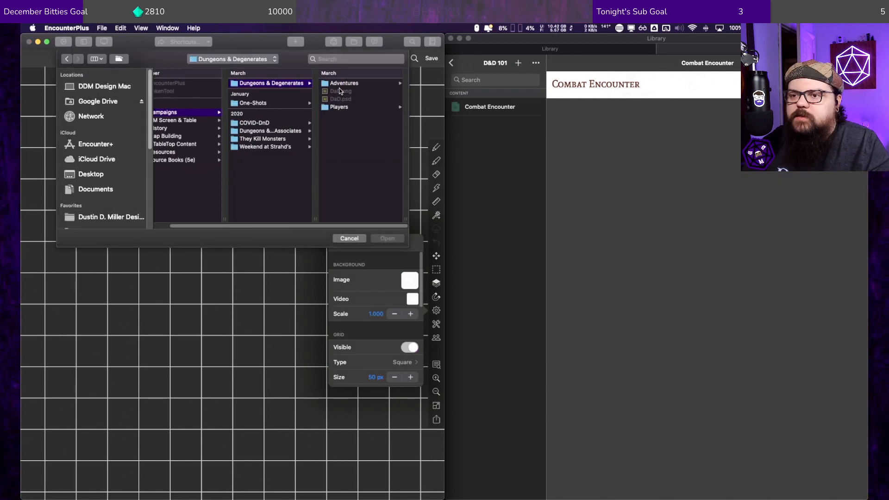
{"action": "left_click", "coordinate": [343, 83]}
{"action": "left_click", "coordinate": [359, 83]}
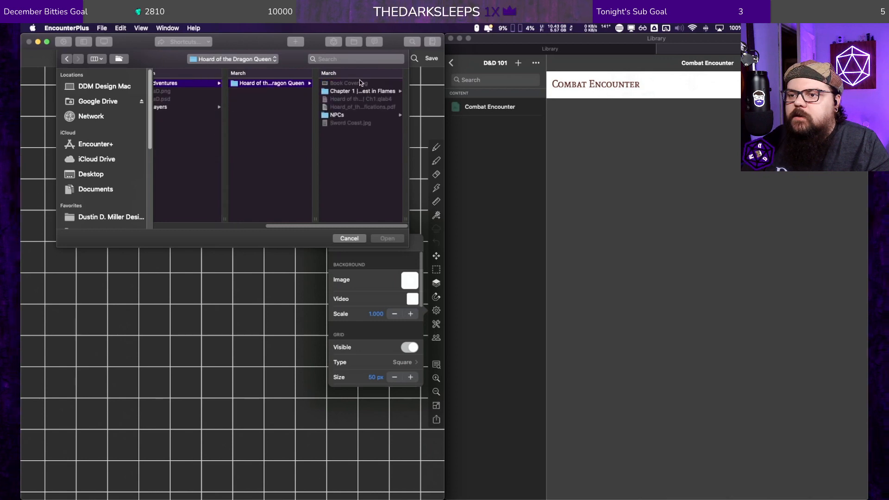
{"action": "left_click", "coordinate": [356, 91]}
{"action": "left_click", "coordinate": [343, 90]}
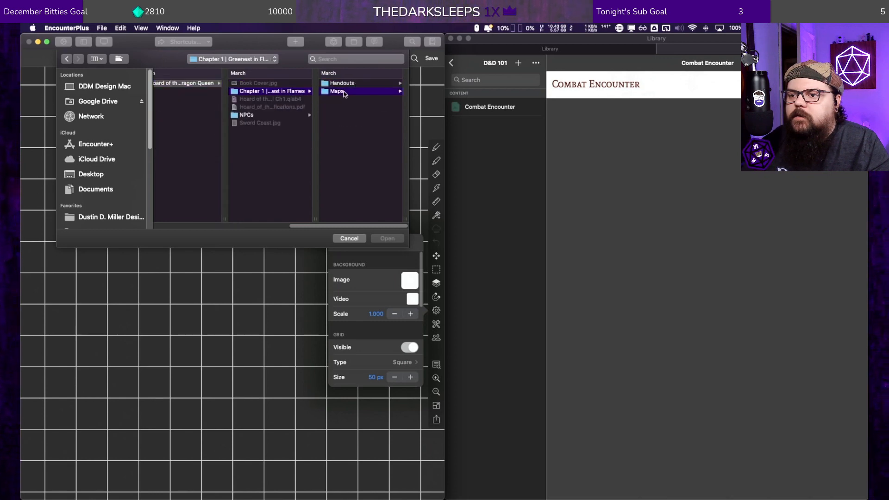
{"action": "double_click", "coordinate": [356, 167]}
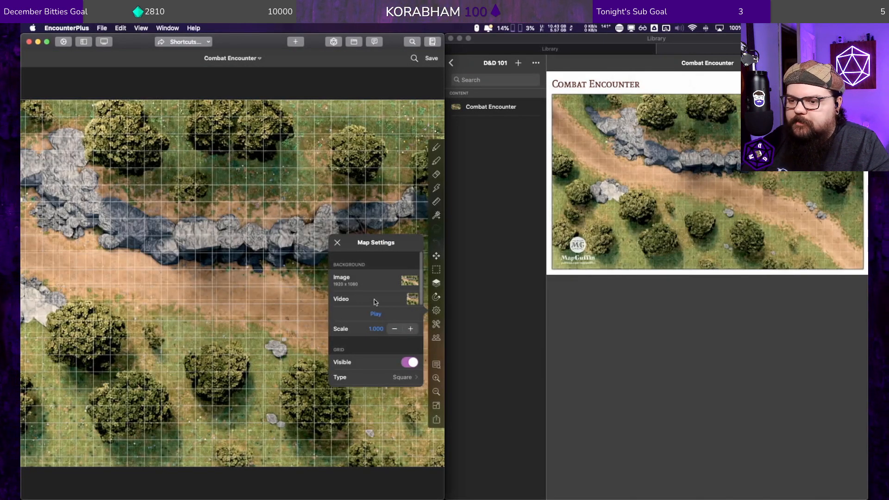
Step: Review the map's grid, fog of war, line of sight, weather and marker style settings
{"action": "scroll", "coordinate": [350, 341], "scroll_direction": "down", "scroll_amount": 5}
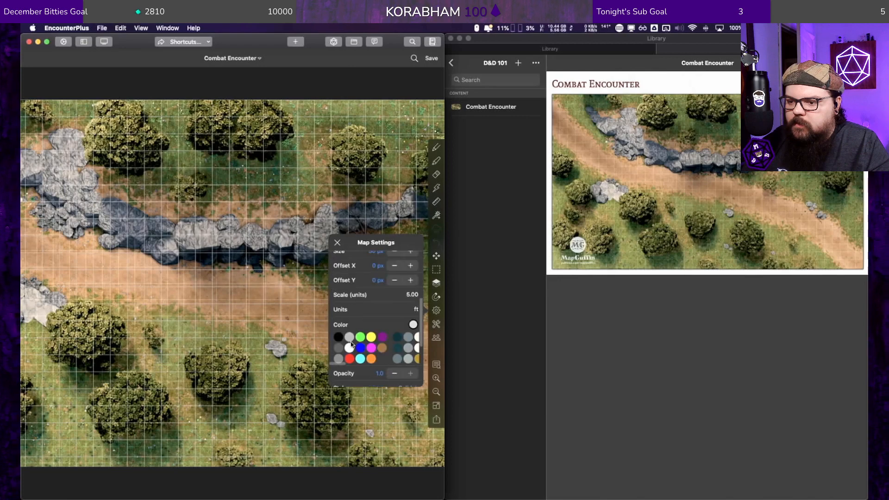
{"action": "scroll", "coordinate": [365, 324], "scroll_direction": "up", "scroll_amount": 3}
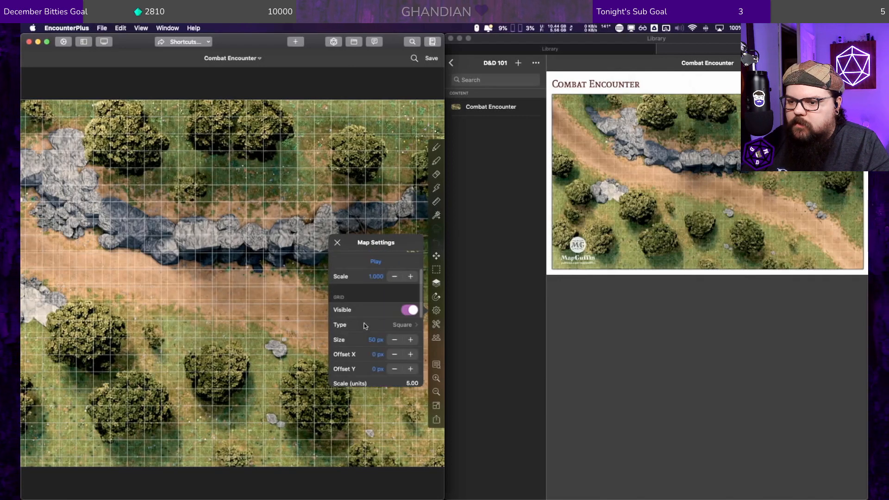
{"action": "scroll", "coordinate": [364, 325], "scroll_direction": "down", "scroll_amount": 5}
{"action": "scroll", "coordinate": [364, 325], "scroll_direction": "down", "scroll_amount": 5}
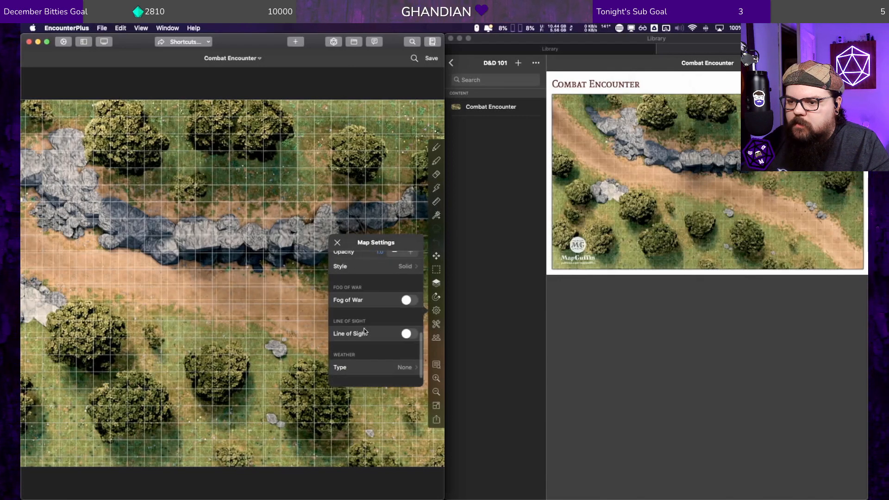
{"action": "scroll", "coordinate": [364, 329], "scroll_direction": "down", "scroll_amount": 2}
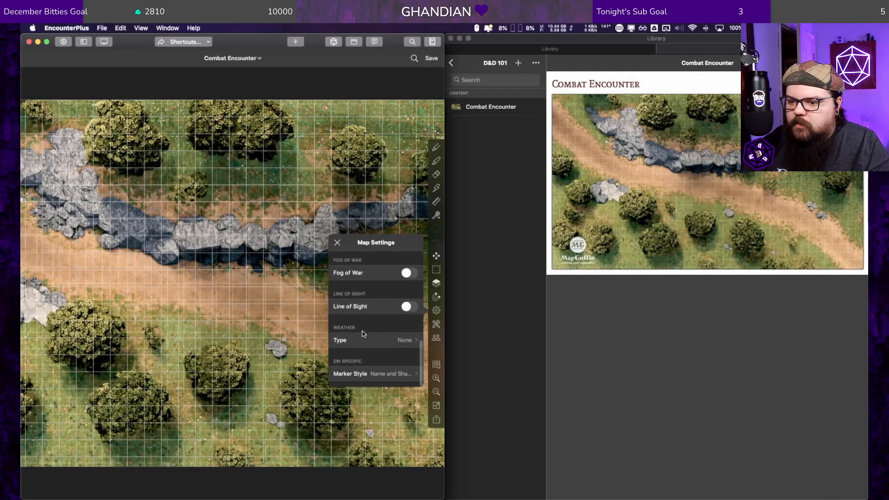
{"action": "left_click", "coordinate": [337, 242]}
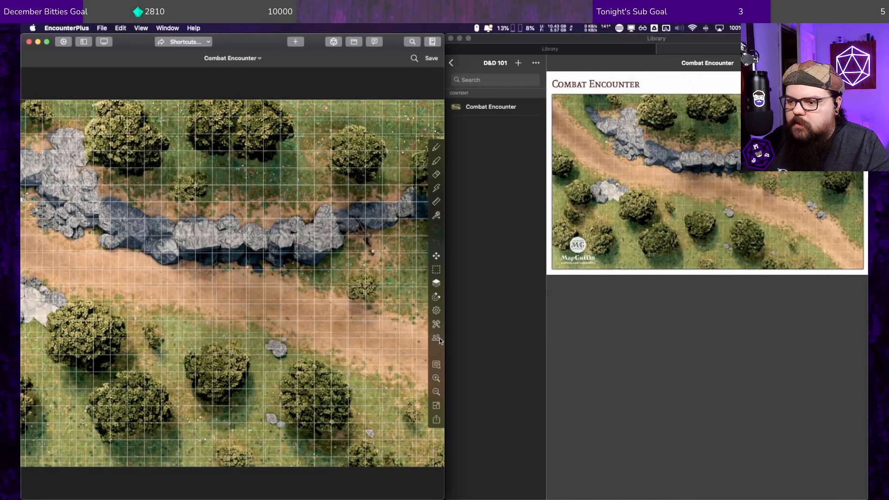
Step: Use Grid Align on the road to fit the 3×3 frame to the background's squares at about 48 px each, and apply it
{"action": "left_click", "coordinate": [436, 324]}
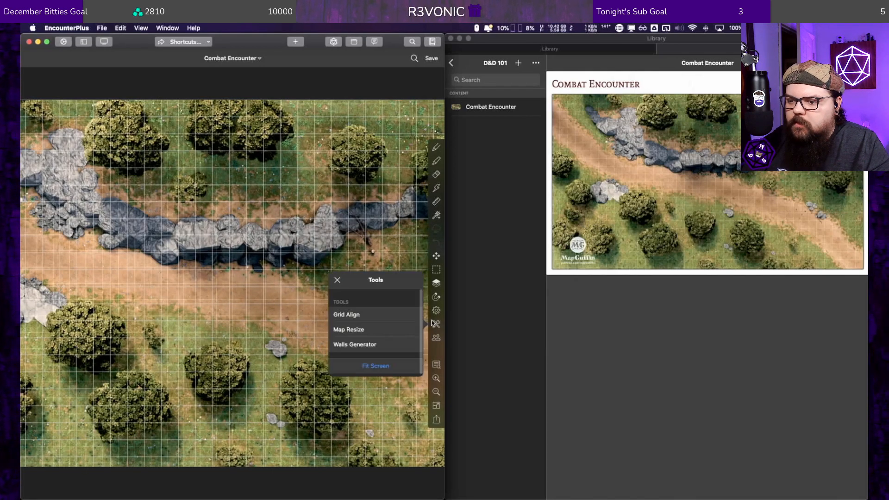
{"action": "left_click", "coordinate": [354, 314]}
{"action": "left_click_drag", "start_coordinate": [233, 316], "coordinate": [240, 307]}
{"action": "scroll", "coordinate": [239, 307], "scroll_direction": "up", "scroll_amount": 1}
{"action": "scroll", "coordinate": [240, 311], "scroll_direction": "up", "scroll_amount": 5}
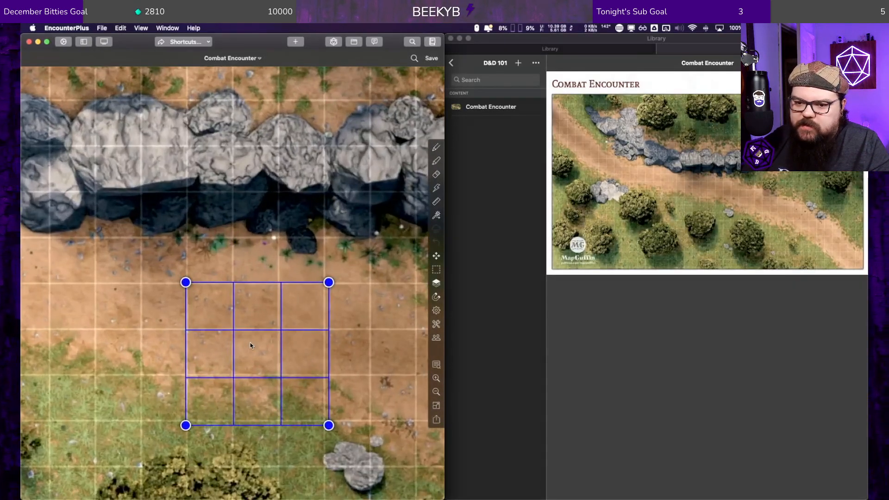
{"action": "left_click_drag", "start_coordinate": [250, 346], "coordinate": [252, 347]}
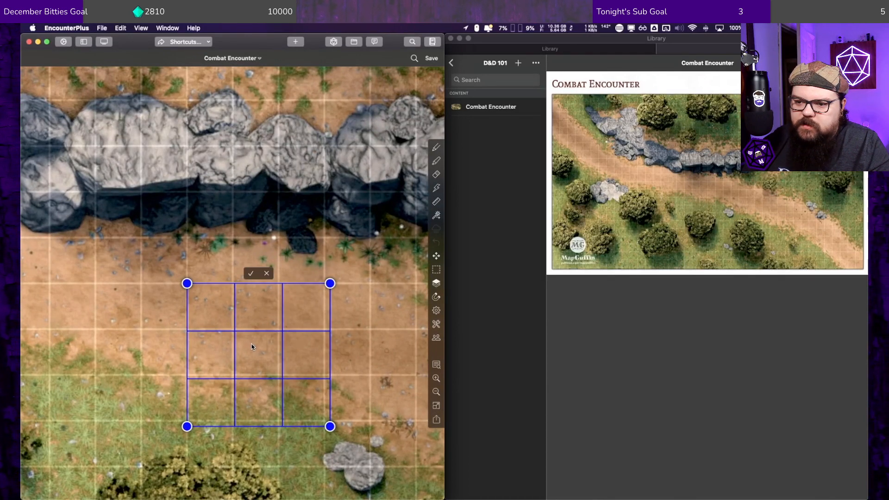
{"action": "left_click_drag", "start_coordinate": [330, 426], "coordinate": [318, 422]}
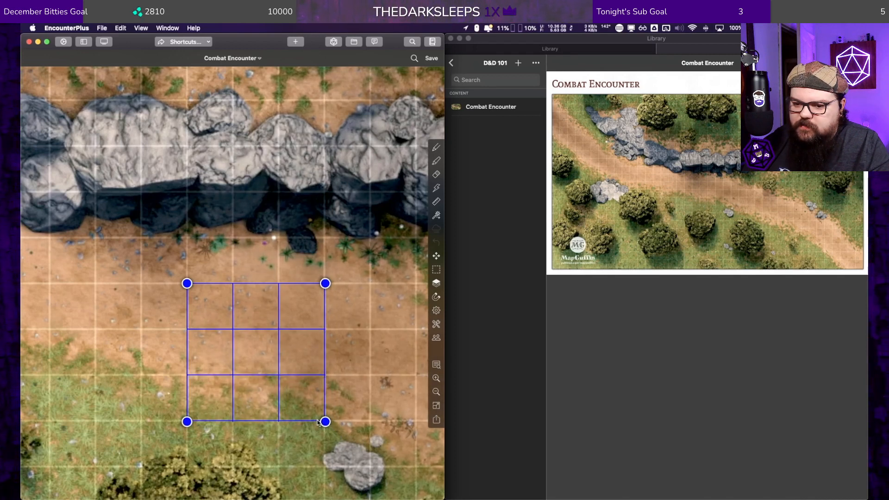
{"action": "left_click_drag", "start_coordinate": [318, 422], "coordinate": [317, 422]}
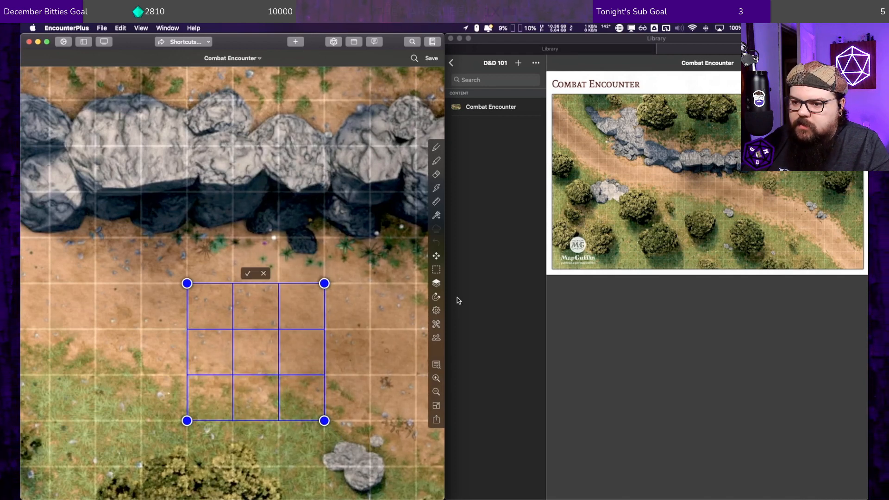
{"action": "left_click", "coordinate": [248, 273]}
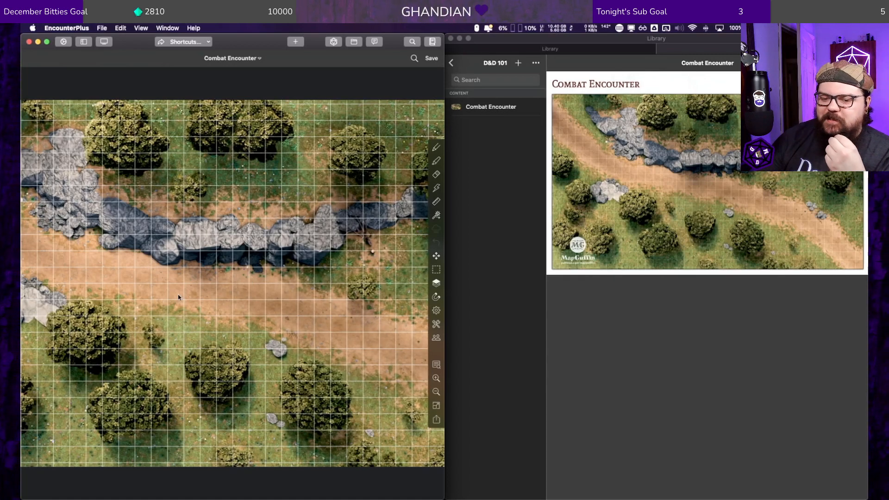
Step: Examine how the grid lines up across the whole forest road map, including its lower-left logo corner
{"action": "scroll", "coordinate": [178, 264], "scroll_direction": "down", "scroll_amount": 3}
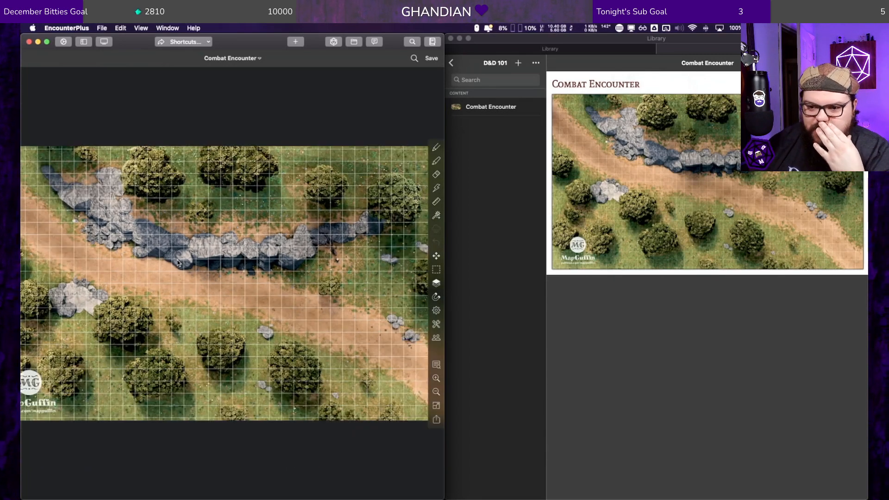
{"action": "scroll", "coordinate": [178, 260], "scroll_direction": "down", "scroll_amount": 2}
{"action": "scroll", "coordinate": [176, 261], "scroll_direction": "down", "scroll_amount": 2}
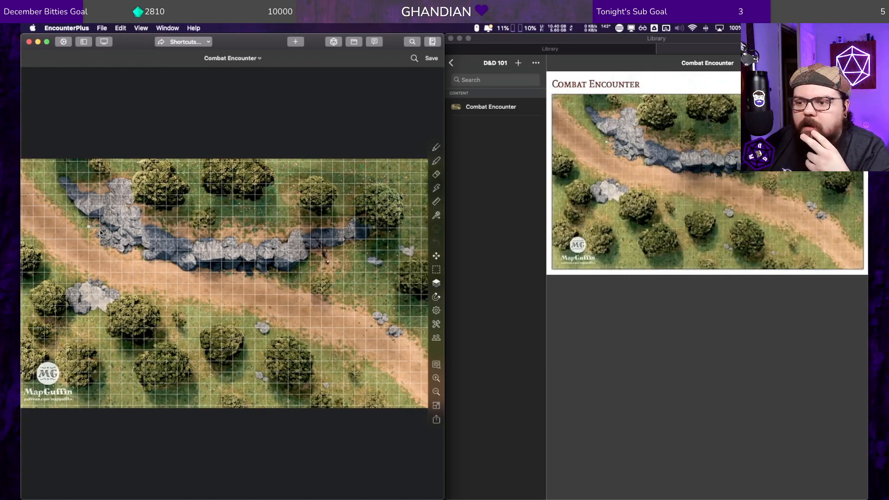
{"action": "scroll", "coordinate": [39, 359], "scroll_direction": "up", "scroll_amount": 3}
{"action": "scroll", "coordinate": [116, 402], "scroll_direction": "up", "scroll_amount": 2}
{"action": "scroll", "coordinate": [116, 402], "scroll_direction": "down", "scroll_amount": 3}
{"action": "scroll", "coordinate": [131, 317], "scroll_direction": "down", "scroll_amount": 1}
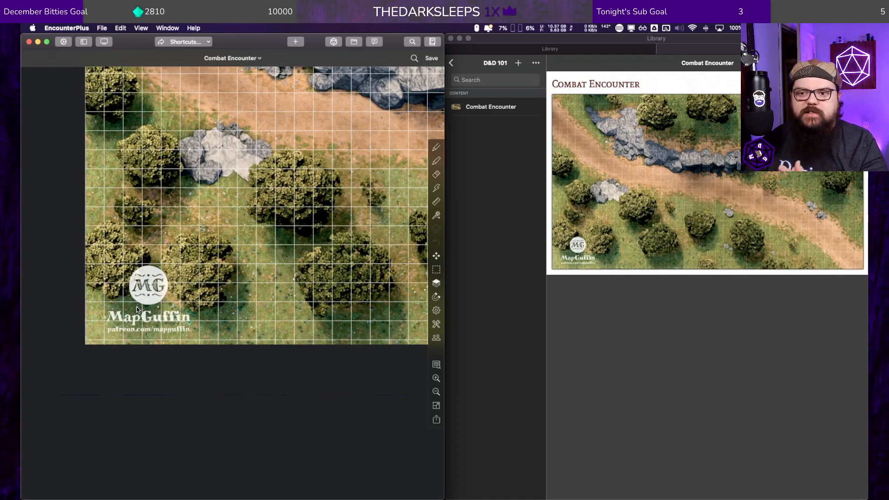
{"action": "scroll", "coordinate": [134, 256], "scroll_direction": "down", "scroll_amount": 4}
{"action": "left_click_drag", "start_coordinate": [133, 256], "coordinate": [246, 213]}
{"action": "left_click_drag", "start_coordinate": [319, 180], "coordinate": [157, 273]}
{"action": "left_click_drag", "start_coordinate": [305, 236], "coordinate": [259, 256]}
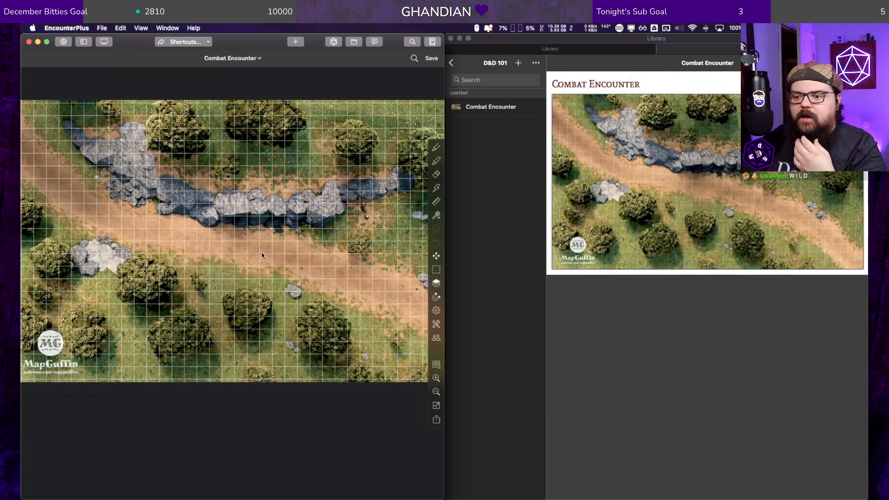
{"action": "scroll", "coordinate": [311, 255], "scroll_direction": "down", "scroll_amount": 2}
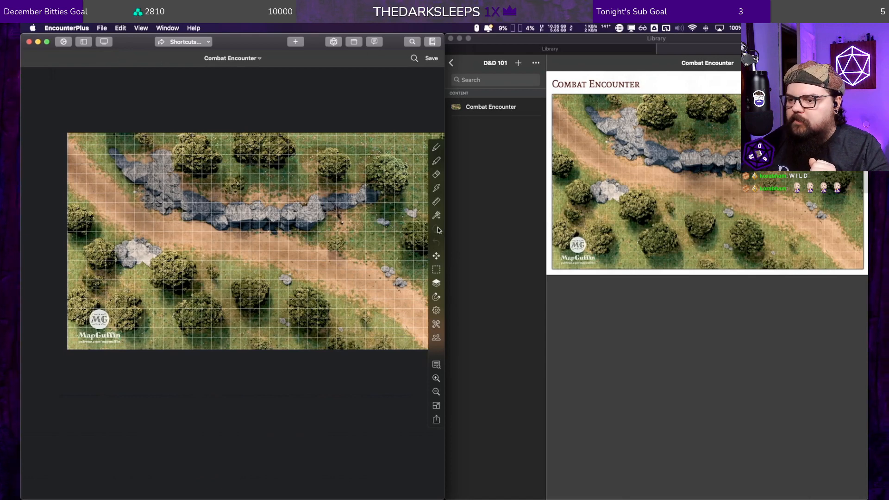
Step: Turn on Fog of War, Token Exploration and Line of Sight in the map settings, and close the settings
{"action": "left_click", "coordinate": [436, 325]}
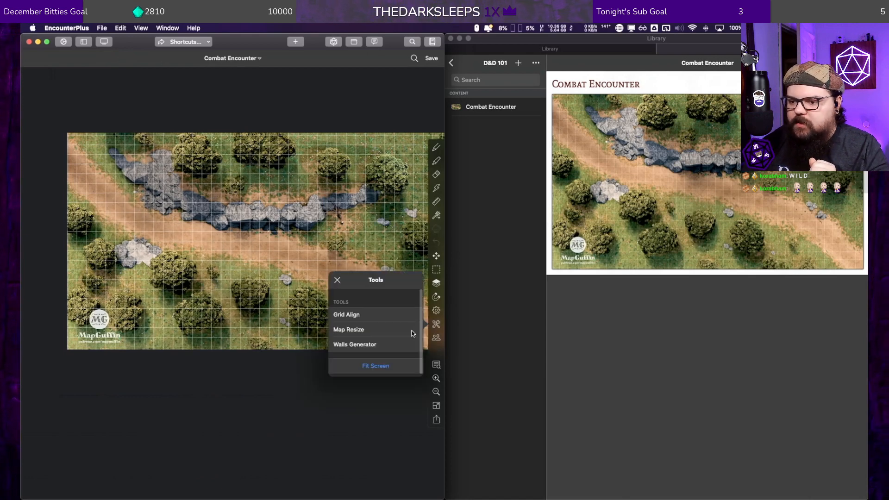
{"action": "left_click", "coordinate": [436, 310]}
{"action": "left_click", "coordinate": [436, 311]}
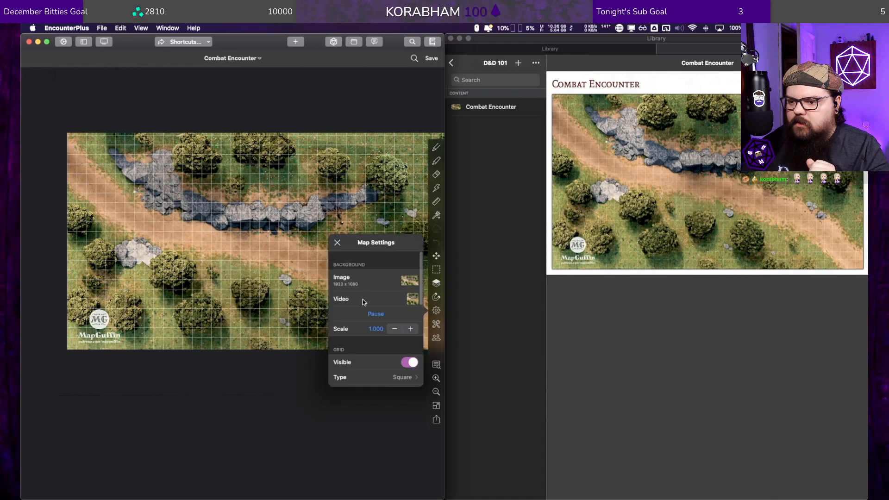
{"action": "scroll", "coordinate": [366, 310], "scroll_direction": "down", "scroll_amount": 3}
{"action": "scroll", "coordinate": [368, 319], "scroll_direction": "down", "scroll_amount": 2}
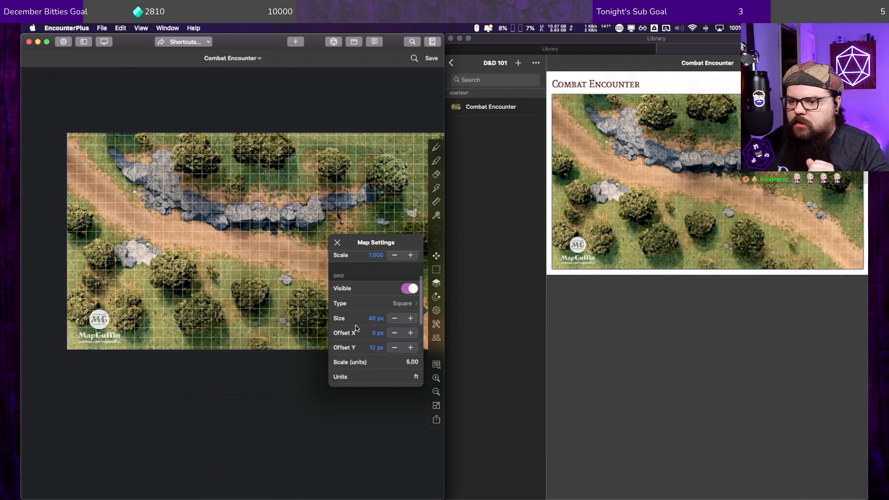
{"action": "scroll", "coordinate": [357, 328], "scroll_direction": "down", "scroll_amount": 5}
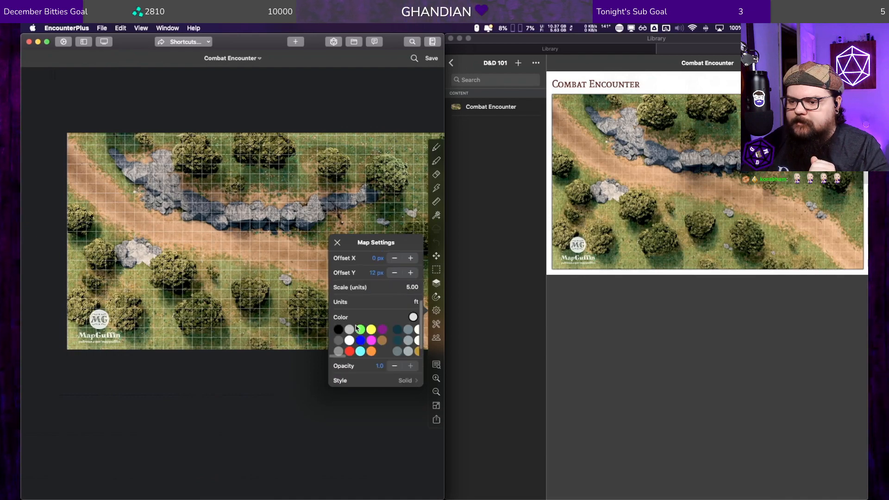
{"action": "scroll", "coordinate": [356, 328], "scroll_direction": "down", "scroll_amount": 6}
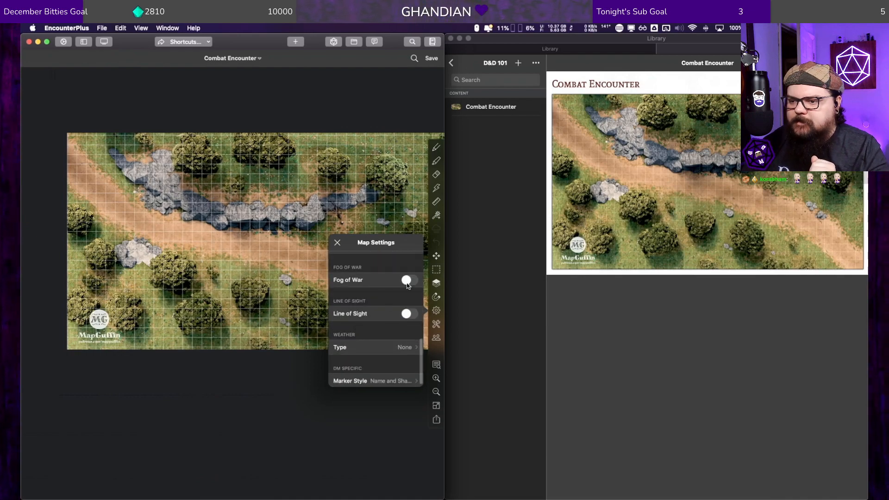
{"action": "left_click", "coordinate": [408, 280]}
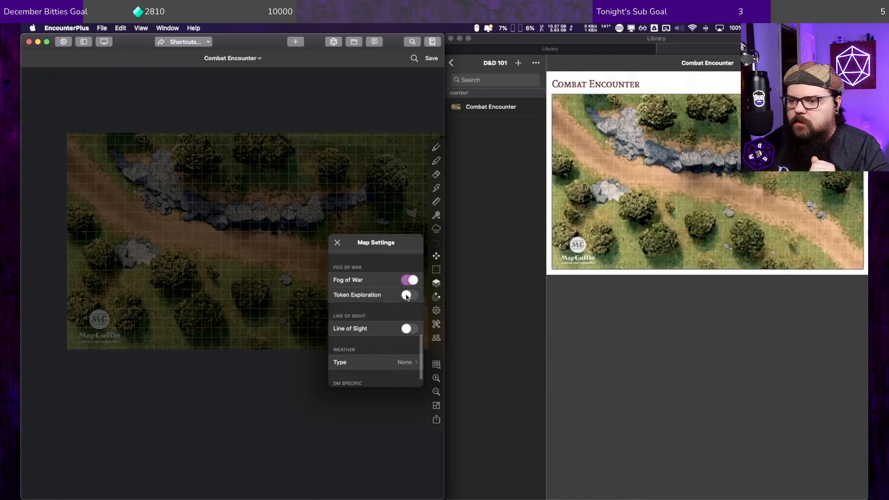
{"action": "left_click", "coordinate": [407, 295]}
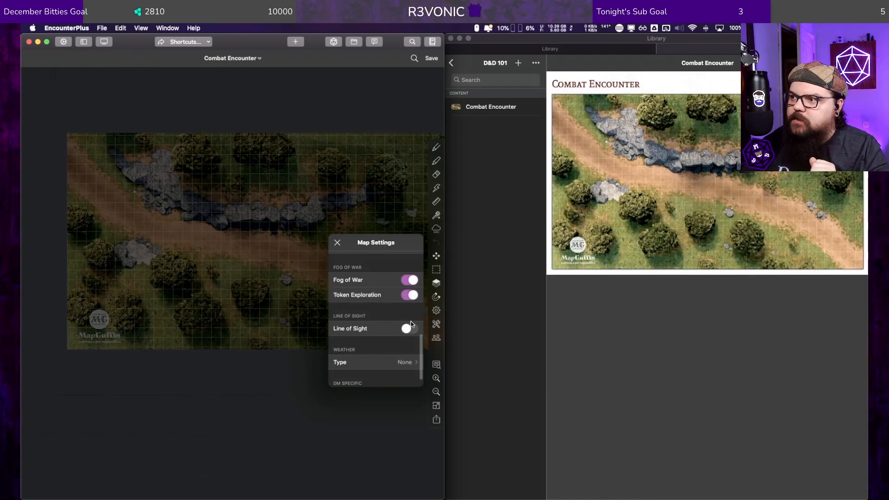
{"action": "left_click", "coordinate": [408, 328]}
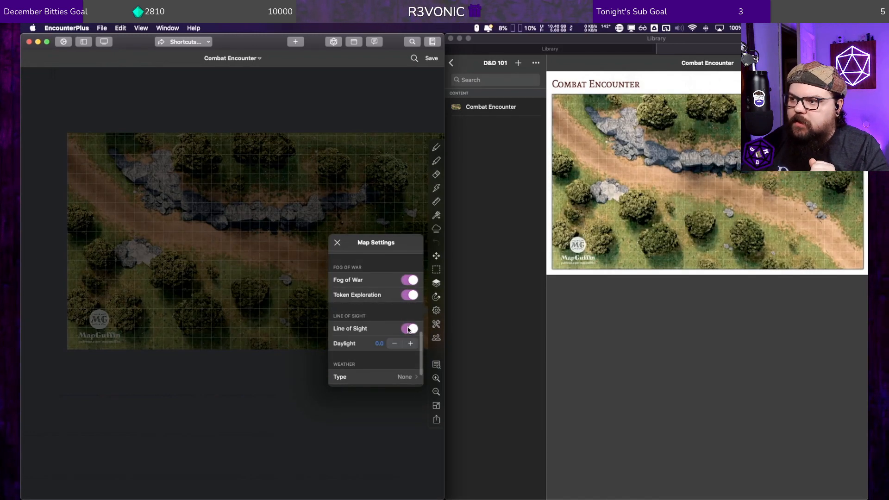
{"action": "left_click", "coordinate": [337, 245]}
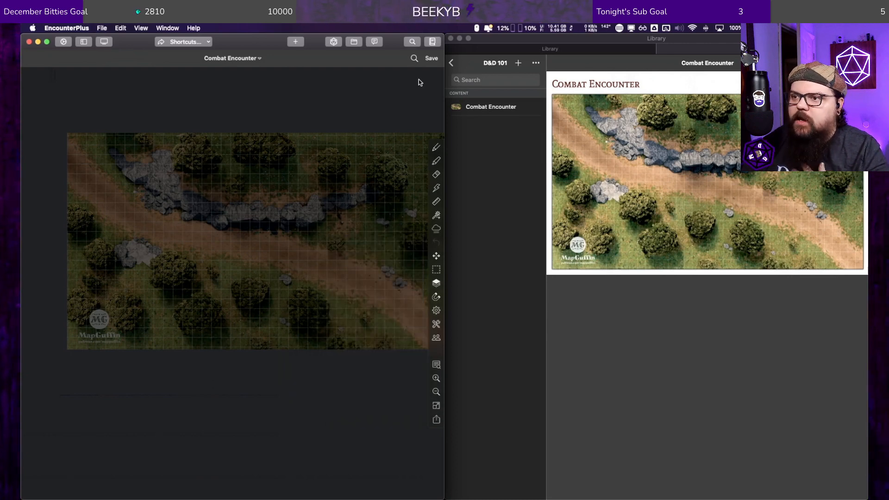
Step: Save the map, open Combat Encounter as the active map in the game, and dismiss the library popup
{"action": "left_click", "coordinate": [432, 58]}
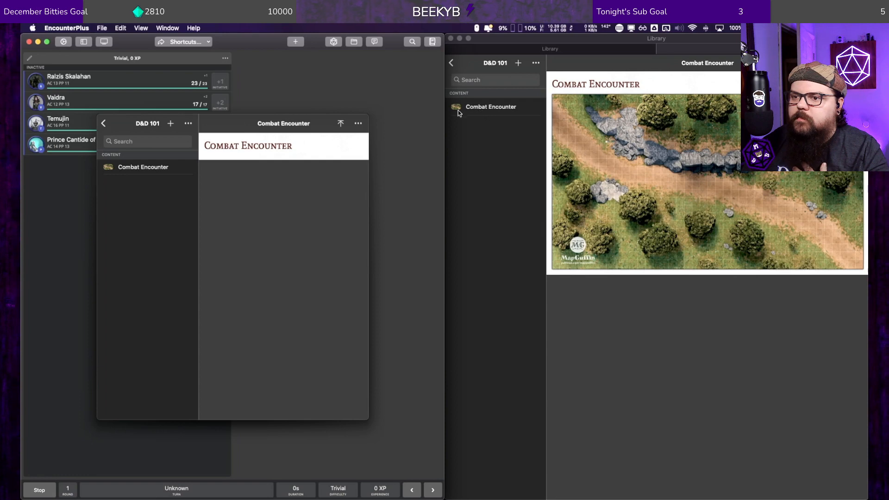
{"action": "left_click", "coordinate": [341, 124]}
{"action": "left_click", "coordinate": [352, 192]}
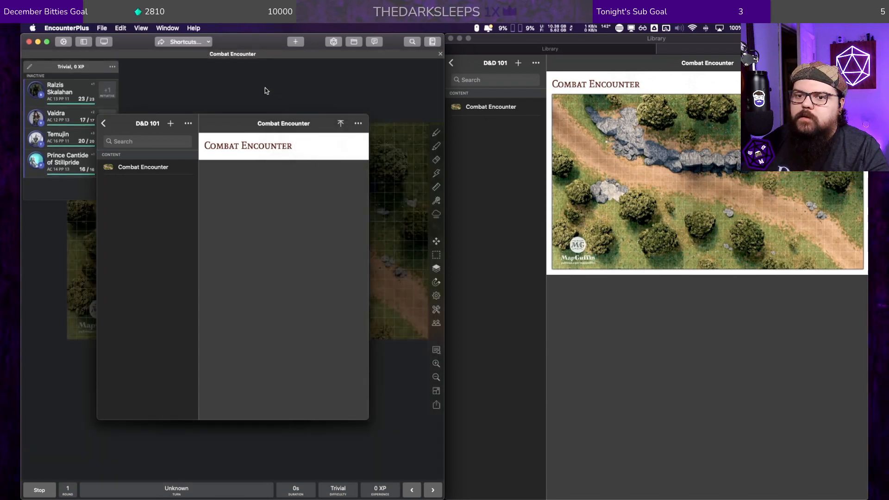
{"action": "left_click", "coordinate": [265, 87]}
Step: Place the first listed party character's token near the rock wall and move it down onto the road
{"action": "left_click_drag", "start_coordinate": [37, 92], "coordinate": [170, 184]}
{"action": "left_click_drag", "start_coordinate": [167, 188], "coordinate": [273, 241]}
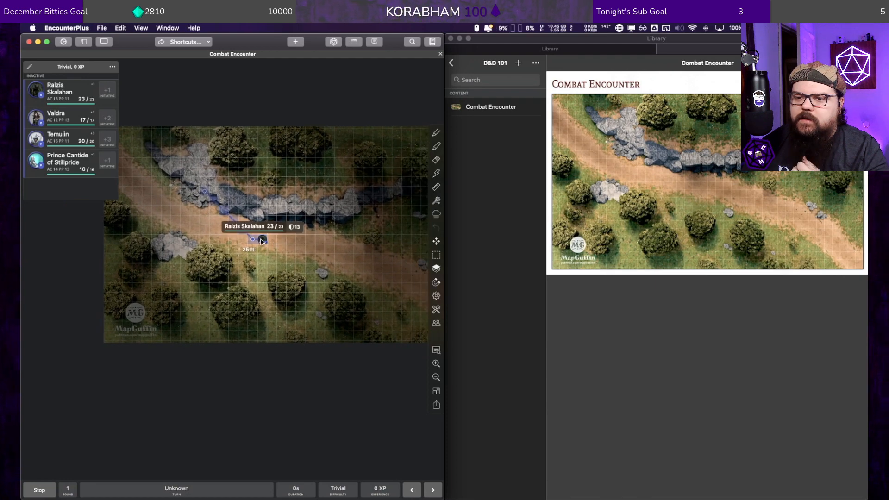
{"action": "left_click_drag", "start_coordinate": [208, 200], "coordinate": [203, 194]}
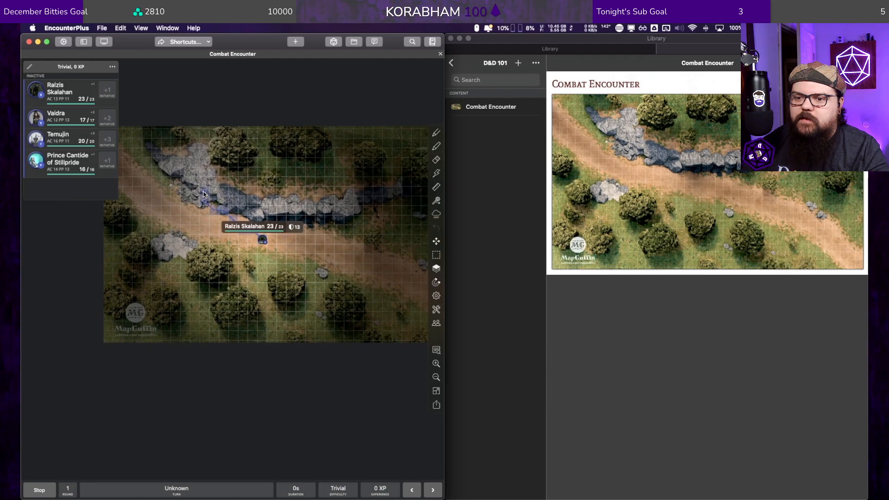
Step: Bring up the token's damage entry, dismiss it without entering damage, and toggle the token to hidden
{"action": "left_click", "coordinate": [262, 240]}
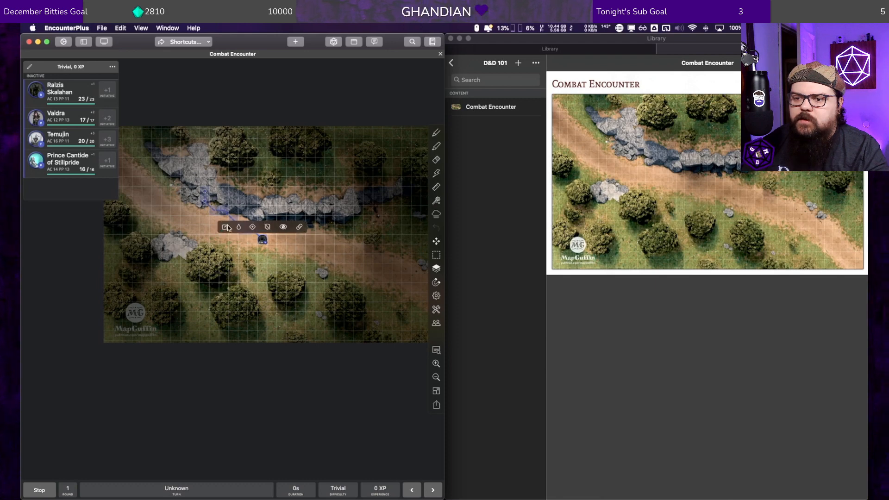
{"action": "double_click", "coordinate": [264, 243]}
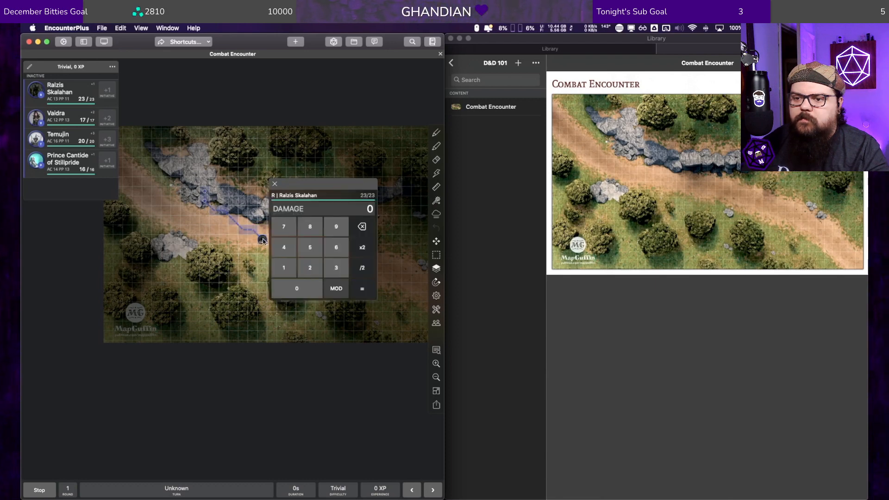
{"action": "left_click", "coordinate": [274, 183]}
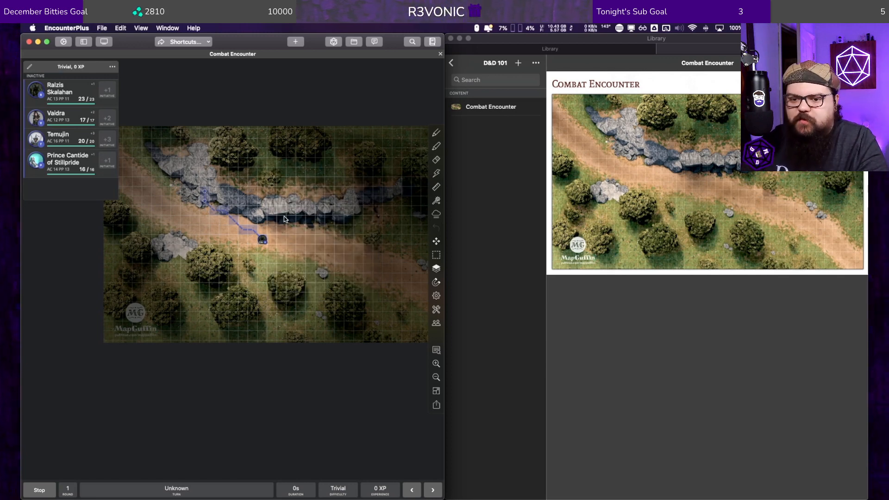
{"action": "left_click", "coordinate": [262, 239]}
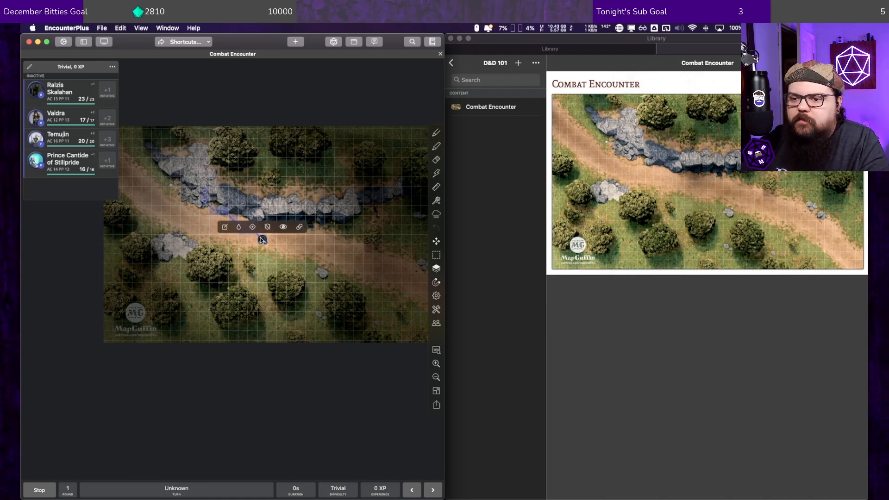
{"action": "left_click", "coordinate": [283, 227]}
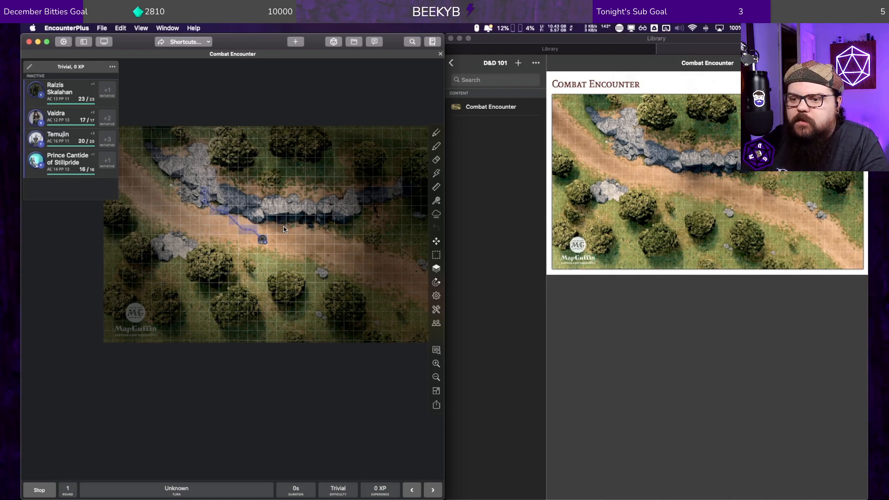
Step: Take the token's character out of combat, and unhide and delete the token from the map
{"action": "right_click", "coordinate": [260, 239]}
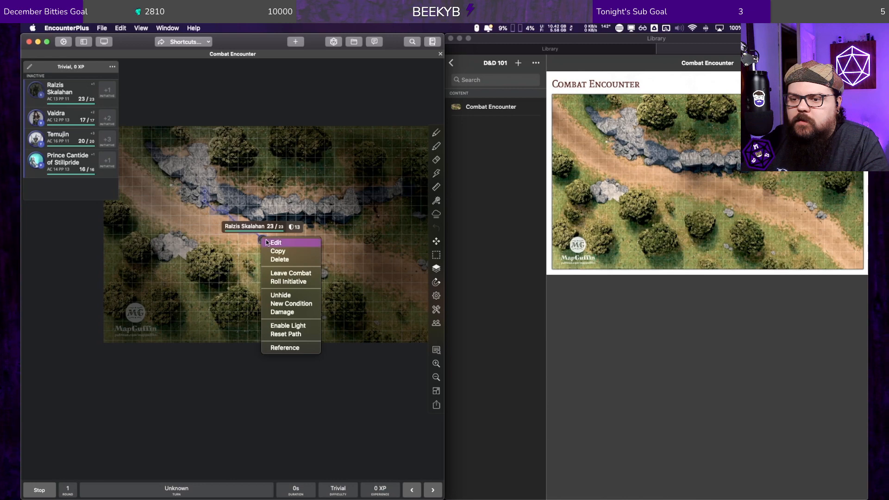
{"action": "right_click", "coordinate": [258, 237]}
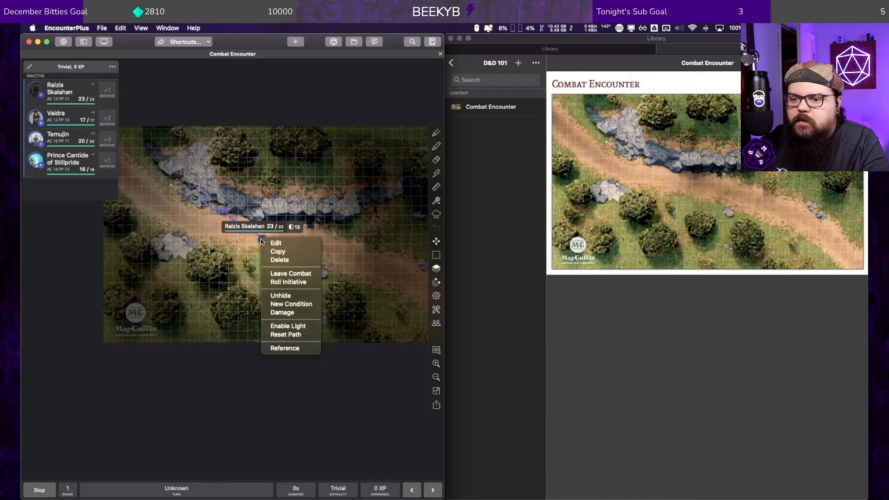
{"action": "left_click", "coordinate": [282, 273]}
{"action": "right_click", "coordinate": [261, 238]}
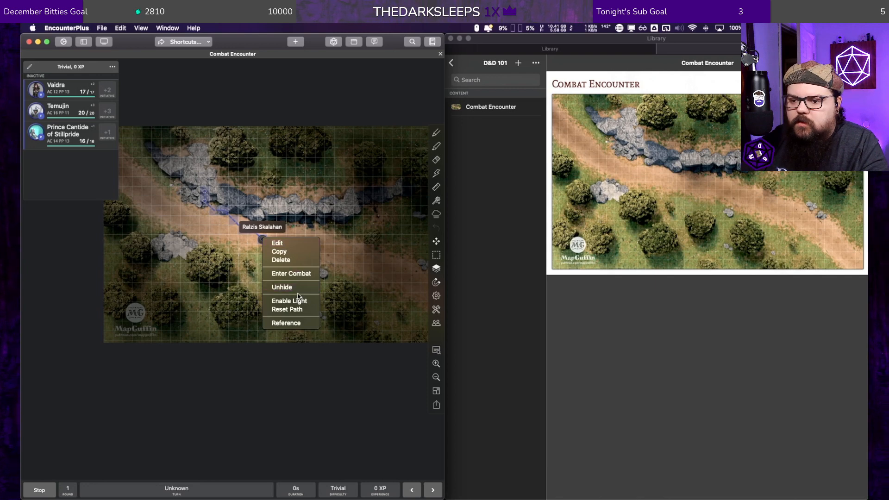
{"action": "left_click", "coordinate": [292, 286]}
{"action": "right_click", "coordinate": [261, 235]}
{"action": "left_click", "coordinate": [278, 257]}
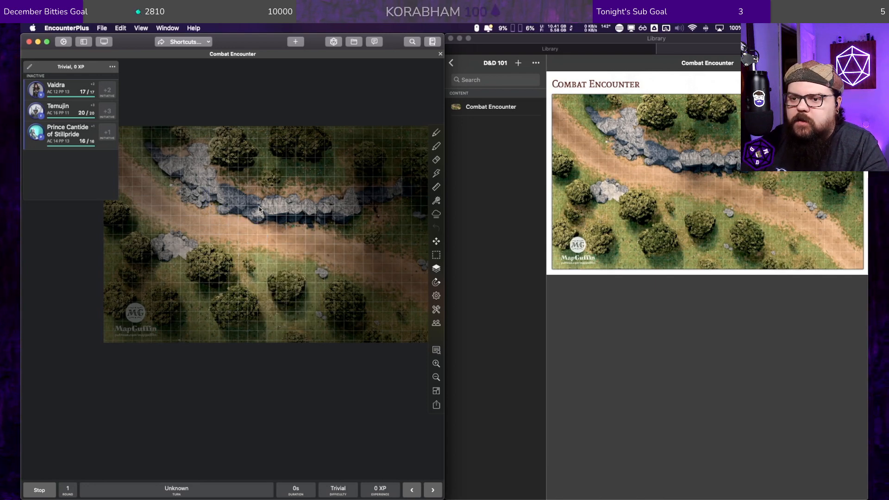
{"action": "right_click", "coordinate": [260, 239]}
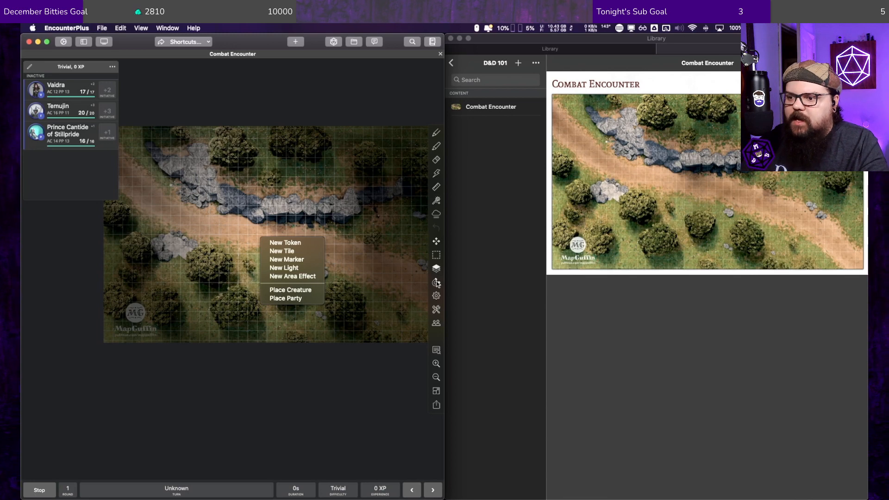
{"action": "left_click", "coordinate": [435, 309]}
{"action": "left_click", "coordinate": [435, 308]}
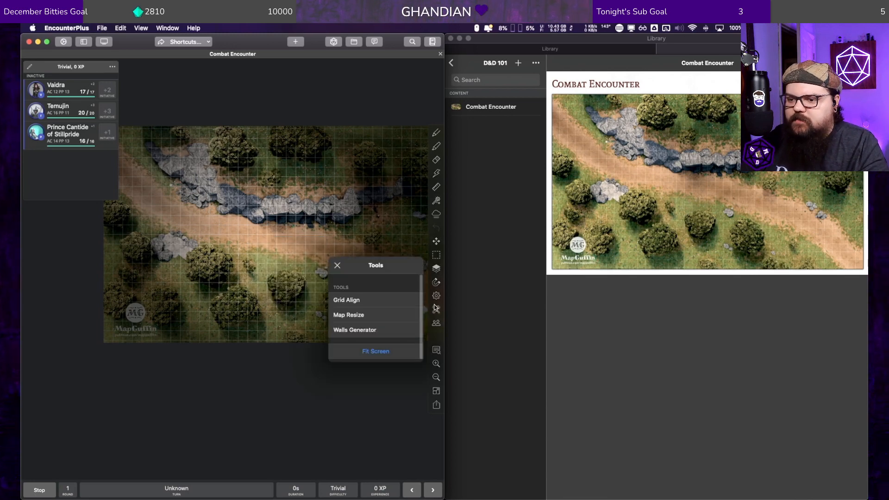
Step: Turn off line of sight, token exploration and fog of war for the map, and close its settings
{"action": "left_click", "coordinate": [437, 296]}
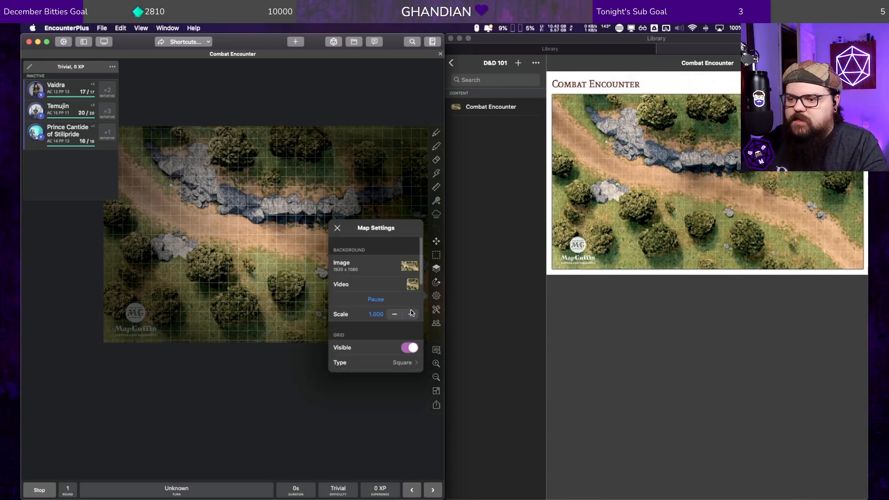
{"action": "left_click", "coordinate": [377, 321]}
{"action": "scroll", "coordinate": [359, 330], "scroll_direction": "down", "scroll_amount": 5}
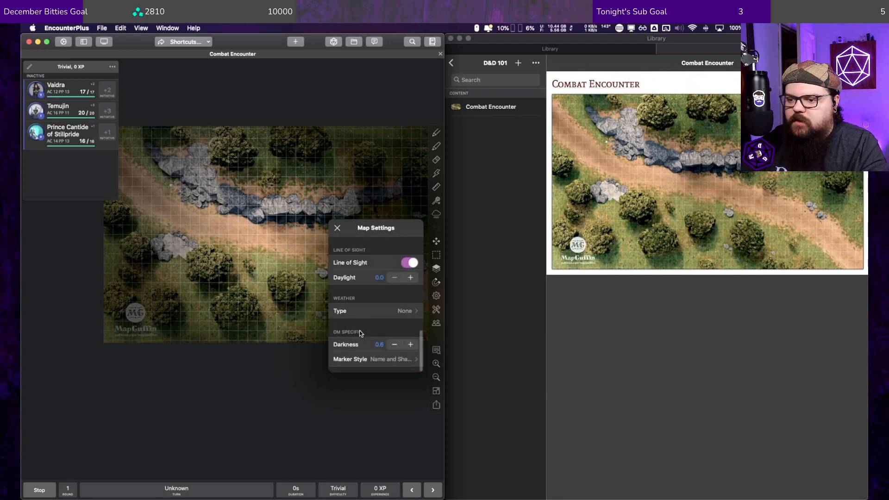
{"action": "scroll", "coordinate": [360, 327], "scroll_direction": "up", "scroll_amount": 2}
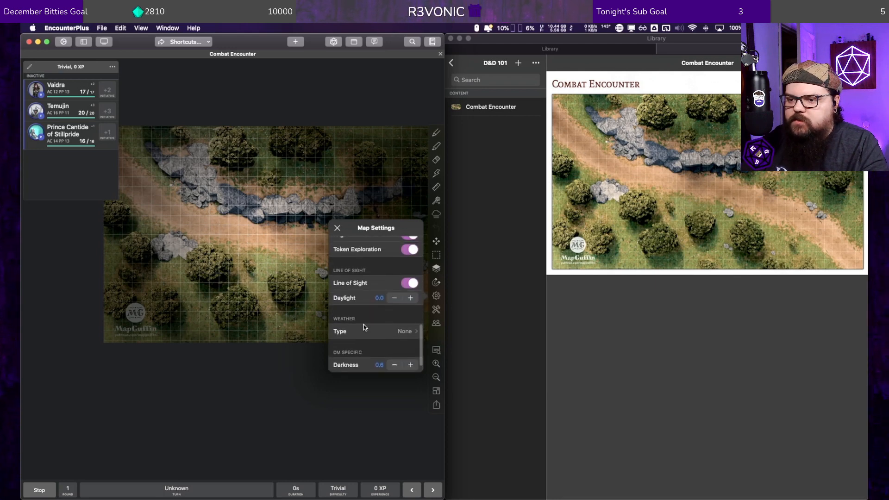
{"action": "left_click", "coordinate": [410, 283]}
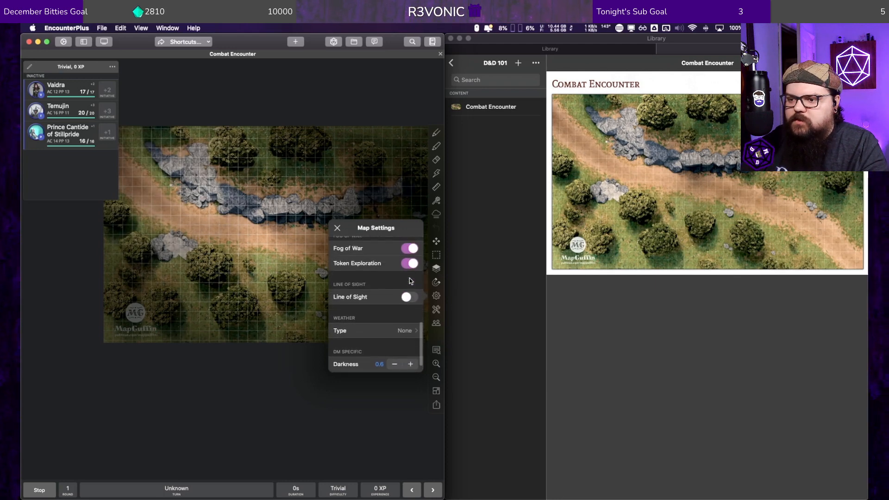
{"action": "left_click", "coordinate": [410, 263]}
{"action": "left_click", "coordinate": [409, 249]}
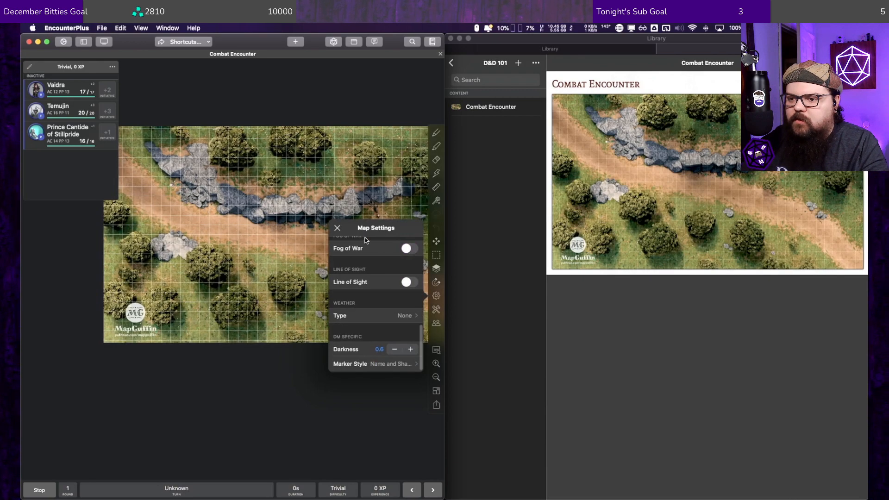
{"action": "left_click", "coordinate": [337, 228]}
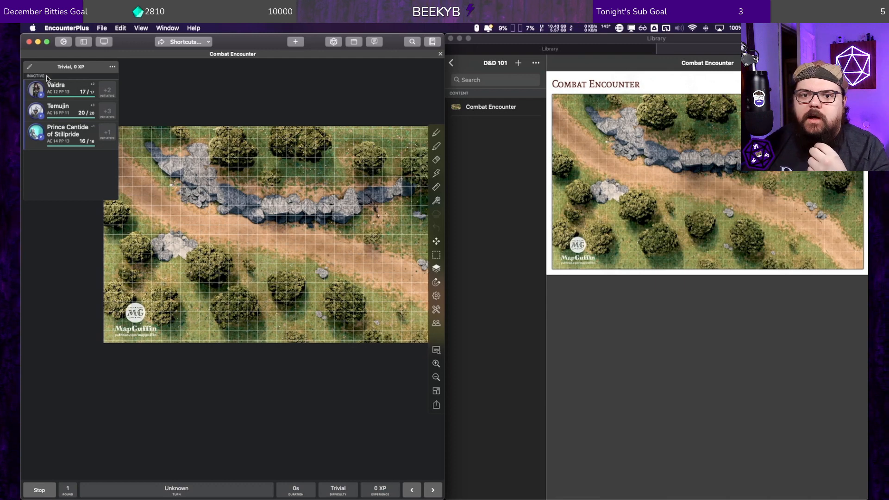
{"action": "right_click", "coordinate": [214, 219]}
{"action": "left_click", "coordinate": [236, 224]}
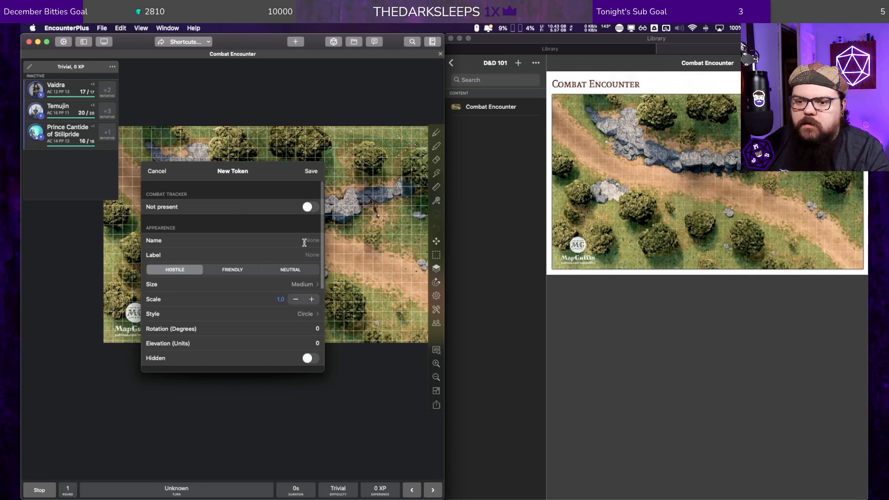
{"action": "scroll", "coordinate": [238, 291], "scroll_direction": "down", "scroll_amount": 10}
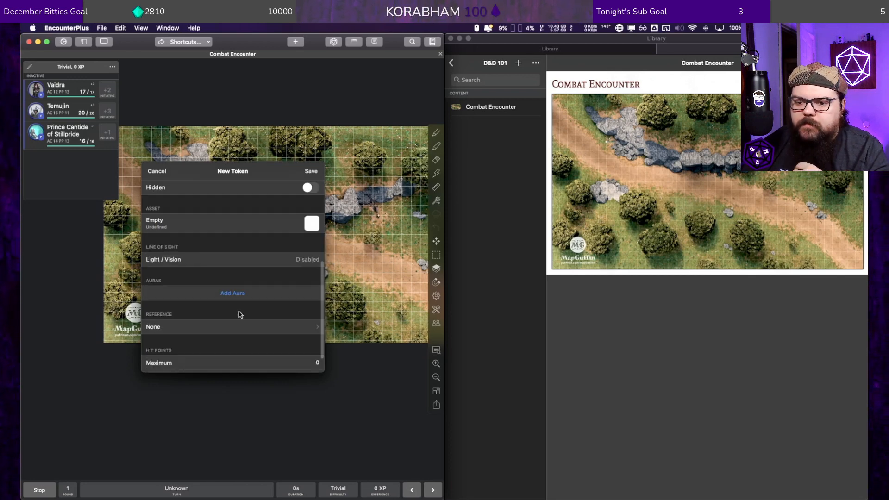
{"action": "scroll", "coordinate": [238, 312], "scroll_direction": "up", "scroll_amount": 5}
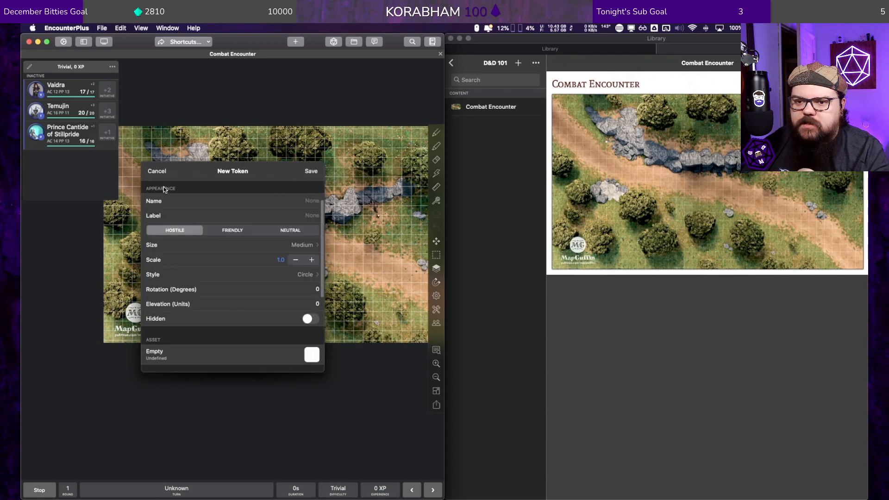
{"action": "left_click", "coordinate": [157, 170]}
Step: Create a group named Combat Lesson in the D&D 101 module of the library and save it
{"action": "left_click", "coordinate": [503, 127]}
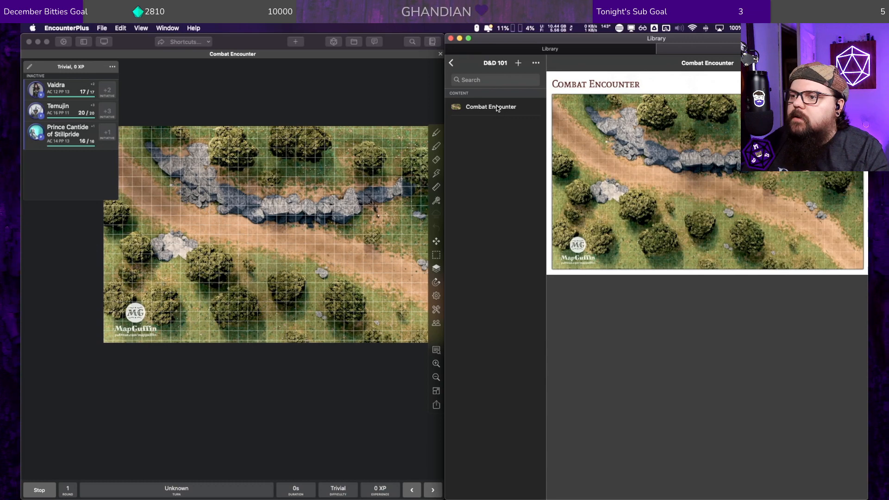
{"action": "left_click", "coordinate": [536, 63]}
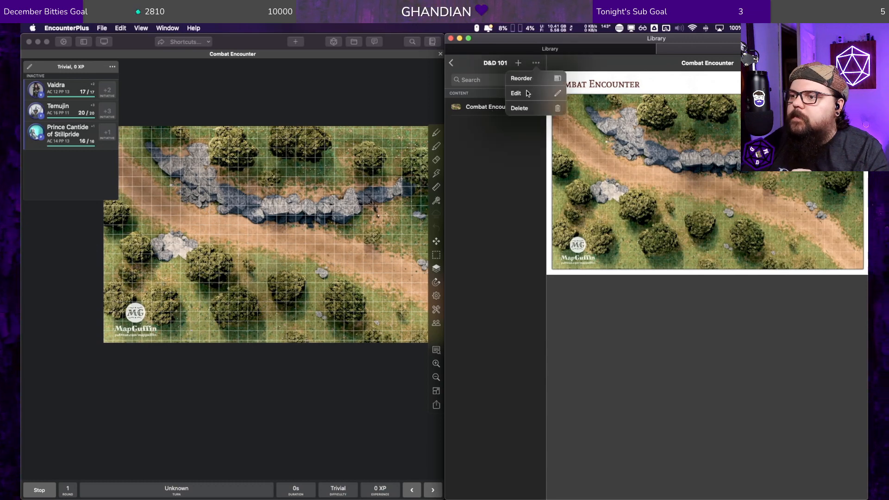
{"action": "left_click", "coordinate": [487, 152]}
{"action": "left_click", "coordinate": [518, 63]}
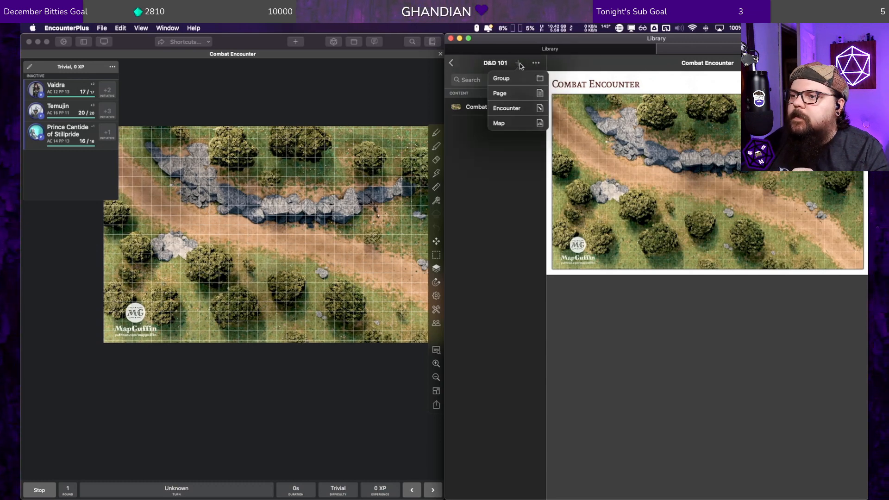
{"action": "left_click", "coordinate": [511, 80]}
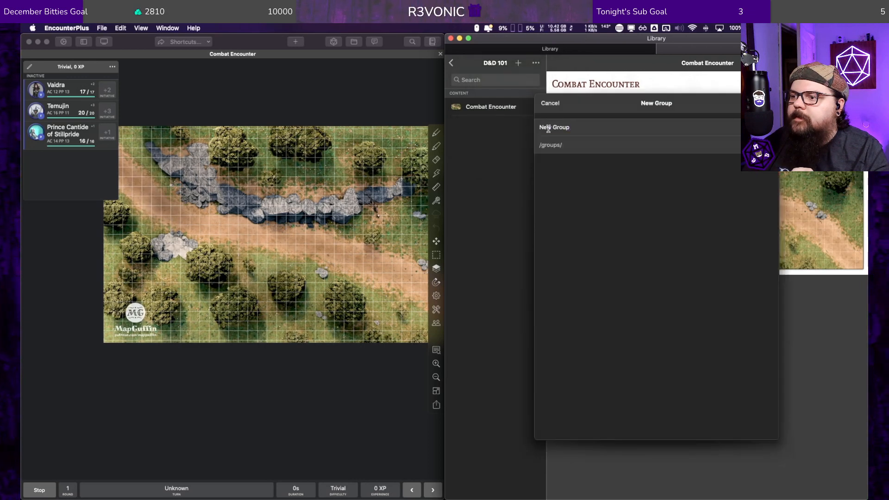
{"action": "type", "text": "Comab"}
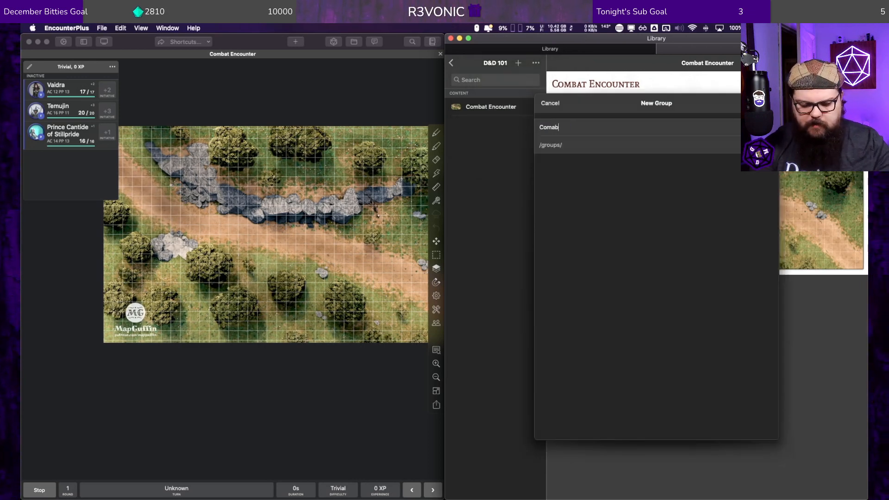
{"action": "type", "text": "t Lesson"}
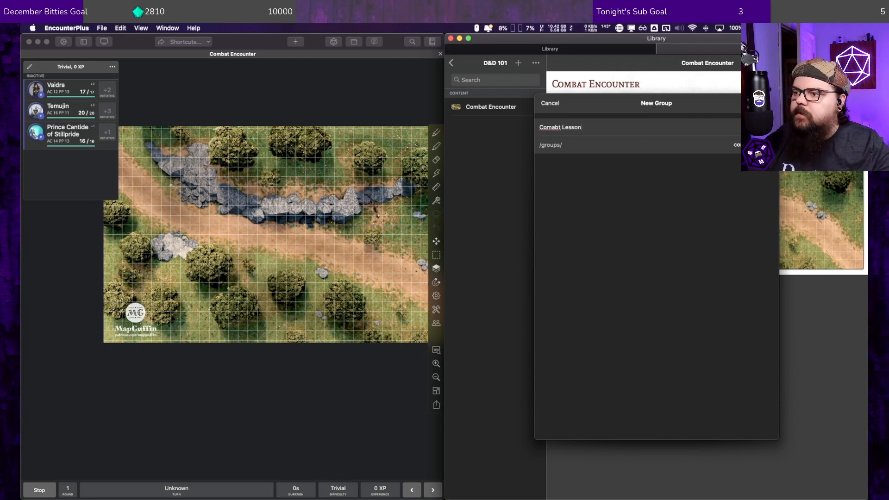
{"action": "left_click", "coordinate": [562, 127]}
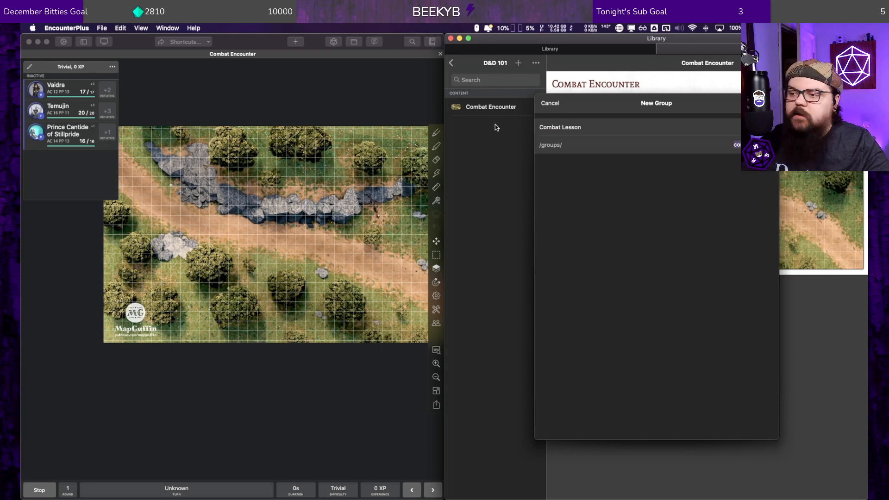
{"action": "left_click", "coordinate": [765, 103]}
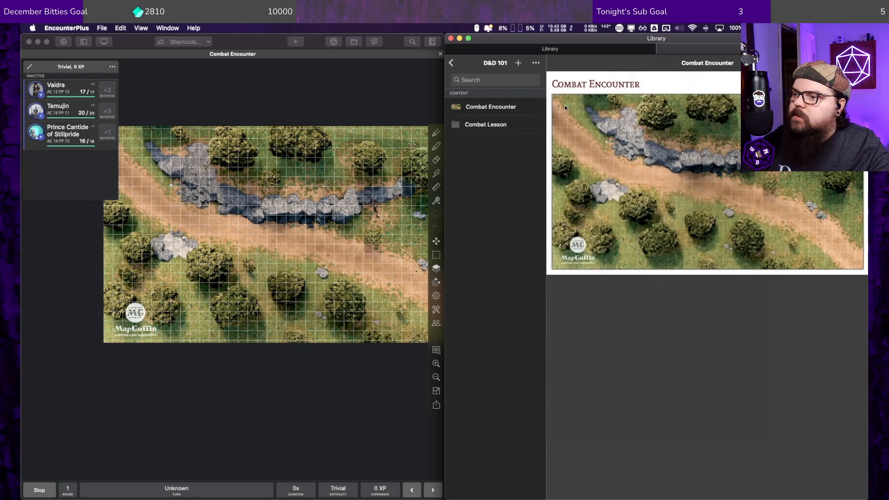
Step: Move the Combat Encounter map into the Combat Lesson group by setting that group as its parent, and save
{"action": "left_click", "coordinate": [478, 108]}
{"action": "right_click", "coordinate": [478, 109]}
{"action": "left_click", "coordinate": [499, 120]}
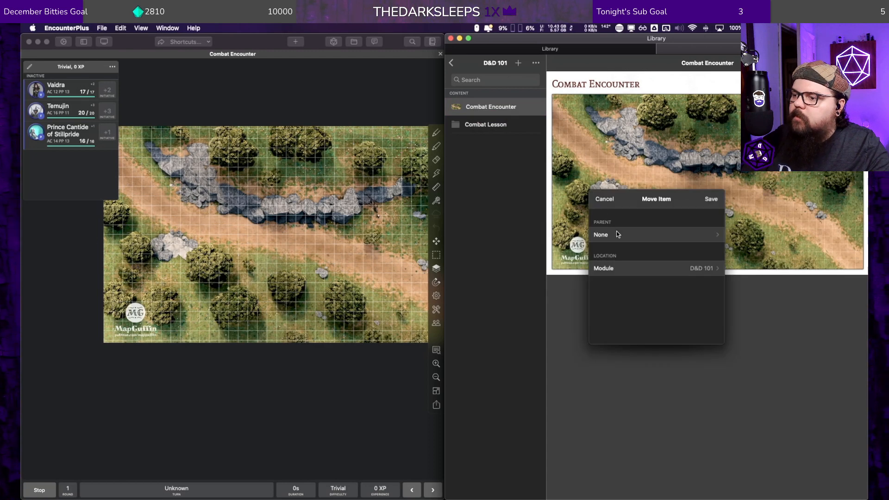
{"action": "left_click", "coordinate": [615, 232]}
{"action": "left_click", "coordinate": [620, 256]}
{"action": "left_click", "coordinate": [713, 197]}
{"action": "left_click", "coordinate": [715, 193]}
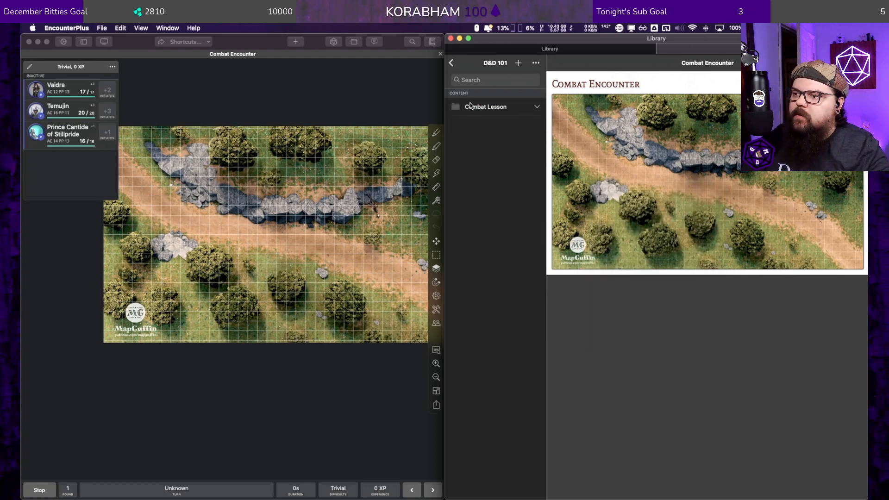
Step: Start a new encounter inside the Combat Lesson group and name it Combat #1
{"action": "left_click", "coordinate": [529, 109]}
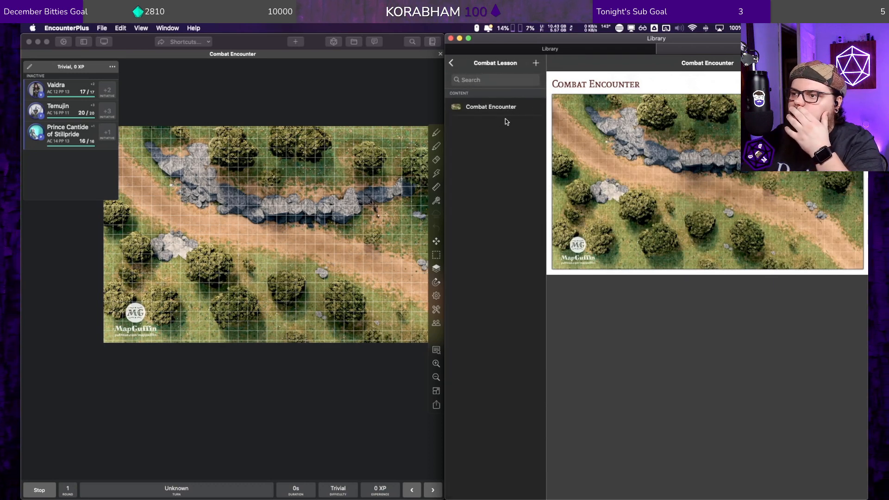
{"action": "left_click", "coordinate": [535, 63]}
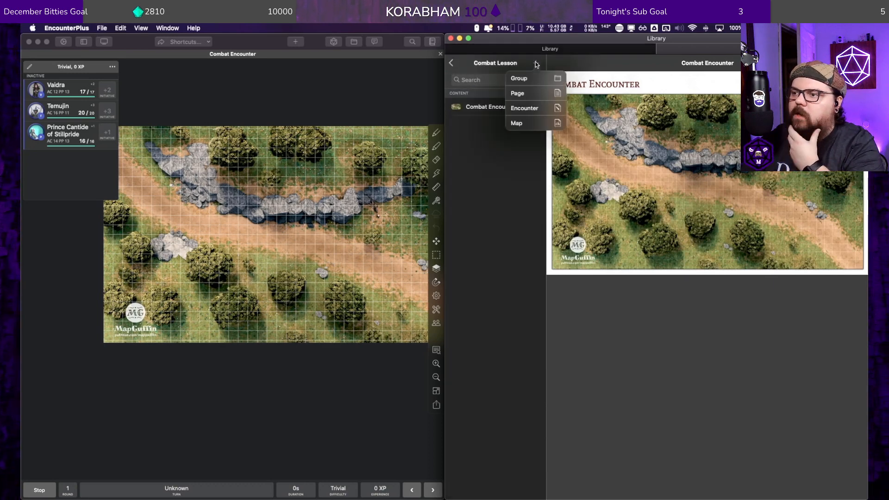
{"action": "left_click", "coordinate": [530, 109]}
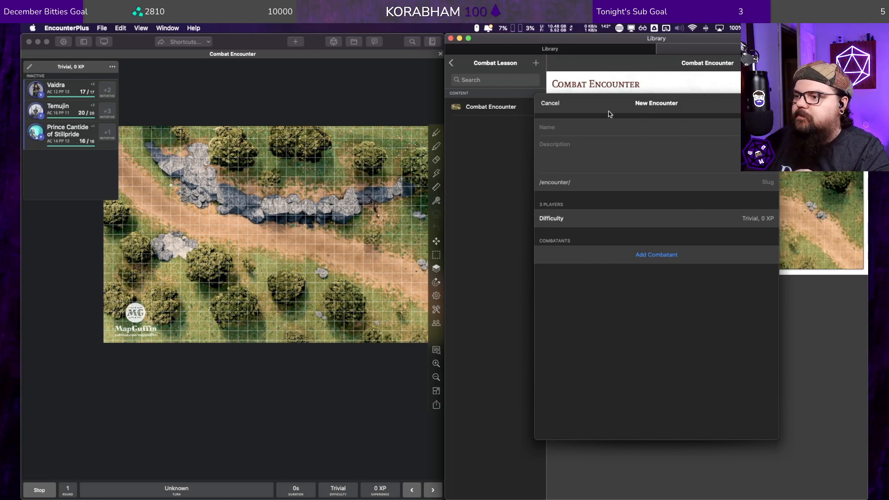
{"action": "left_click", "coordinate": [581, 127]}
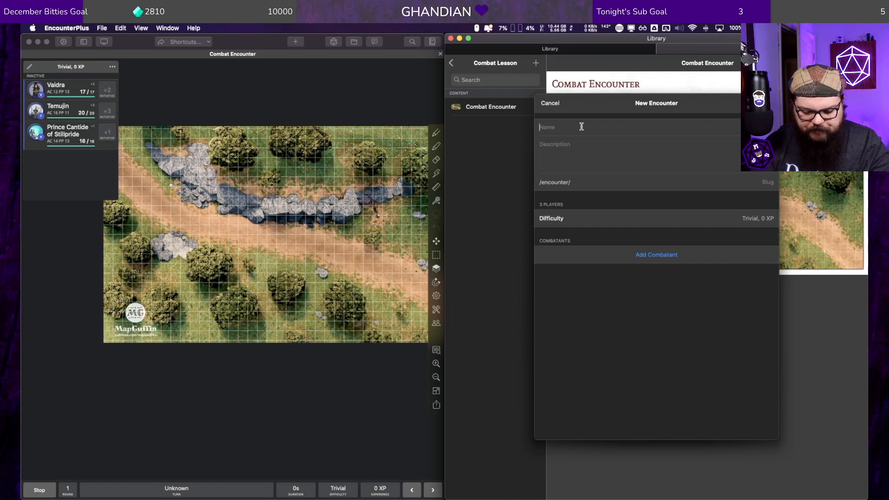
{"action": "type", "text": "Combat "}
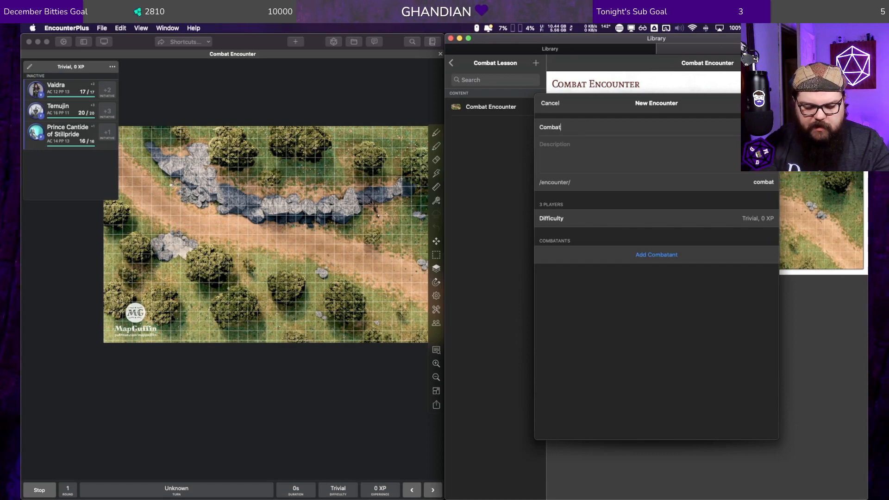
{"action": "type", "text": "#1"}
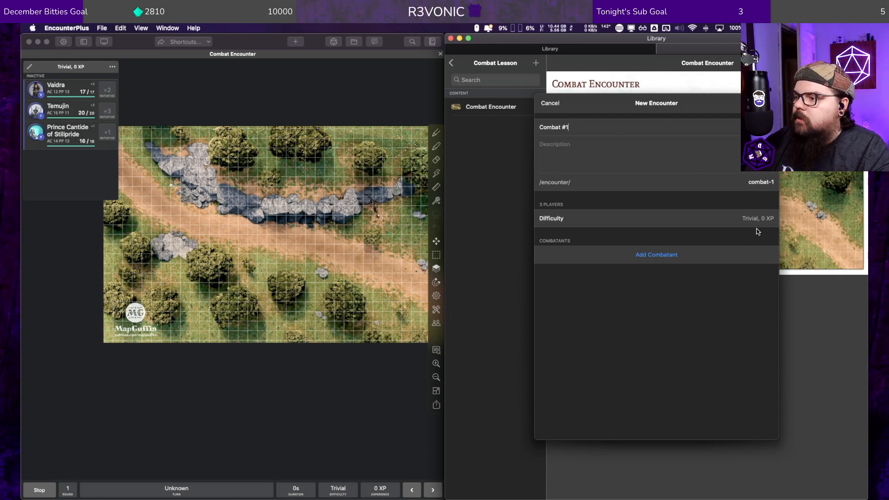
Step: Find the Goblin in the monster list and add three of them as combatants to the Combat #1 encounter
{"action": "left_click", "coordinate": [660, 255]}
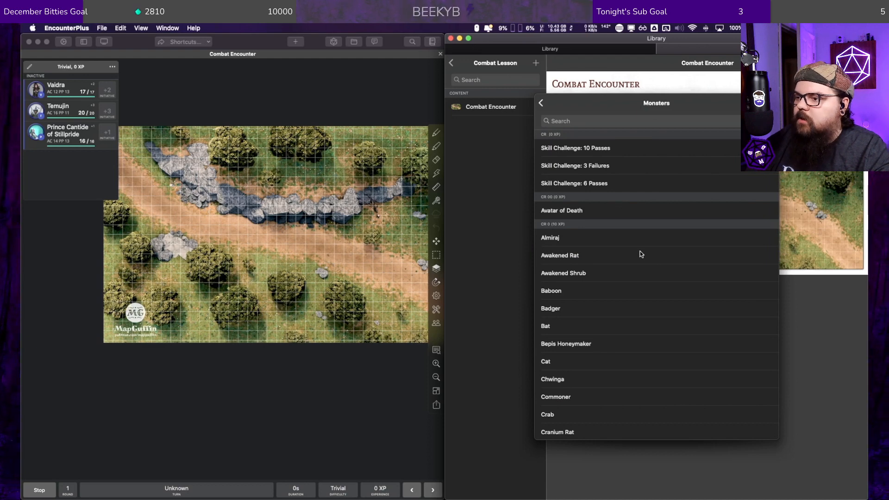
{"action": "scroll", "coordinate": [637, 258], "scroll_direction": "down", "scroll_amount": 2}
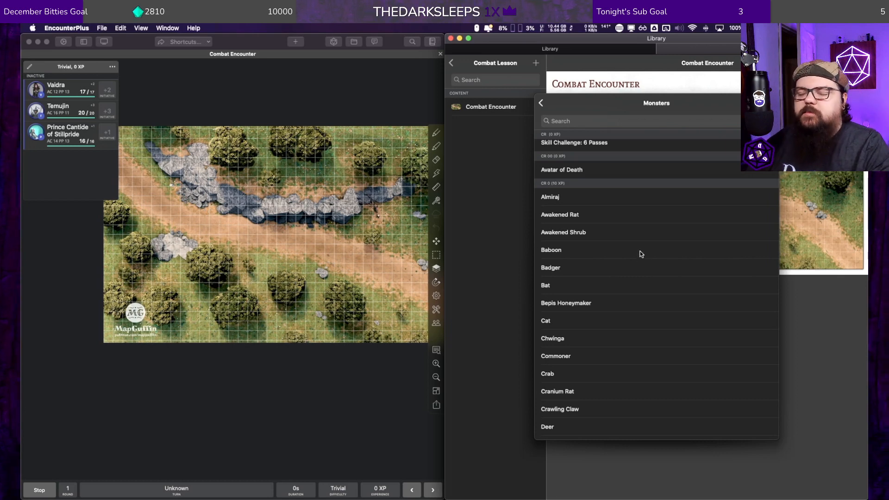
{"action": "scroll", "coordinate": [637, 254], "scroll_direction": "down", "scroll_amount": 3}
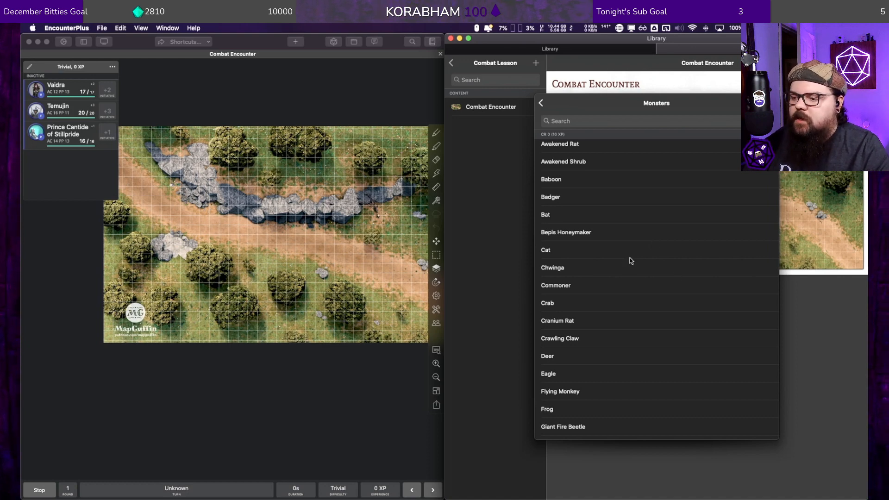
{"action": "scroll", "coordinate": [630, 260], "scroll_direction": "down", "scroll_amount": 15}
{"action": "scroll", "coordinate": [629, 251], "scroll_direction": "down", "scroll_amount": 2}
{"action": "scroll", "coordinate": [629, 251], "scroll_direction": "down", "scroll_amount": 2}
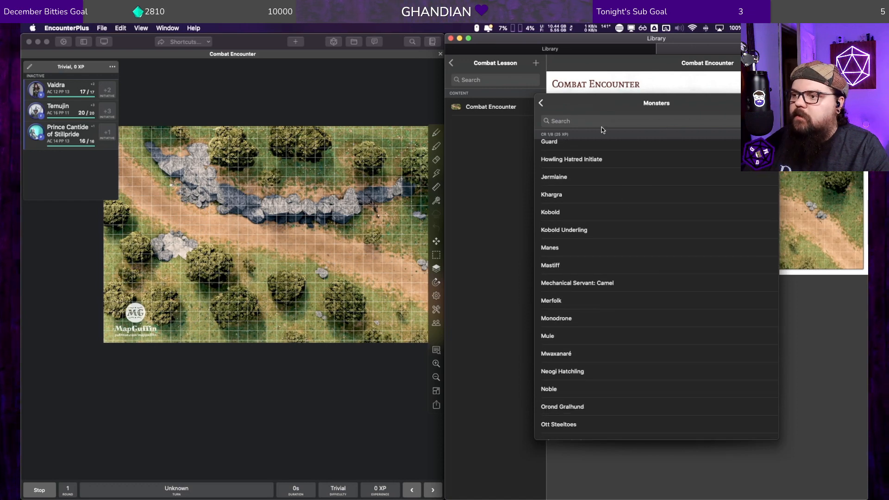
{"action": "left_click", "coordinate": [546, 124]}
{"action": "type", "text": "gob"}
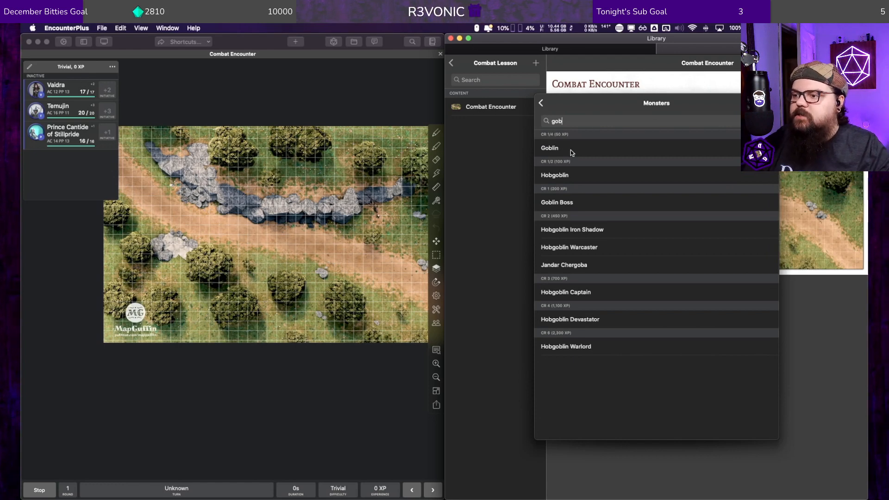
{"action": "left_click", "coordinate": [563, 148]}
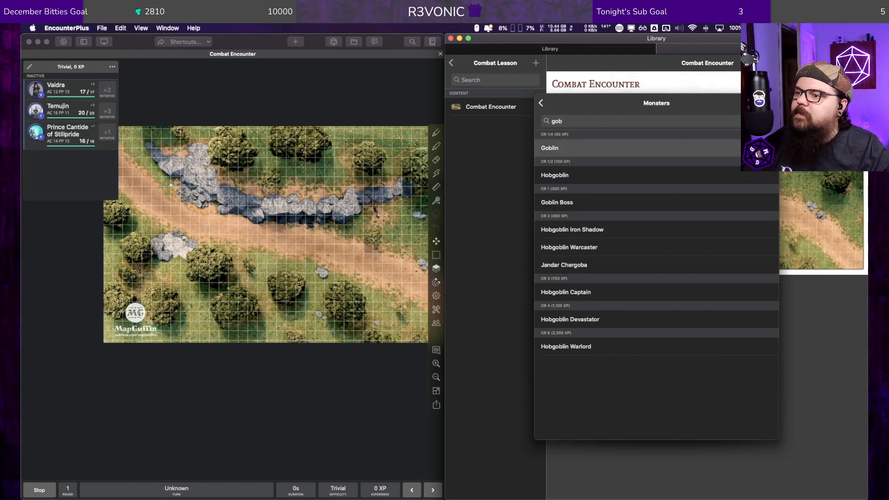
{"action": "left_click", "coordinate": [638, 145]}
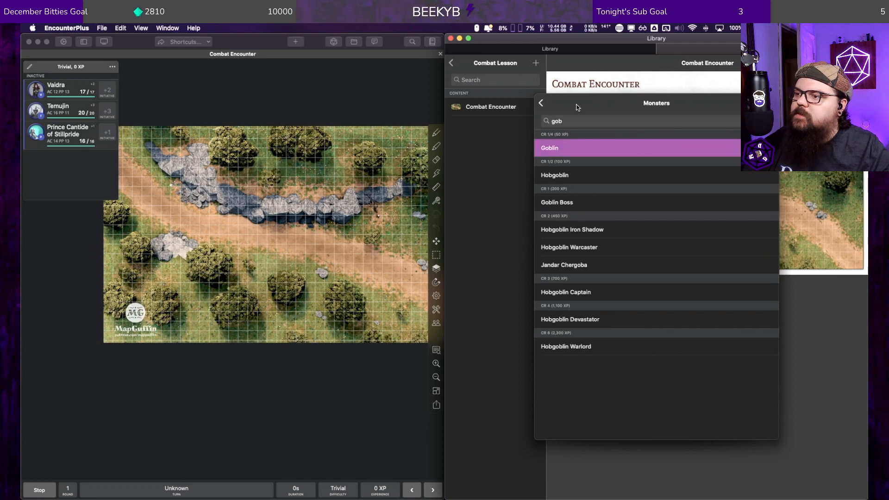
{"action": "left_click", "coordinate": [541, 103]}
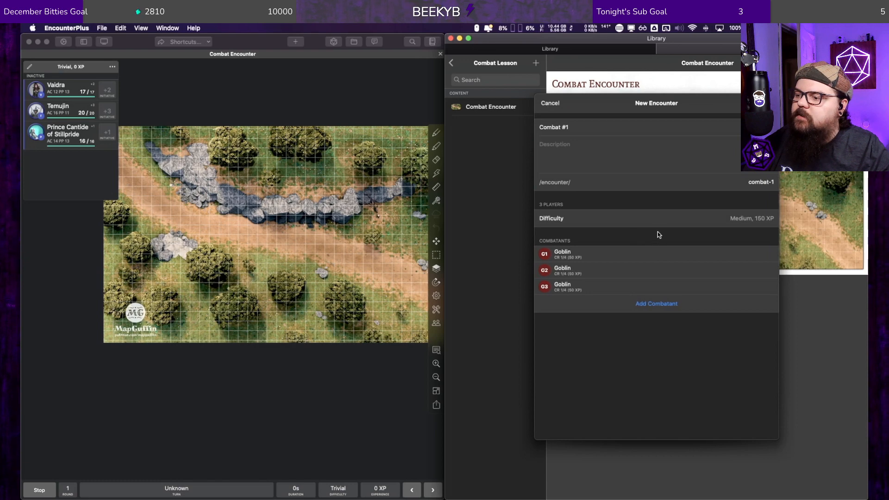
Step: Find the Bugbear in the monster list, add one as a combatant to the Combat #1 encounter, and save the encounter
{"action": "left_click", "coordinate": [653, 303]}
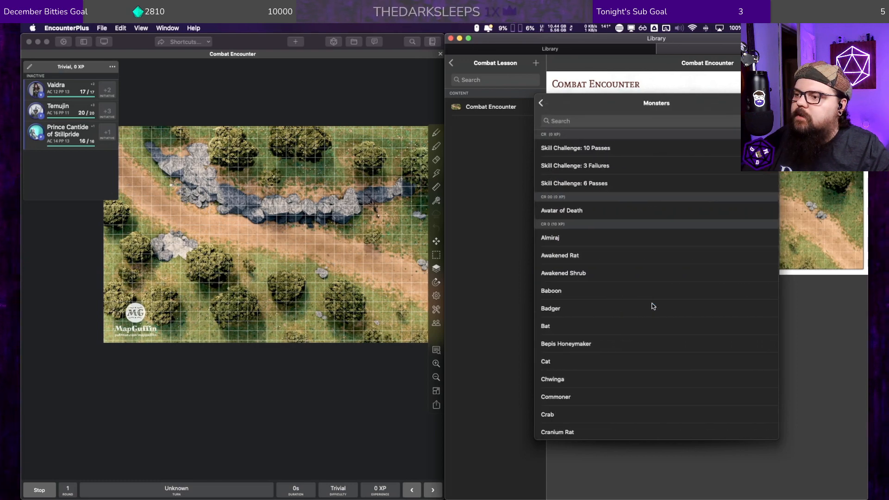
{"action": "left_click", "coordinate": [580, 121]}
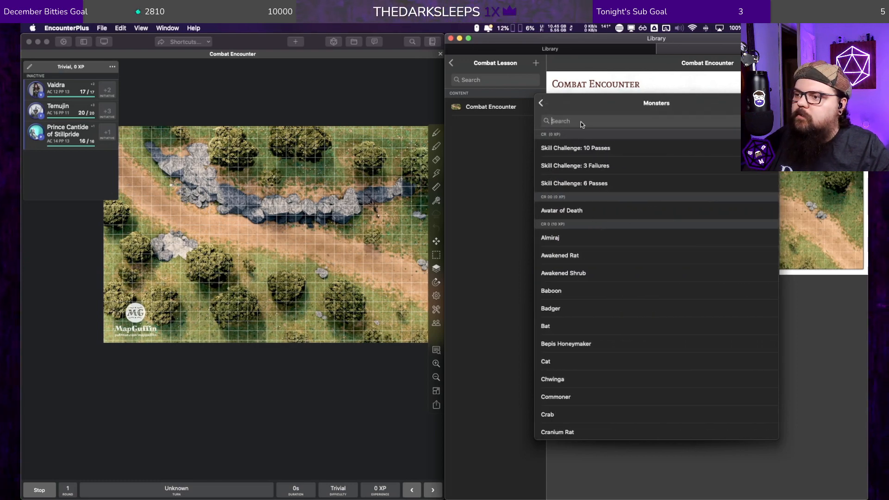
{"action": "type", "text": "bug"}
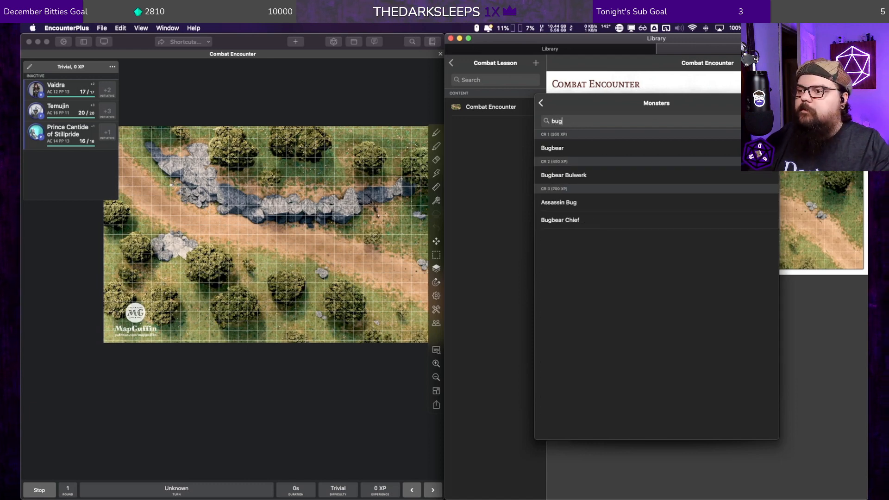
{"action": "left_click", "coordinate": [608, 148]}
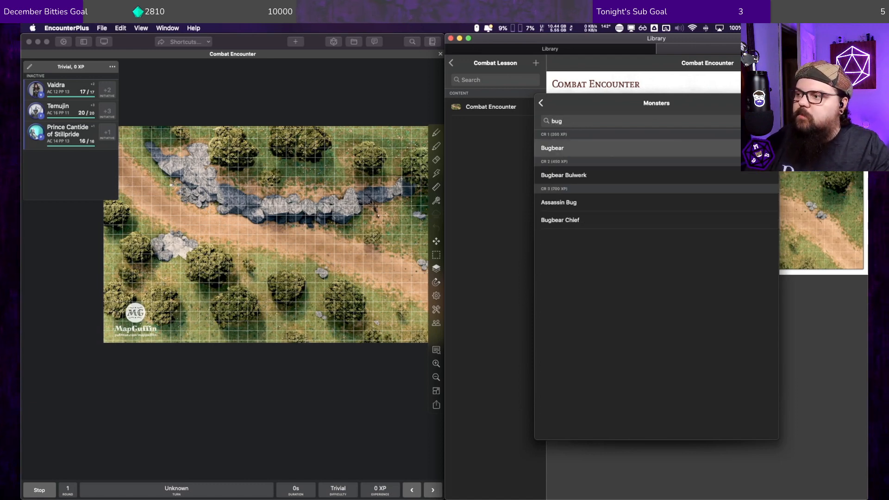
{"action": "left_click", "coordinate": [558, 103]}
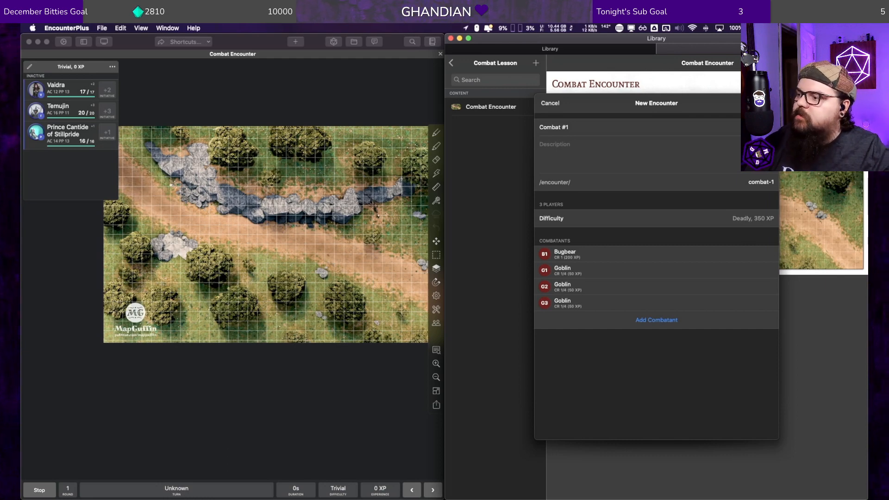
{"action": "left_click", "coordinate": [766, 103]}
Step: Select the Combat #1 encounter in the Combat Lesson group and load it into the combat tracker
{"action": "left_click", "coordinate": [522, 126]}
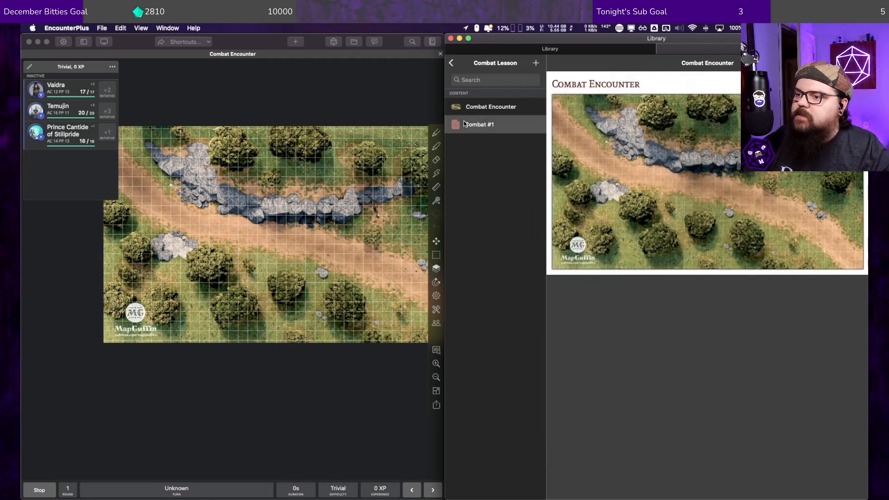
{"action": "right_click", "coordinate": [471, 125]}
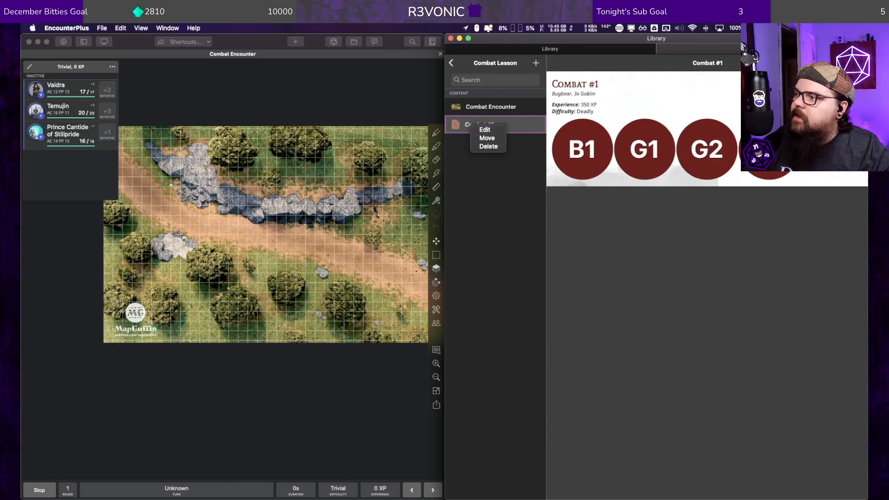
{"action": "left_click", "coordinate": [857, 63]}
{"action": "left_click", "coordinate": [857, 63]}
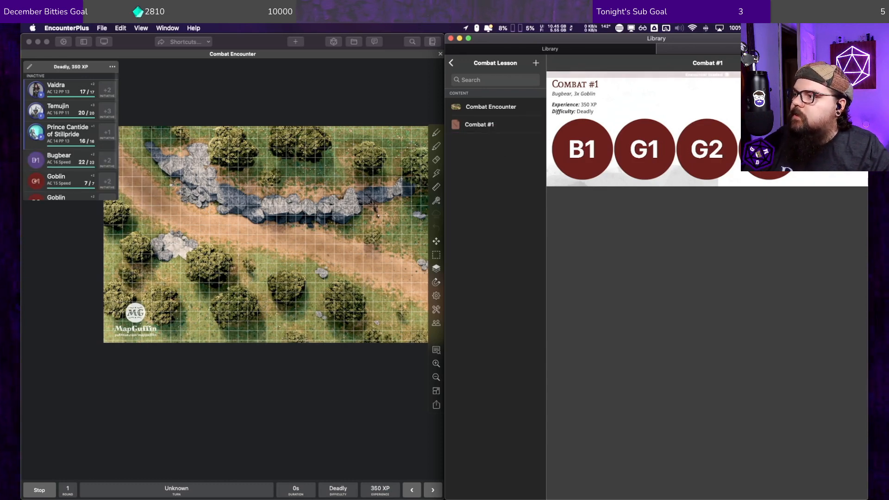
Step: Review the loaded combatants in the tracker and examine the stacked token's options, the map's placement options and the map tools
{"action": "left_click", "coordinate": [93, 203]}
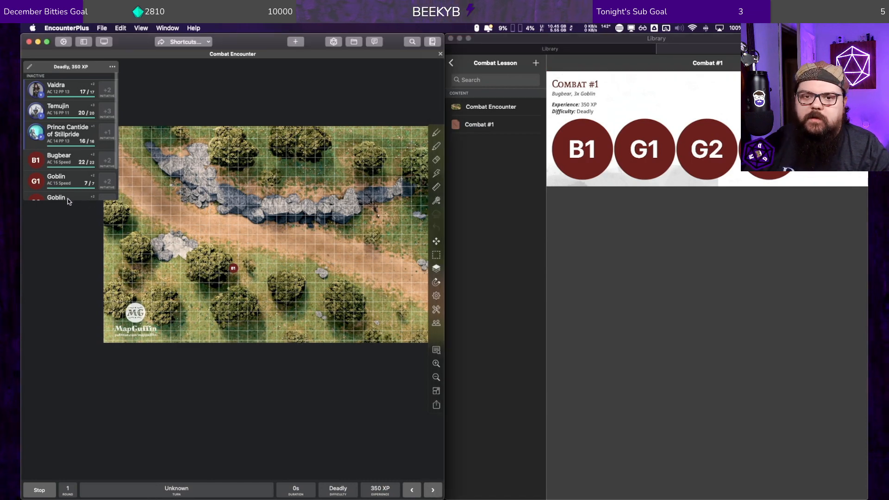
{"action": "scroll", "coordinate": [62, 129], "scroll_direction": "down", "scroll_amount": 2}
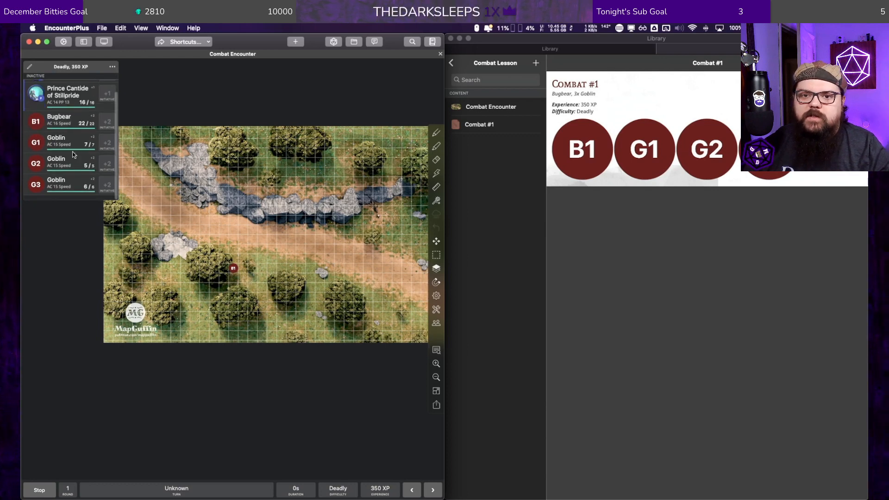
{"action": "scroll", "coordinate": [66, 126], "scroll_direction": "up", "scroll_amount": 2}
{"action": "scroll", "coordinate": [48, 143], "scroll_direction": "down", "scroll_amount": 2}
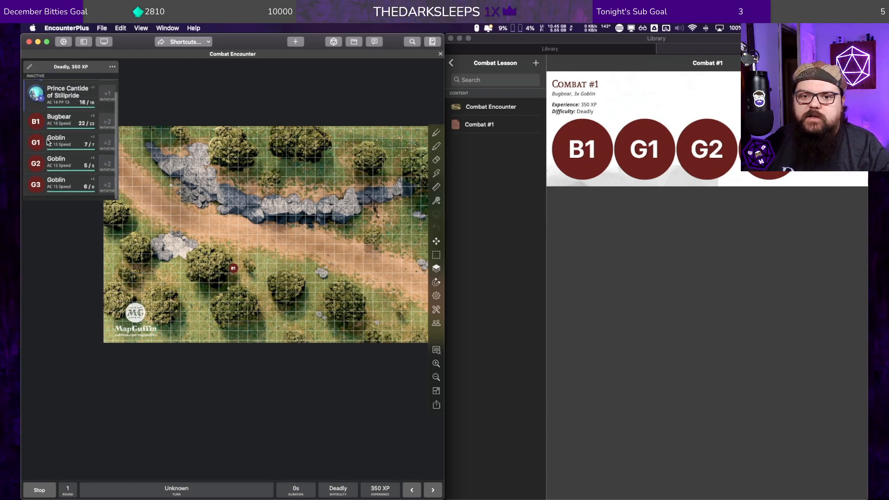
{"action": "left_click_drag", "start_coordinate": [40, 126], "coordinate": [36, 109]}
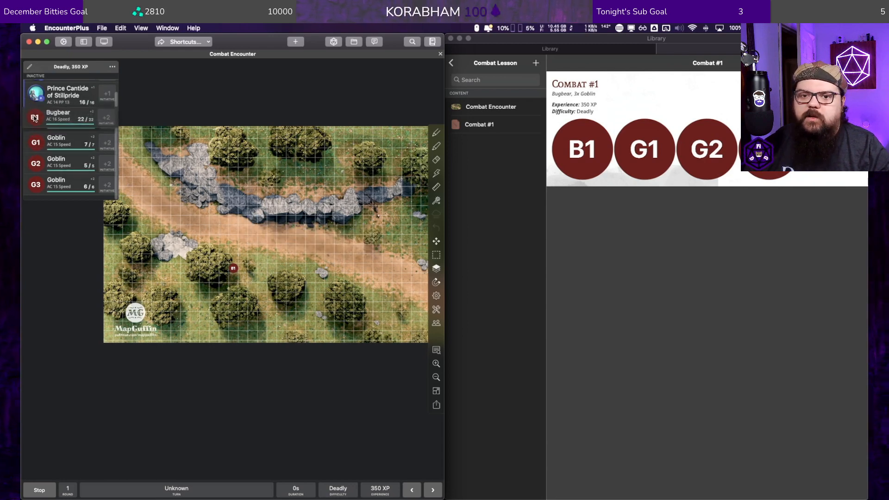
{"action": "right_click", "coordinate": [234, 270]}
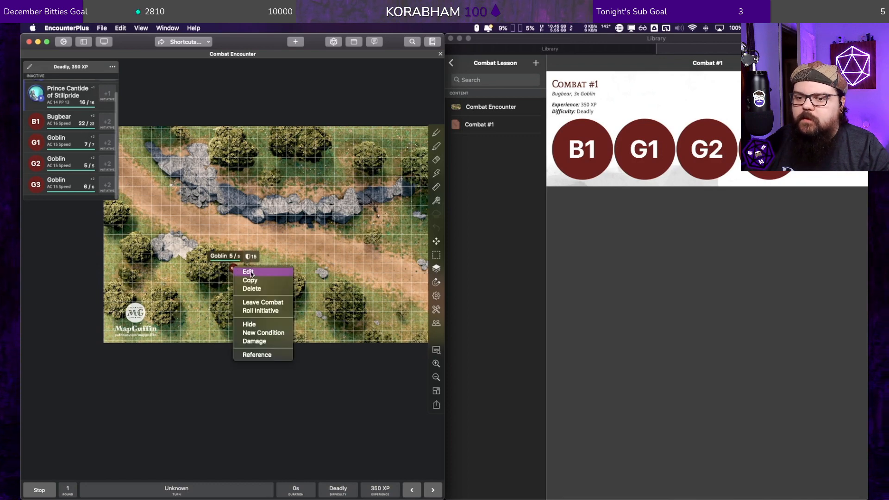
{"action": "right_click", "coordinate": [301, 242]}
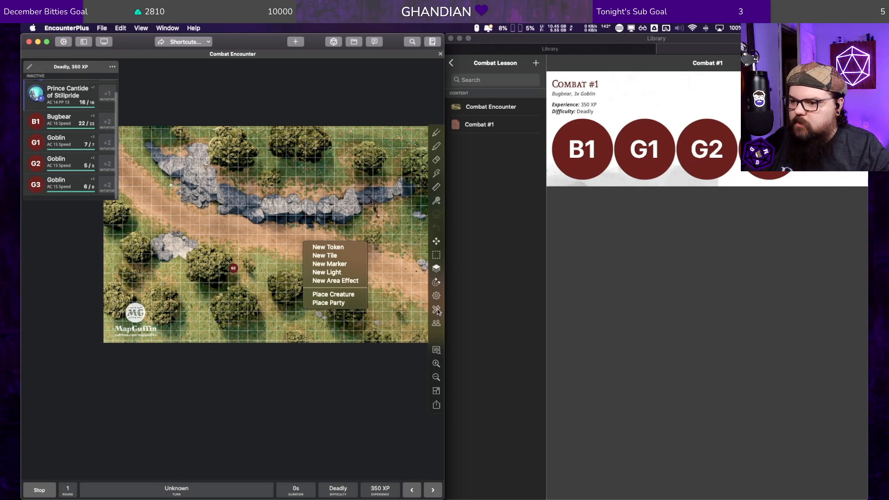
{"action": "left_click", "coordinate": [436, 326]}
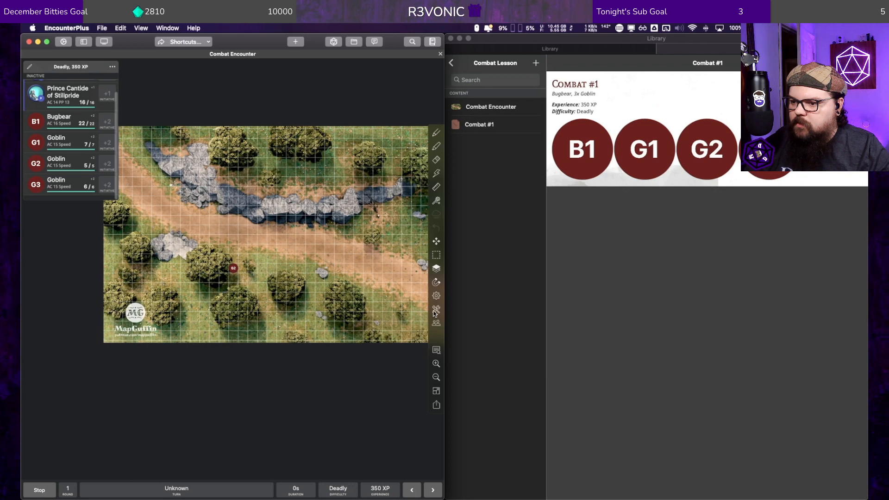
{"action": "left_click", "coordinate": [436, 310]}
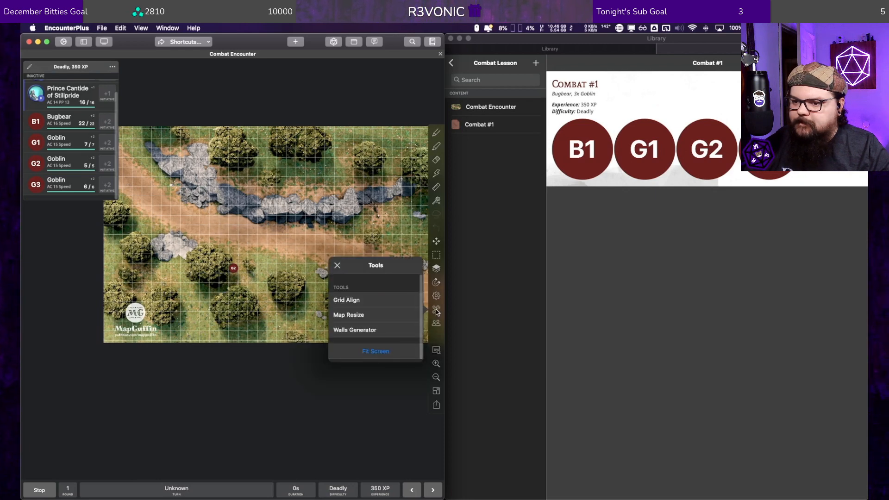
{"action": "left_click", "coordinate": [435, 310]}
{"action": "mouse_move", "coordinate": [238, 271]}
{"action": "left_mouse_down"}
{"action": "mouse_move", "coordinate": [308, 245]}
{"action": "mouse_move", "coordinate": [398, 255]}
{"action": "mouse_move", "coordinate": [253, 267]}
{"action": "left_mouse_up"}
{"action": "mouse_move", "coordinate": [251, 270]}
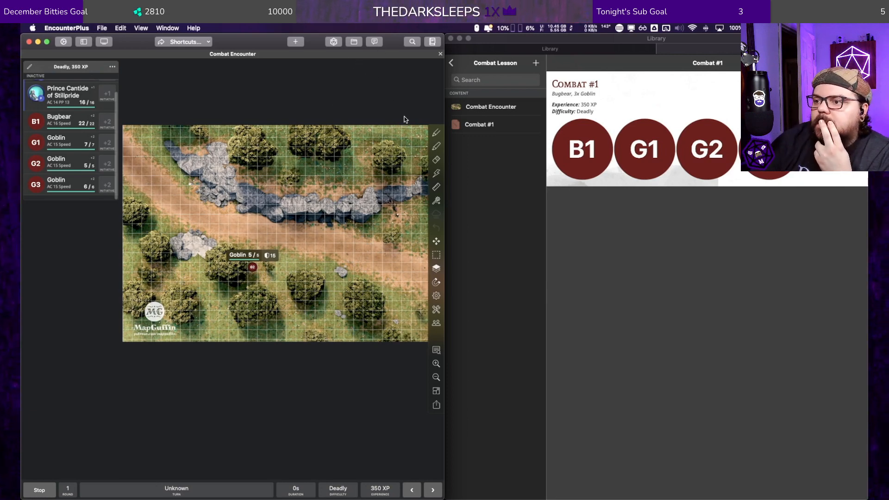
Step: Close the Combat Encounter map and reopen it from the Combat Lesson group of the D&D 101 module
{"action": "right_click", "coordinate": [481, 104]}
{"action": "left_click", "coordinate": [495, 107]}
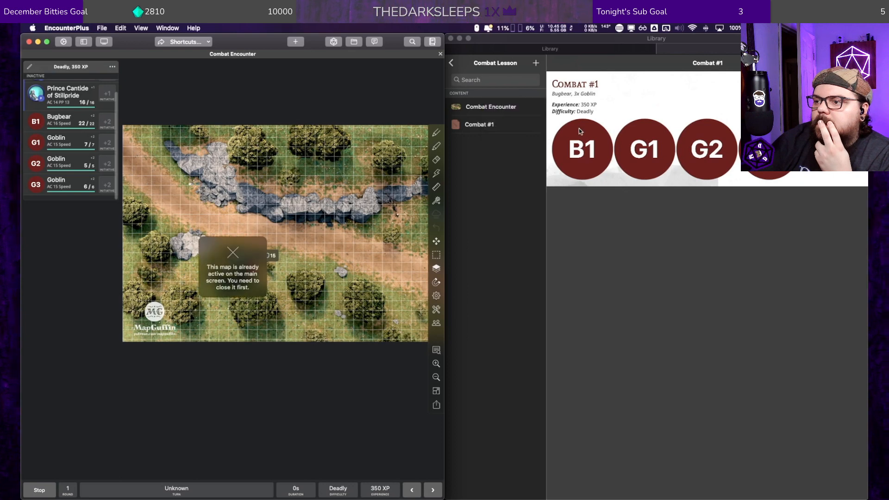
{"action": "left_click", "coordinate": [440, 55]}
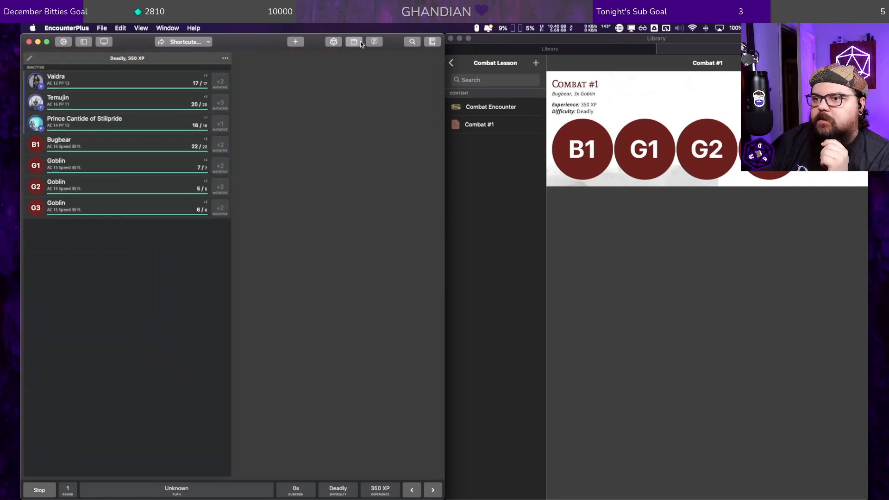
{"action": "left_click", "coordinate": [360, 40]}
{"action": "left_click", "coordinate": [107, 122]}
{"action": "left_click", "coordinate": [412, 42]}
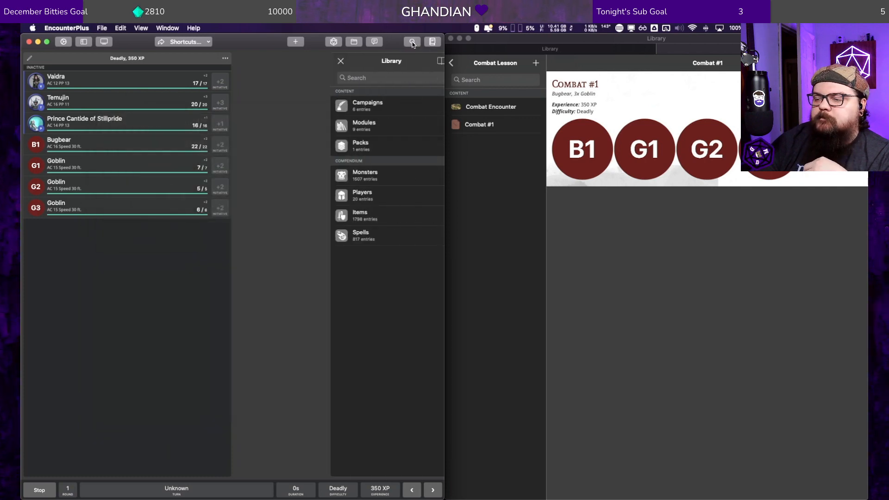
{"action": "left_click", "coordinate": [369, 124]}
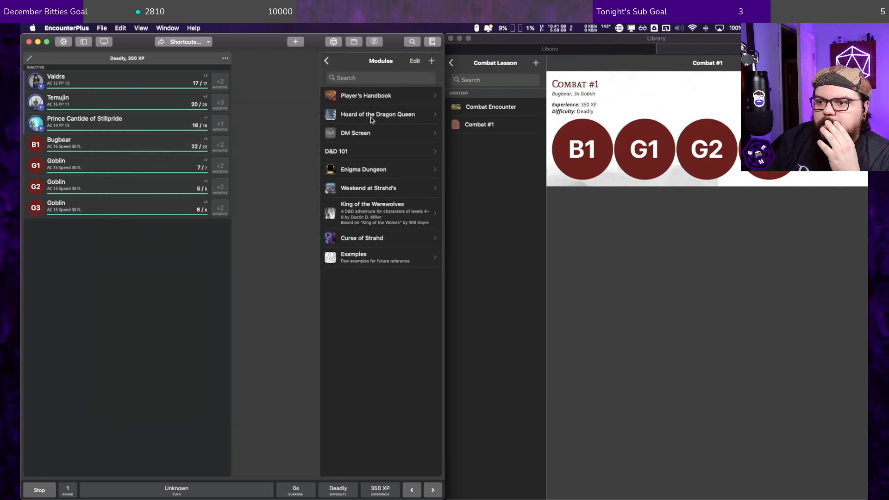
{"action": "left_click", "coordinate": [360, 157]}
{"action": "left_click", "coordinate": [360, 108]}
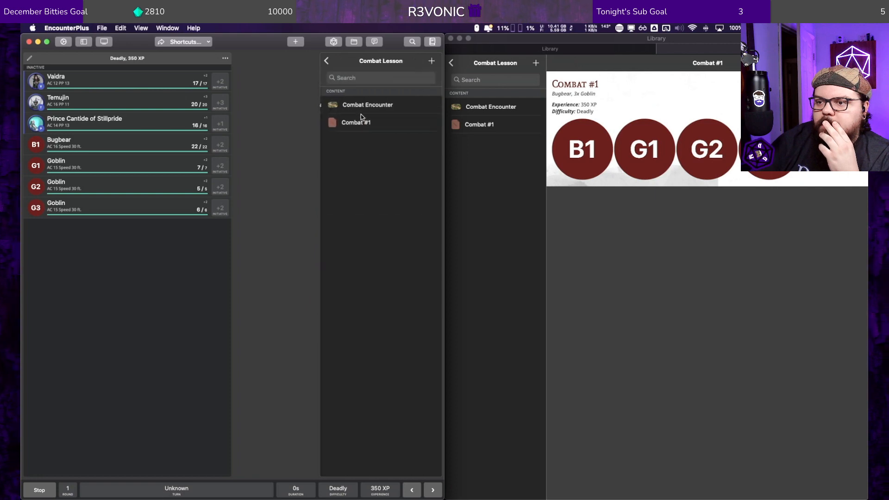
{"action": "right_click", "coordinate": [363, 107]}
{"action": "left_click", "coordinate": [391, 111]}
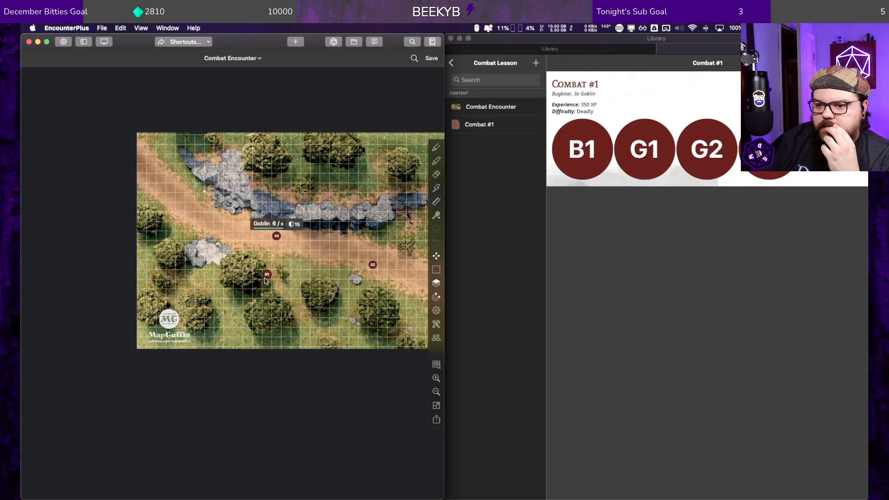
Step: Spread the stacked tokens apart, putting goblin G1 on the dirt road and bugbear B1 on the grass just south of it
{"action": "left_click_drag", "start_coordinate": [270, 274], "coordinate": [315, 255]}
{"action": "left_click_drag", "start_coordinate": [267, 276], "coordinate": [296, 284]}
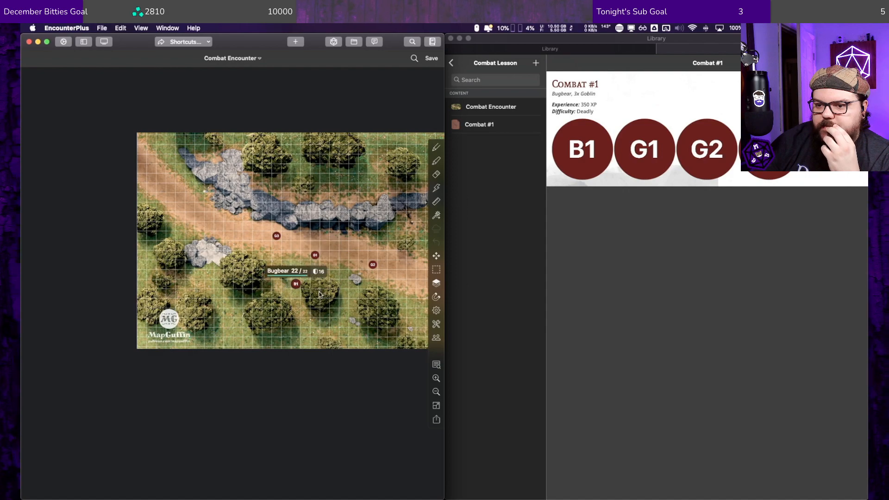
{"action": "scroll", "coordinate": [341, 262], "scroll_direction": "up", "scroll_amount": 5}
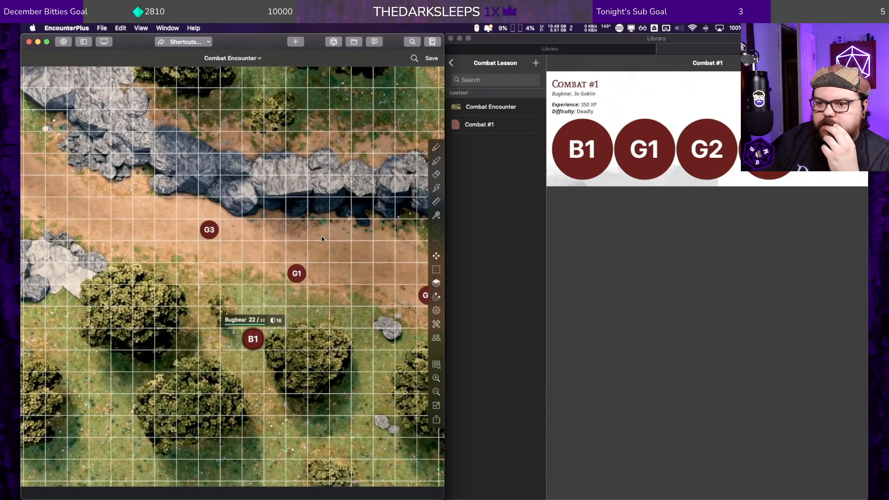
{"action": "left_click_drag", "start_coordinate": [393, 252], "coordinate": [241, 194]}
{"action": "scroll", "coordinate": [242, 195], "scroll_direction": "down", "scroll_amount": 1}
{"action": "scroll", "coordinate": [242, 196], "scroll_direction": "down", "scroll_amount": 2}
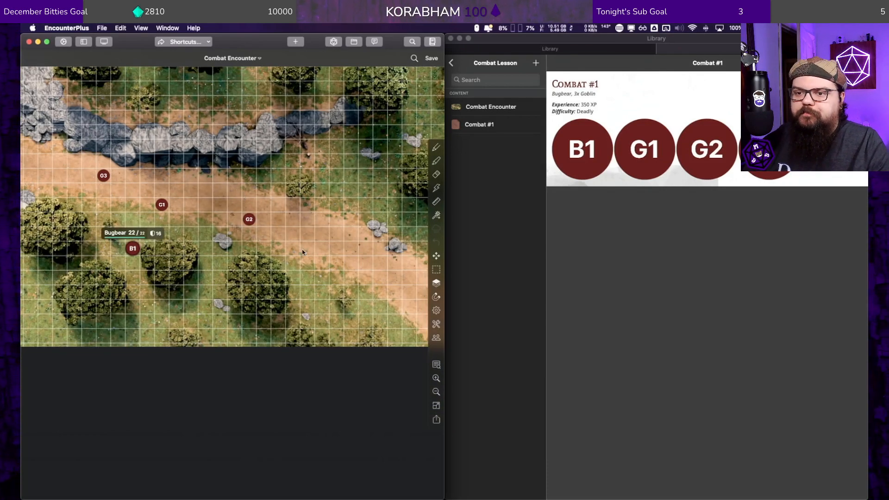
{"action": "scroll", "coordinate": [241, 177], "scroll_direction": "down", "scroll_amount": 1}
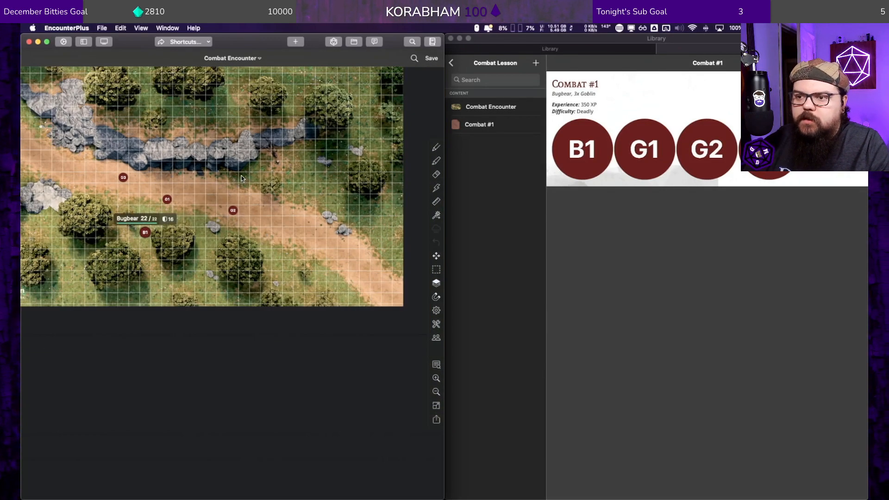
Step: Set up the ambush: bugbear B1 on the middle of the rock ridge, goblins G1 and G3 by the southern trees, G2 at the western boulders
{"action": "left_click_drag", "start_coordinate": [234, 156], "coordinate": [305, 225]}
{"action": "left_click_drag", "start_coordinate": [421, 331], "coordinate": [296, 250]}
{"action": "left_click_drag", "start_coordinate": [252, 170], "coordinate": [371, 212]}
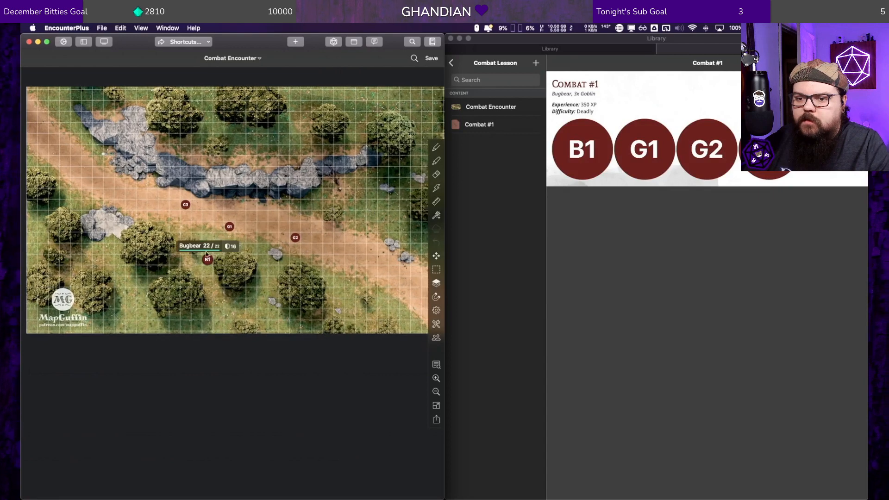
{"action": "left_click_drag", "start_coordinate": [211, 255], "coordinate": [288, 245]}
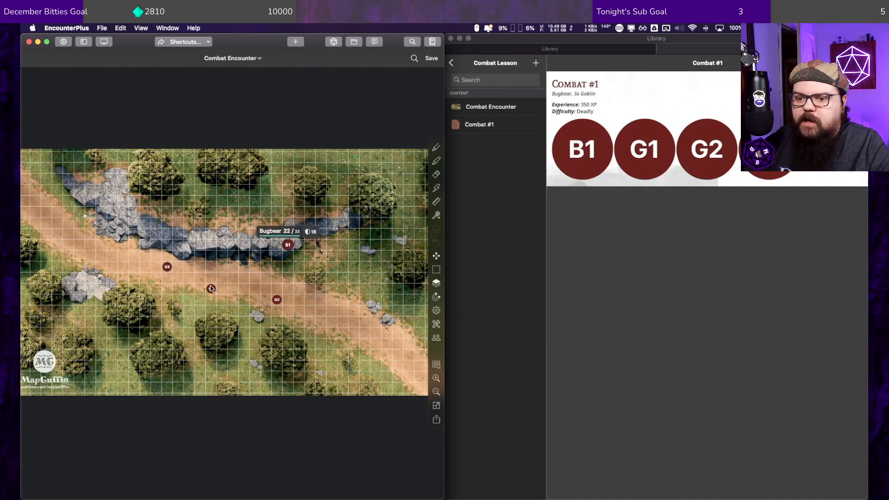
{"action": "left_click_drag", "start_coordinate": [210, 289], "coordinate": [245, 344]}
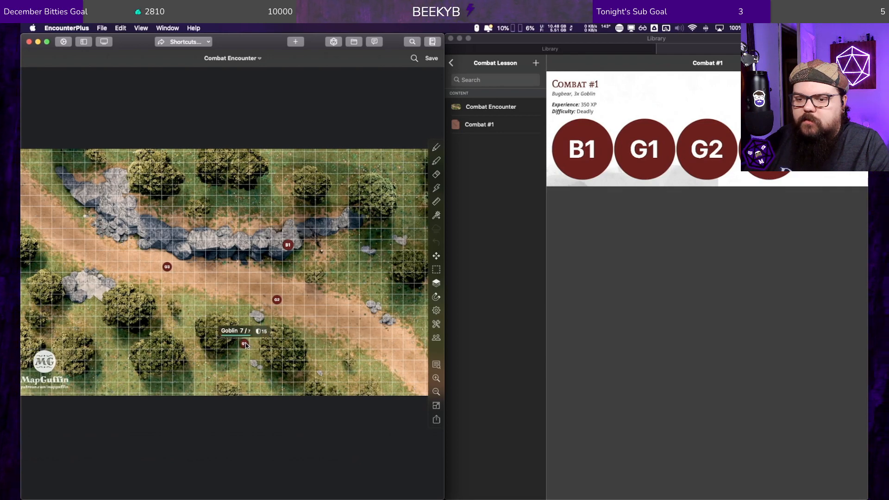
{"action": "left_click_drag", "start_coordinate": [281, 300], "coordinate": [329, 260]}
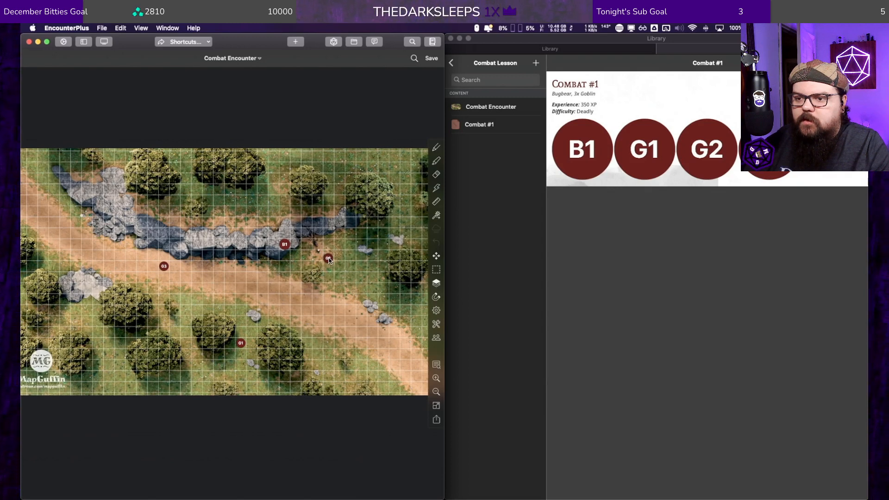
{"action": "left_click_drag", "start_coordinate": [329, 260], "coordinate": [87, 299]}
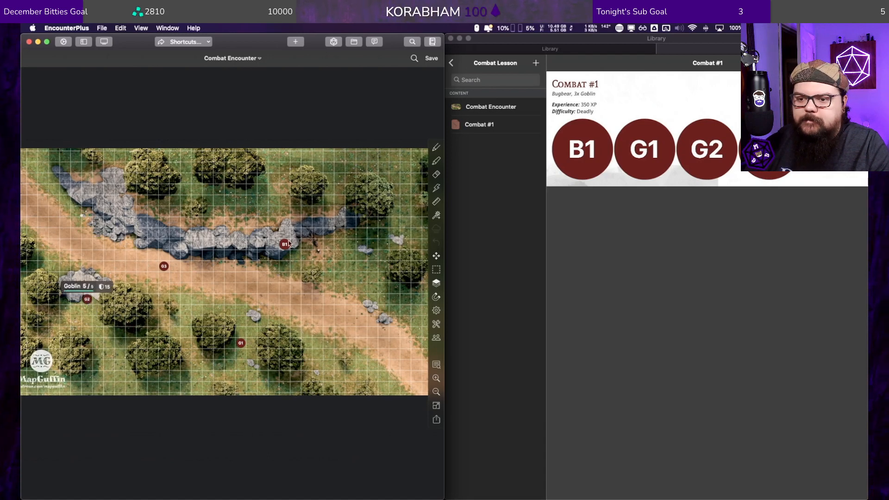
{"action": "left_click_drag", "start_coordinate": [285, 244], "coordinate": [208, 246]}
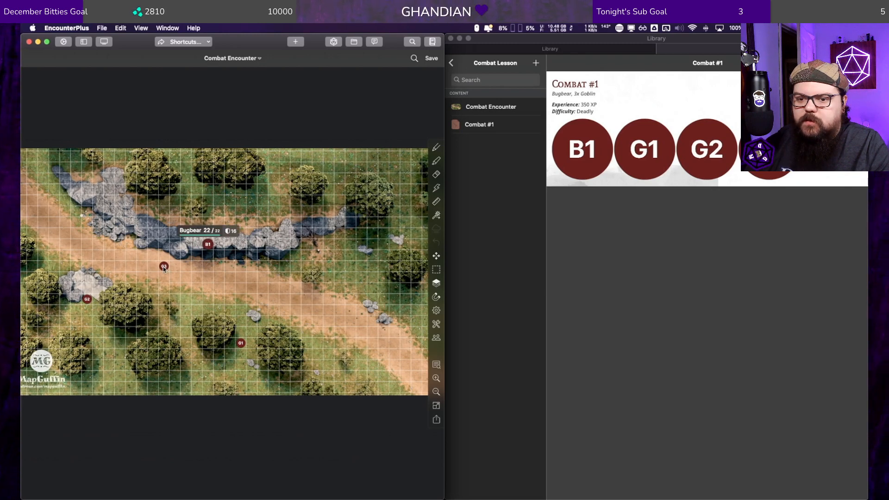
{"action": "left_click_drag", "start_coordinate": [164, 268], "coordinate": [186, 368]}
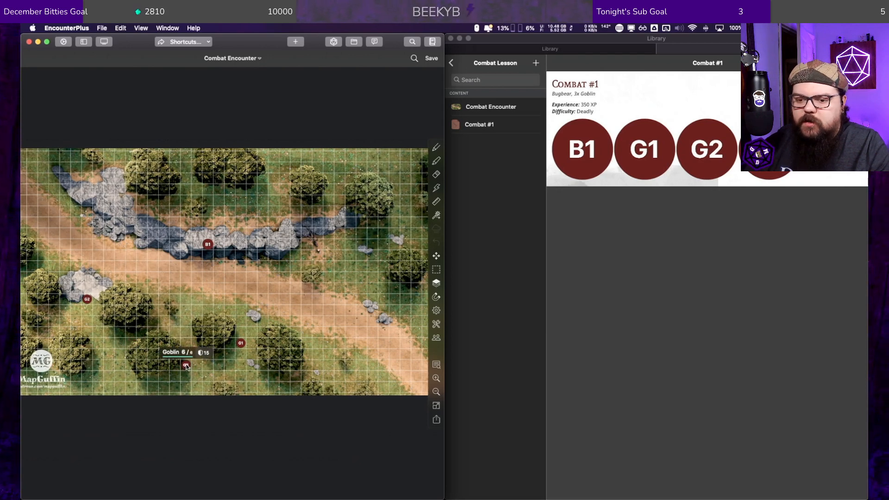
Step: Hide goblins G3, G1 and G2 and bugbear B1 on the Combat Encounter map
{"action": "right_click", "coordinate": [185, 366]}
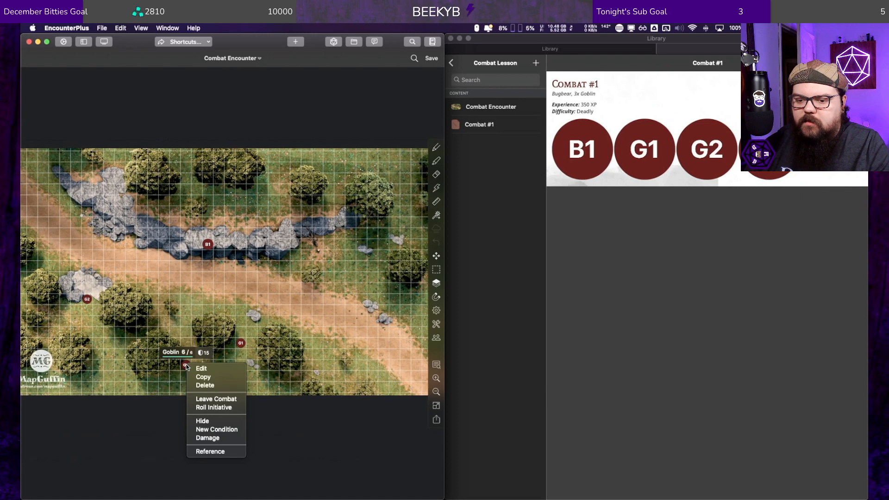
{"action": "left_click", "coordinate": [203, 421]}
{"action": "right_click", "coordinate": [242, 343]}
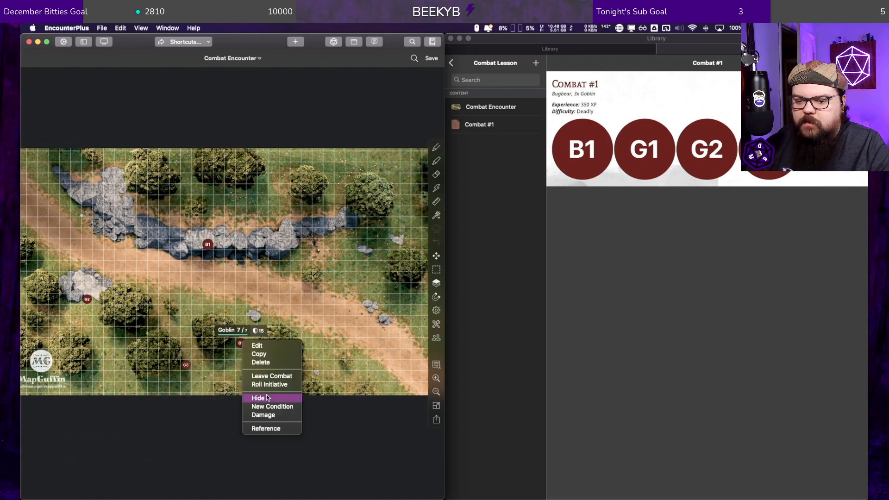
{"action": "left_click", "coordinate": [267, 398]}
{"action": "right_click", "coordinate": [87, 297]}
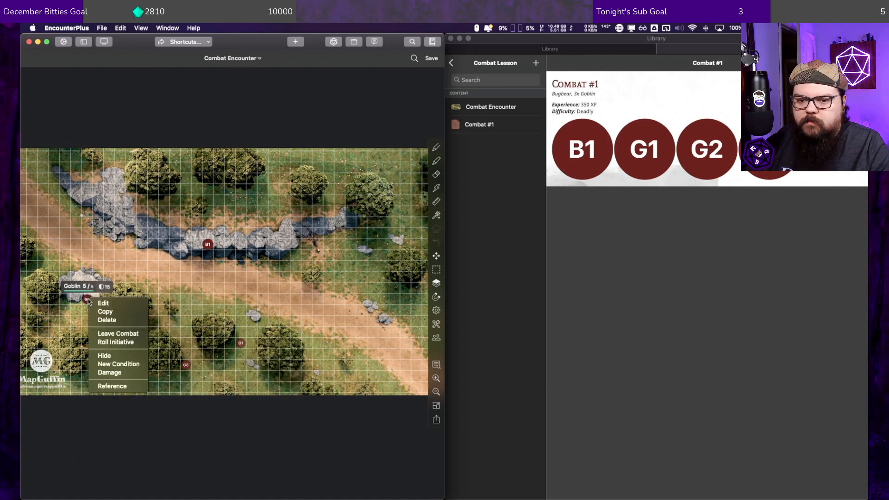
{"action": "left_click", "coordinate": [120, 355]}
{"action": "right_click", "coordinate": [209, 248]}
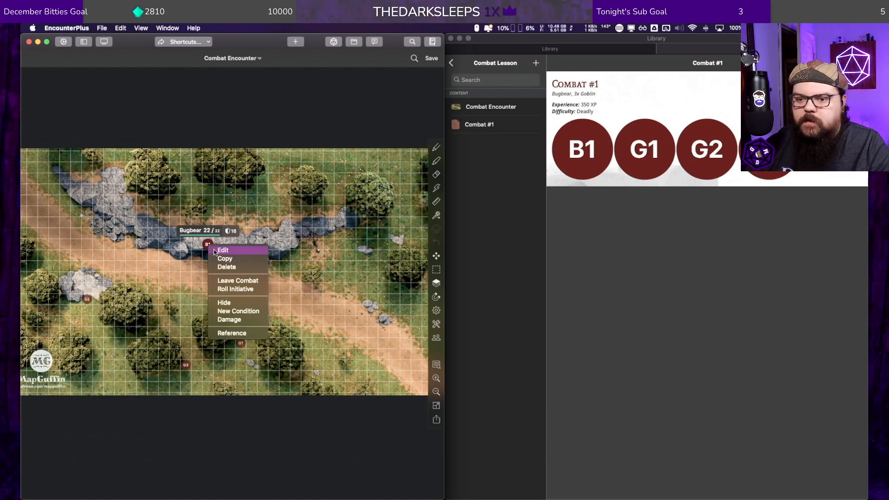
{"action": "left_click", "coordinate": [231, 303]}
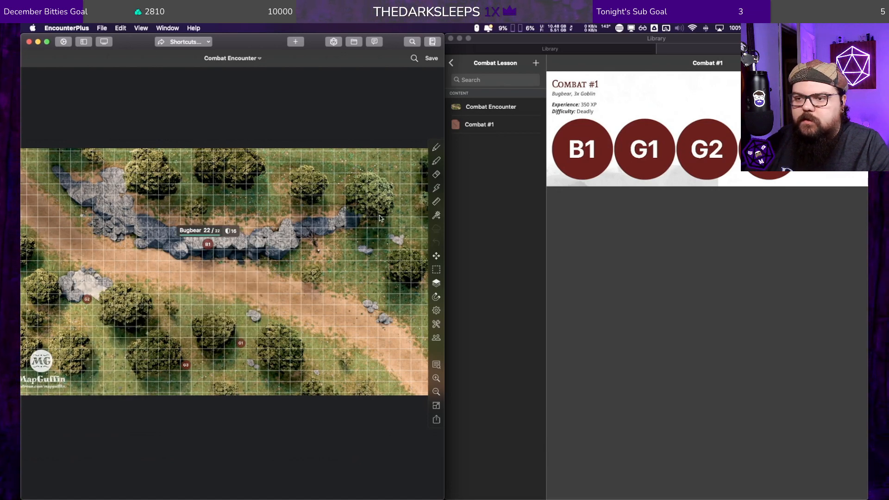
Step: Save the Combat Encounter map and load it as the active map behind the combat tracker
{"action": "left_click", "coordinate": [432, 59]}
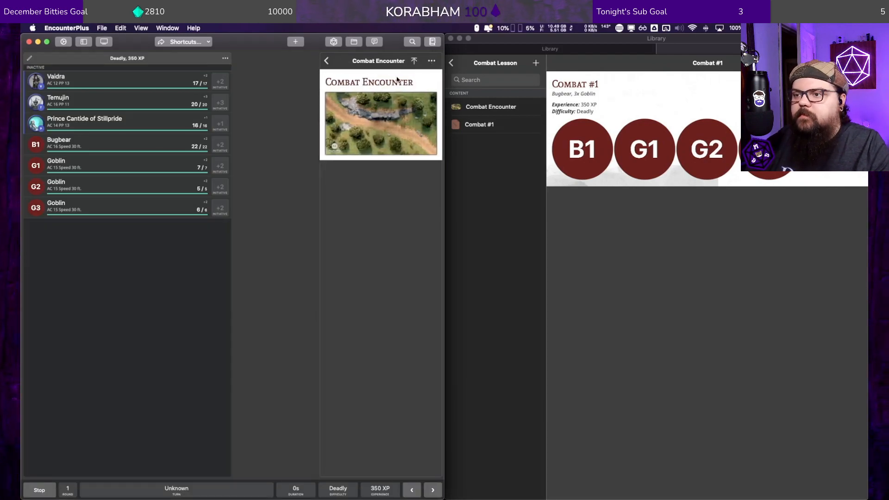
{"action": "left_click", "coordinate": [415, 61]}
{"action": "left_click", "coordinate": [394, 132]}
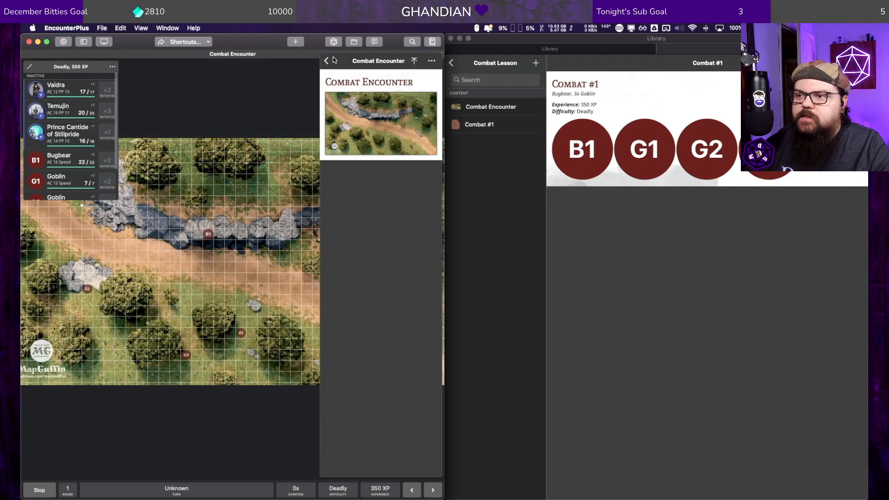
Step: Clear the map view by closing the docked Combat Encounter reference and the extra Library windows, keeping the Combat #1 one
{"action": "left_click", "coordinate": [427, 43]}
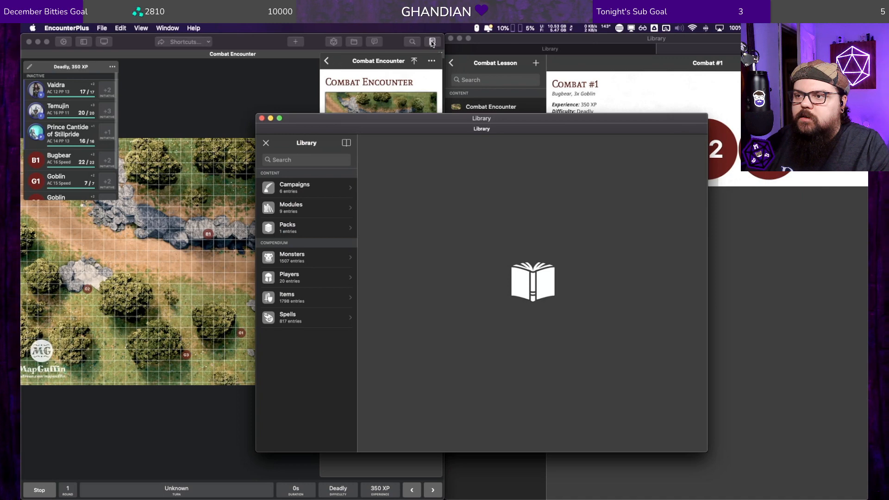
{"action": "left_click", "coordinate": [432, 42]}
{"action": "left_click", "coordinate": [421, 43]}
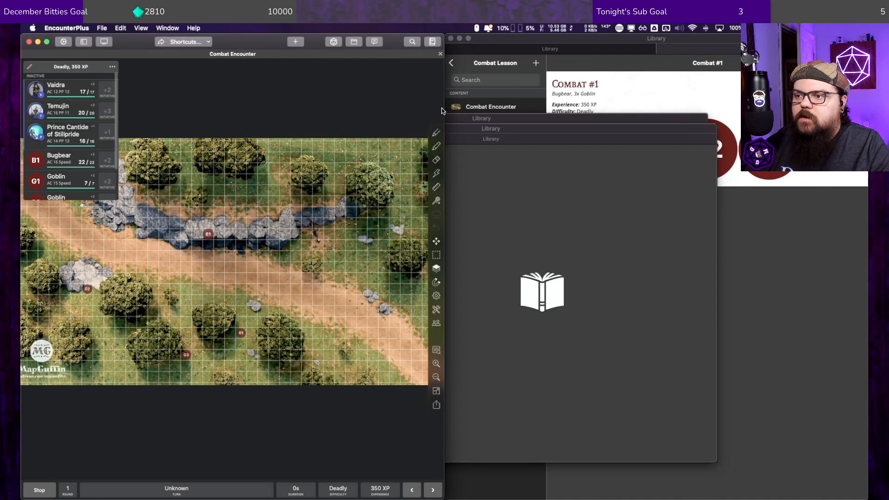
{"action": "left_click", "coordinate": [469, 121]}
{"action": "left_click", "coordinate": [411, 134]}
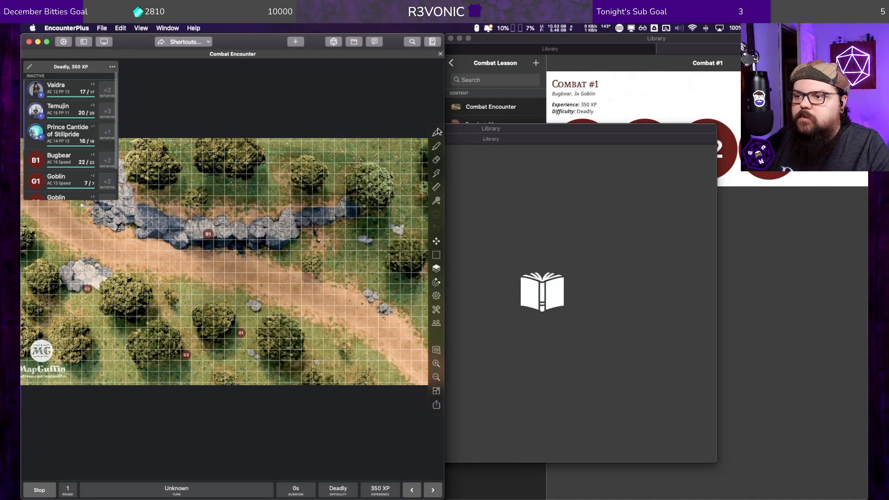
{"action": "left_click", "coordinate": [447, 131]}
{"action": "left_click", "coordinate": [271, 129]}
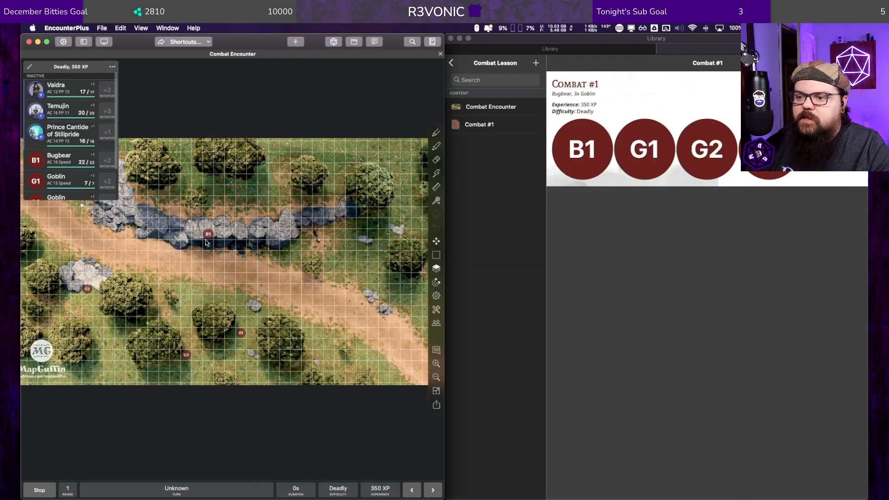
Step: Switch the map to the players' view to check how the hidden tokens are shown
{"action": "left_click", "coordinate": [436, 324]}
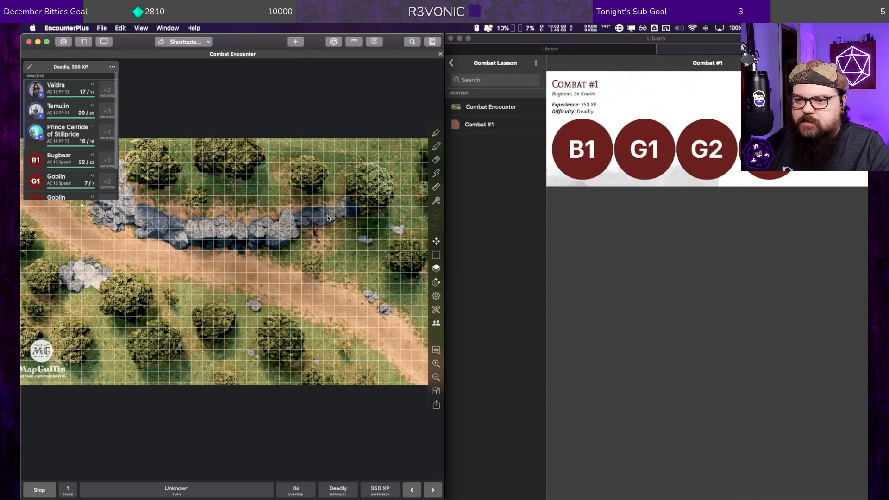
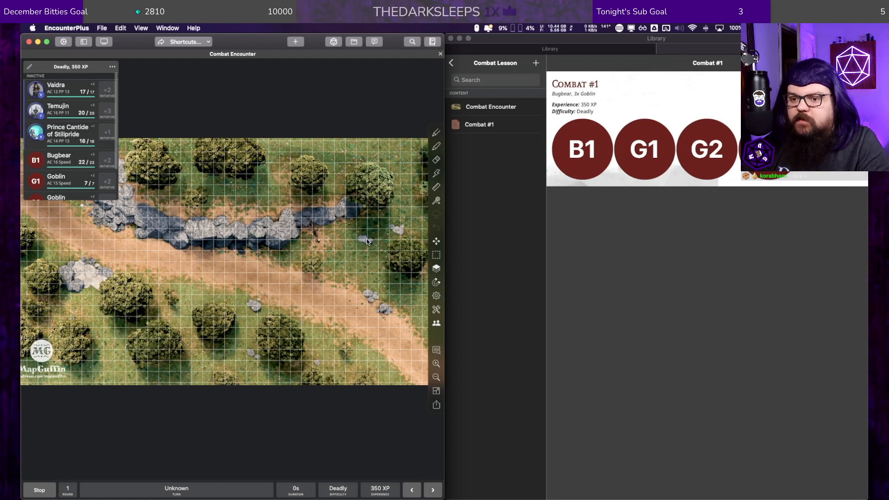
Step: Try to share the Combat Encounter map
{"action": "scroll", "coordinate": [243, 309], "scroll_direction": "down", "scroll_amount": 5}
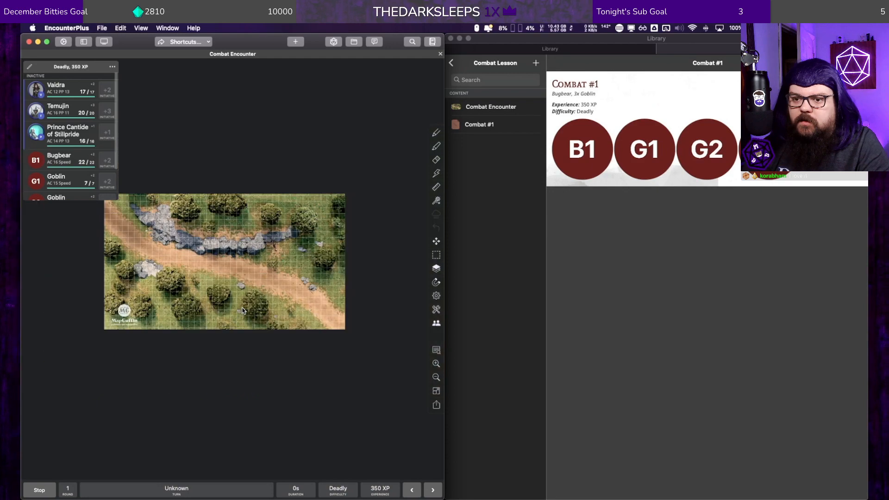
{"action": "scroll", "coordinate": [243, 309], "scroll_direction": "up", "scroll_amount": 4}
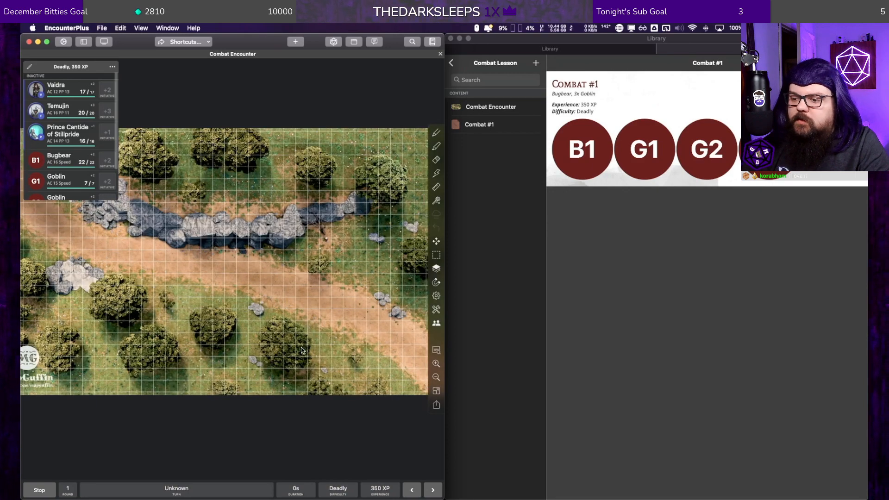
{"action": "left_click", "coordinate": [436, 405]}
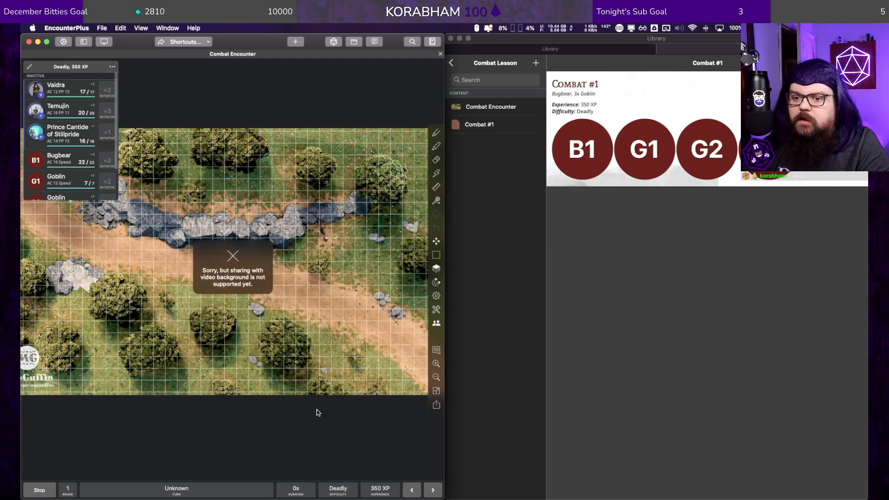
Step: Open the External Screen window and move it beside the map, over the Library window
{"action": "left_click", "coordinate": [103, 42]}
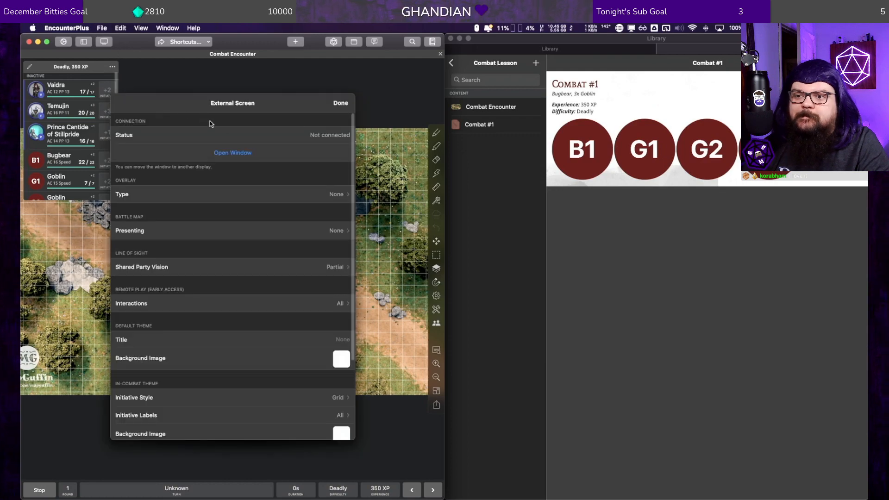
{"action": "left_click", "coordinate": [227, 151]}
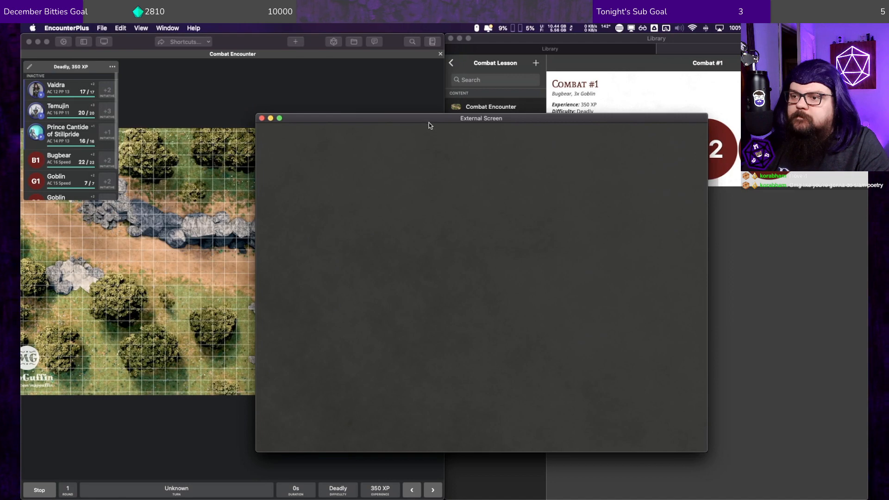
{"action": "left_click_drag", "start_coordinate": [430, 120], "coordinate": [340, 100]}
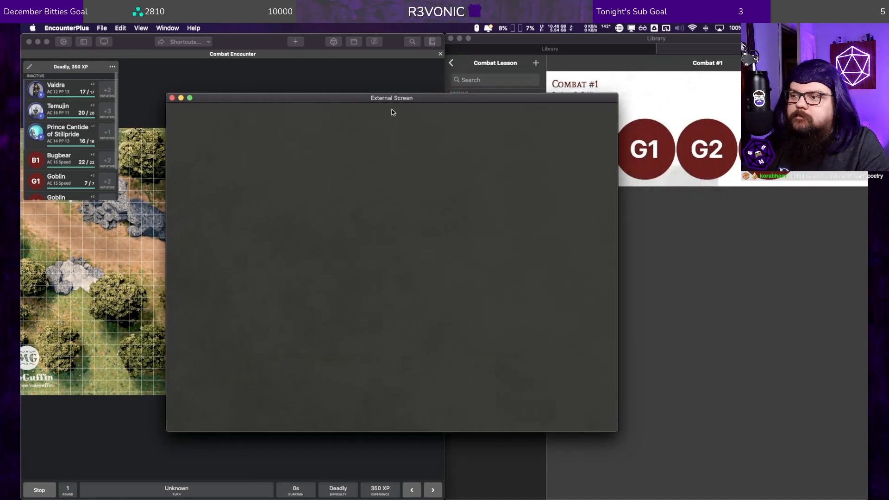
{"action": "left_click_drag", "start_coordinate": [378, 94], "coordinate": [571, 116]}
Step: Present the Combat Encounter battle map on the external screen
{"action": "left_click", "coordinate": [105, 42]}
{"action": "left_click", "coordinate": [104, 42]}
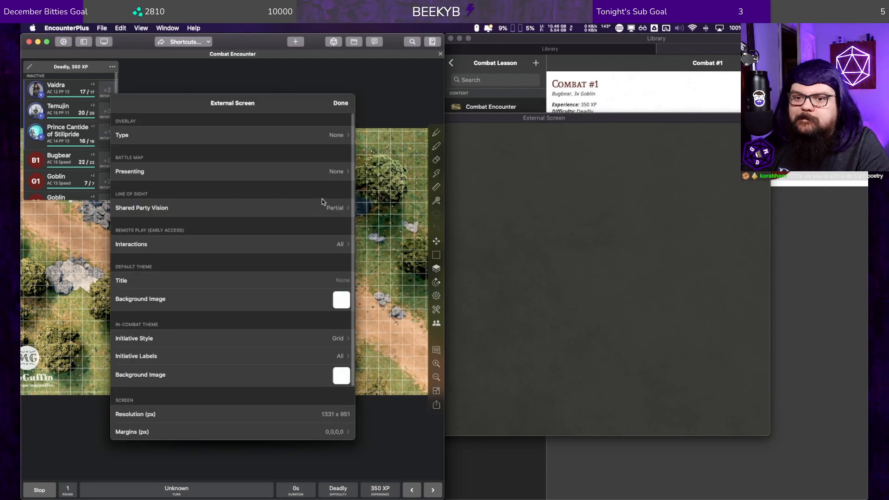
{"action": "left_click", "coordinate": [326, 179]}
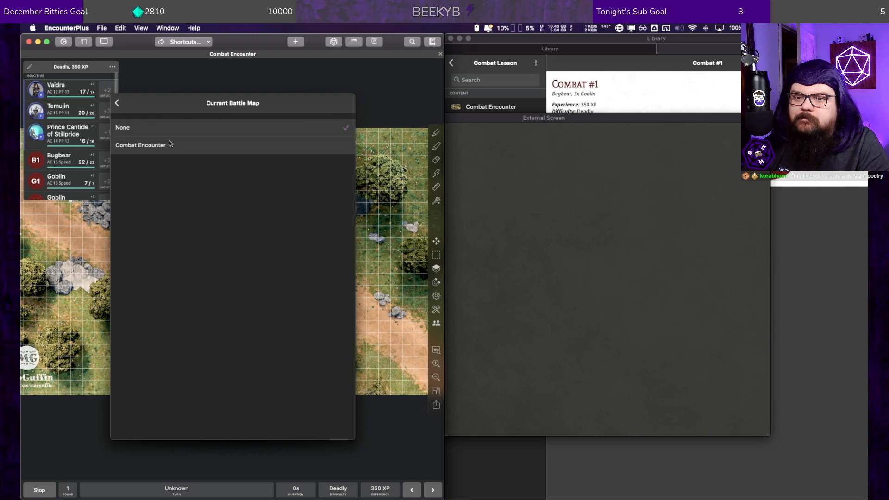
{"action": "left_click", "coordinate": [158, 143]}
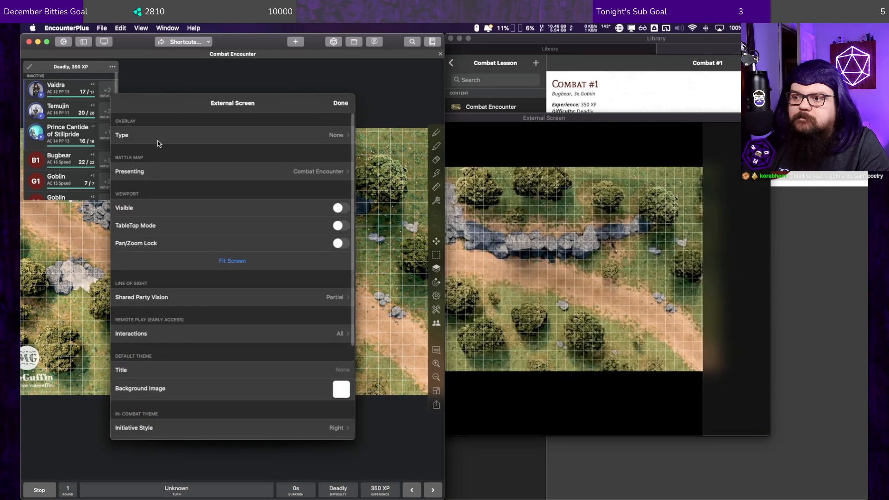
Step: Enable TableTop Mode and make the external screen's viewport visible on the map
{"action": "left_click", "coordinate": [341, 226]}
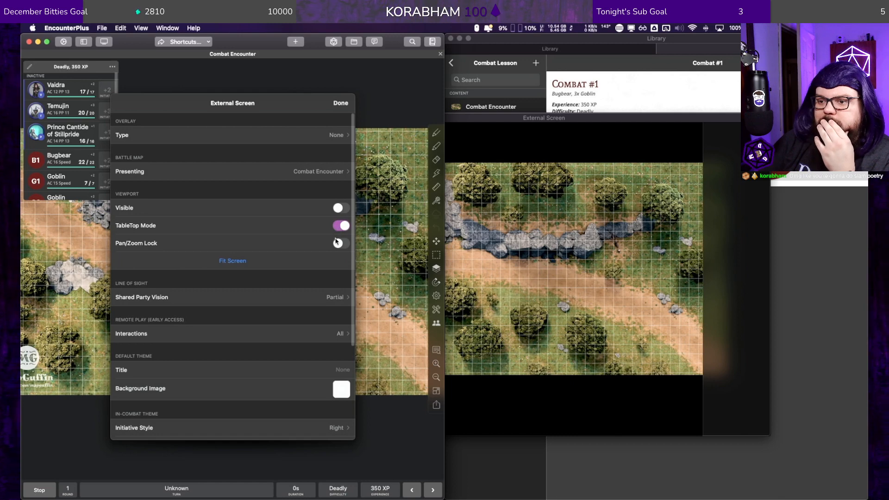
{"action": "left_click", "coordinate": [343, 209]}
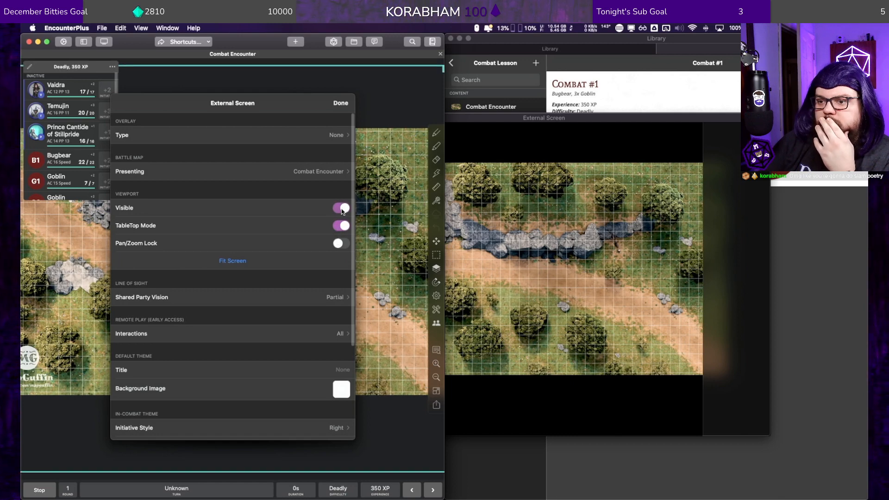
{"action": "left_click", "coordinate": [343, 210]}
{"action": "left_click", "coordinate": [342, 209]}
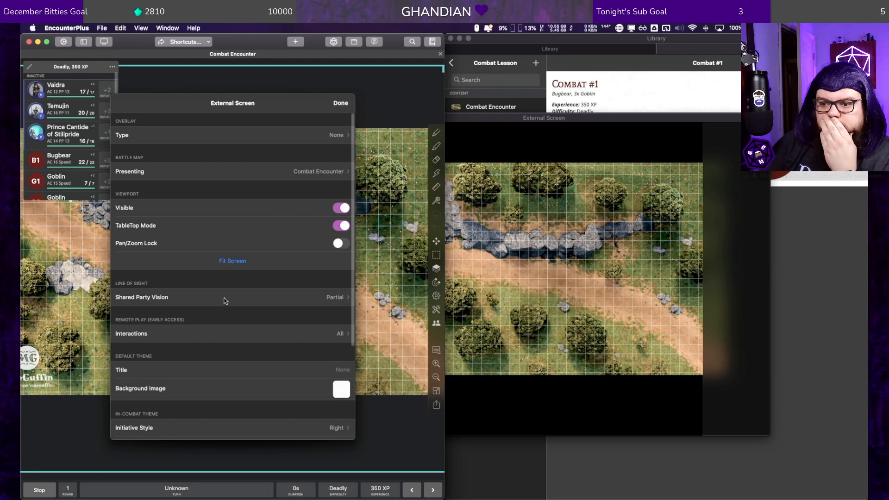
Step: Review the external screen's shared party vision, default theme, screen and initiative label options
{"action": "left_click", "coordinate": [245, 297]}
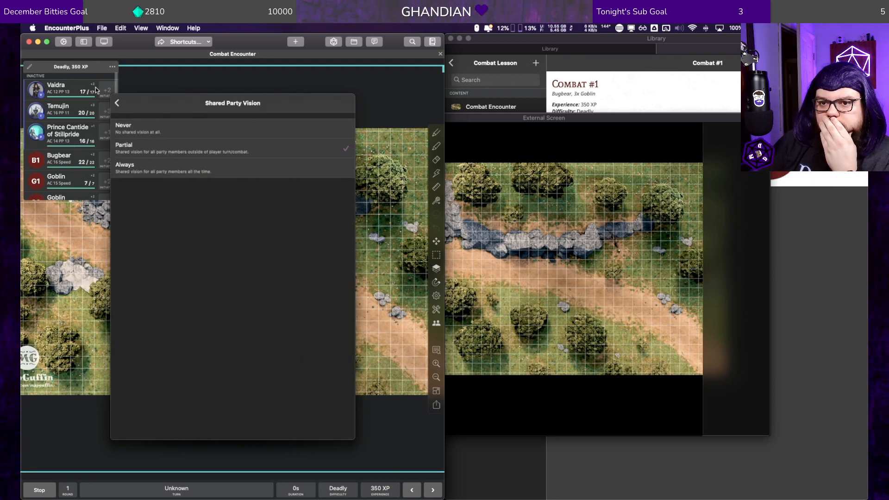
{"action": "left_click", "coordinate": [118, 103]}
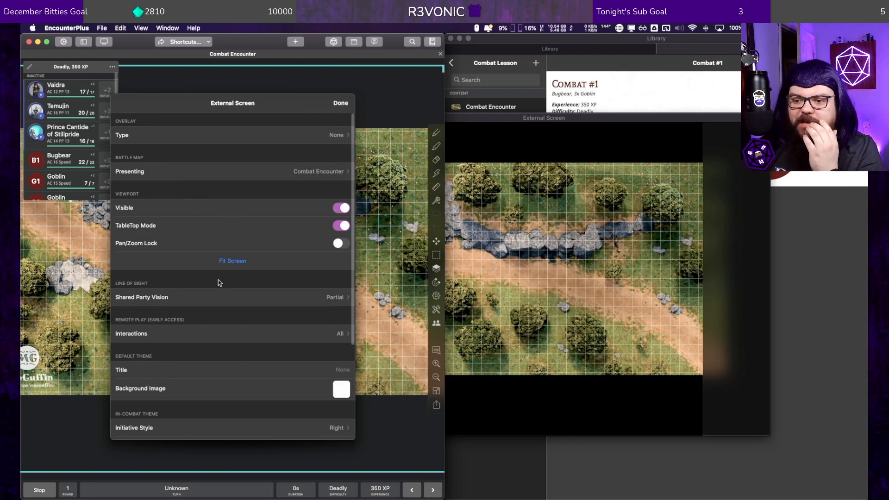
{"action": "scroll", "coordinate": [252, 306], "scroll_direction": "down", "scroll_amount": 5}
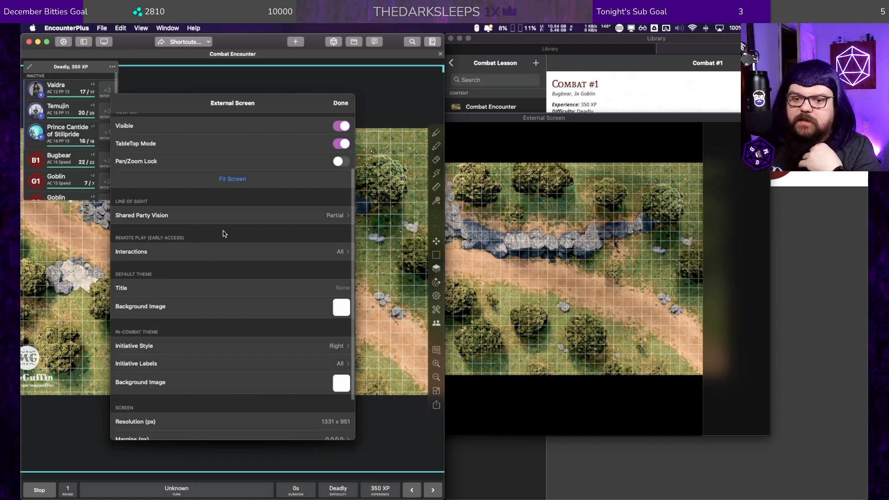
{"action": "scroll", "coordinate": [264, 290], "scroll_direction": "down", "scroll_amount": 1}
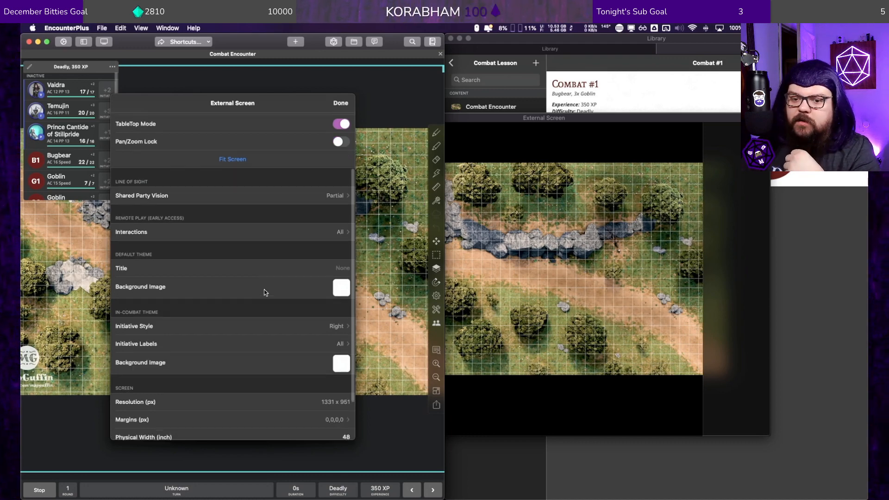
{"action": "left_click", "coordinate": [345, 267]}
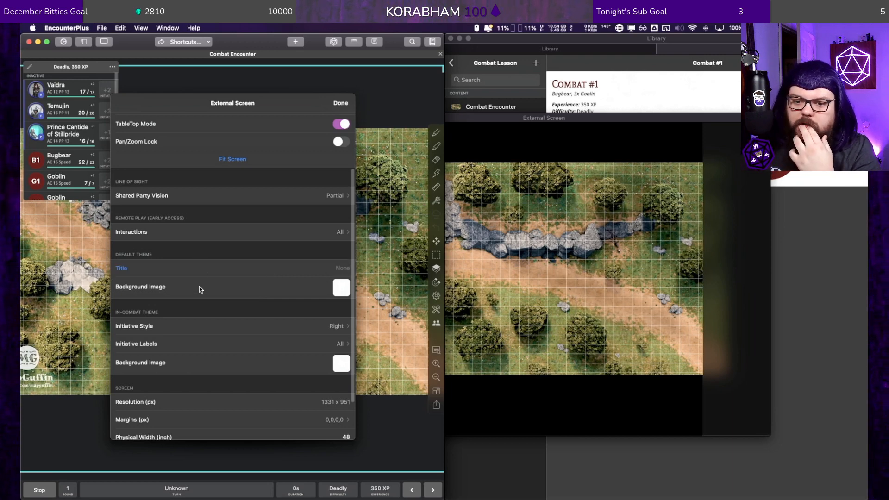
{"action": "scroll", "coordinate": [216, 290], "scroll_direction": "down", "scroll_amount": 2}
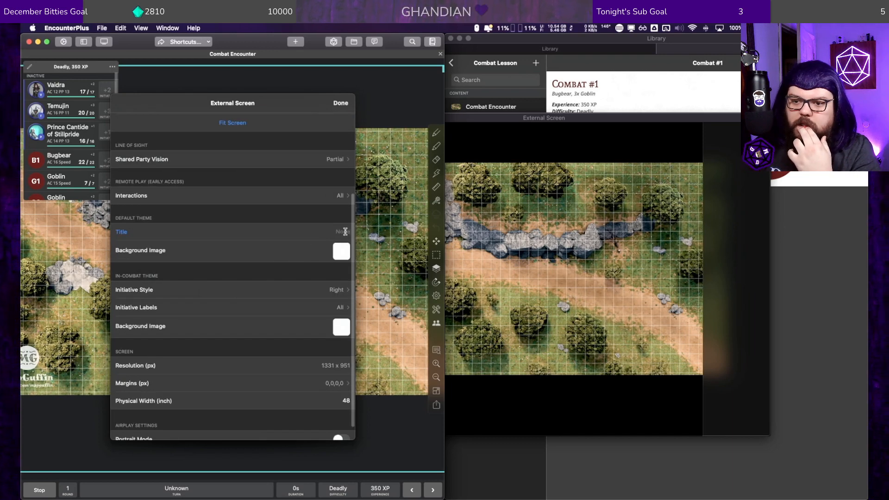
{"action": "left_click", "coordinate": [343, 256]}
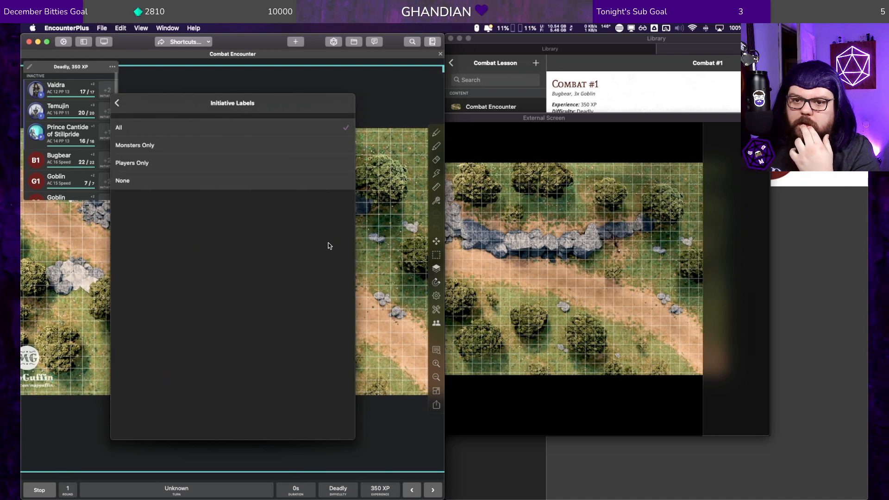
{"action": "left_click", "coordinate": [117, 103]}
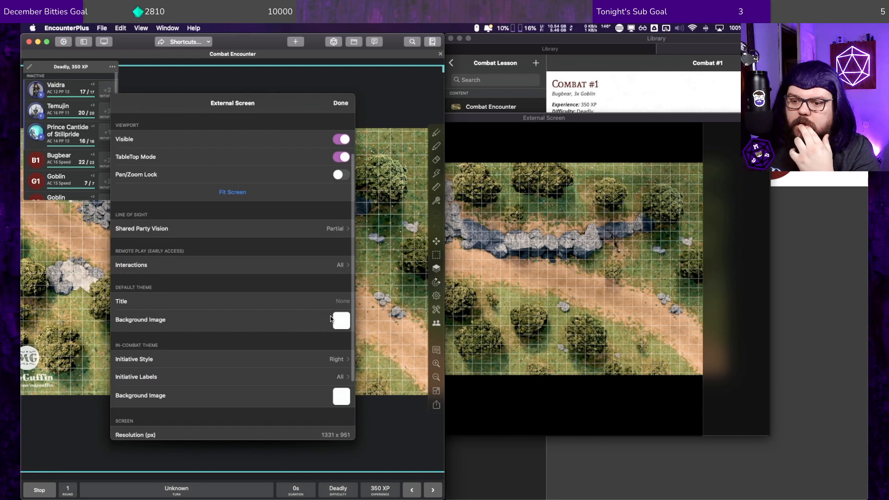
{"action": "left_click", "coordinate": [337, 319]}
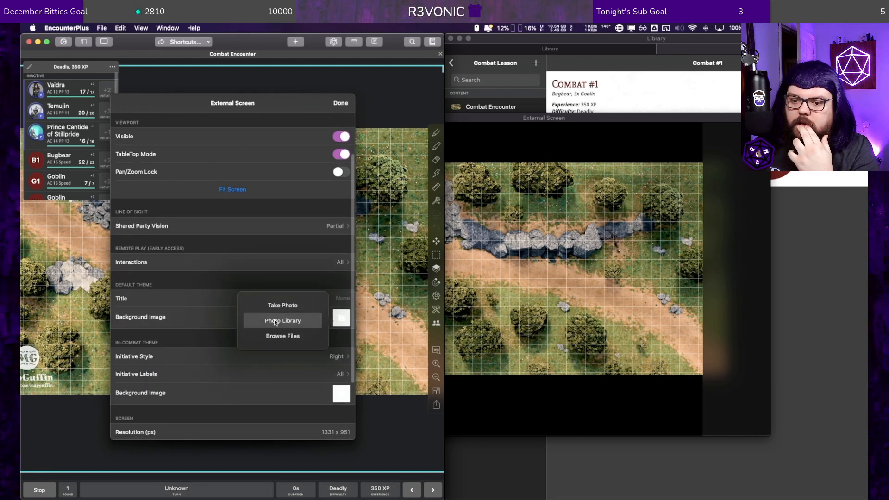
{"action": "left_click", "coordinate": [274, 322]}
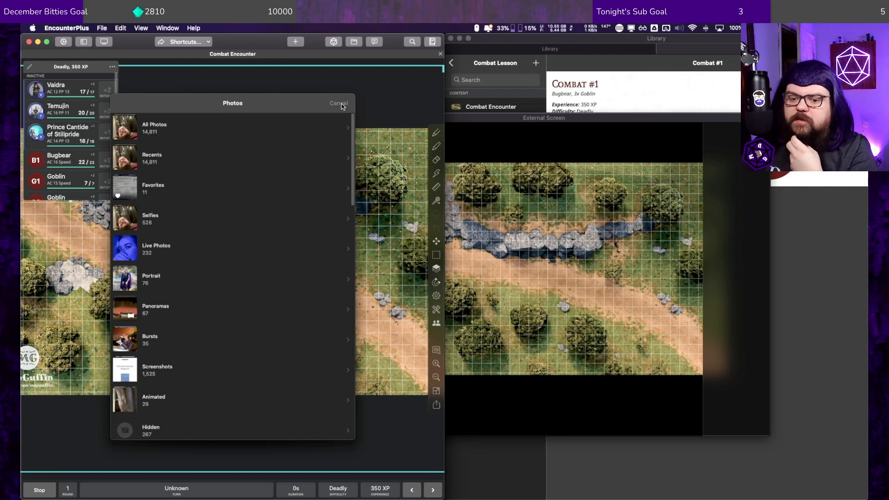
{"action": "left_click", "coordinate": [342, 103]}
Step: Set the default theme's background image to D&D with DDM.png from the D&D with DDM folder
{"action": "left_click", "coordinate": [341, 318]}
{"action": "left_click", "coordinate": [296, 331]}
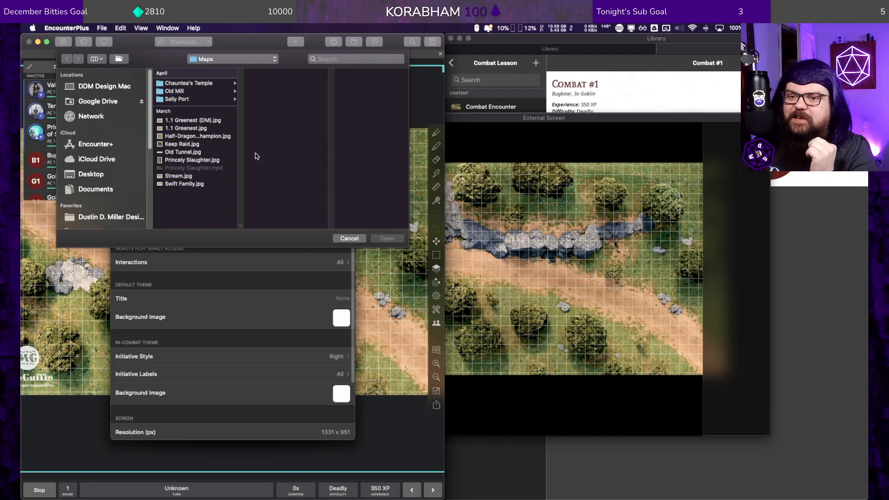
{"action": "left_click", "coordinate": [233, 63]}
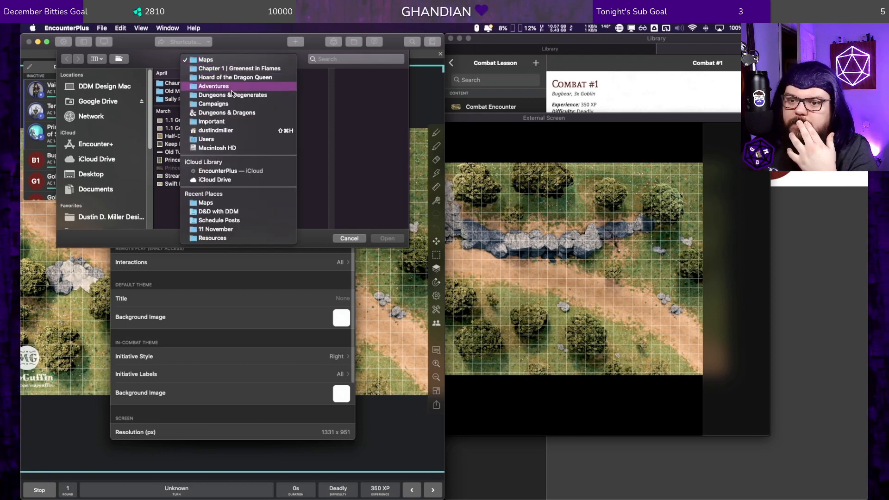
{"action": "left_click", "coordinate": [227, 211]}
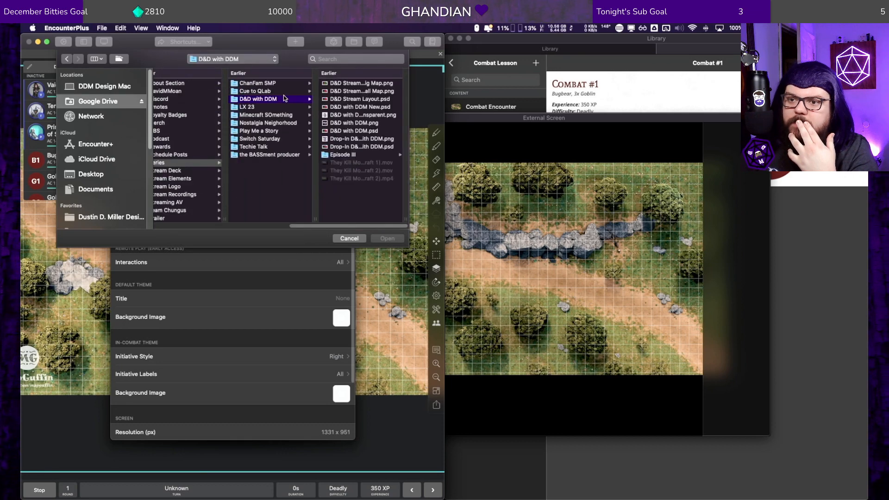
{"action": "left_click", "coordinate": [350, 123]}
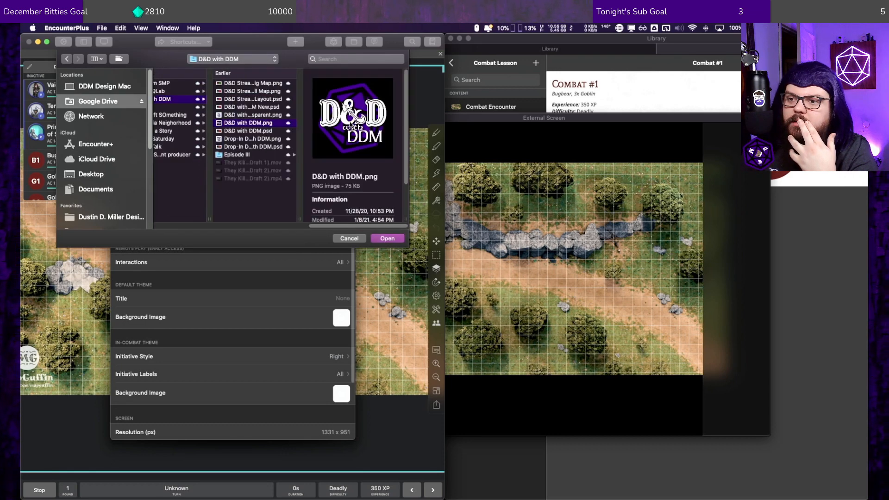
{"action": "double_click", "coordinate": [267, 126]}
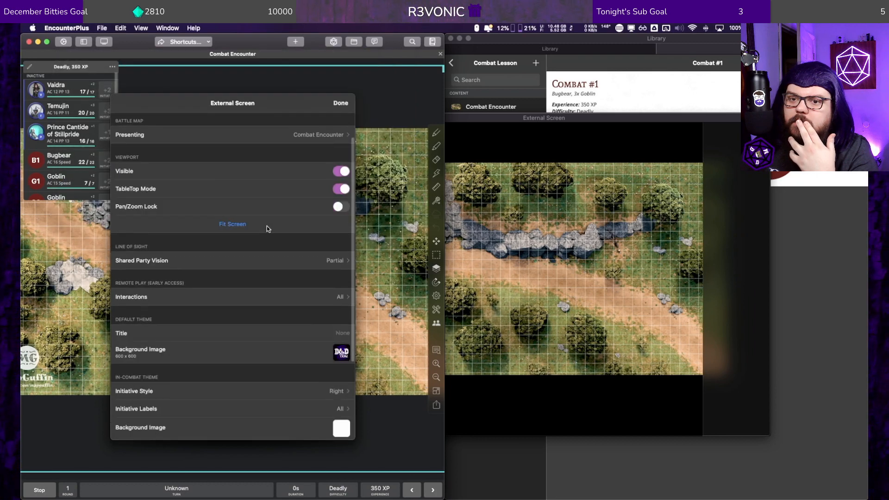
Step: Set the battle map presented on the external screen to None
{"action": "scroll", "coordinate": [266, 226], "scroll_direction": "up", "scroll_amount": 3}
{"action": "left_click", "coordinate": [299, 169]}
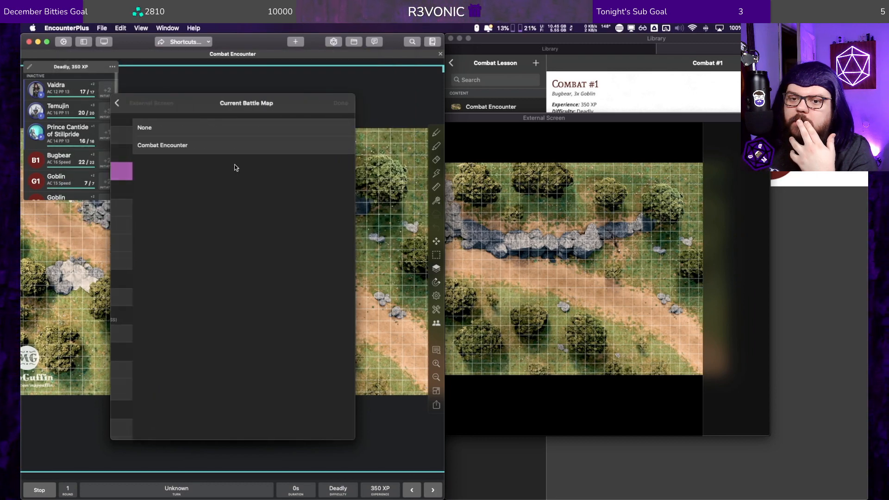
{"action": "left_click", "coordinate": [160, 130]}
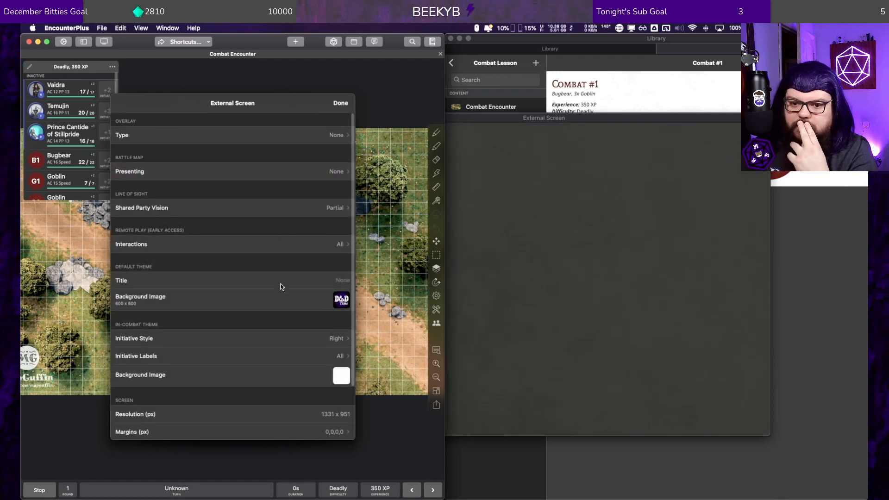
Step: Examine the initiative style options of the in-combat theme
{"action": "scroll", "coordinate": [284, 301], "scroll_direction": "down", "scroll_amount": 2}
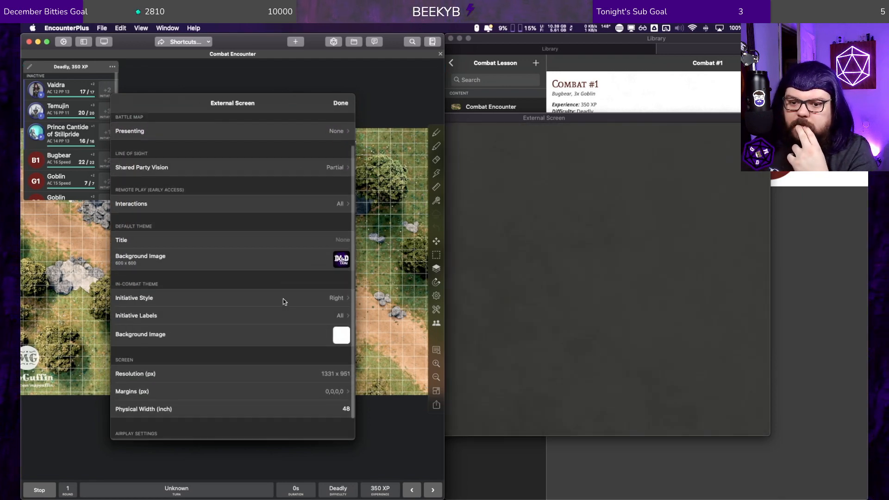
{"action": "left_click", "coordinate": [337, 297]}
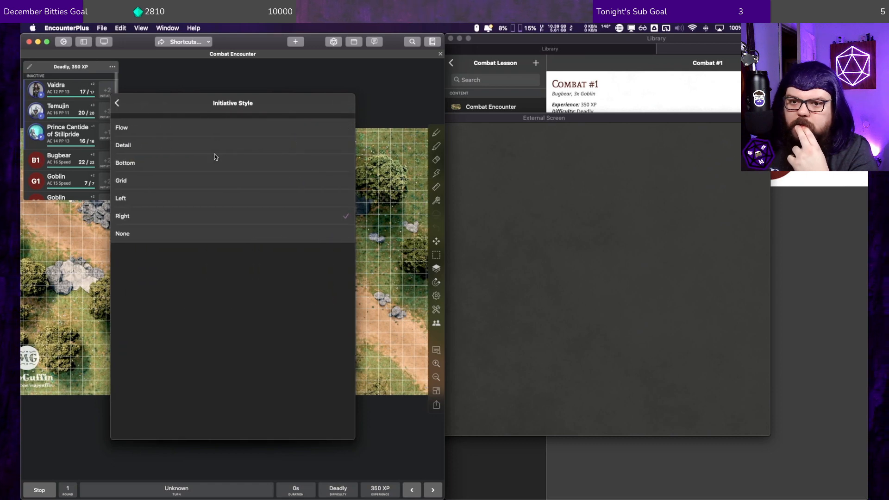
{"action": "left_click", "coordinate": [117, 104]}
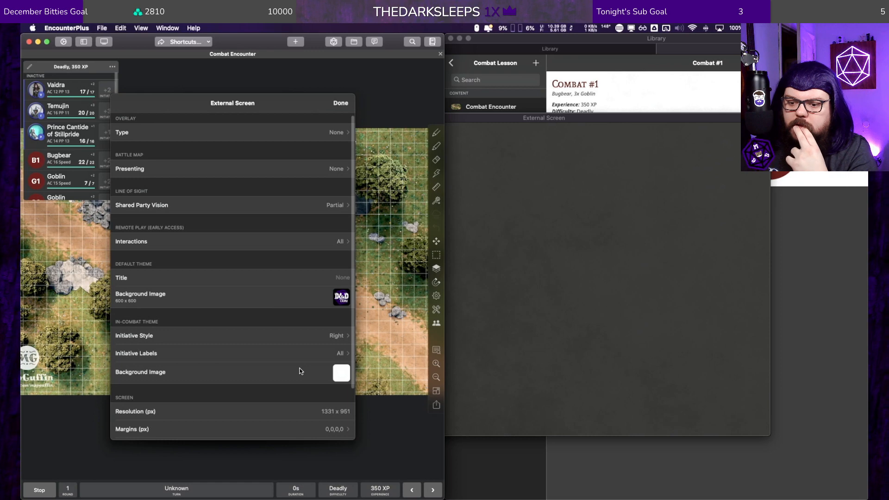
Step: Set the default theme's title to "D&D with DDM"
{"action": "left_click", "coordinate": [337, 277]}
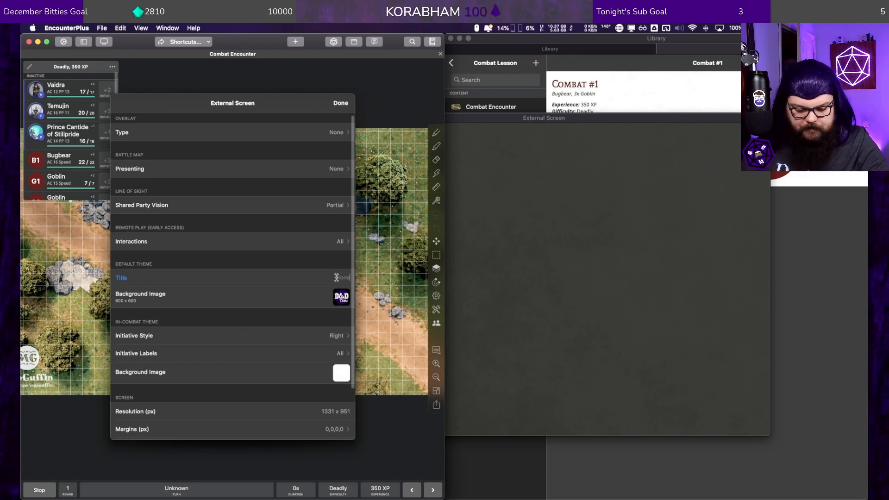
{"action": "type", "text": "D&D with DDM"}
{"action": "key", "text": "Tab"}
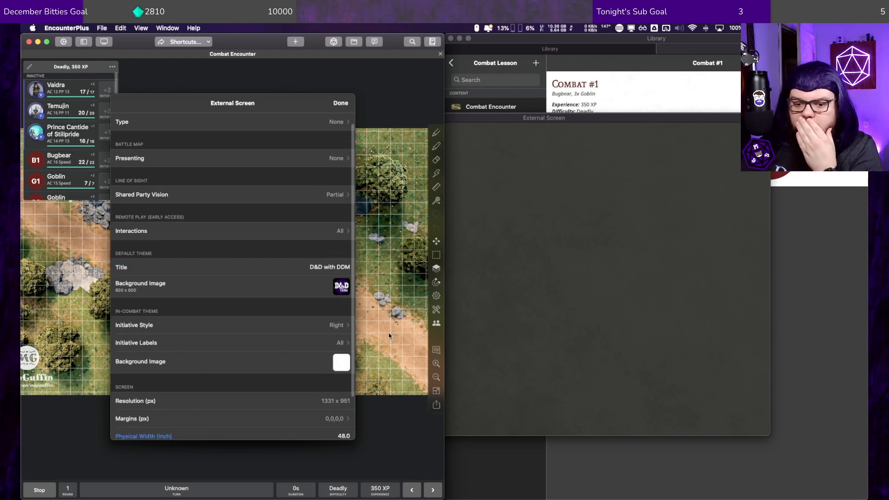
{"action": "scroll", "coordinate": [221, 359], "scroll_direction": "down", "scroll_amount": 3}
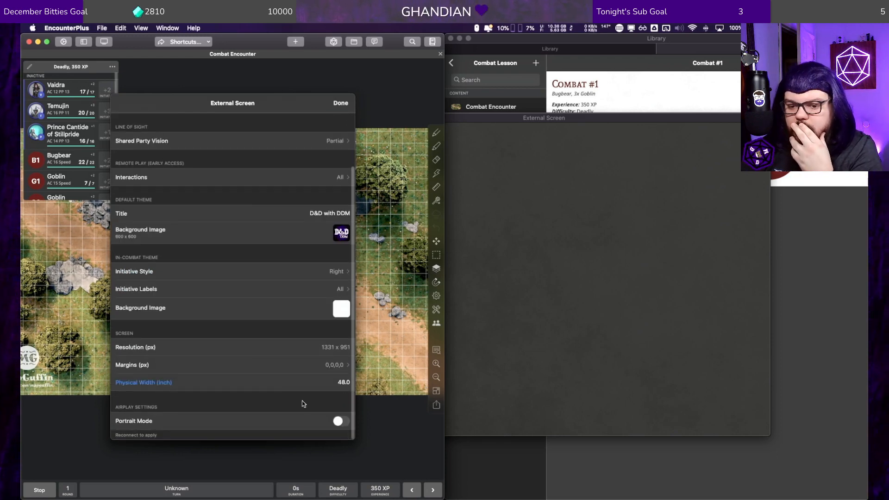
Step: Close the external screen settings, then move the External Screen window higher and enlarge it
{"action": "scroll", "coordinate": [276, 371], "scroll_direction": "up", "scroll_amount": 3}
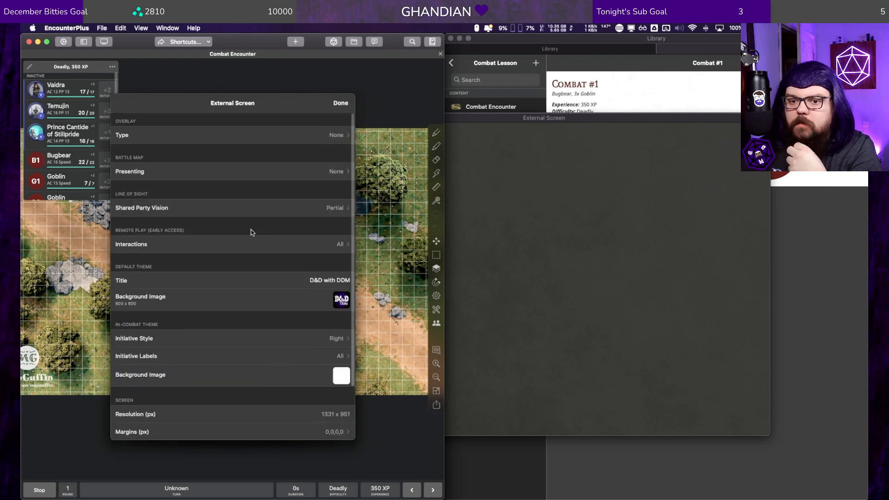
{"action": "left_click", "coordinate": [342, 104]}
{"action": "left_click", "coordinate": [570, 119]}
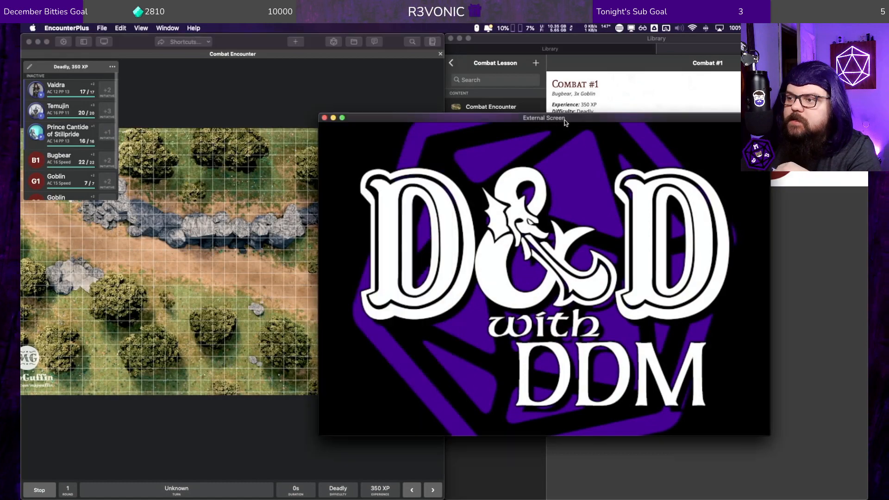
{"action": "left_click_drag", "start_coordinate": [569, 123], "coordinate": [572, 76]}
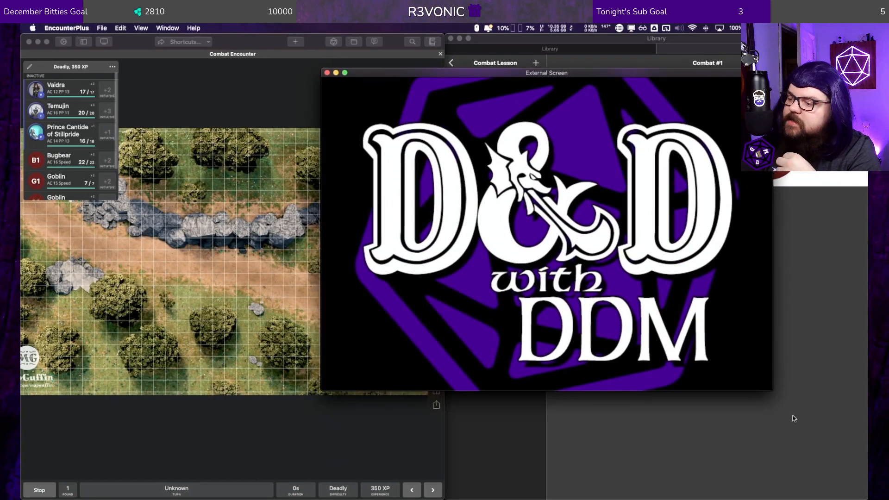
{"action": "left_click_drag", "start_coordinate": [771, 390], "coordinate": [794, 469]}
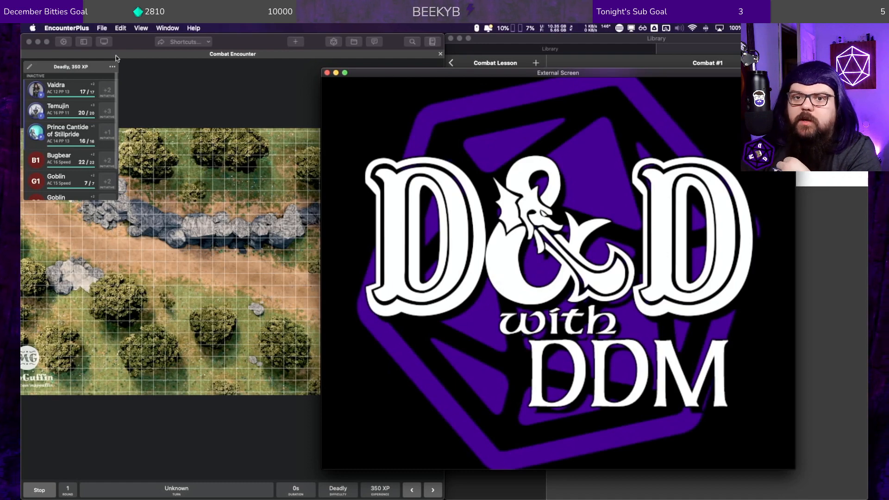
Step: Set the battle map presented on the external screen to Combat Encounter
{"action": "left_click", "coordinate": [100, 29]}
{"action": "left_click", "coordinate": [103, 43]}
{"action": "left_click", "coordinate": [104, 43]}
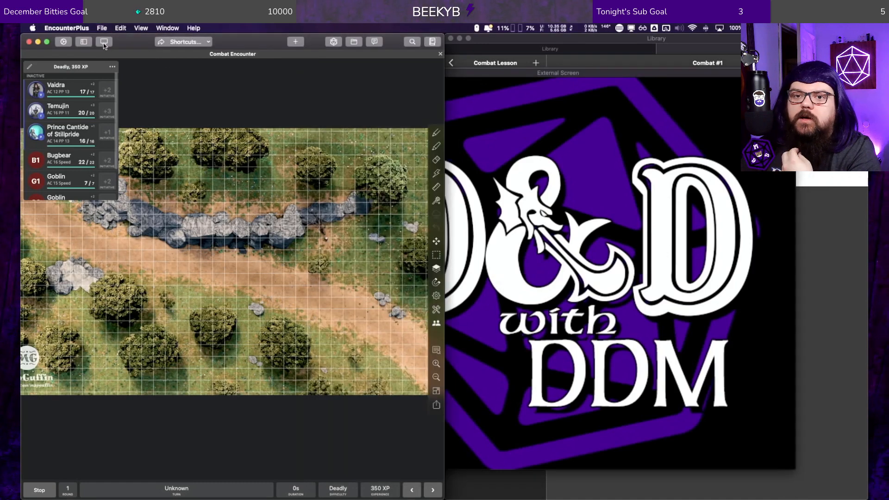
{"action": "left_click", "coordinate": [104, 43]}
{"action": "left_click", "coordinate": [183, 166]}
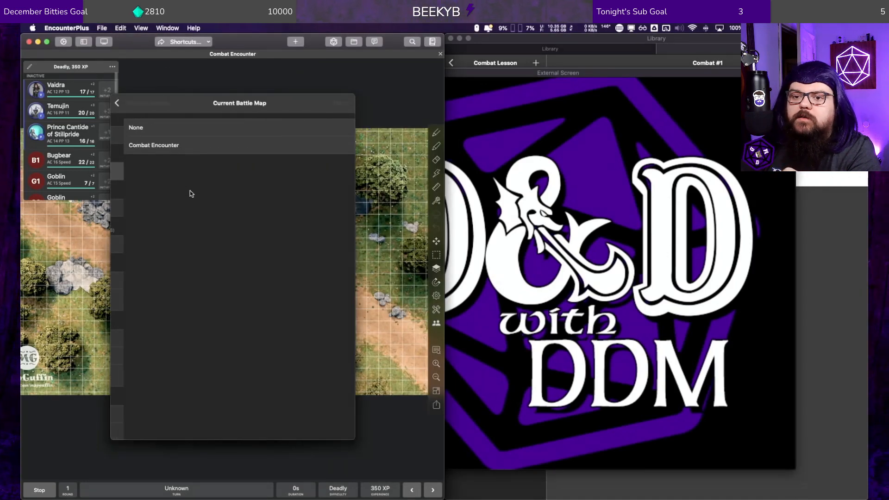
{"action": "left_click", "coordinate": [185, 147]}
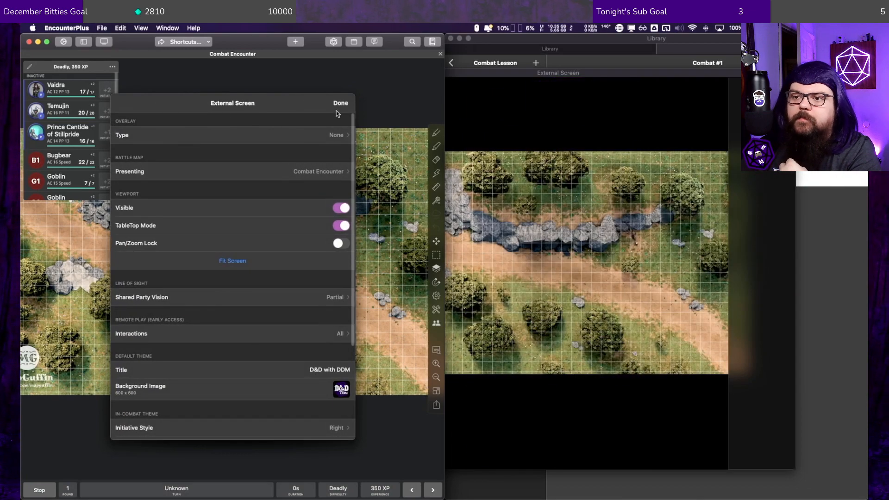
{"action": "left_click", "coordinate": [340, 103]}
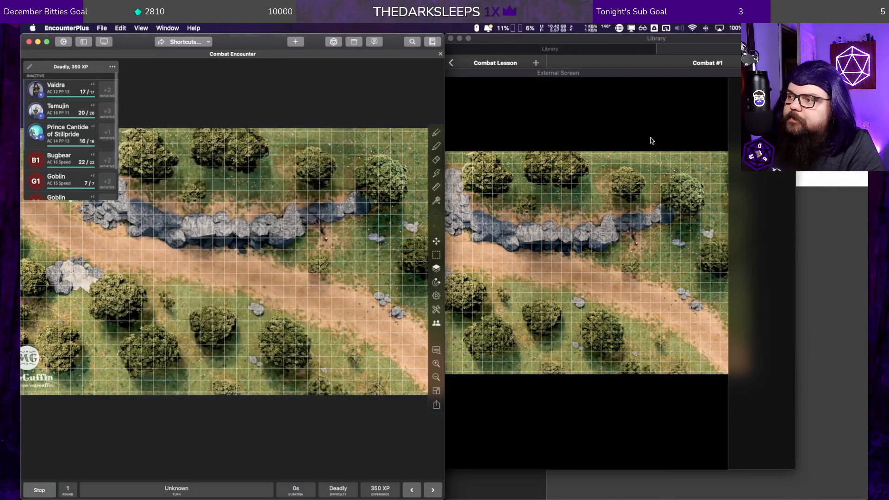
Step: Stop the combat to view the external screen outside combat, then restart it and roll initiative for the inactive creatures
{"action": "left_click", "coordinate": [628, 198]}
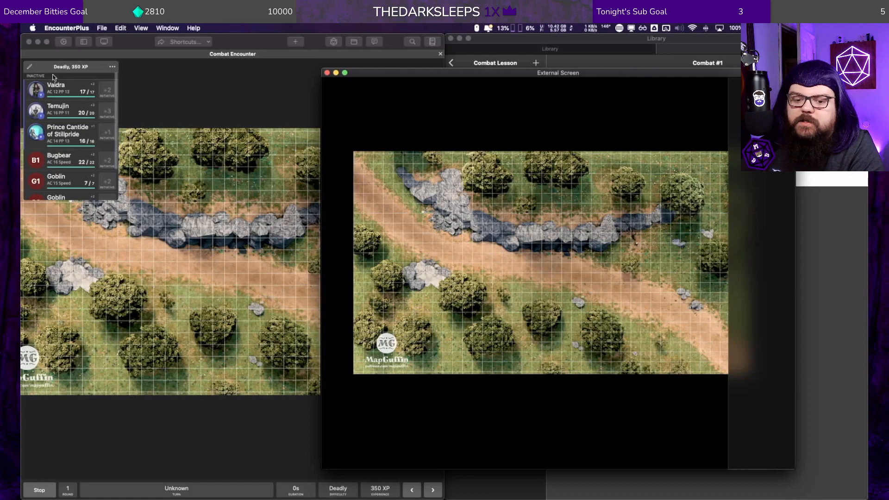
{"action": "left_click", "coordinate": [39, 489]}
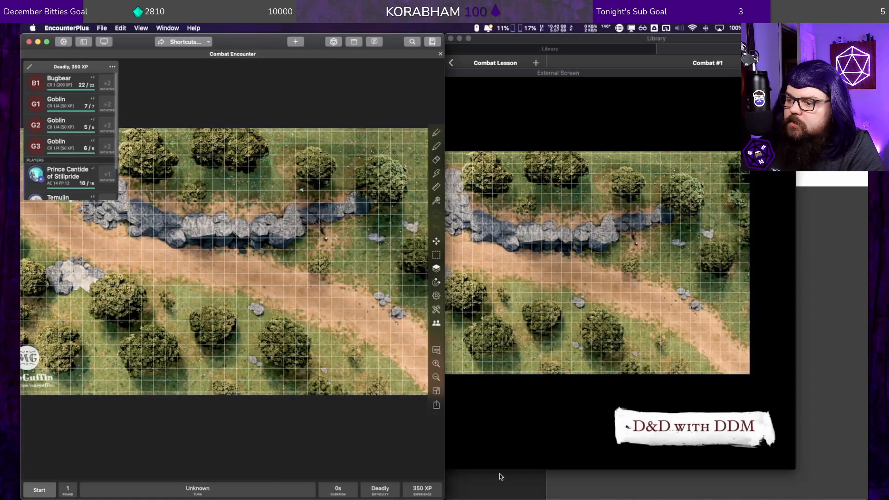
{"action": "left_click", "coordinate": [532, 427]}
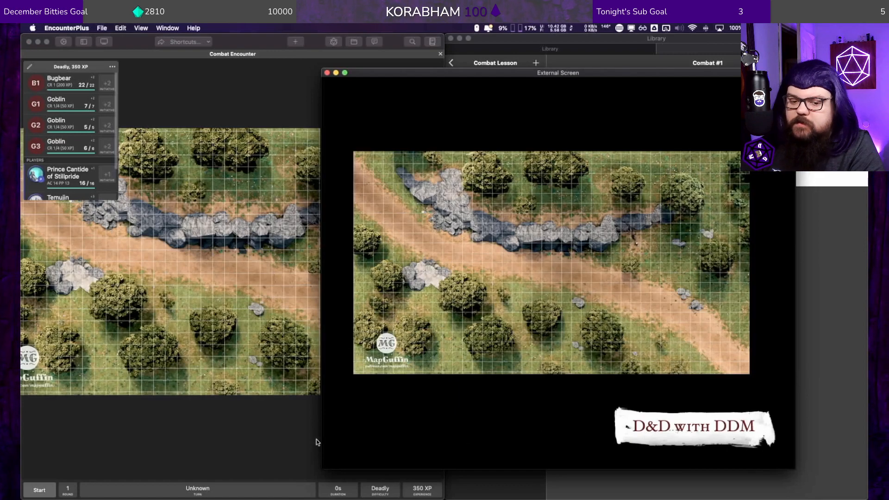
{"action": "left_click", "coordinate": [37, 489]}
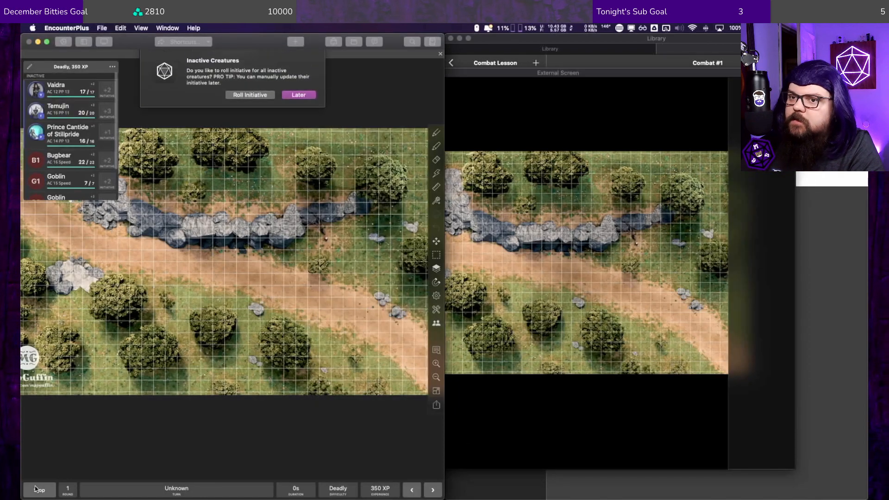
{"action": "key", "text": "Return"}
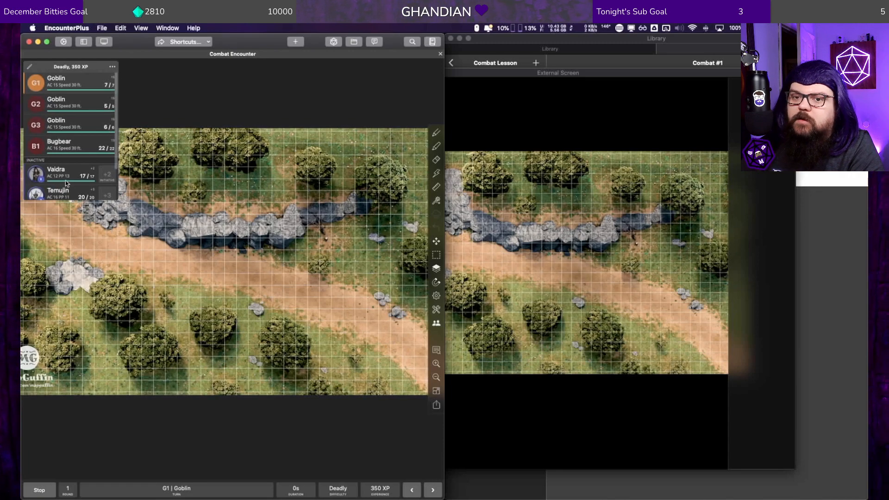
Step: Set Vaidra's initiative to 15 and Temujin's initiative to 5
{"action": "left_click", "coordinate": [107, 178]}
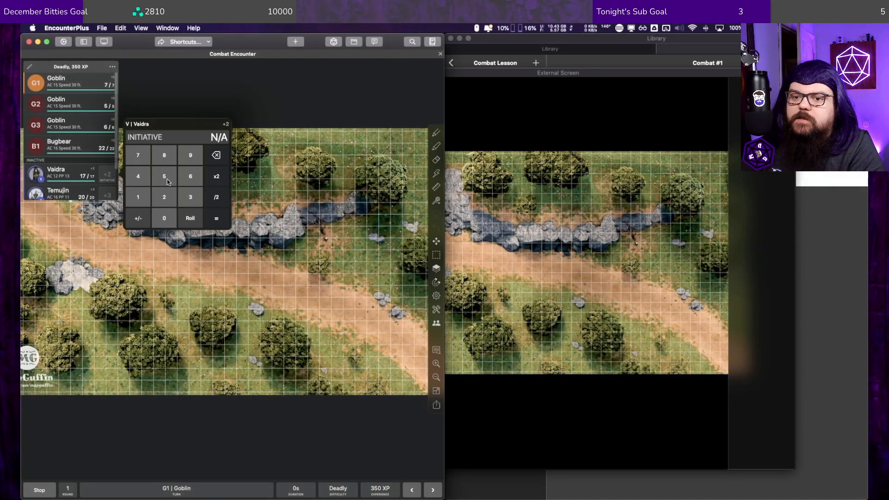
{"action": "left_click", "coordinate": [143, 200]}
{"action": "left_click", "coordinate": [164, 176]}
{"action": "key", "text": "Return"}
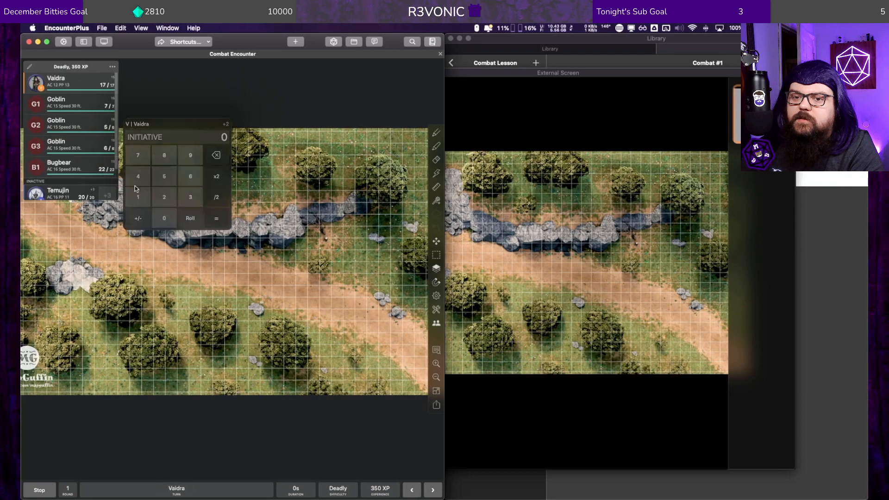
{"action": "left_click", "coordinate": [104, 194]}
{"action": "left_click", "coordinate": [164, 199]}
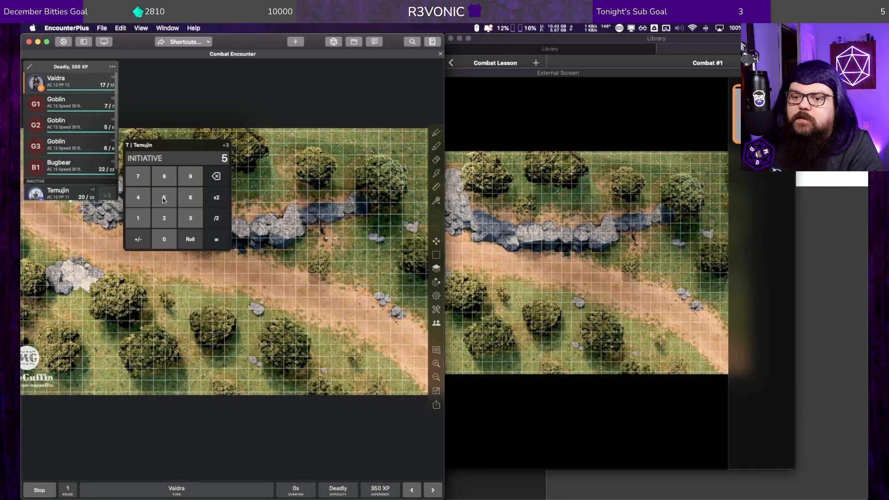
{"action": "left_click", "coordinate": [216, 239]}
Step: Set Prince Cantide of Stillpride's initiative to 20
{"action": "scroll", "coordinate": [87, 159], "scroll_direction": "down", "scroll_amount": 3}
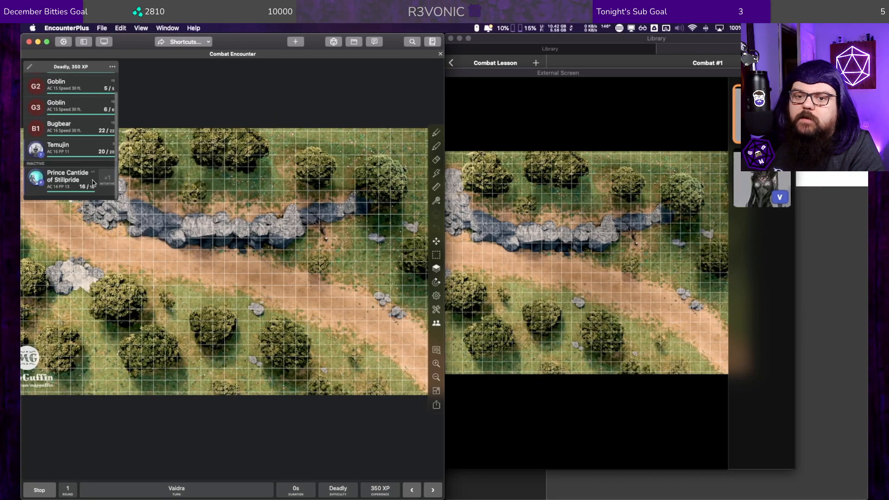
{"action": "left_click", "coordinate": [108, 175]}
{"action": "left_click", "coordinate": [164, 204]}
{"action": "left_click", "coordinate": [164, 225]}
{"action": "left_click", "coordinate": [216, 227]}
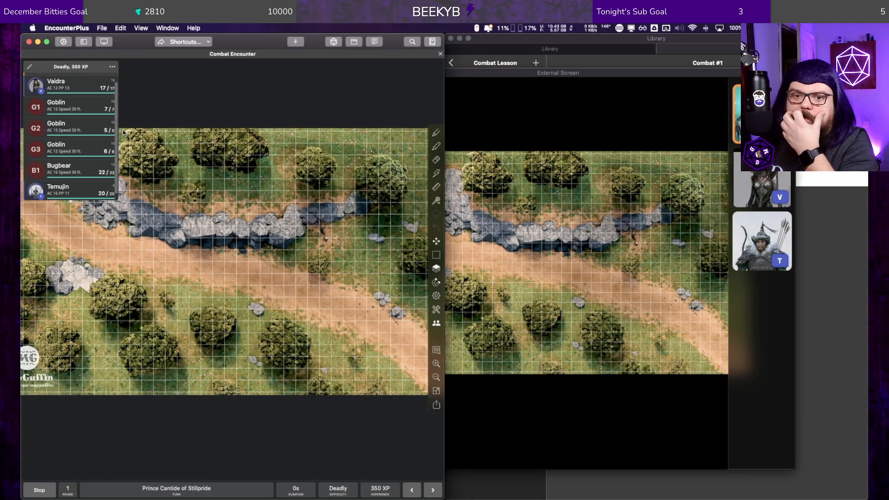
Step: Unhide the Bugbear B1 so that players can see it on the external screen
{"action": "right_click", "coordinate": [40, 170]}
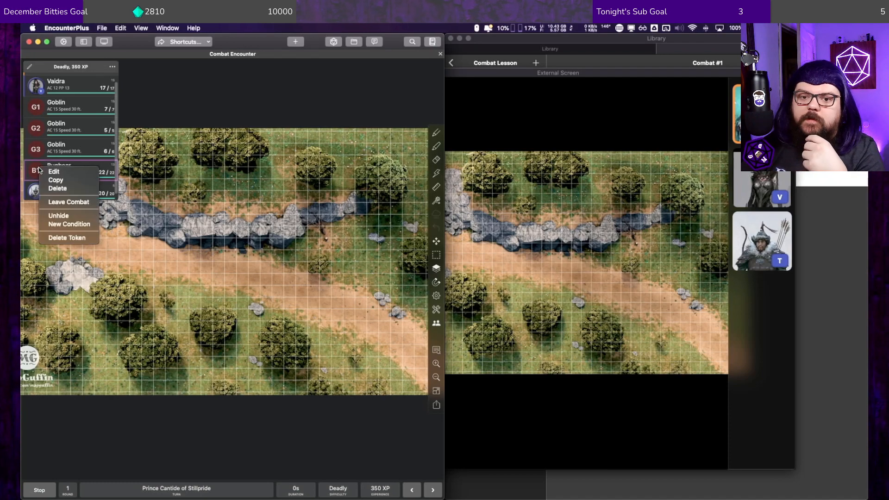
{"action": "left_click", "coordinate": [57, 214]}
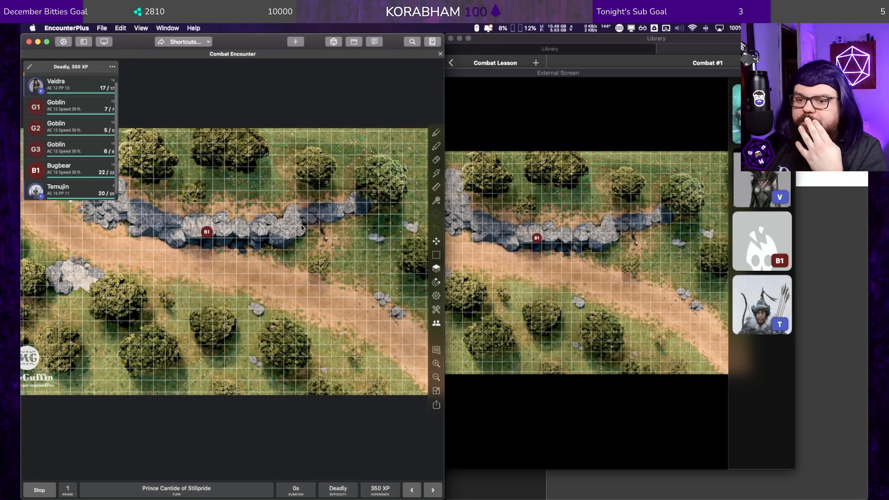
{"action": "right_click", "coordinate": [38, 172]}
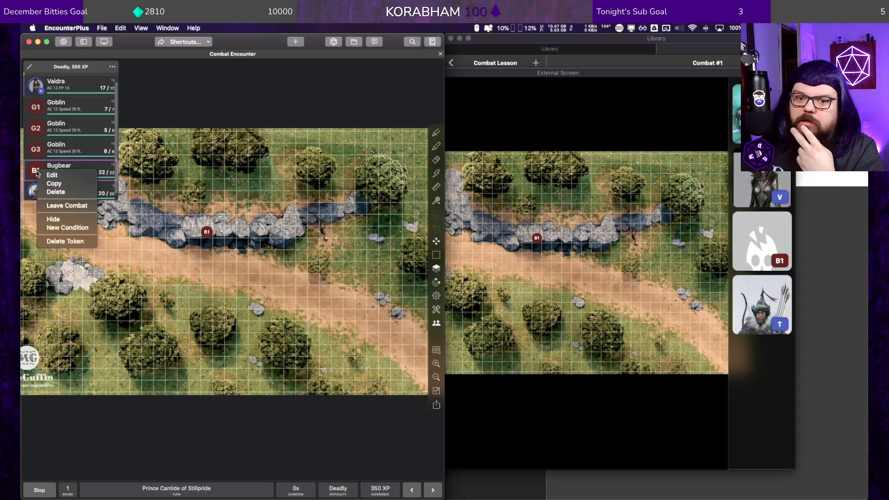
Step: Unhide the three goblins G3, G2 and G1 in the running combat
{"action": "right_click", "coordinate": [42, 146]}
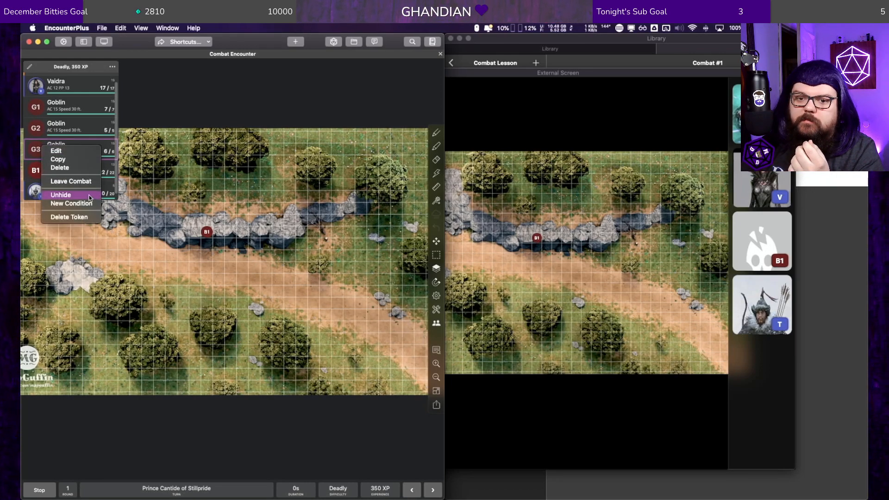
{"action": "left_click", "coordinate": [90, 195]}
{"action": "right_click", "coordinate": [41, 133]}
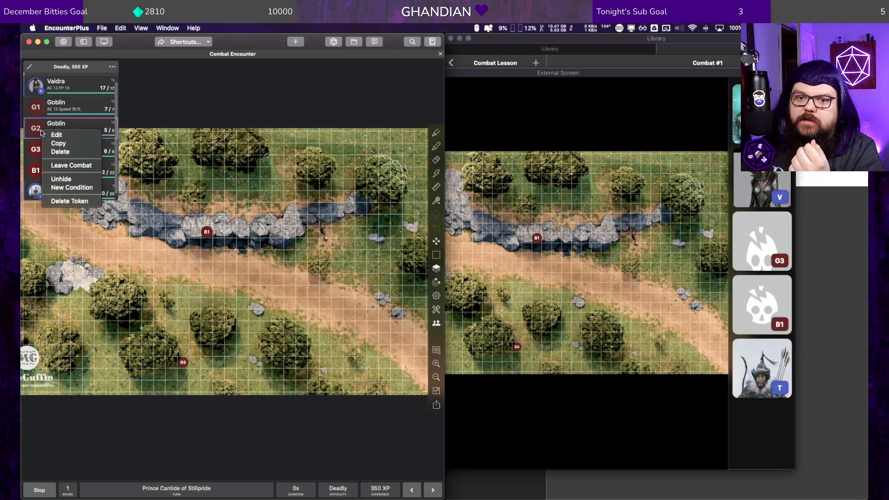
{"action": "left_click", "coordinate": [83, 182]}
{"action": "right_click", "coordinate": [33, 103]}
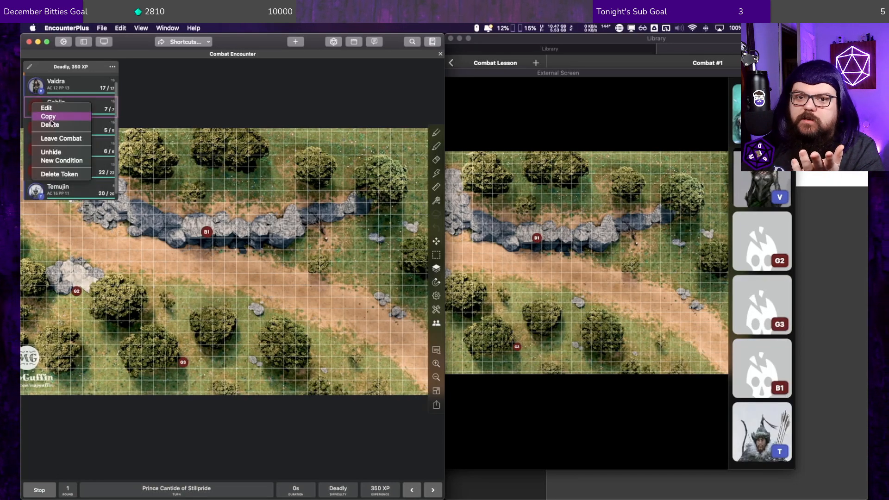
{"action": "left_click", "coordinate": [66, 151]}
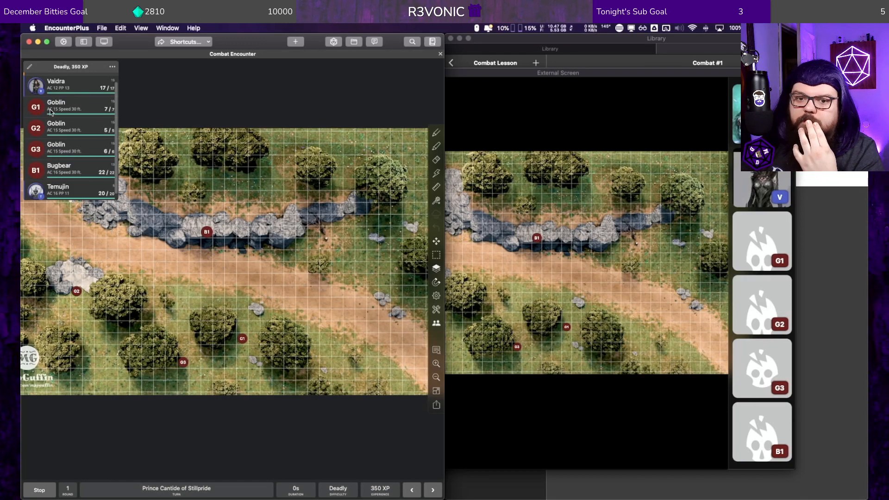
Step: Place the Vaidra, Prince Cantide of Stillpride and Temujin tokens close together on the dirt road at the middle of the map
{"action": "left_click_drag", "start_coordinate": [39, 84], "coordinate": [231, 267]}
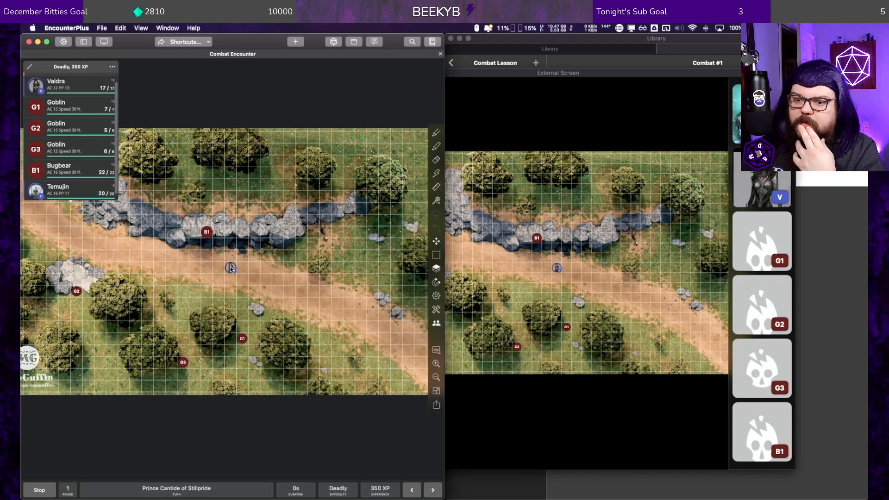
{"action": "scroll", "coordinate": [63, 171], "scroll_direction": "up", "scroll_amount": 2}
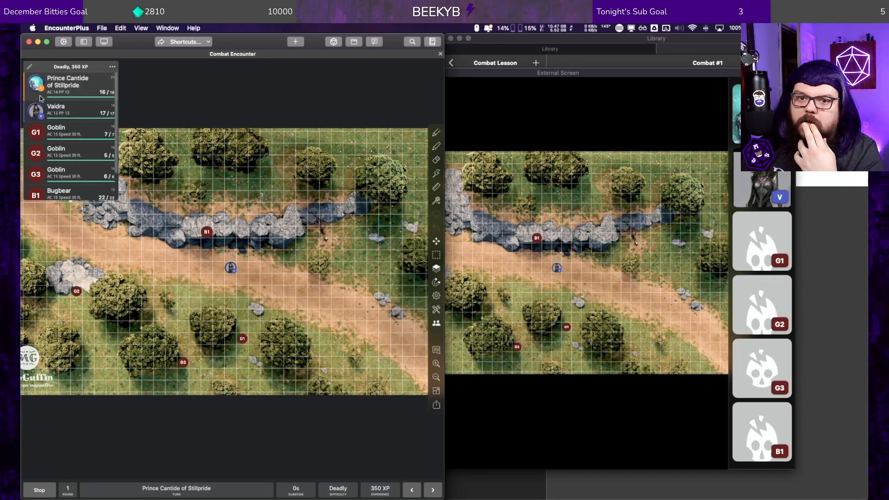
{"action": "left_click_drag", "start_coordinate": [46, 85], "coordinate": [242, 279]}
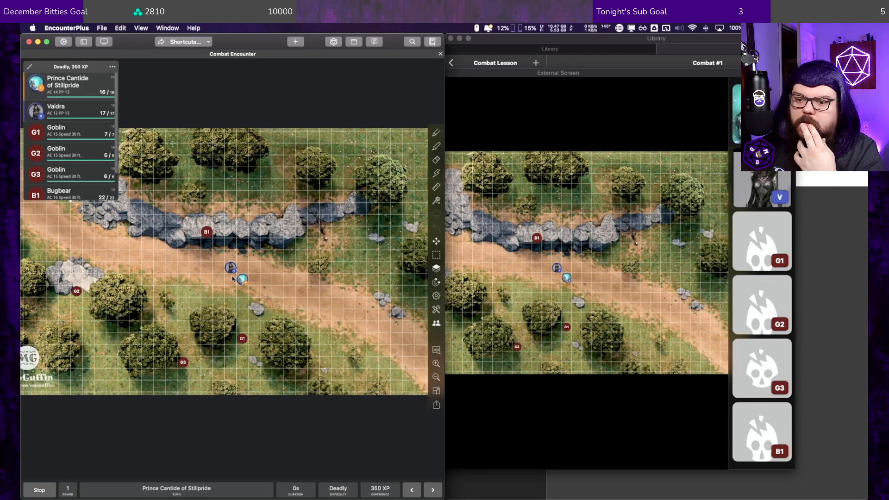
{"action": "scroll", "coordinate": [68, 174], "scroll_direction": "down", "scroll_amount": 2}
{"action": "left_click_drag", "start_coordinate": [36, 187], "coordinate": [218, 294]}
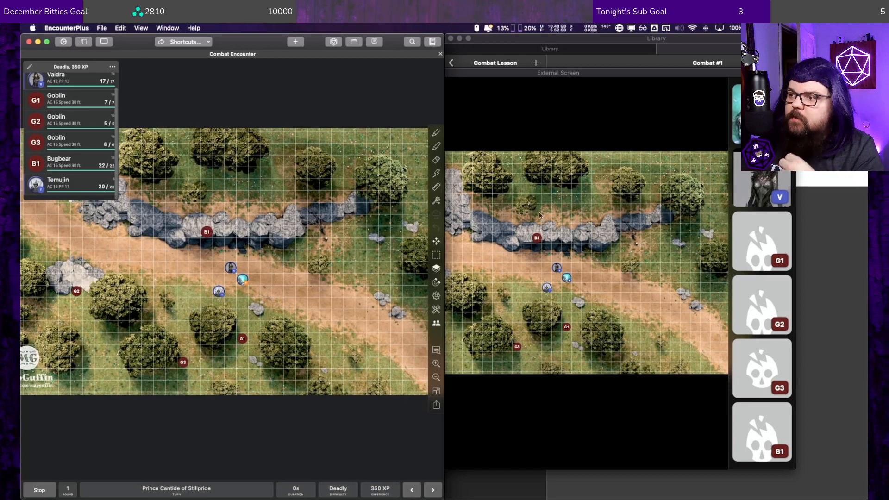
Step: Bring the External Screen window to the front and shift it slightly up and to the right
{"action": "left_click", "coordinate": [585, 75]}
{"action": "left_click_drag", "start_coordinate": [594, 74], "coordinate": [635, 58]}
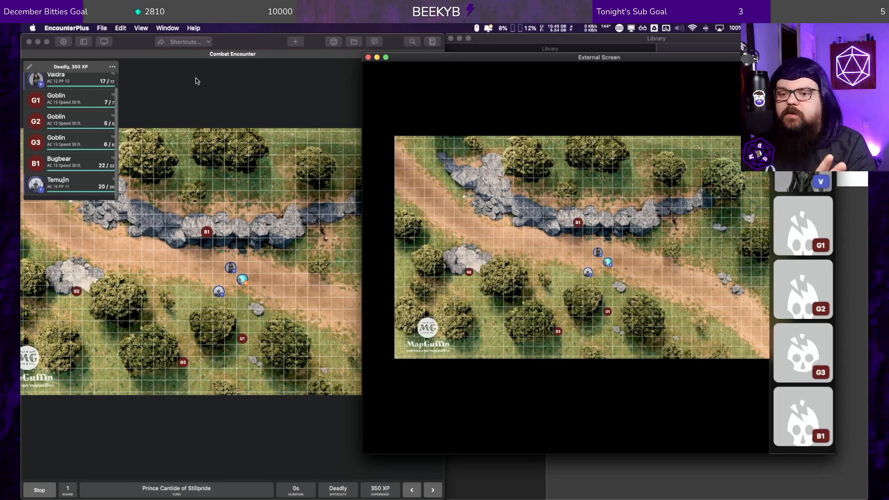
{"action": "scroll", "coordinate": [25, 159], "scroll_direction": "up", "scroll_amount": 2}
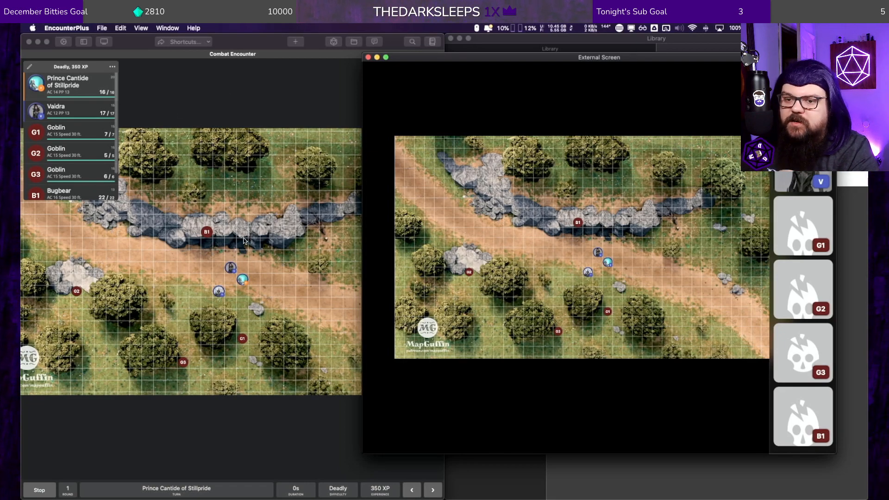
Step: Reset the movement path of Prince Cantide of Stillpride's token on the map
{"action": "left_click", "coordinate": [242, 279]}
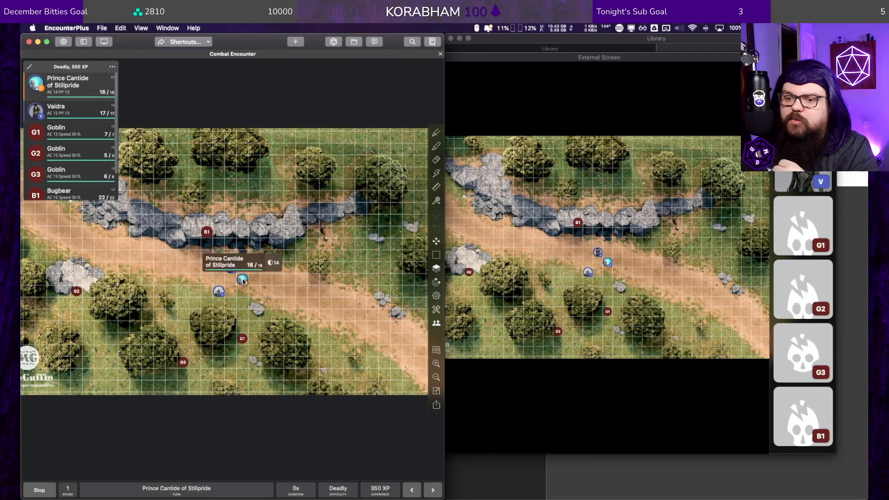
{"action": "mouse_move", "coordinate": [243, 279]}
{"action": "left_mouse_down"}
{"action": "mouse_move", "coordinate": [43, 236]}
{"action": "mouse_move", "coordinate": [245, 281]}
{"action": "left_mouse_up"}
{"action": "right_click", "coordinate": [245, 281]}
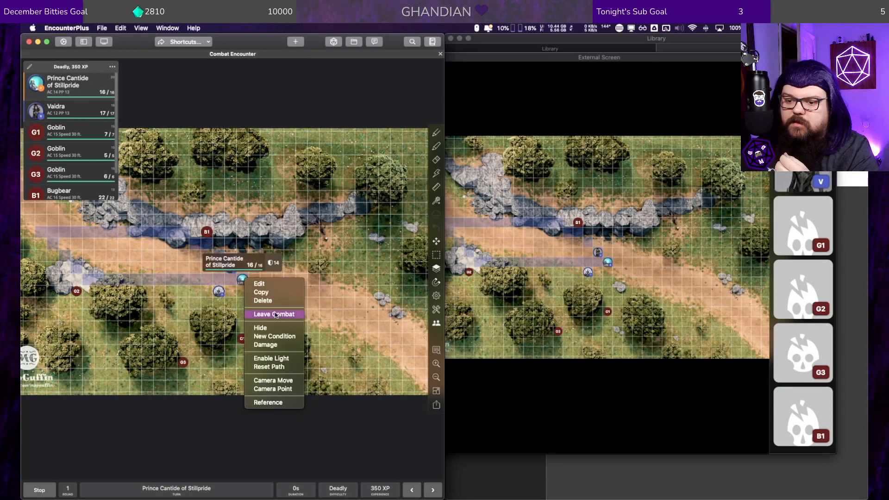
{"action": "left_click", "coordinate": [285, 368]}
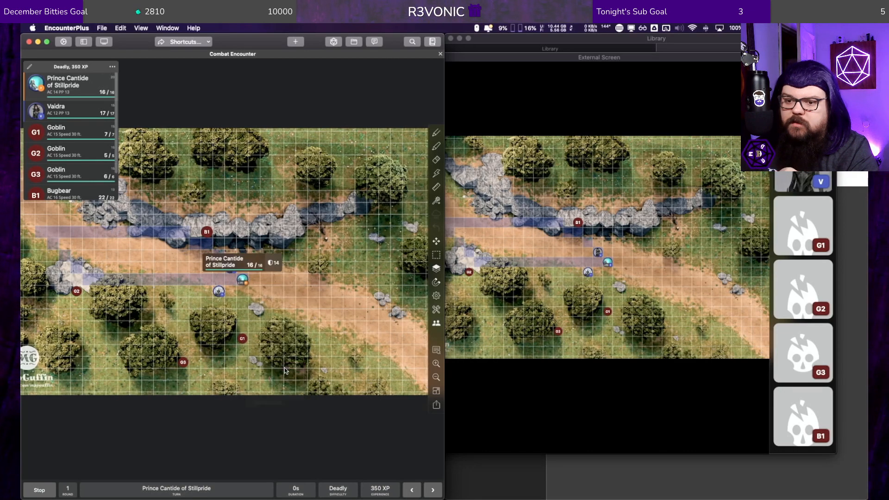
Step: Move Prince Cantide of Stillpride's token about six squares west along the dirt road
{"action": "right_click", "coordinate": [245, 281]}
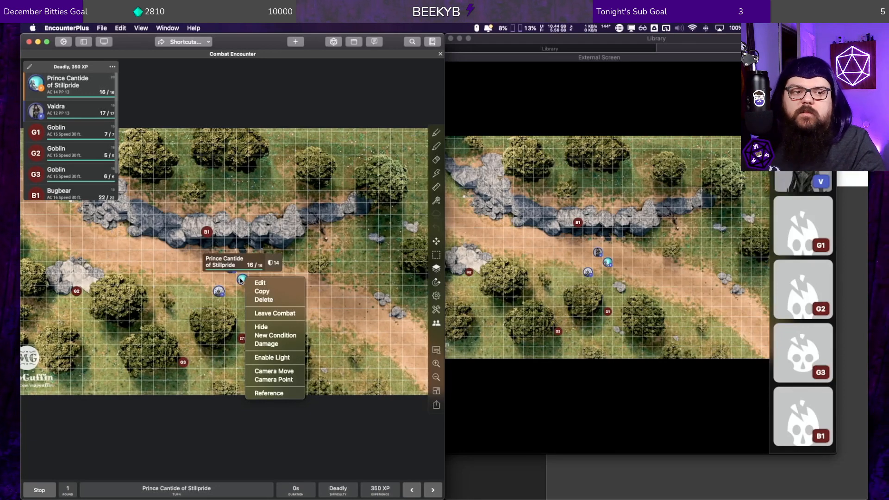
{"action": "left_click", "coordinate": [242, 279]}
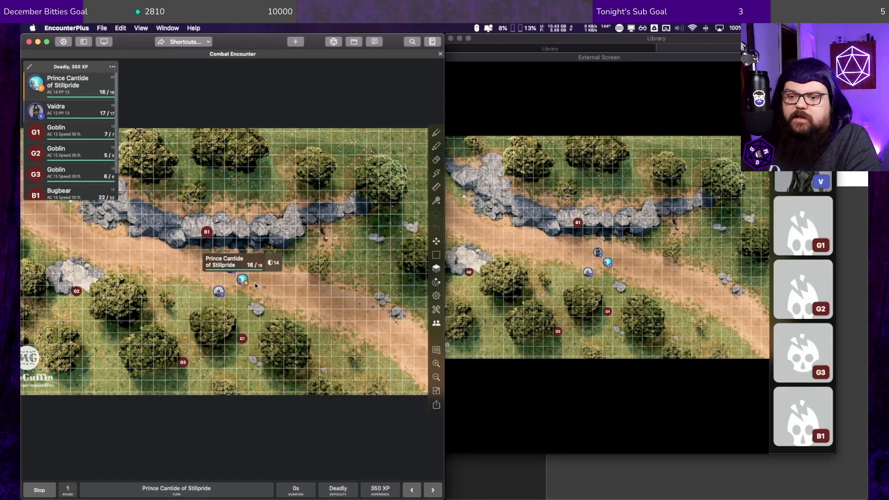
{"action": "left_click_drag", "start_coordinate": [242, 279], "coordinate": [171, 281]}
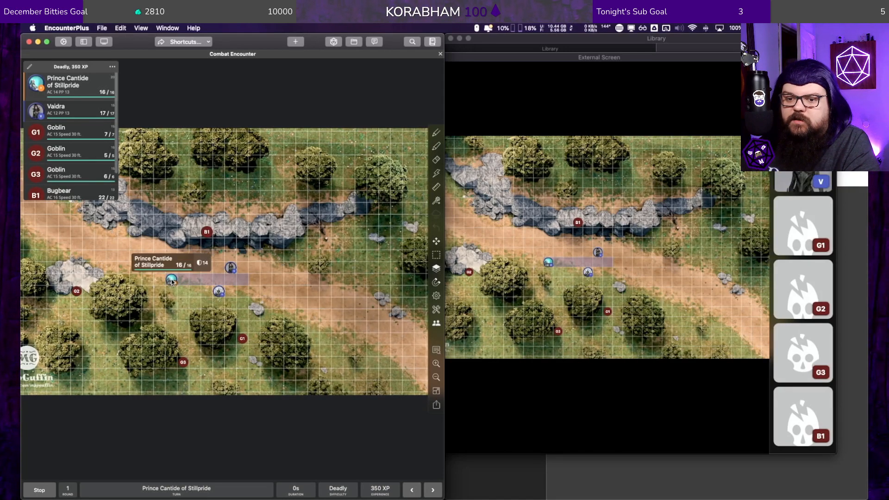
Step: Add a Charmed condition to Bugbear B1, with Prince Cantide of Stillpride as the source
{"action": "right_click", "coordinate": [207, 230]}
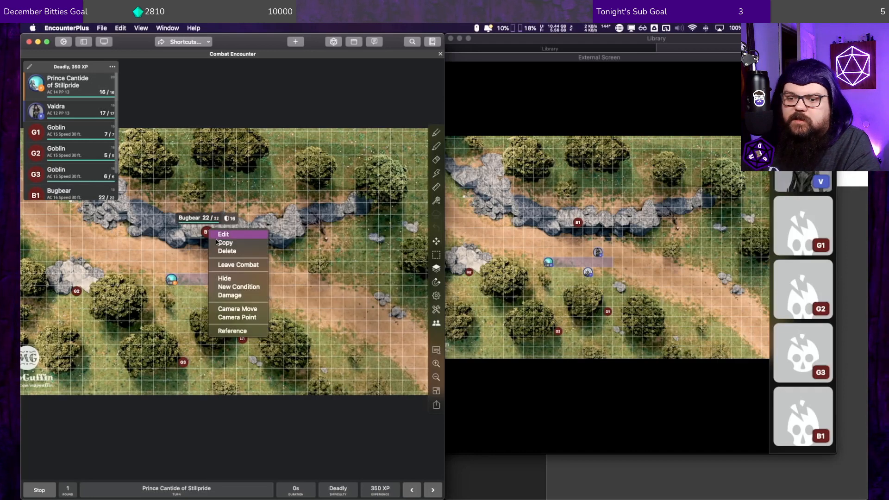
{"action": "left_click", "coordinate": [241, 290]}
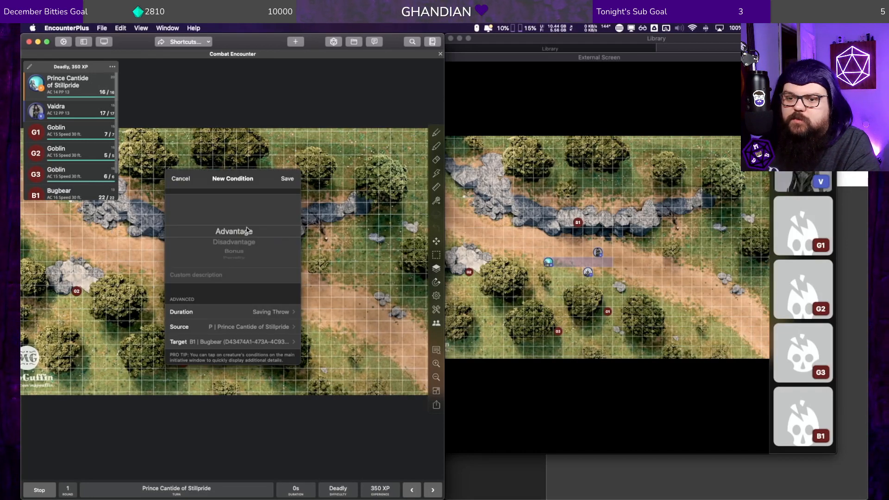
{"action": "scroll", "coordinate": [246, 243], "scroll_direction": "down", "scroll_amount": 5}
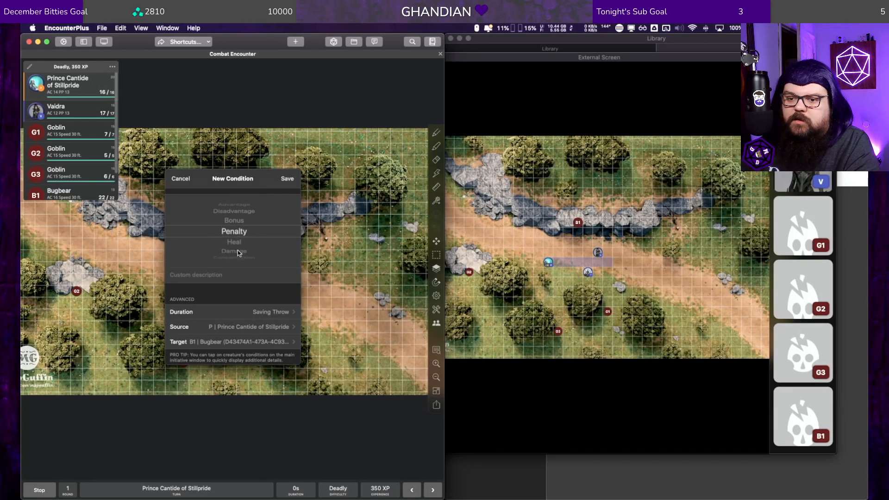
{"action": "scroll", "coordinate": [242, 224], "scroll_direction": "down", "scroll_amount": 3}
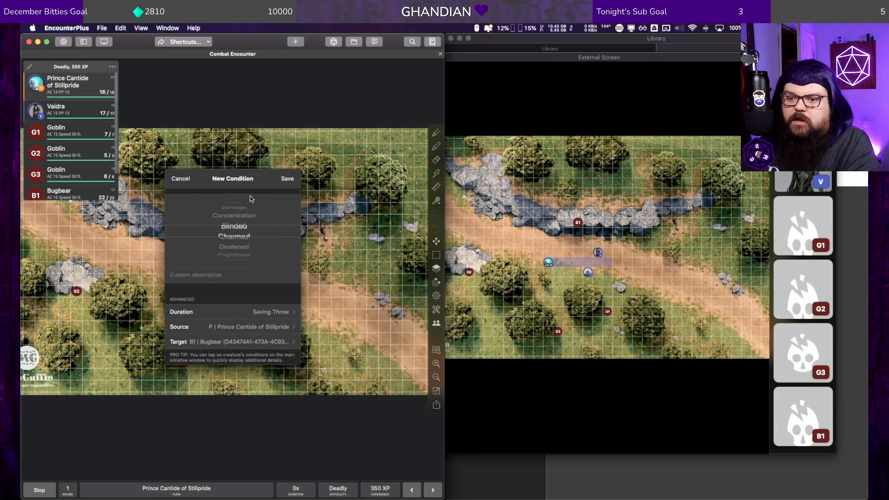
{"action": "left_click", "coordinate": [287, 179]}
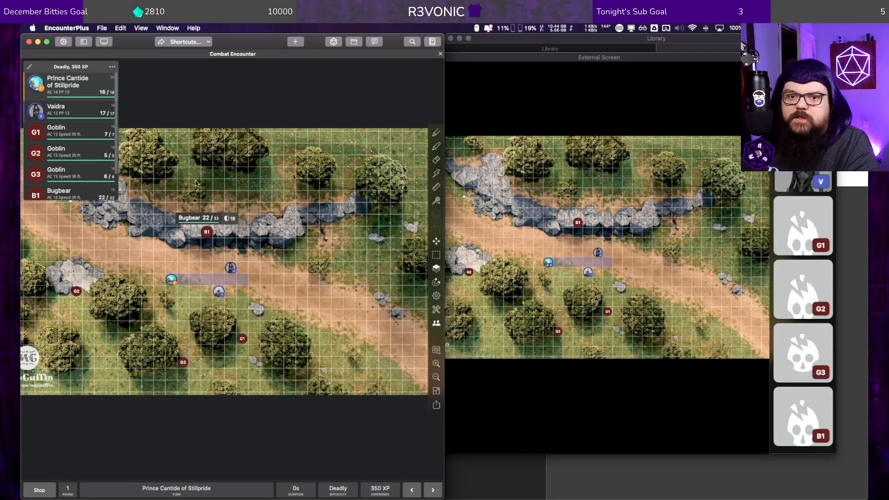
Step: View the Bugbear's stat block from the initiative list, close it, and bring the External Screen window to the front
{"action": "left_click", "coordinate": [41, 194]}
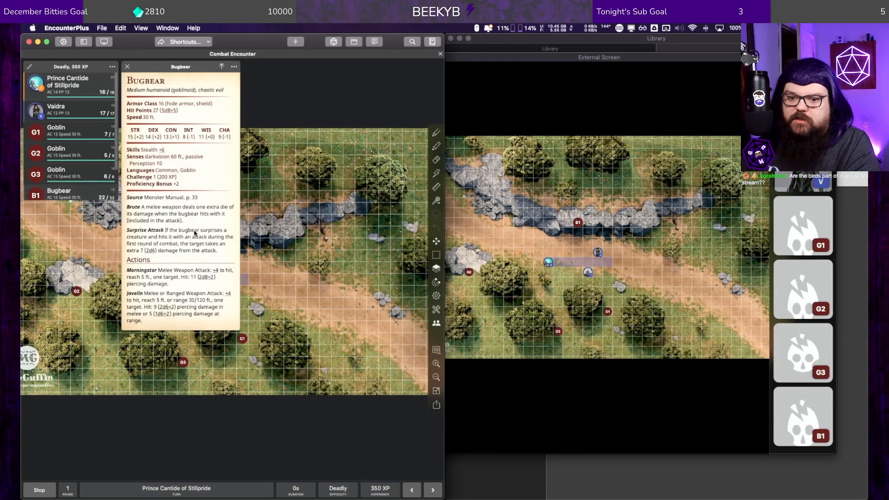
{"action": "left_click", "coordinate": [272, 217]}
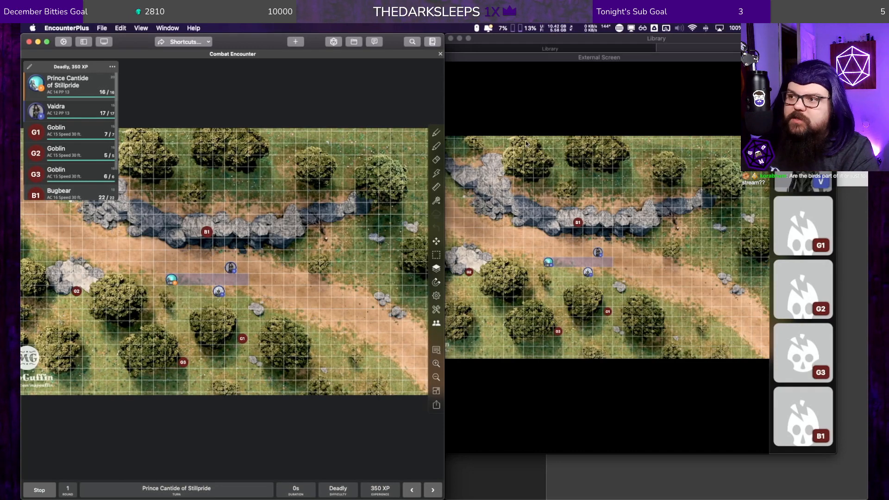
{"action": "left_click", "coordinate": [538, 118]}
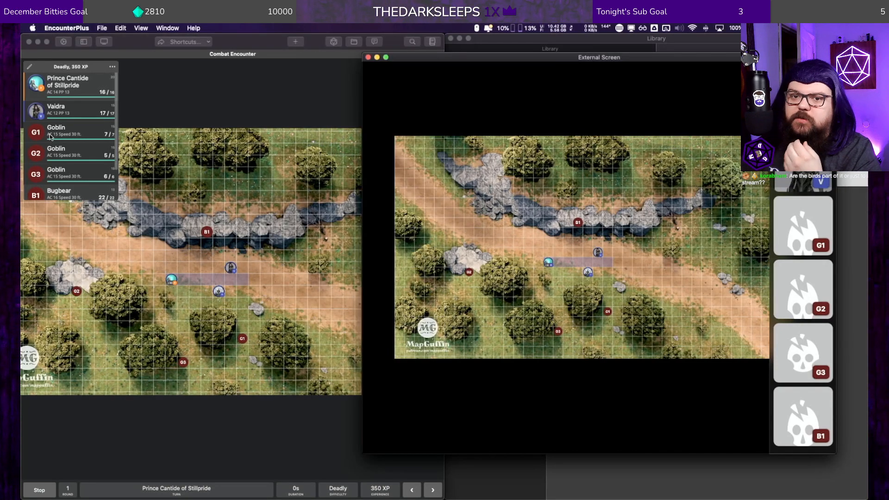
Step: Stop the running combat and set the battle map presented on the external screen to None
{"action": "left_click", "coordinate": [39, 490]}
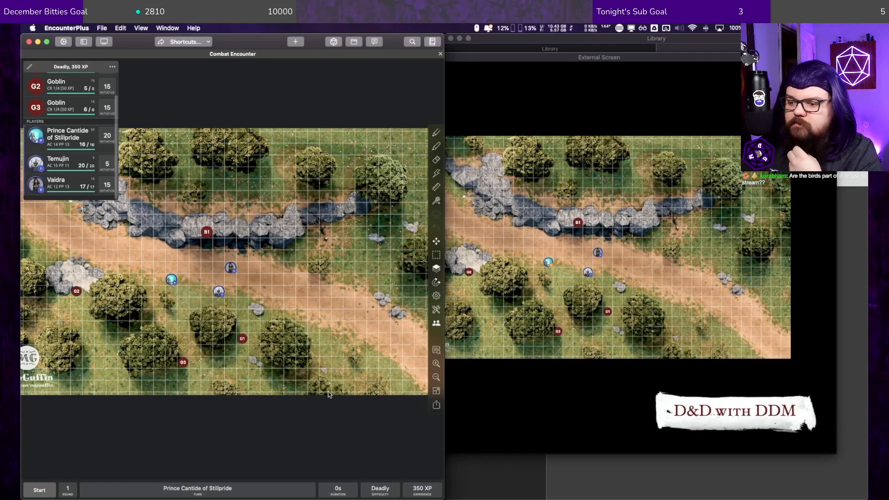
{"action": "left_click", "coordinate": [104, 42]}
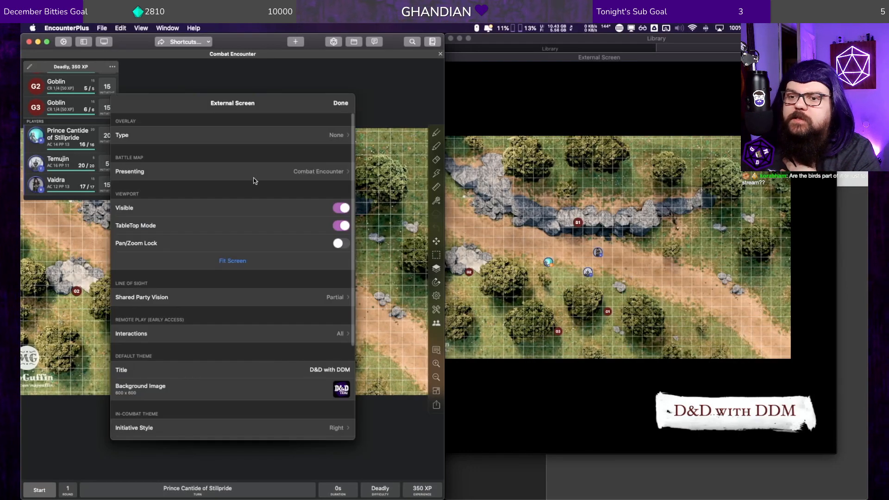
{"action": "left_click", "coordinate": [254, 179]}
{"action": "left_click", "coordinate": [206, 122]}
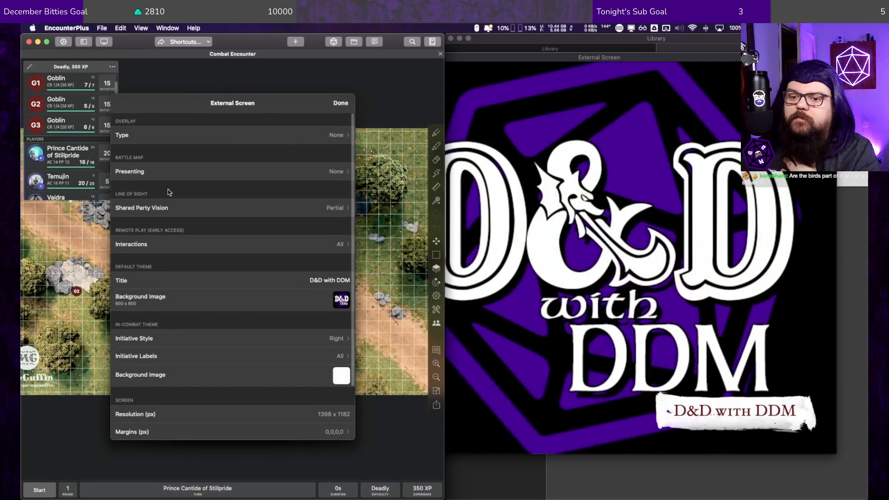
Step: Replace the external screen's default theme background with DustRyD Wallpaper.png from the Stream Logo/DustRyD folder on Google Drive
{"action": "left_click", "coordinate": [314, 296]}
{"action": "left_click", "coordinate": [313, 296]}
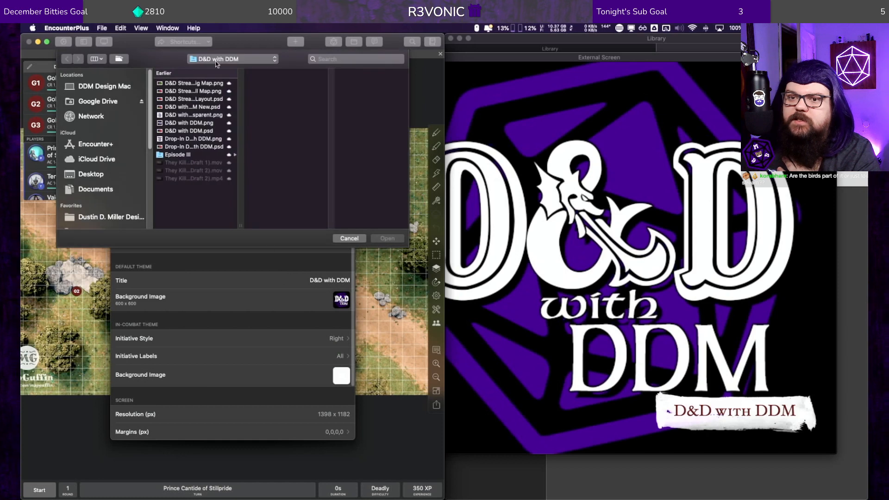
{"action": "left_click", "coordinate": [220, 60]}
{"action": "left_click", "coordinate": [224, 65]}
{"action": "left_click", "coordinate": [224, 62]}
{"action": "left_click", "coordinate": [376, 195]}
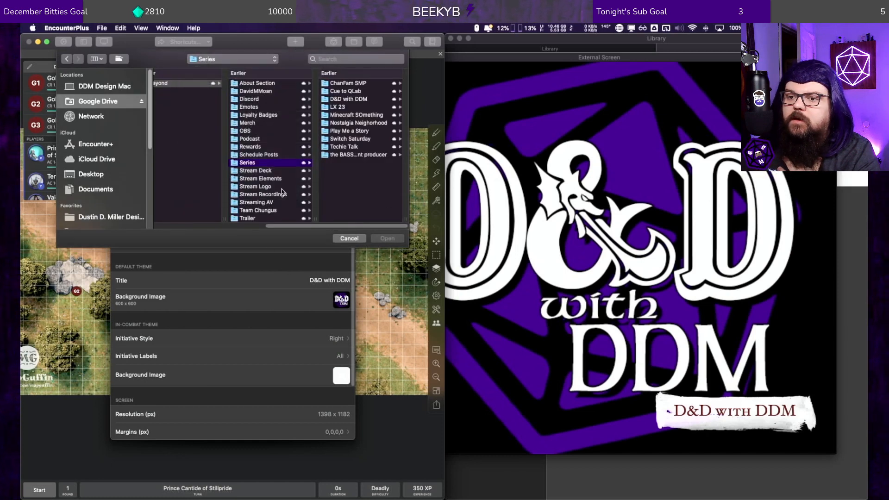
{"action": "left_click", "coordinate": [273, 186]}
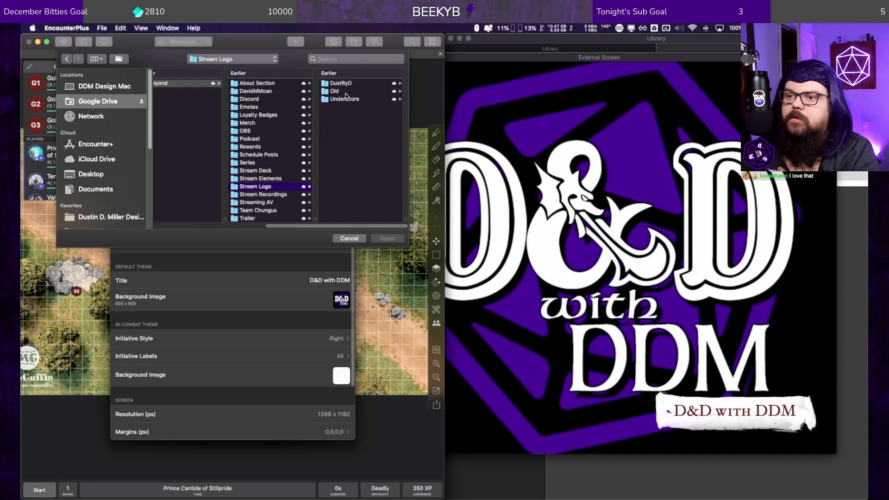
{"action": "left_click", "coordinate": [344, 84]}
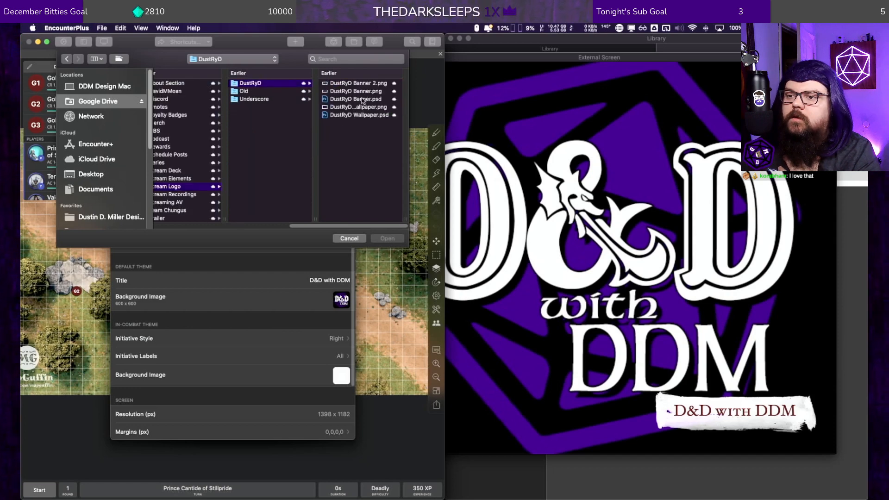
{"action": "left_click", "coordinate": [361, 116]}
{"action": "left_click", "coordinate": [273, 108]}
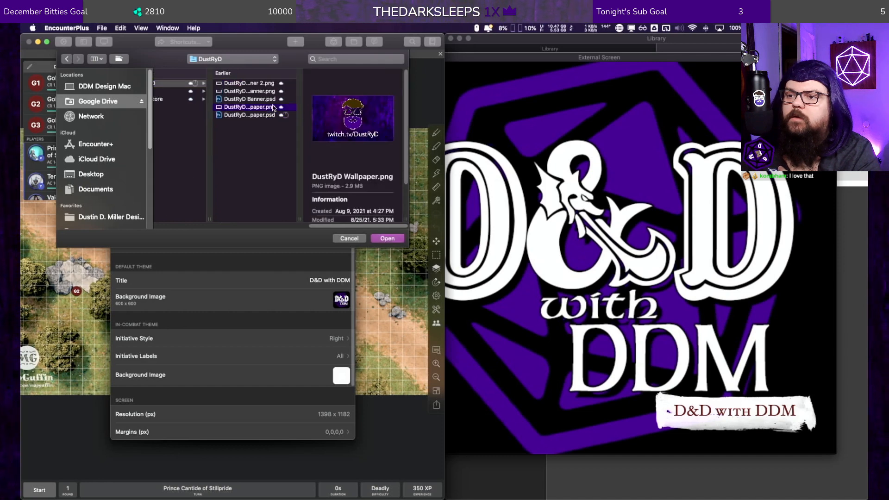
{"action": "left_click", "coordinate": [384, 238]}
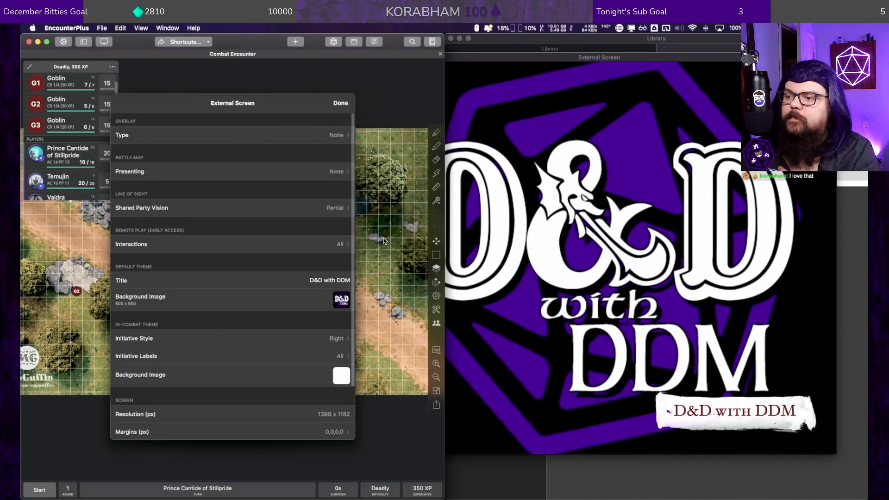
{"action": "left_click", "coordinate": [340, 104]}
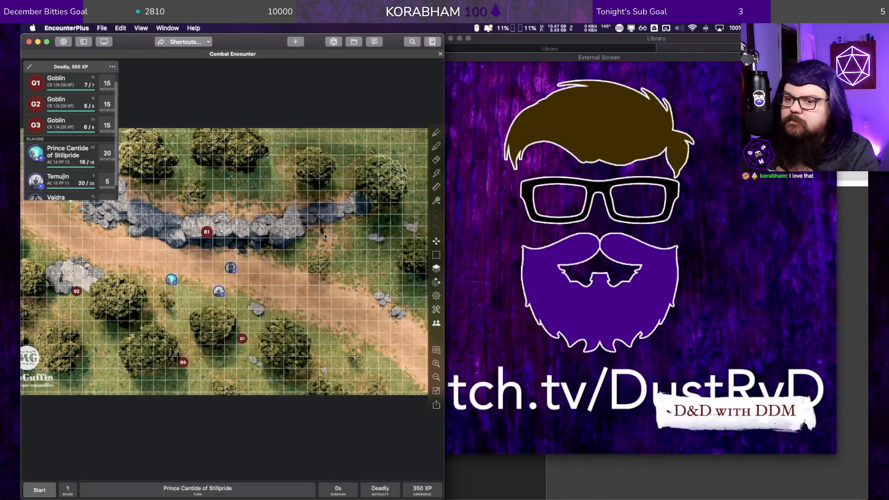
Step: Set the external screen's in-combat initiative style to Bottom
{"action": "left_click", "coordinate": [102, 41]}
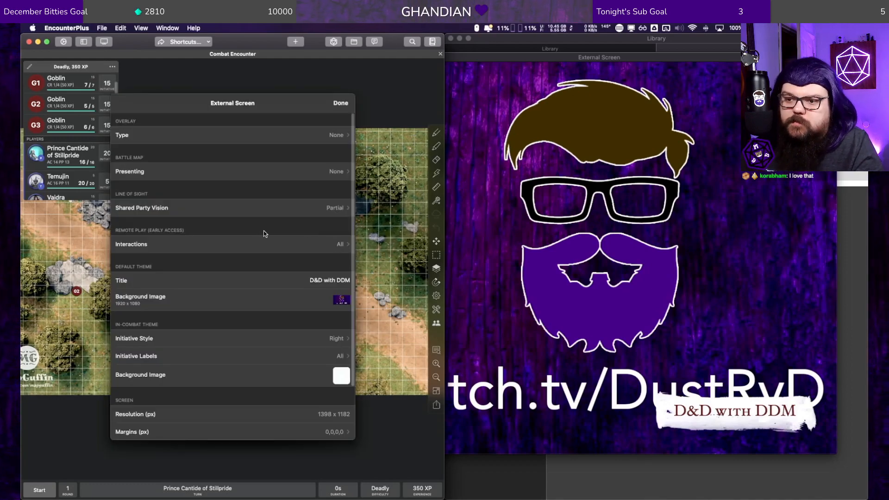
{"action": "scroll", "coordinate": [264, 234], "scroll_direction": "down", "scroll_amount": 3}
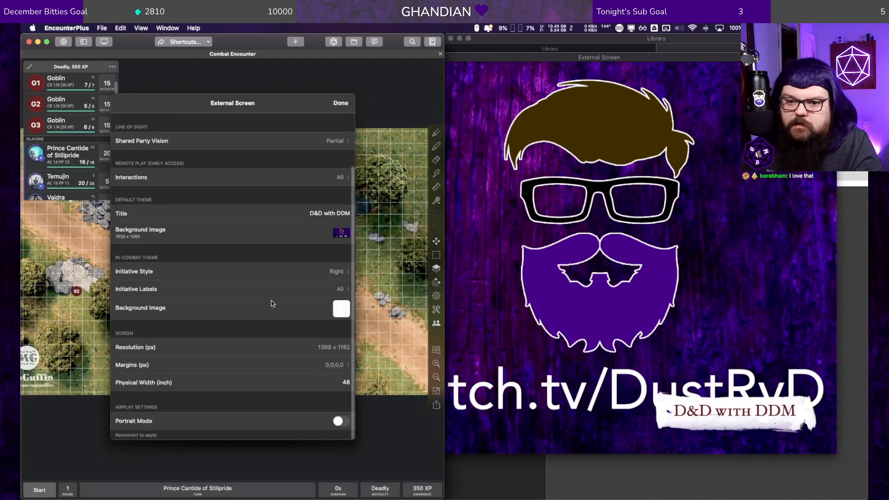
{"action": "left_click", "coordinate": [333, 272]}
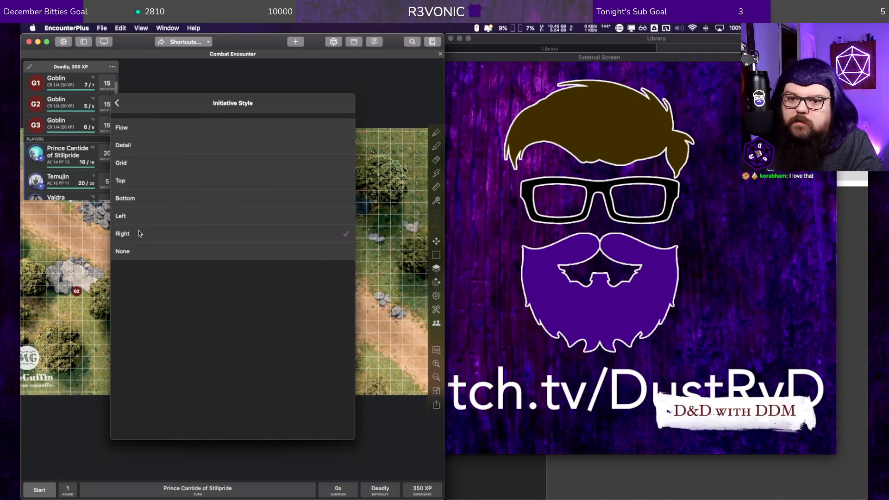
{"action": "left_click", "coordinate": [141, 198]}
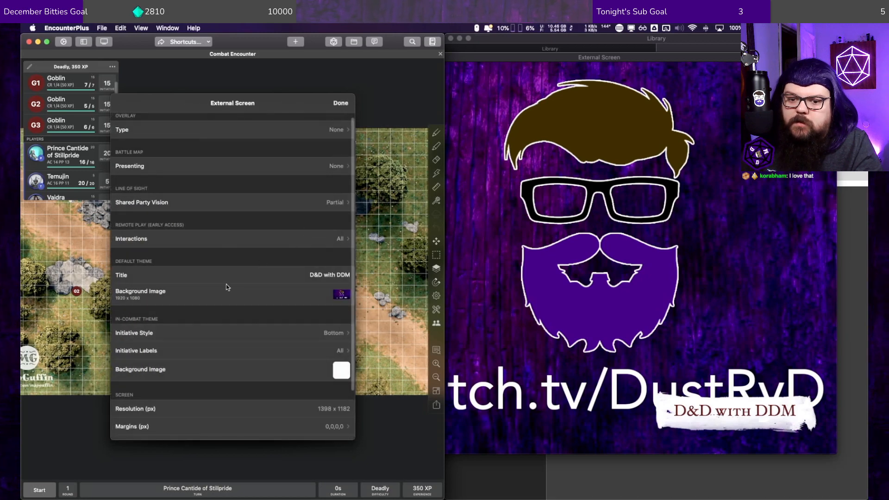
{"action": "left_click", "coordinate": [238, 333]}
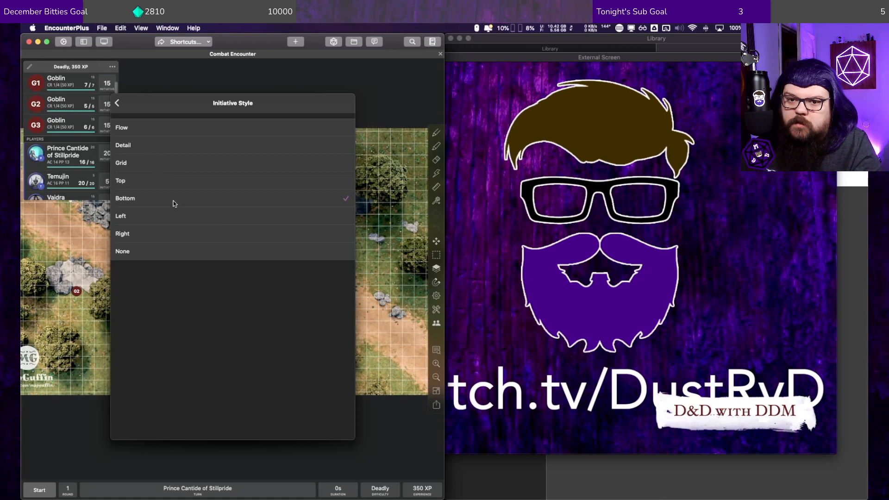
{"action": "left_click", "coordinate": [116, 102]}
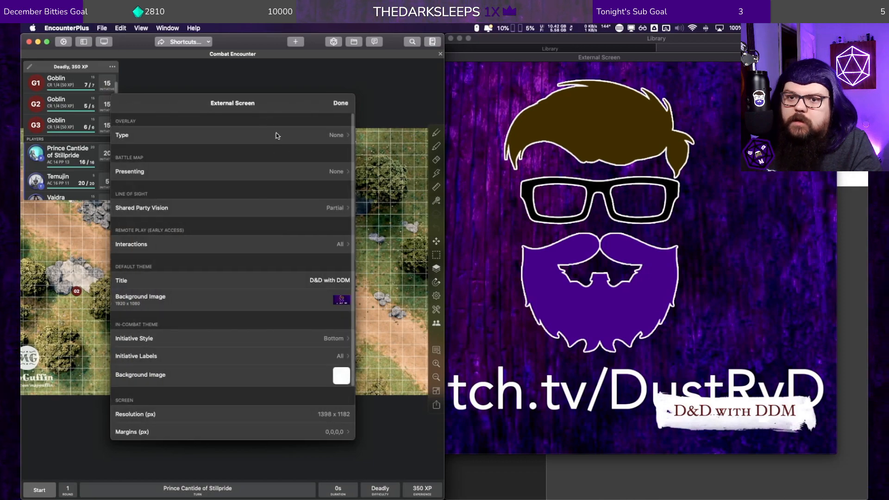
Step: Present the Combat Encounter map on the external screen and start the combat with the player view in front
{"action": "left_click", "coordinate": [278, 172]}
{"action": "left_click", "coordinate": [262, 145]}
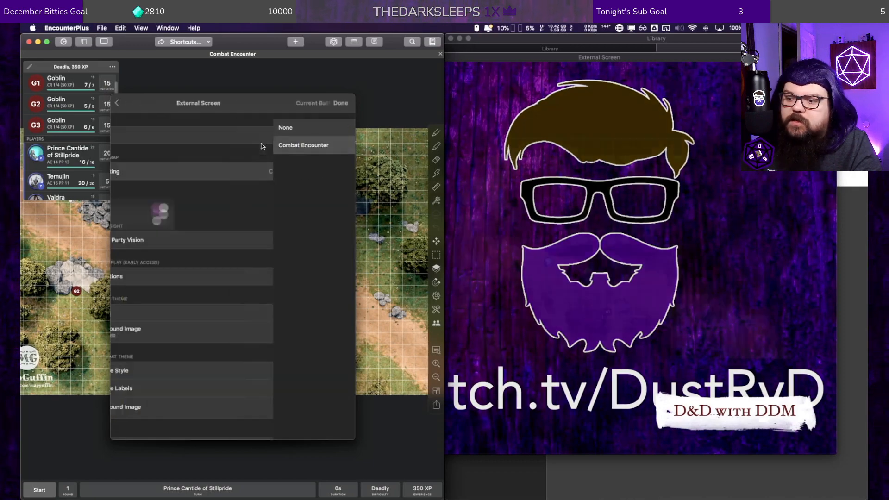
{"action": "left_click", "coordinate": [40, 489]}
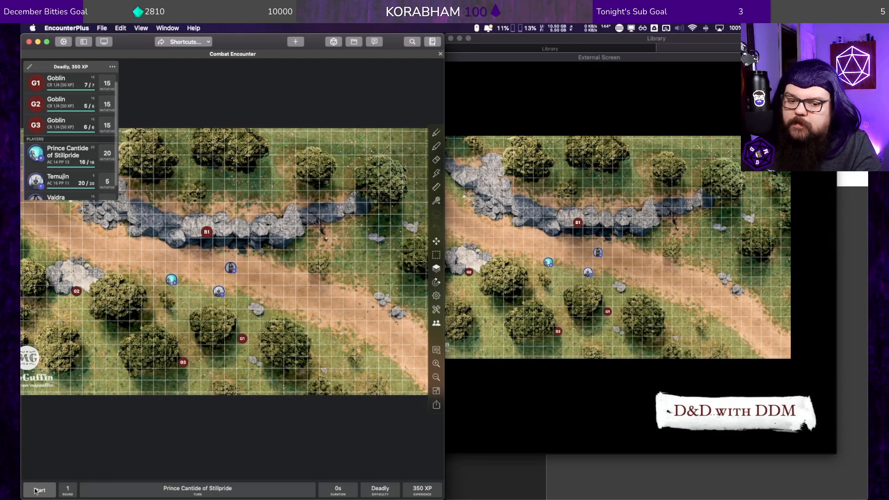
{"action": "left_click", "coordinate": [37, 489]}
{"action": "left_click", "coordinate": [547, 56]}
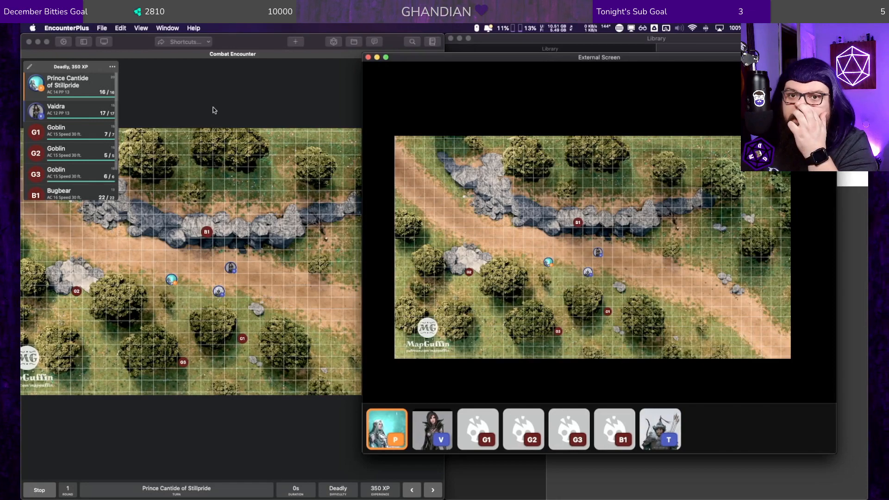
Step: Examine the available in-combat initiative style options in the external screen settings, leaving the selection as it is
{"action": "left_click", "coordinate": [104, 41]}
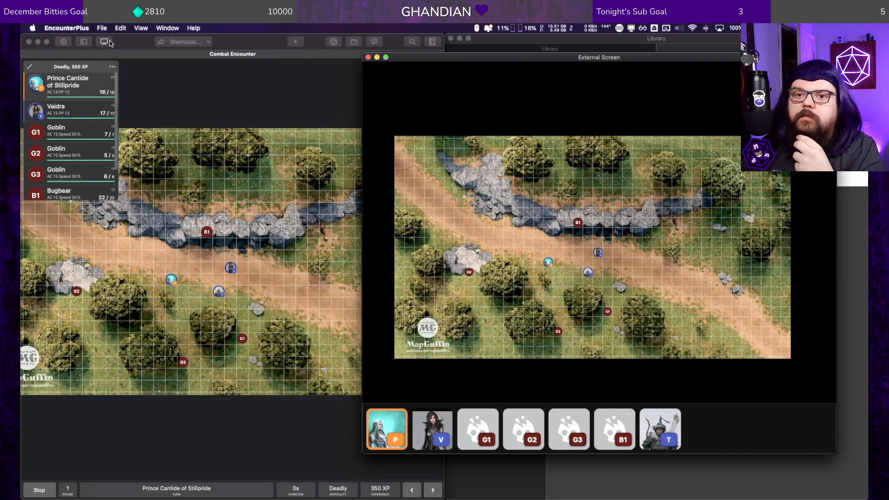
{"action": "left_click", "coordinate": [560, 59]}
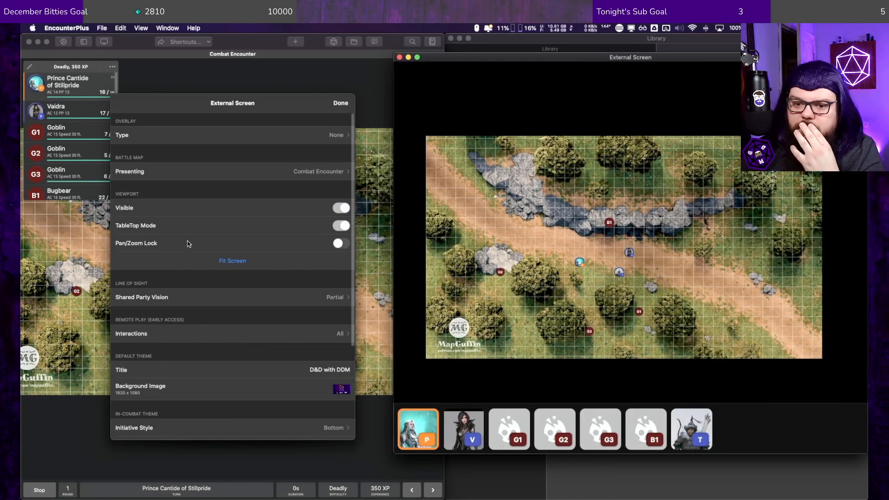
{"action": "scroll", "coordinate": [189, 244], "scroll_direction": "down", "scroll_amount": 5}
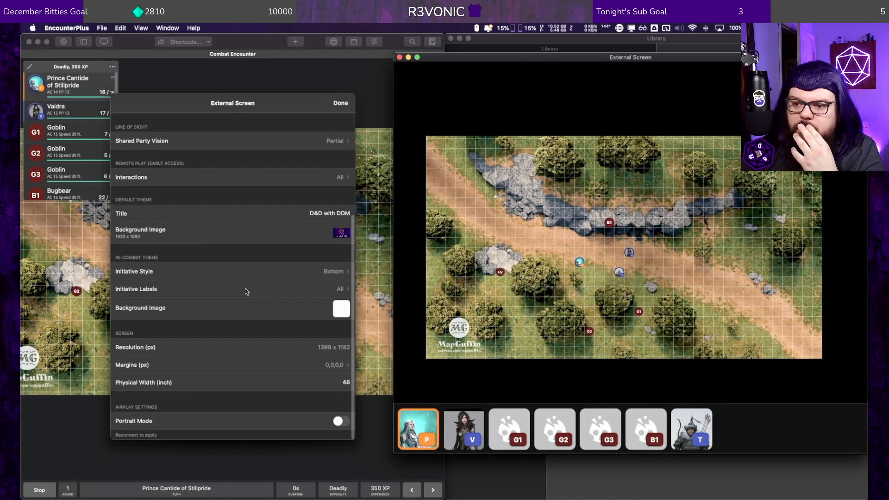
{"action": "left_click", "coordinate": [205, 272]}
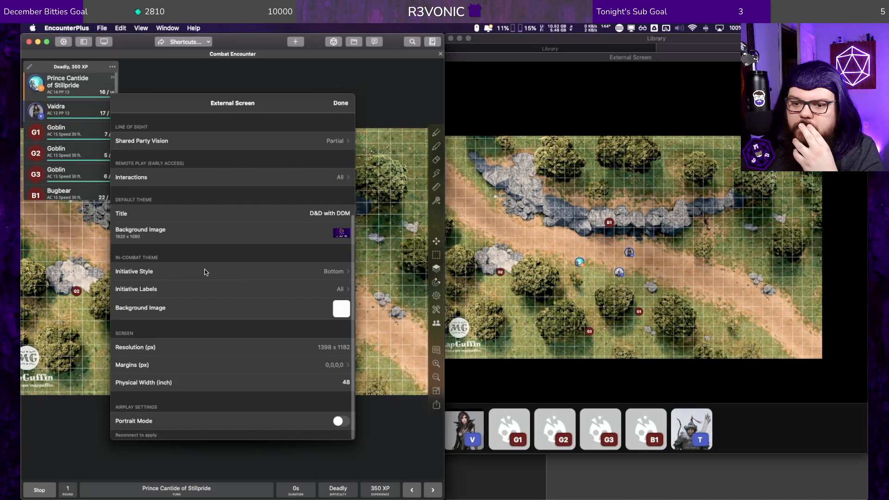
{"action": "left_click", "coordinate": [204, 270]}
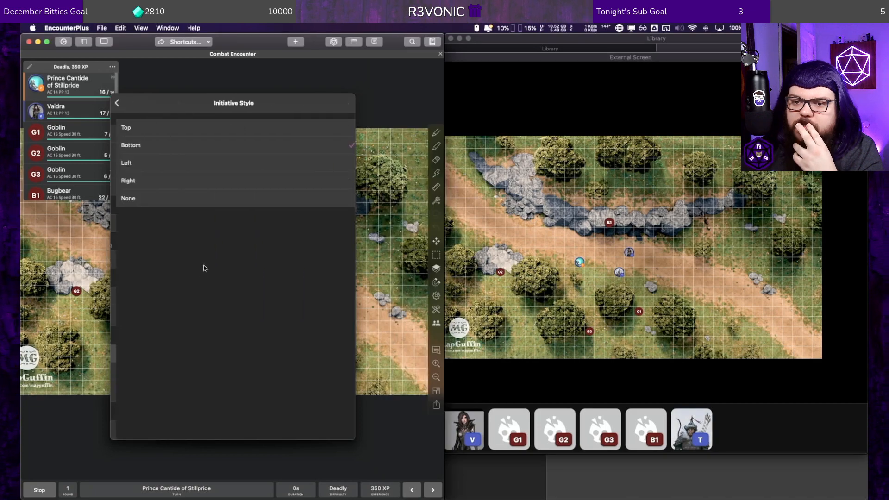
{"action": "left_click", "coordinate": [120, 103]}
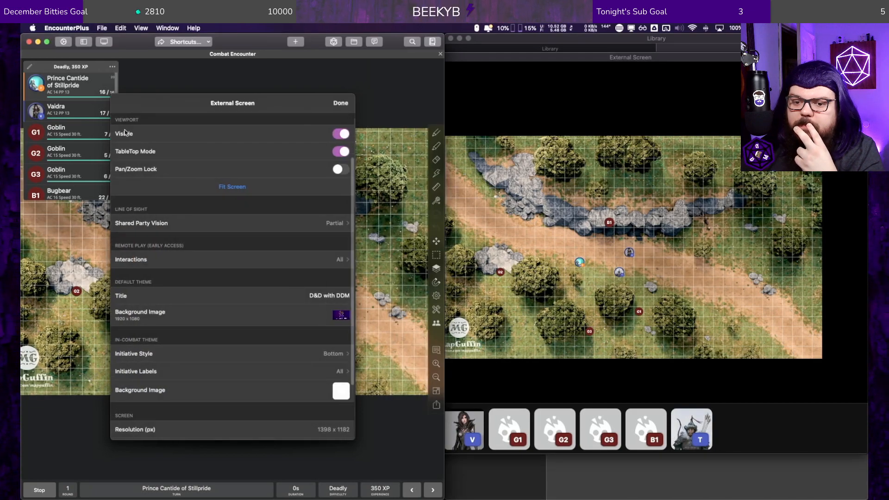
{"action": "left_click", "coordinate": [189, 354]}
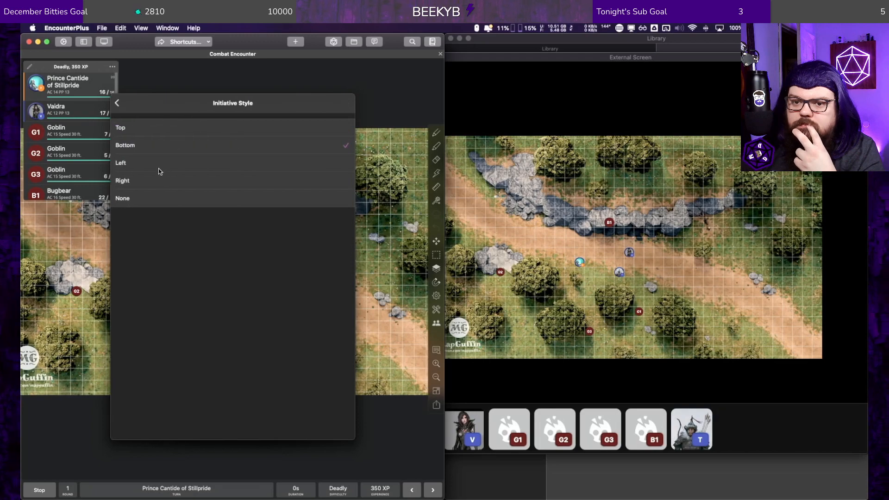
{"action": "left_click", "coordinate": [119, 104]}
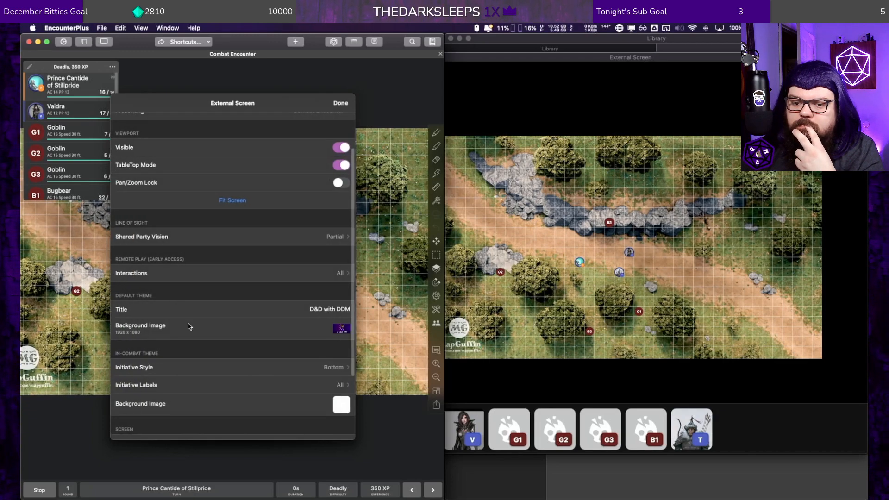
Step: Set a 1920 x 1080 purple image file as the external screen's in-combat background image and close the settings
{"action": "scroll", "coordinate": [197, 343], "scroll_direction": "down", "scroll_amount": 3}
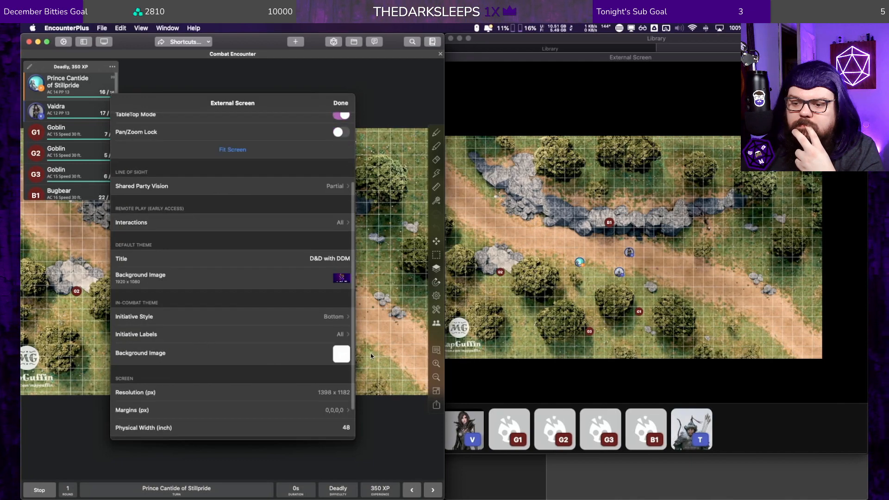
{"action": "left_click", "coordinate": [340, 356]}
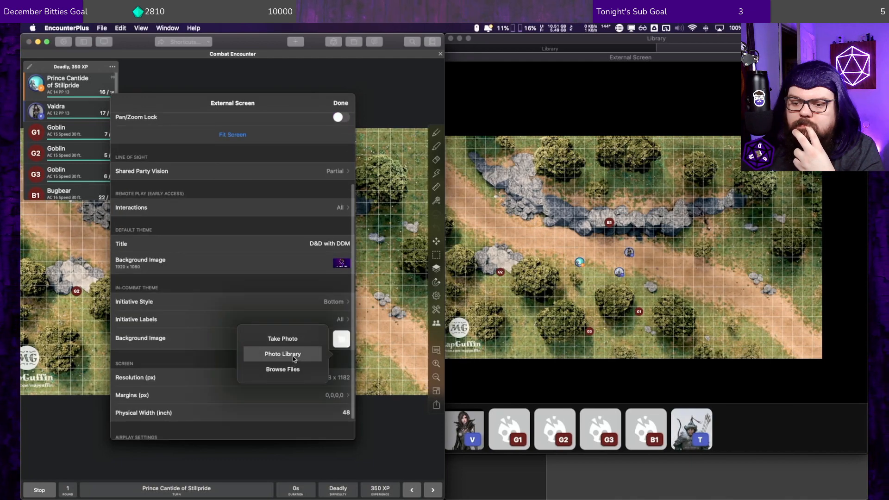
{"action": "left_click", "coordinate": [293, 369]}
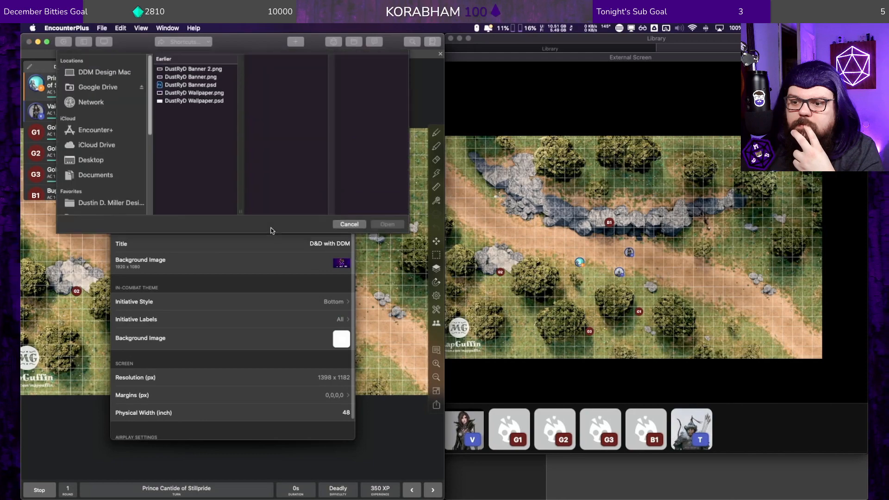
{"action": "left_click", "coordinate": [220, 58]}
{"action": "left_click", "coordinate": [222, 70]}
{"action": "left_click", "coordinate": [342, 97]}
{"action": "left_click", "coordinate": [372, 218]}
{"action": "left_click", "coordinate": [383, 238]}
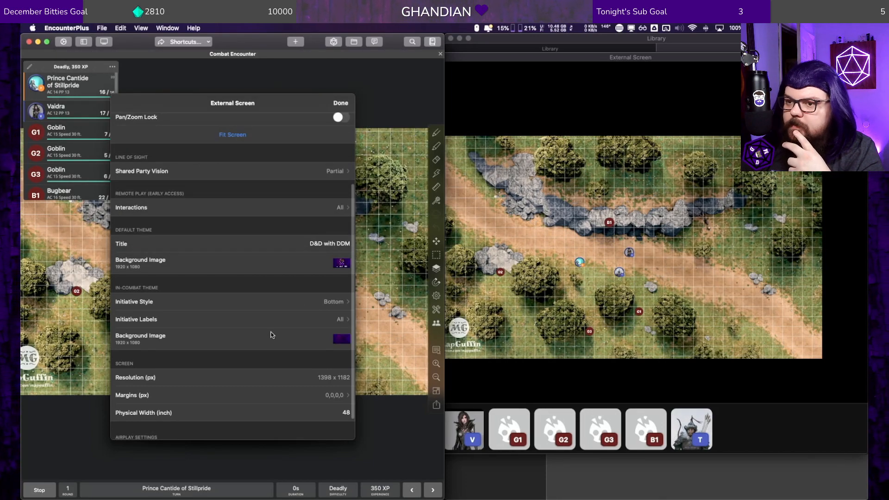
{"action": "scroll", "coordinate": [246, 370], "scroll_direction": "down", "scroll_amount": 2}
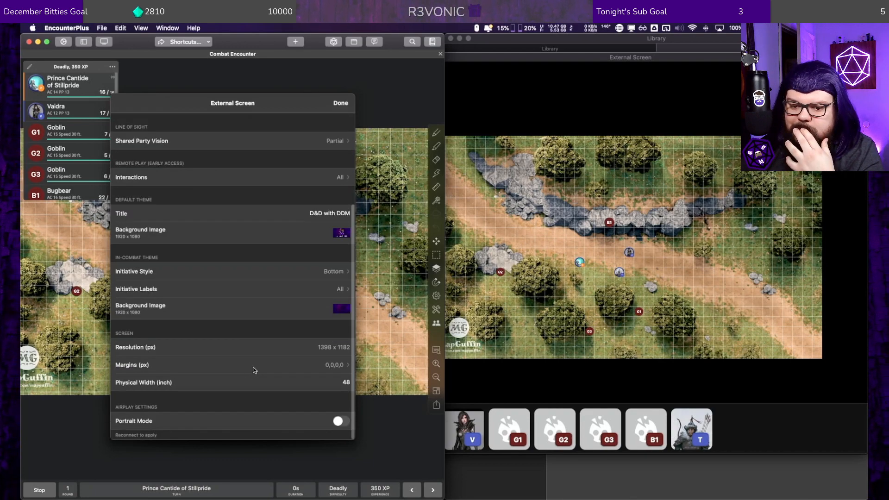
{"action": "left_click", "coordinate": [344, 103]}
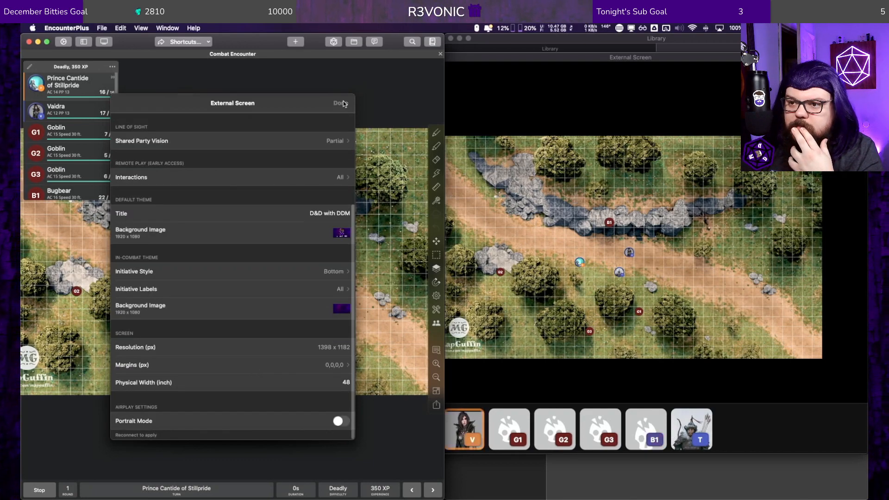
Step: Stop and restart the combat, and bring the players' external screen window to the front
{"action": "left_click", "coordinate": [42, 488]}
{"action": "left_click", "coordinate": [41, 488]}
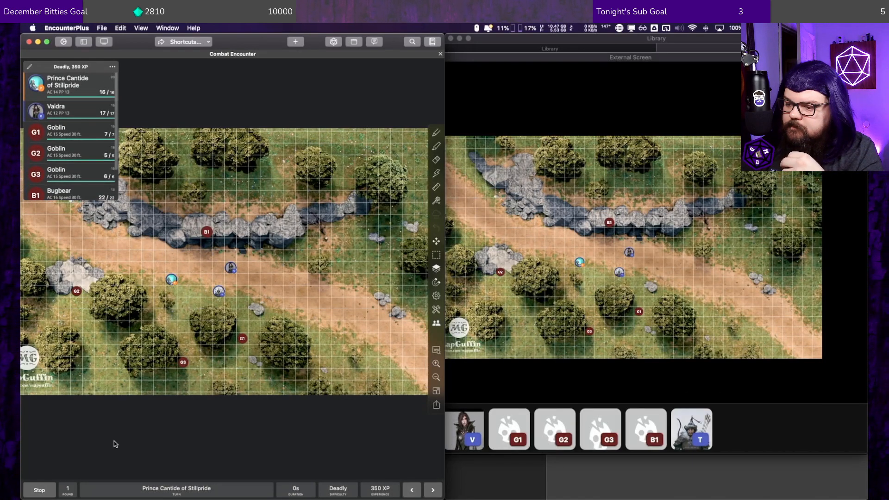
{"action": "left_click", "coordinate": [510, 87]}
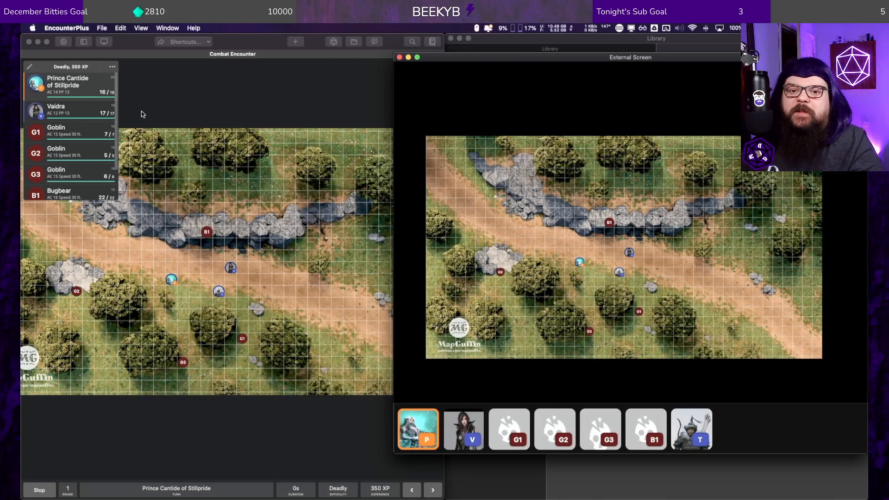
Step: Set the external screen's overlay type to Handout, trying Image first
{"action": "left_click", "coordinate": [104, 41]}
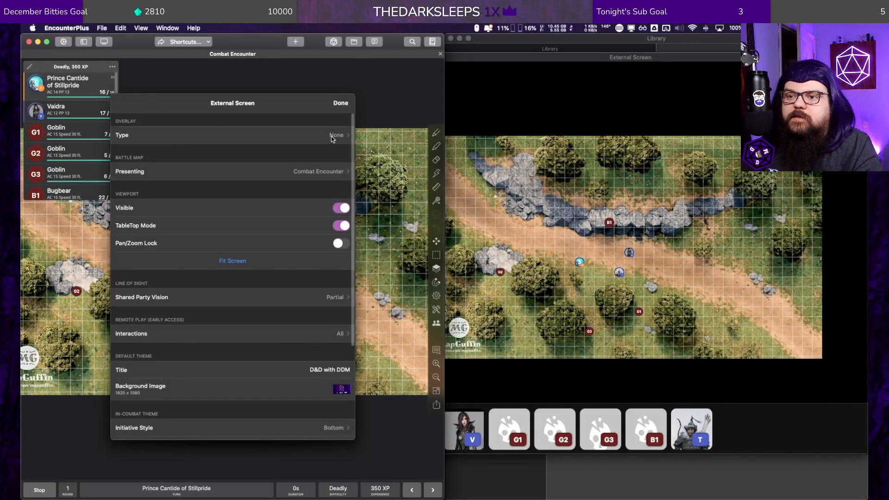
{"action": "left_click", "coordinate": [332, 136]}
{"action": "left_click", "coordinate": [234, 144]}
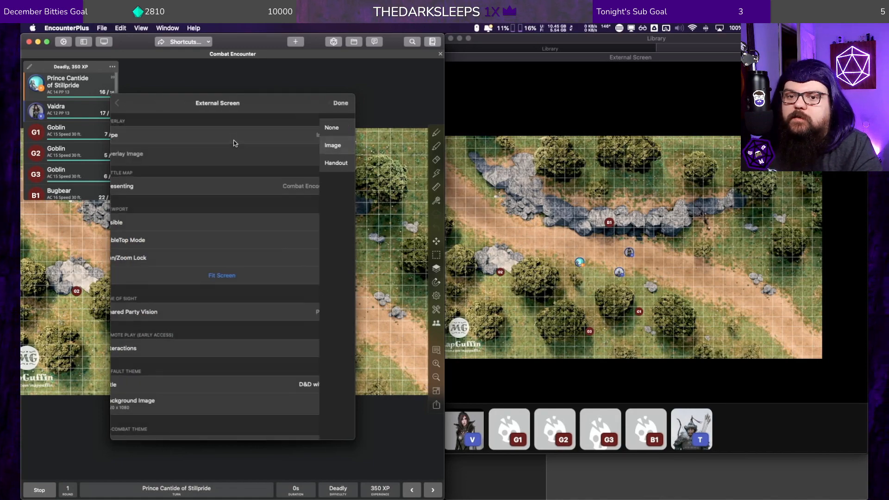
{"action": "left_click", "coordinate": [334, 138]}
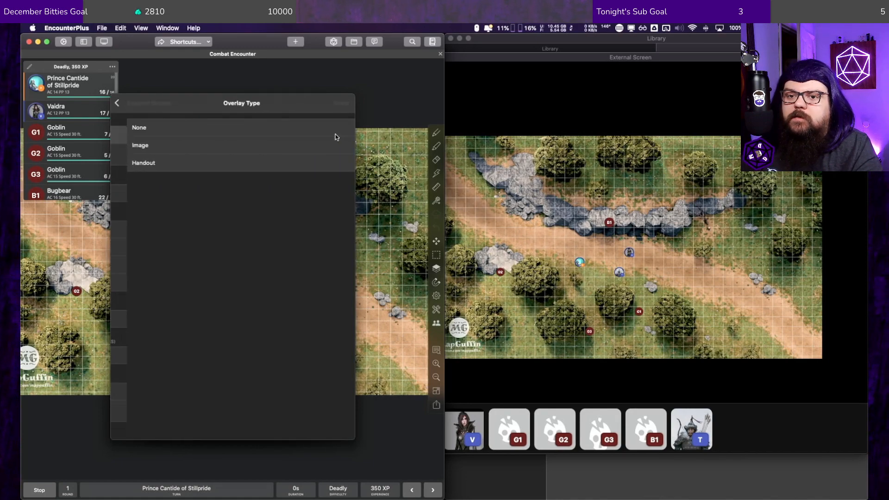
{"action": "left_click", "coordinate": [206, 161]}
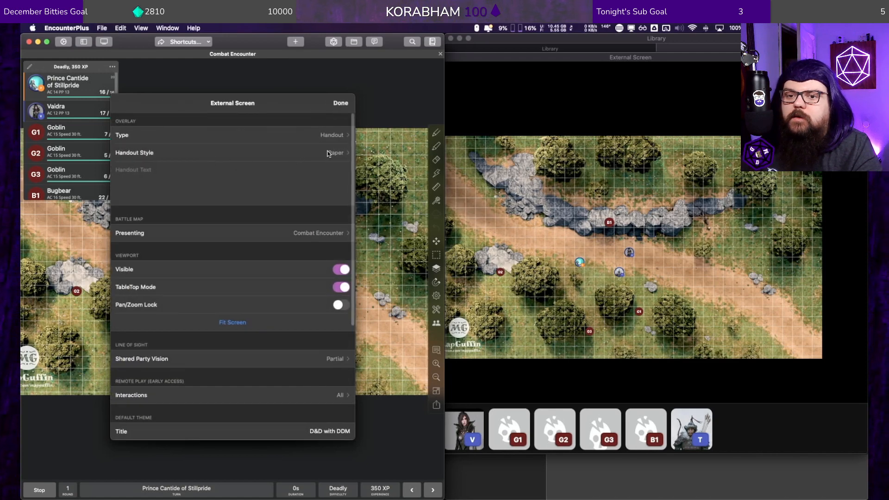
Step: Check the handout style choices, keep Paper, and show a handout reading "Welcome!" on the external screen
{"action": "left_click", "coordinate": [335, 154]}
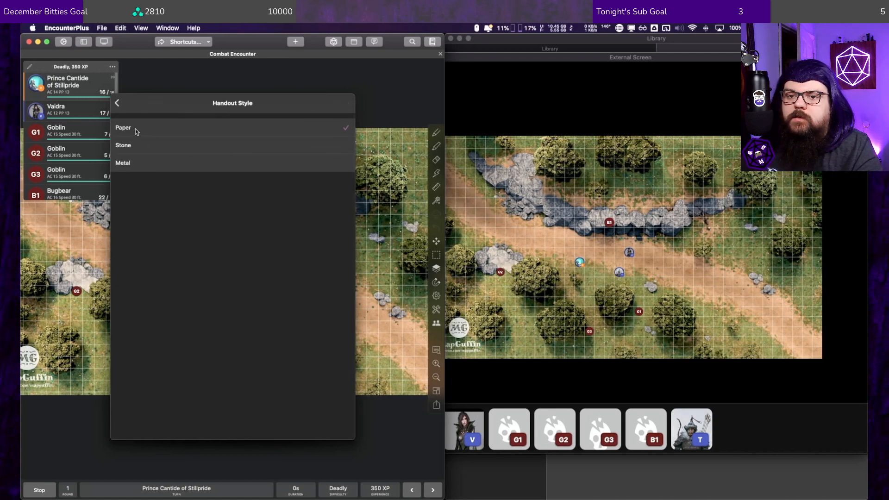
{"action": "left_click", "coordinate": [117, 103]}
{"action": "left_click", "coordinate": [155, 169]}
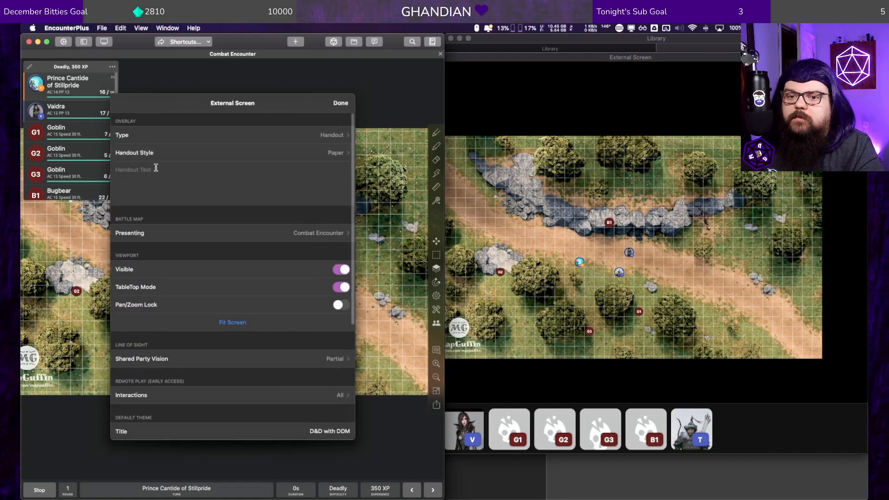
{"action": "type", "text": "W"}
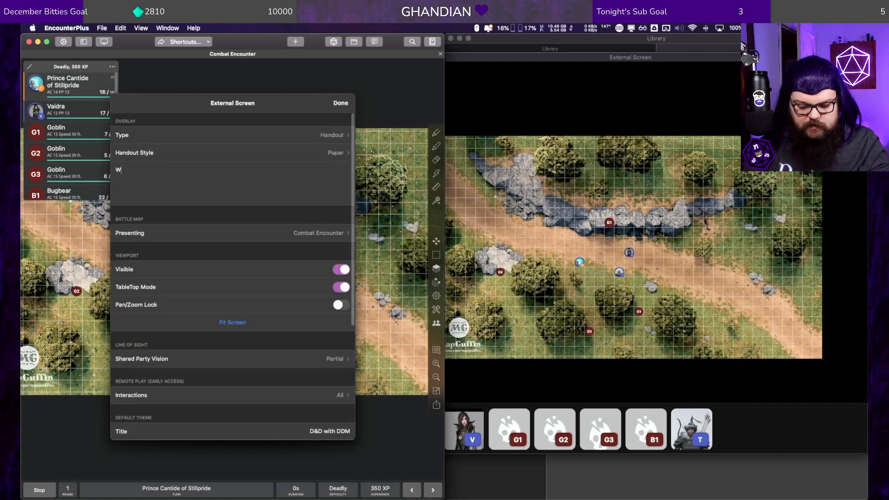
{"action": "type", "text": "eklcome!"}
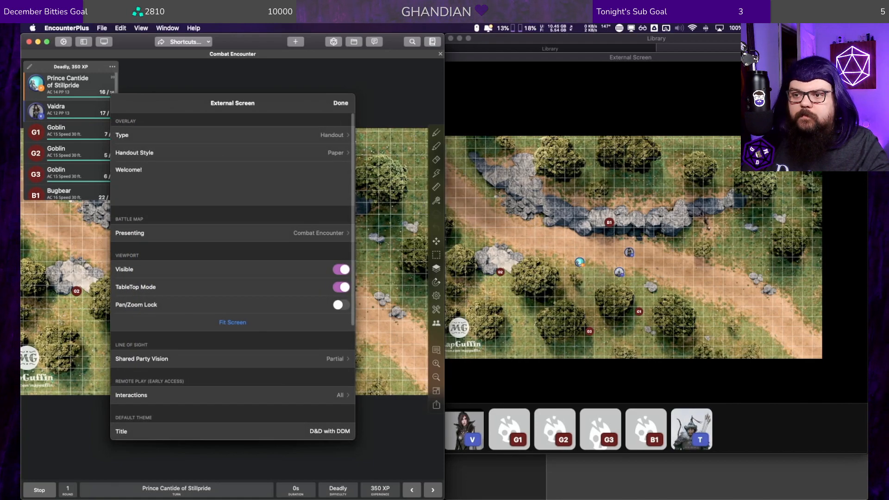
{"action": "left_click", "coordinate": [521, 62]}
{"action": "left_click", "coordinate": [339, 104]}
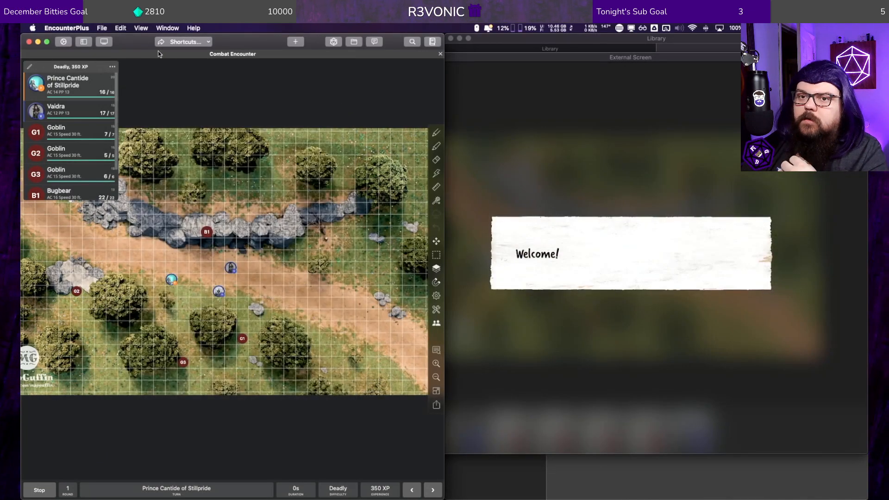
Step: Remove the handout by setting the external screen's overlay type back to None
{"action": "left_click", "coordinate": [105, 42]}
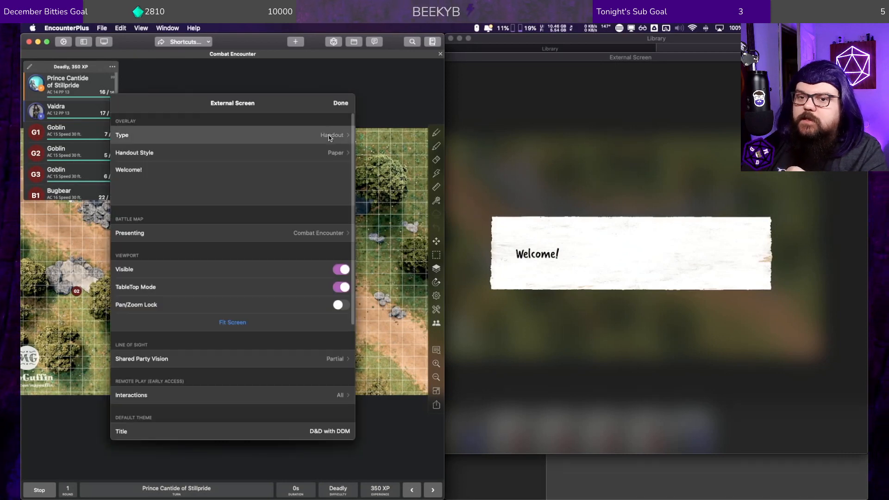
{"action": "left_click", "coordinate": [254, 135]}
{"action": "left_click", "coordinate": [230, 123]}
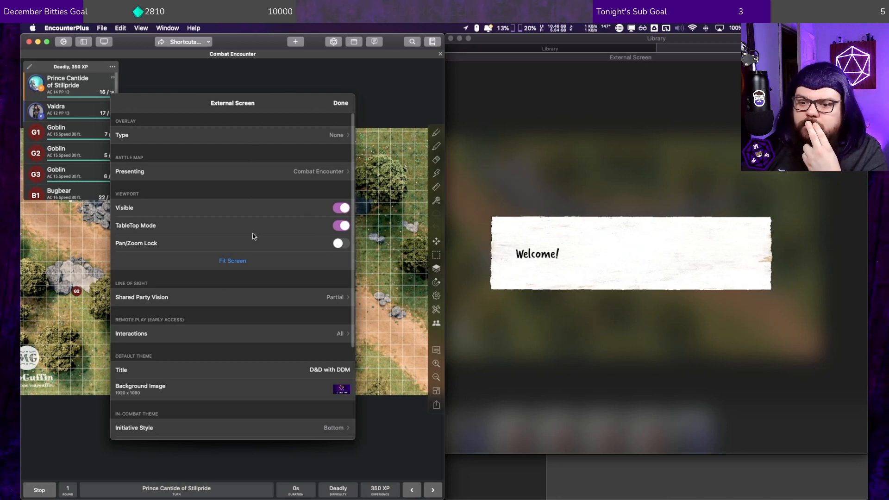
Step: Set the remote play interactions to Token in the external screen settings and close them
{"action": "scroll", "coordinate": [255, 235], "scroll_direction": "down", "scroll_amount": 3}
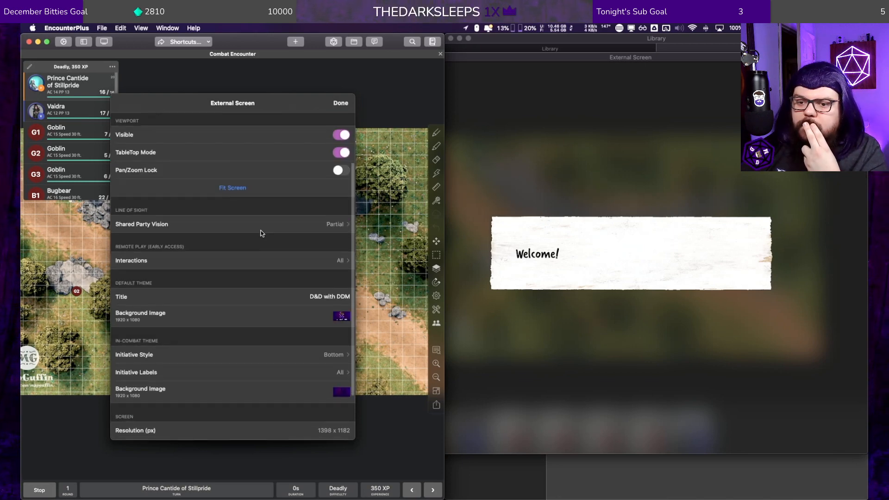
{"action": "left_click", "coordinate": [244, 262]}
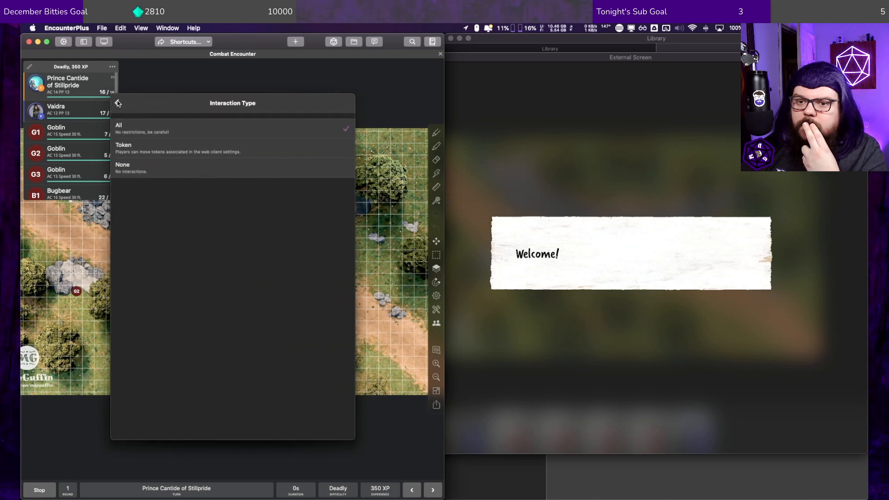
{"action": "left_click", "coordinate": [160, 149]}
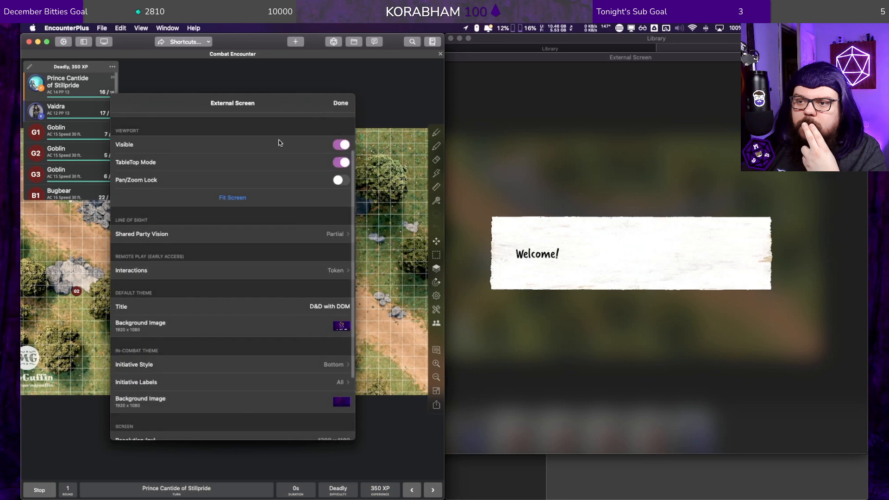
{"action": "left_click", "coordinate": [341, 104]}
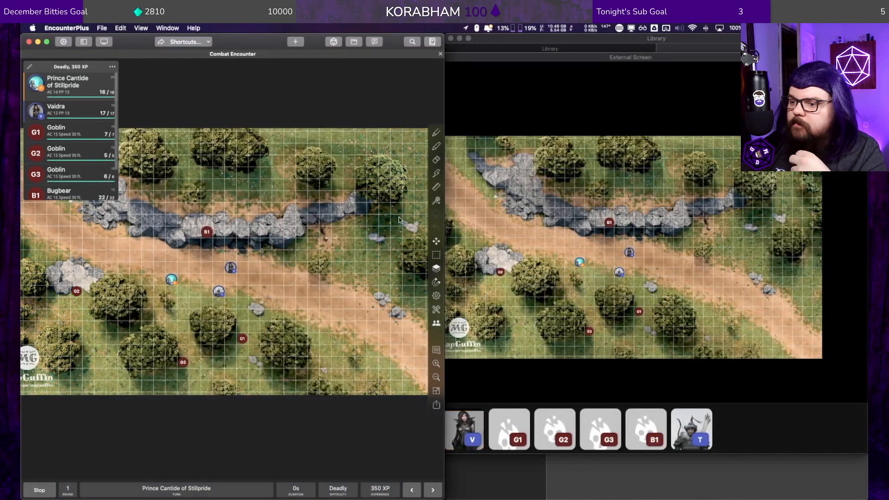
Step: Open the application settings and review the combat and dice roller options
{"action": "left_click", "coordinate": [577, 262]}
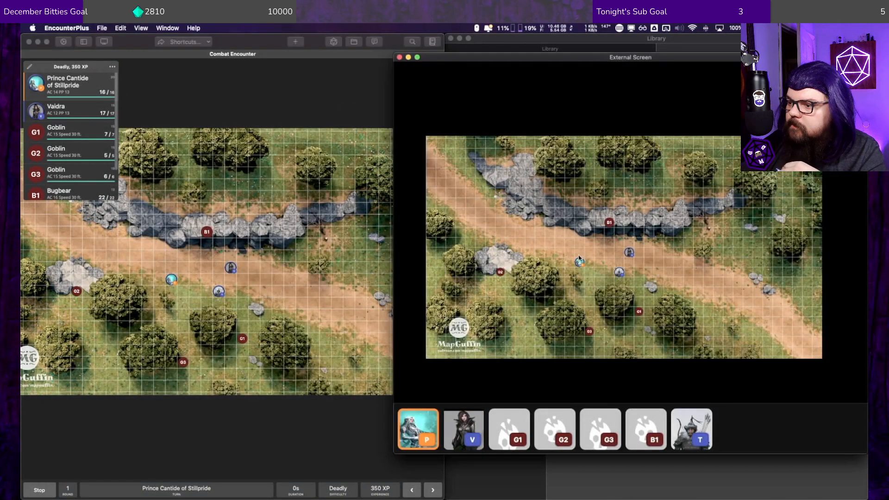
{"action": "left_click", "coordinate": [120, 43]}
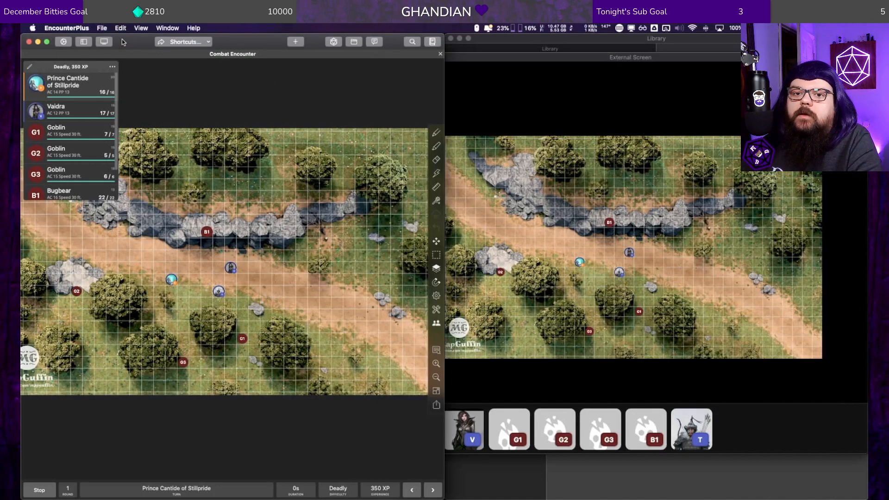
{"action": "left_click", "coordinate": [65, 42]}
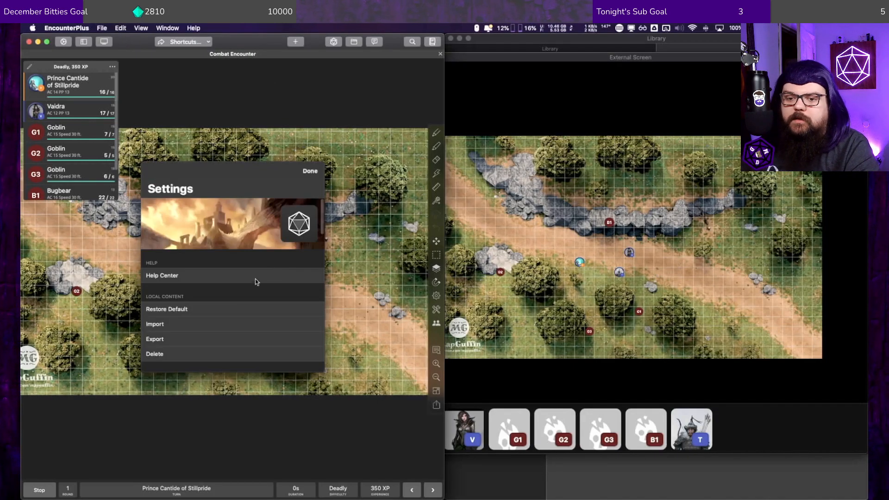
{"action": "scroll", "coordinate": [254, 270], "scroll_direction": "down", "scroll_amount": 5}
{"action": "scroll", "coordinate": [254, 270], "scroll_direction": "up", "scroll_amount": 5}
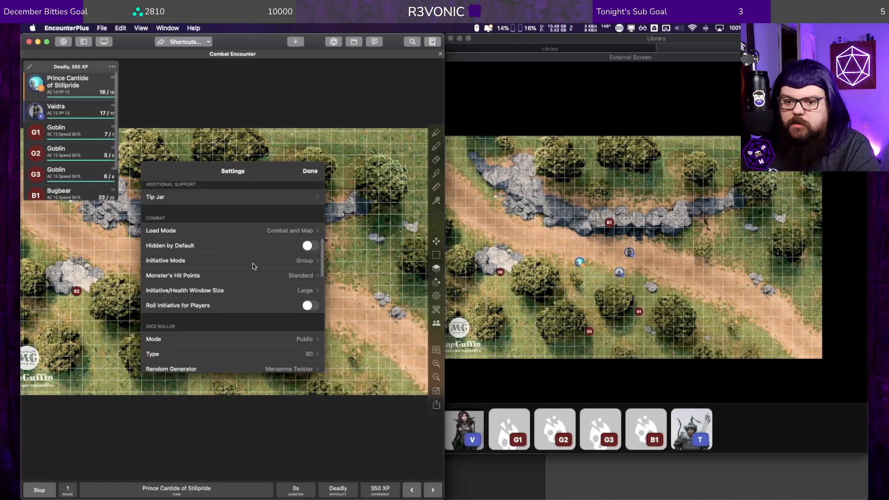
{"action": "scroll", "coordinate": [254, 267], "scroll_direction": "down", "scroll_amount": 2}
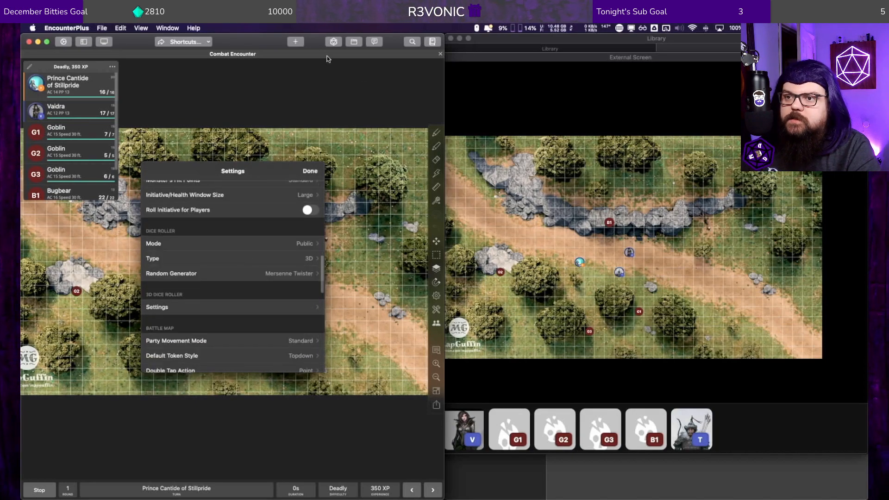
Step: Open the dice roller, clear its old formula and roll d20s, ending with a 2d20 roll
{"action": "left_click", "coordinate": [333, 41]}
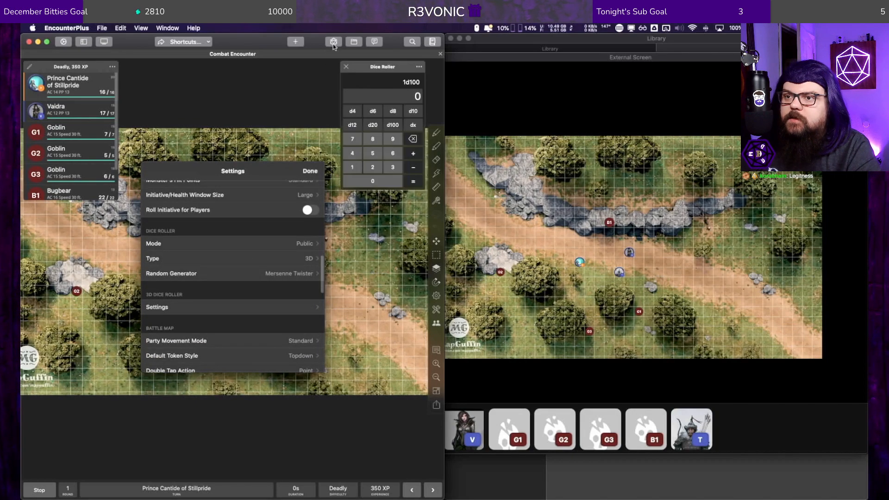
{"action": "left_click", "coordinate": [373, 125]}
{"action": "left_click", "coordinate": [373, 125]}
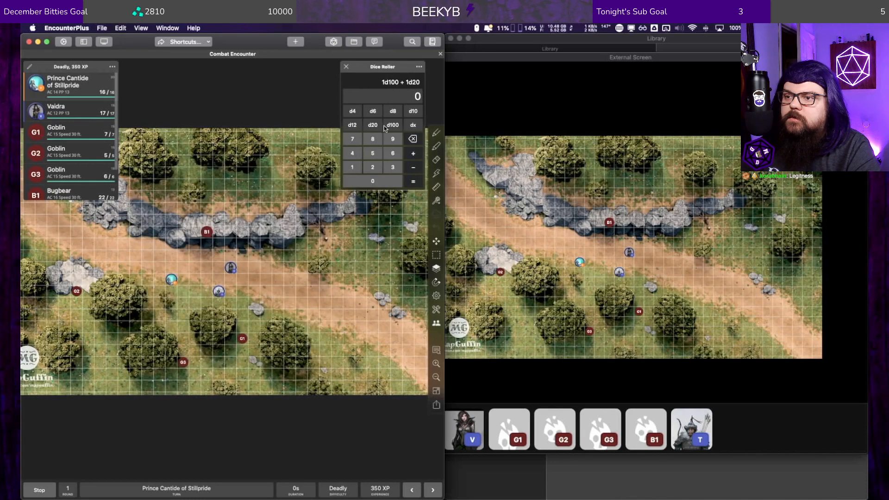
{"action": "left_click", "coordinate": [410, 139]}
{"action": "left_click", "coordinate": [412, 139]}
{"action": "left_click", "coordinate": [373, 125]}
{"action": "left_click", "coordinate": [415, 182]}
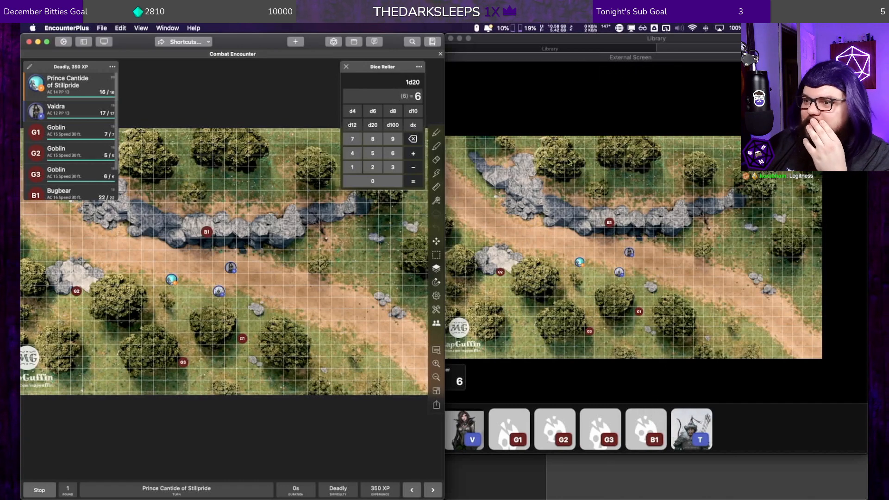
{"action": "left_click", "coordinate": [414, 181]}
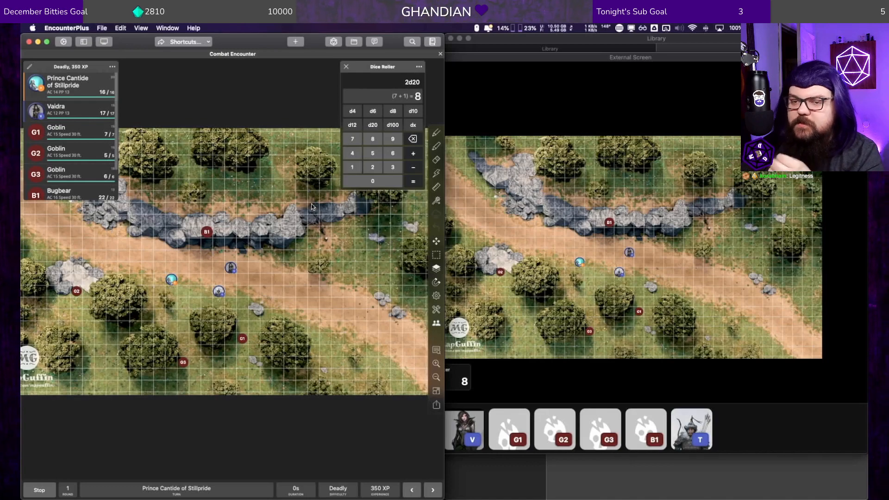
Step: Set the external screen's in-combat initiative style to Right and close its settings
{"action": "left_click", "coordinate": [104, 42]}
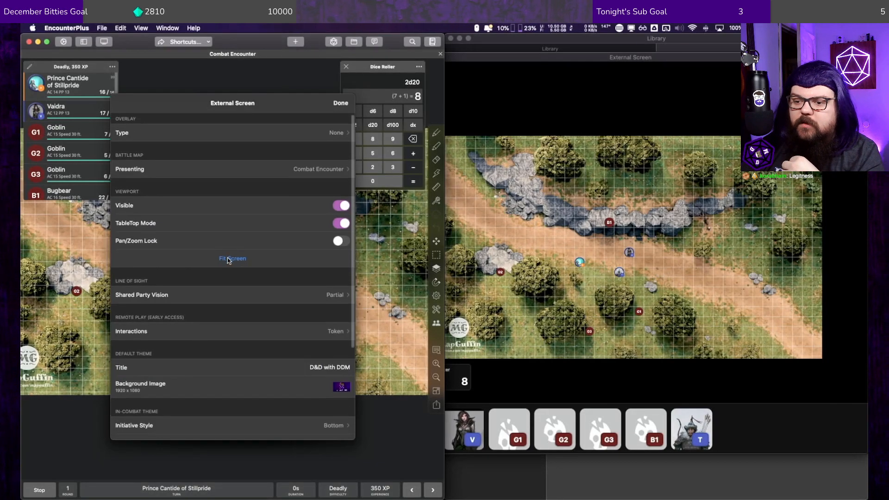
{"action": "scroll", "coordinate": [234, 287], "scroll_direction": "down", "scroll_amount": 1}
{"action": "scroll", "coordinate": [247, 347], "scroll_direction": "down", "scroll_amount": 2}
{"action": "left_click", "coordinate": [259, 373]}
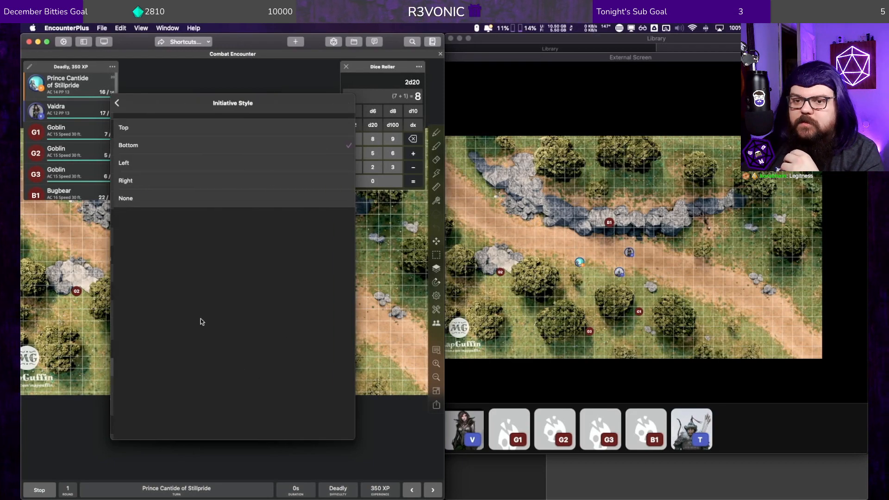
{"action": "left_click", "coordinate": [134, 181]}
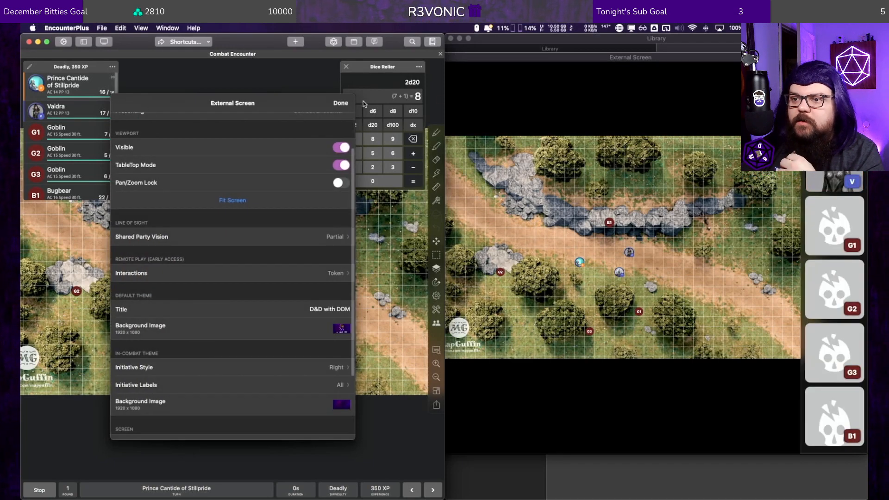
{"action": "left_click", "coordinate": [336, 105]}
Step: Roll 2d20 again to show it on the external screen, check the dice roller's mode options and close the roller
{"action": "left_click", "coordinate": [415, 184]}
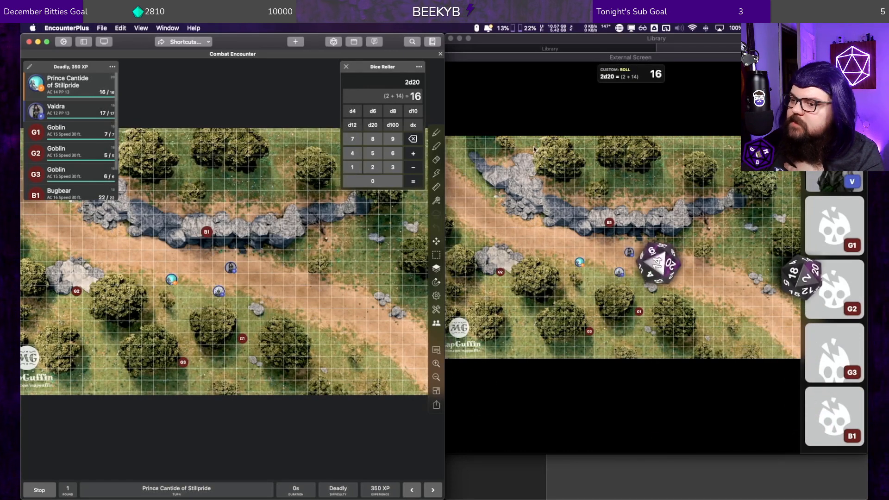
{"action": "left_click", "coordinate": [582, 60]}
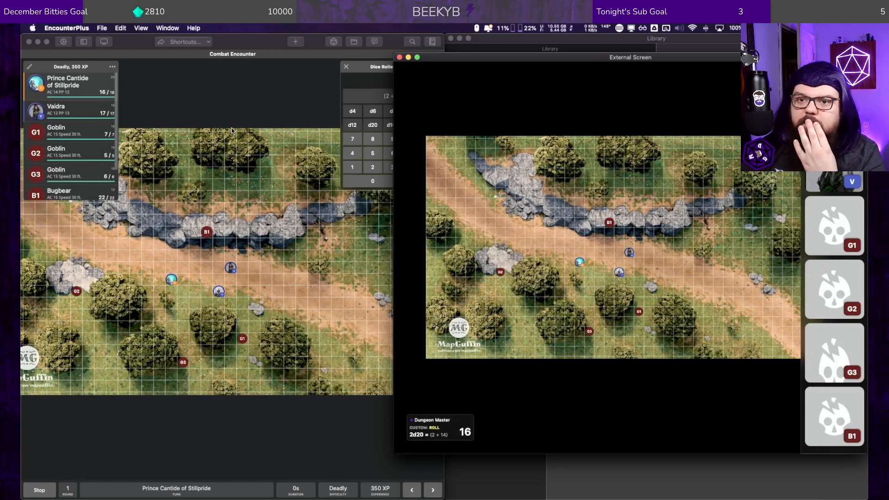
{"action": "left_click", "coordinate": [232, 55]}
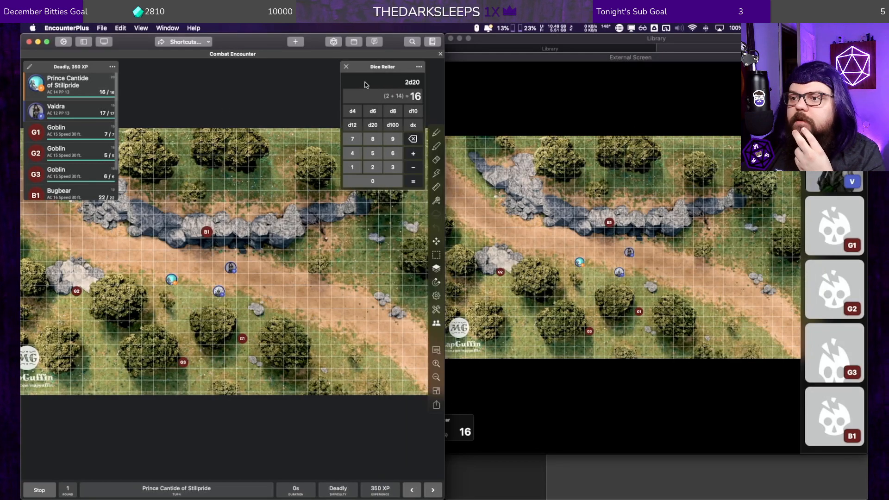
{"action": "left_click", "coordinate": [418, 68]}
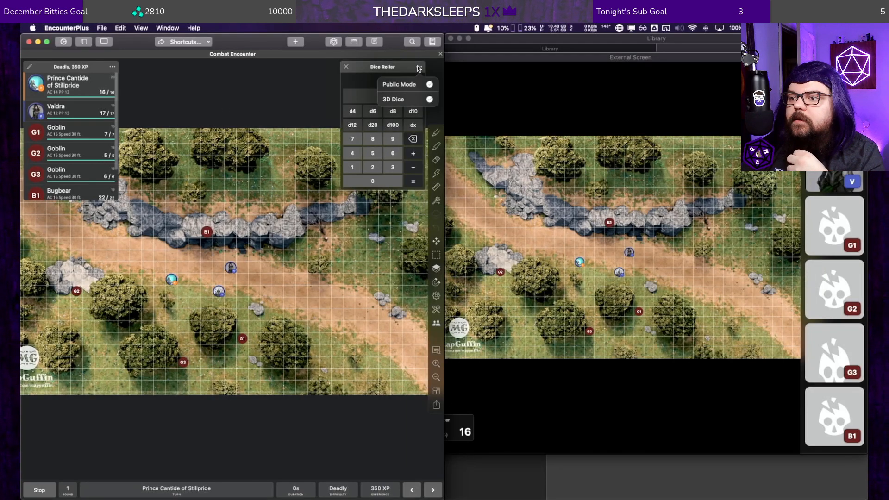
{"action": "left_click", "coordinate": [349, 75]}
{"action": "left_click", "coordinate": [345, 68]}
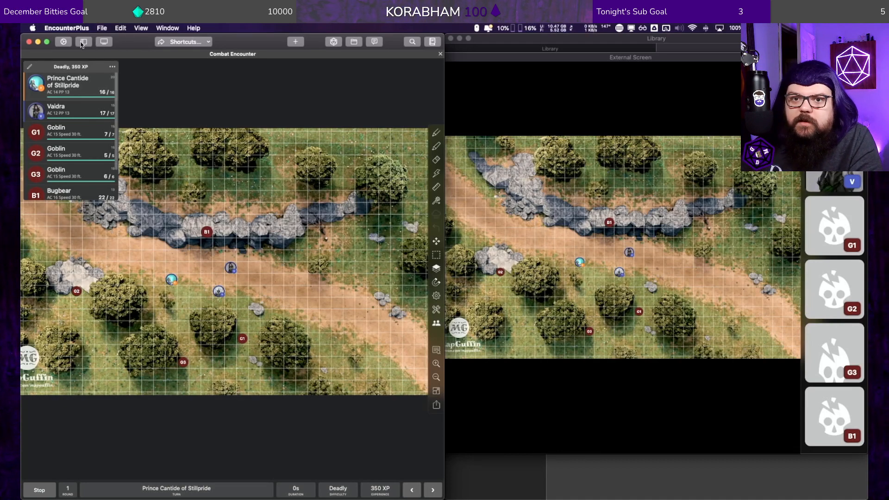
Step: Examine the remote play web server details and its server settings within the application settings
{"action": "left_click", "coordinate": [63, 42]}
{"action": "scroll", "coordinate": [244, 332], "scroll_direction": "down", "scroll_amount": 10}
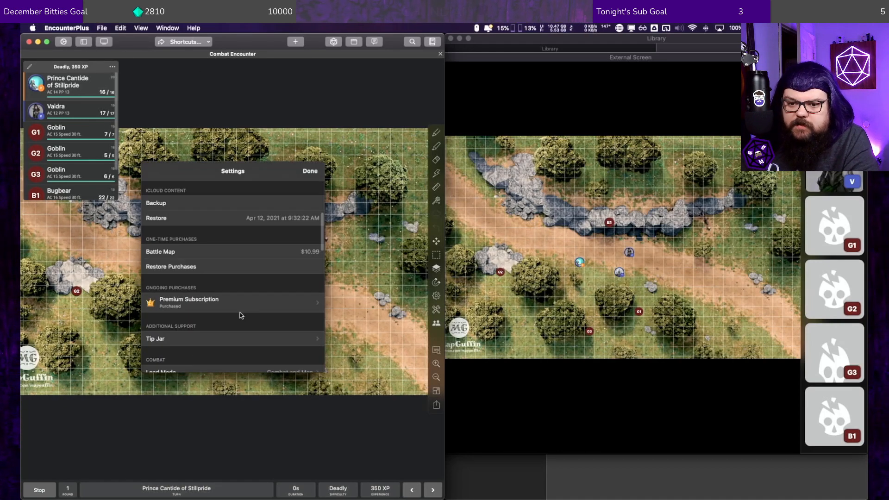
{"action": "scroll", "coordinate": [240, 289], "scroll_direction": "up", "scroll_amount": 5}
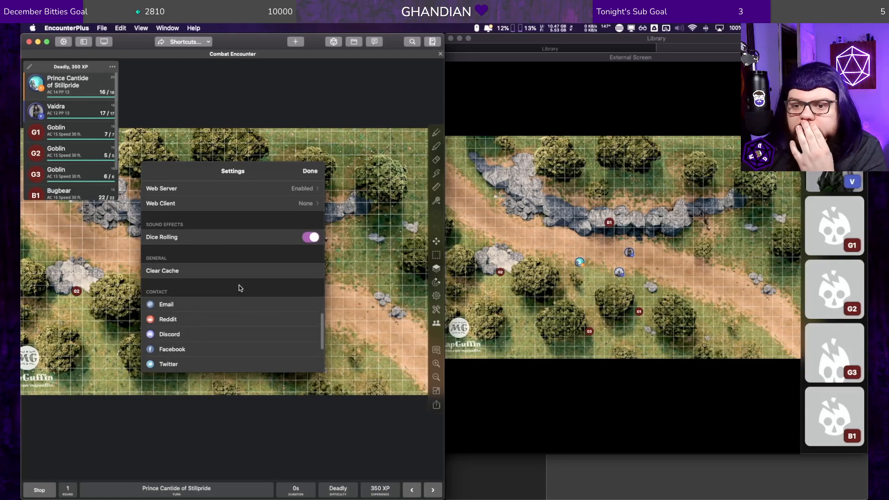
{"action": "scroll", "coordinate": [239, 287], "scroll_direction": "down", "scroll_amount": 5}
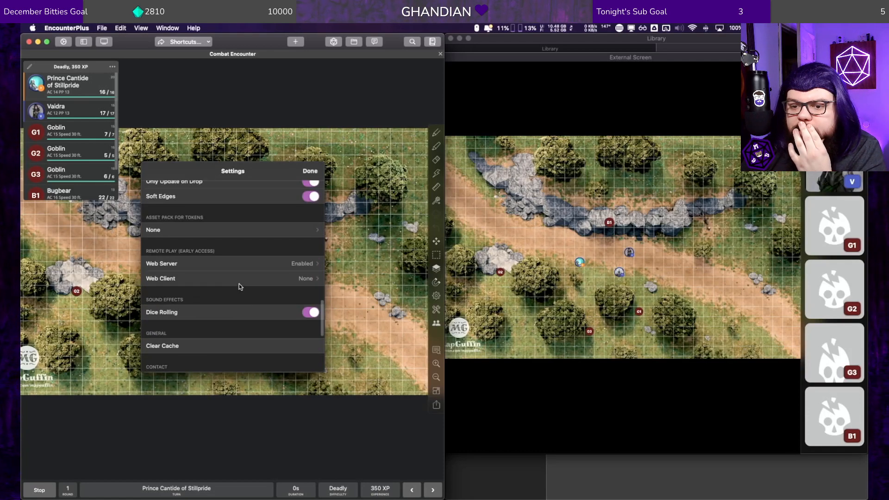
{"action": "left_click", "coordinate": [248, 265]}
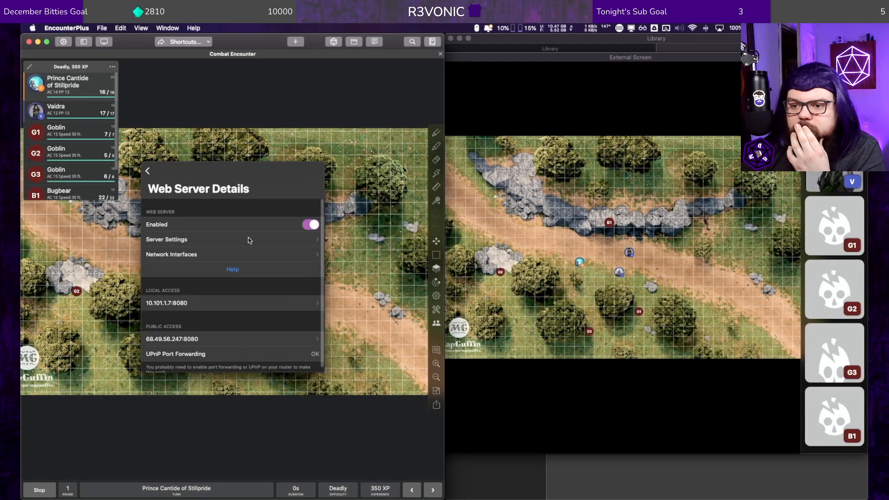
{"action": "scroll", "coordinate": [265, 275], "scroll_direction": "down", "scroll_amount": 2}
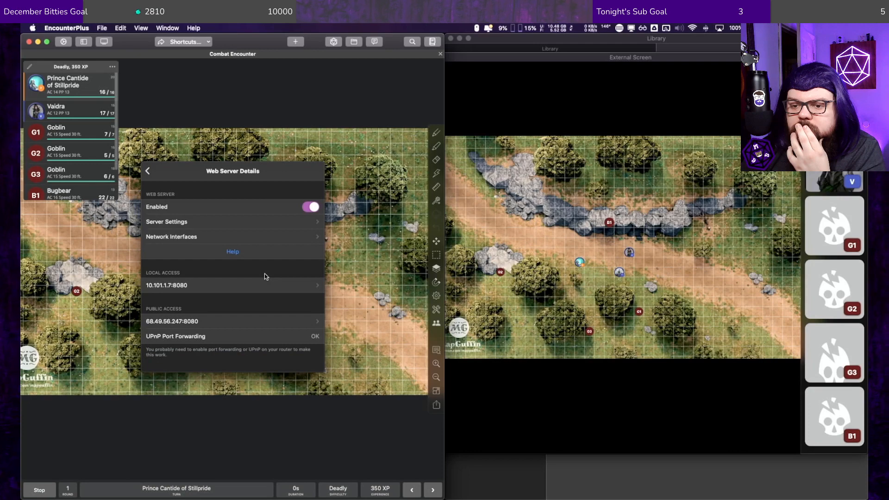
{"action": "scroll", "coordinate": [265, 274], "scroll_direction": "up", "scroll_amount": 2}
{"action": "left_click", "coordinate": [268, 239]}
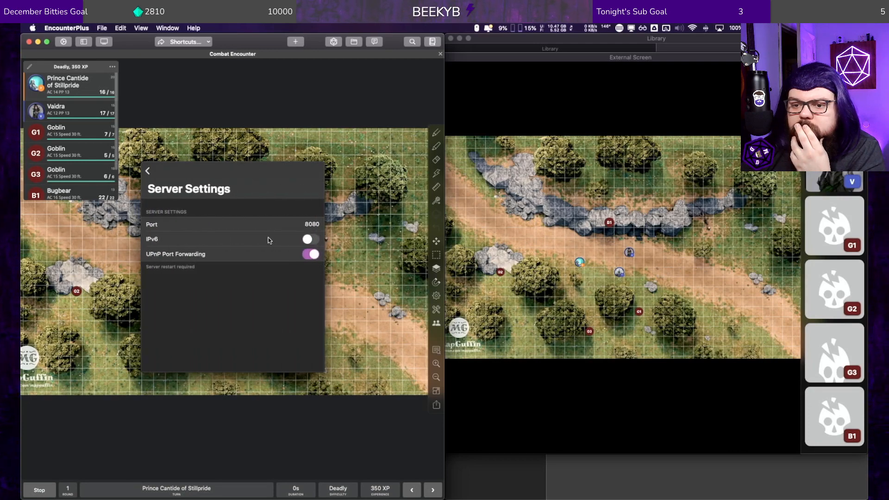
{"action": "left_click", "coordinate": [149, 171]}
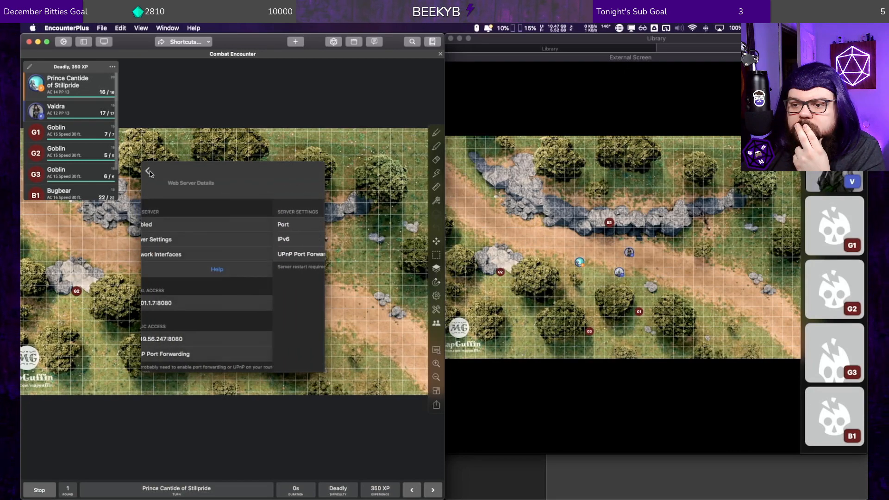
{"action": "left_click", "coordinate": [148, 172]}
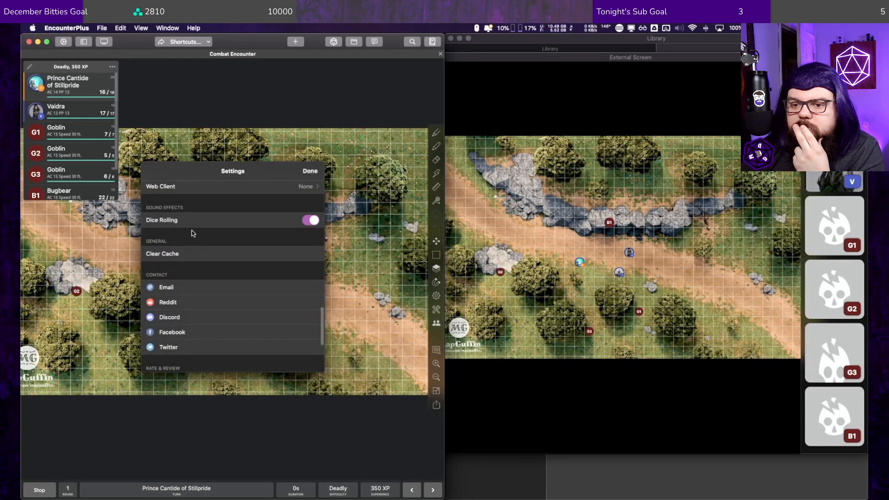
Step: Install web client v0.9.11 in the remote play settings and return to the main settings
{"action": "scroll", "coordinate": [232, 295], "scroll_direction": "down", "scroll_amount": 5}
{"action": "scroll", "coordinate": [232, 290], "scroll_direction": "up", "scroll_amount": 3}
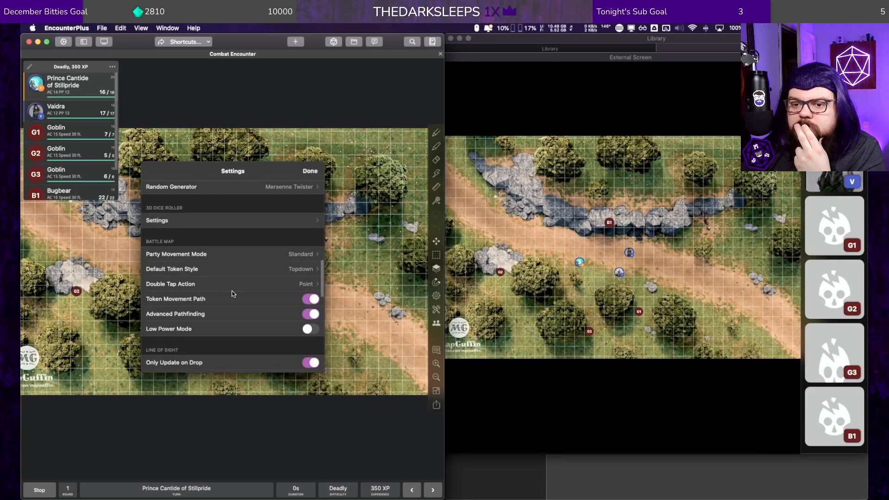
{"action": "scroll", "coordinate": [232, 290], "scroll_direction": "down", "scroll_amount": 4}
{"action": "scroll", "coordinate": [232, 293], "scroll_direction": "down", "scroll_amount": 2}
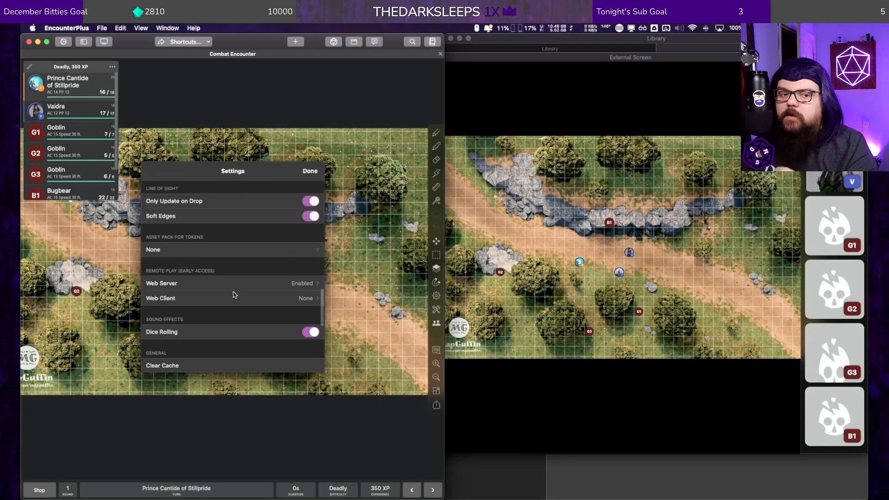
{"action": "scroll", "coordinate": [240, 287], "scroll_direction": "down", "scroll_amount": 5}
{"action": "scroll", "coordinate": [240, 282], "scroll_direction": "up", "scroll_amount": 8}
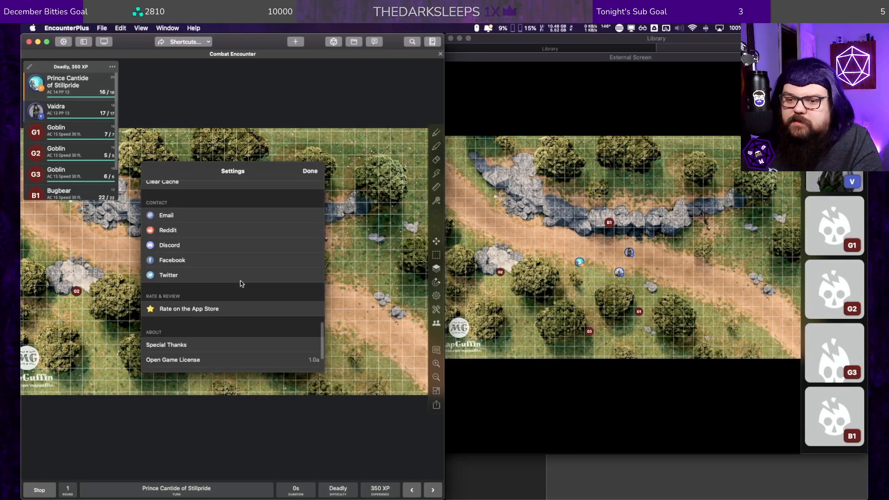
{"action": "scroll", "coordinate": [240, 281], "scroll_direction": "up", "scroll_amount": 4}
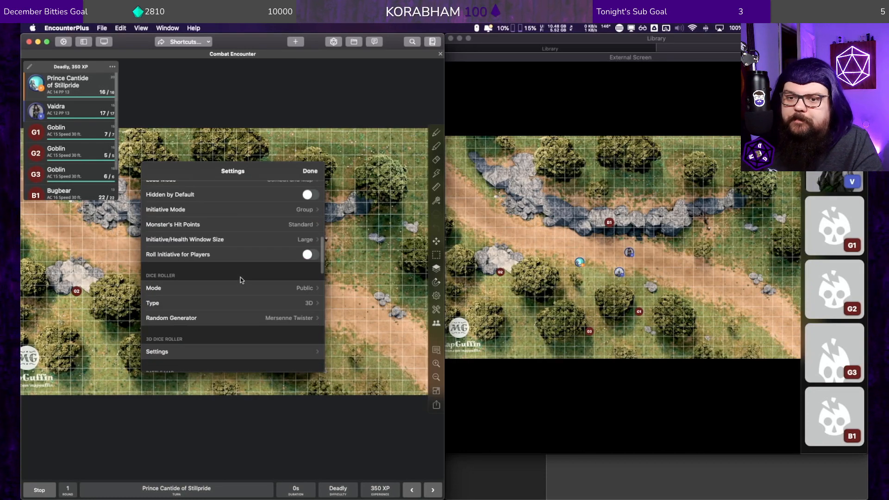
{"action": "scroll", "coordinate": [240, 276], "scroll_direction": "down", "scroll_amount": 5}
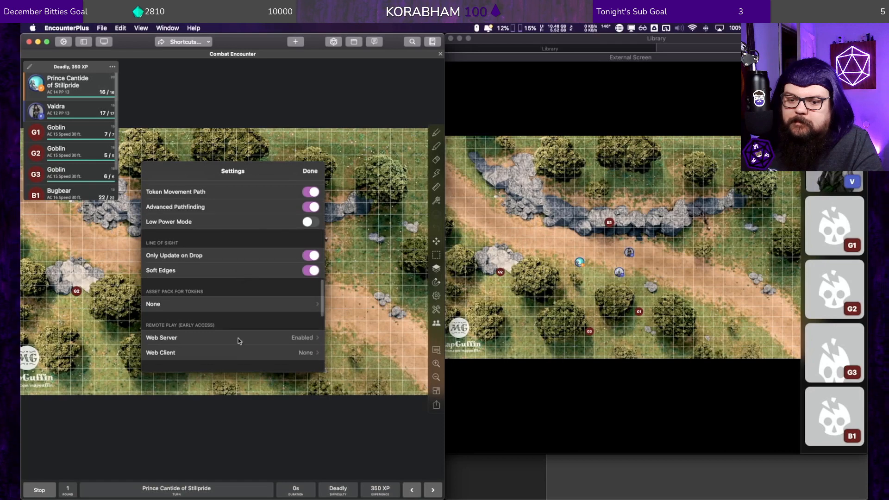
{"action": "left_click", "coordinate": [234, 352]}
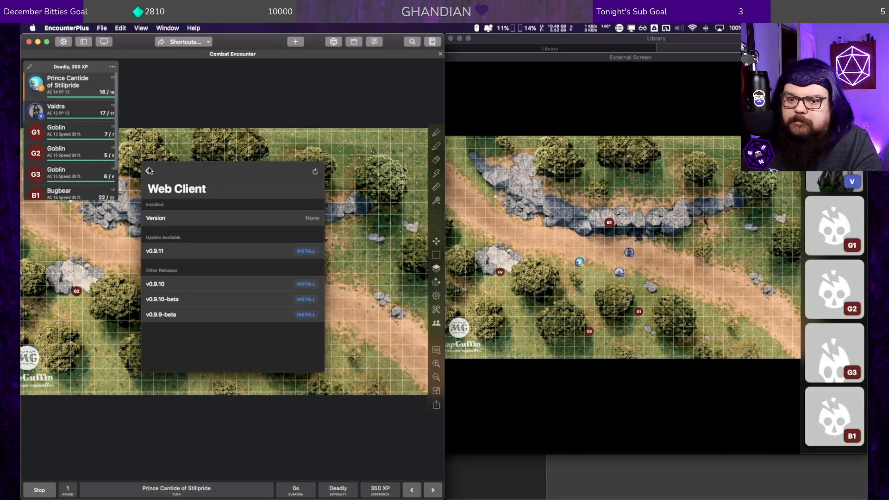
{"action": "left_click", "coordinate": [312, 253]}
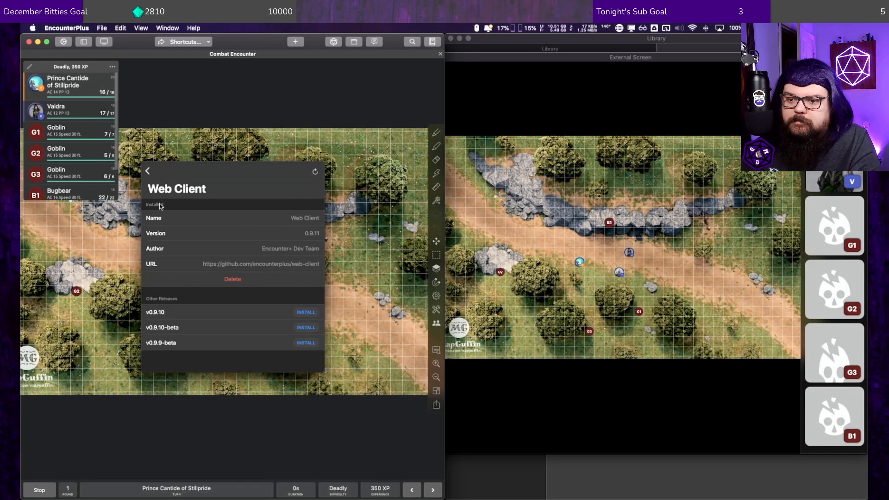
{"action": "left_click", "coordinate": [147, 171]}
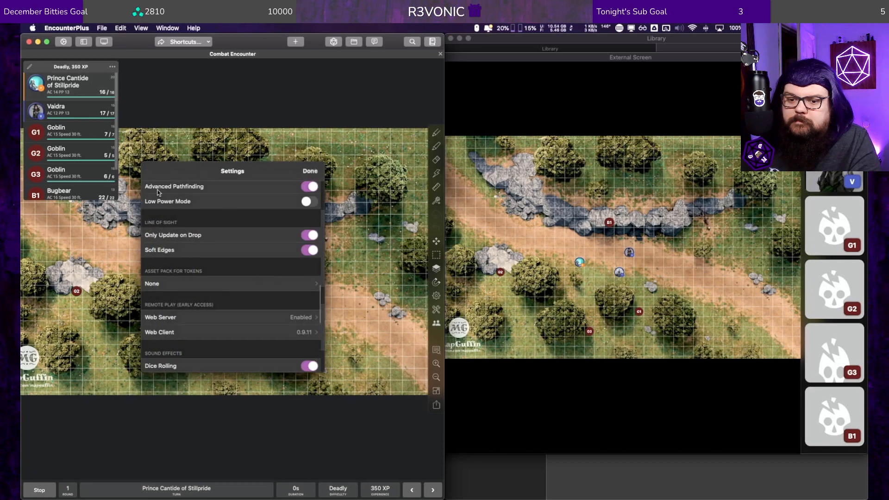
Step: View the web server's public access details, including the client URL and QR code, and return to the server details
{"action": "left_click", "coordinate": [284, 316]}
{"action": "scroll", "coordinate": [218, 267], "scroll_direction": "down", "scroll_amount": 1}
{"action": "left_click", "coordinate": [241, 324]}
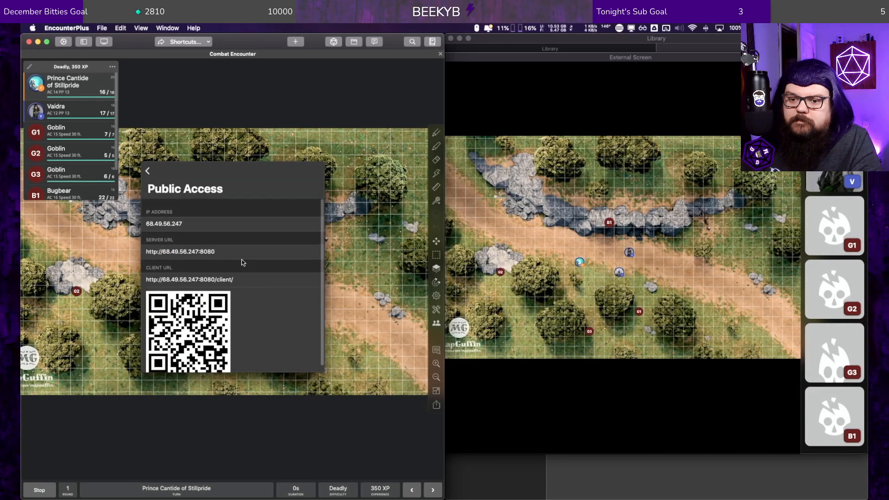
{"action": "left_click", "coordinate": [147, 171]}
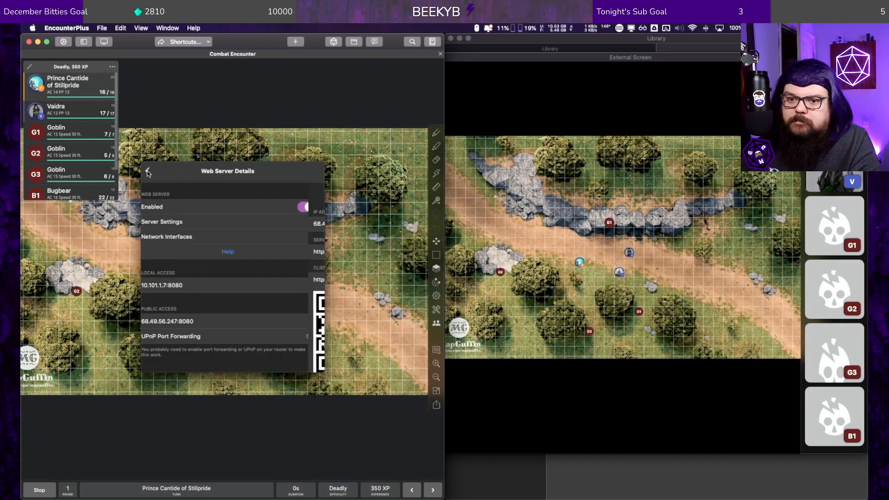
Step: Review the web server's public access details, including the client URL and QR code, again and close the settings
{"action": "left_click", "coordinate": [148, 172]}
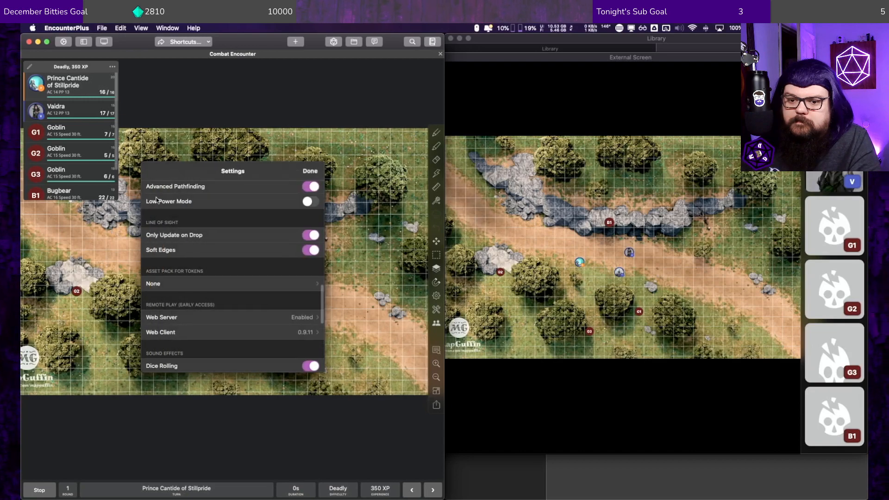
{"action": "left_click", "coordinate": [233, 318]}
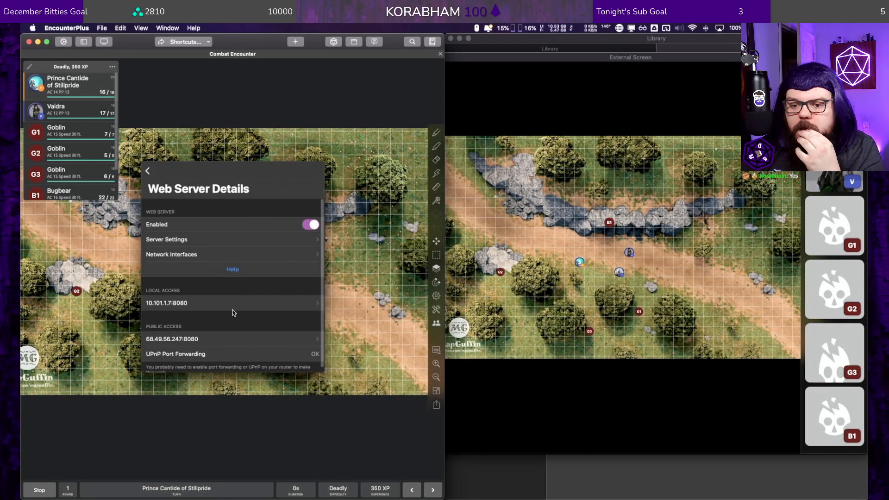
{"action": "left_click", "coordinate": [199, 338]}
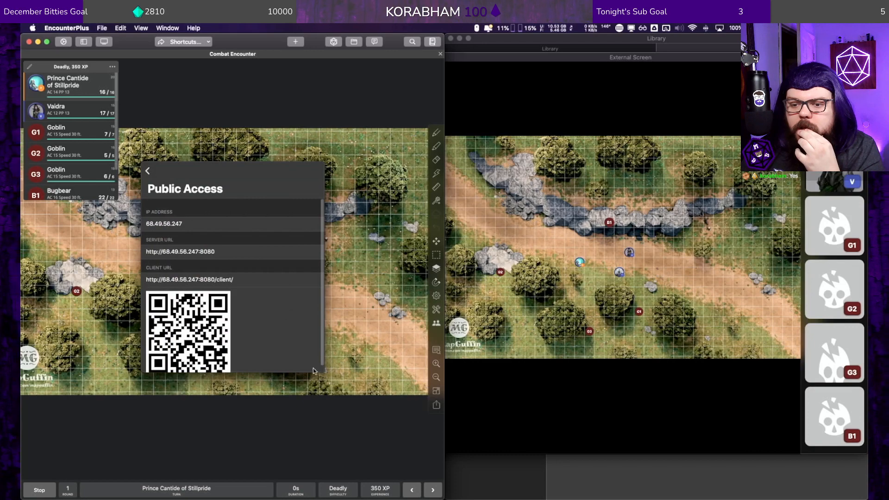
{"action": "scroll", "coordinate": [279, 341], "scroll_direction": "down", "scroll_amount": 1}
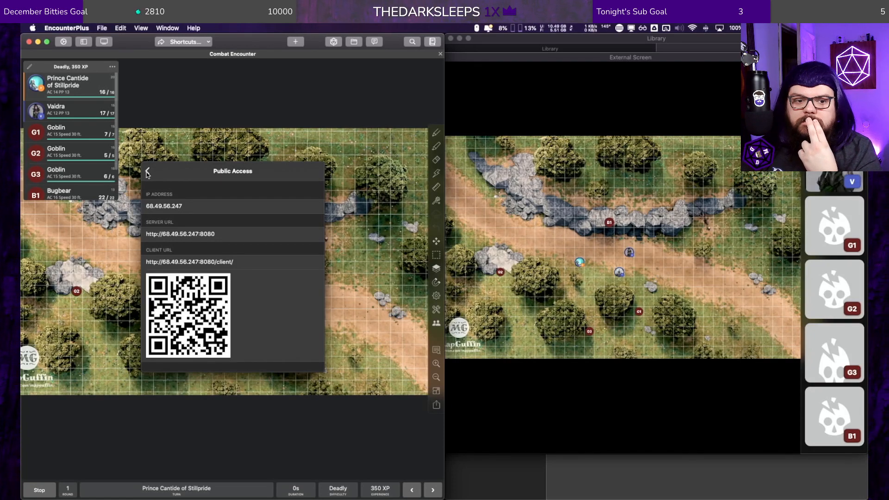
{"action": "left_click", "coordinate": [148, 173]}
{"action": "left_click", "coordinate": [147, 172]}
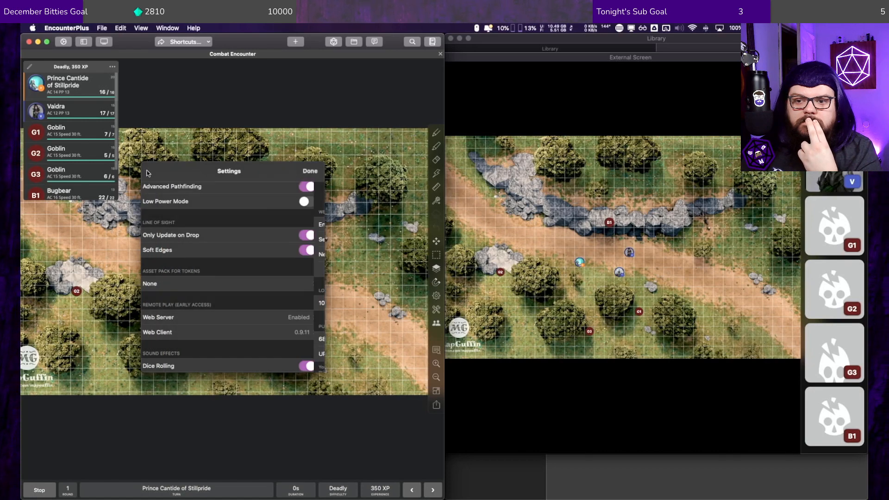
{"action": "left_click", "coordinate": [310, 171]}
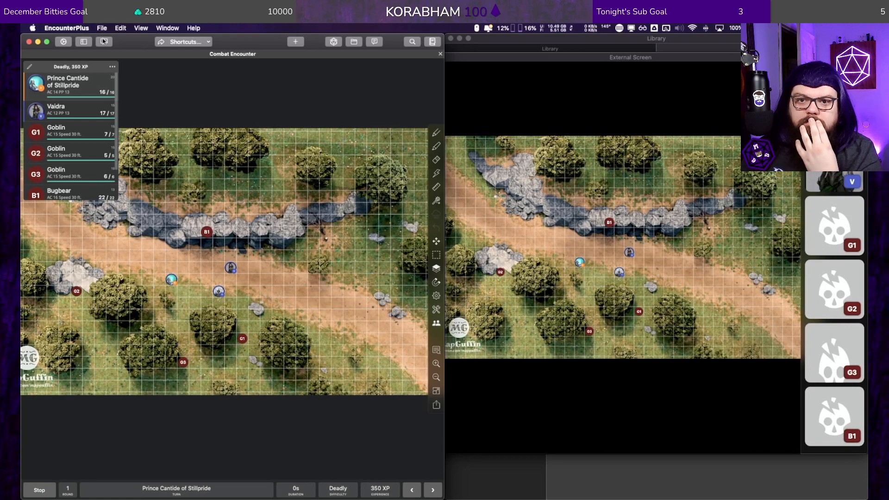
Step: Look through the application settings down to the combat and dice roller options, and close the settings
{"action": "left_click", "coordinate": [63, 41]}
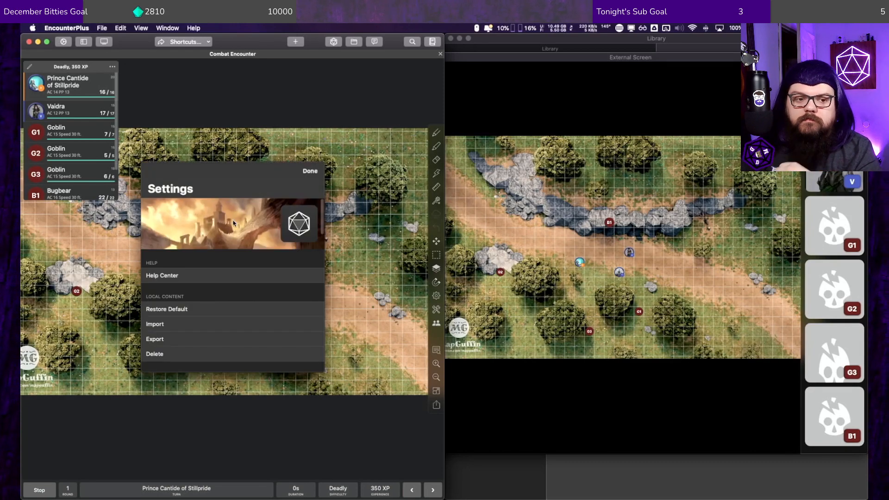
{"action": "scroll", "coordinate": [236, 235], "scroll_direction": "down", "scroll_amount": 1}
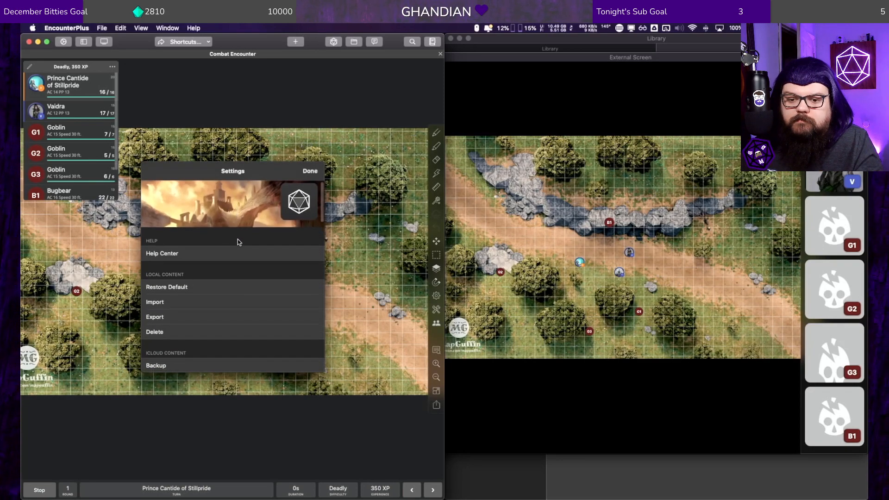
{"action": "scroll", "coordinate": [237, 239], "scroll_direction": "down", "scroll_amount": 5}
{"action": "scroll", "coordinate": [291, 280], "scroll_direction": "down", "scroll_amount": 3}
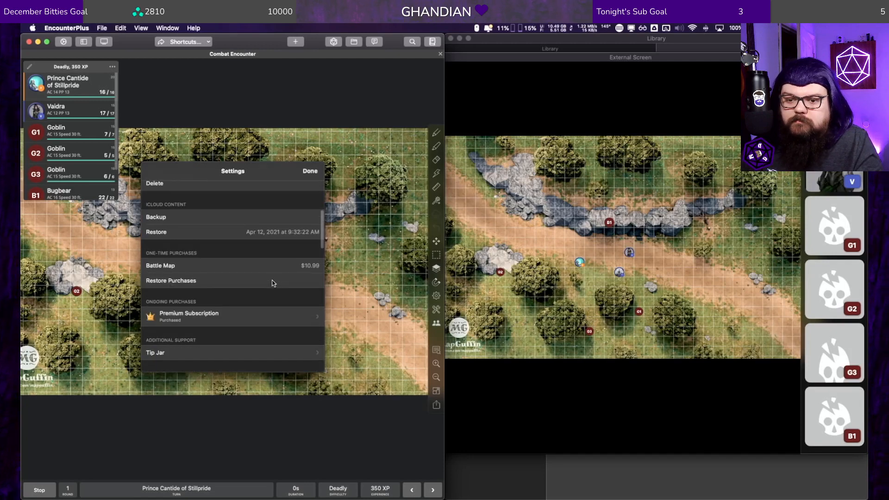
{"action": "scroll", "coordinate": [272, 276], "scroll_direction": "down", "scroll_amount": 12}
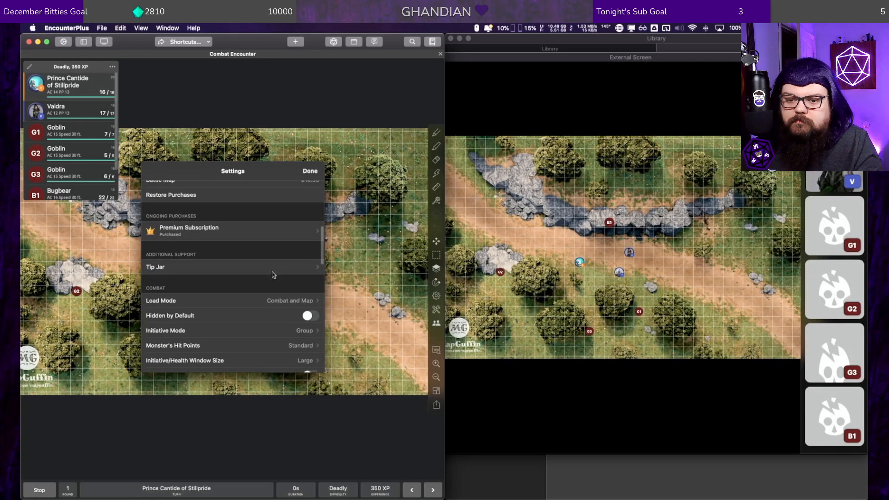
{"action": "scroll", "coordinate": [264, 268], "scroll_direction": "up", "scroll_amount": 5}
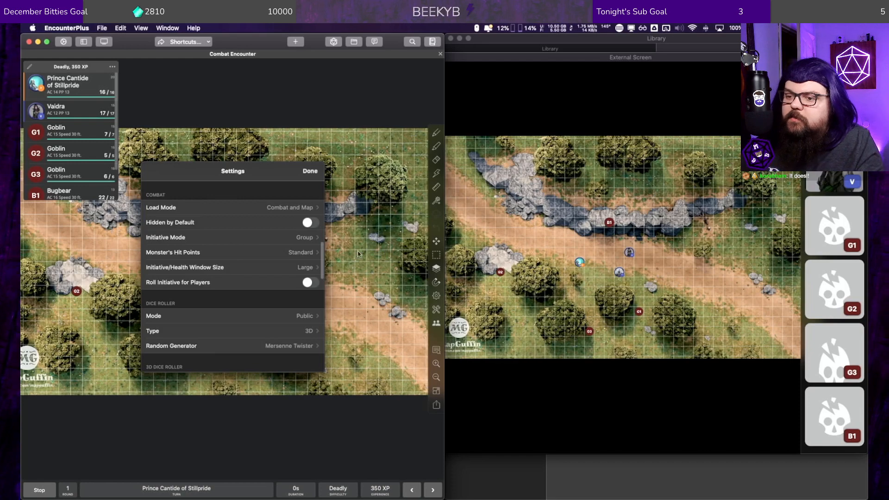
{"action": "left_click", "coordinate": [338, 120]}
Step: Move the Bugbear token east along the rocks and inspect Prince Cantide of Stillpride's creature details without saving changes
{"action": "left_click_drag", "start_coordinate": [206, 231], "coordinate": [254, 233]}
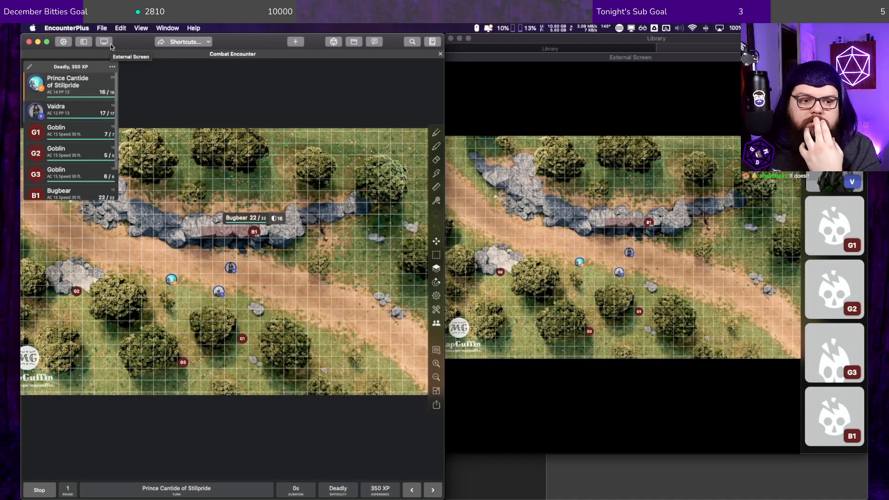
{"action": "right_click", "coordinate": [40, 79]}
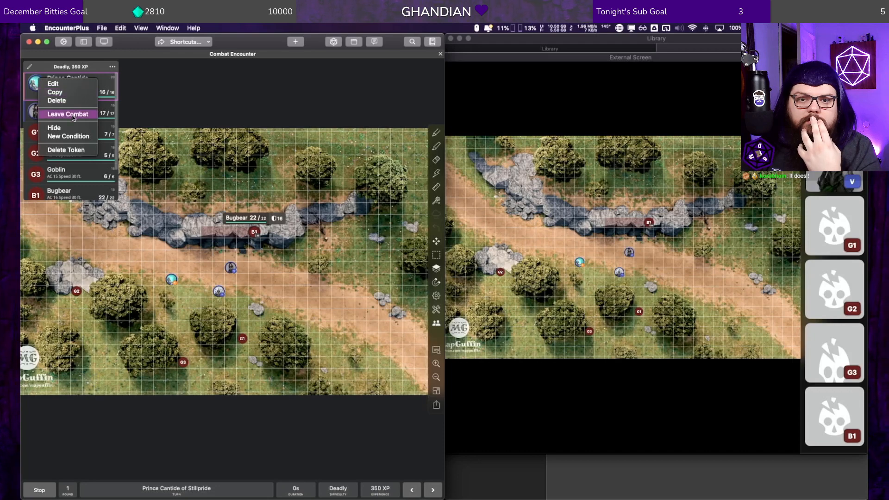
{"action": "left_click", "coordinate": [73, 86]}
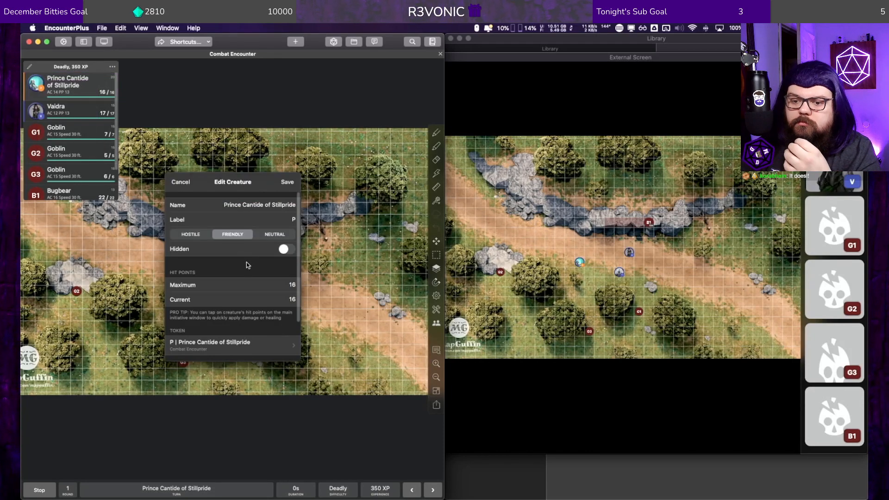
{"action": "scroll", "coordinate": [247, 265], "scroll_direction": "down", "scroll_amount": 3}
{"action": "scroll", "coordinate": [237, 284], "scroll_direction": "up", "scroll_amount": 3}
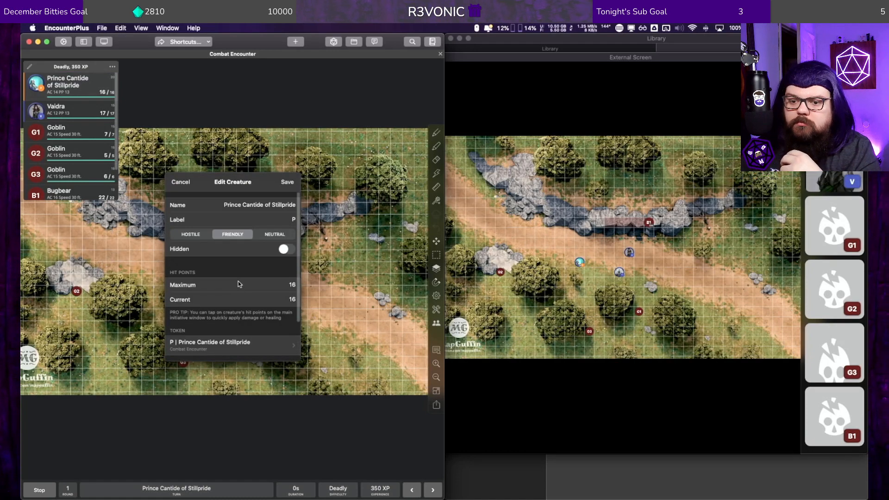
{"action": "left_click", "coordinate": [180, 182]}
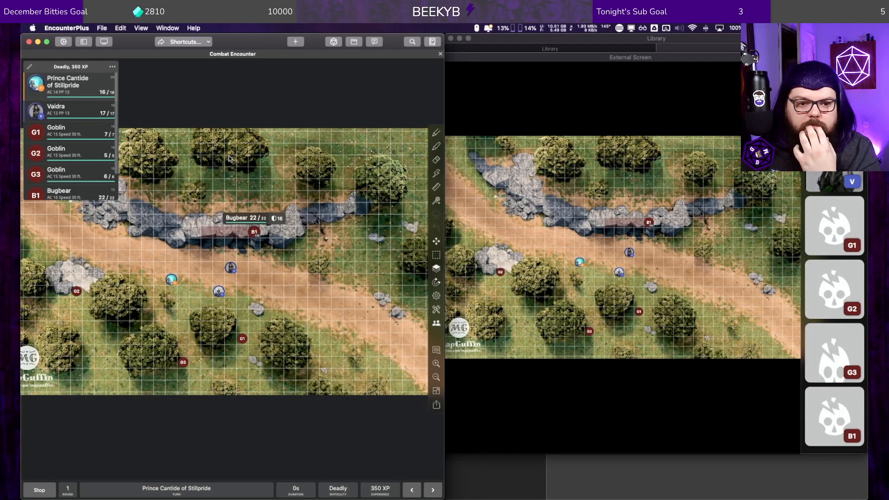
Step: Reset the Bugbear token's movement path on the map
{"action": "left_click_drag", "start_coordinate": [253, 234], "coordinate": [232, 232]}
{"action": "right_click", "coordinate": [233, 230]}
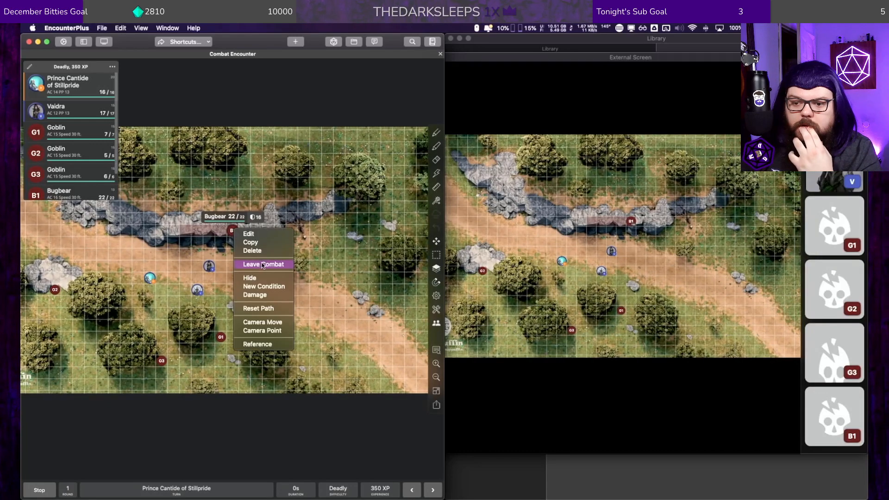
{"action": "left_click", "coordinate": [262, 309]}
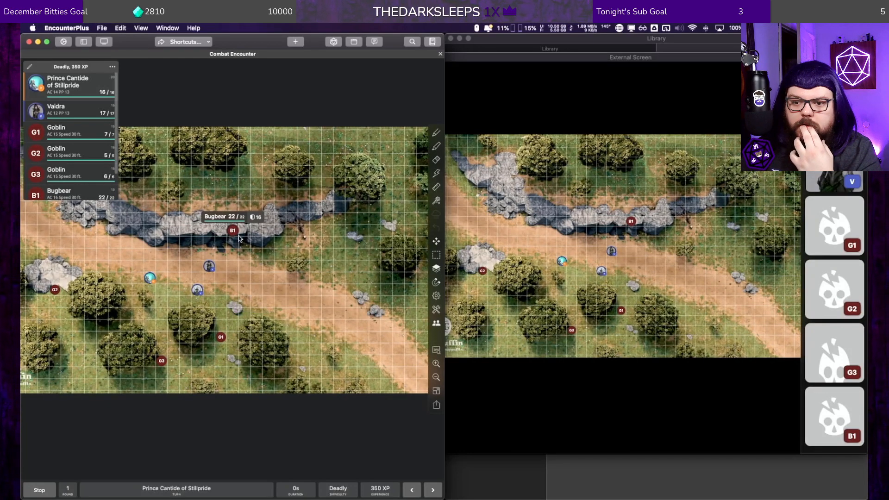
Step: Move the Bugbear token back west along the rocks and clear the path of that move
{"action": "left_click_drag", "start_coordinate": [233, 231], "coordinate": [178, 231]}
{"action": "left_click", "coordinate": [225, 231]}
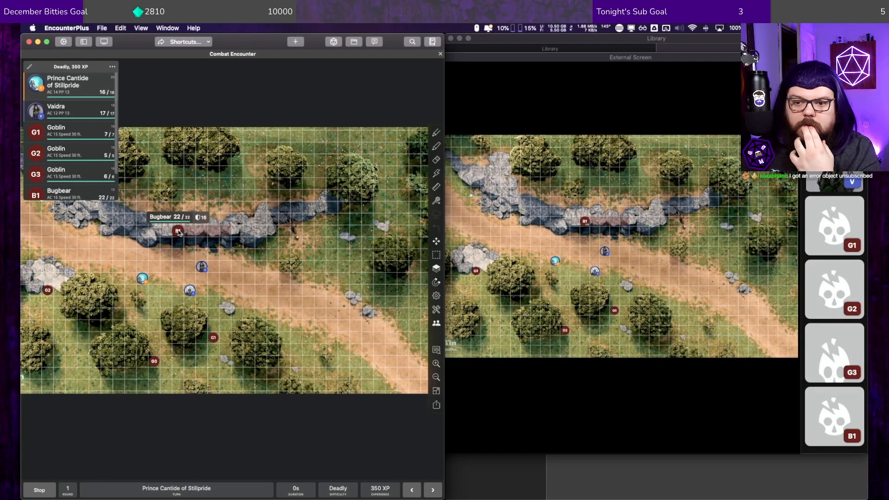
{"action": "right_click", "coordinate": [178, 231]}
{"action": "left_click", "coordinate": [218, 309]}
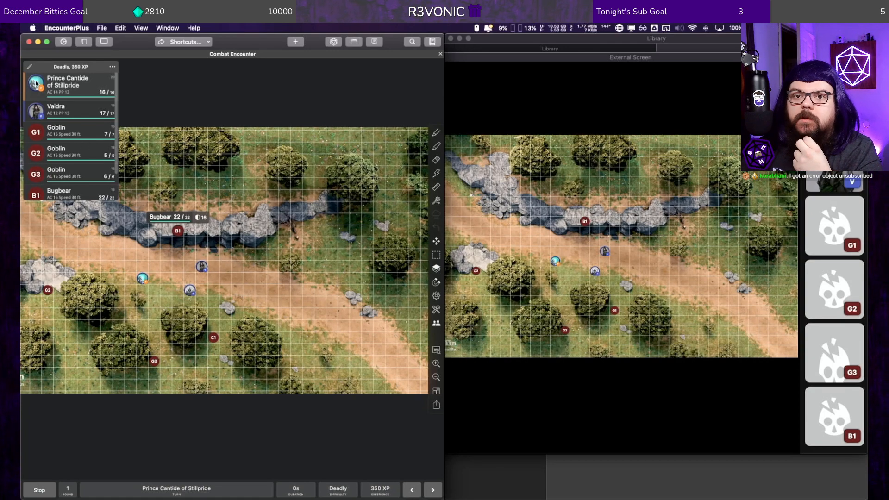
Step: Examine all the external screen settings, from overlay to AirPlay options, and close them
{"action": "left_click", "coordinate": [104, 42]}
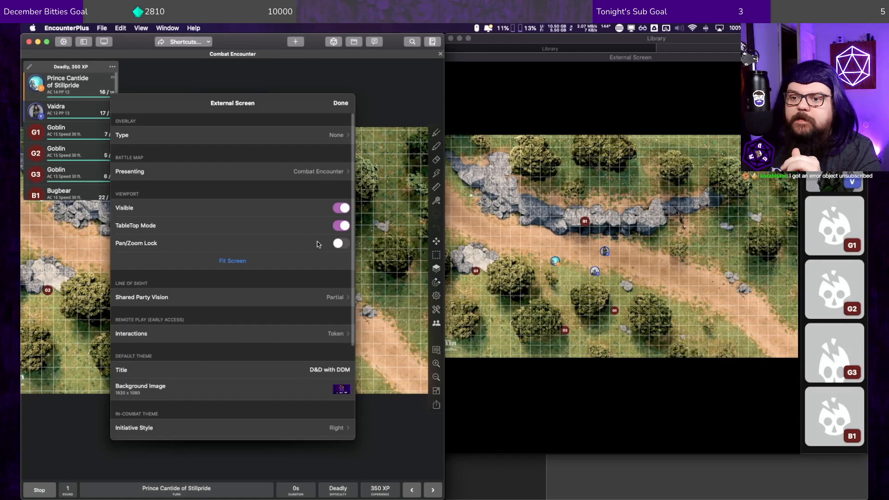
{"action": "scroll", "coordinate": [252, 259], "scroll_direction": "down", "scroll_amount": 5}
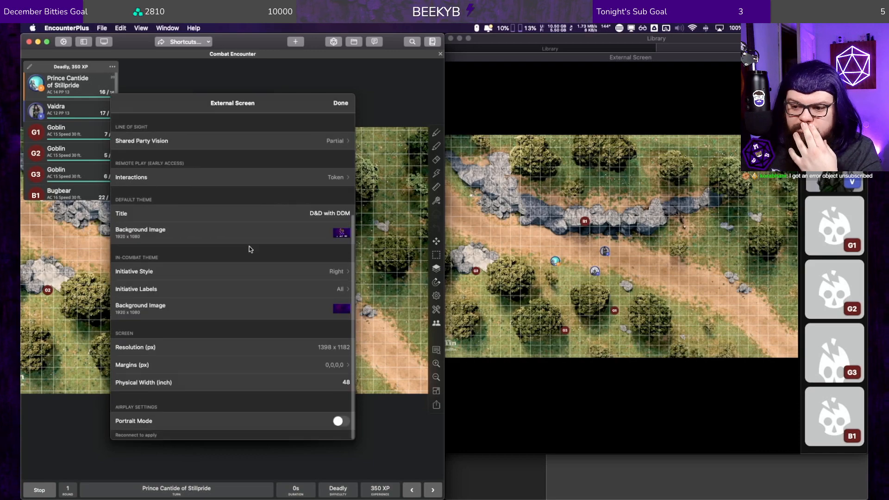
{"action": "scroll", "coordinate": [249, 249], "scroll_direction": "up", "scroll_amount": 5}
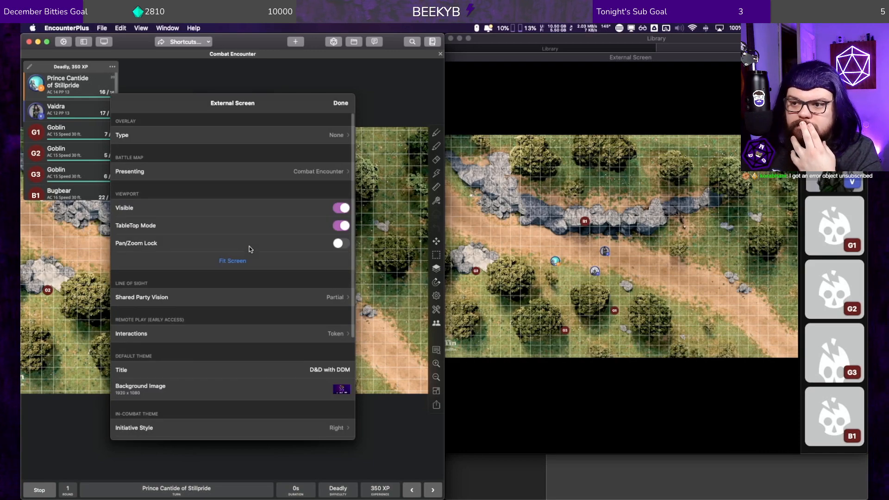
{"action": "left_click", "coordinate": [339, 103]}
Step: Roll 2d20 in the dice roller to show it on the external screen, and close the roller
{"action": "left_click", "coordinate": [334, 42]}
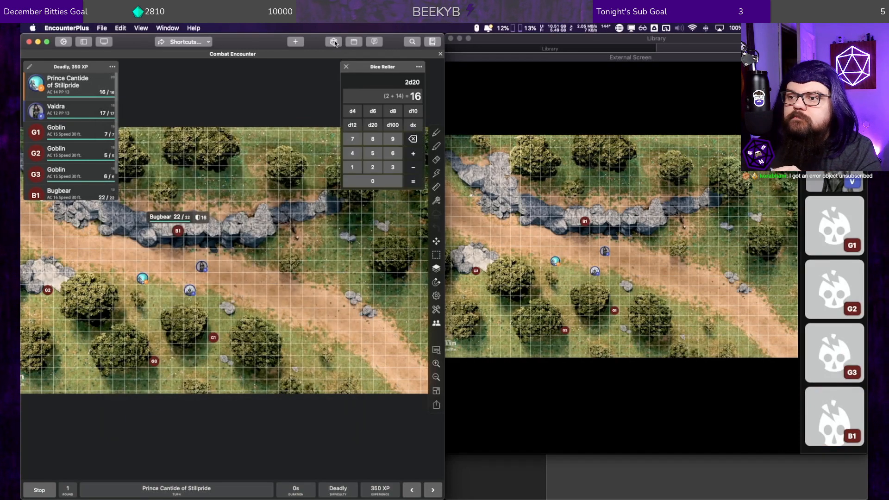
{"action": "left_click", "coordinate": [415, 184]}
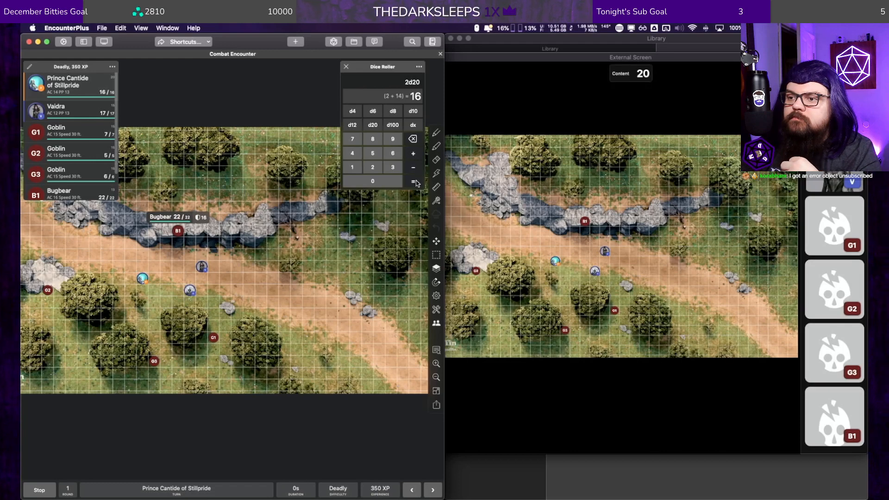
{"action": "left_click", "coordinate": [325, 72]}
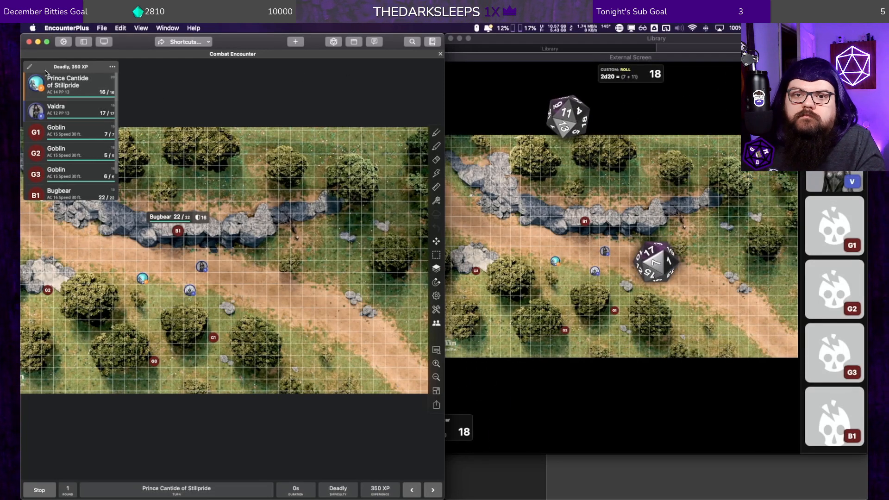
Step: Open the remote play web server details in the application settings
{"action": "left_click", "coordinate": [63, 41]}
{"action": "scroll", "coordinate": [222, 282], "scroll_direction": "down", "scroll_amount": 5}
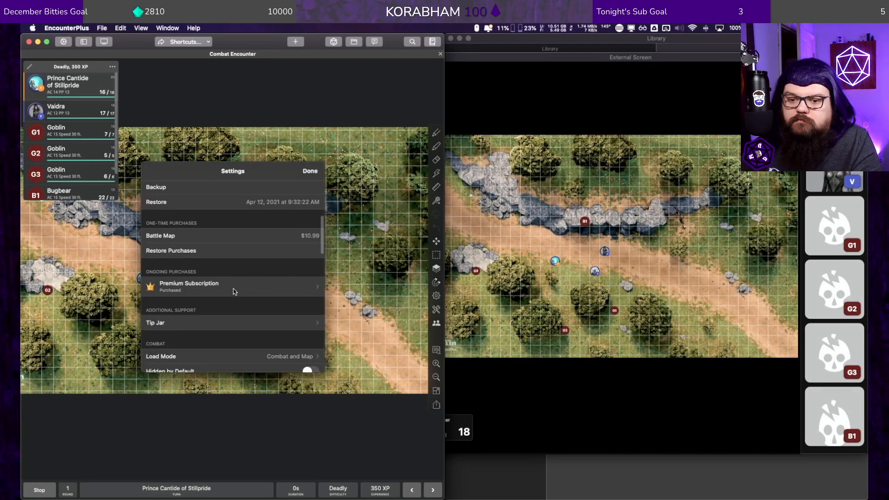
{"action": "scroll", "coordinate": [234, 290], "scroll_direction": "down", "scroll_amount": 5}
{"action": "scroll", "coordinate": [235, 289], "scroll_direction": "down", "scroll_amount": 3}
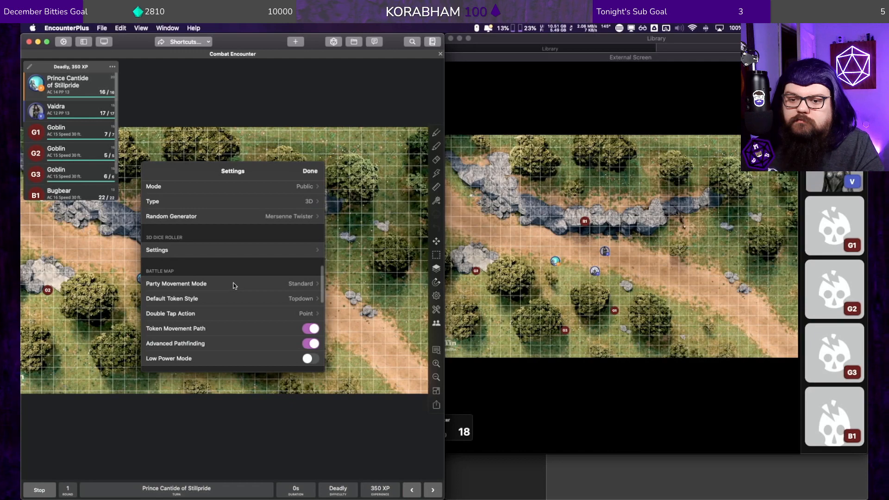
{"action": "scroll", "coordinate": [234, 284], "scroll_direction": "down", "scroll_amount": 4}
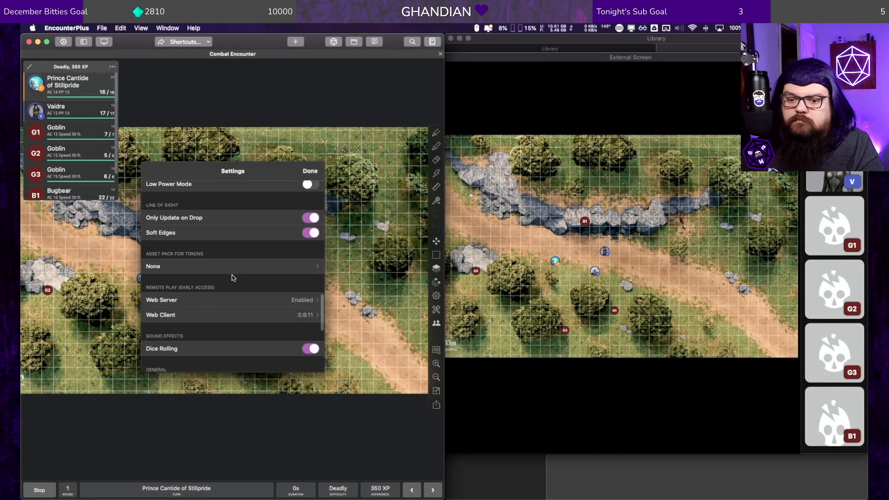
{"action": "scroll", "coordinate": [232, 280], "scroll_direction": "down", "scroll_amount": 5}
{"action": "scroll", "coordinate": [231, 274], "scroll_direction": "up", "scroll_amount": 3}
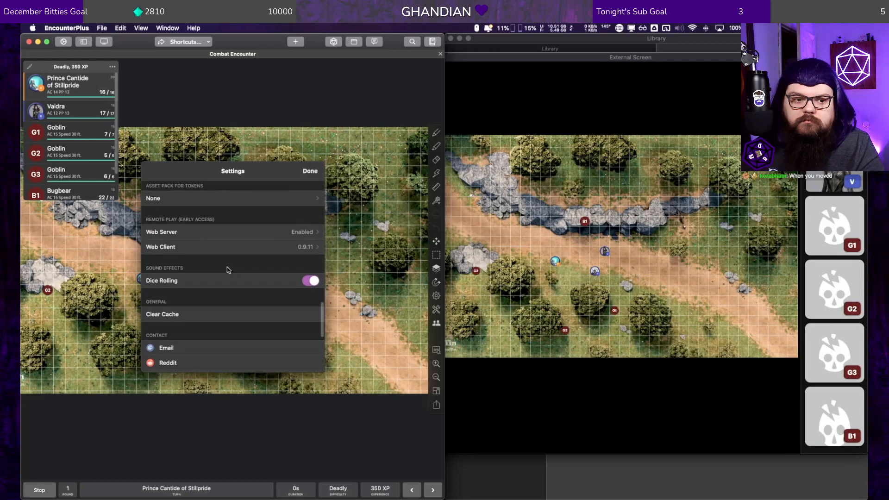
{"action": "left_click", "coordinate": [222, 232]}
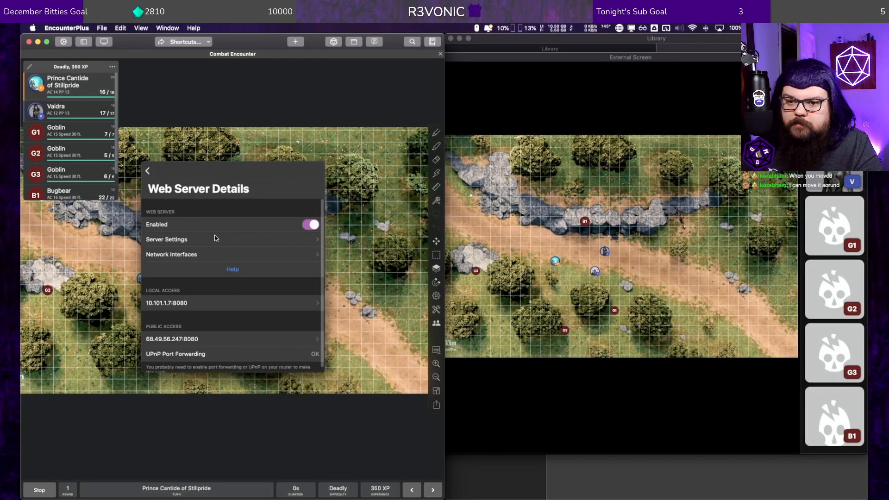
Step: Examine the web server's server settings and network interfaces, and return to the server details
{"action": "left_click", "coordinate": [215, 239]}
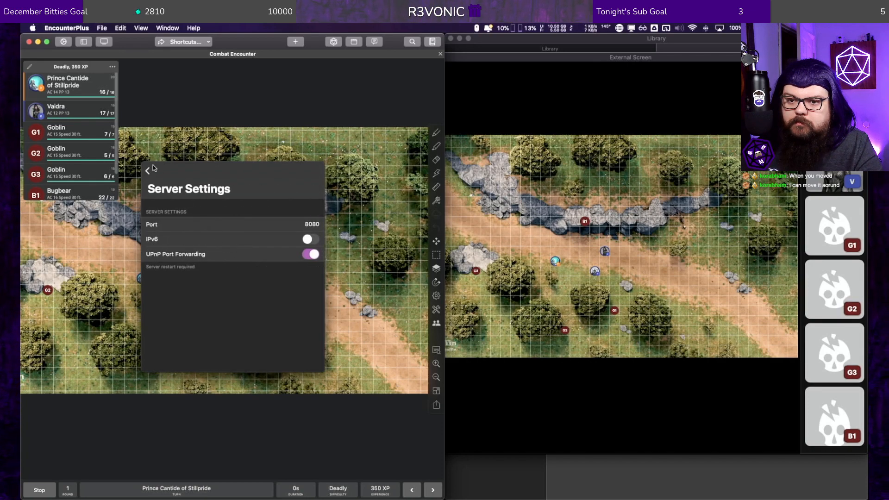
{"action": "left_click", "coordinate": [147, 170]}
{"action": "left_click", "coordinate": [182, 254]}
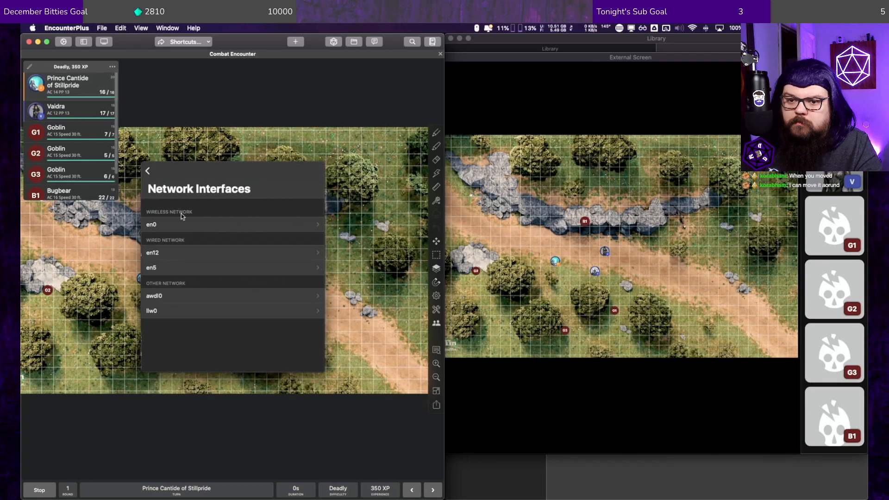
{"action": "left_click", "coordinate": [146, 169]}
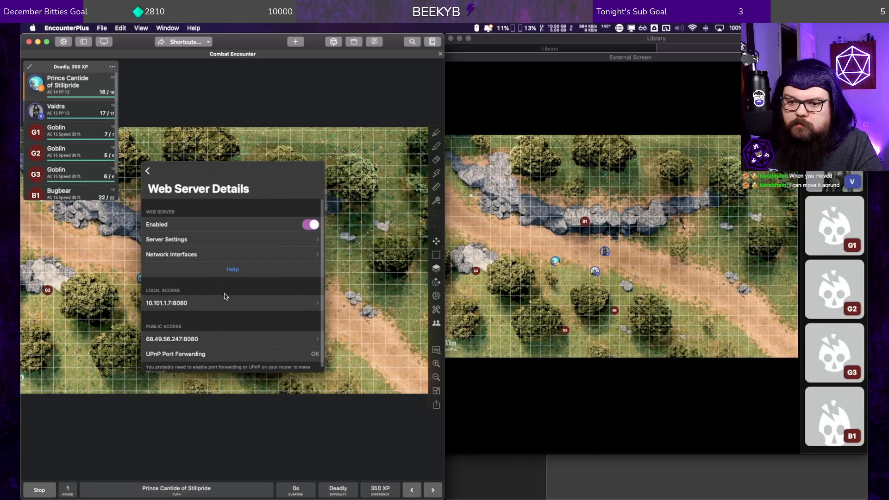
{"action": "scroll", "coordinate": [226, 296], "scroll_direction": "down", "scroll_amount": 1}
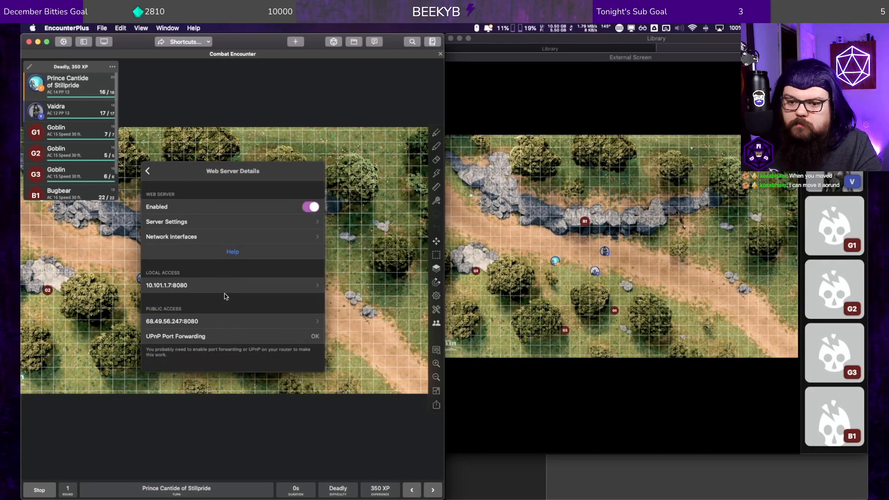
Step: Examine the web server's public access details, including its client URL and QR code, and leave them
{"action": "left_click", "coordinate": [256, 323]}
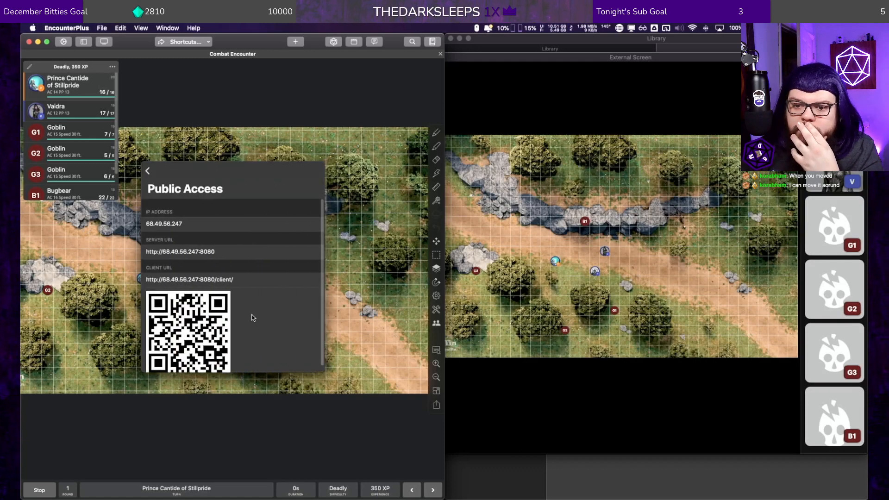
{"action": "scroll", "coordinate": [249, 303], "scroll_direction": "up", "scroll_amount": 1}
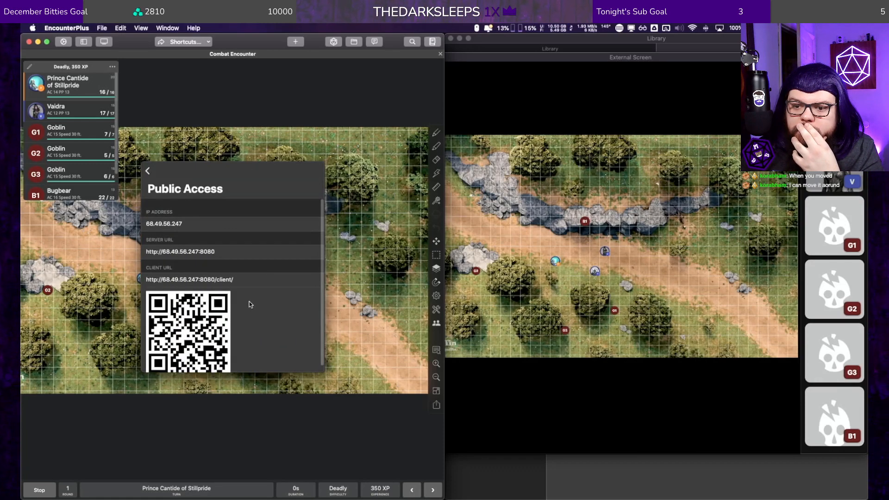
{"action": "left_click", "coordinate": [147, 172]}
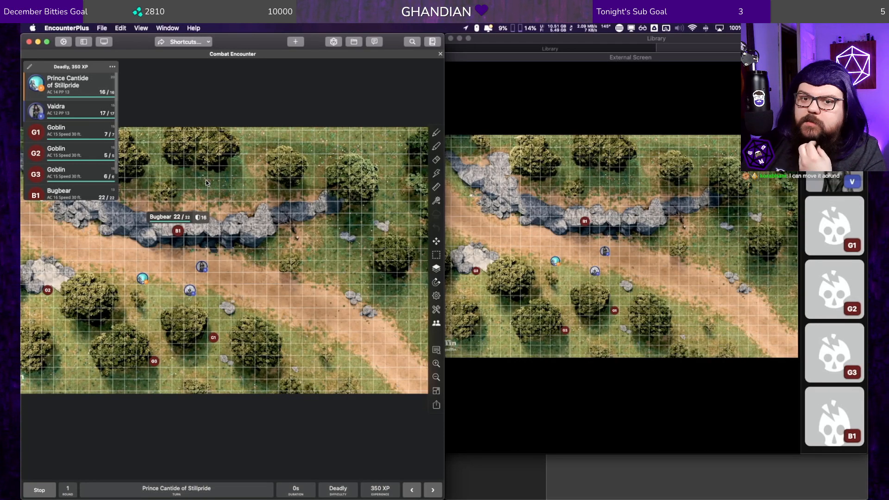
Step: In the external screen settings, set the presented battle map to None and switch it back to Combat Encounter
{"action": "left_click", "coordinate": [104, 41]}
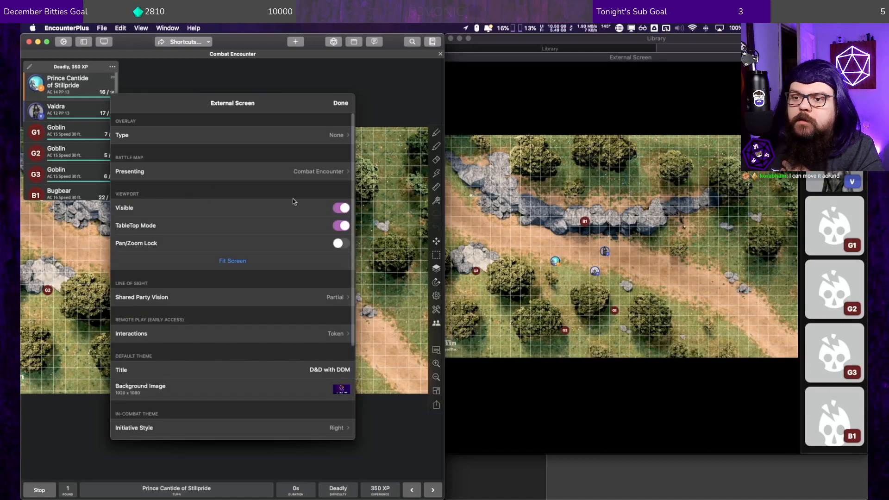
{"action": "left_click", "coordinate": [312, 170]}
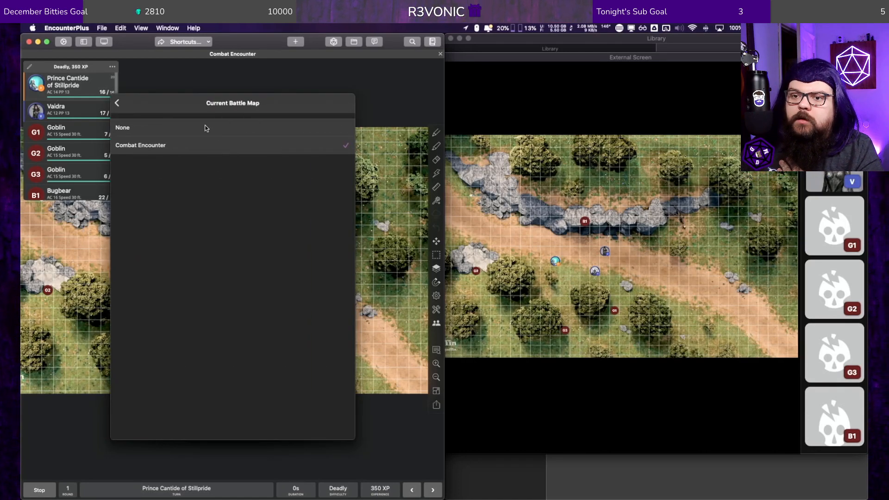
{"action": "left_click", "coordinate": [206, 128]}
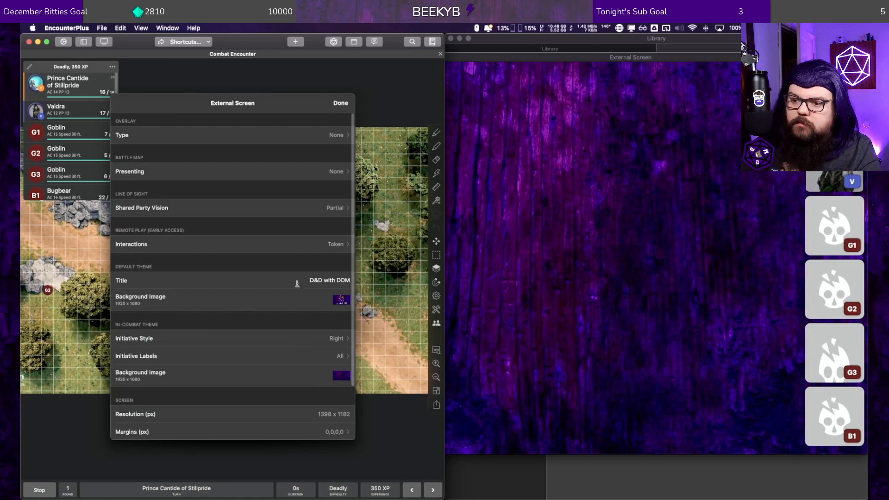
{"action": "left_click", "coordinate": [323, 173]}
{"action": "left_click", "coordinate": [250, 148]}
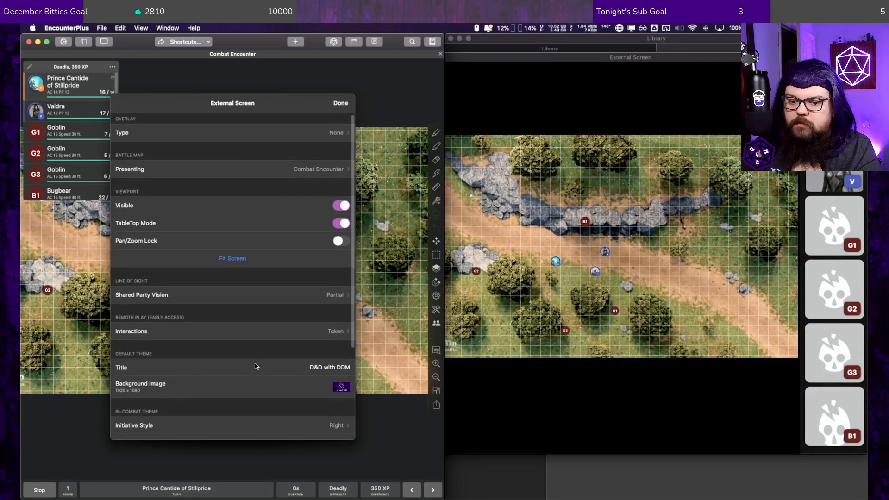
Step: Examine the remote play interaction types and return to the external screen settings
{"action": "scroll", "coordinate": [255, 363], "scroll_direction": "down", "scroll_amount": 2}
{"action": "left_click", "coordinate": [272, 312]}
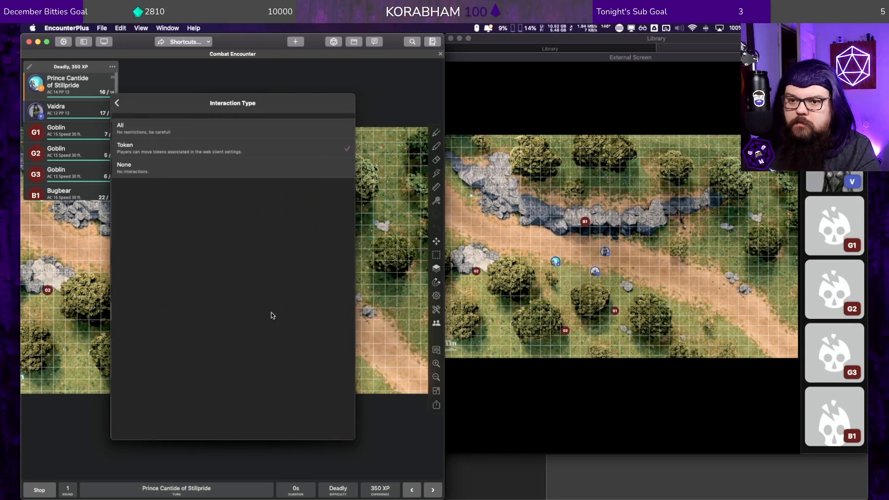
{"action": "left_click", "coordinate": [116, 104]}
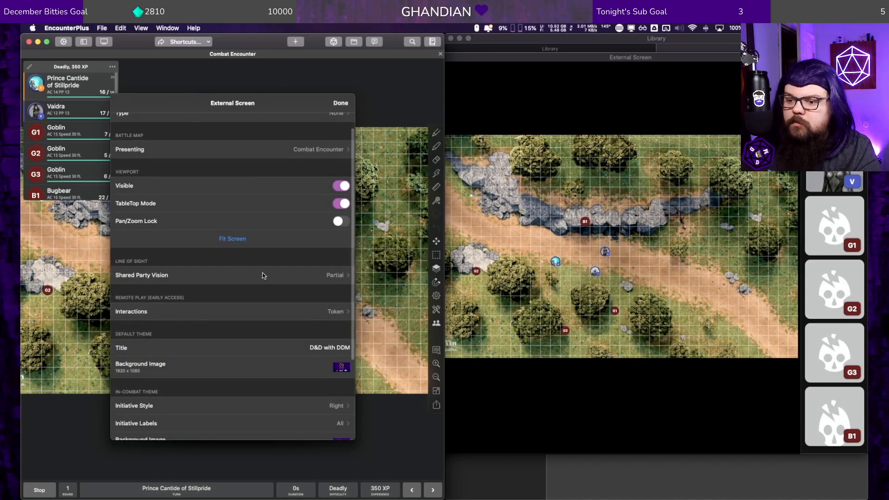
Step: Set the in-combat theme's background image to DustRyD Wallpaper.png from the DustRyD folder and its initiative labels to Players Only
{"action": "scroll", "coordinate": [255, 366], "scroll_direction": "down", "scroll_amount": 5}
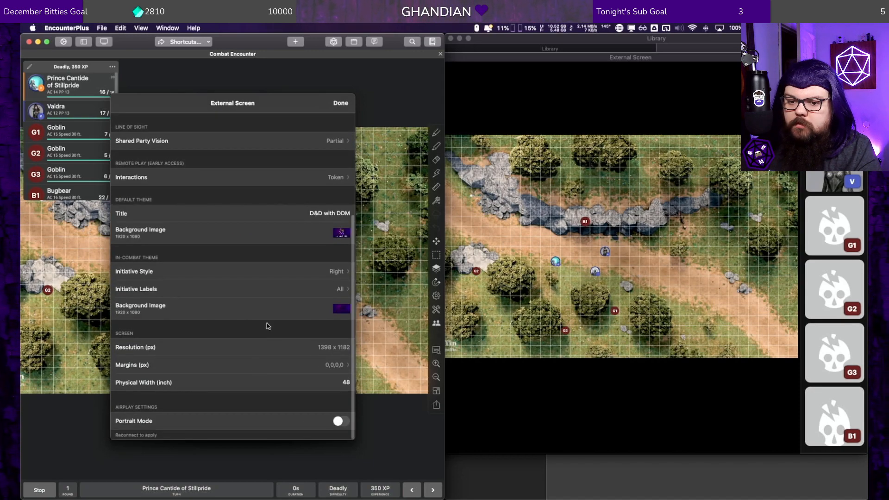
{"action": "left_click", "coordinate": [335, 309]}
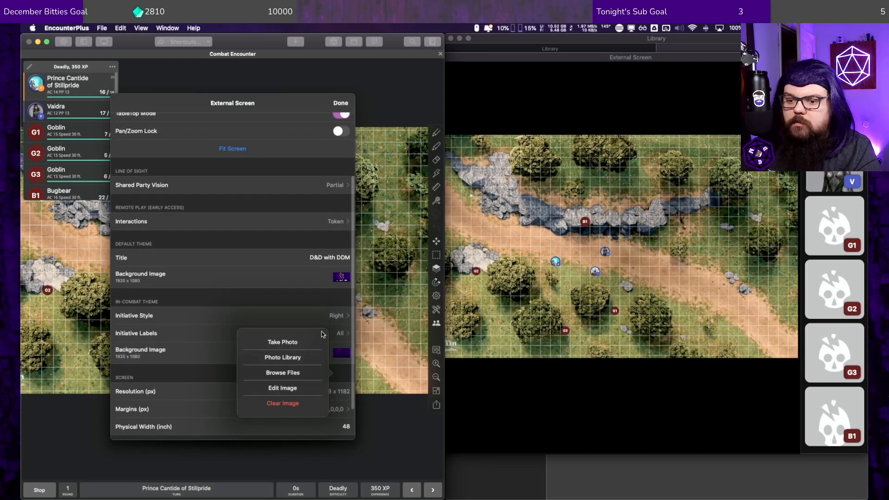
{"action": "left_click", "coordinate": [283, 374]}
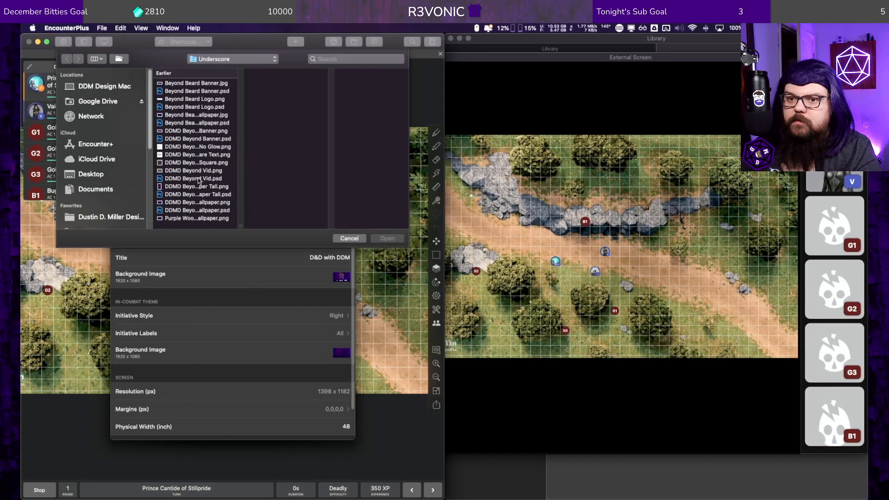
{"action": "left_click", "coordinate": [217, 59]}
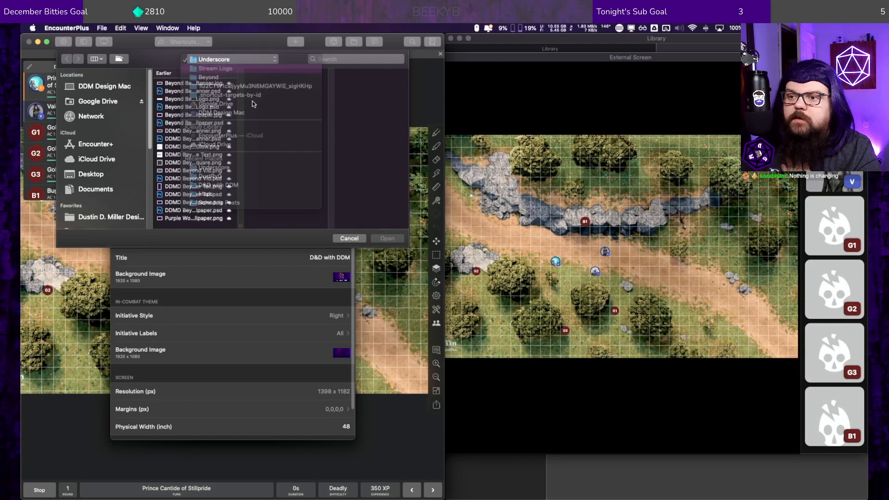
{"action": "left_click", "coordinate": [349, 86]}
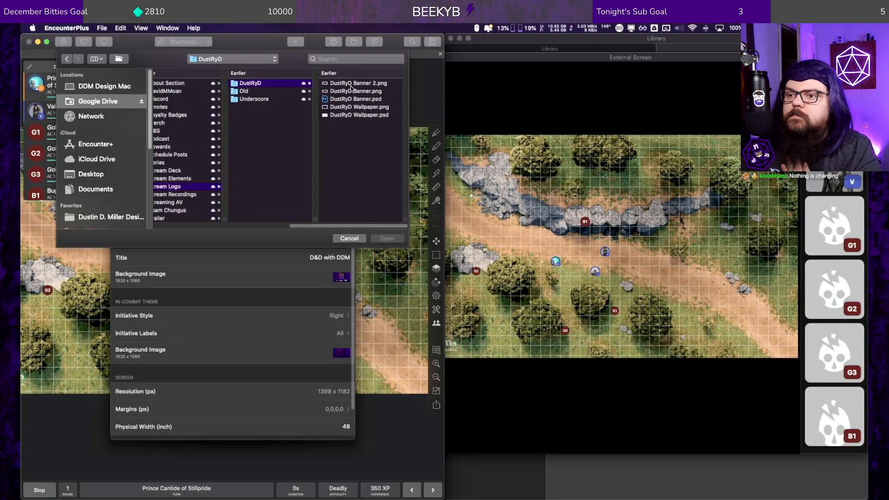
{"action": "double_click", "coordinate": [348, 107]}
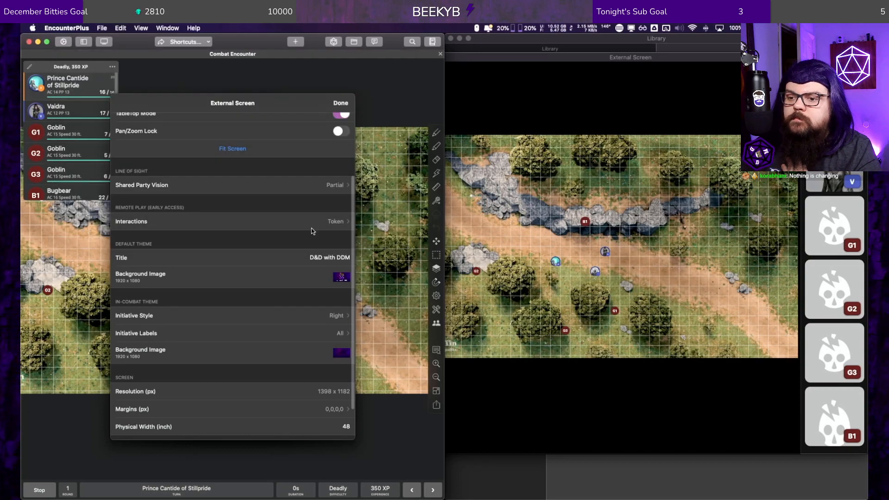
{"action": "left_click", "coordinate": [277, 333]}
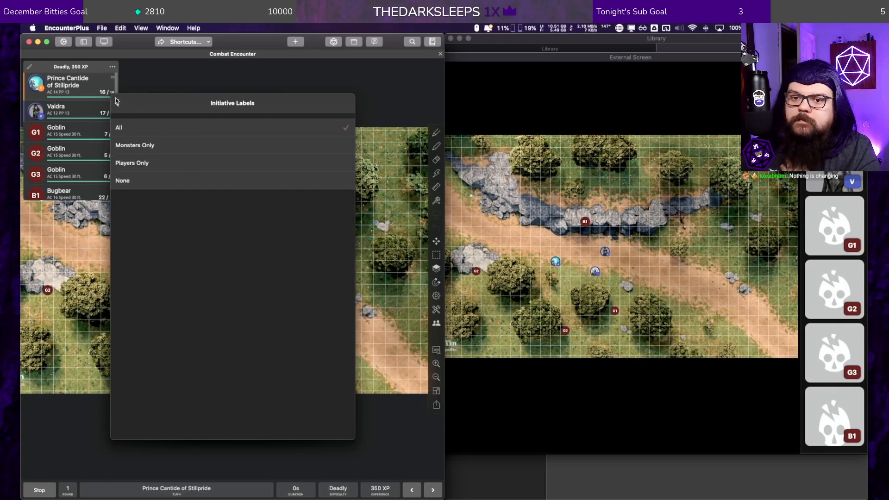
{"action": "left_click", "coordinate": [130, 162]}
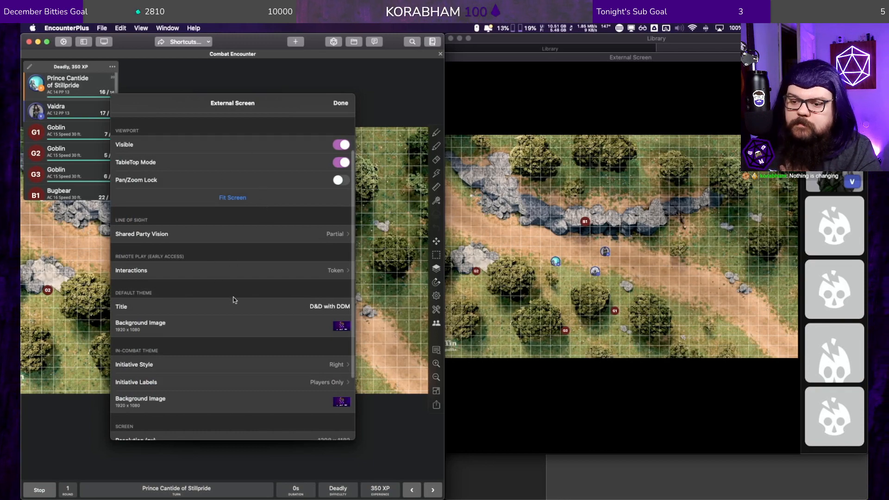
Step: Examine the remaining screen and AirPlay settings and the available overlay types, and return to the external screen settings
{"action": "scroll", "coordinate": [222, 318], "scroll_direction": "down", "scroll_amount": 2}
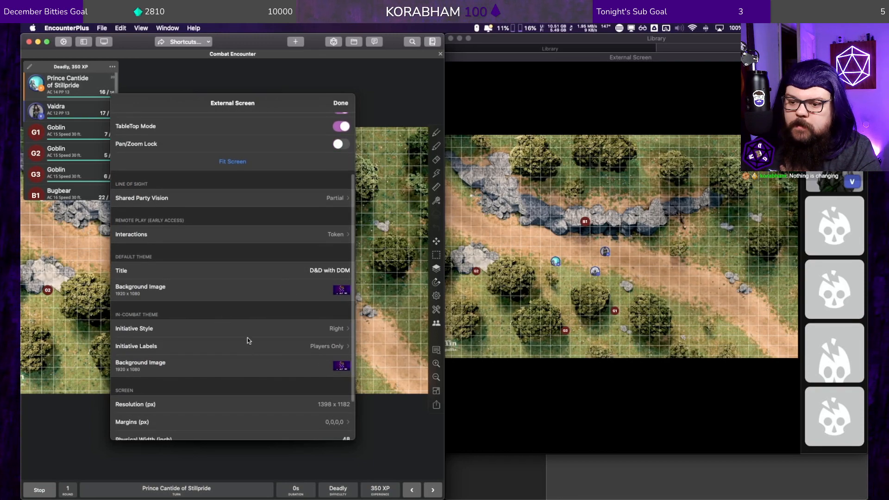
{"action": "scroll", "coordinate": [231, 410], "scroll_direction": "down", "scroll_amount": 3}
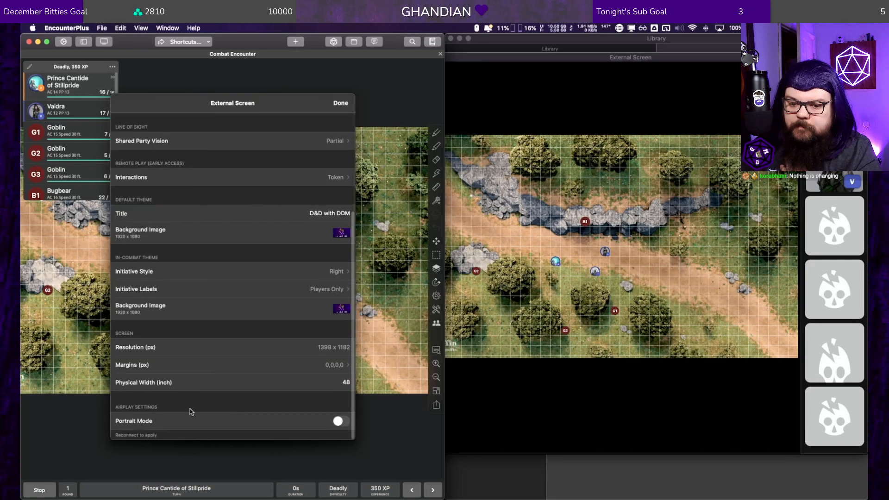
{"action": "scroll", "coordinate": [283, 347], "scroll_direction": "up", "scroll_amount": 2}
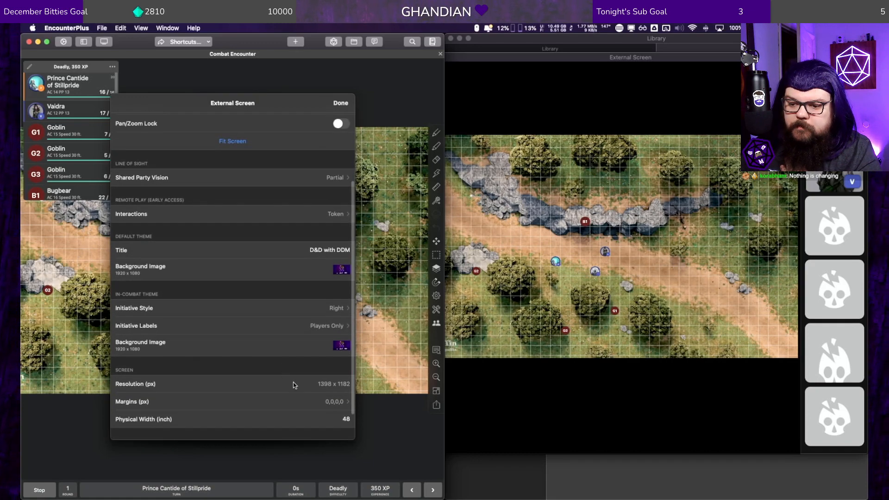
{"action": "scroll", "coordinate": [293, 381], "scroll_direction": "up", "scroll_amount": 5}
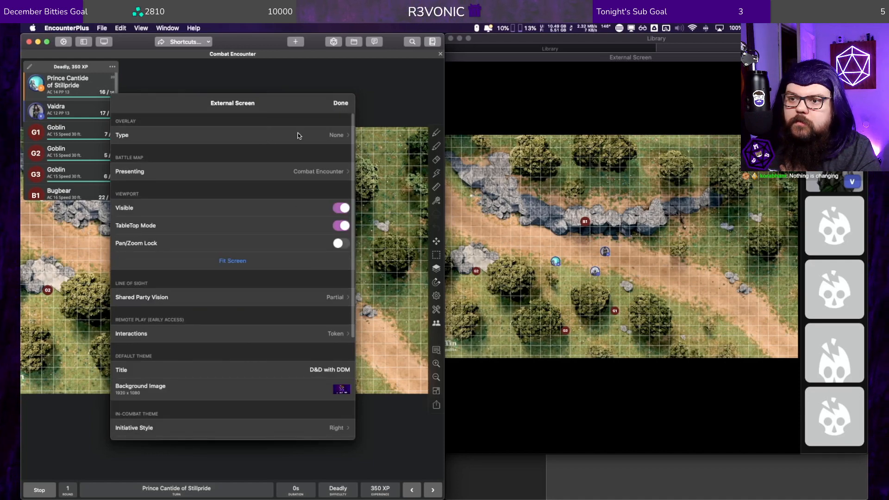
{"action": "left_click", "coordinate": [335, 137]}
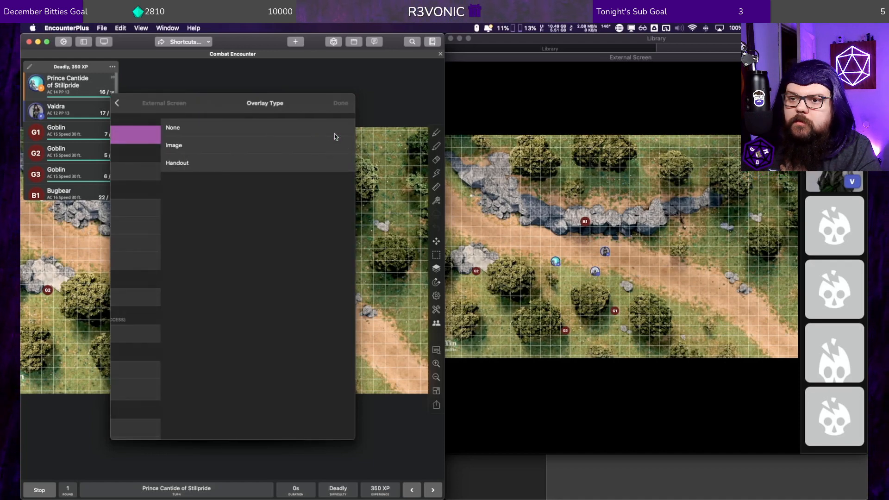
{"action": "left_click", "coordinate": [117, 103]}
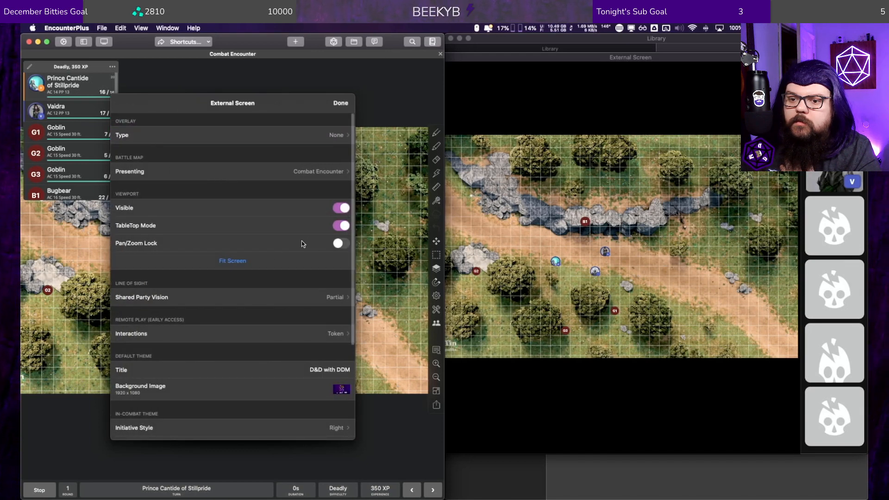
Step: Set the external screen's presented battle map to None, and move the External Screen window over the encounter window
{"action": "left_click", "coordinate": [306, 171]}
{"action": "left_click", "coordinate": [245, 126]}
{"action": "left_click", "coordinate": [340, 103]}
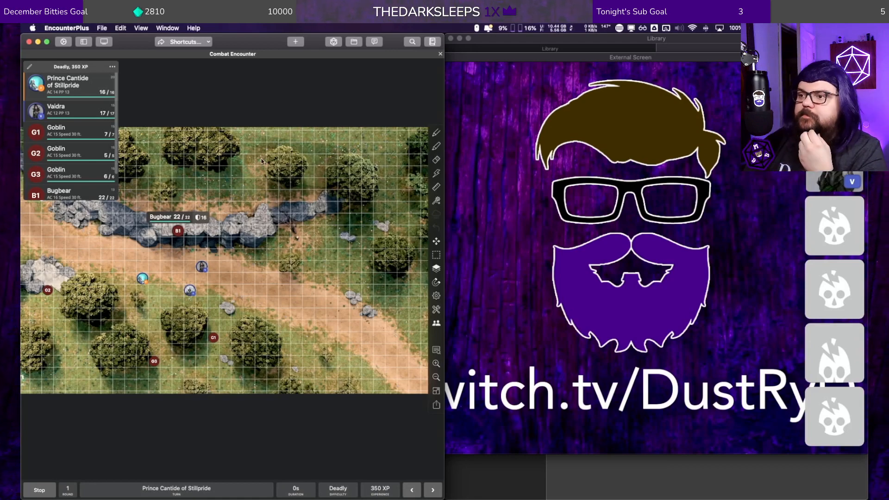
{"action": "left_click_drag", "start_coordinate": [581, 56], "coordinate": [322, 70]}
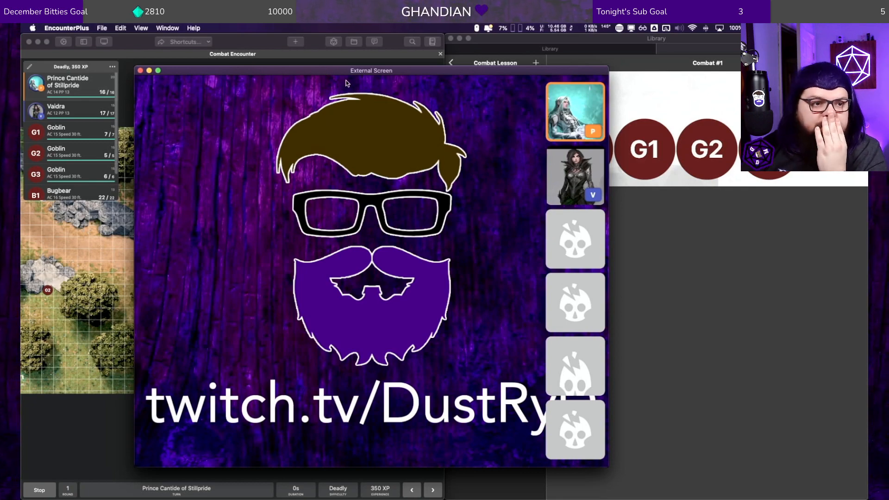
{"action": "mouse_move", "coordinate": [244, 73]}
{"action": "left_mouse_down"}
{"action": "mouse_move", "coordinate": [229, 49]}
{"action": "mouse_move", "coordinate": [257, 65]}
{"action": "left_mouse_up"}
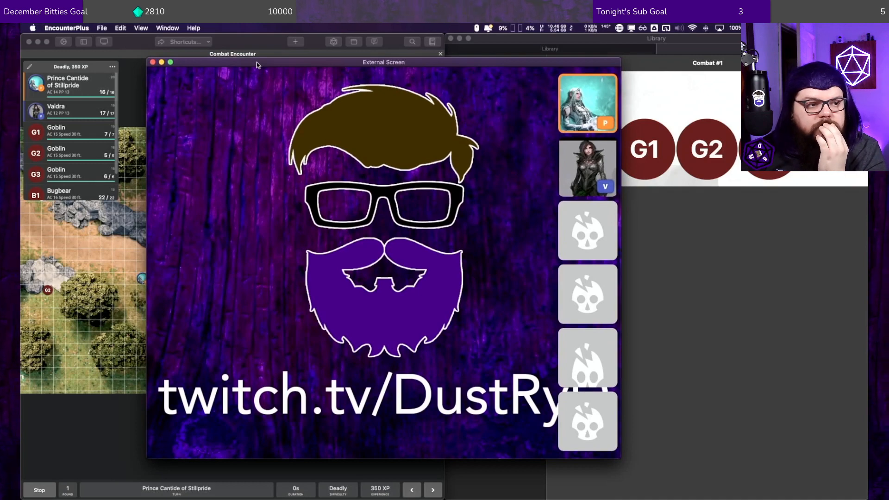
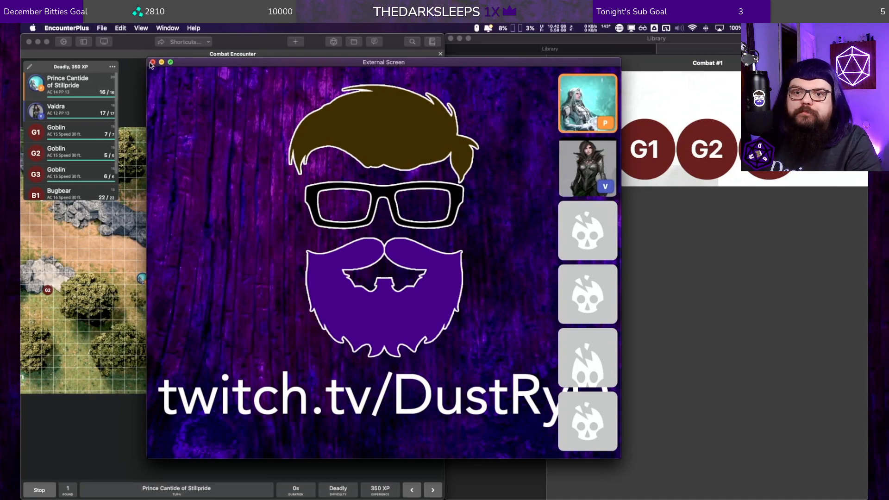
Step: Present the Combat Encounter battle map on the external screen
{"action": "left_click", "coordinate": [107, 42]}
{"action": "left_click", "coordinate": [107, 42]}
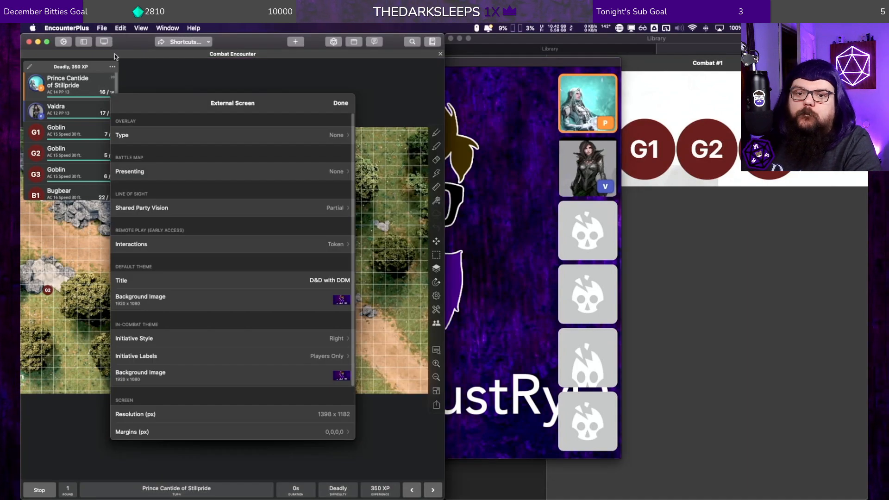
{"action": "left_click", "coordinate": [160, 171]}
{"action": "left_click", "coordinate": [169, 146]}
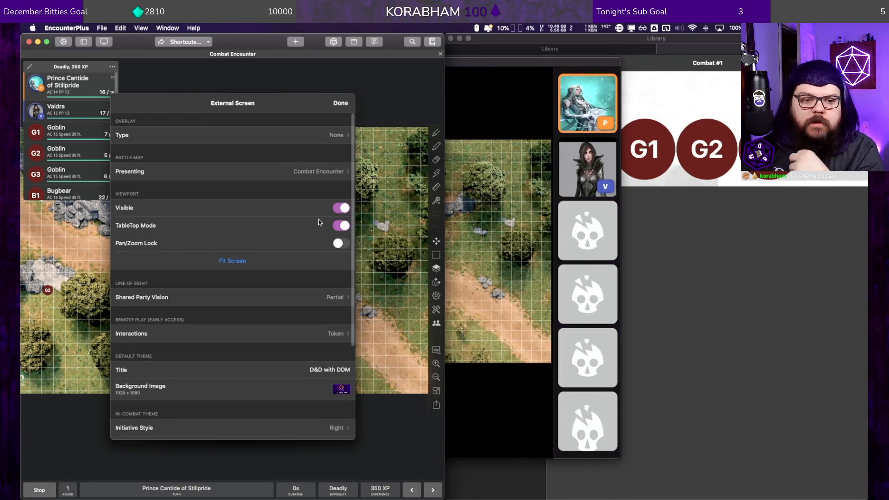
Step: Try turning off TableTop Mode for the presented battle map, and reopen the external screen settings
{"action": "left_click", "coordinate": [340, 227]}
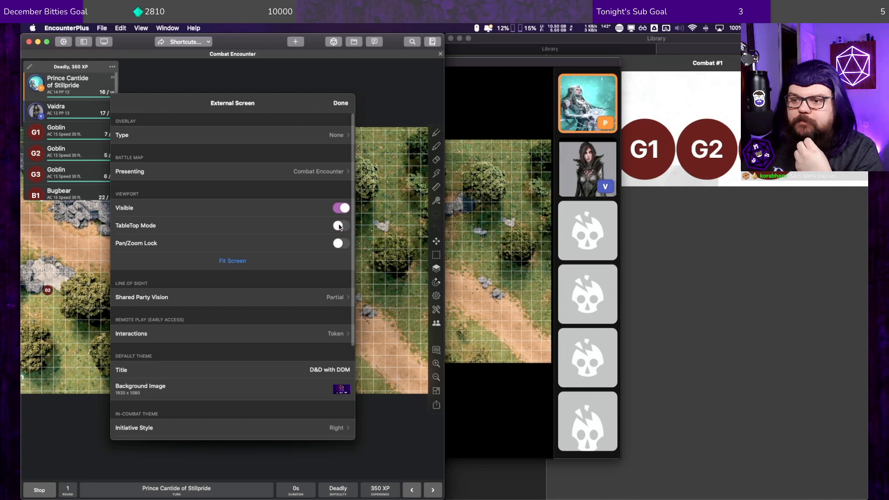
{"action": "left_click", "coordinate": [341, 103]}
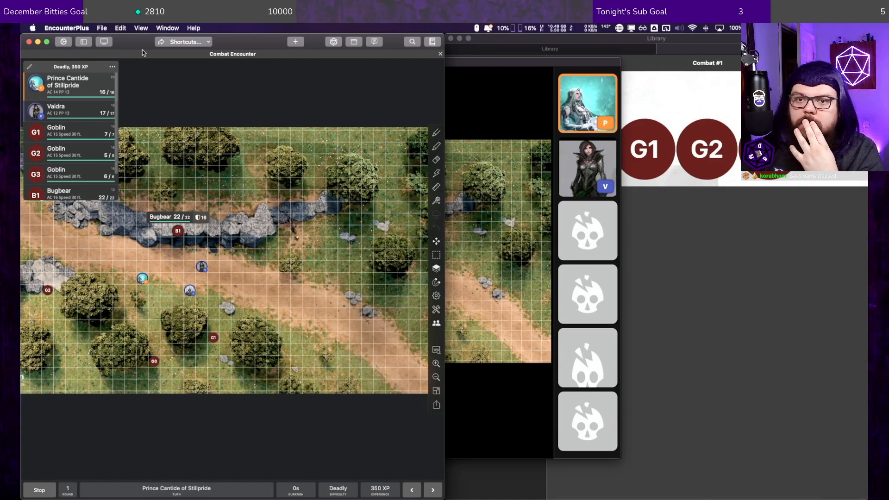
{"action": "left_click", "coordinate": [99, 42]}
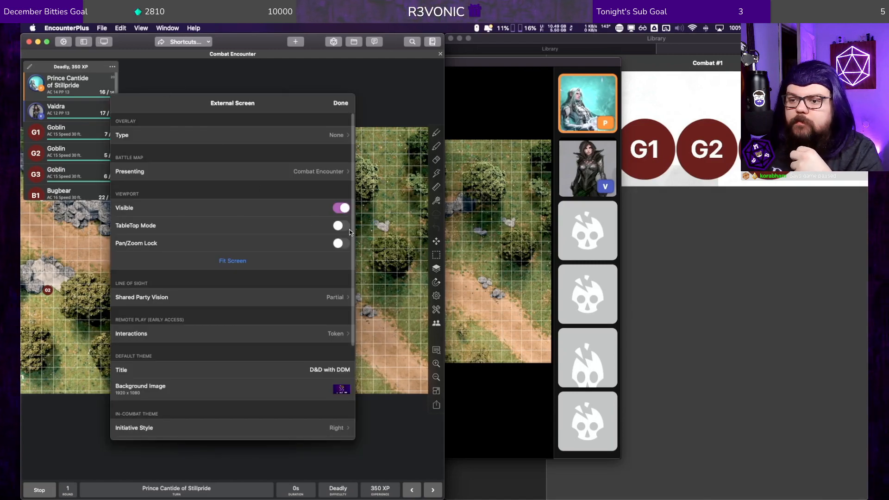
{"action": "left_click", "coordinate": [340, 103]}
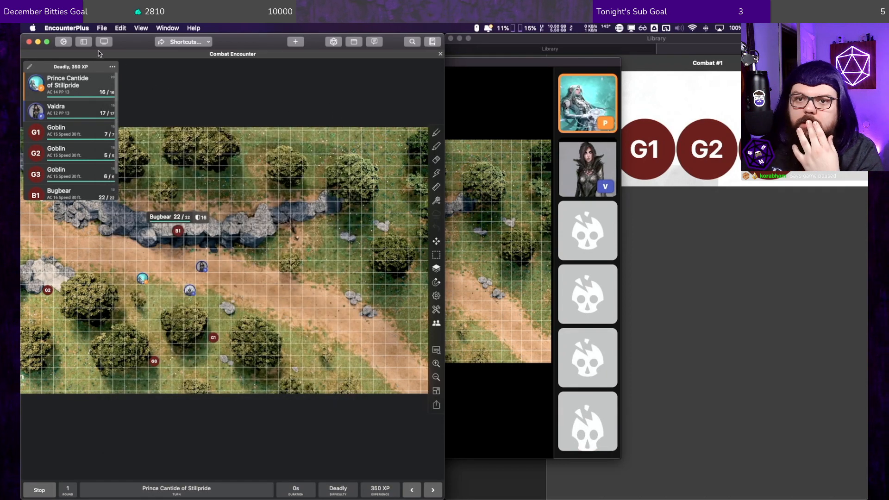
{"action": "left_click", "coordinate": [104, 41]}
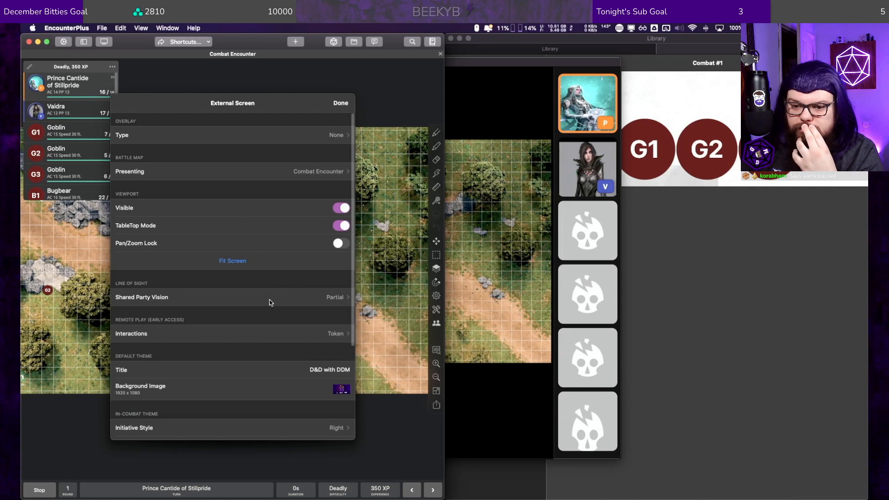
Step: Check the map on the External Screen window, then set the presented battle map to None and close the settings
{"action": "left_click", "coordinate": [484, 99]}
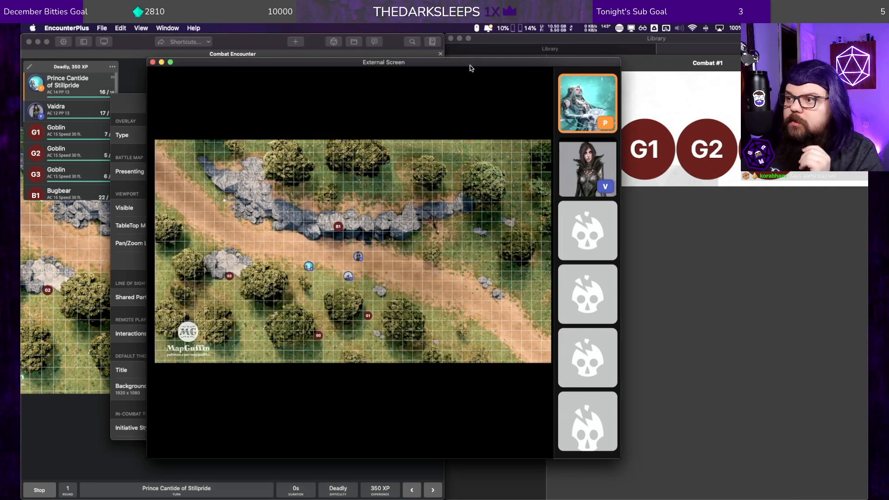
{"action": "left_click", "coordinate": [137, 63]}
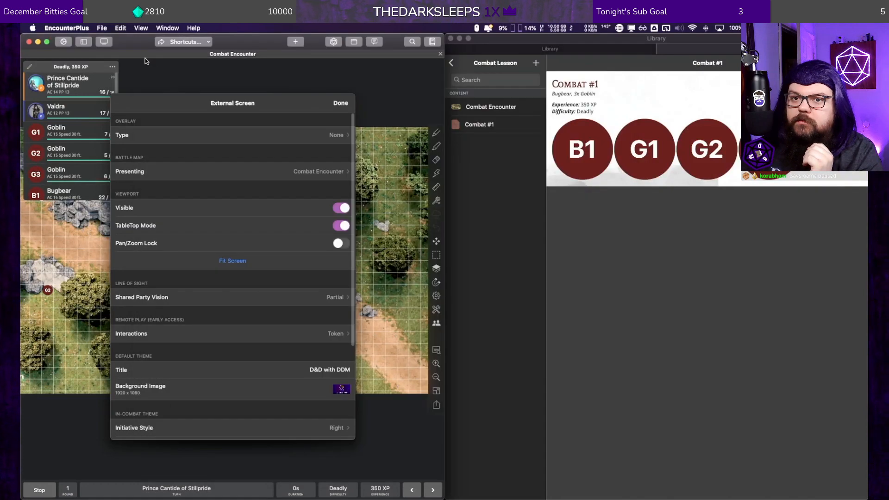
{"action": "left_click", "coordinate": [275, 171]}
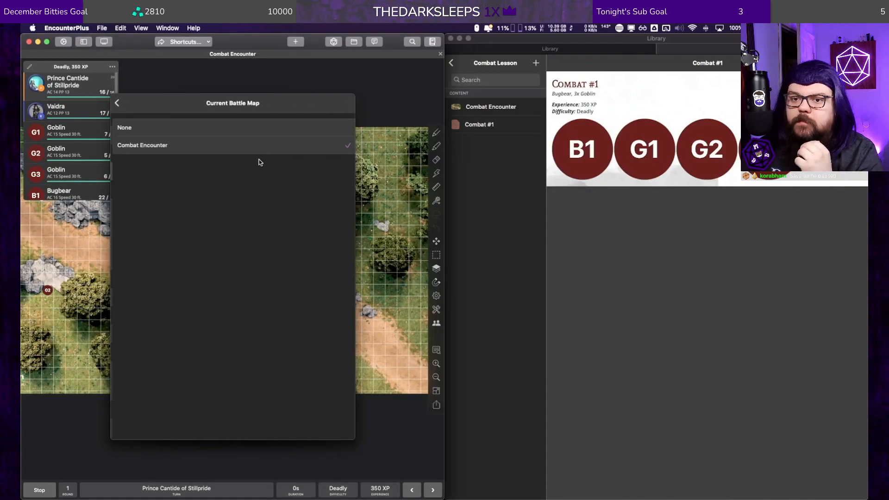
{"action": "left_click", "coordinate": [242, 126]}
{"action": "left_click", "coordinate": [338, 104]}
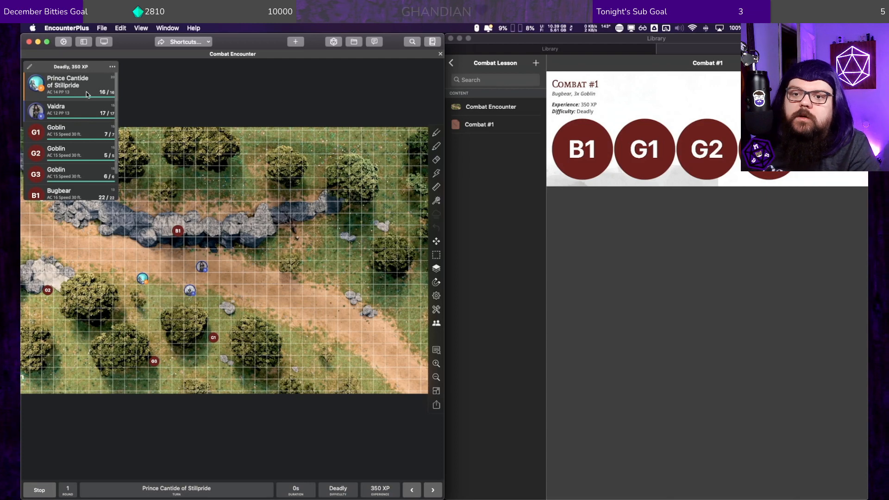
Step: Stop the combat, and open the stat blocks of goblin G3 and the Bugbear
{"action": "left_click", "coordinate": [40, 490]}
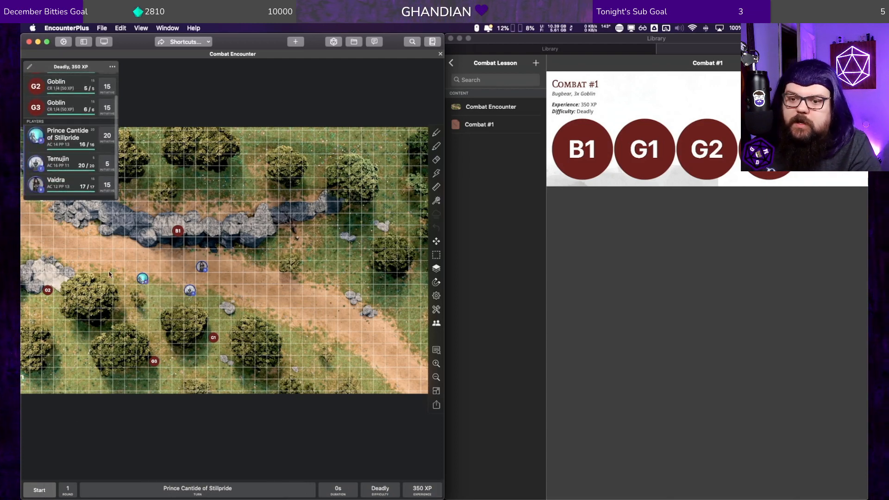
{"action": "scroll", "coordinate": [32, 103], "scroll_direction": "up", "scroll_amount": 2}
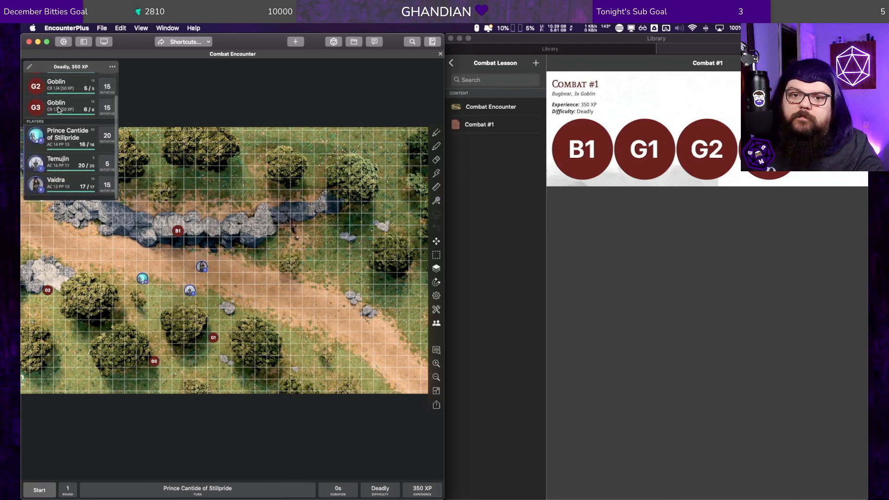
{"action": "left_click", "coordinate": [59, 109]}
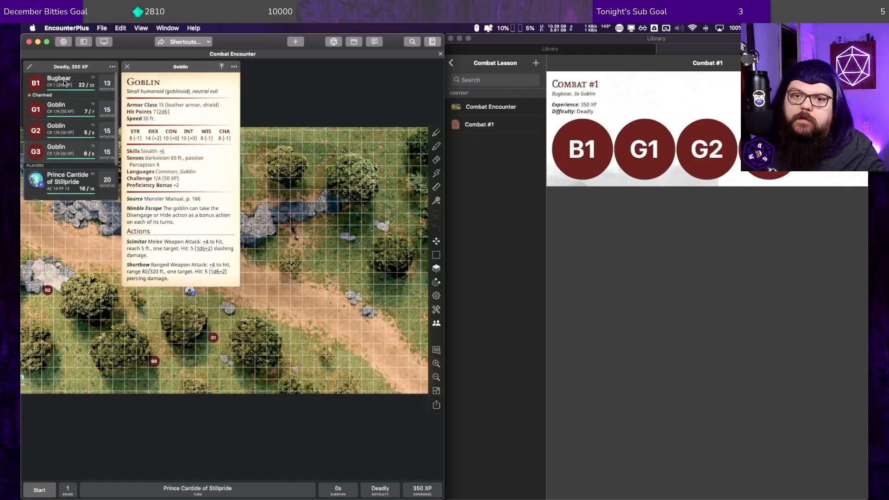
{"action": "right_click", "coordinate": [65, 82]}
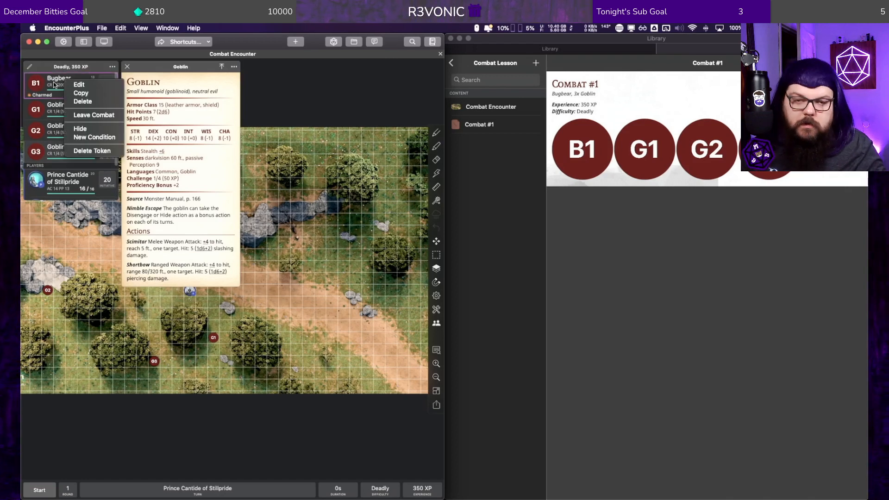
{"action": "left_click", "coordinate": [36, 151]}
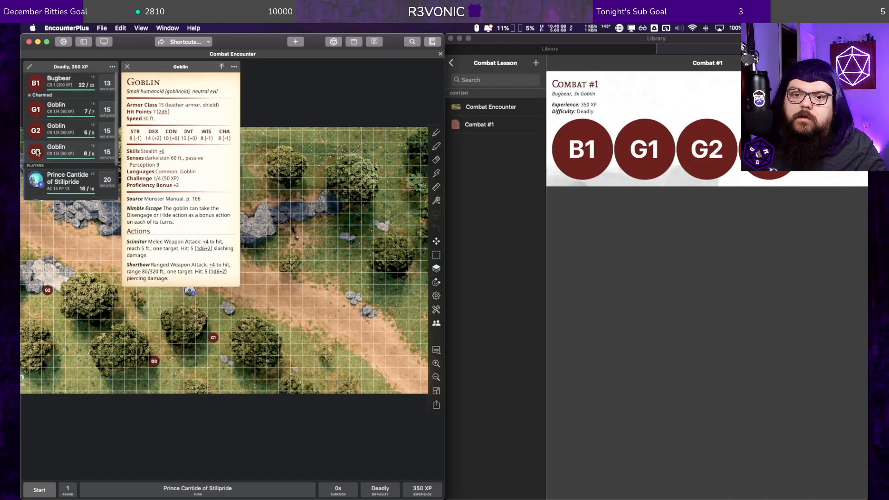
{"action": "left_click", "coordinate": [40, 83]}
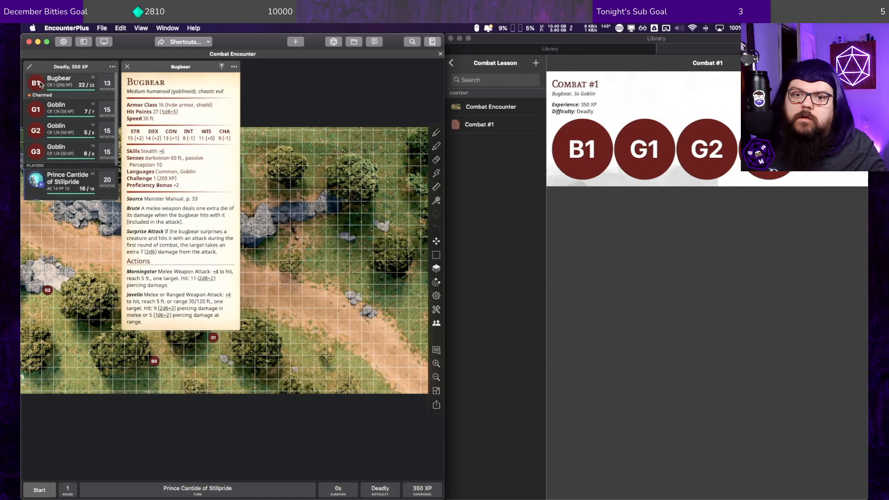
Step: Delete goblin G1 from the encounter, and remove the map tokens of Bugbear B1 and goblins G2 and G3
{"action": "right_click", "coordinate": [40, 84]}
{"action": "right_click", "coordinate": [41, 106]}
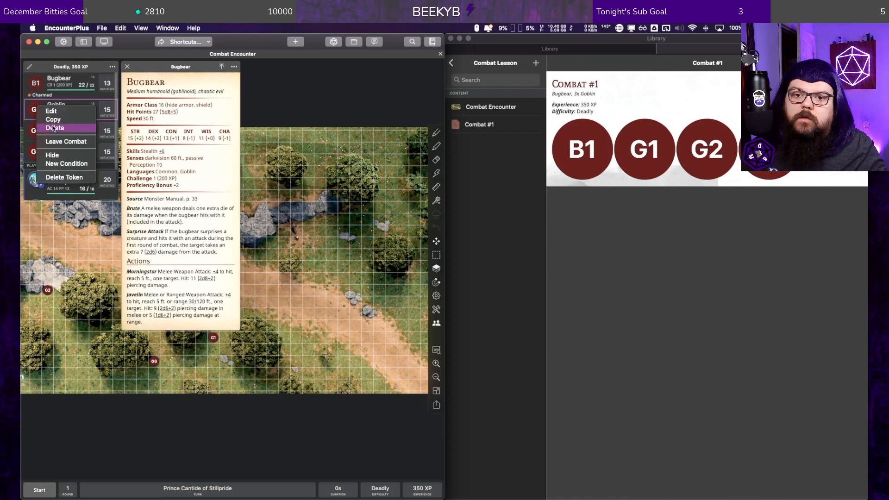
{"action": "left_click", "coordinate": [54, 128]}
{"action": "right_click", "coordinate": [41, 107]}
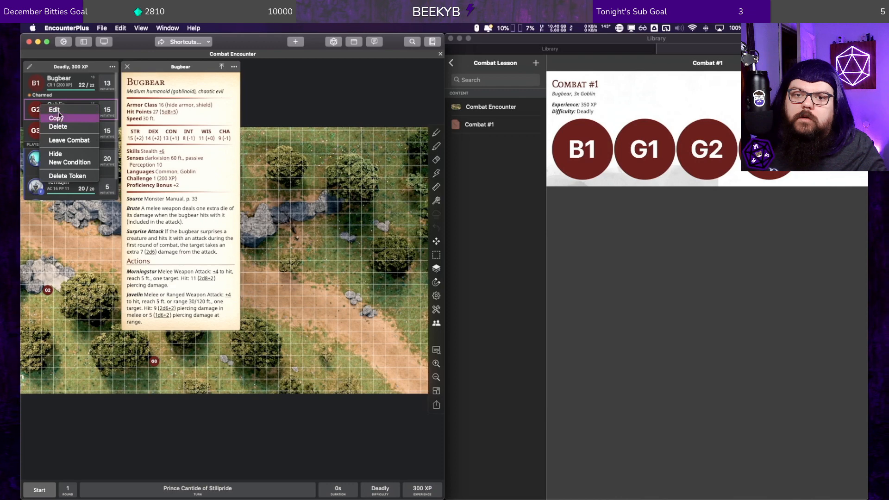
{"action": "right_click", "coordinate": [40, 132]}
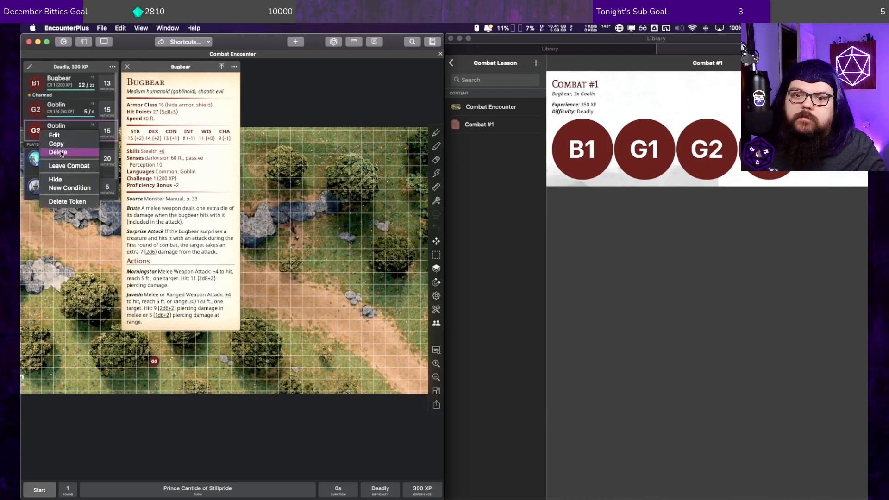
{"action": "left_click", "coordinate": [123, 55]}
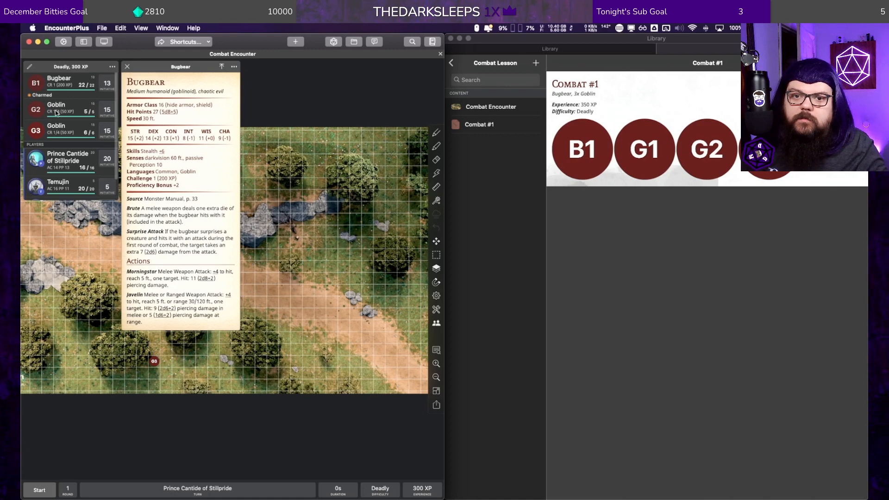
{"action": "right_click", "coordinate": [36, 125]}
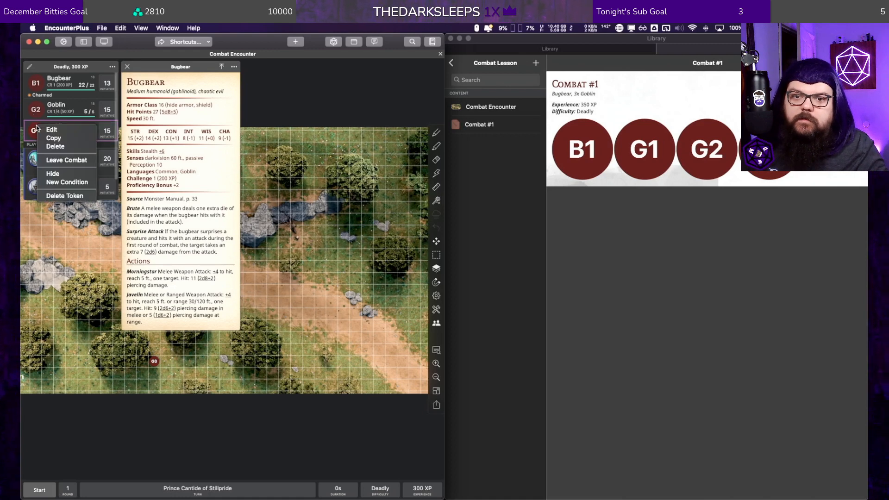
{"action": "left_click", "coordinate": [66, 174]}
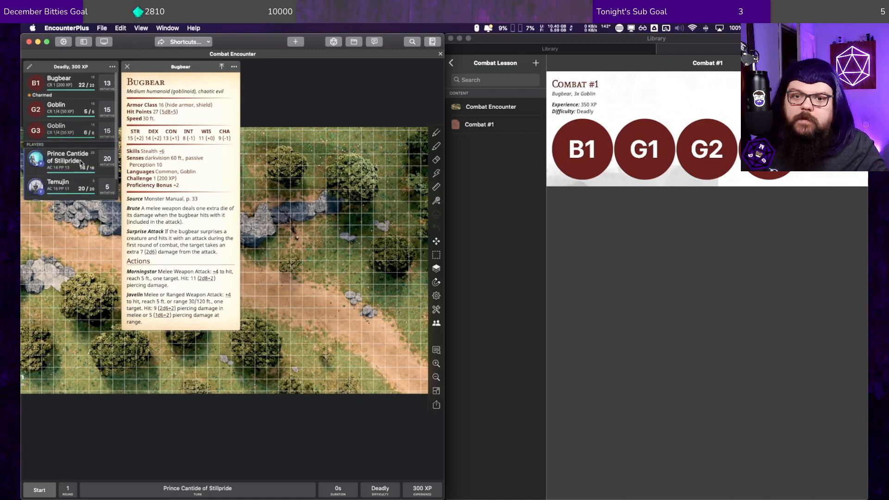
Step: Load the Combat #1 creatures into the encounter again, and delete the extra Bugbear B2 and goblins G4 and G5
{"action": "left_click", "coordinate": [574, 128]}
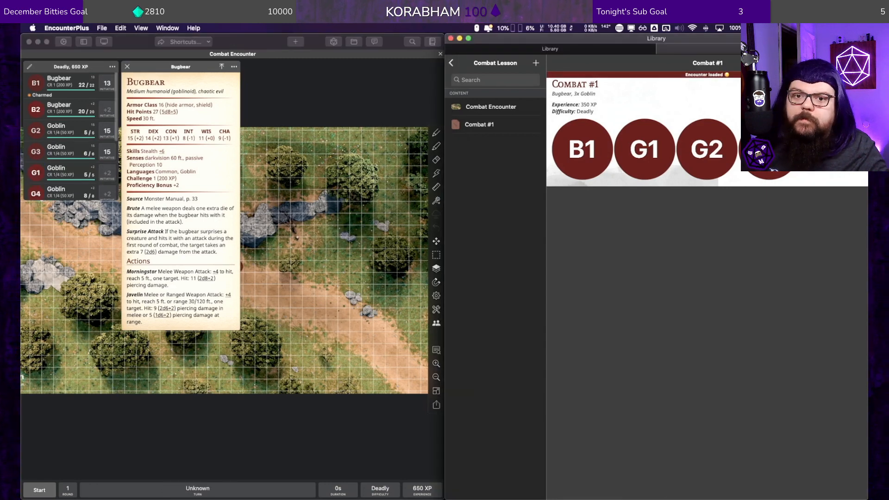
{"action": "right_click", "coordinate": [35, 107]}
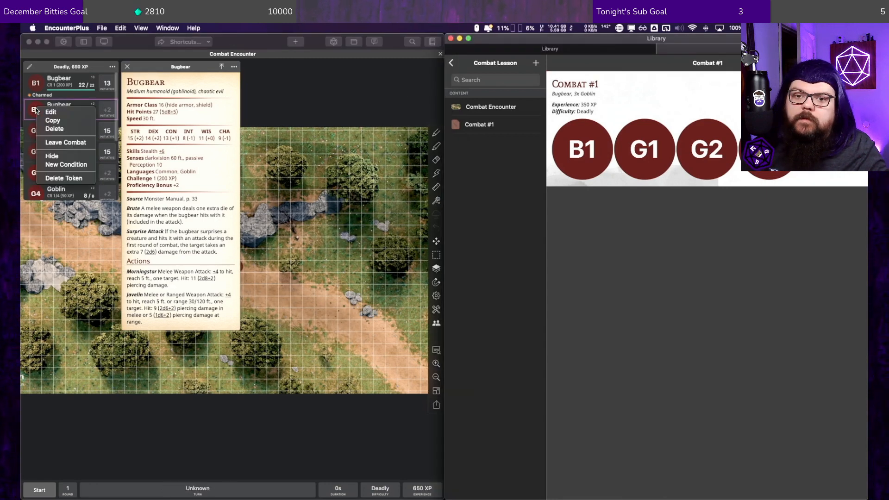
{"action": "left_click", "coordinate": [51, 132]}
{"action": "right_click", "coordinate": [36, 171]}
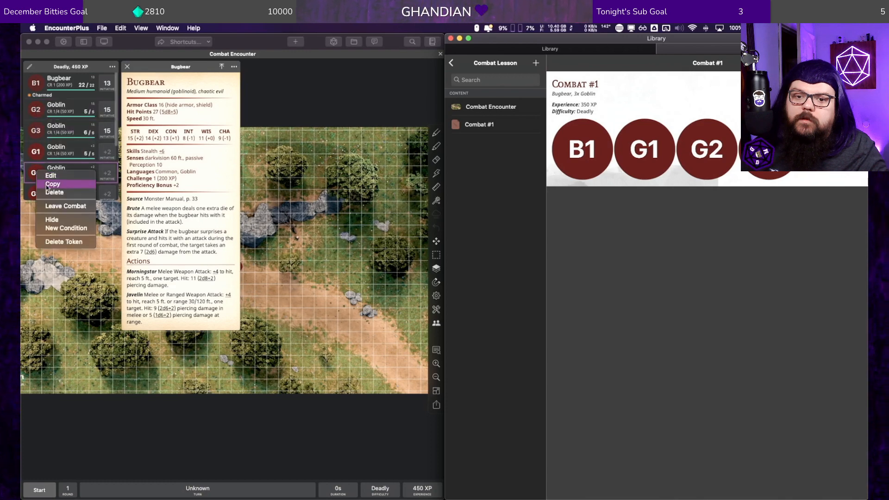
{"action": "left_click", "coordinate": [52, 192]}
{"action": "right_click", "coordinate": [39, 173]}
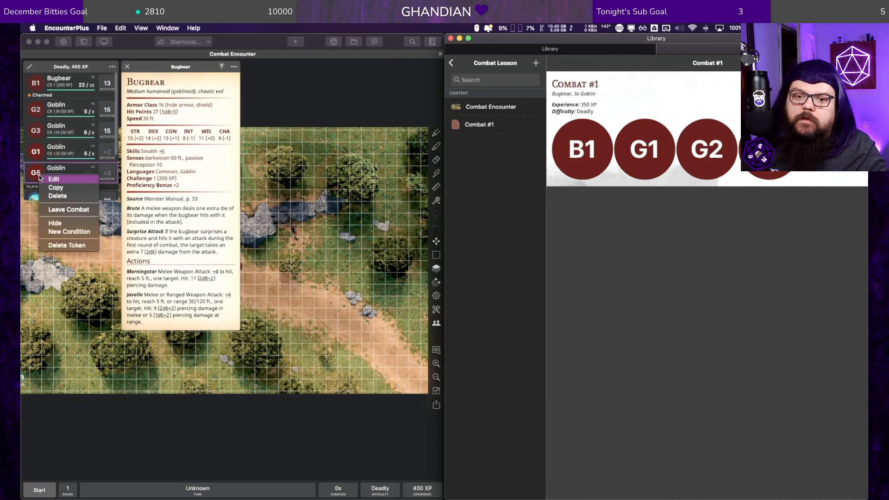
{"action": "left_click", "coordinate": [57, 196]}
Step: Delete the reloaded goblin G1's map token, and close the Bugbear stat block
{"action": "left_click", "coordinate": [38, 150]}
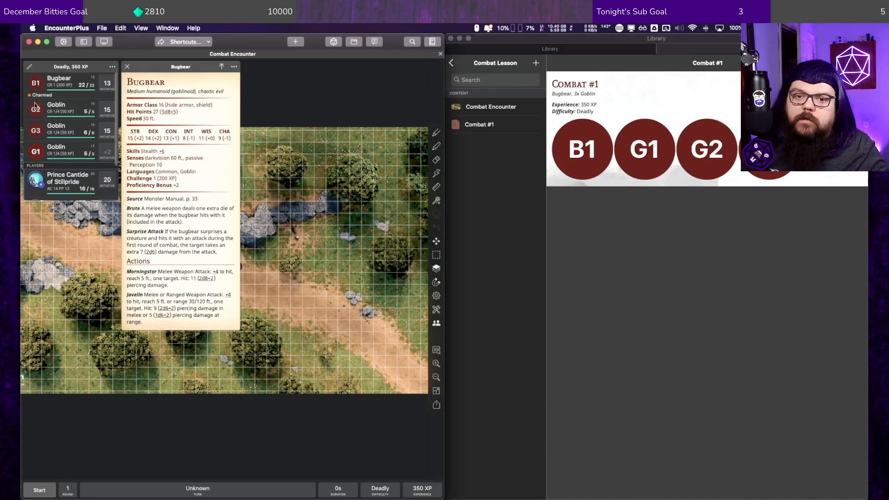
{"action": "right_click", "coordinate": [39, 150]}
{"action": "left_click", "coordinate": [68, 194]}
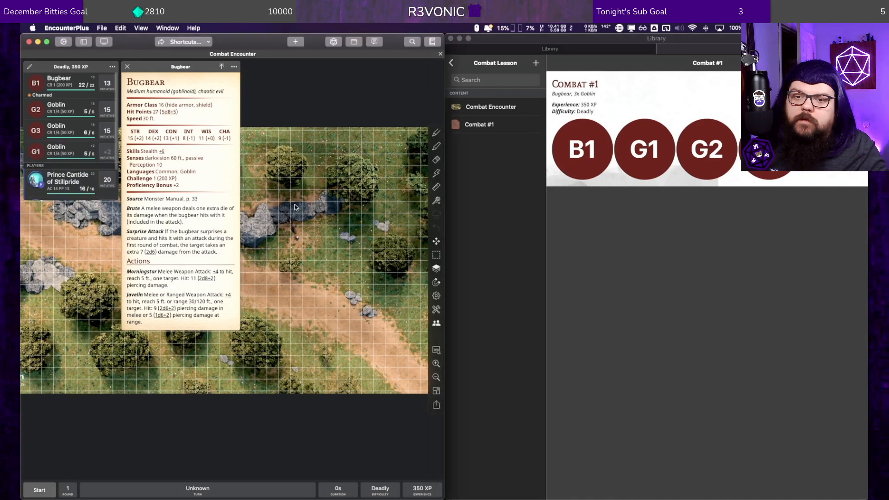
{"action": "left_click", "coordinate": [128, 66]}
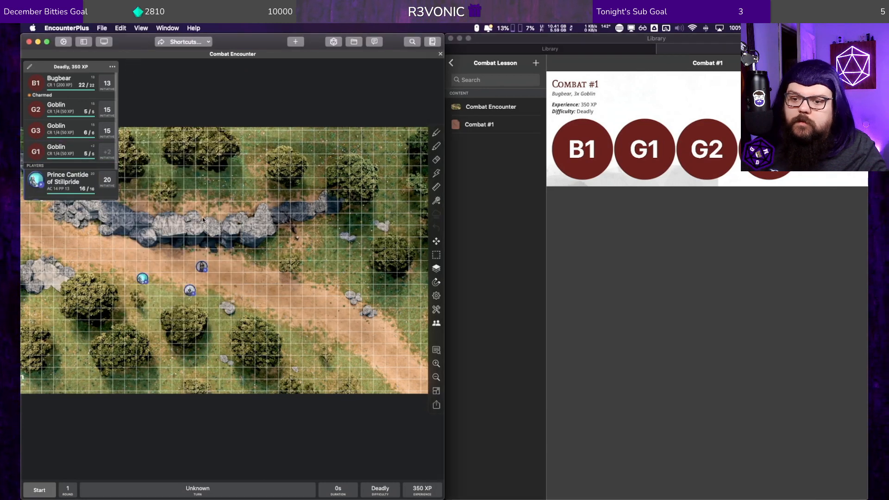
Step: Add goblin G1's token back to the map, and move it southeast to the lower edge of the road
{"action": "right_click", "coordinate": [40, 156]}
{"action": "left_click", "coordinate": [70, 205]}
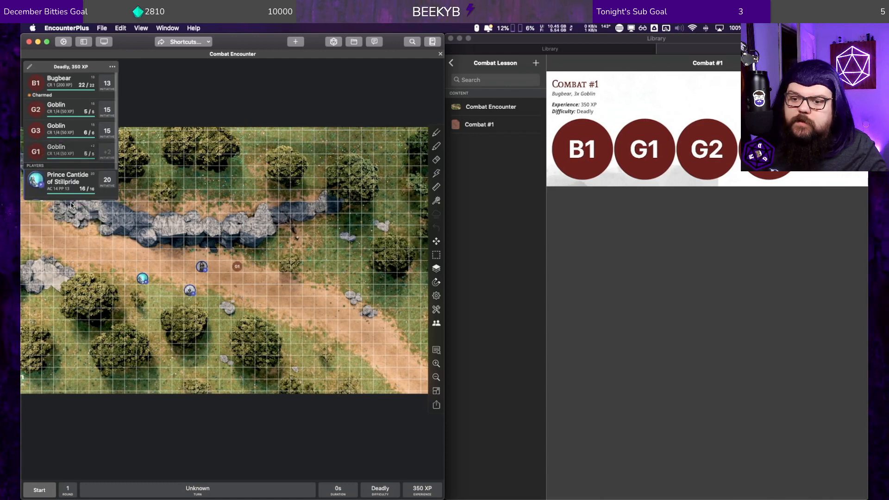
{"action": "mouse_move", "coordinate": [239, 270]}
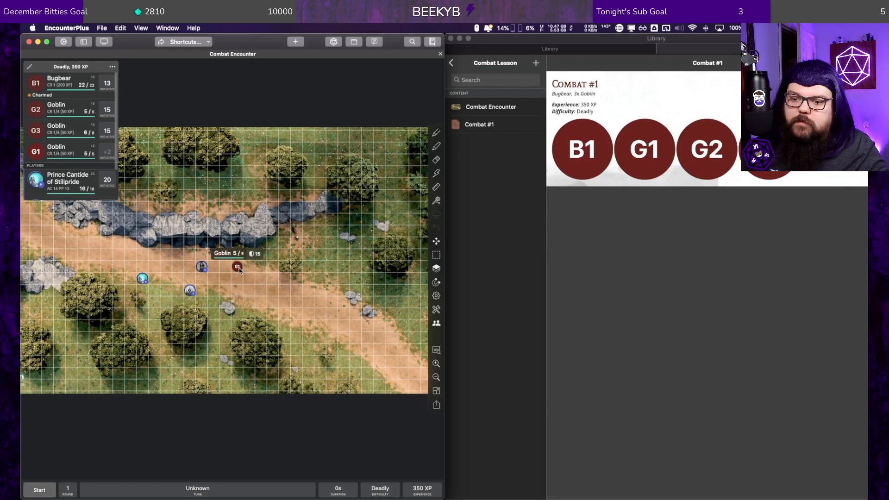
{"action": "left_click_drag", "start_coordinate": [237, 267], "coordinate": [284, 327]}
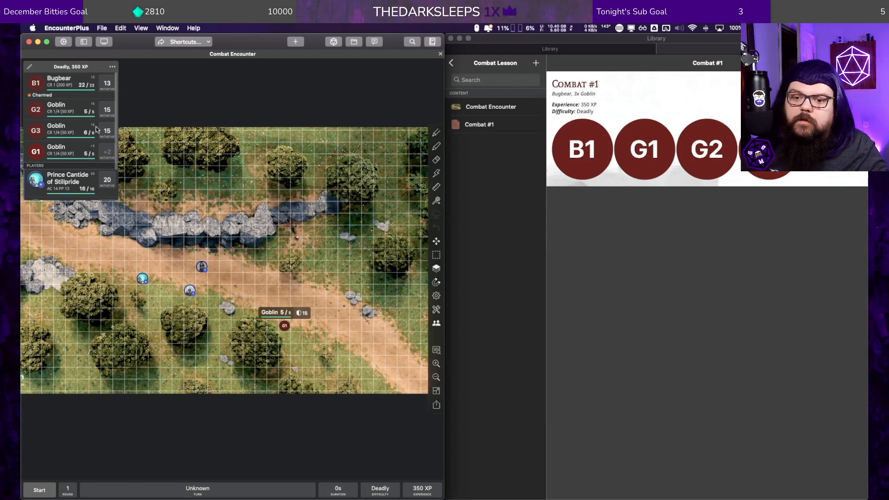
Step: Move Prince Cantide's token east beside Temujin's token, and remove goblin G1's token from the map
{"action": "left_click_drag", "start_coordinate": [145, 280], "coordinate": [179, 281]}
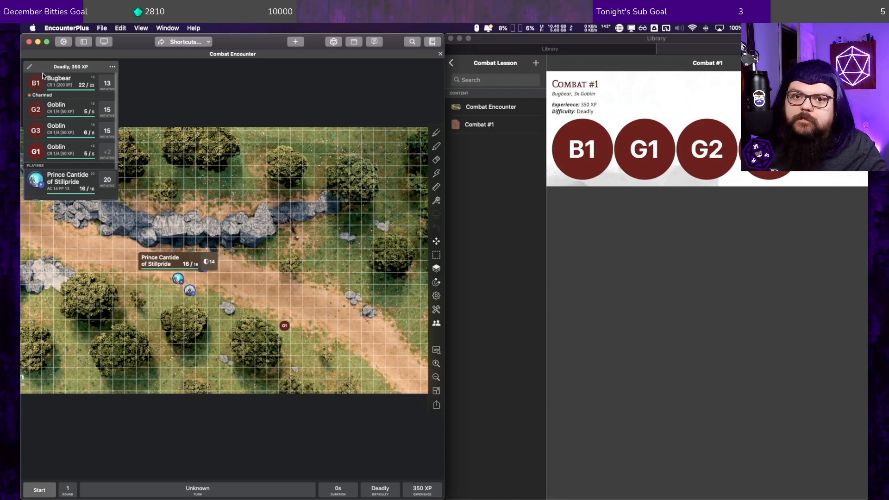
{"action": "right_click", "coordinate": [38, 158]}
{"action": "left_click", "coordinate": [69, 206]}
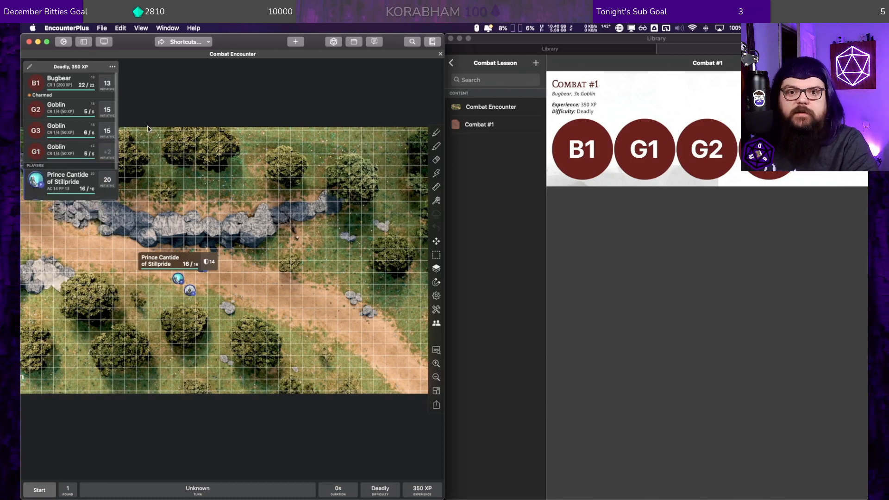
Step: View the stat block of Prince Cantide of Stillpride from the map token, and close it
{"action": "scroll", "coordinate": [232, 221], "scroll_direction": "down", "scroll_amount": 1}
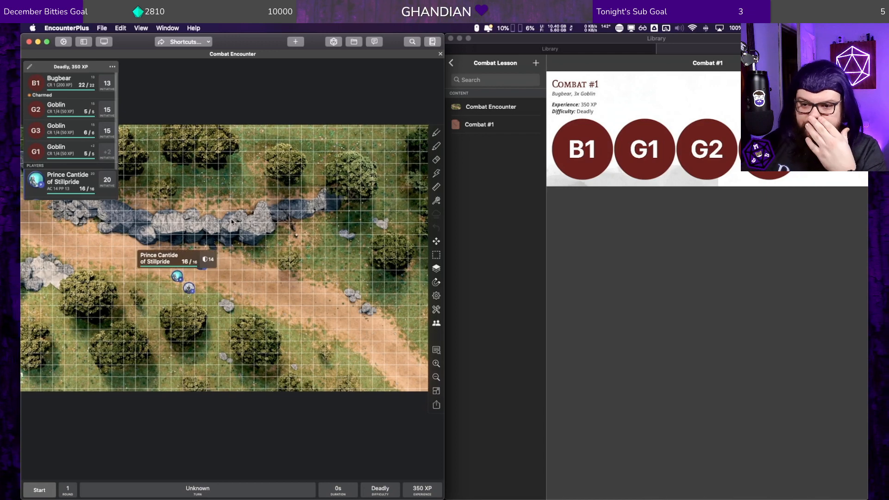
{"action": "left_click", "coordinate": [196, 263]}
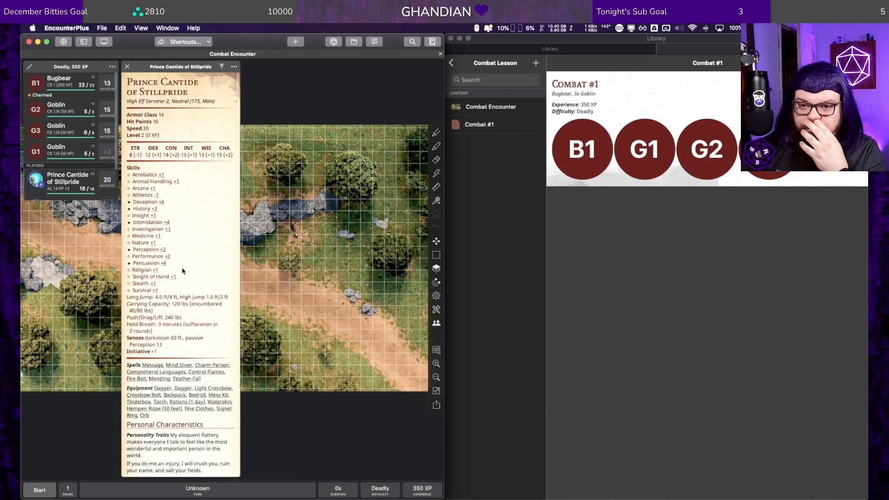
{"action": "left_click", "coordinate": [126, 66]}
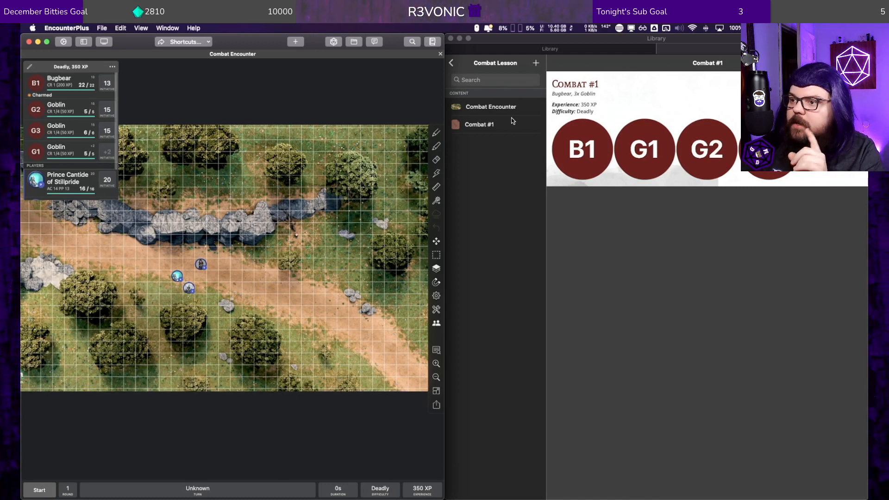
Step: Add a group named Roleplaying Lesson to the D&D 101 module
{"action": "left_click", "coordinate": [489, 124]}
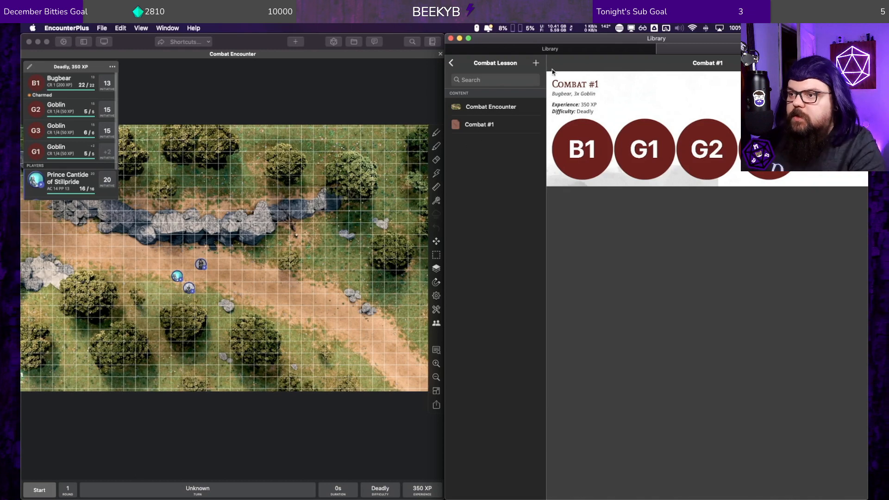
{"action": "left_click", "coordinate": [453, 62]}
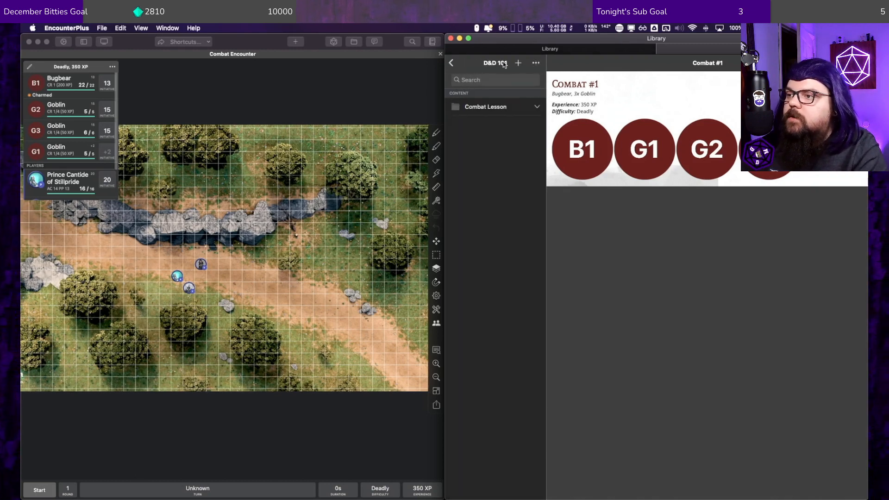
{"action": "left_click", "coordinate": [517, 63]}
{"action": "left_click", "coordinate": [515, 78]}
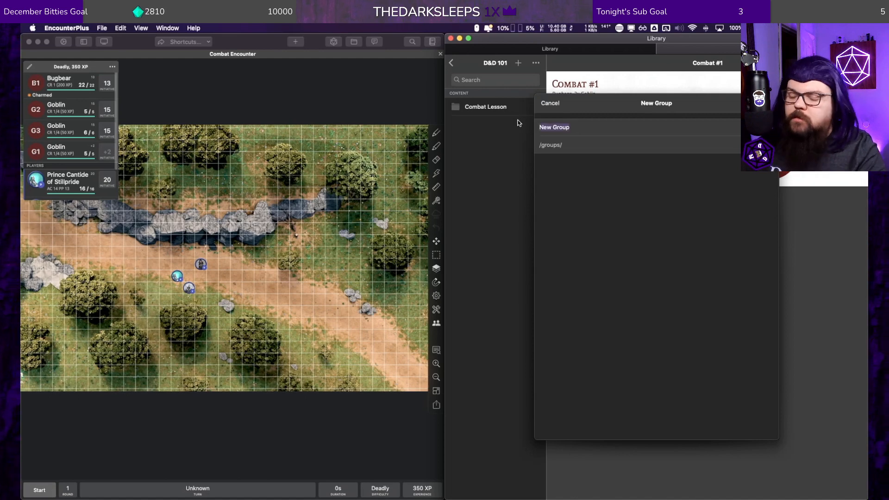
{"action": "type", "text": "Roleplaying Lesson"}
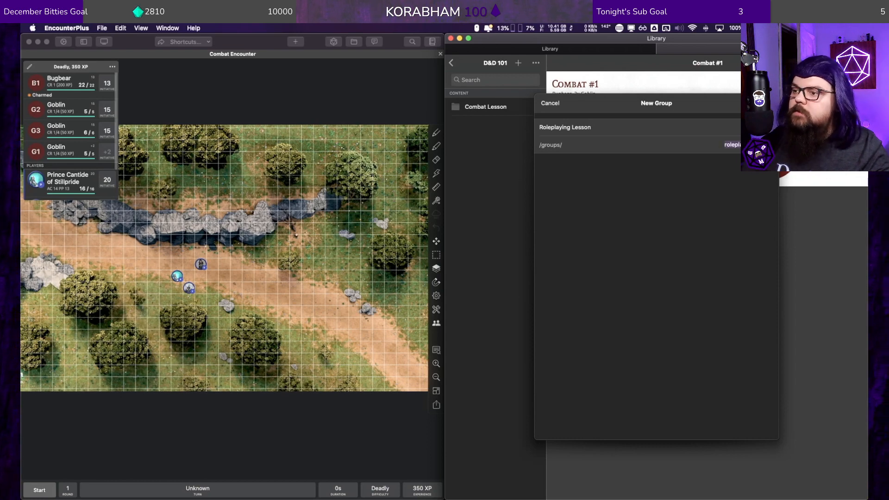
{"action": "key", "text": "Return"}
Step: Create a page inside the Roleplaying Lesson group, starting with the Heading 1 line "Roleplaying Encounter"
{"action": "left_click", "coordinate": [509, 125]}
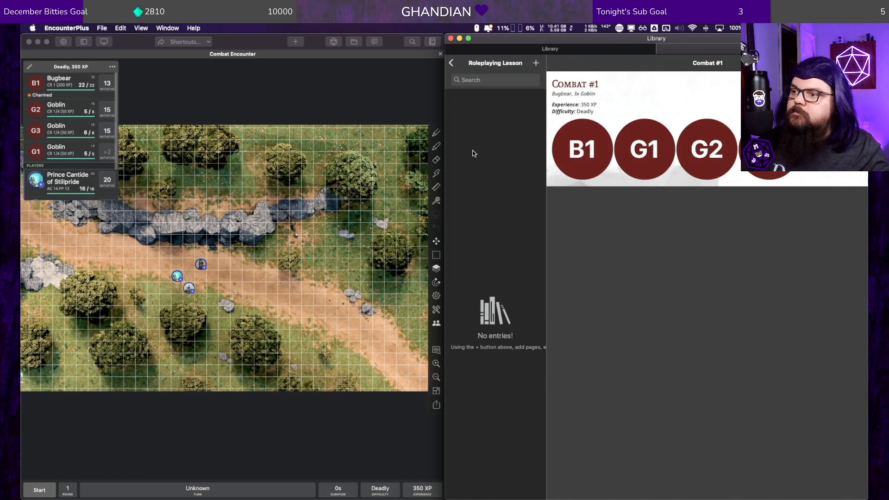
{"action": "left_click", "coordinate": [535, 62]}
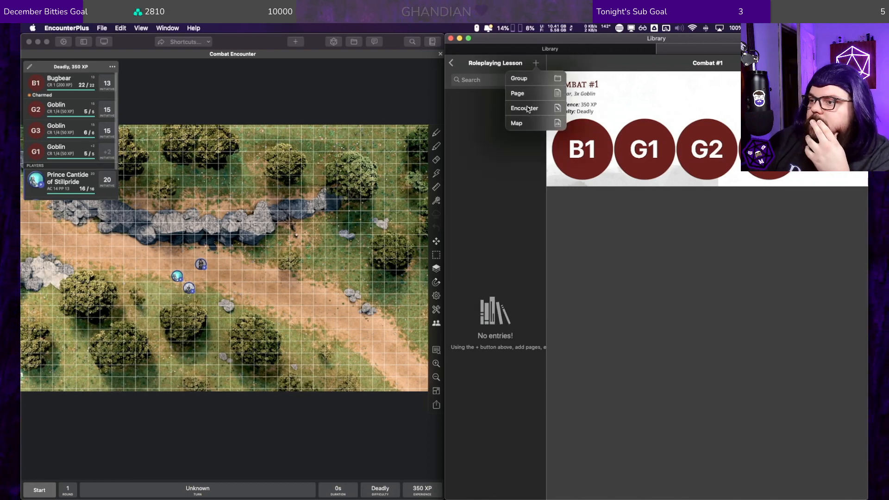
{"action": "left_click", "coordinate": [512, 95]}
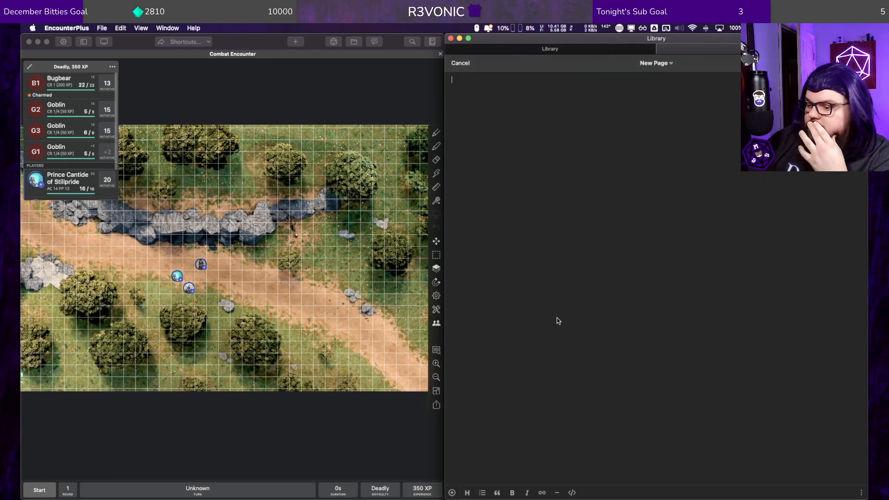
{"action": "left_click", "coordinate": [467, 492]}
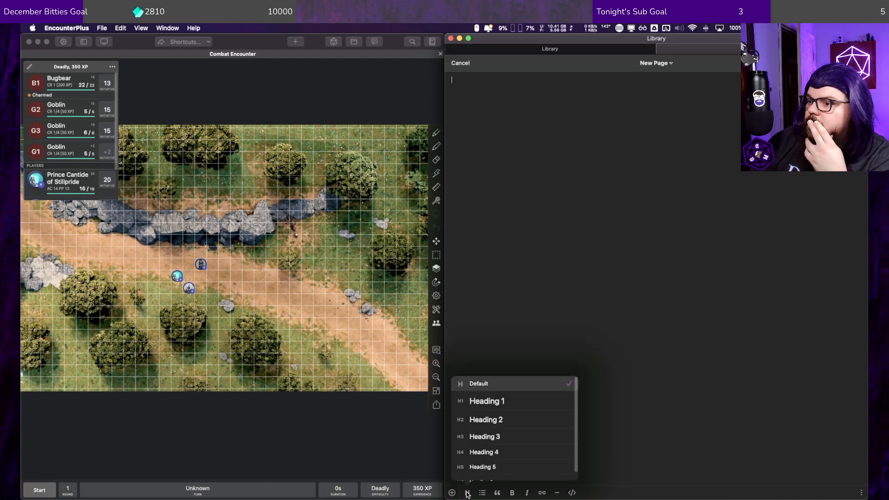
{"action": "left_click", "coordinate": [510, 401]}
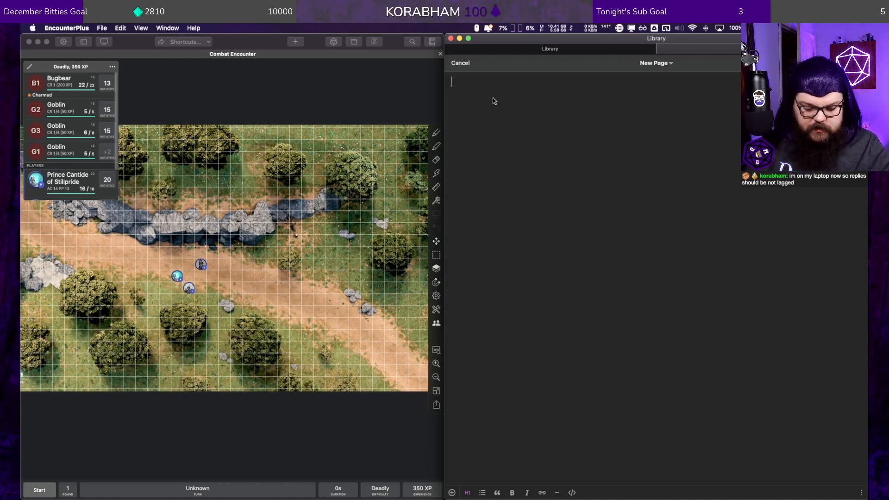
{"action": "type", "text": "Roleplaying"}
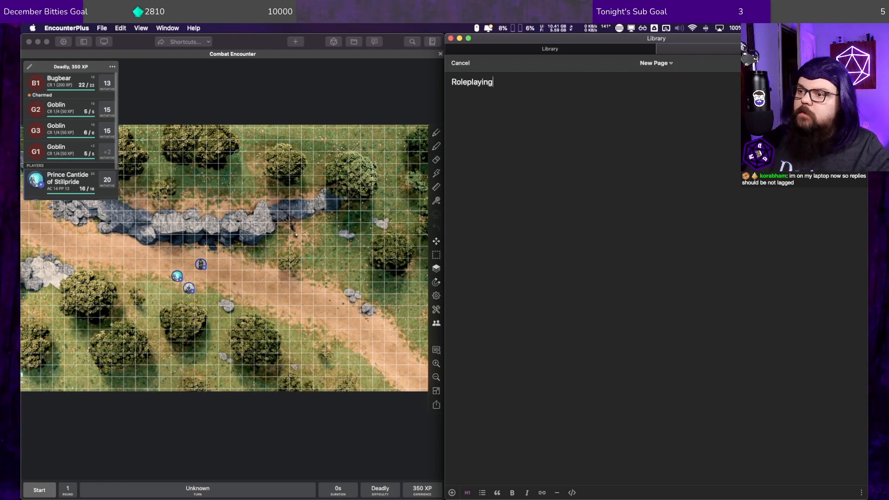
{"action": "type", "text": " Encoun"}
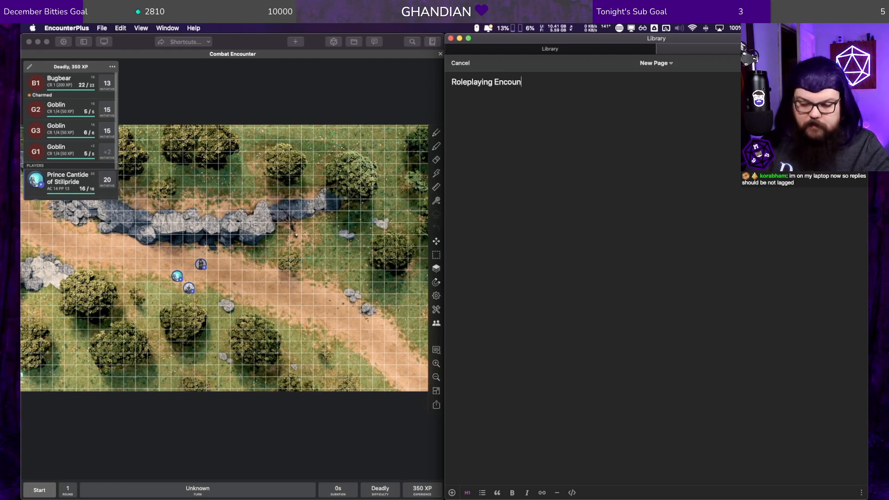
{"action": "type", "text": "ter"}
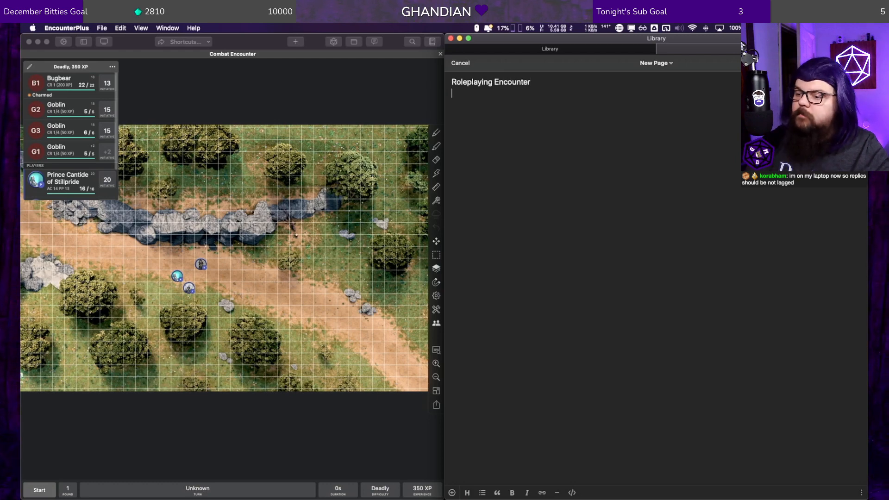
Step: Add the default-style line "This is where Text Goes..." beneath the heading, and save the page
{"action": "left_click", "coordinate": [469, 494]}
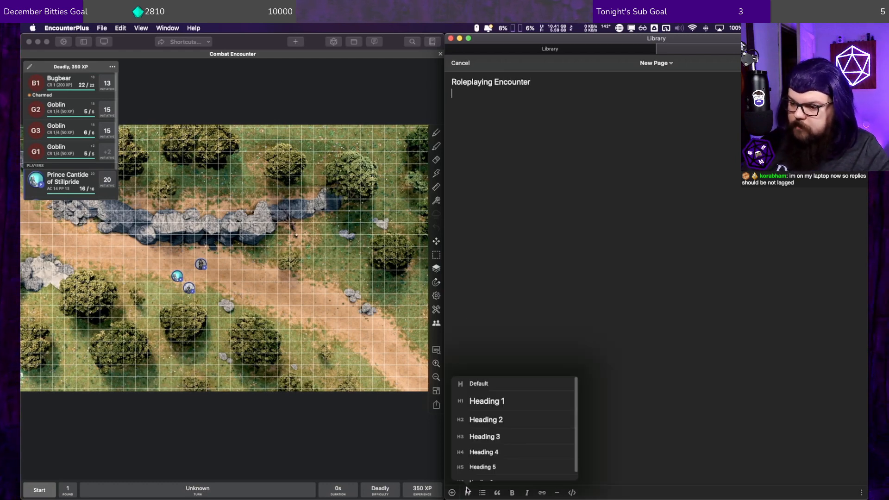
{"action": "left_click", "coordinate": [491, 384]}
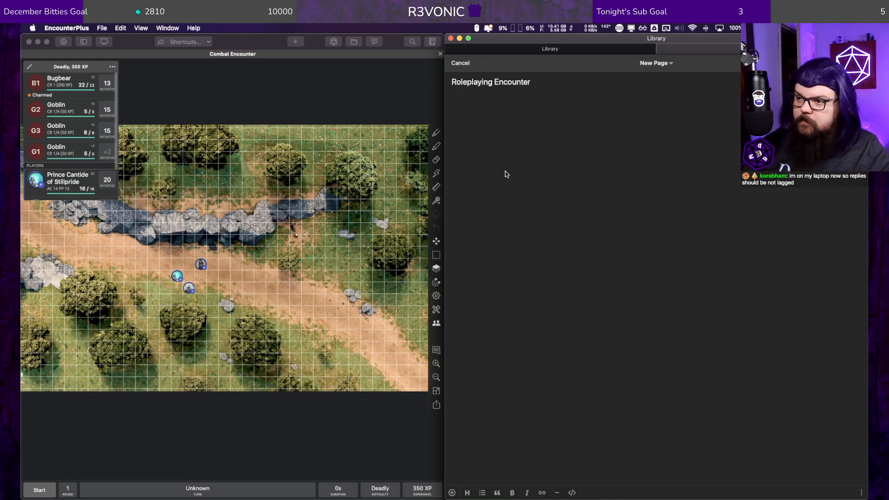
{"action": "left_click", "coordinate": [504, 126]}
{"action": "type", "text": "This is w"}
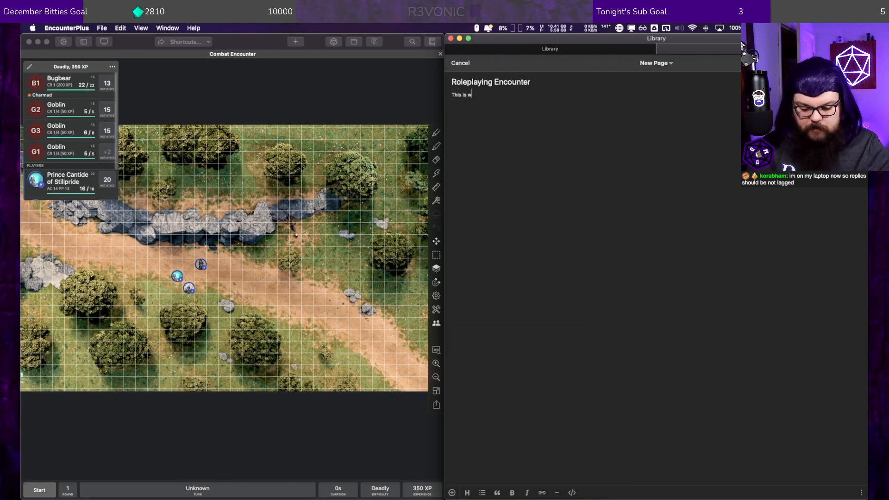
{"action": "type", "text": "here Text Goes..."}
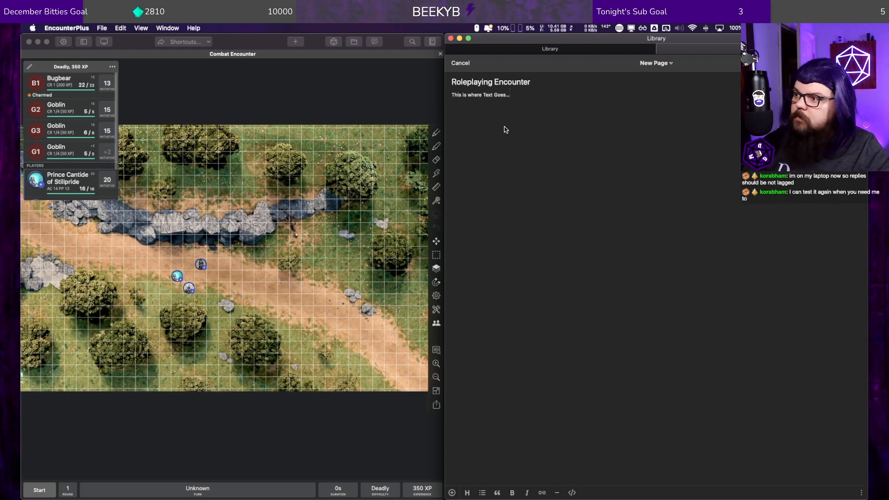
{"action": "left_click", "coordinate": [855, 62]}
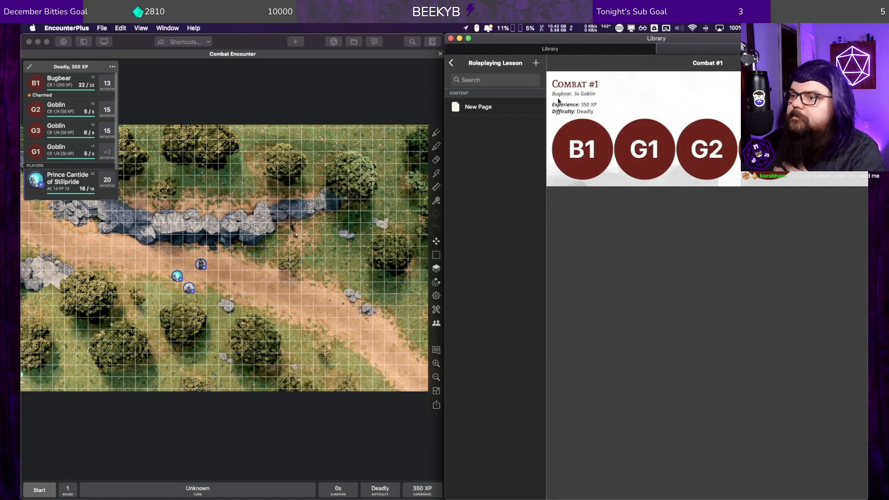
Step: Rename the new page in the Roleplaying Lesson group as Roleplaying Encounter, and save it
{"action": "right_click", "coordinate": [481, 108]}
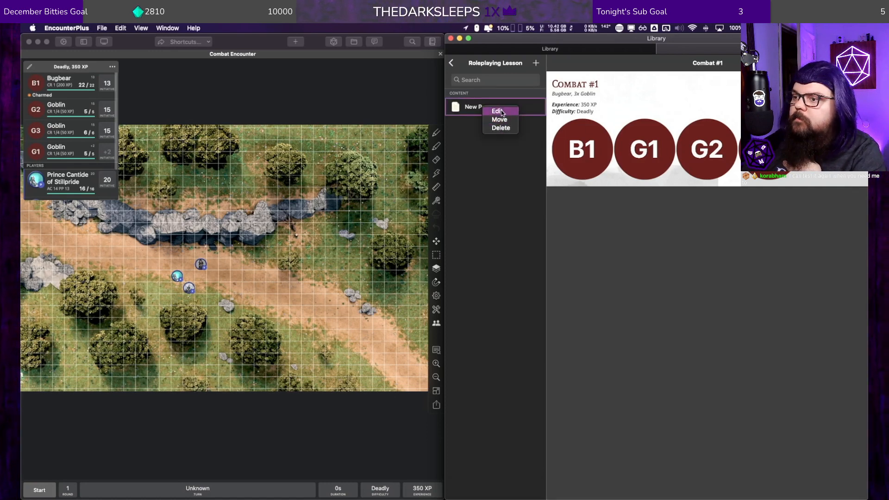
{"action": "left_click", "coordinate": [498, 112]}
{"action": "left_click", "coordinate": [653, 63]}
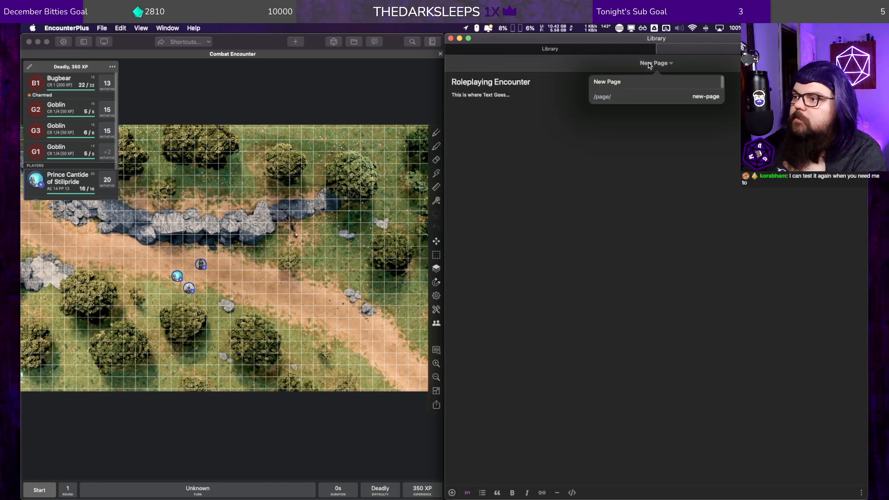
{"action": "type", "text": "Rol"}
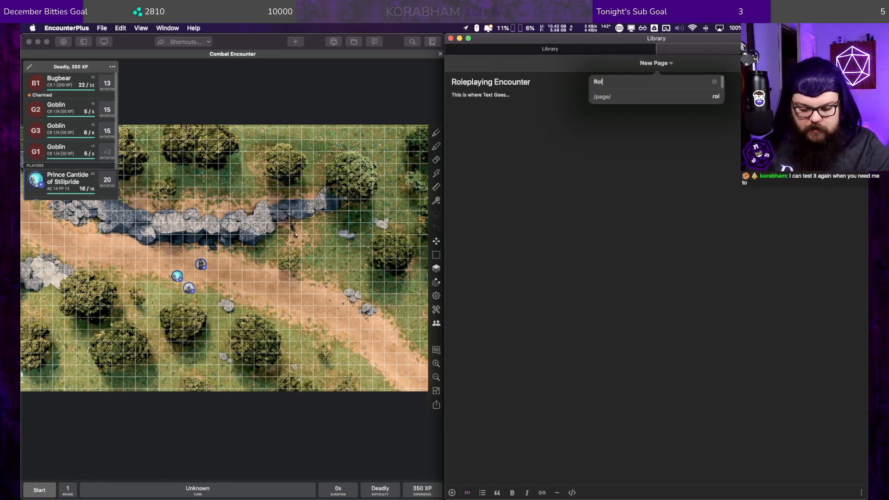
{"action": "type", "text": "eplaying Encounter"}
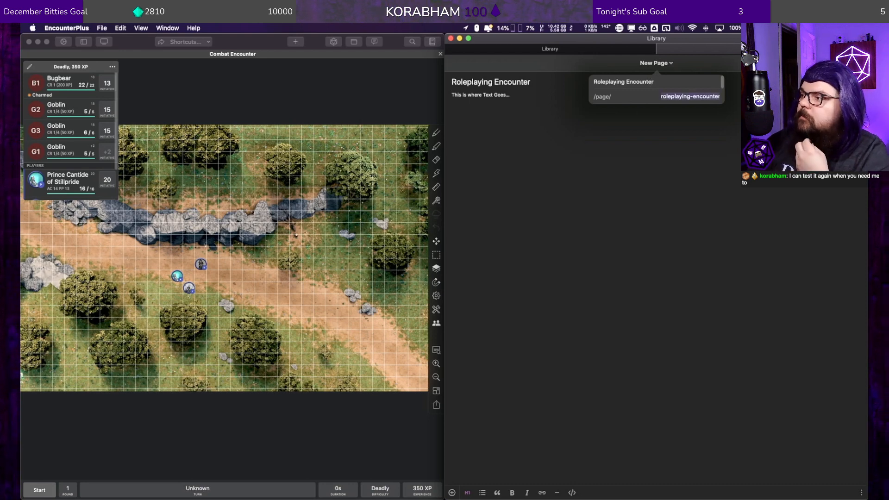
{"action": "key", "text": "Return"}
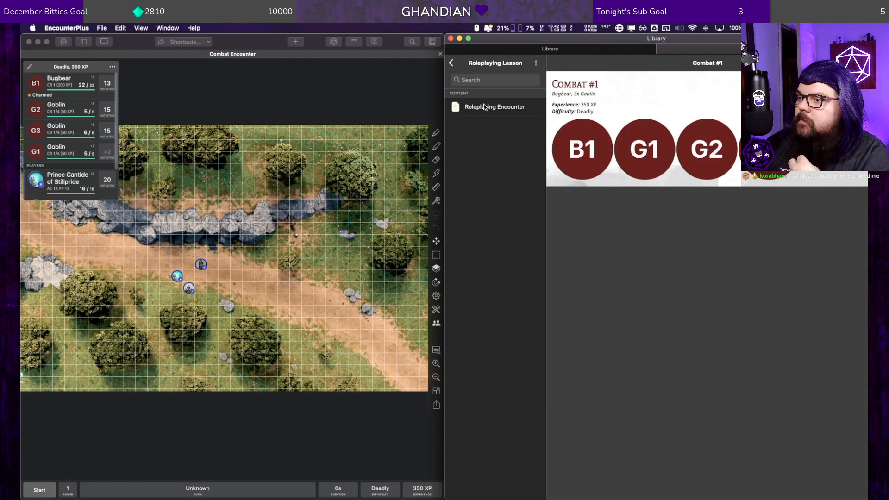
Step: View the finished Roleplaying Encounter page, and review the contents of the D&D 101 module
{"action": "left_click", "coordinate": [482, 105]}
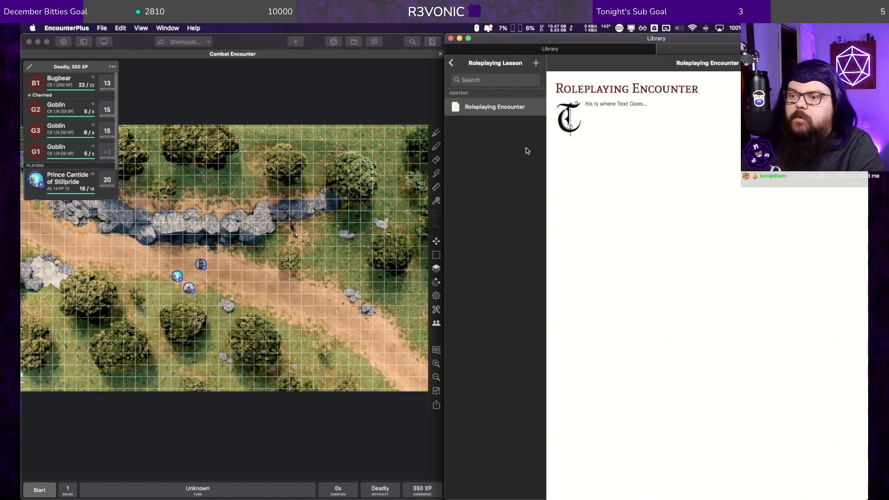
{"action": "left_click", "coordinate": [452, 64]}
{"action": "left_click", "coordinate": [452, 64]}
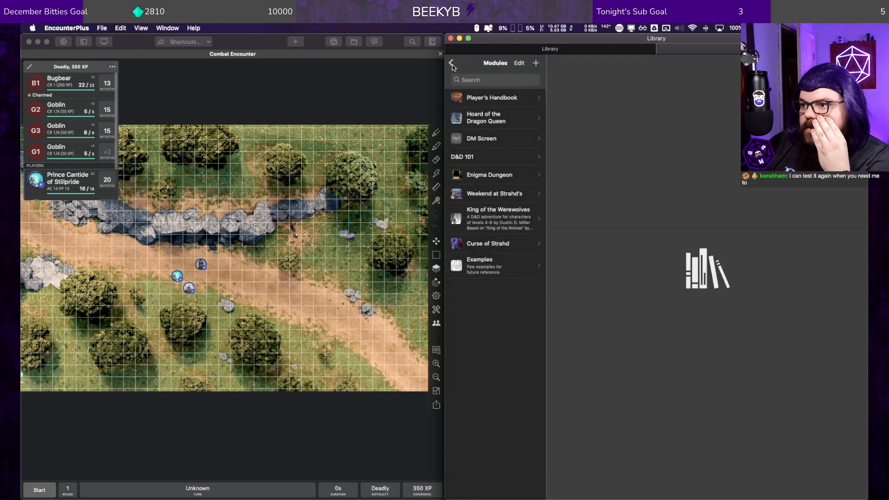
{"action": "left_click", "coordinate": [469, 155]}
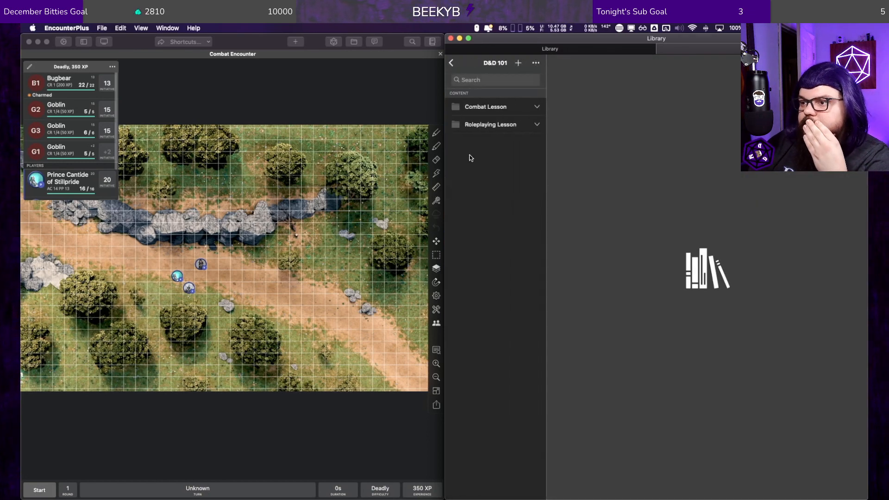
Step: Edit the D&D 101 module to use Drop-in D&D with DDM.png from the D&D with DDM folder as its cover art
{"action": "left_click", "coordinate": [453, 64]}
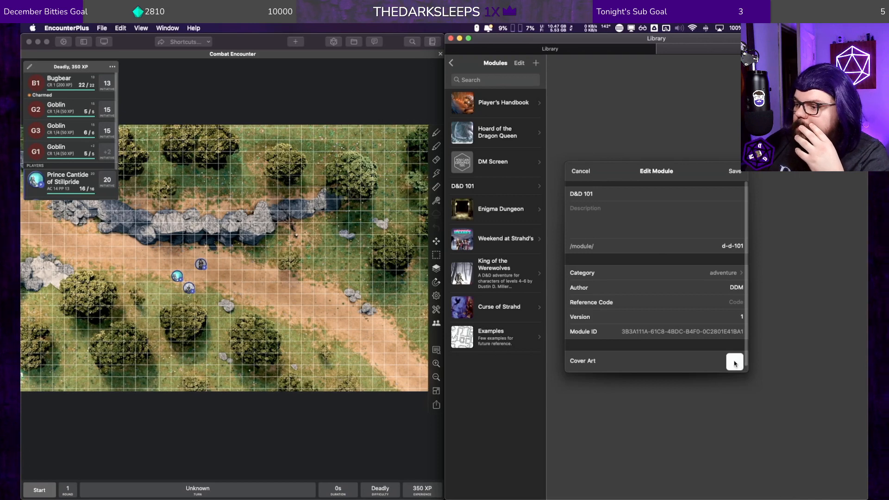
{"action": "left_click", "coordinate": [734, 361]}
{"action": "left_click", "coordinate": [690, 377]}
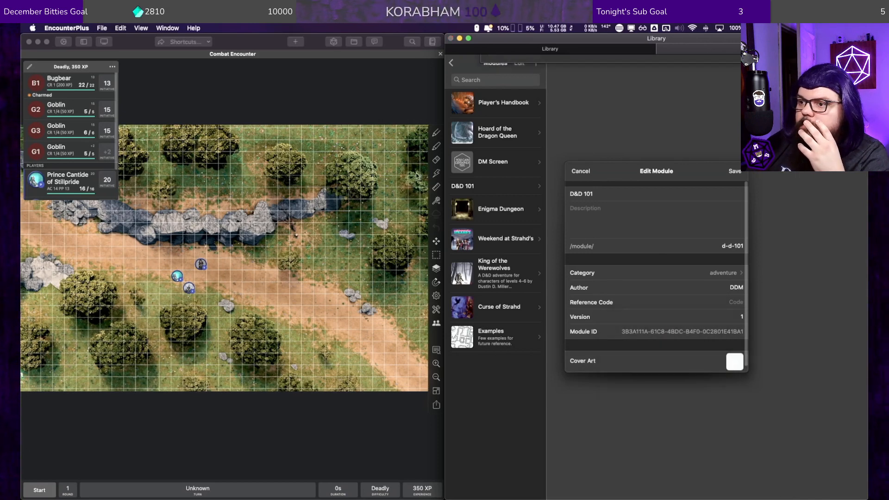
{"action": "left_click", "coordinate": [651, 65]}
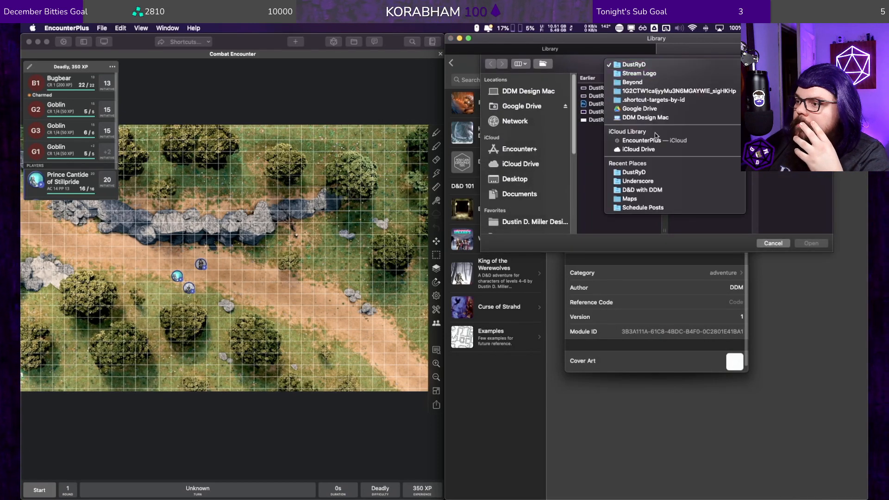
{"action": "left_click", "coordinate": [648, 82]}
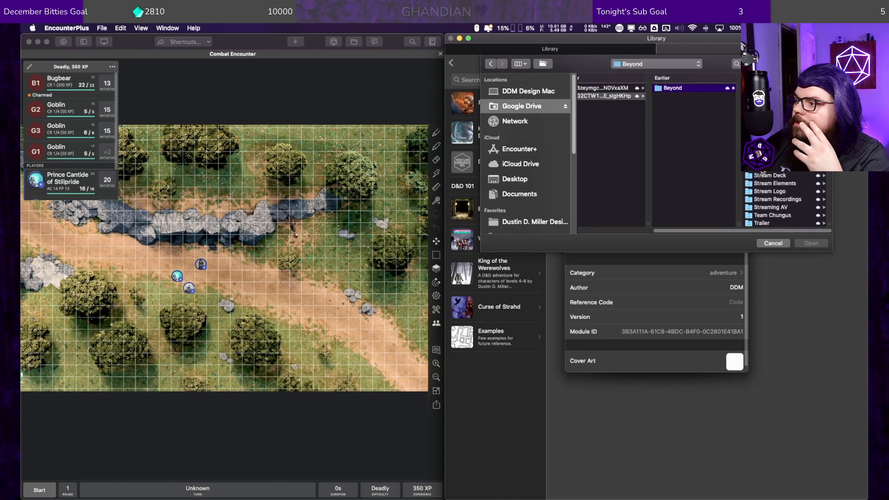
{"action": "left_click", "coordinate": [764, 168]}
{"action": "left_click", "coordinate": [772, 104]}
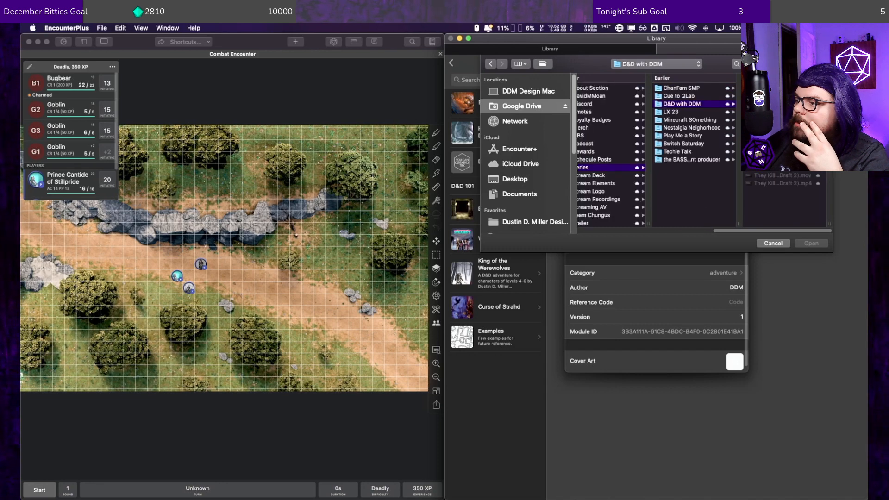
{"action": "left_click", "coordinate": [782, 144]}
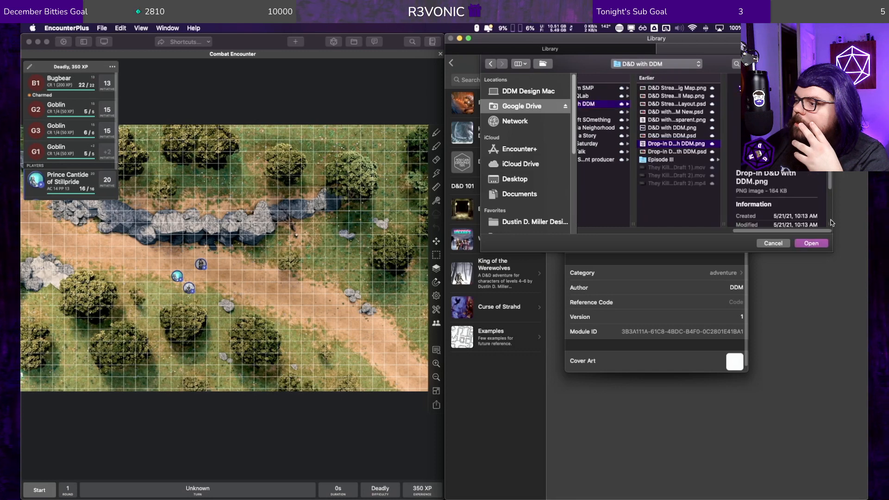
{"action": "left_click", "coordinate": [808, 244]}
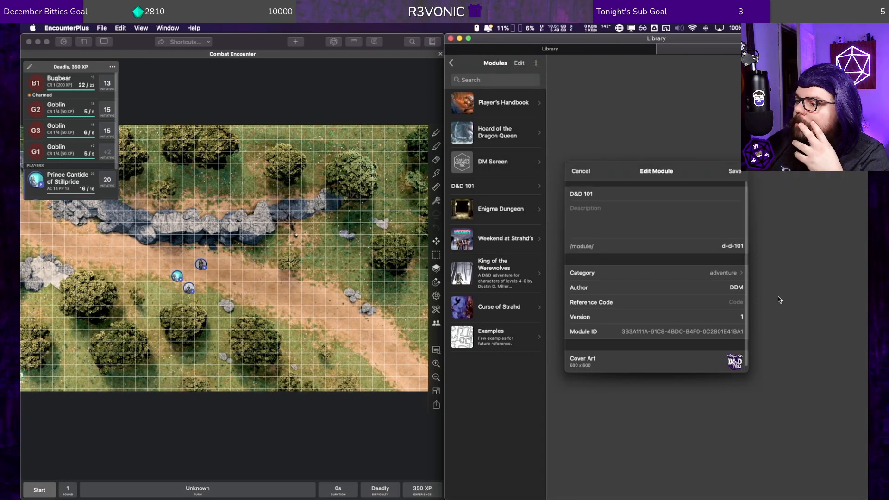
Step: Save the D&D 101 module's edits, check the module's new cover art, and return to the module list
{"action": "left_click", "coordinate": [734, 172]}
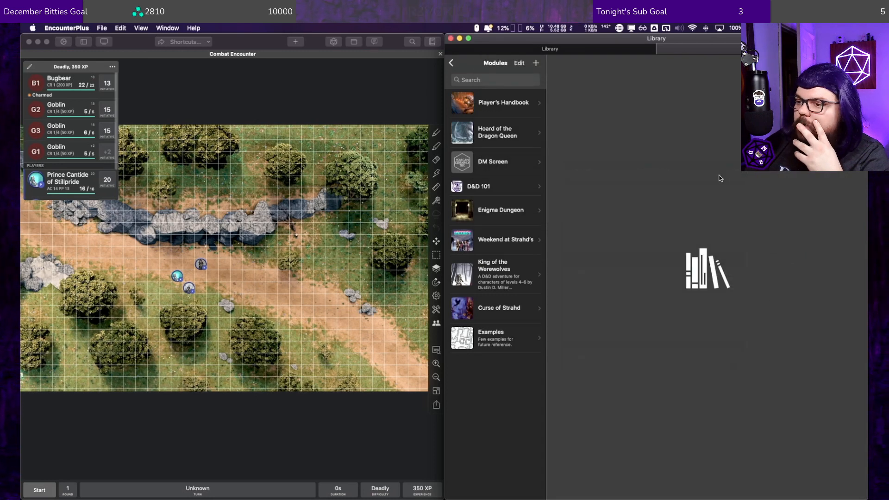
{"action": "left_click", "coordinate": [509, 187]}
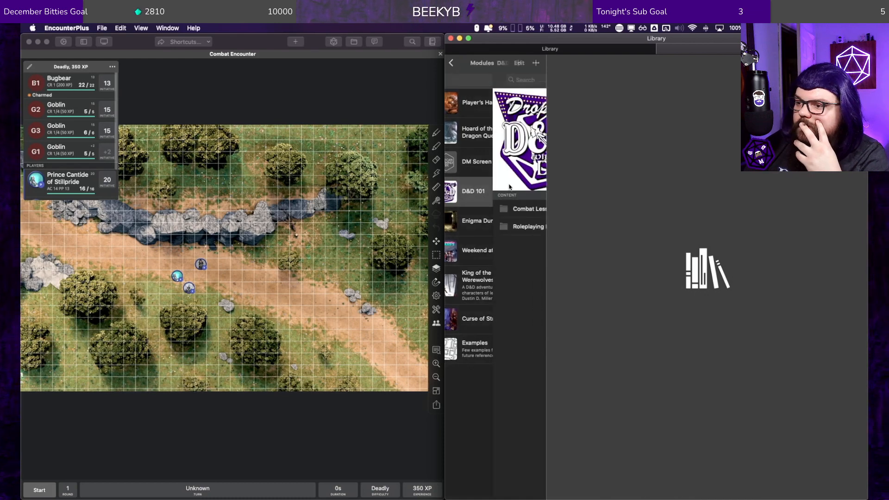
{"action": "left_click", "coordinate": [450, 63]}
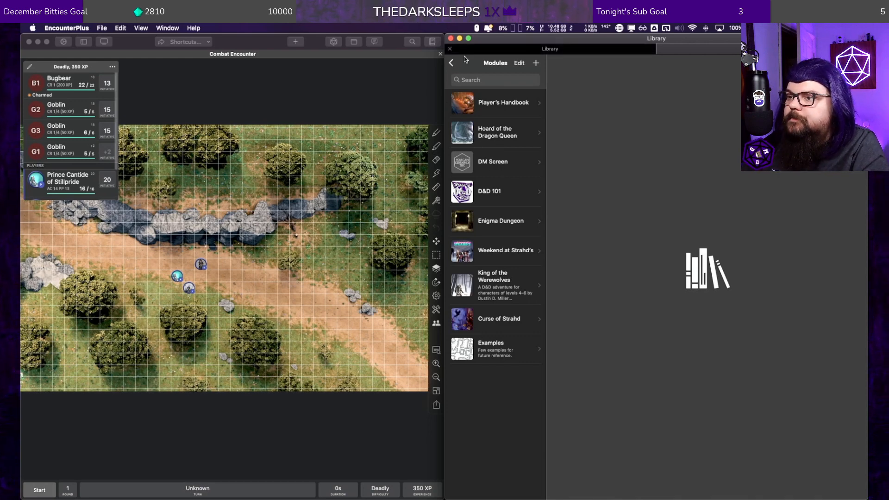
Step: Open the Example Map from the Examples module as the active map, and show its markers
{"action": "left_click", "coordinate": [497, 348]}
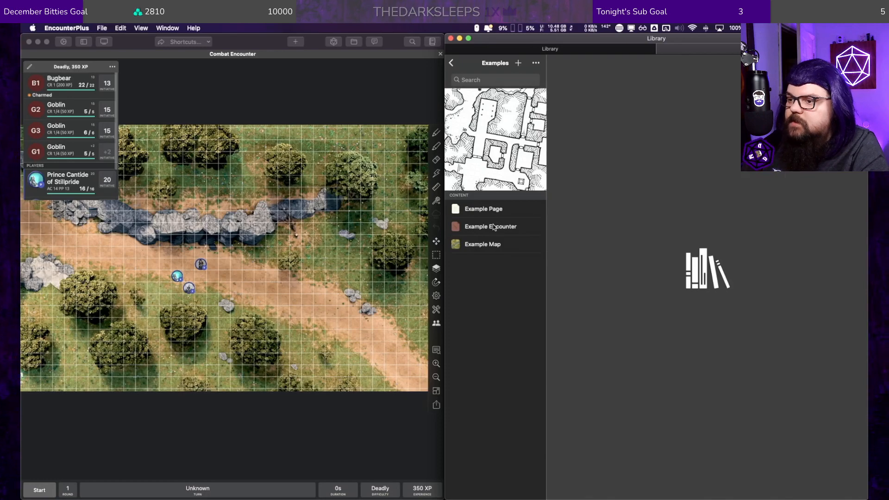
{"action": "left_click", "coordinate": [494, 227]}
{"action": "left_click", "coordinate": [491, 246]}
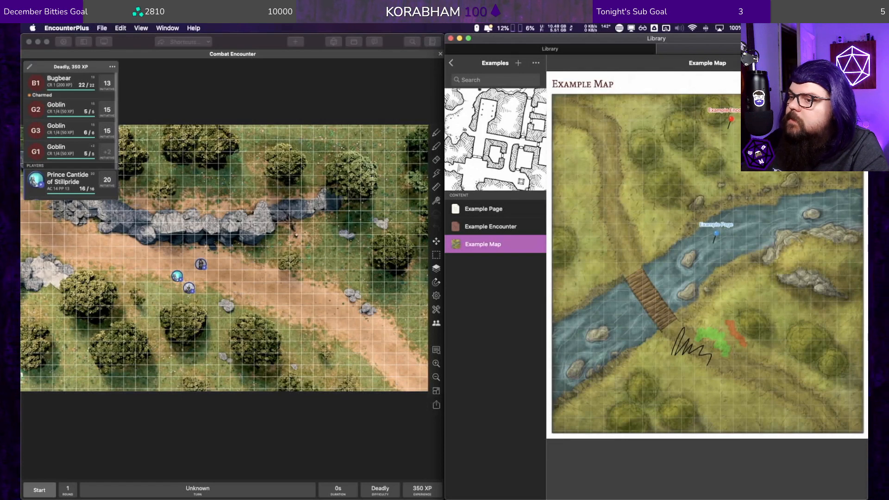
{"action": "scroll", "coordinate": [186, 294], "scroll_direction": "down", "scroll_amount": 5}
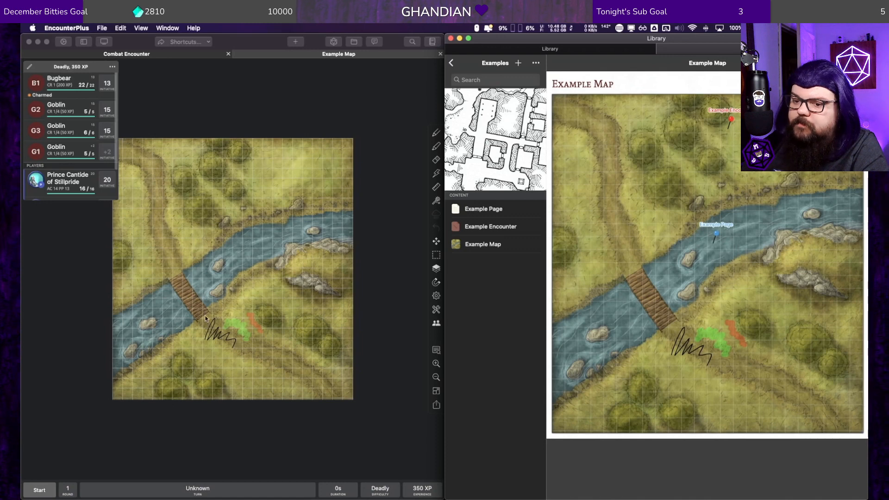
{"action": "left_click", "coordinate": [213, 328]}
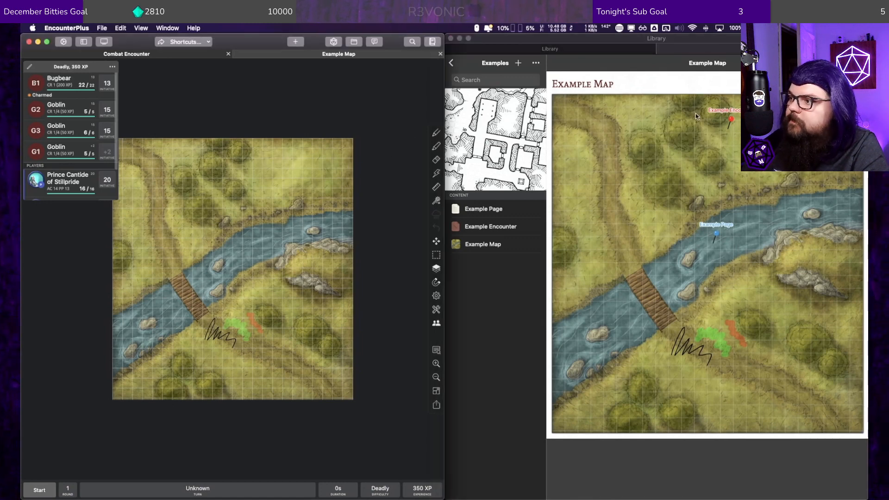
{"action": "left_click", "coordinate": [731, 121]}
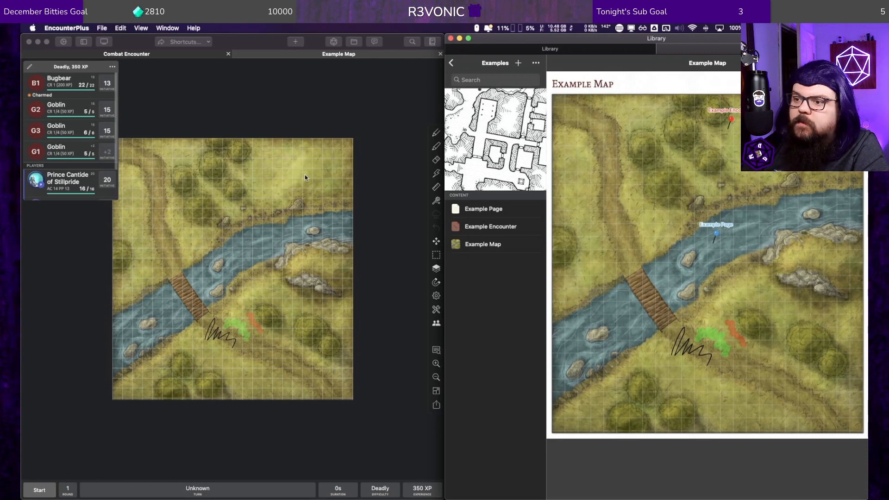
{"action": "left_click", "coordinate": [437, 328]}
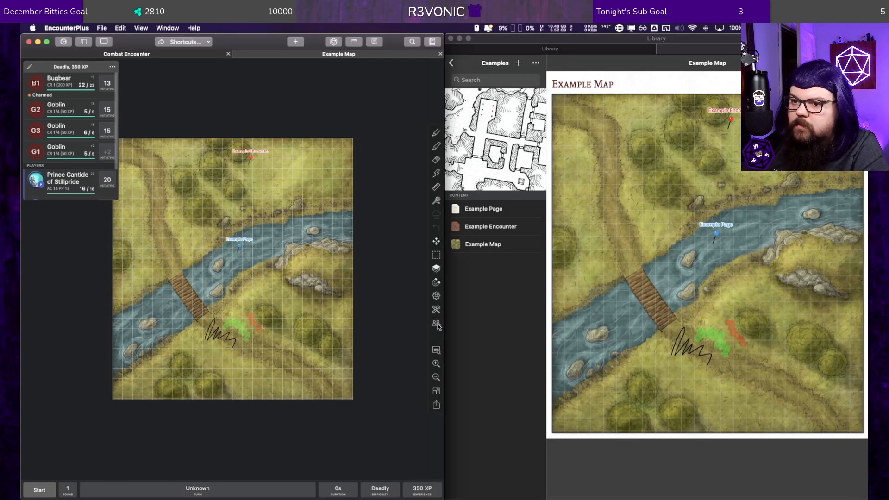
Step: View the Example Encounter and Example Page through their map markers, with their windows arranged side by side, and close both
{"action": "left_click", "coordinate": [250, 158]}
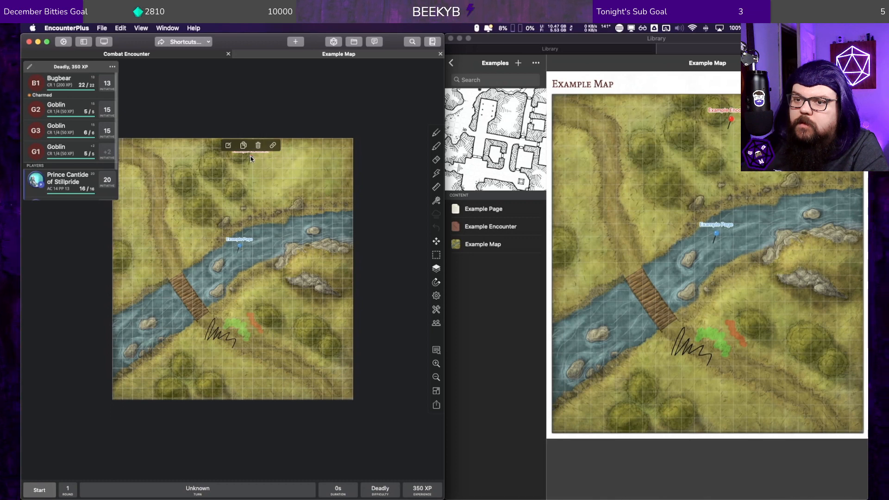
{"action": "double_click", "coordinate": [251, 156]}
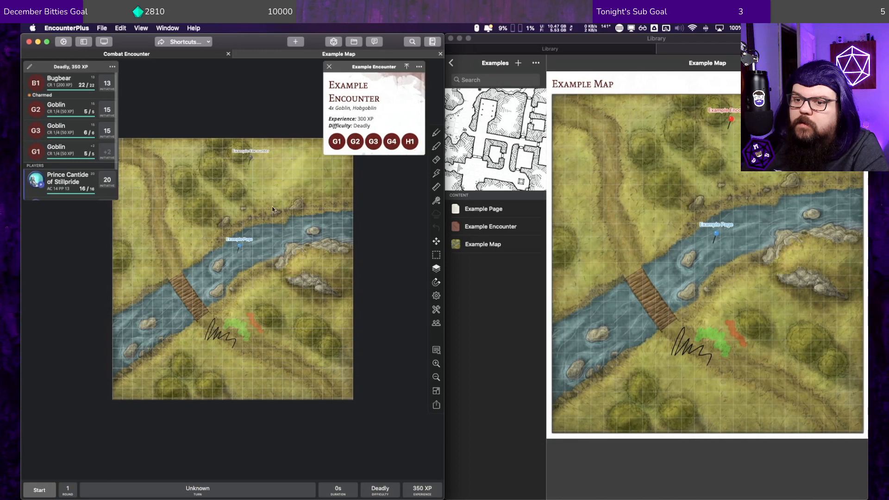
{"action": "left_click", "coordinate": [239, 246]}
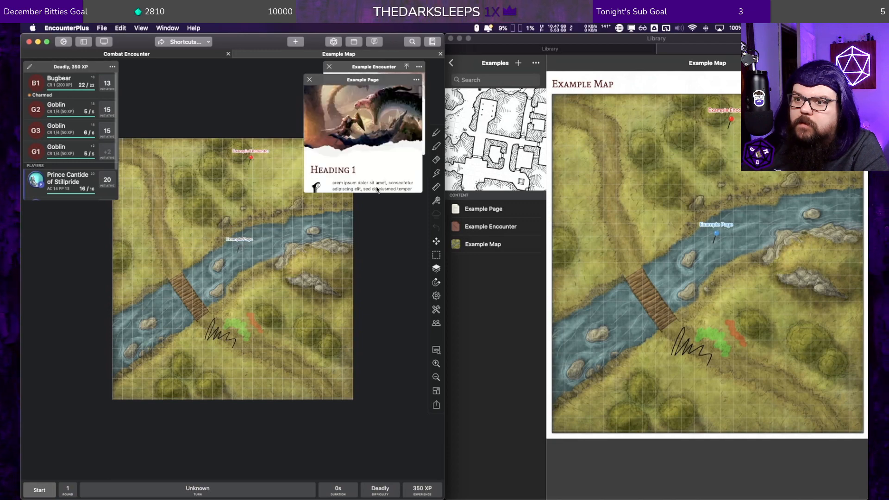
{"action": "left_click_drag", "start_coordinate": [358, 81], "coordinate": [332, 170]}
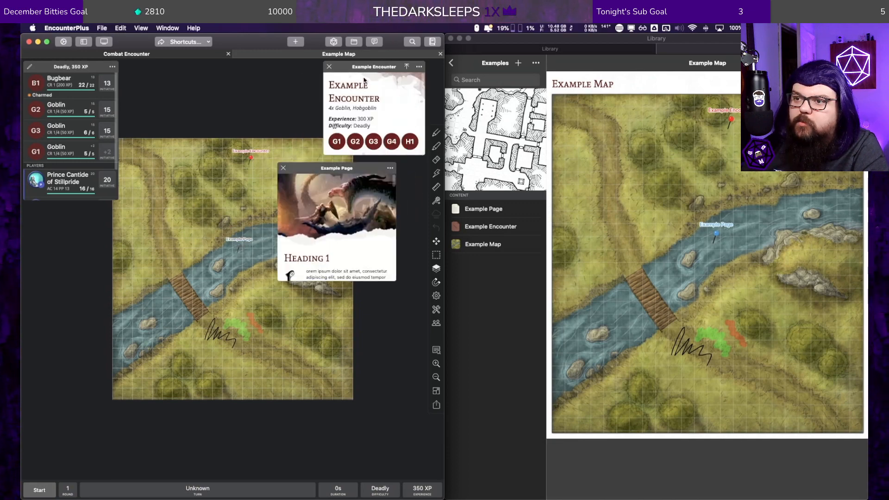
{"action": "left_click_drag", "start_coordinate": [367, 70], "coordinate": [230, 75]}
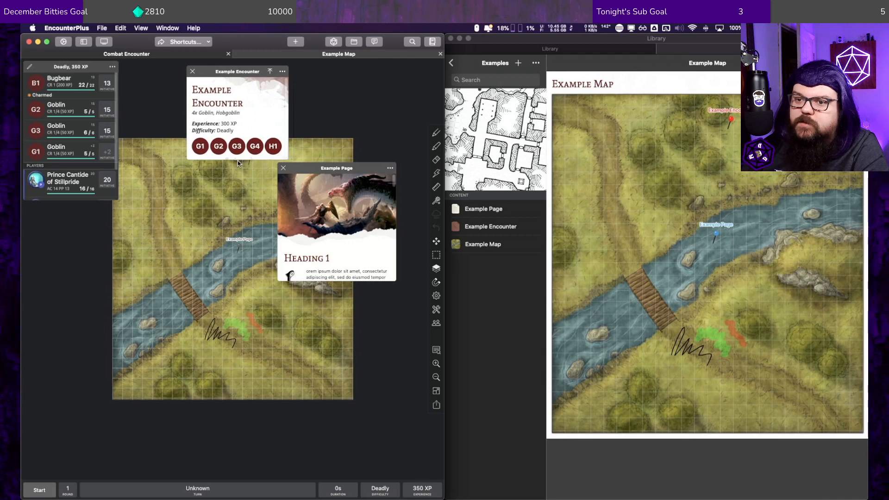
{"action": "mouse_move", "coordinate": [286, 159]}
{"action": "left_mouse_down"}
{"action": "mouse_move", "coordinate": [258, 263]}
{"action": "mouse_move", "coordinate": [310, 293]}
{"action": "mouse_move", "coordinate": [264, 183]}
{"action": "mouse_move", "coordinate": [289, 168]}
{"action": "mouse_move", "coordinate": [262, 163]}
{"action": "mouse_move", "coordinate": [283, 163]}
{"action": "mouse_move", "coordinate": [271, 165]}
{"action": "left_mouse_up"}
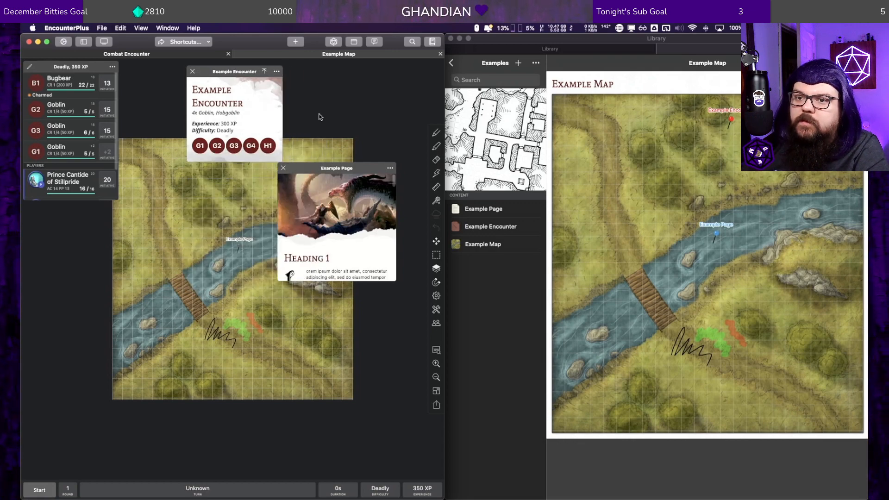
{"action": "left_click", "coordinate": [192, 72]}
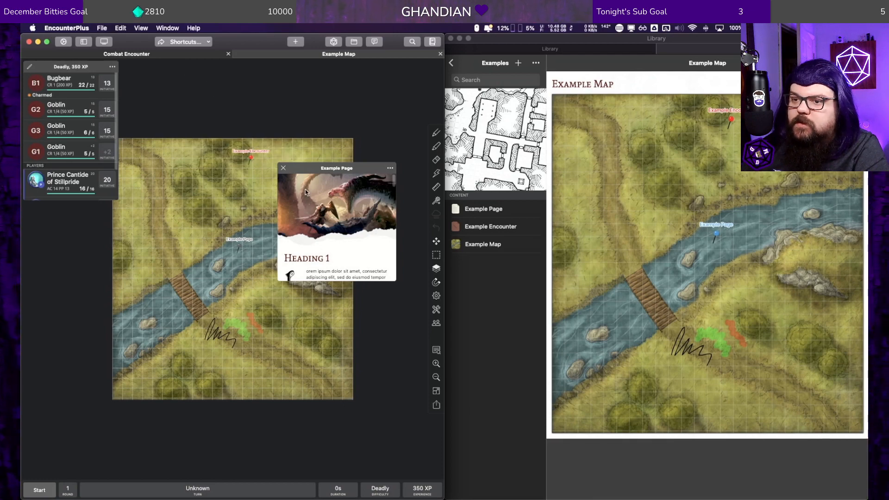
{"action": "left_click", "coordinate": [281, 167]}
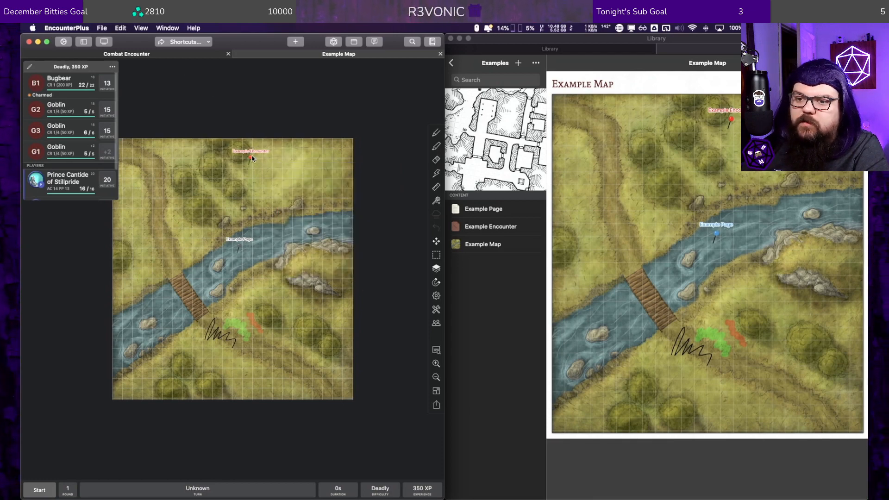
{"action": "left_click", "coordinate": [251, 158]}
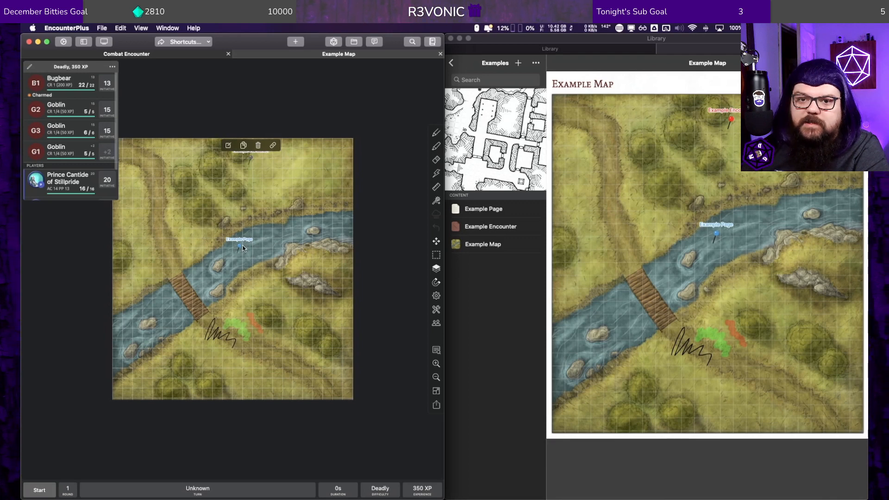
{"action": "right_click", "coordinate": [37, 84]}
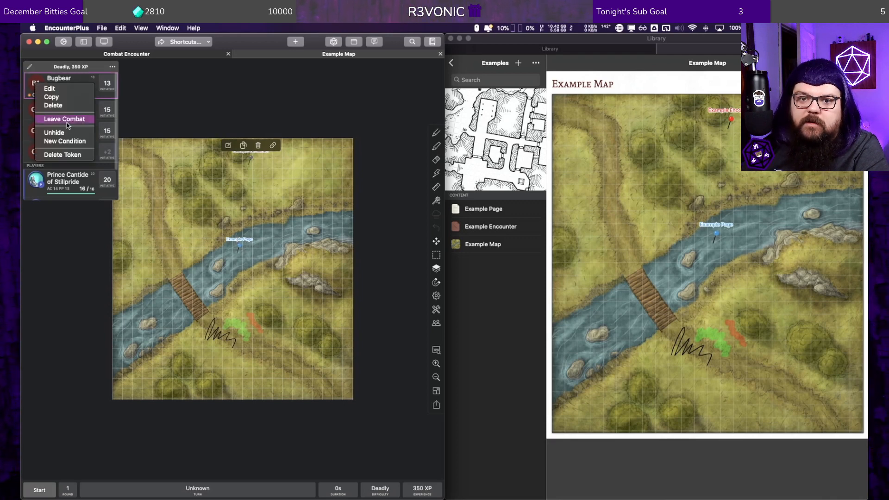
{"action": "left_click", "coordinate": [65, 141]}
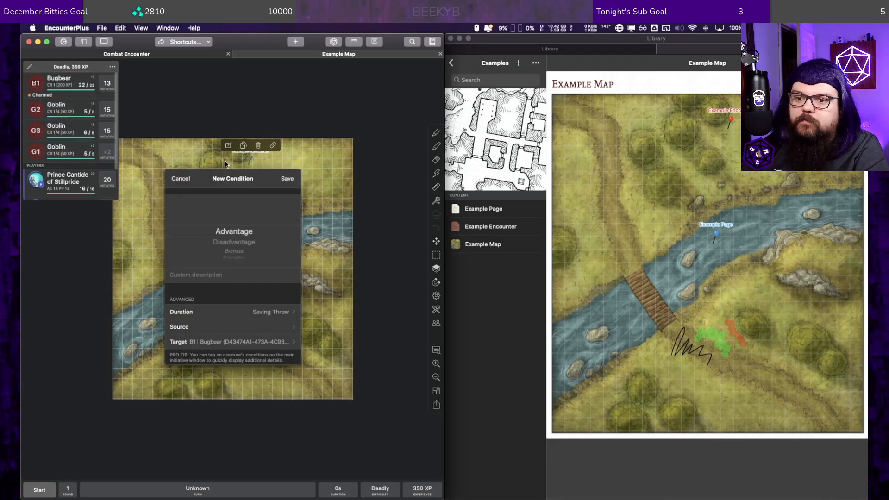
{"action": "scroll", "coordinate": [240, 244], "scroll_direction": "down", "scroll_amount": 10}
{"action": "scroll", "coordinate": [237, 248], "scroll_direction": "up", "scroll_amount": 10}
{"action": "scroll", "coordinate": [245, 243], "scroll_direction": "up", "scroll_amount": 2}
{"action": "left_click", "coordinate": [181, 179]}
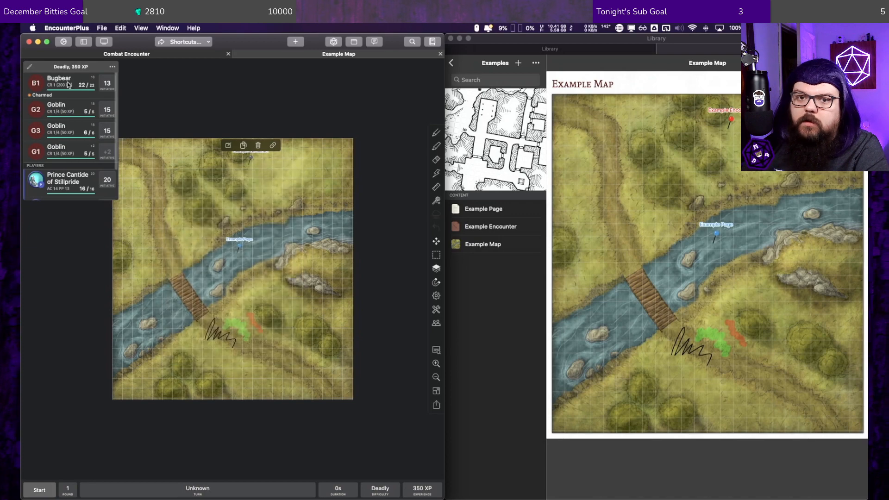
Step: Remove the Bugbear and all three Goblins from combat, keeping only the player characters in the initiative list
{"action": "right_click", "coordinate": [43, 84]}
{"action": "left_click", "coordinate": [78, 121]}
{"action": "right_click", "coordinate": [43, 86]}
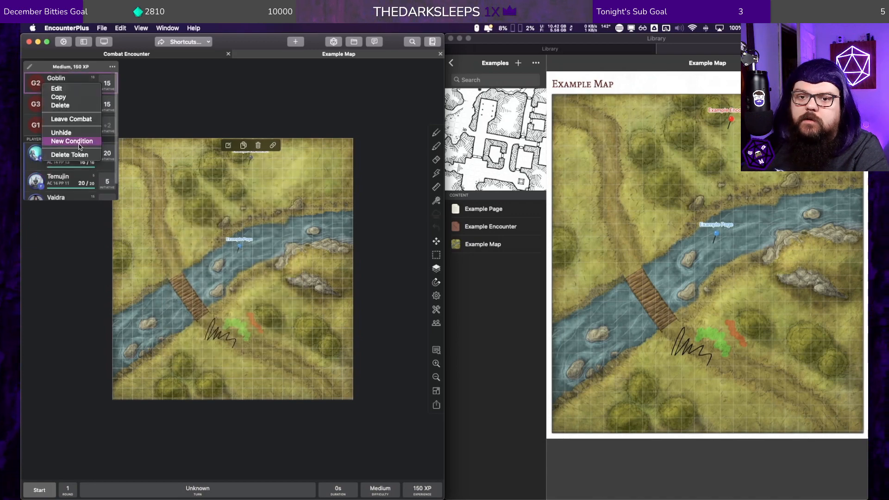
{"action": "left_click", "coordinate": [76, 119]}
{"action": "right_click", "coordinate": [36, 84]}
{"action": "left_click", "coordinate": [71, 120]}
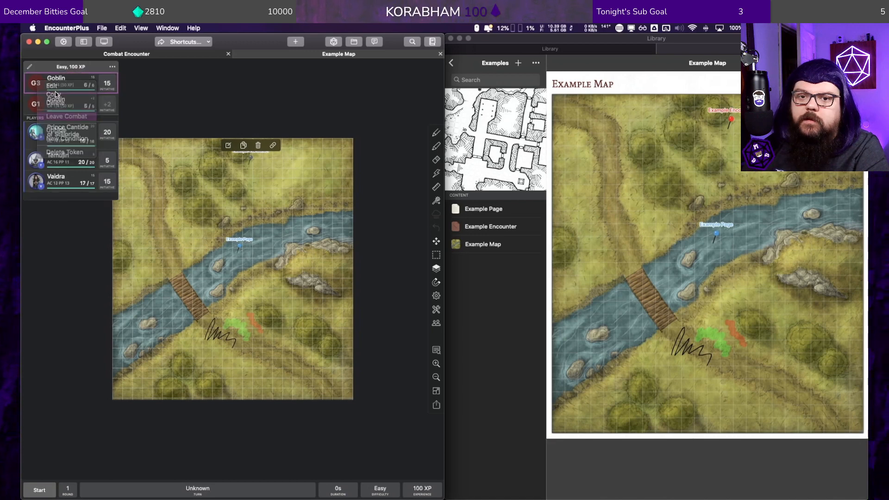
{"action": "right_click", "coordinate": [45, 85]}
{"action": "left_click", "coordinate": [72, 118]}
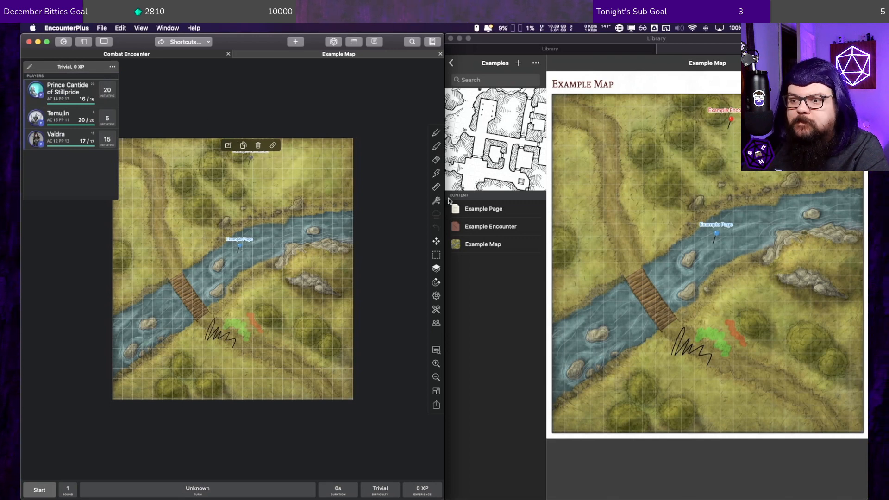
Step: Review the markers listed among the Example Map's map objects
{"action": "left_click", "coordinate": [436, 325]}
{"action": "left_click", "coordinate": [437, 324]}
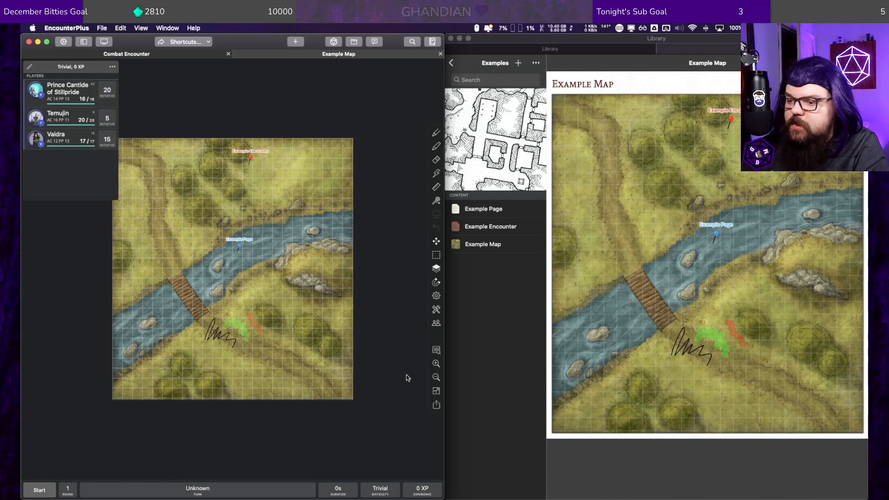
{"action": "left_click", "coordinate": [435, 351]}
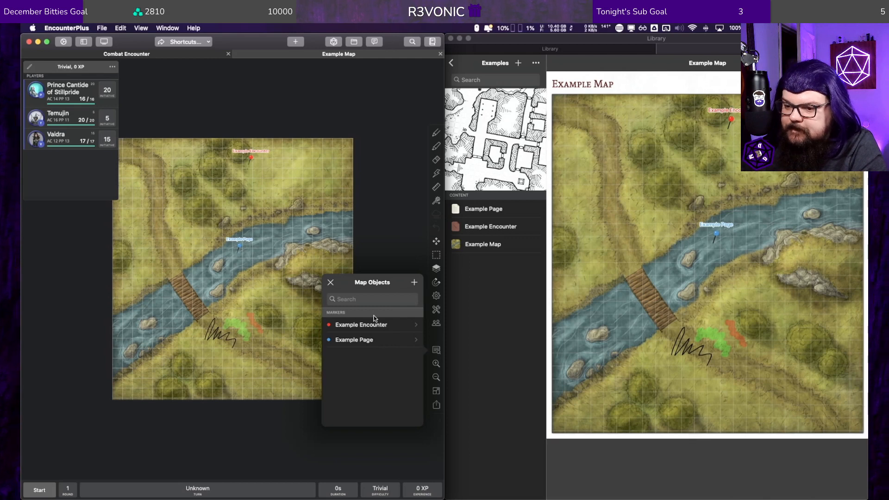
{"action": "left_click", "coordinate": [370, 214]}
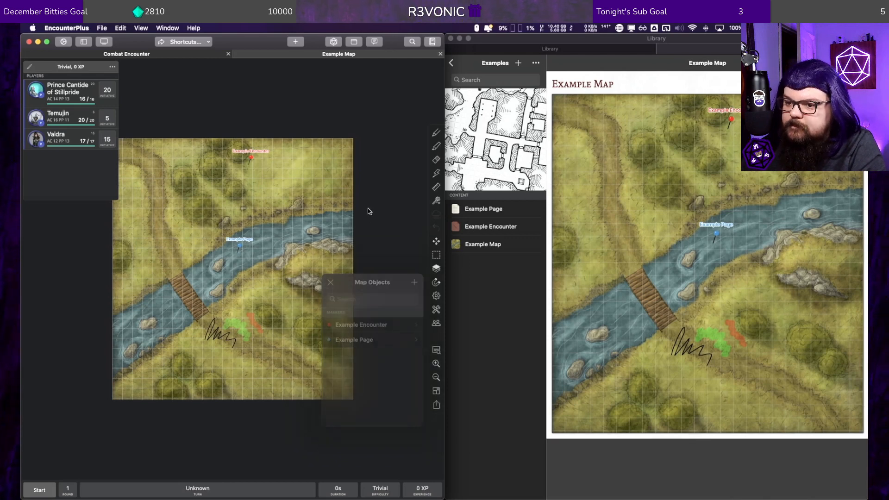
Step: Open the Combat Encounter map from the D&D 101 module's Combat Lesson group as the active map, and check its map objects
{"action": "left_click", "coordinate": [451, 63]}
{"action": "left_click", "coordinate": [478, 191]}
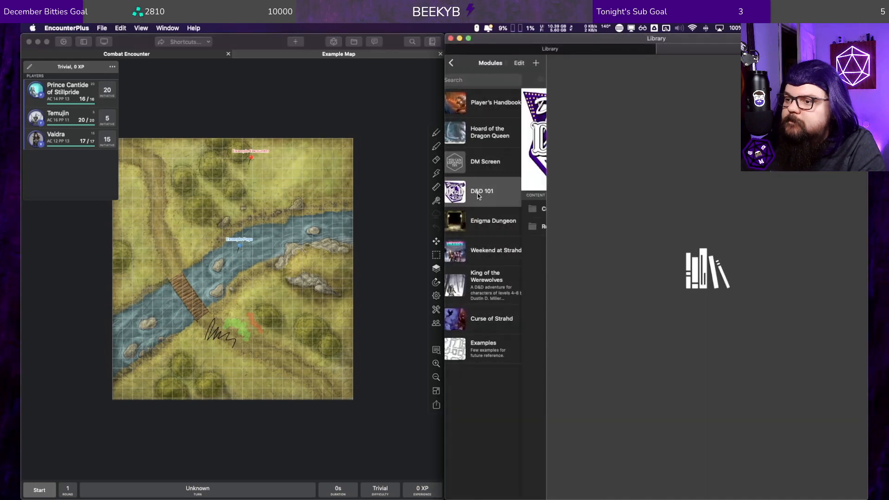
{"action": "left_click", "coordinate": [480, 208]}
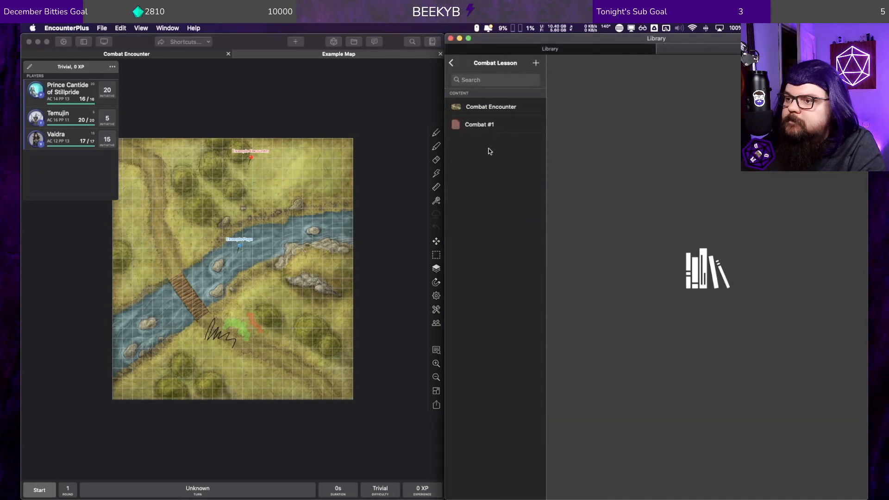
{"action": "left_click", "coordinate": [487, 108]}
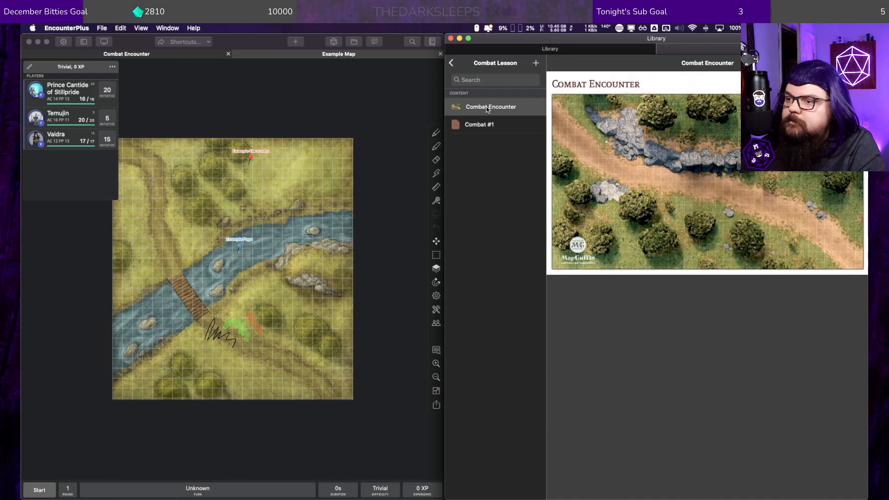
{"action": "right_click", "coordinate": [486, 107]}
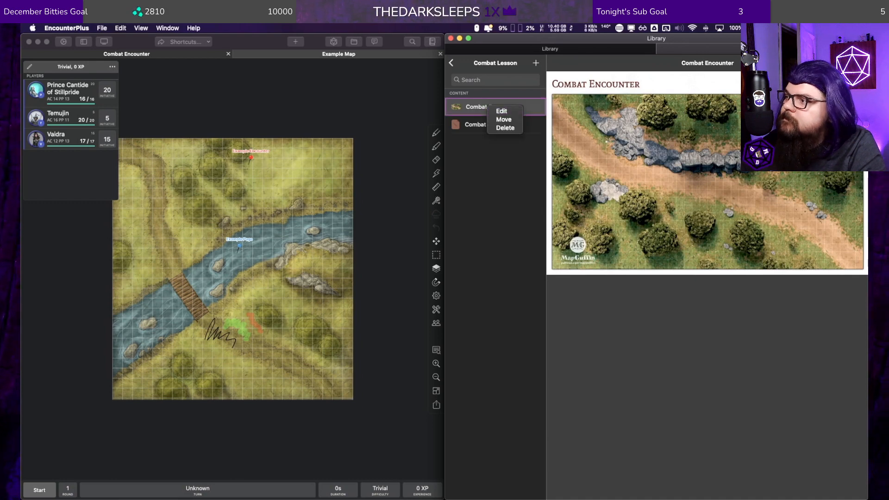
{"action": "left_click", "coordinate": [501, 111]}
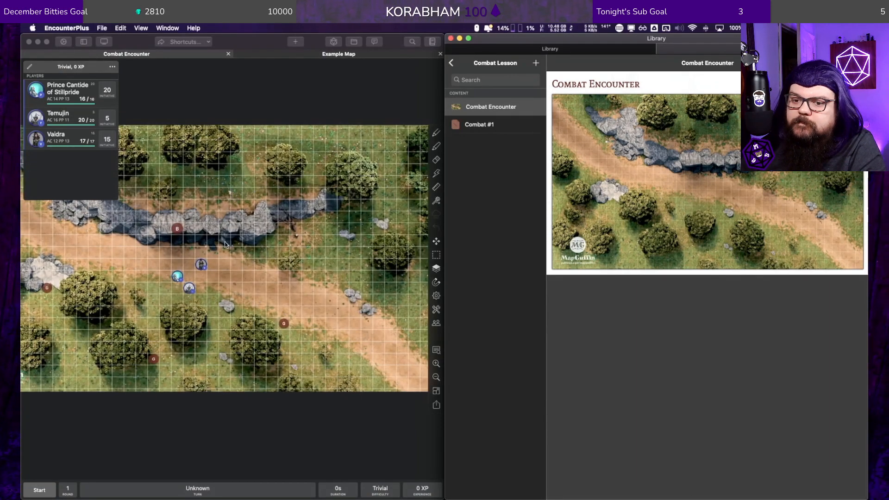
{"action": "left_click", "coordinate": [437, 352]}
{"action": "left_click", "coordinate": [437, 352]}
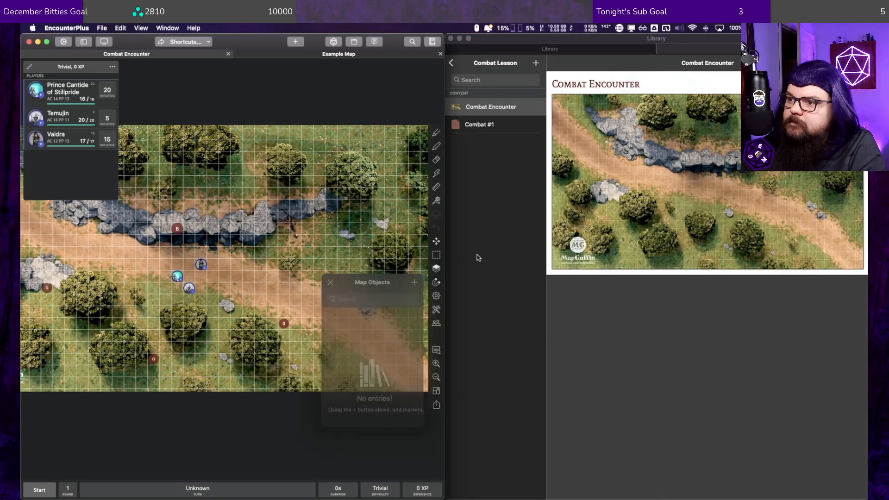
Step: Add a marker for the Combat #1 encounter to the Combat Encounter map near the rocky ridge, with the label "Comabet #1"
{"action": "left_click", "coordinate": [476, 120]}
{"action": "mouse_move", "coordinate": [469, 122]}
{"action": "left_mouse_down"}
{"action": "mouse_move", "coordinate": [193, 258]}
{"action": "mouse_move", "coordinate": [182, 251]}
{"action": "left_mouse_up"}
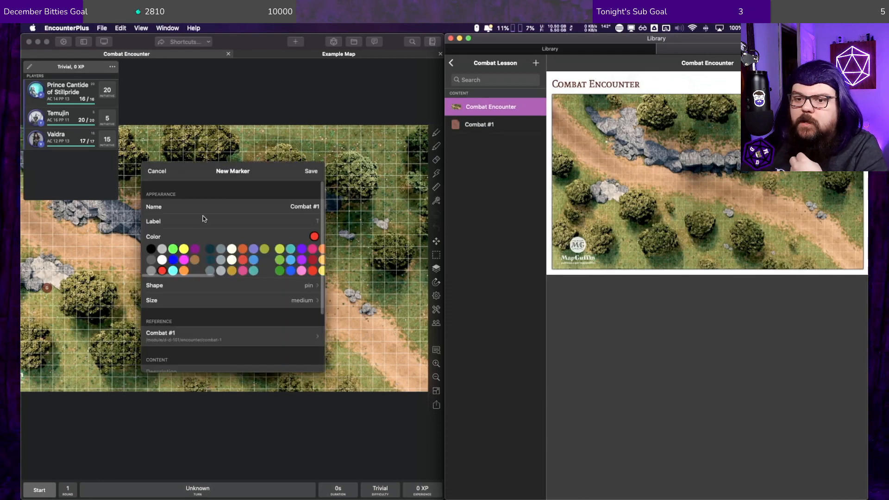
{"action": "left_click", "coordinate": [312, 222]}
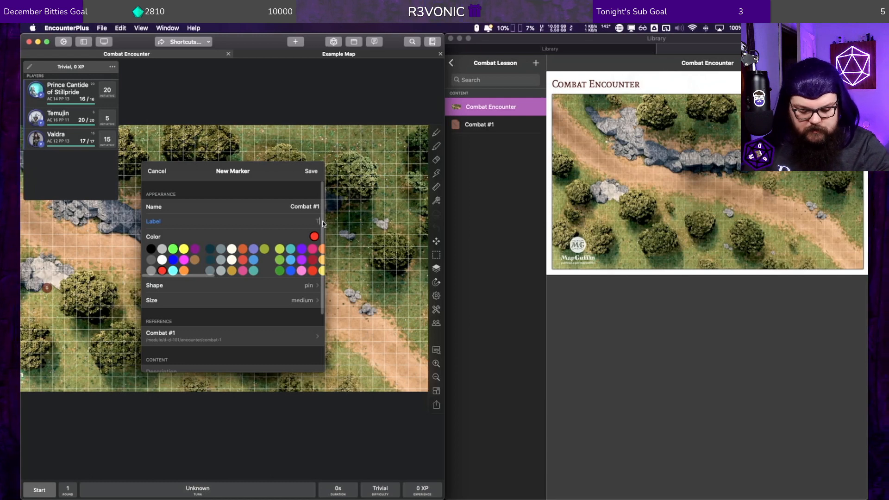
{"action": "type", "text": "Comabet"}
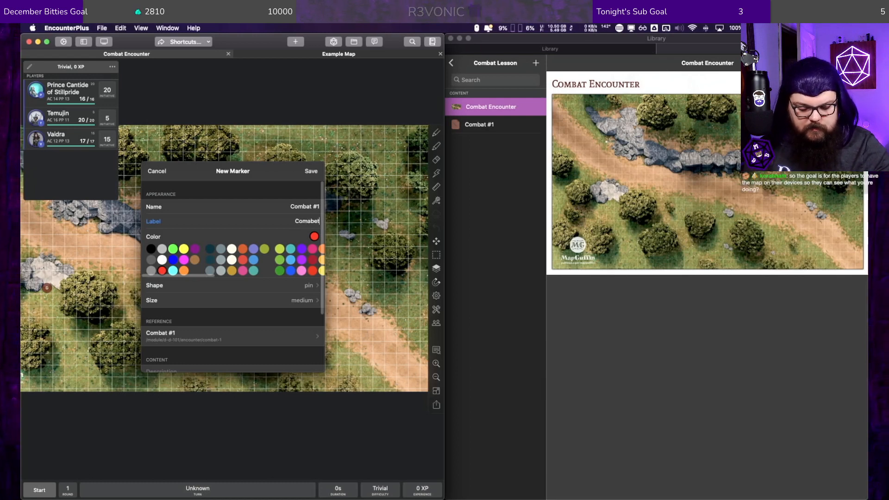
{"action": "type", "text": " #1"}
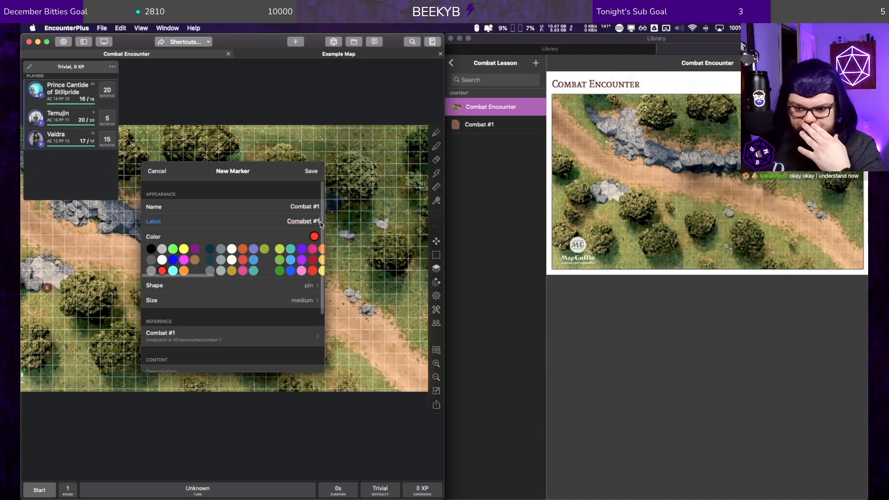
Step: Review the new marker's size, shape and extra options, then save it as a medium pin
{"action": "left_click", "coordinate": [296, 296]}
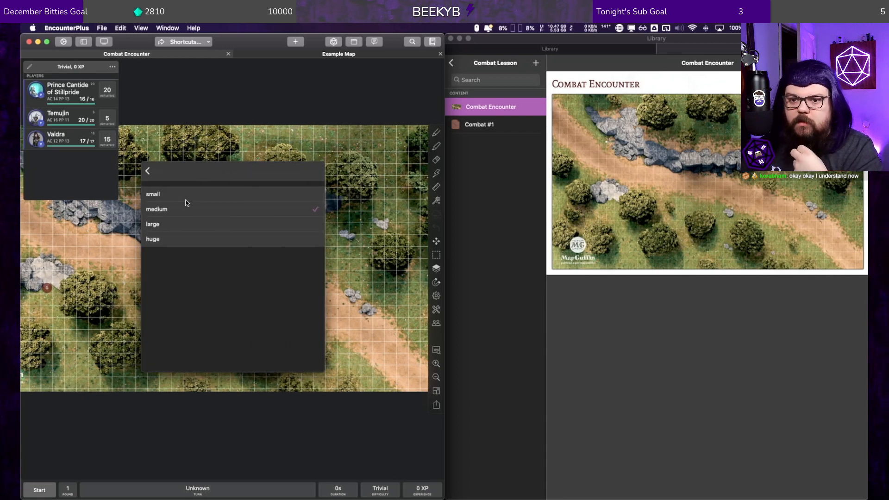
{"action": "left_click", "coordinate": [149, 170]}
{"action": "left_click", "coordinate": [297, 283]}
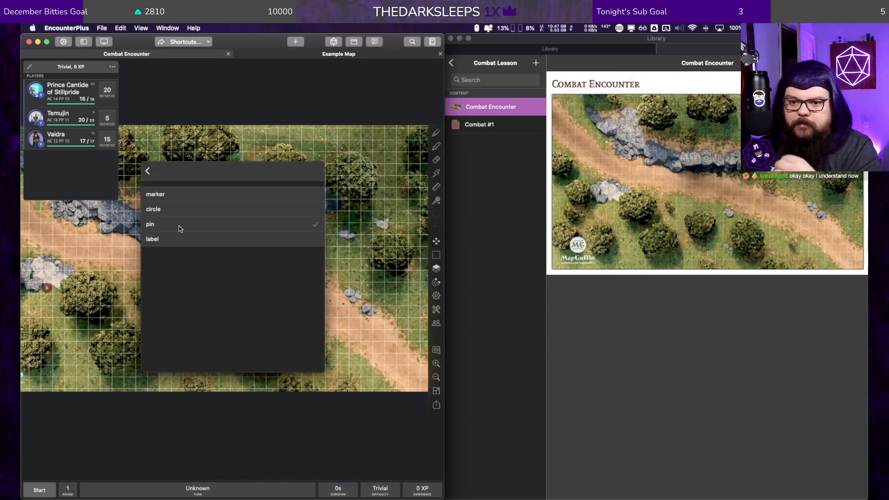
{"action": "left_click", "coordinate": [149, 171]}
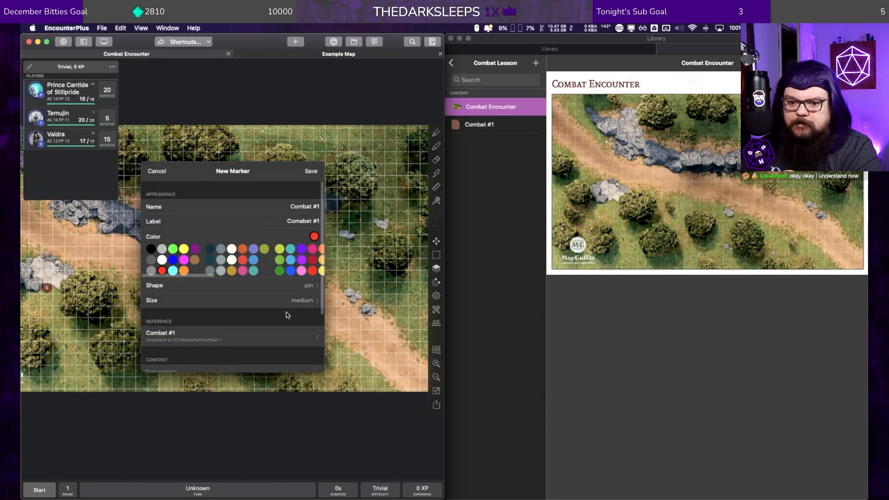
{"action": "scroll", "coordinate": [278, 320], "scroll_direction": "down", "scroll_amount": 3}
{"action": "scroll", "coordinate": [277, 323], "scroll_direction": "down", "scroll_amount": 3}
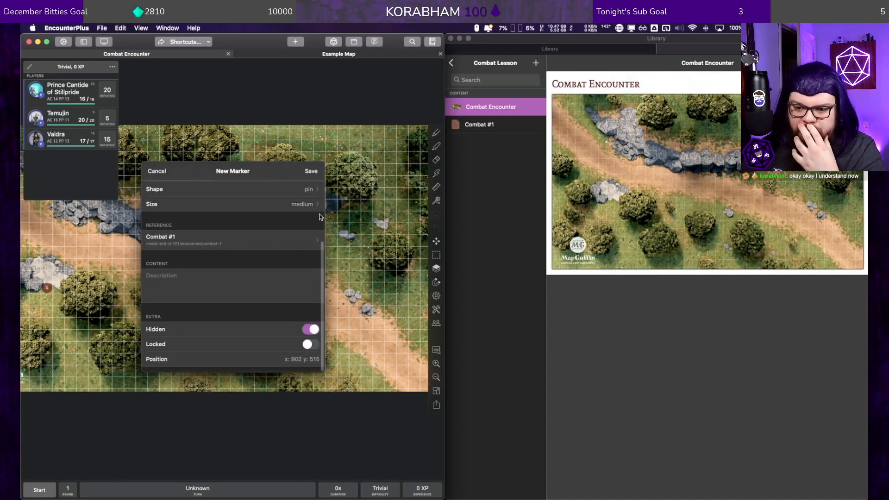
{"action": "scroll", "coordinate": [247, 292], "scroll_direction": "up", "scroll_amount": 6}
{"action": "left_click", "coordinate": [307, 169]}
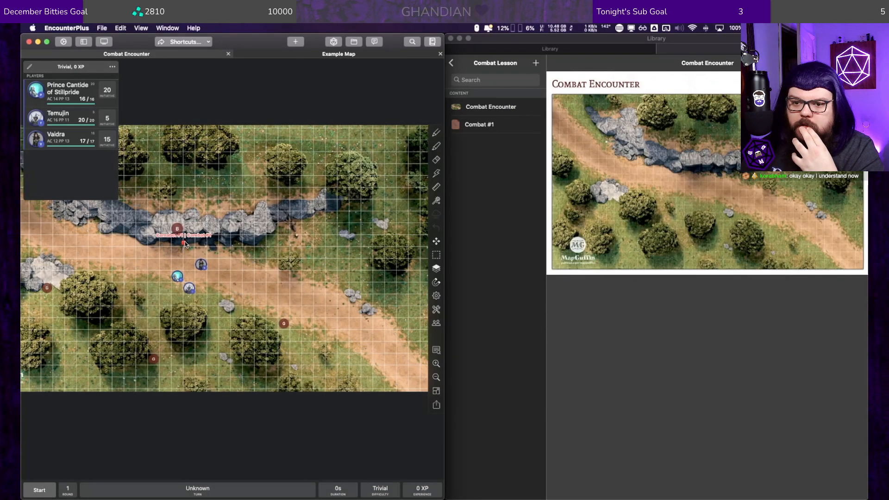
Step: Move the Combat #1 marker onto the road beside the player tokens and change its label to "Bugbear & Goblins"
{"action": "left_click_drag", "start_coordinate": [184, 246], "coordinate": [194, 243]}
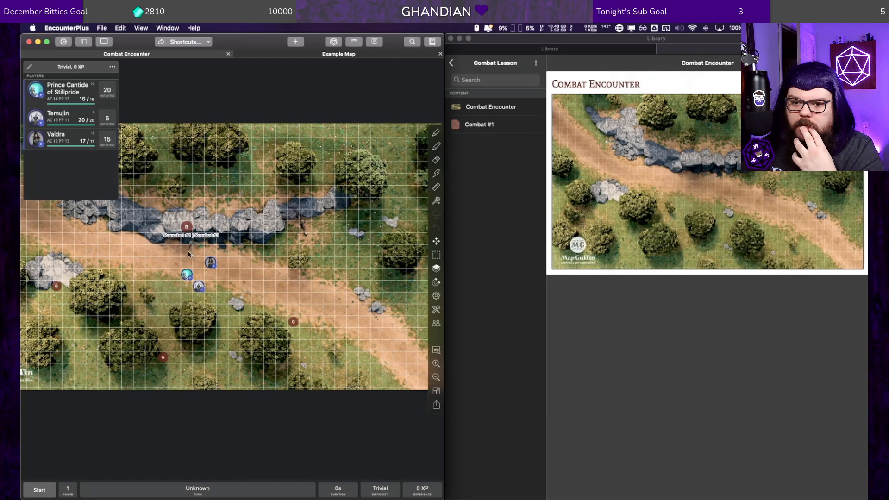
{"action": "left_click_drag", "start_coordinate": [188, 253], "coordinate": [198, 265]}
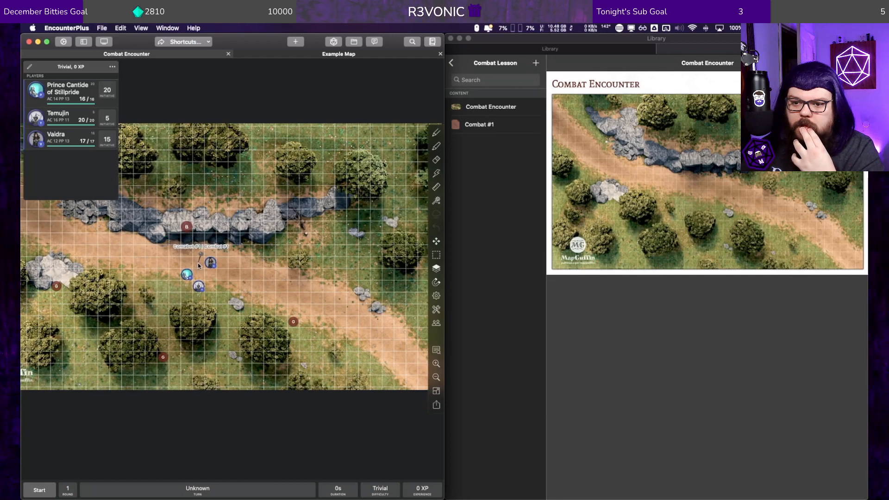
{"action": "left_click", "coordinate": [200, 255]}
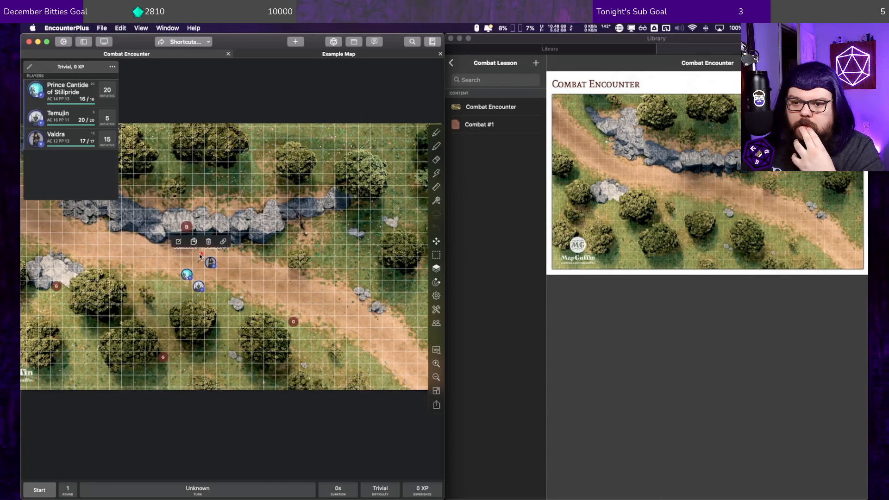
{"action": "left_click", "coordinate": [178, 241]}
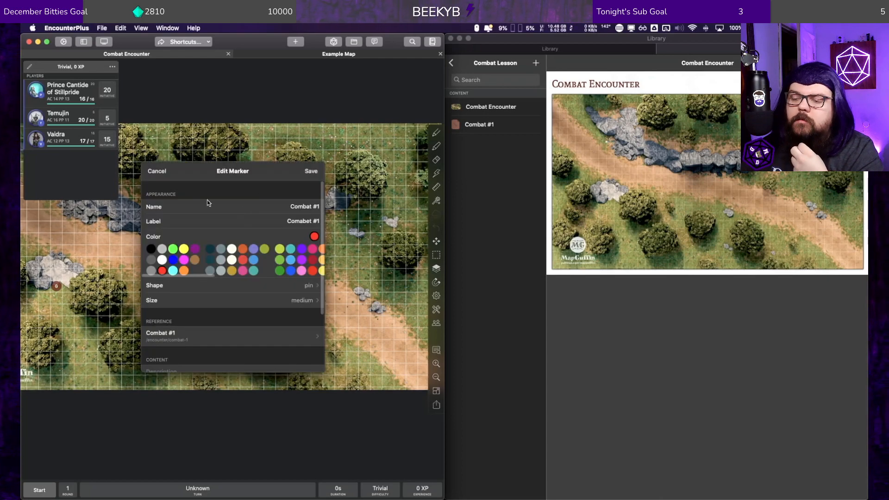
{"action": "left_click", "coordinate": [326, 216]}
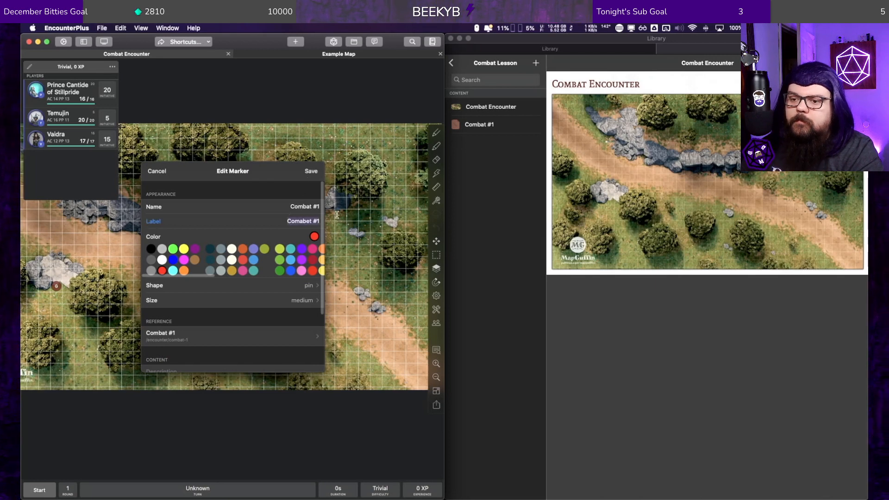
{"action": "type", "text": "Bugbea"}
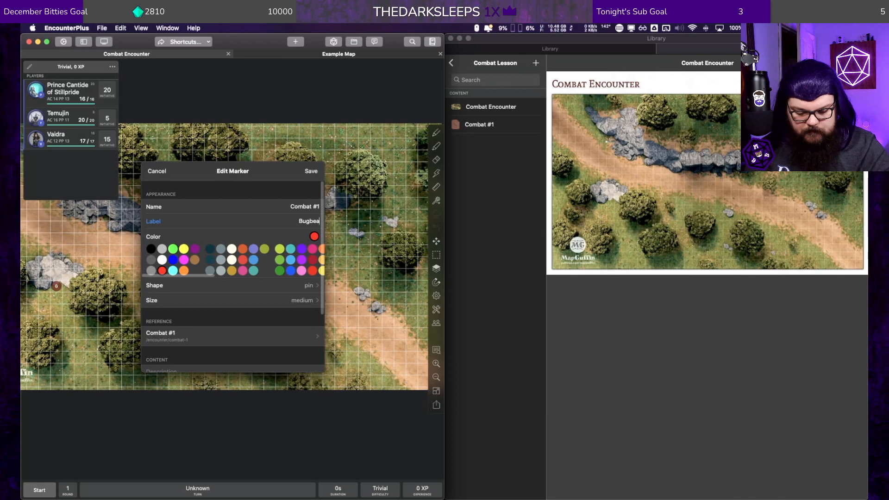
{"action": "type", "text": "r"}
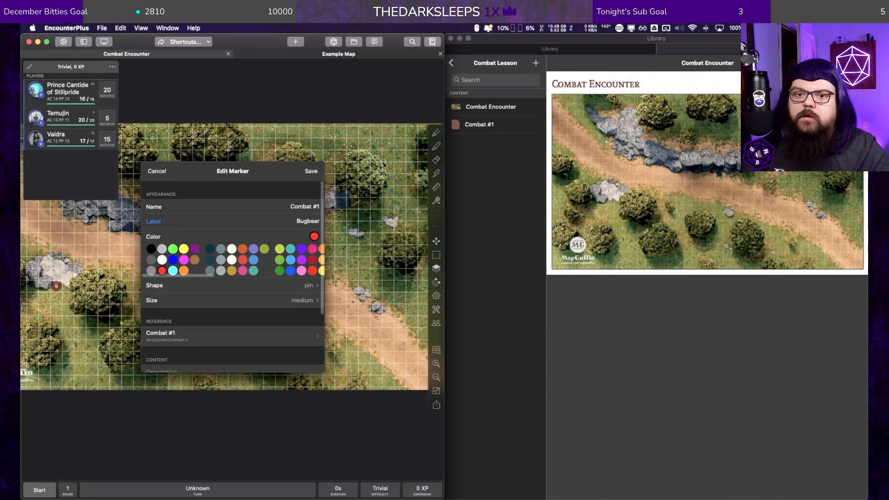
{"action": "key", "text": "BackSpace"}
{"action": "type", "text": "r & Goblins"}
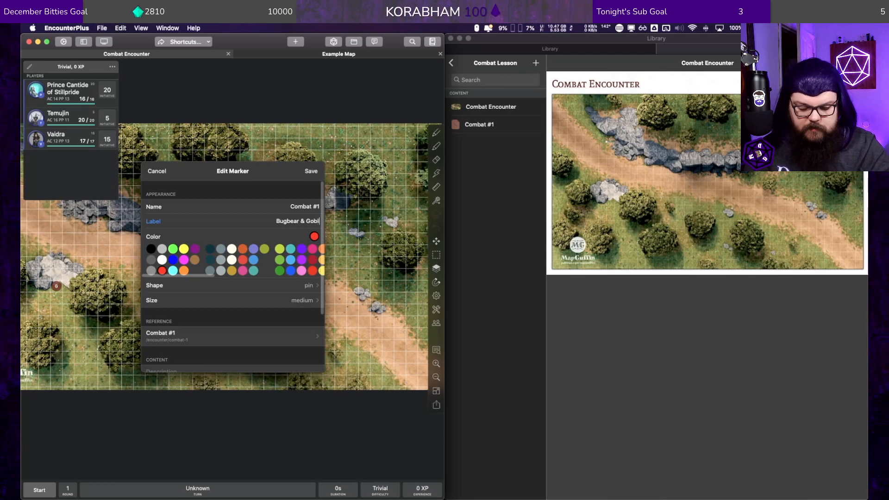
{"action": "key", "text": "Return"}
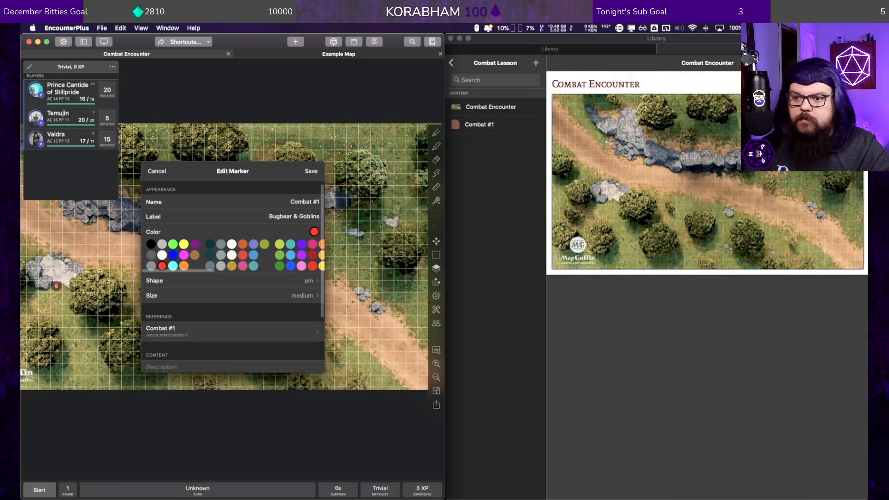
{"action": "left_click", "coordinate": [310, 172]}
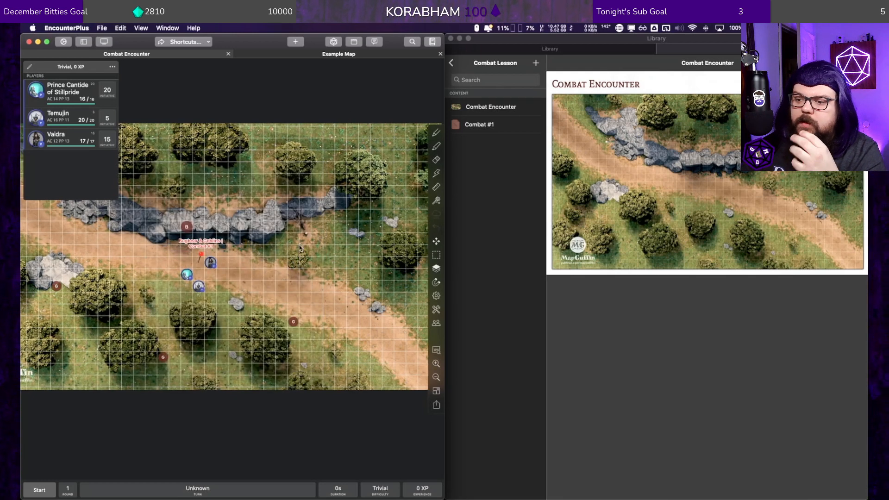
Step: View the Combat #1 encounter through its map marker, and switch the map to the player view
{"action": "left_click", "coordinate": [201, 255]}
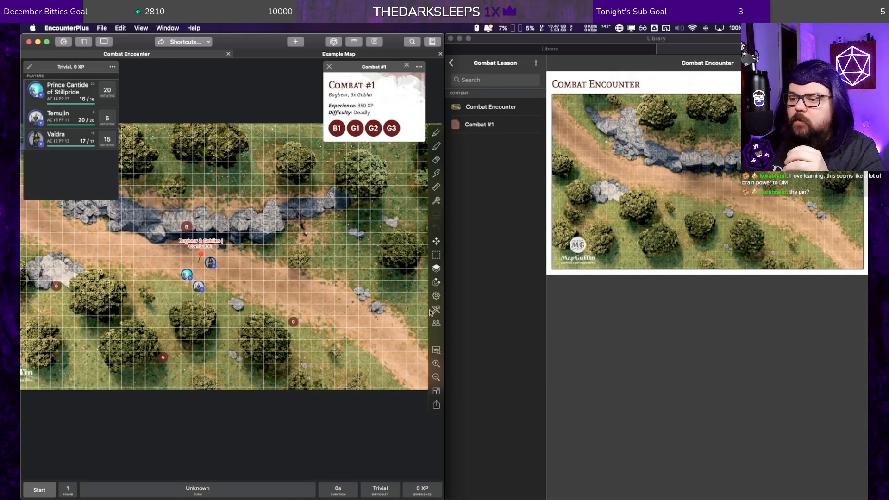
{"action": "left_click", "coordinate": [435, 323]}
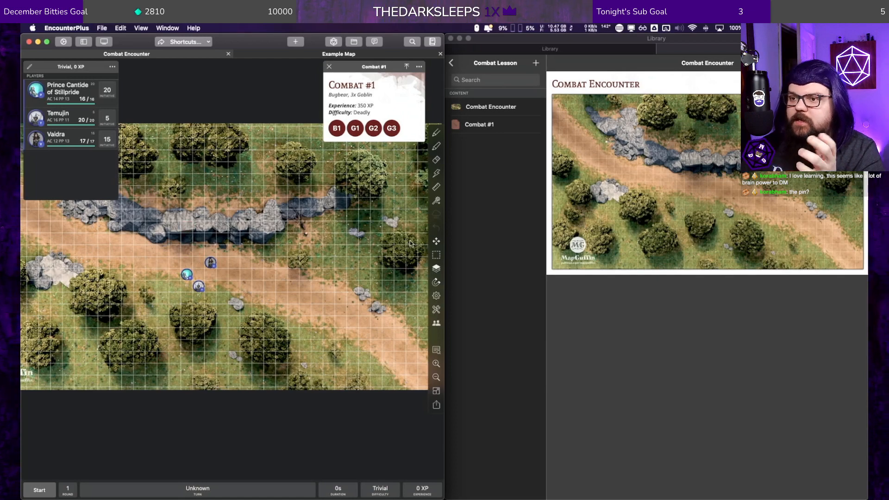
{"action": "left_click", "coordinate": [329, 66]}
{"action": "scroll", "coordinate": [275, 254], "scroll_direction": "left", "scroll_amount": 5}
{"action": "scroll", "coordinate": [275, 255], "scroll_direction": "up", "scroll_amount": 2}
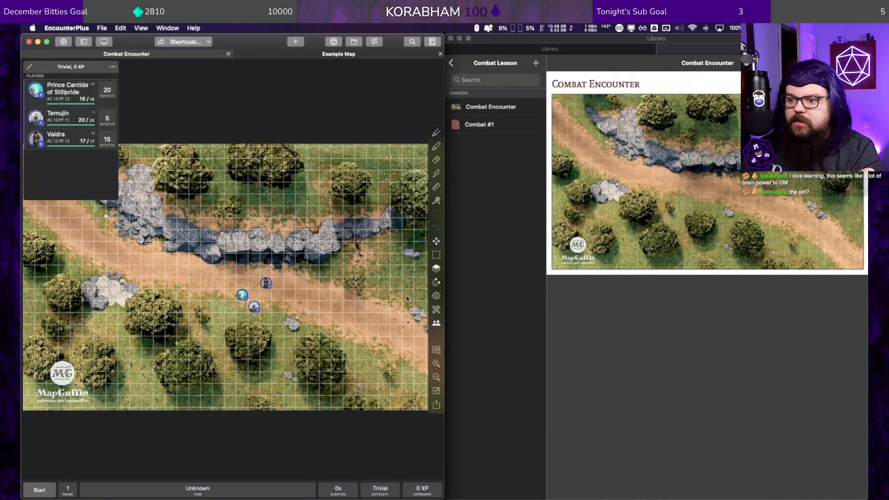
Step: Load the Combat #1 encounter from the Combat Lesson group into combat
{"action": "left_click", "coordinate": [527, 120]}
{"action": "left_click", "coordinate": [509, 126]}
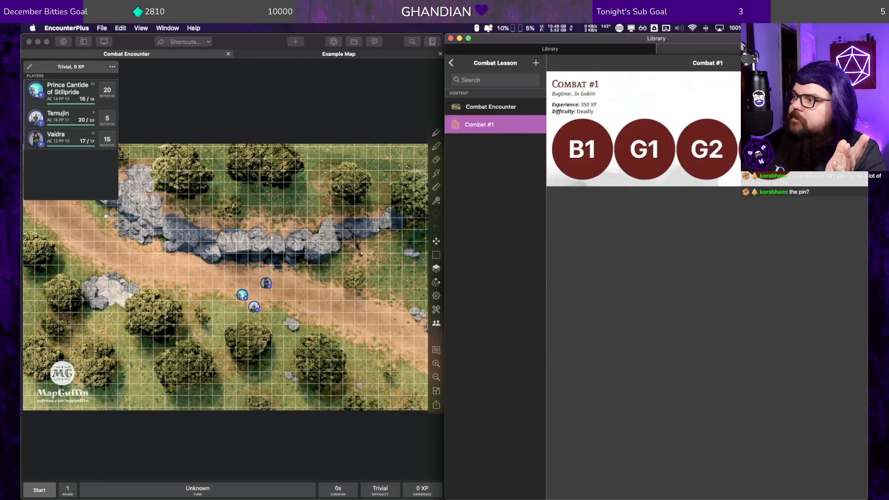
{"action": "left_click", "coordinate": [857, 63]}
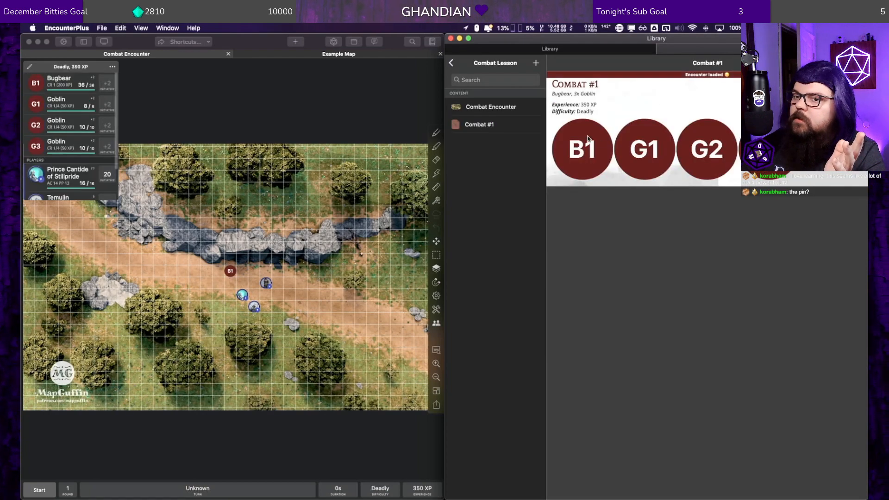
Step: Spread out the enemy tokens: G1 and G2 beside the trees south of the road, G3 on the western rocks, the Bugbear on the ridge
{"action": "left_click", "coordinate": [232, 273]}
{"action": "left_click_drag", "start_coordinate": [231, 272], "coordinate": [360, 354]}
{"action": "left_click", "coordinate": [231, 272]}
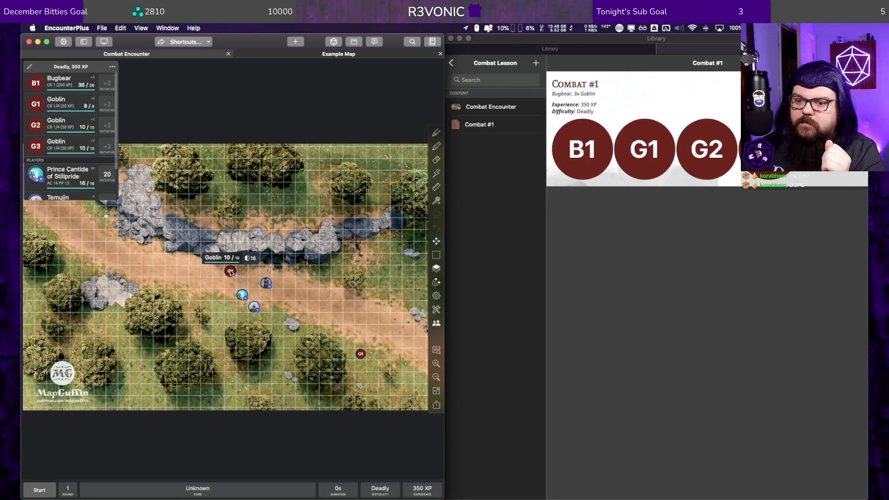
{"action": "left_click_drag", "start_coordinate": [231, 272], "coordinate": [217, 388]}
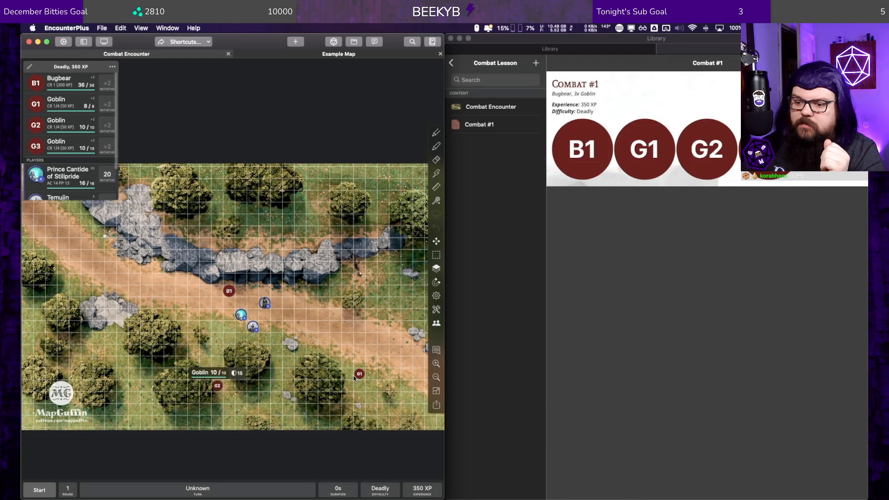
{"action": "left_click_drag", "start_coordinate": [359, 375], "coordinate": [278, 366]}
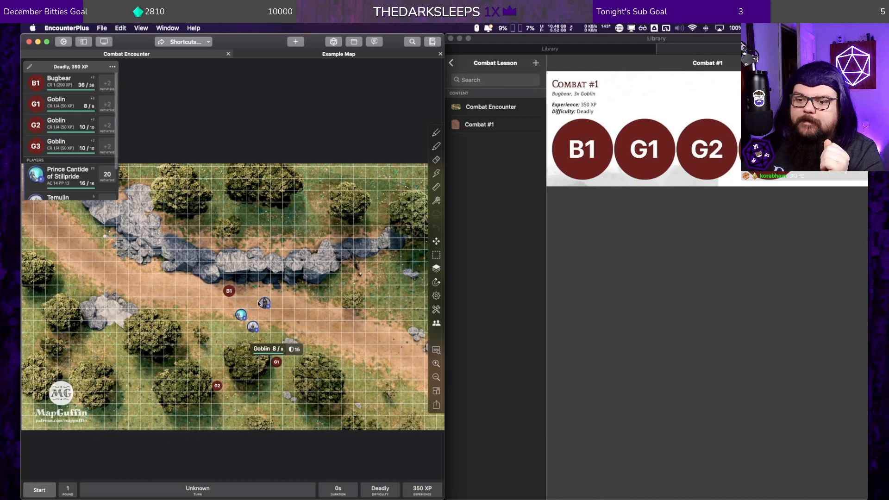
{"action": "left_click", "coordinate": [229, 292]}
{"action": "left_click_drag", "start_coordinate": [229, 291], "coordinate": [121, 316]}
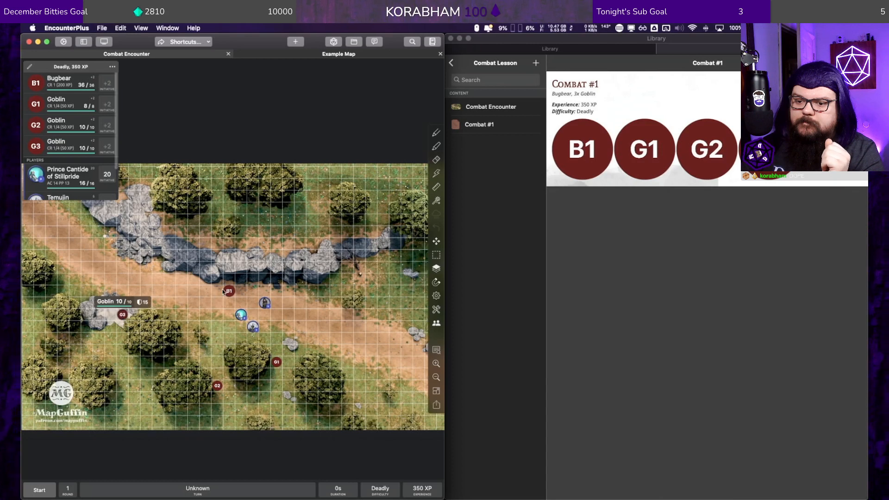
{"action": "left_click_drag", "start_coordinate": [230, 291], "coordinate": [241, 268]}
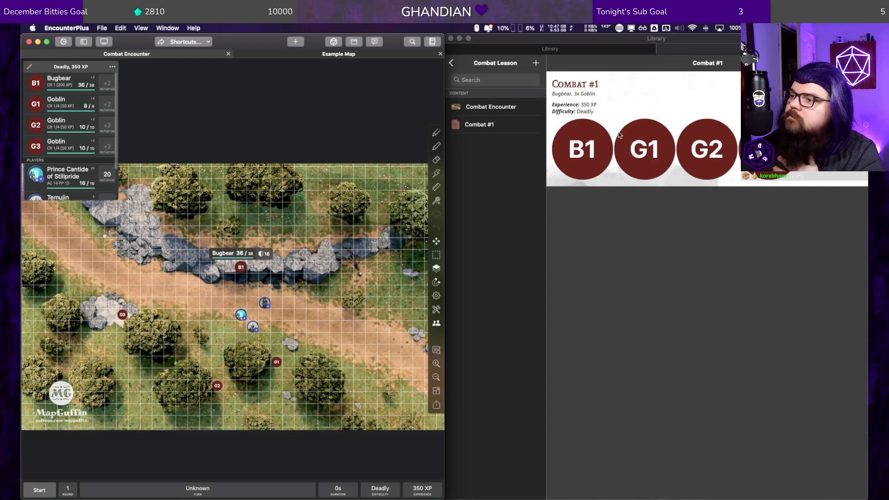
Step: Examine the Combat #1 encounter's combatants and the Bugbear's stat block, leaving the encounter unedited
{"action": "left_click", "coordinate": [857, 63]}
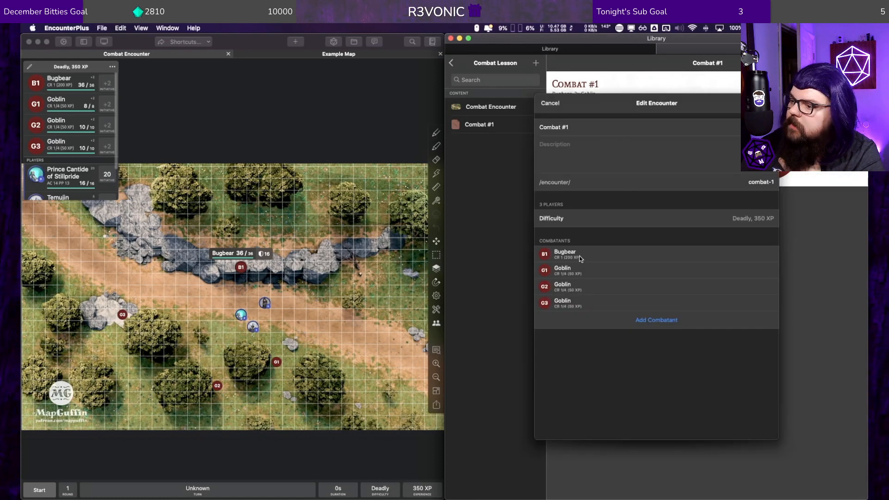
{"action": "left_click", "coordinate": [578, 256]}
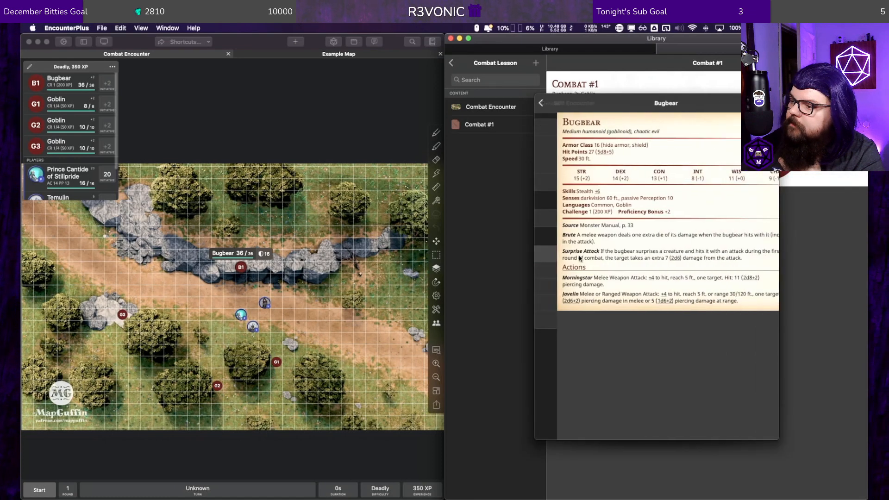
{"action": "left_click", "coordinate": [542, 103]}
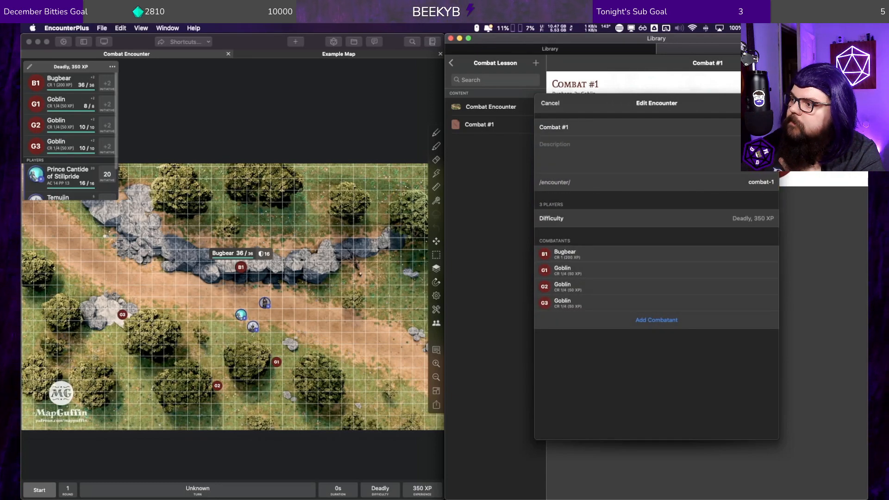
{"action": "left_click", "coordinate": [551, 104]}
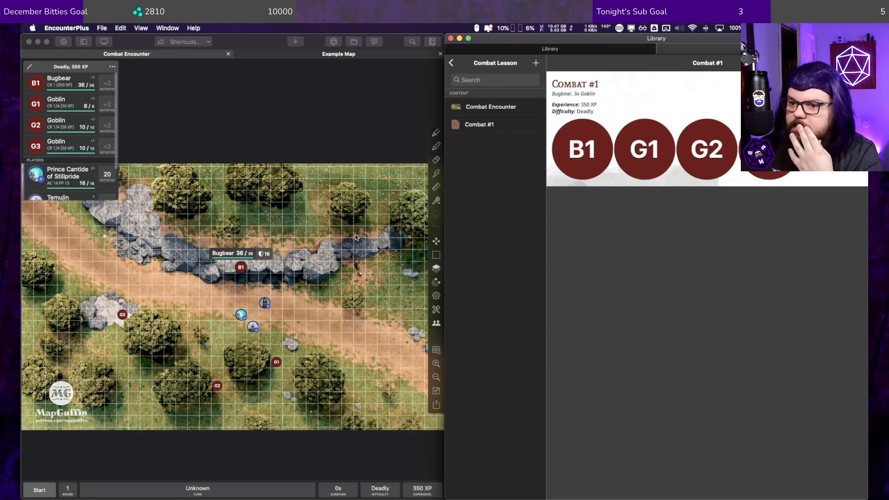
Step: Unhide the Bugbear token on the rocky ridge
{"action": "right_click", "coordinate": [241, 268]}
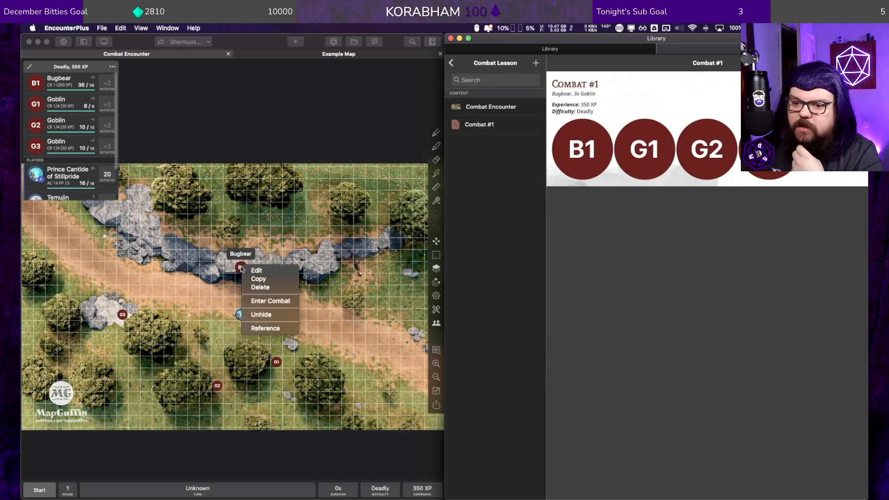
{"action": "left_click", "coordinate": [270, 317]}
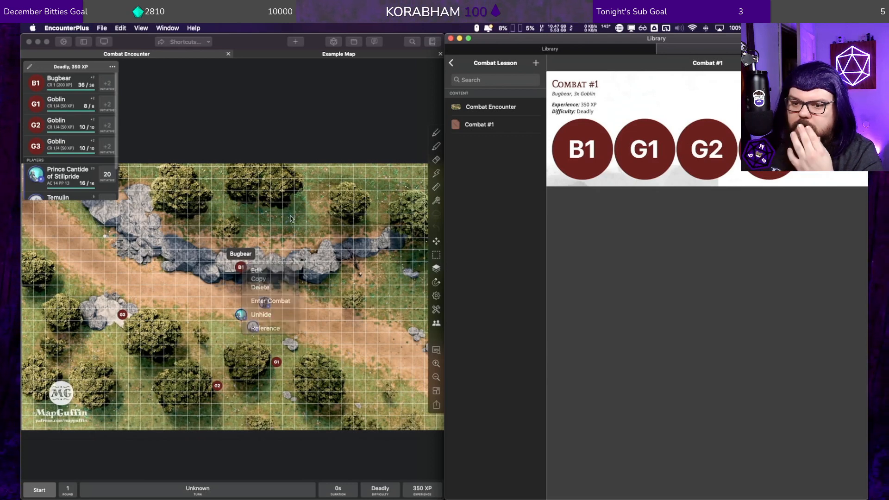
Step: Take the Bugbear and all three Goblins out of combat without deleting their tokens from the map
{"action": "left_click", "coordinate": [436, 324]}
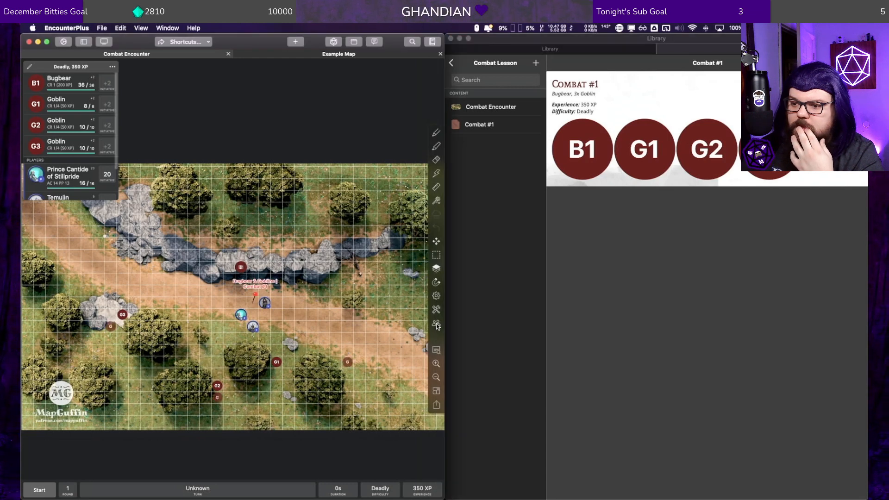
{"action": "left_click", "coordinate": [436, 324]}
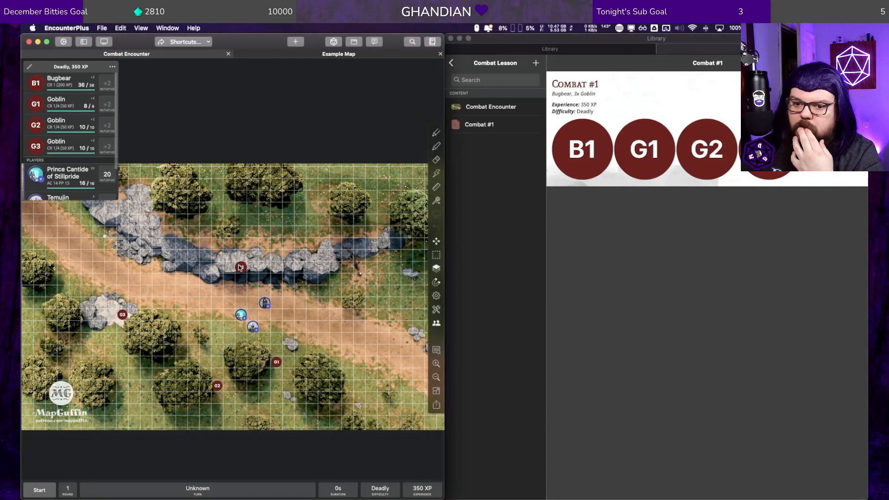
{"action": "right_click", "coordinate": [40, 80]}
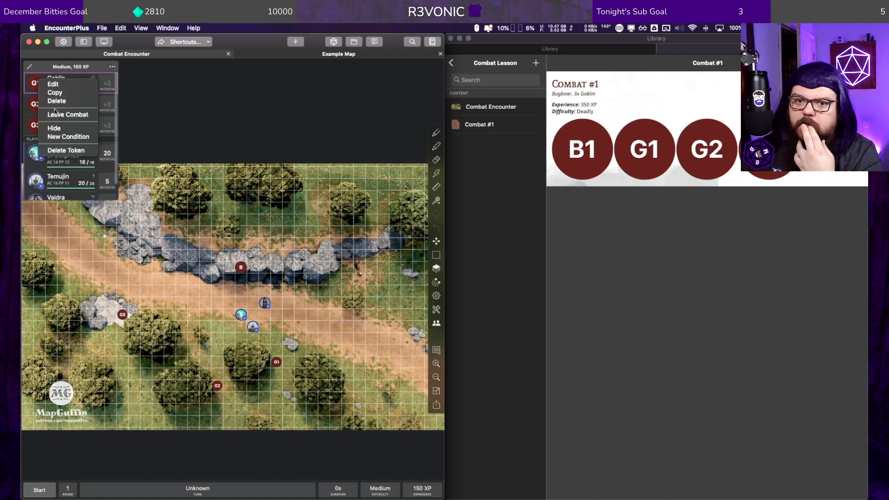
{"action": "left_click", "coordinate": [55, 113]}
{"action": "right_click", "coordinate": [40, 84]}
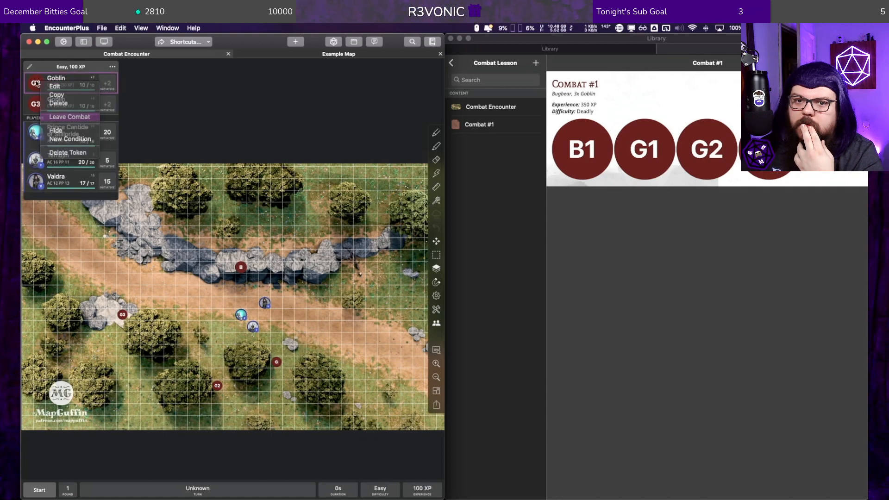
{"action": "left_click", "coordinate": [65, 116]}
{"action": "right_click", "coordinate": [38, 82]}
{"action": "left_click", "coordinate": [64, 116]}
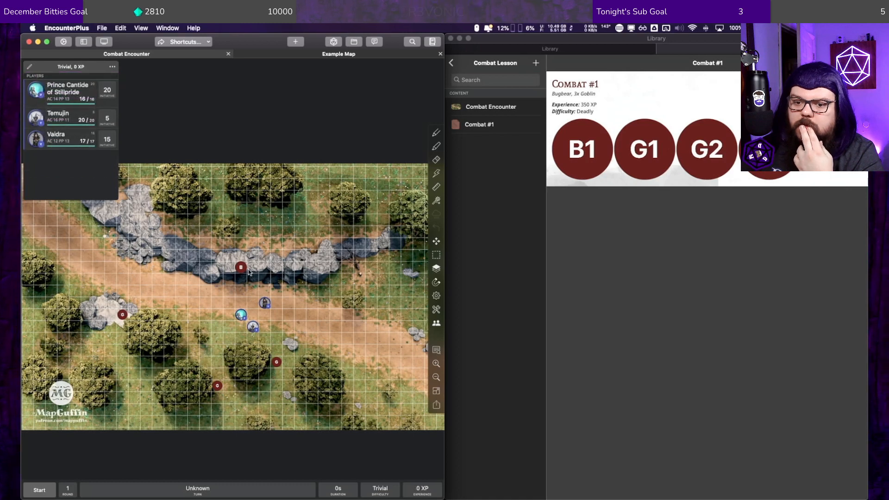
Step: Close the Example Map so only the Combat Encounter map stays open
{"action": "left_click", "coordinate": [436, 323]}
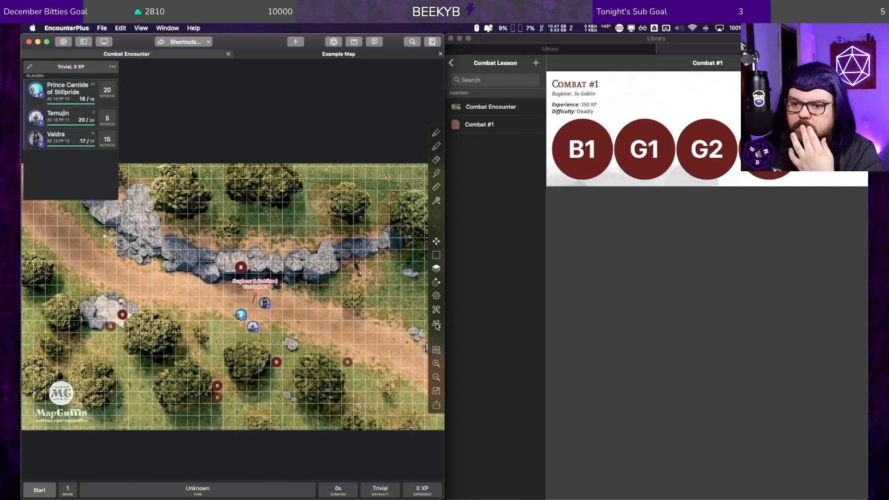
{"action": "left_click", "coordinate": [436, 324]}
{"action": "right_click", "coordinate": [298, 179]}
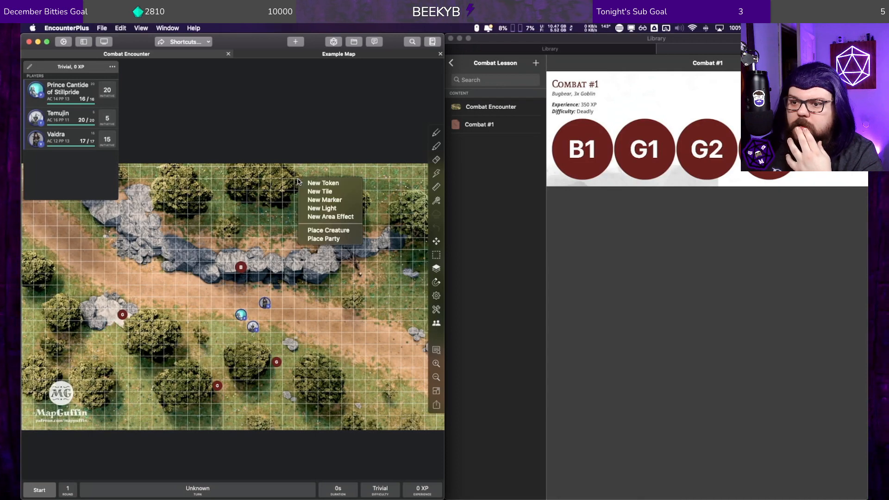
{"action": "left_click", "coordinate": [374, 111]}
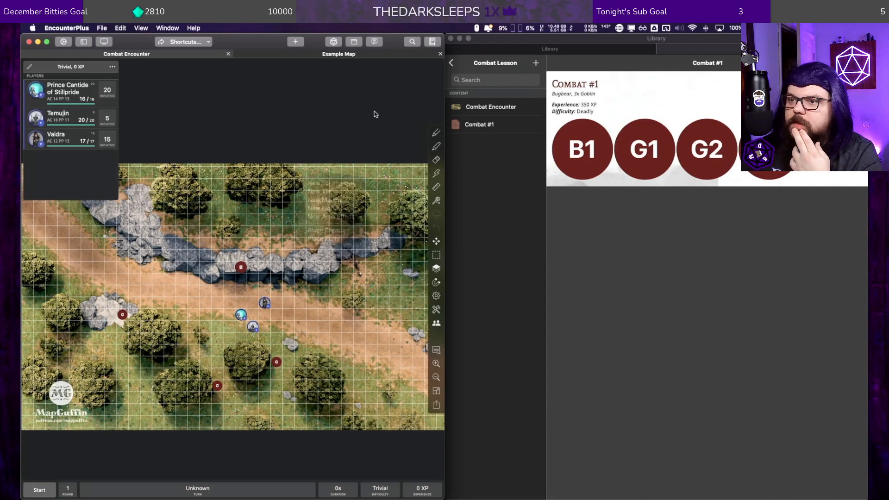
{"action": "left_click", "coordinate": [350, 54]}
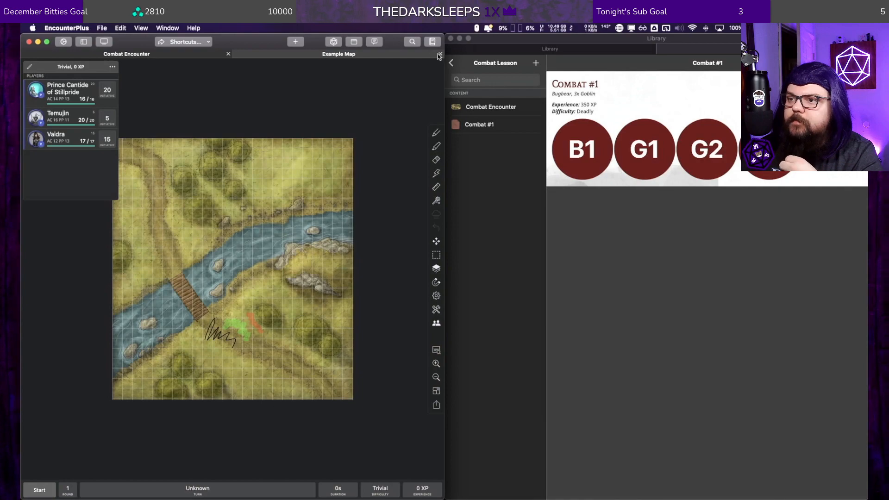
{"action": "left_click", "coordinate": [440, 54]}
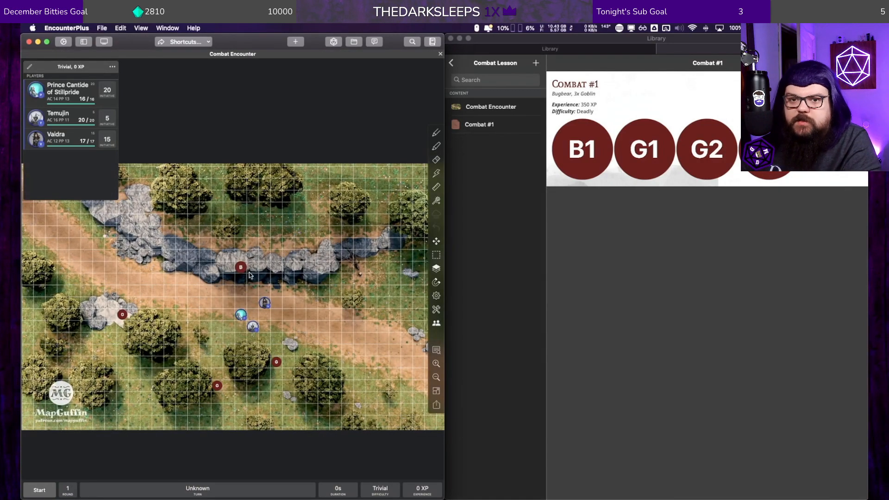
Step: Show the hidden tokens and encounter marker on the Combat Encounter map, and clear the party's initiative rolls
{"action": "left_click", "coordinate": [436, 323]}
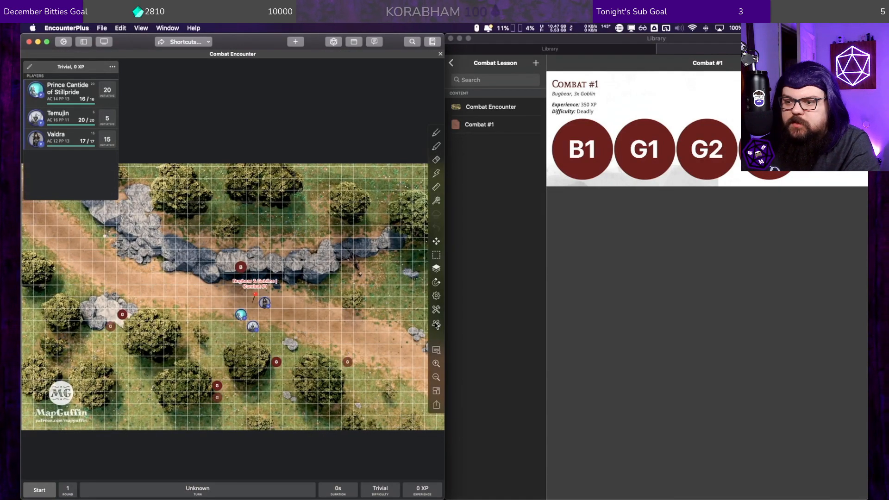
{"action": "left_click", "coordinate": [436, 325]}
{"action": "left_click", "coordinate": [436, 326]}
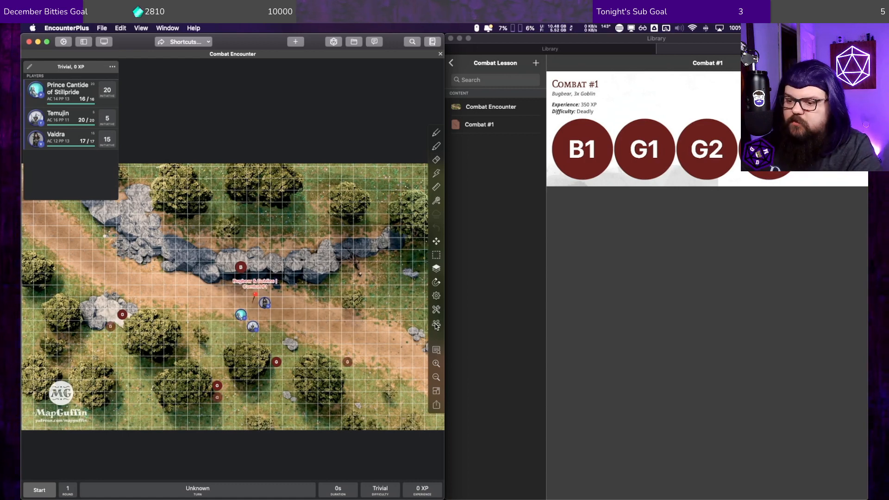
{"action": "left_click", "coordinate": [112, 68]}
{"action": "left_click", "coordinate": [122, 98]}
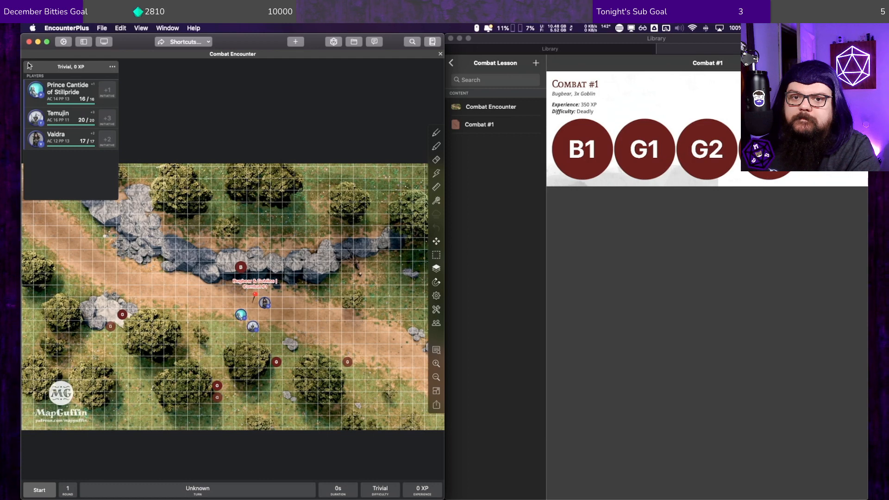
{"action": "right_click", "coordinate": [112, 326]}
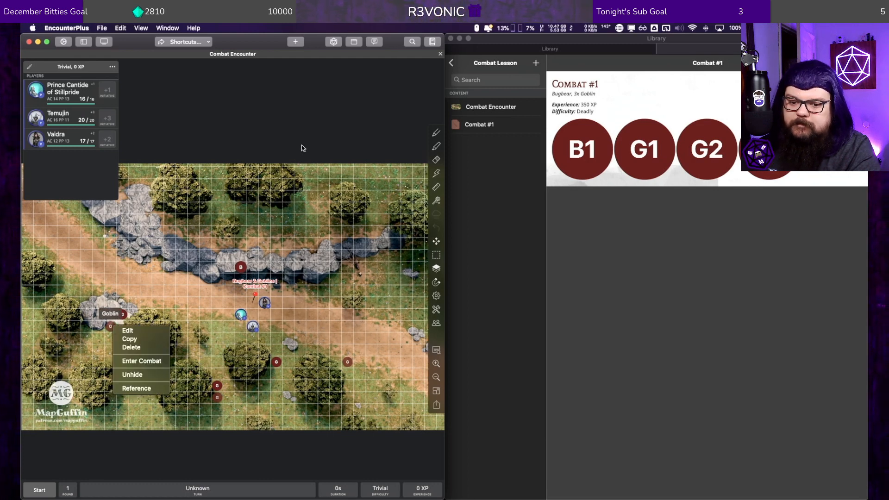
{"action": "left_click", "coordinate": [287, 128]}
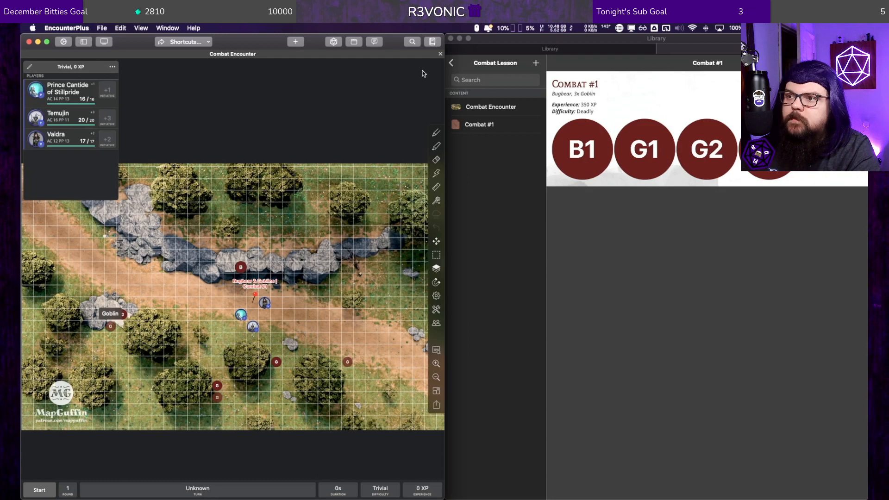
Step: Close the Combat Encounter map and reopen it for editing from the Combat Lesson group
{"action": "left_click", "coordinate": [439, 54]}
{"action": "left_click", "coordinate": [479, 103]}
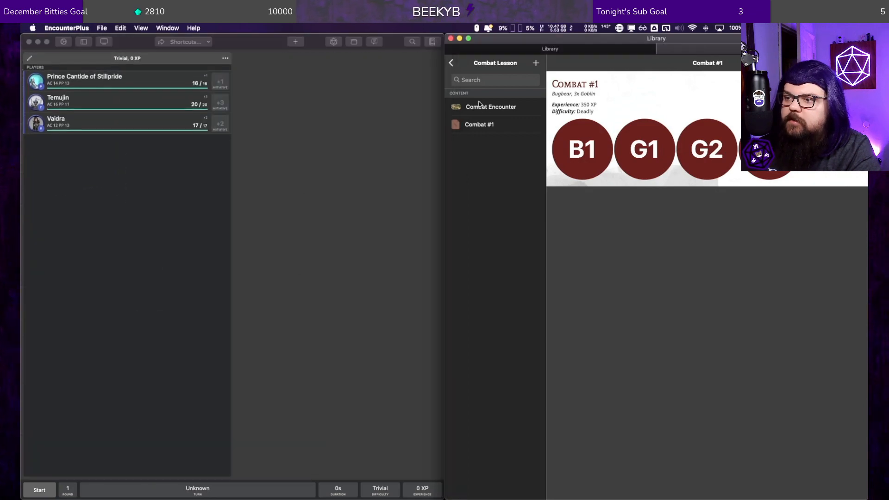
{"action": "right_click", "coordinate": [479, 104]}
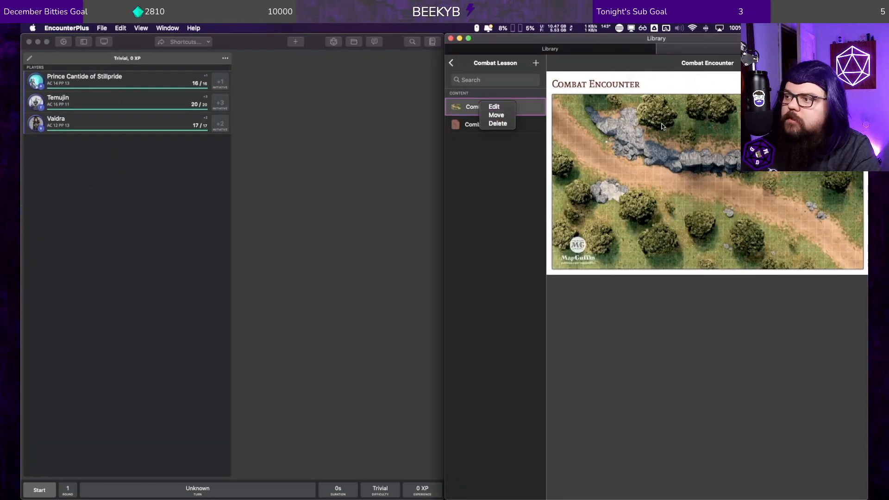
{"action": "left_click", "coordinate": [494, 107]}
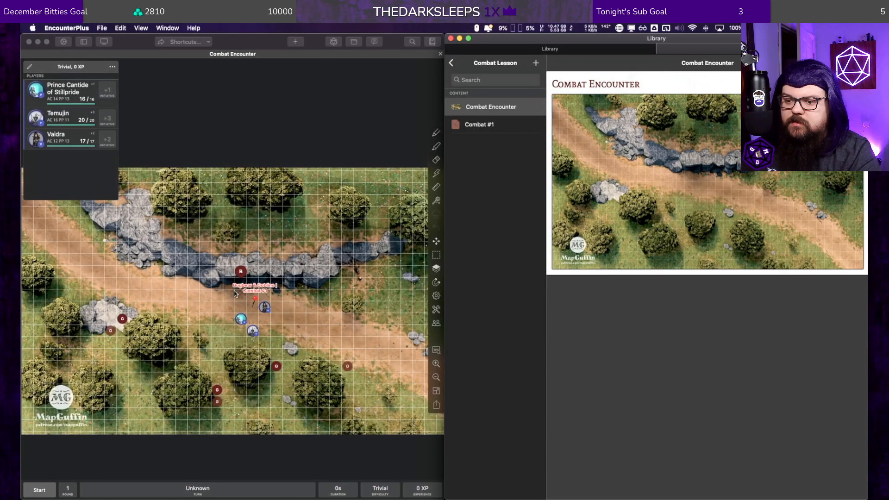
Step: Delete the duplicate Bugbear on the ridge and the unhidden Goblin tokens beside the southern trees and on the western rocks
{"action": "right_click", "coordinate": [241, 274]}
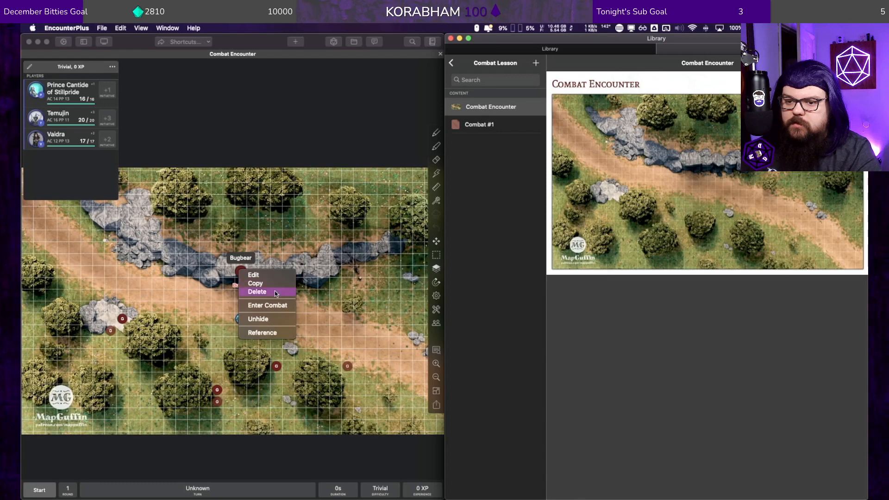
{"action": "left_click", "coordinate": [273, 305]}
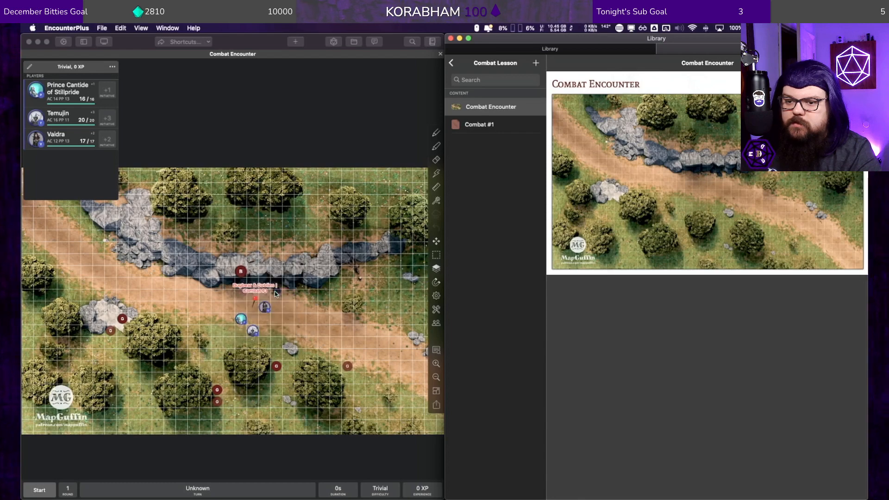
{"action": "right_click", "coordinate": [279, 365]}
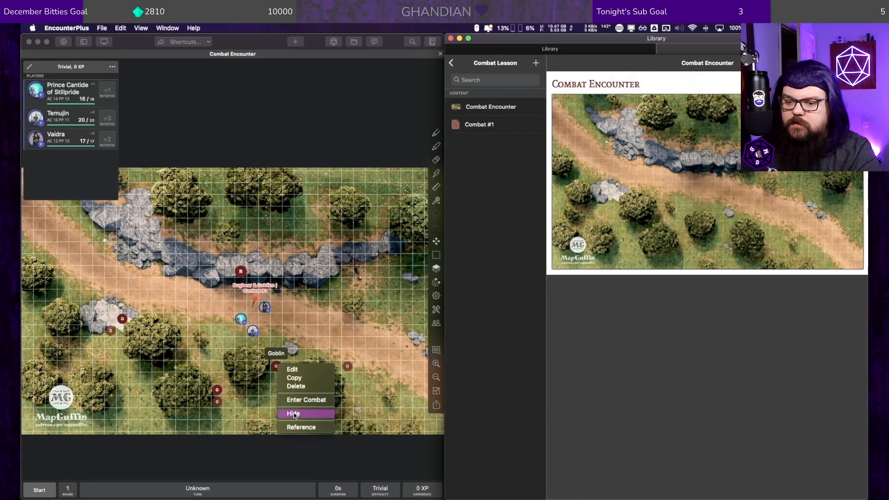
{"action": "left_click", "coordinate": [295, 386]}
{"action": "right_click", "coordinate": [217, 389]}
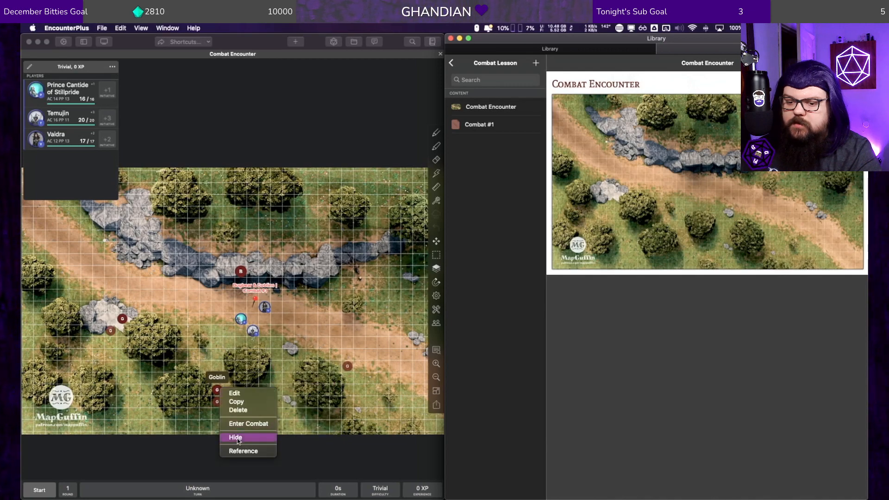
{"action": "left_click", "coordinate": [237, 409]}
{"action": "right_click", "coordinate": [124, 319]}
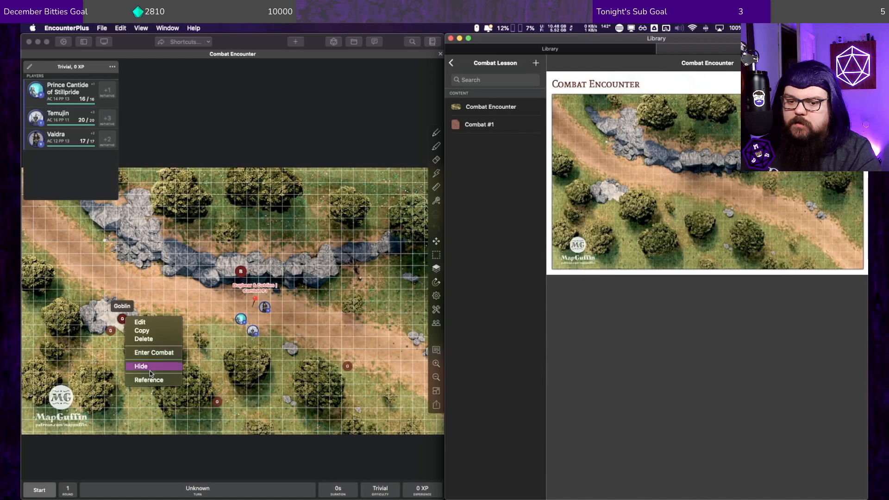
{"action": "left_click", "coordinate": [149, 342]}
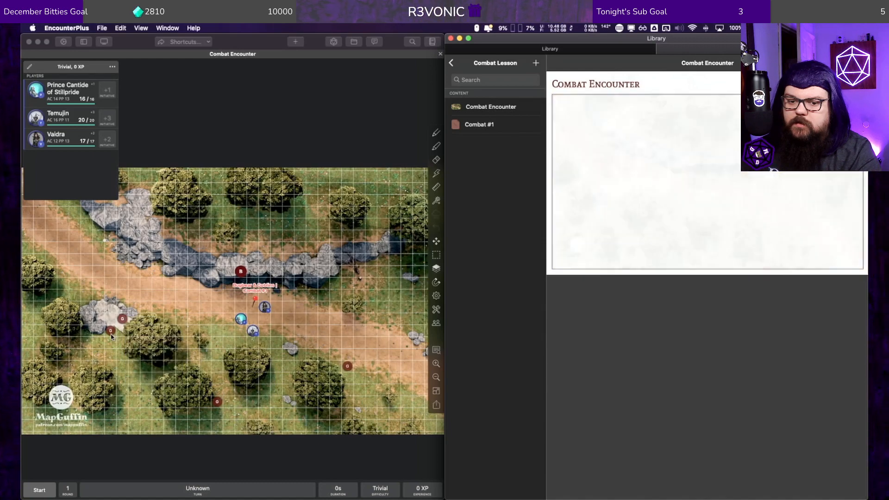
Step: Reposition the hidden Goblins: one on the western rocks and one on each side of the tree directly south of the party
{"action": "left_click_drag", "start_coordinate": [112, 332], "coordinate": [122, 319]}
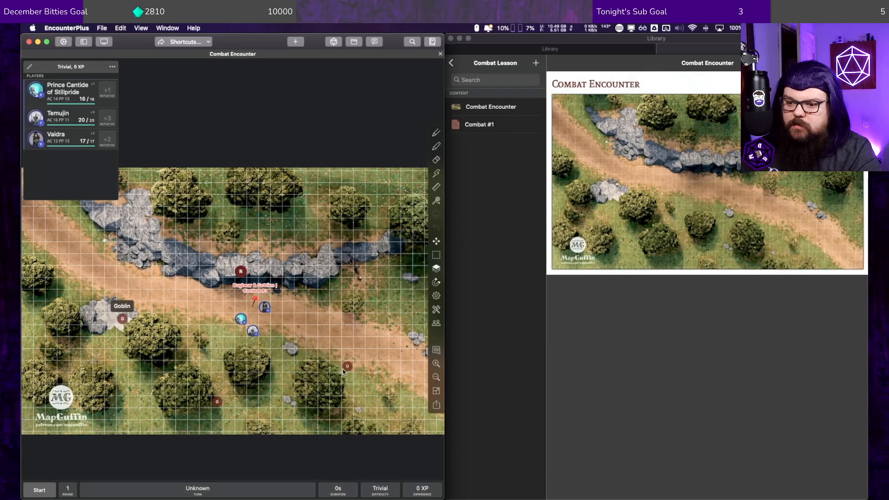
{"action": "left_click_drag", "start_coordinate": [349, 367], "coordinate": [242, 367]}
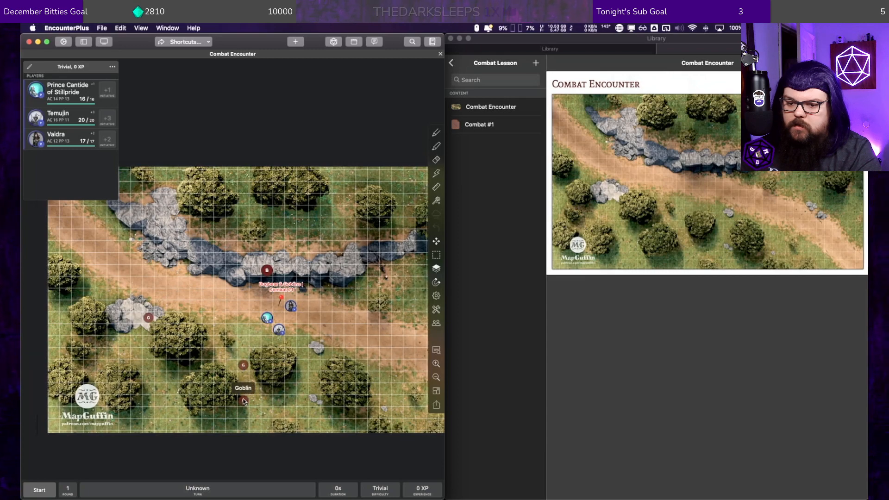
{"action": "left_click_drag", "start_coordinate": [241, 408], "coordinate": [217, 366]}
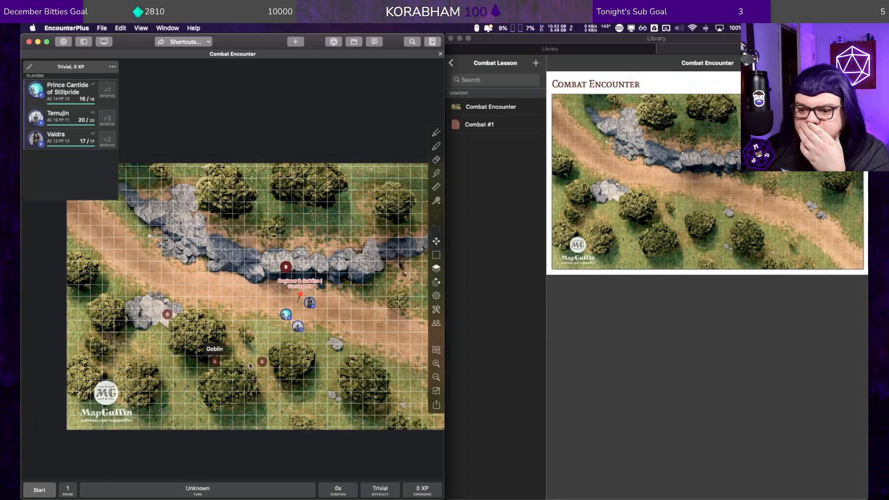
{"action": "left_click_drag", "start_coordinate": [269, 362], "coordinate": [314, 362]}
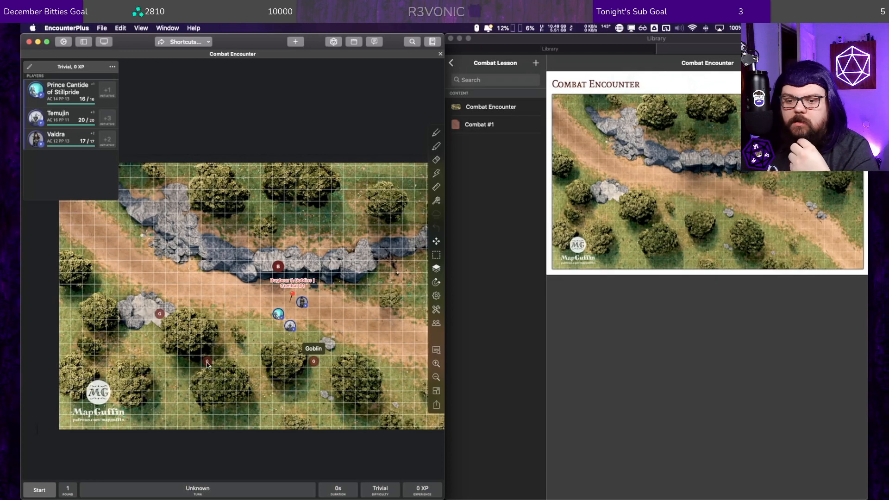
{"action": "left_click_drag", "start_coordinate": [207, 362], "coordinate": [255, 363]}
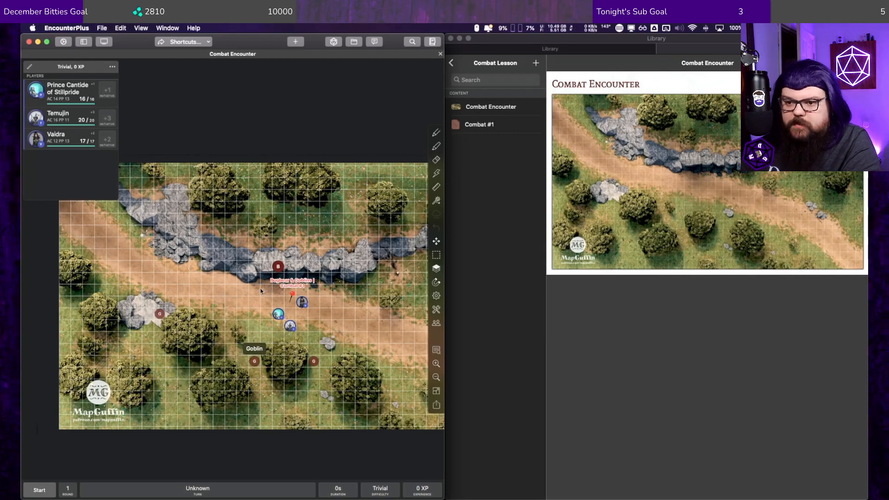
Step: Shift the Bugbear token slightly east along the rocky ridge and hide it
{"action": "mouse_move", "coordinate": [279, 265]}
{"action": "left_mouse_down"}
{"action": "mouse_move", "coordinate": [254, 238]}
{"action": "mouse_move", "coordinate": [290, 266]}
{"action": "left_mouse_up"}
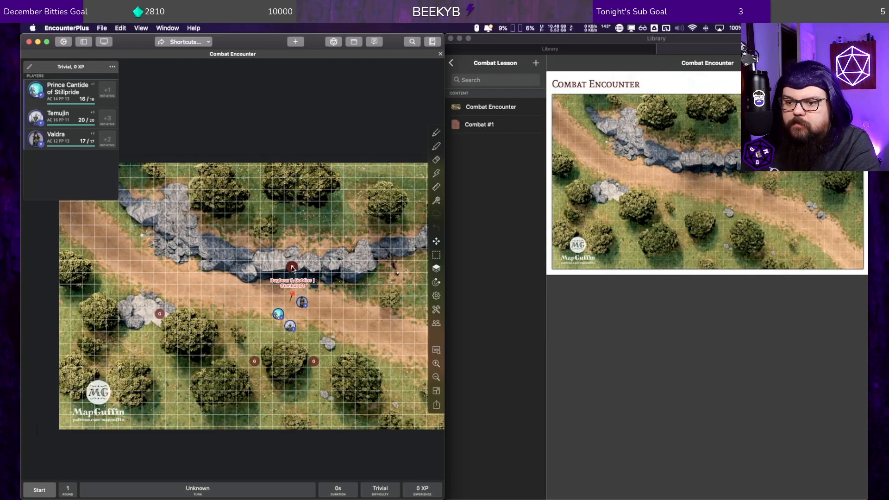
{"action": "right_click", "coordinate": [291, 266]}
{"action": "left_click", "coordinate": [308, 315]}
Step: Enter the Bugbear into combat directly from its map token, and take it back out of combat
{"action": "right_click", "coordinate": [287, 266]}
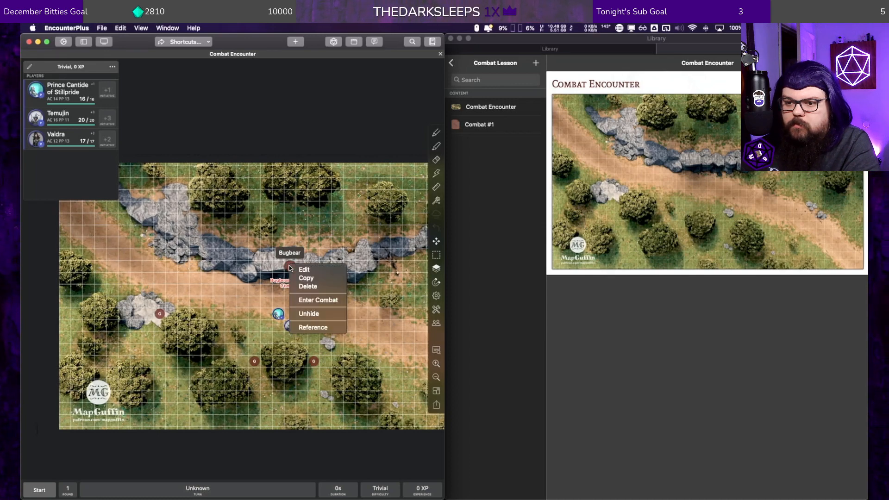
{"action": "left_click", "coordinate": [316, 299]}
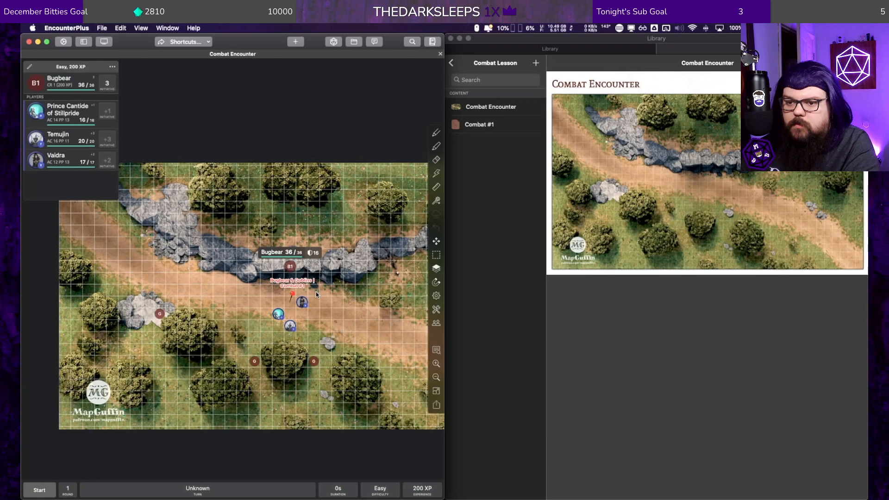
{"action": "right_click", "coordinate": [290, 266]}
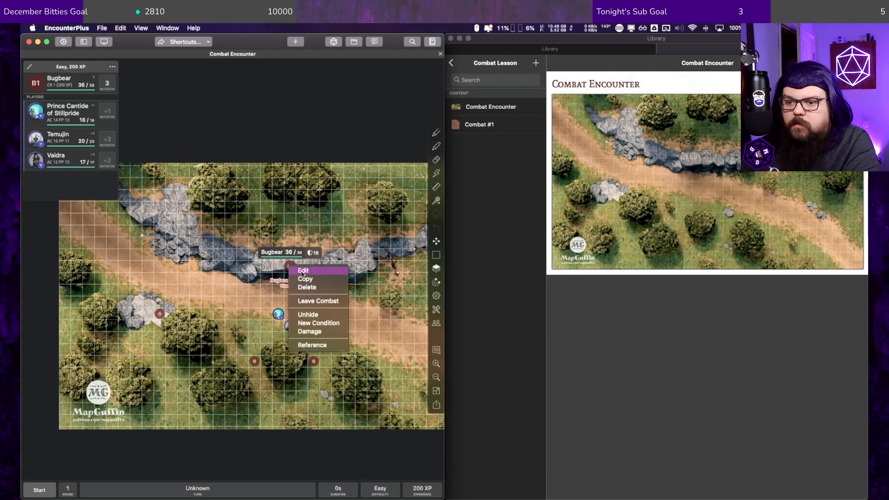
{"action": "left_click", "coordinate": [319, 301]}
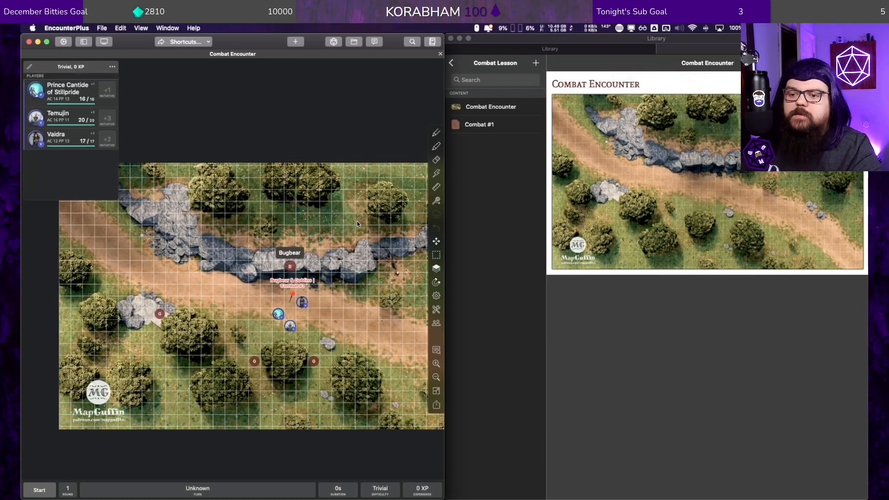
Step: Load Combat #1 into the encounter from its map marker, and reset the encounter
{"action": "left_click", "coordinate": [291, 296]}
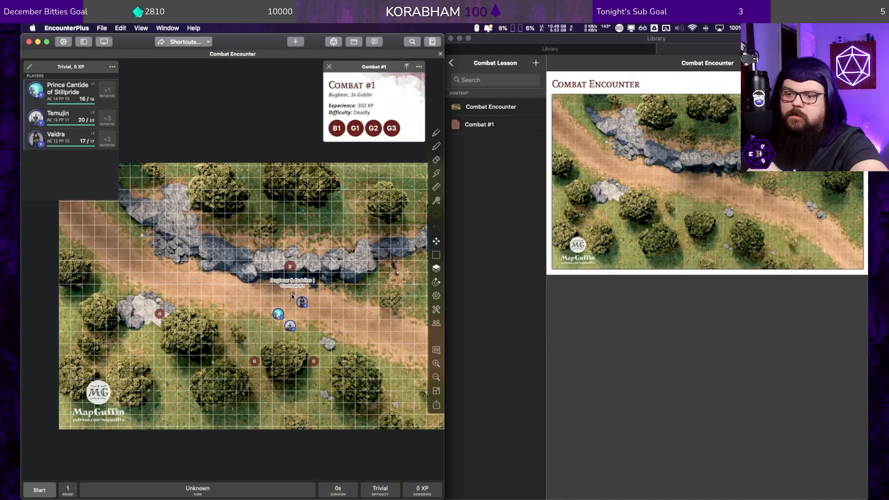
{"action": "left_click", "coordinate": [406, 68]}
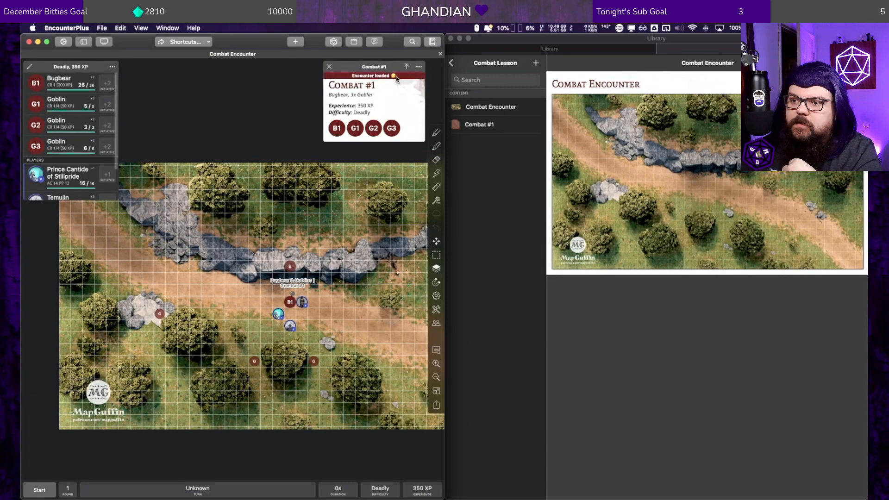
{"action": "left_click", "coordinate": [329, 68]}
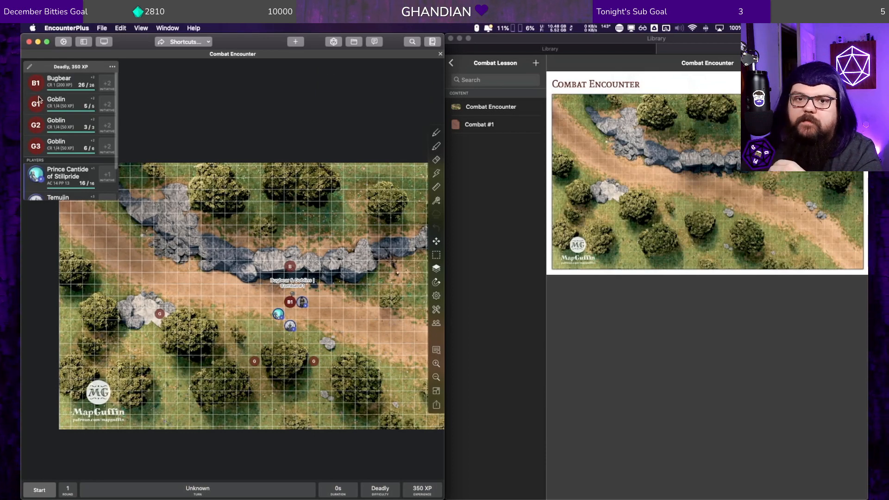
{"action": "left_click", "coordinate": [111, 68]}
{"action": "left_click", "coordinate": [102, 99]}
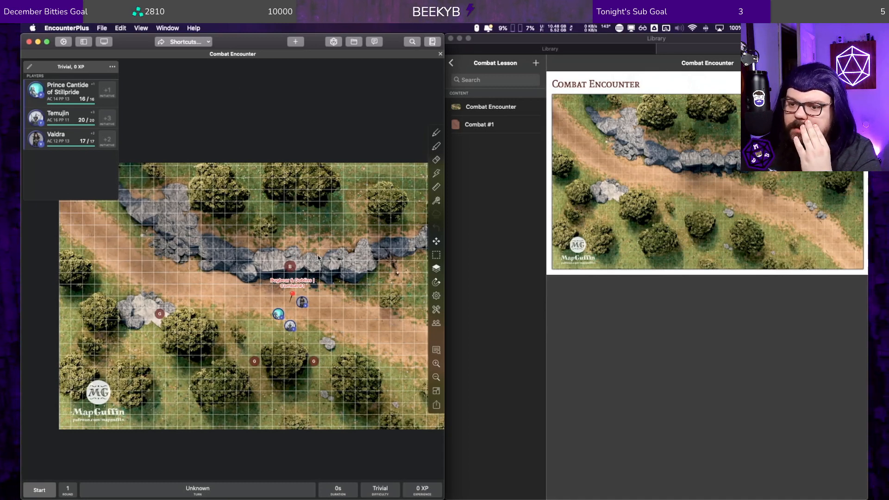
Step: Enter the hidden Bugbear on the ridge and all three hidden Goblins into combat directly from their map tokens
{"action": "right_click", "coordinate": [287, 266]}
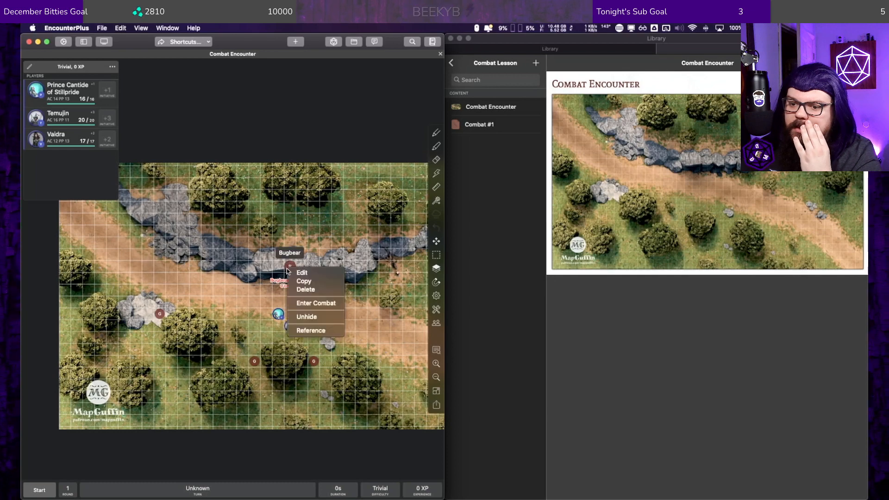
{"action": "left_click", "coordinate": [320, 303]}
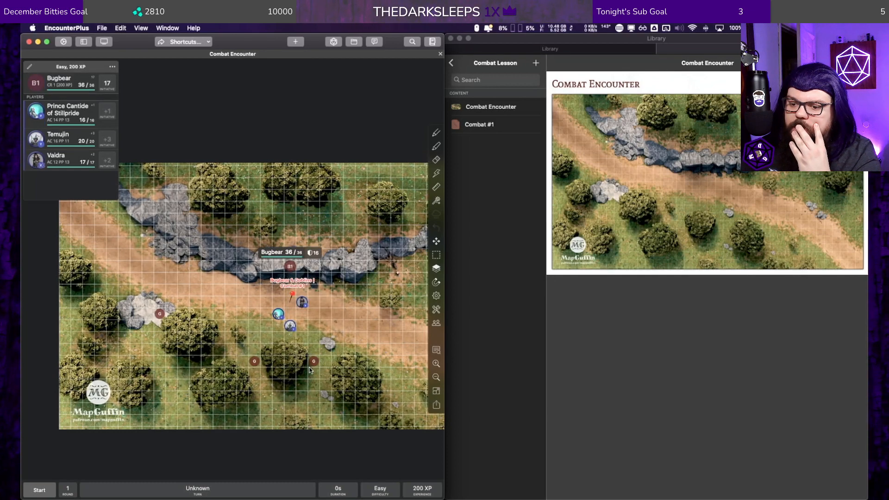
{"action": "right_click", "coordinate": [314, 362]}
{"action": "left_click", "coordinate": [340, 398]}
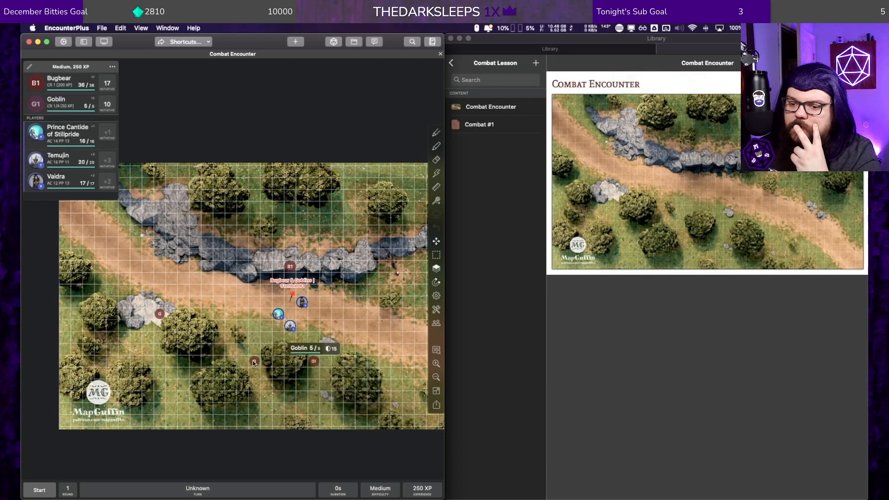
{"action": "right_click", "coordinate": [254, 361]}
{"action": "left_click", "coordinate": [282, 397]}
{"action": "right_click", "coordinate": [160, 314]}
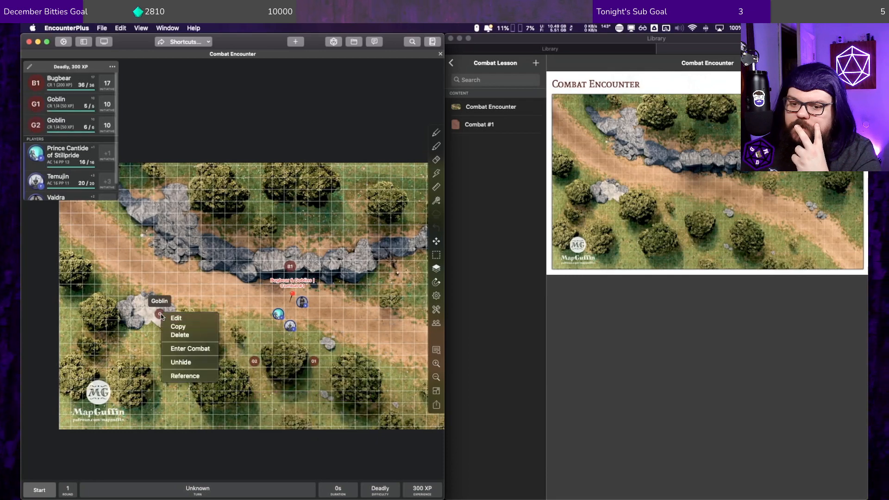
{"action": "left_click", "coordinate": [190, 349]}
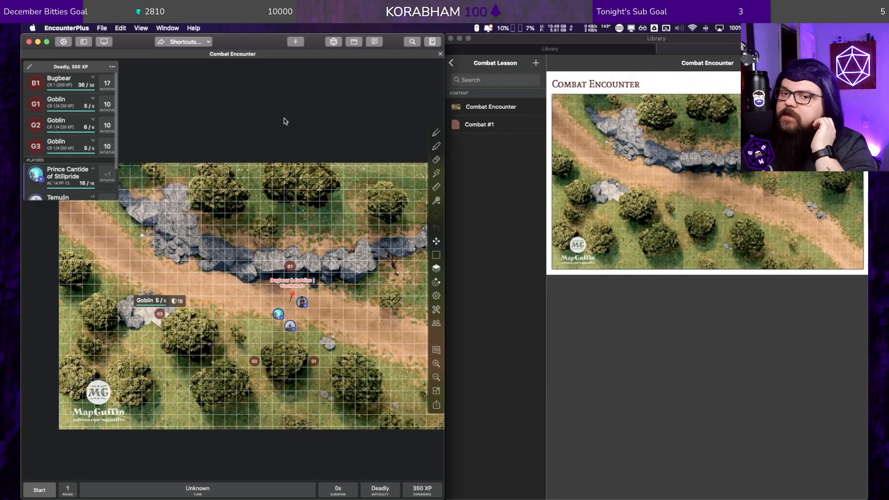
Step: Start saving the current encounter to the library and name it Test #1
{"action": "left_click", "coordinate": [112, 66]}
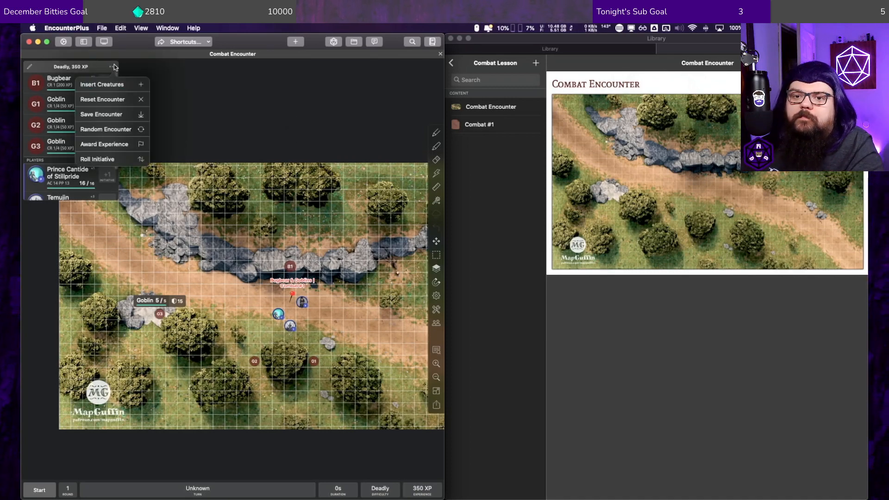
{"action": "left_click", "coordinate": [115, 114]}
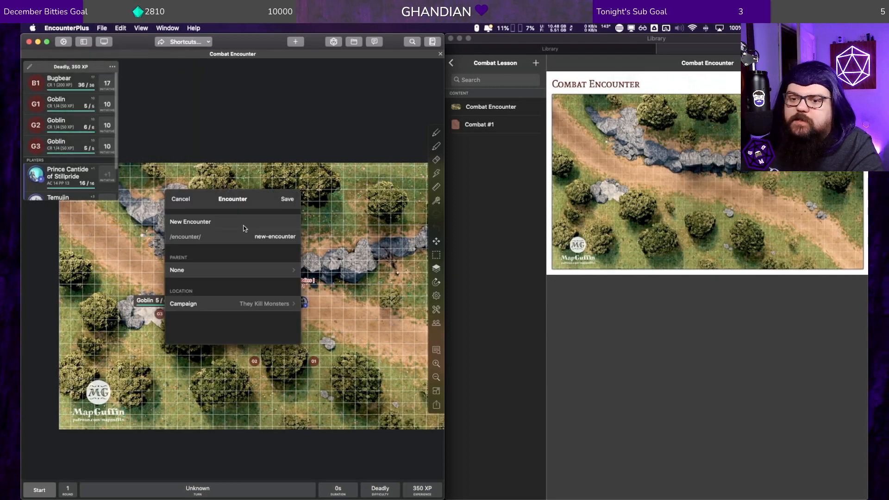
{"action": "left_click_drag", "start_coordinate": [228, 219], "coordinate": [156, 220]}
{"action": "type", "text": "Te"}
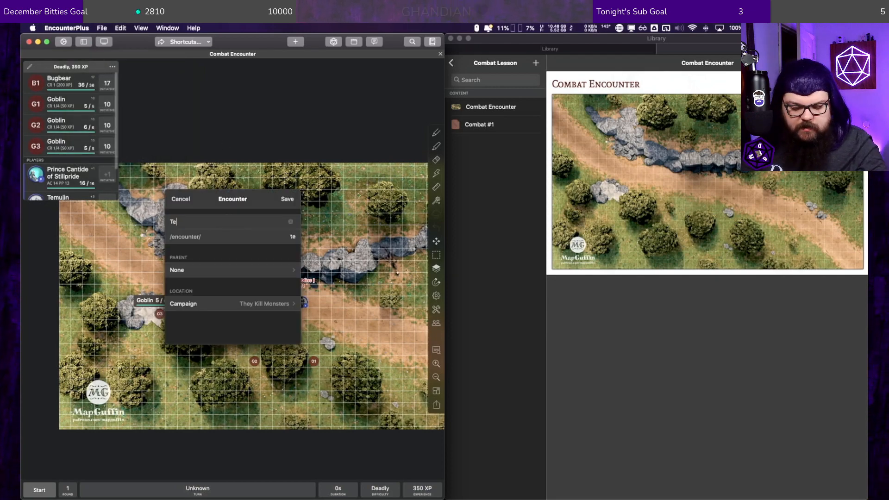
{"action": "type", "text": "st #1"}
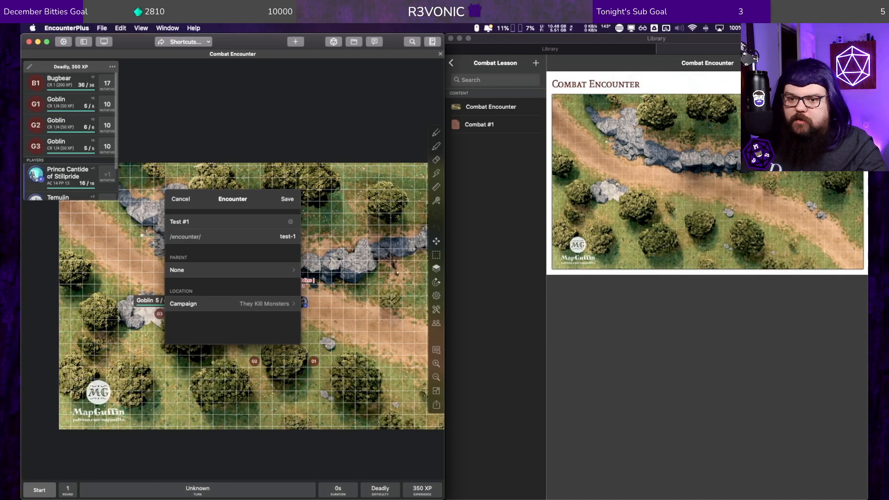
Step: Set the encounter's location to the D&D 101 module and its parent to Combat Lesson, and save it
{"action": "left_click", "coordinate": [241, 269]}
{"action": "left_click", "coordinate": [172, 194]}
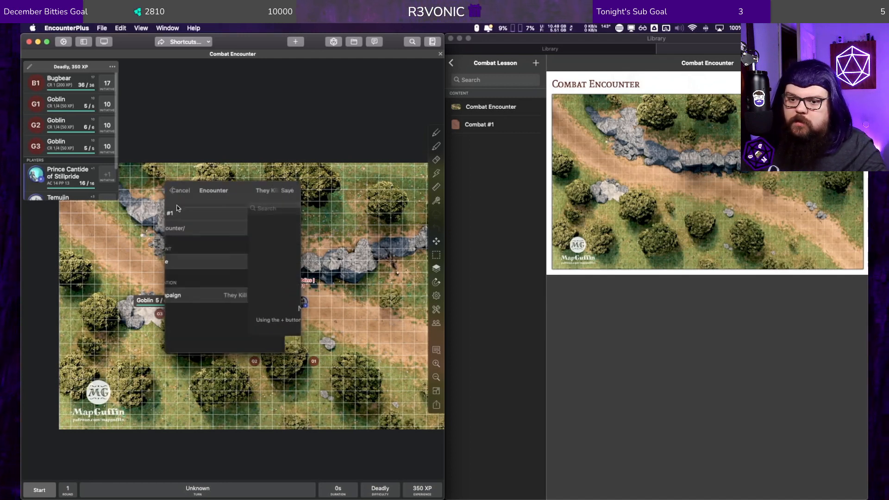
{"action": "left_click", "coordinate": [214, 295]}
{"action": "scroll", "coordinate": [210, 300], "scroll_direction": "down", "scroll_amount": 5}
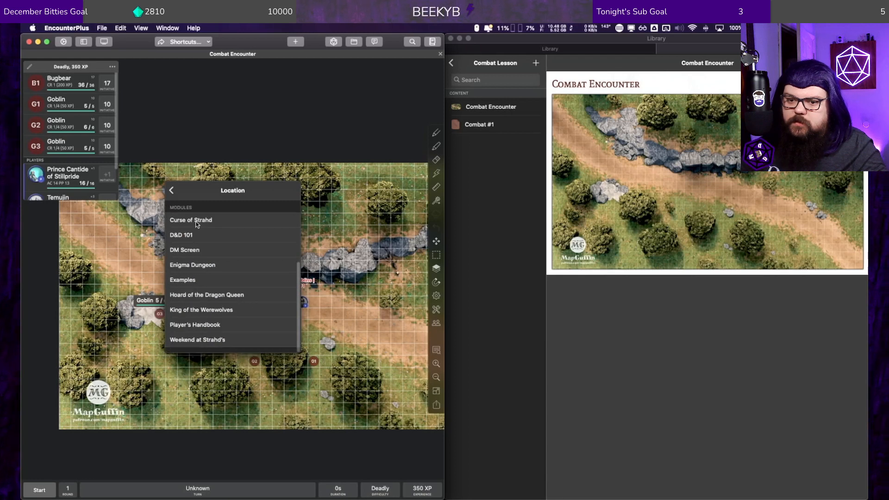
{"action": "left_click", "coordinate": [196, 234]}
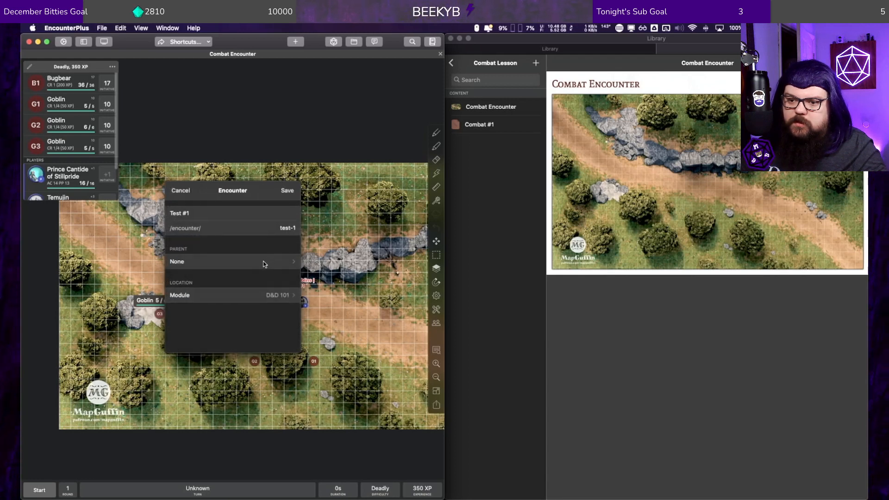
{"action": "left_click", "coordinate": [263, 261]}
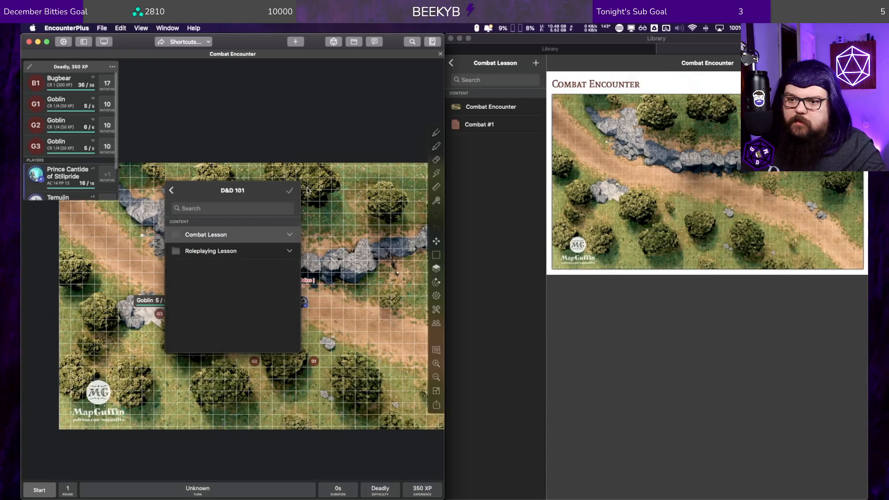
{"action": "left_click", "coordinate": [288, 191]}
{"action": "left_click", "coordinate": [288, 192]}
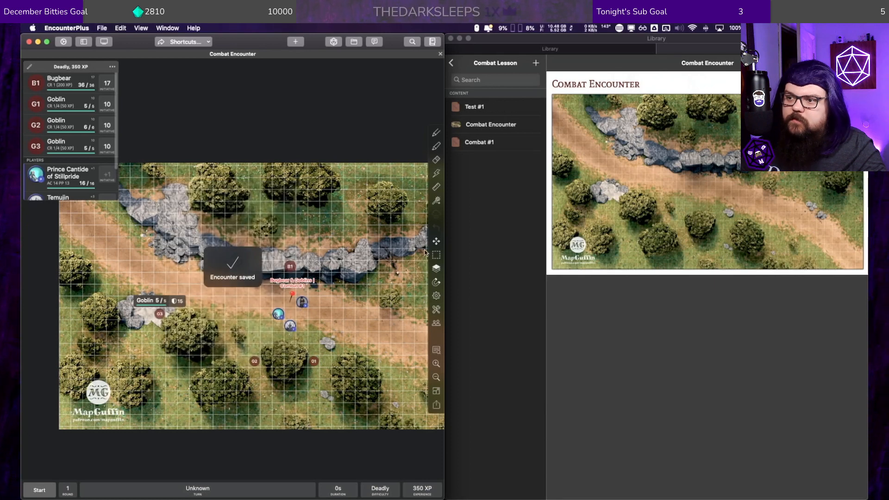
Step: Delete the Bugbear & Goblins marker for Combat #1 from the map
{"action": "left_click", "coordinate": [292, 293]}
{"action": "left_click", "coordinate": [271, 282]}
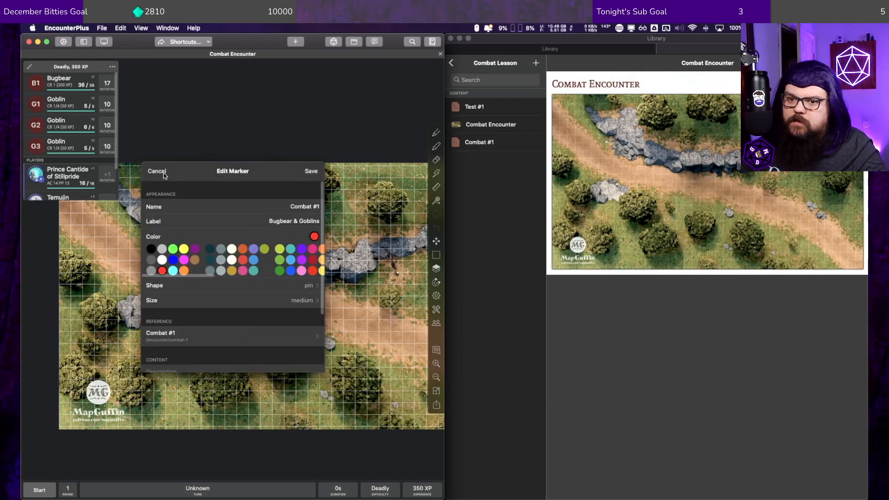
{"action": "left_click", "coordinate": [157, 171]}
{"action": "left_click", "coordinate": [292, 294]}
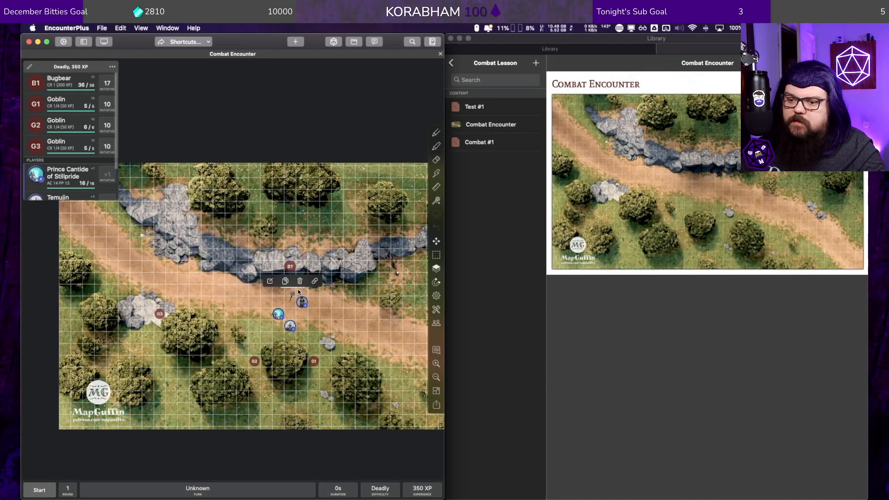
{"action": "left_click", "coordinate": [300, 282]}
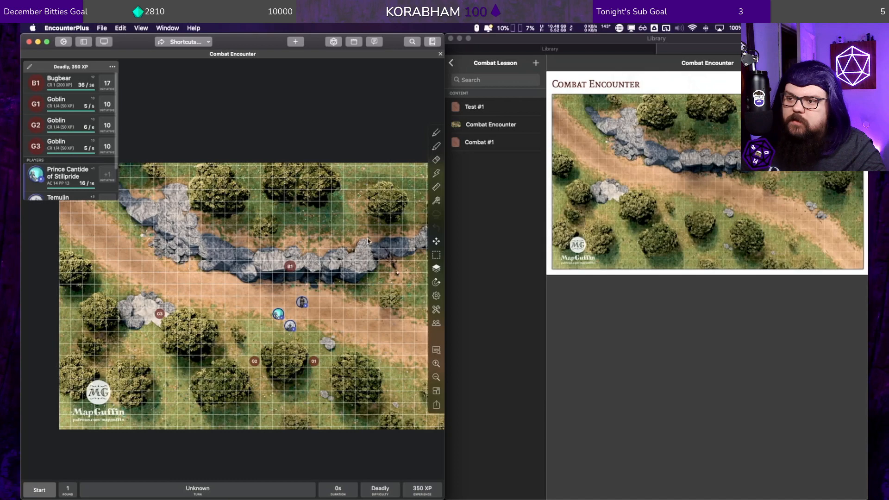
Step: Place the Test #1 encounter from the library as a marker on the map, just below the Bugbear on the ridge
{"action": "left_click", "coordinate": [475, 108]}
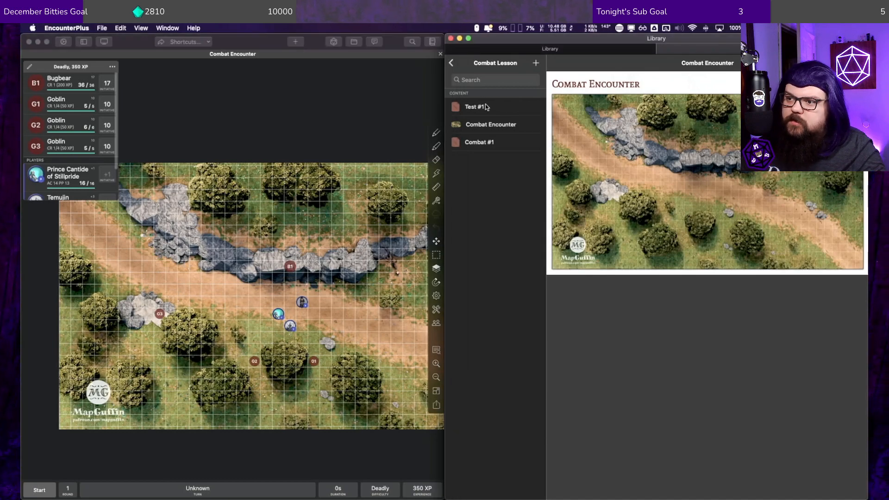
{"action": "mouse_move", "coordinate": [467, 109]}
{"action": "left_mouse_down"}
{"action": "mouse_move", "coordinate": [314, 243]}
{"action": "mouse_move", "coordinate": [278, 296]}
{"action": "left_mouse_up"}
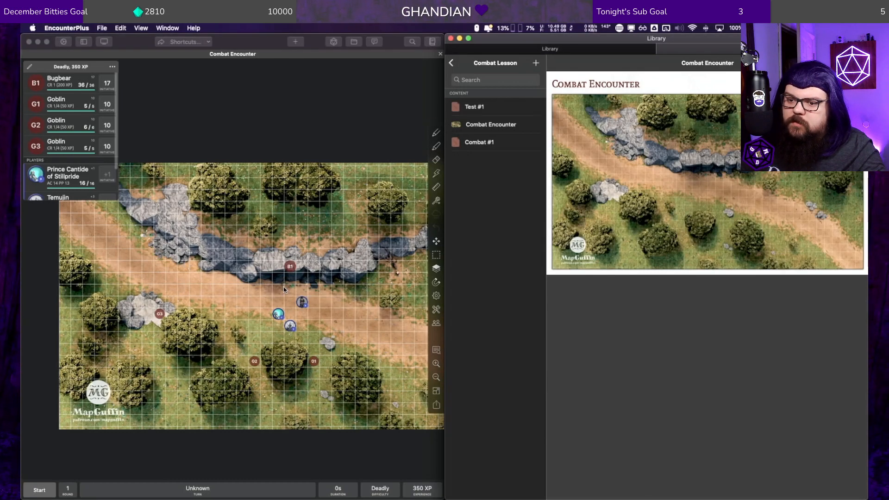
{"action": "left_click", "coordinate": [316, 171]}
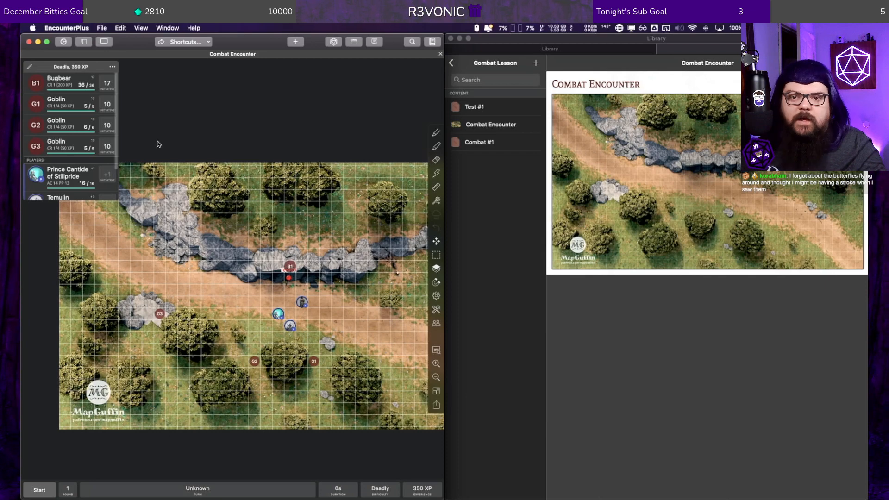
Step: Reset the encounter, test loading Test #1 from its new map marker, and reset it again
{"action": "left_click", "coordinate": [112, 67]}
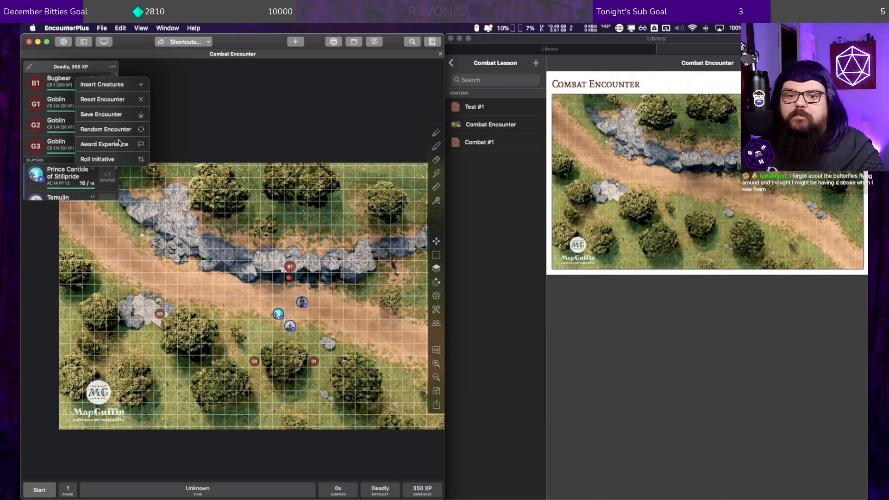
{"action": "left_click", "coordinate": [113, 98]}
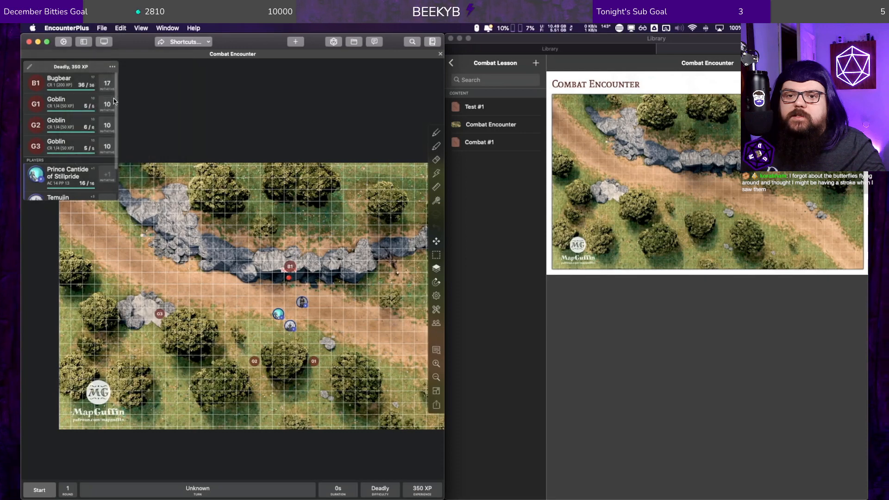
{"action": "left_click", "coordinate": [288, 279]}
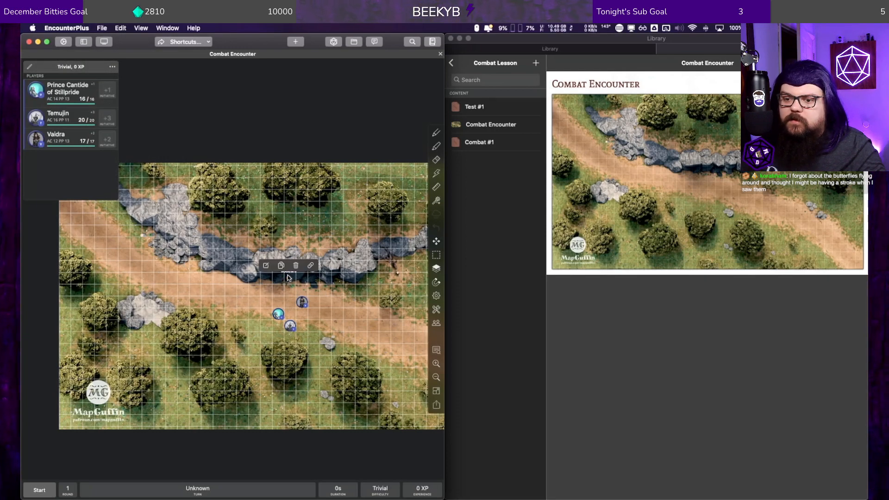
{"action": "left_click", "coordinate": [288, 277]}
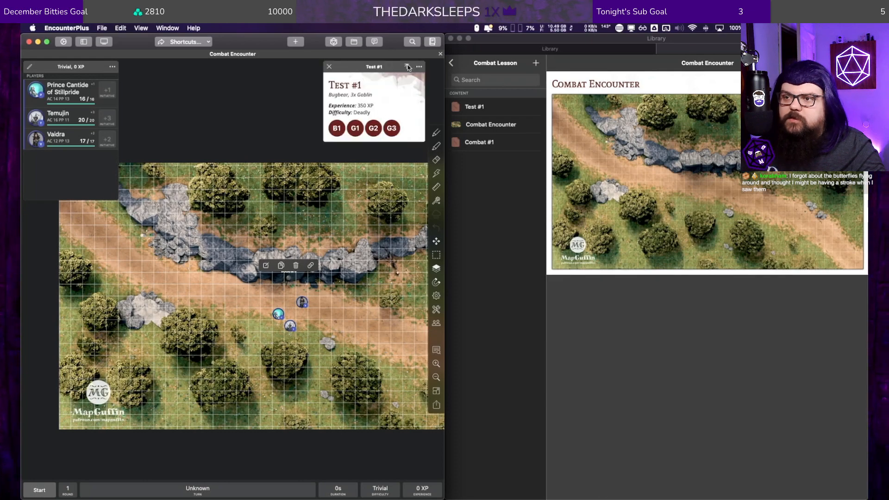
{"action": "left_click", "coordinate": [406, 67]}
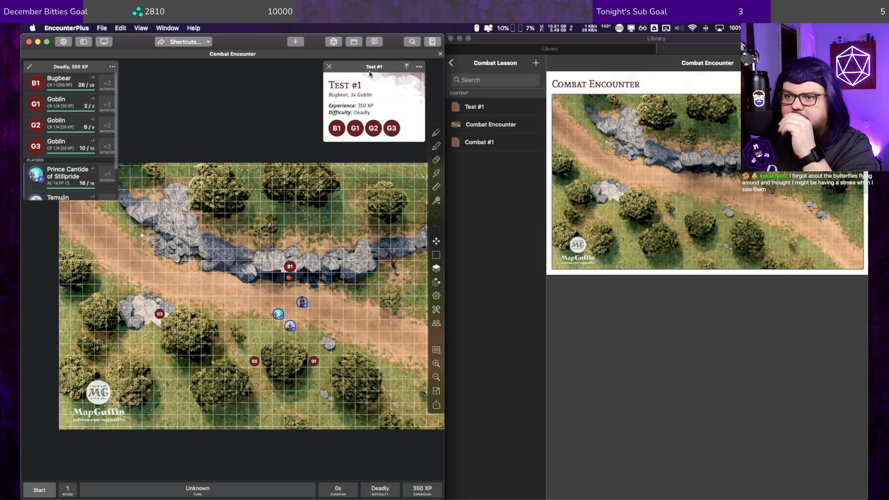
{"action": "left_click", "coordinate": [329, 66]}
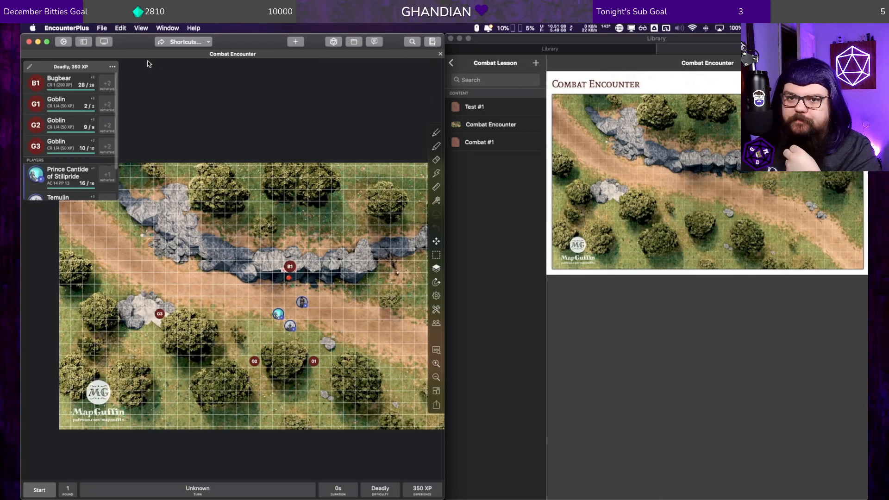
{"action": "left_click", "coordinate": [113, 67]}
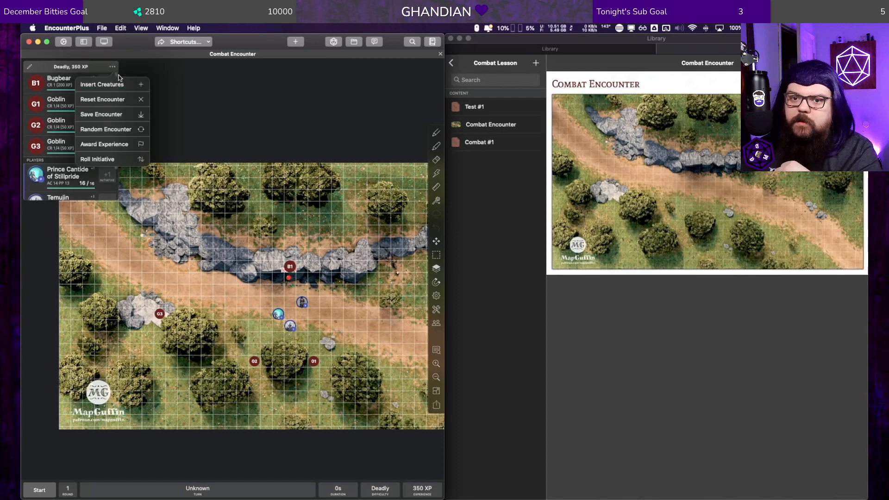
{"action": "left_click", "coordinate": [116, 102]}
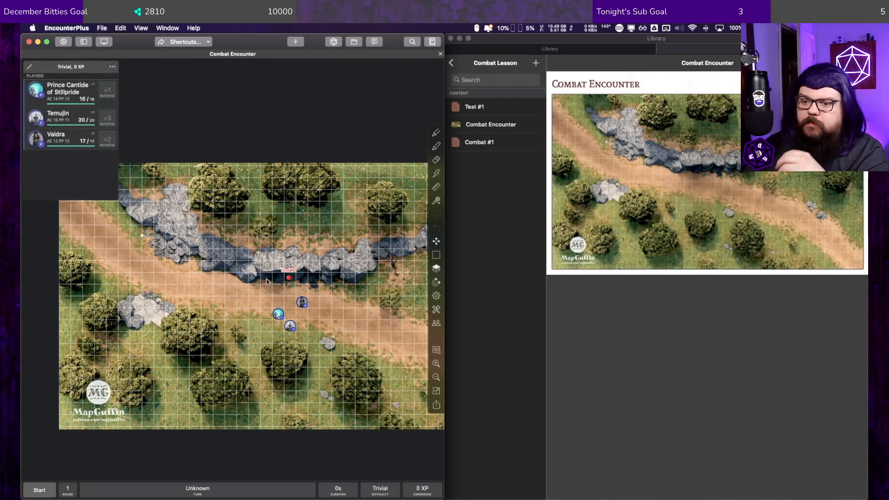
Step: Open the Test #1 encounter for editing, check the Bugbear combatant's stat block, and leave without making changes
{"action": "left_click", "coordinate": [492, 108]}
{"action": "left_click", "coordinate": [485, 107]}
{"action": "right_click", "coordinate": [485, 106]}
{"action": "left_click", "coordinate": [500, 110]}
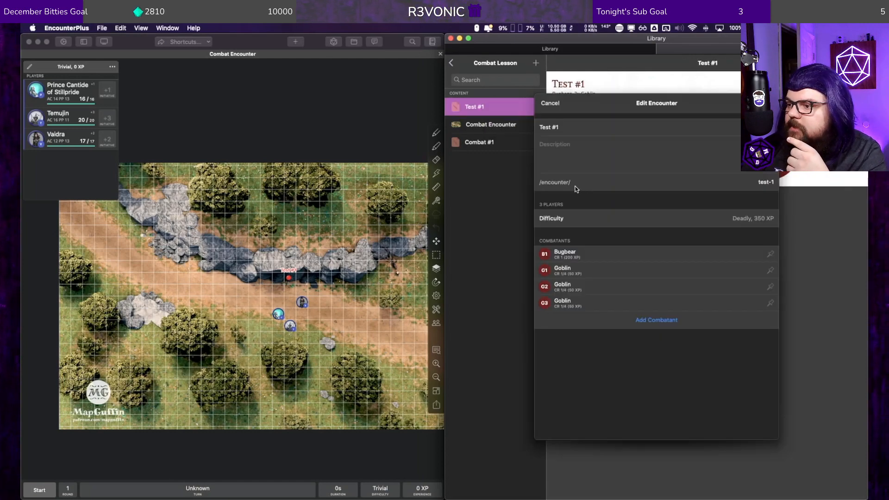
{"action": "left_click", "coordinate": [664, 252]}
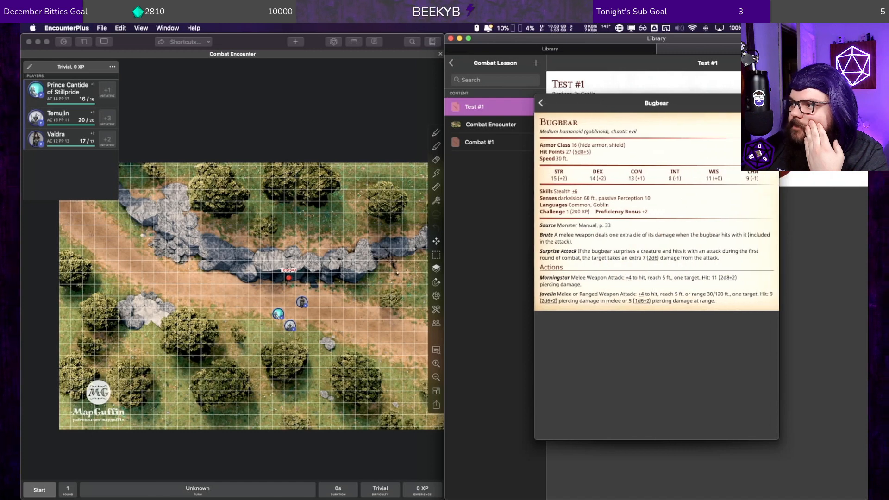
{"action": "right_click", "coordinate": [740, 173]}
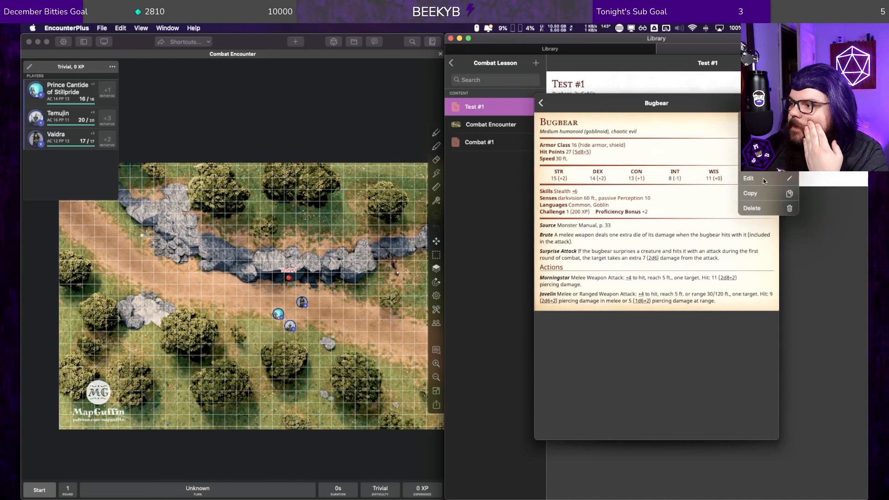
{"action": "left_click", "coordinate": [671, 256]}
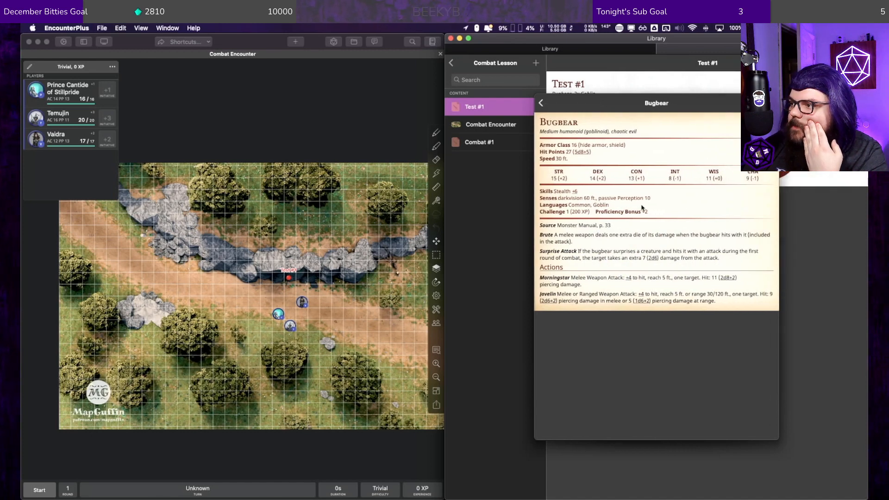
{"action": "left_click", "coordinate": [540, 104]}
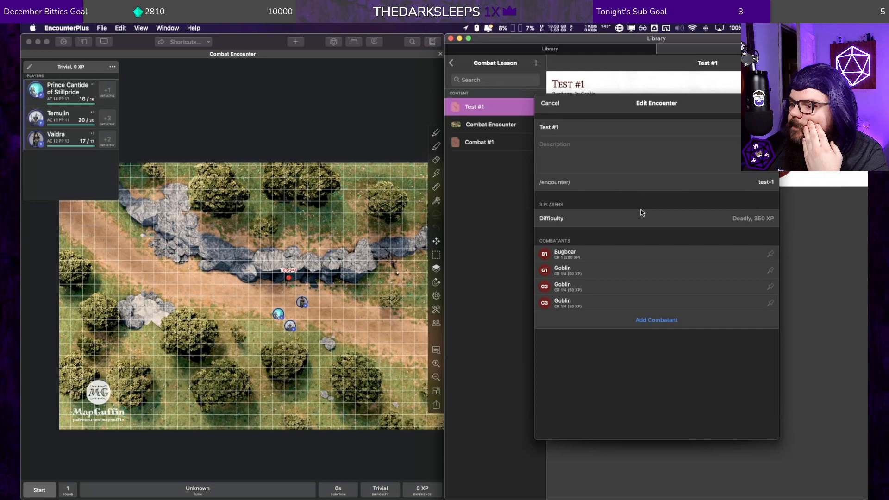
{"action": "left_click", "coordinate": [550, 103]}
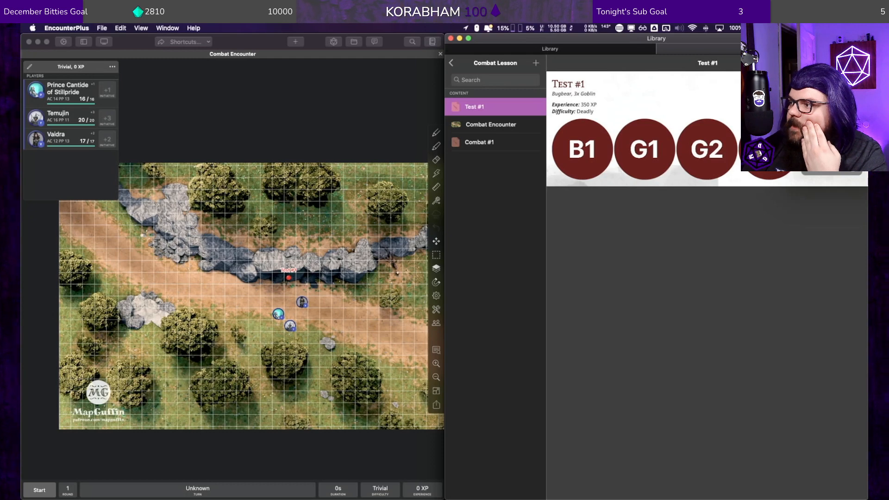
Step: View the encounter reference linked to the Test #1 map marker and its available options, and close it
{"action": "right_click", "coordinate": [288, 280]}
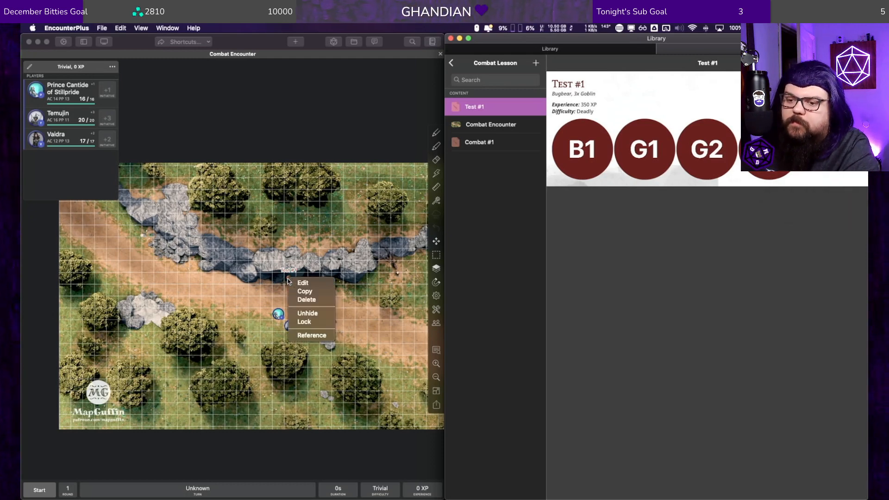
{"action": "left_click", "coordinate": [311, 334]}
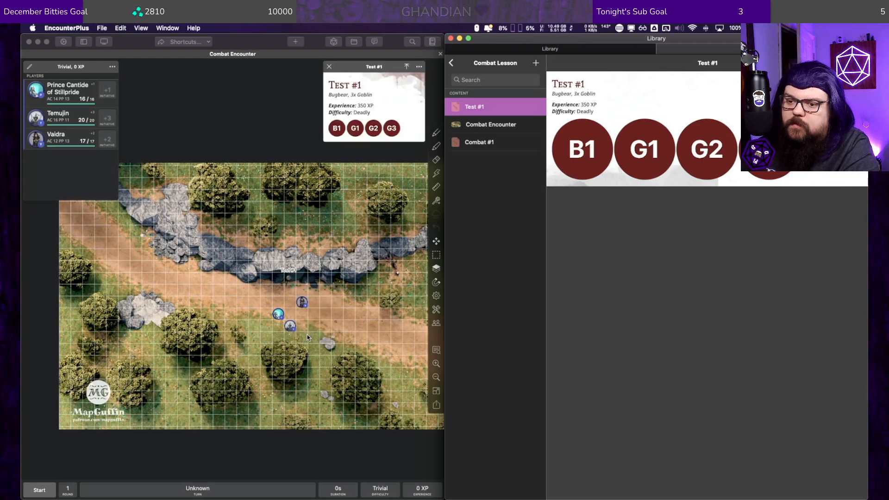
{"action": "left_click", "coordinate": [330, 67]}
{"action": "left_click", "coordinate": [290, 272]}
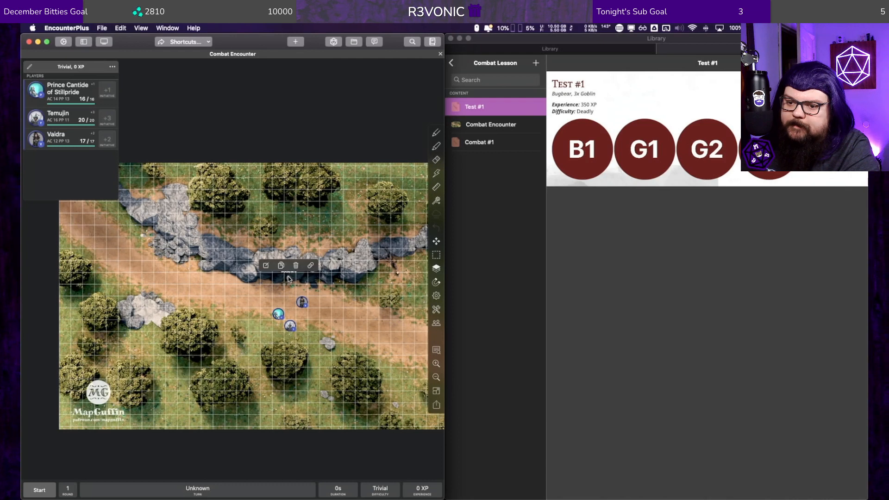
{"action": "left_click", "coordinate": [419, 67]}
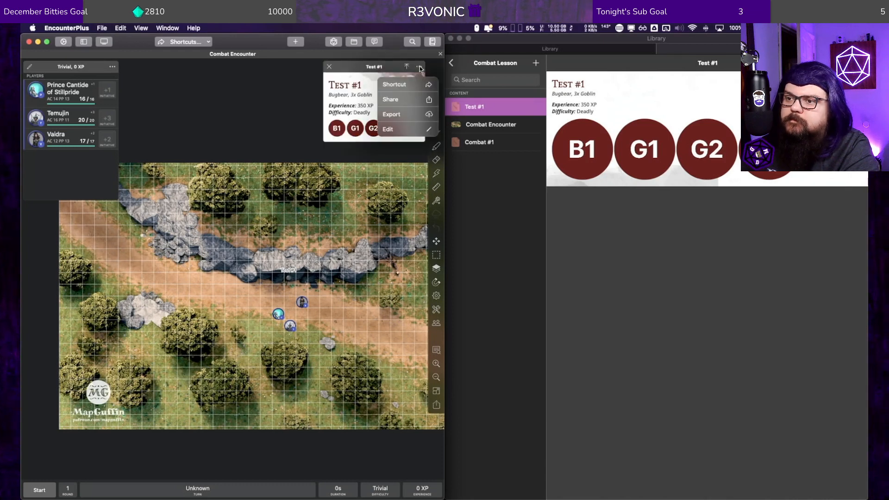
{"action": "left_click", "coordinate": [348, 69]}
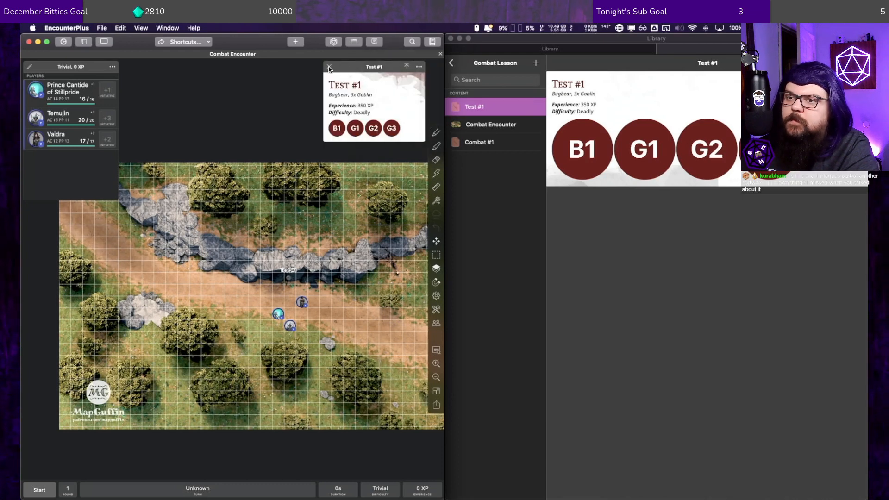
{"action": "left_click", "coordinate": [329, 67]}
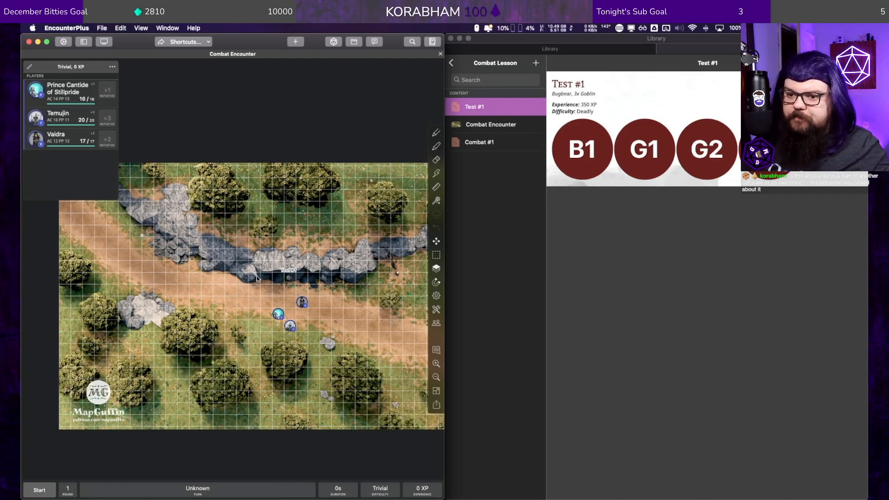
Step: Switch to the App Store, search for "encounterplus", and open the EncounterPlus for D&D 5E page
{"action": "key", "text": "F4"}
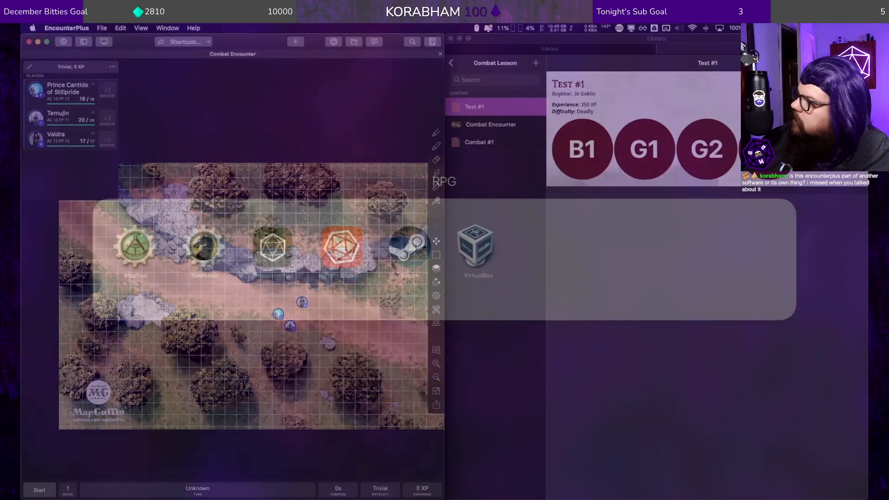
{"action": "left_click", "coordinate": [652, 145]}
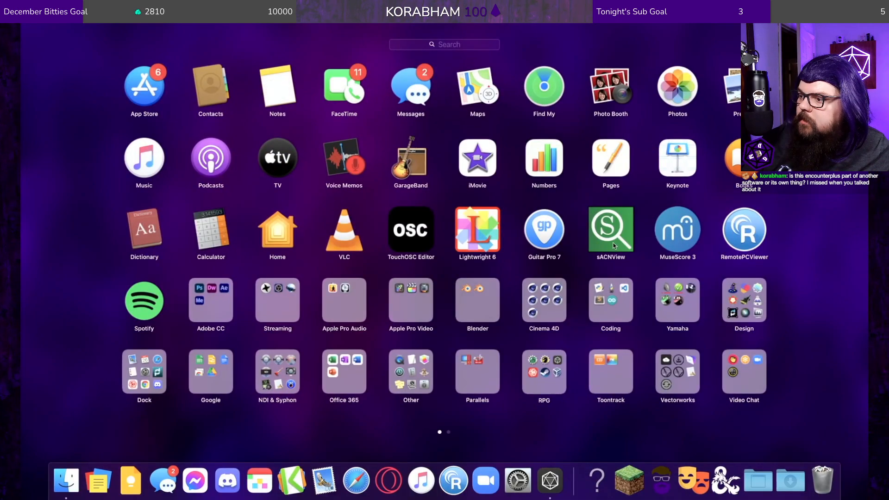
{"action": "left_click", "coordinate": [135, 83]}
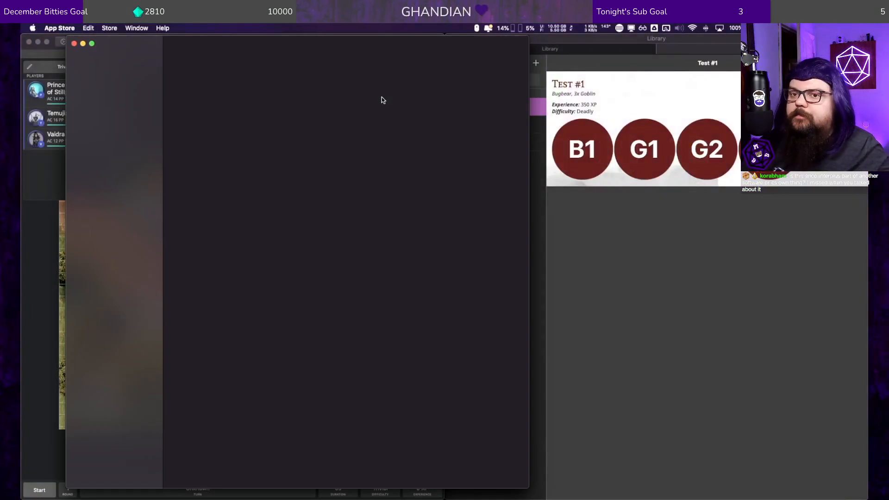
{"action": "left_click", "coordinate": [112, 63]}
{"action": "type", "text": "en"}
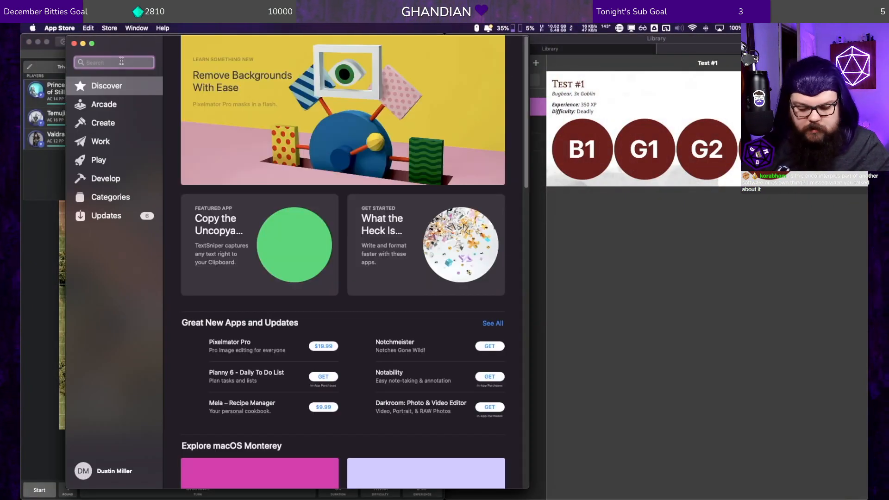
{"action": "type", "text": "counter"}
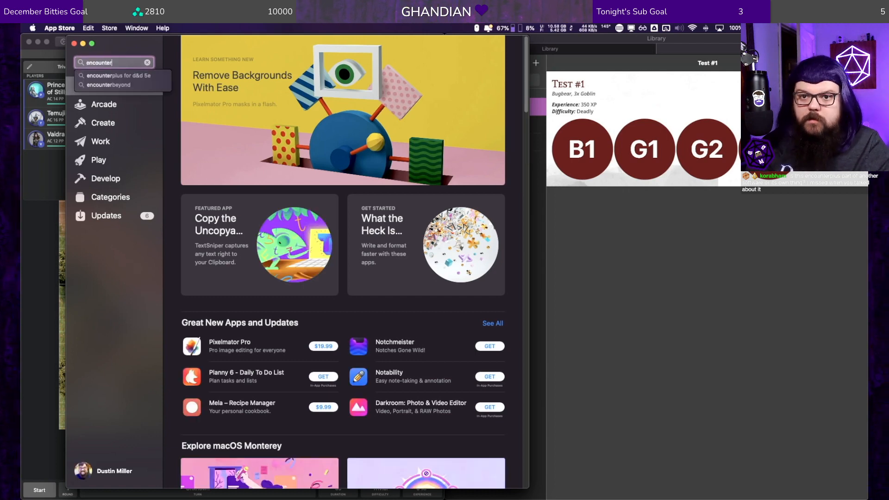
{"action": "type", "text": "plus"}
{"action": "key", "text": "Return"}
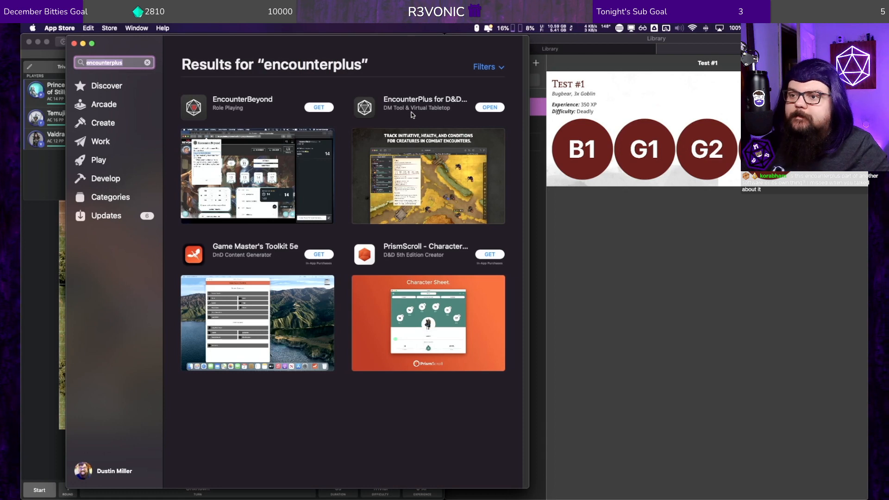
{"action": "left_click", "coordinate": [411, 140]}
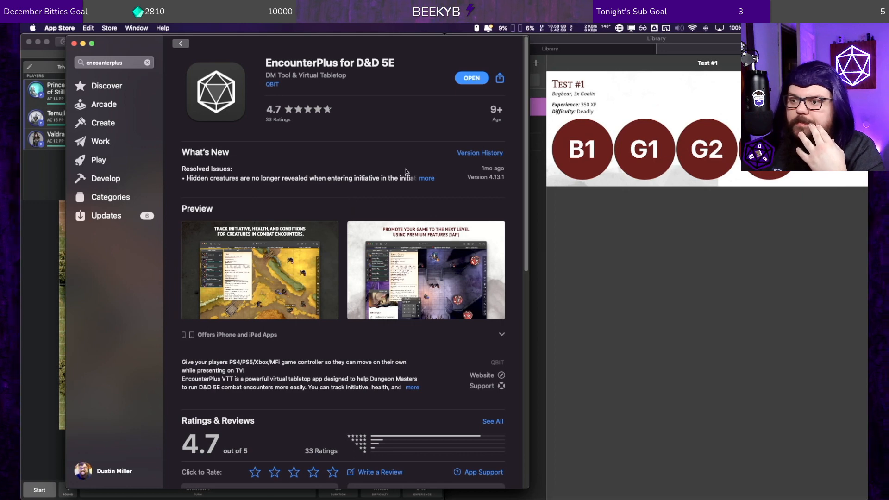
Step: Examine the app's full release notes, preview images, description and reviews on its store page
{"action": "left_click", "coordinate": [429, 178]}
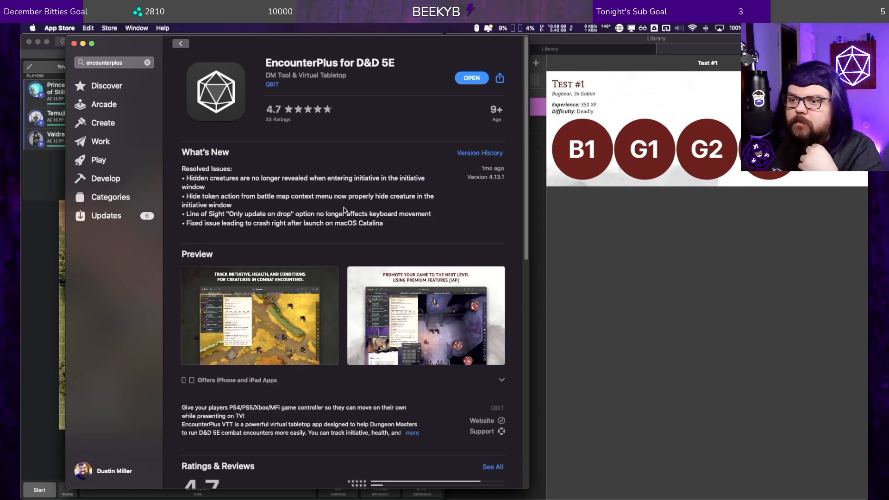
{"action": "scroll", "coordinate": [324, 227], "scroll_direction": "down", "scroll_amount": 3}
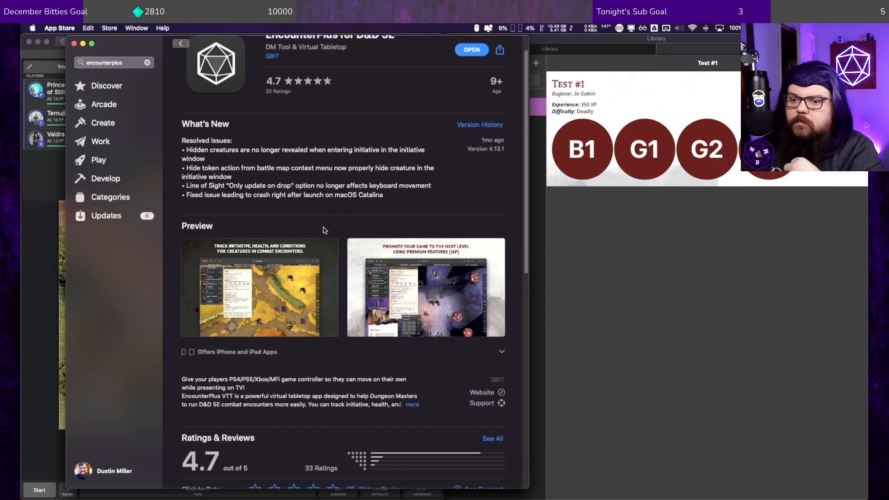
{"action": "scroll", "coordinate": [324, 225], "scroll_direction": "down", "scroll_amount": 1}
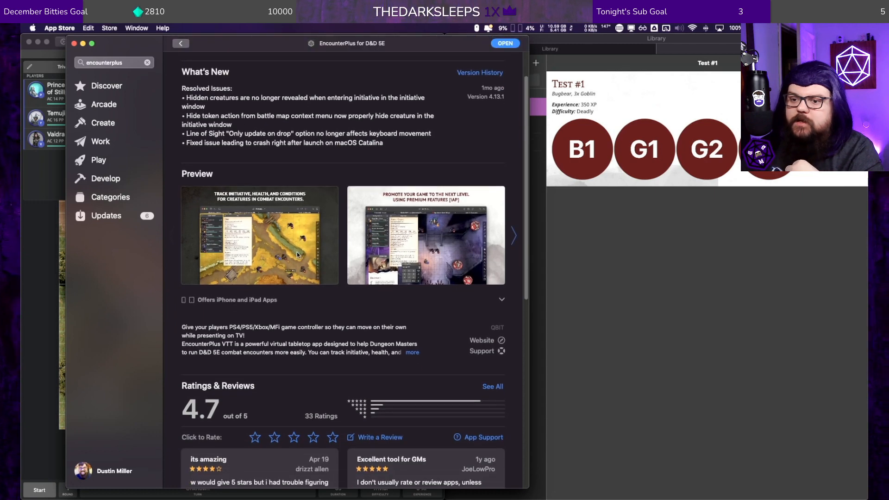
{"action": "left_click", "coordinate": [511, 236]}
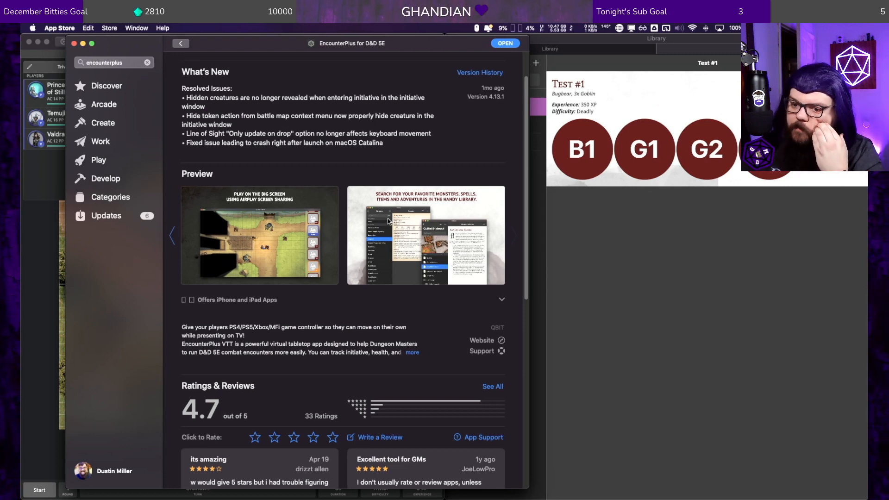
{"action": "scroll", "coordinate": [322, 253], "scroll_direction": "down", "scroll_amount": 5}
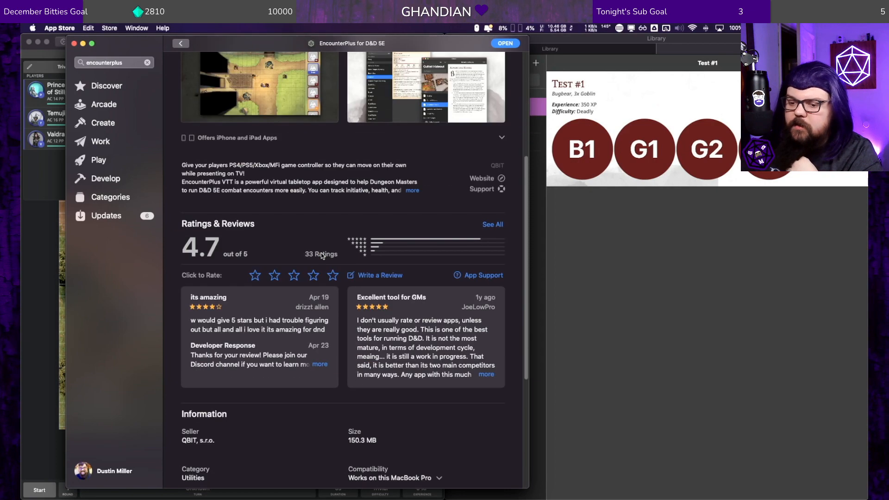
{"action": "scroll", "coordinate": [322, 253], "scroll_direction": "up", "scroll_amount": 4}
{"action": "scroll", "coordinate": [322, 251], "scroll_direction": "up", "scroll_amount": 2}
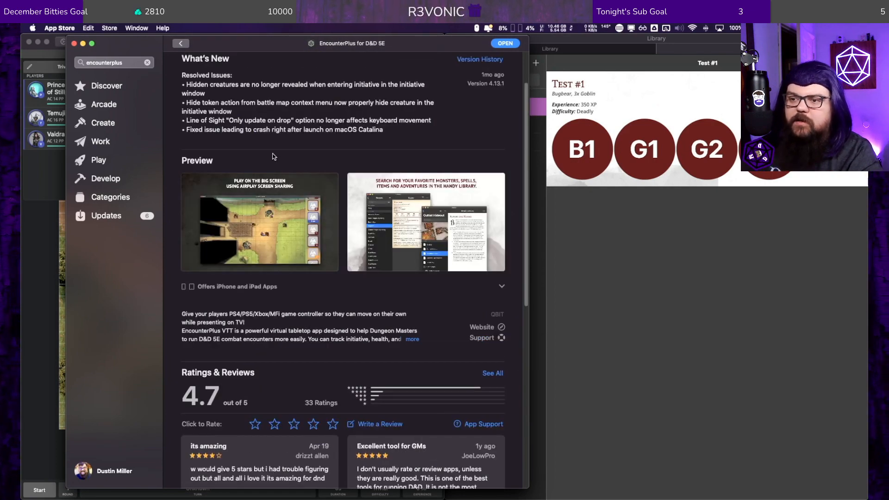
Step: Switch back to the EncounterPlus library and look through the Hoard of the Dragon Queen module's Introduction and Chapter 1: Greenest in Flames contents
{"action": "left_click", "coordinate": [563, 62]}
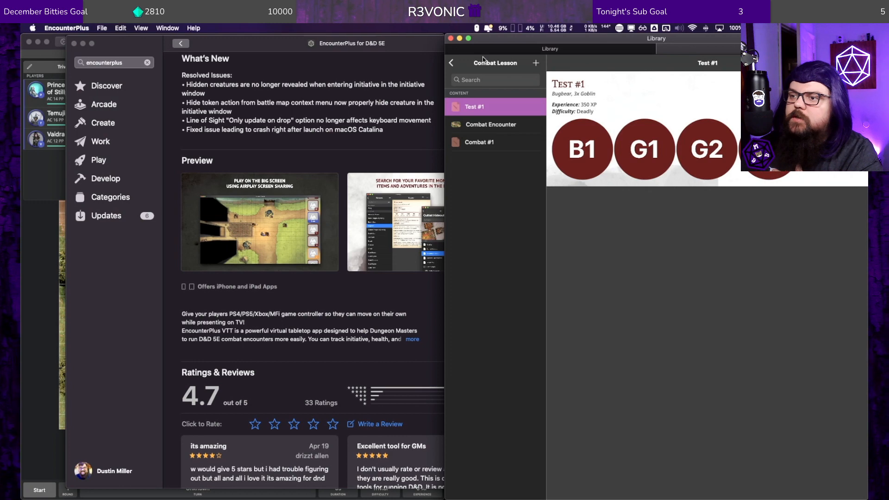
{"action": "left_click", "coordinate": [452, 64]}
{"action": "left_click", "coordinate": [451, 63]}
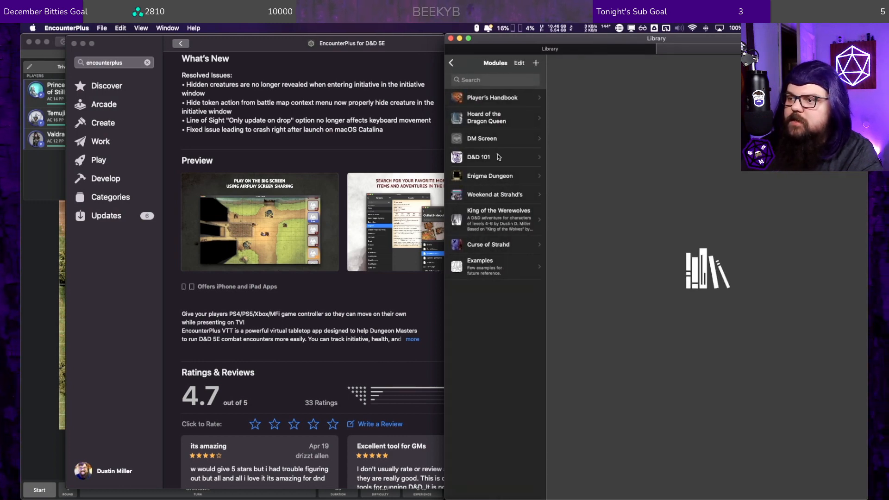
{"action": "left_click", "coordinate": [490, 116]}
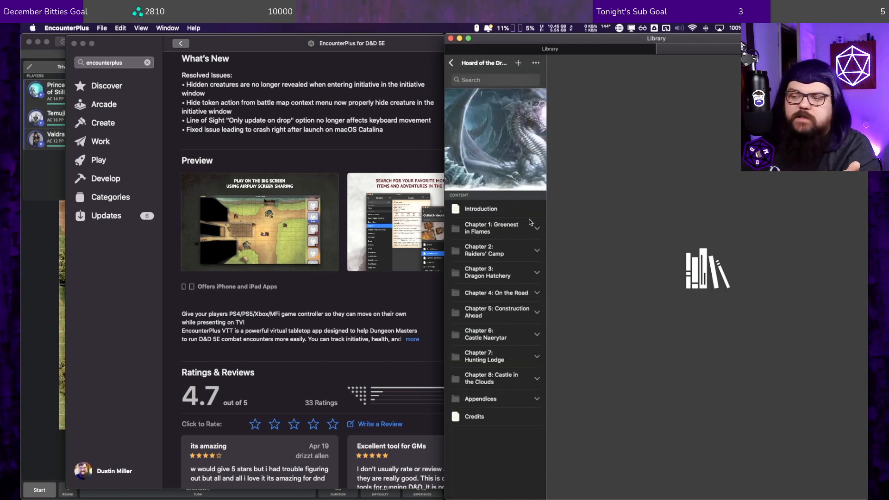
{"action": "left_click", "coordinate": [492, 209]}
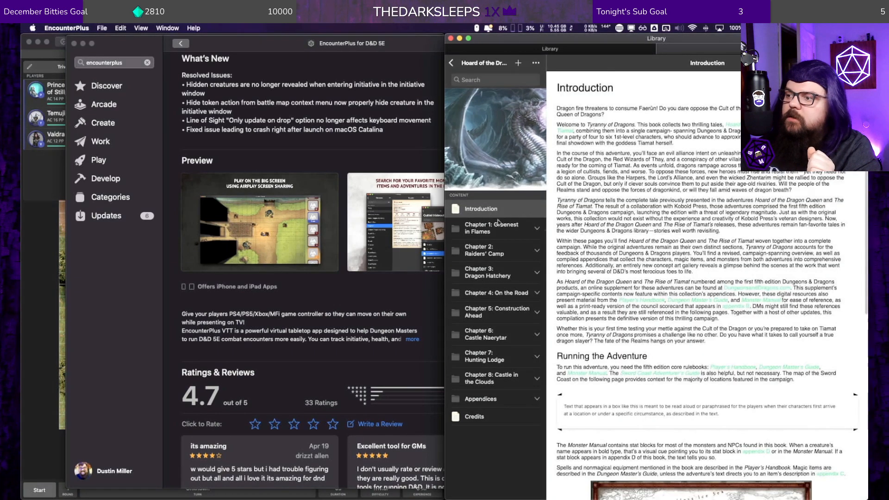
{"action": "scroll", "coordinate": [584, 212], "scroll_direction": "down", "scroll_amount": 7}
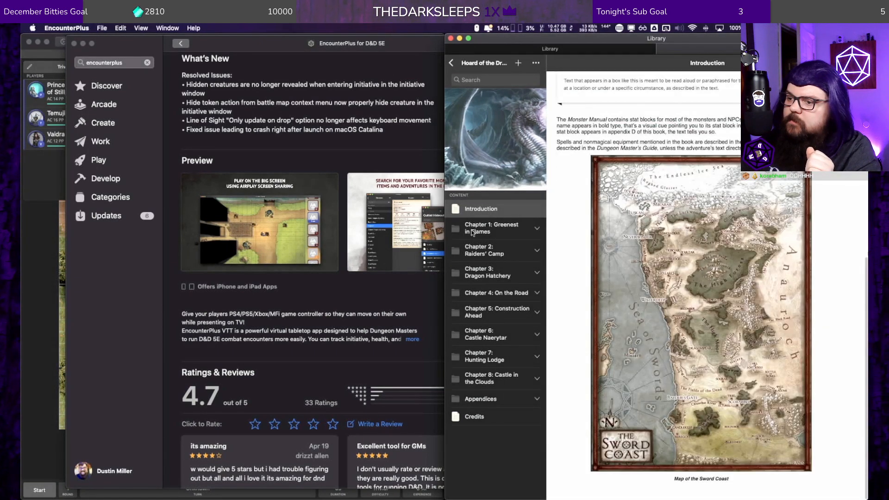
{"action": "left_click", "coordinate": [472, 232]}
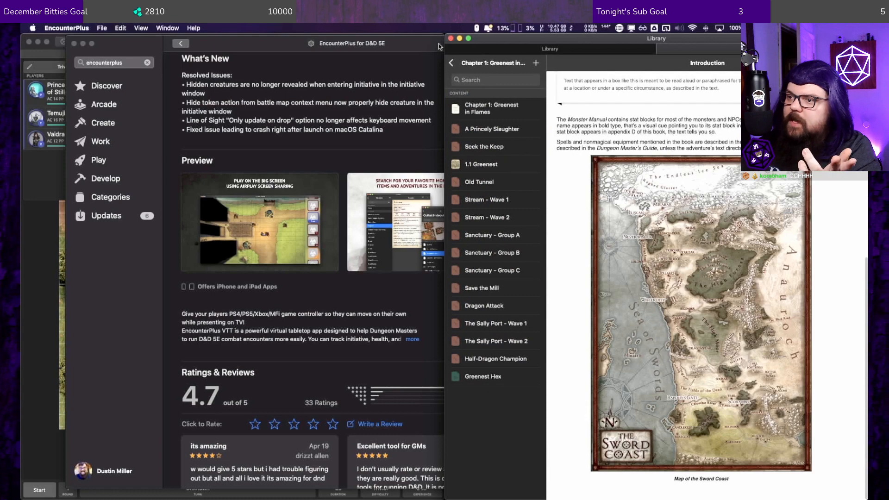
{"action": "left_click", "coordinate": [450, 62]}
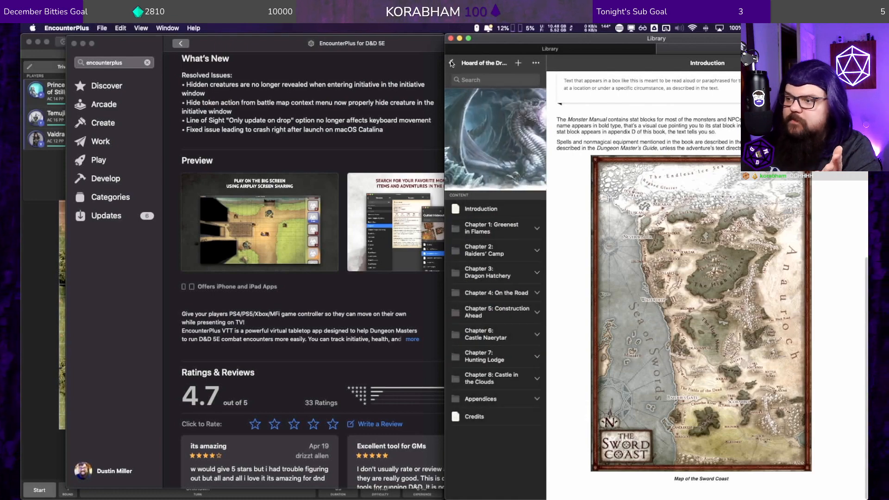
Step: View the Curse of Strahd module's contents and return to the list of modules
{"action": "left_click", "coordinate": [452, 63]}
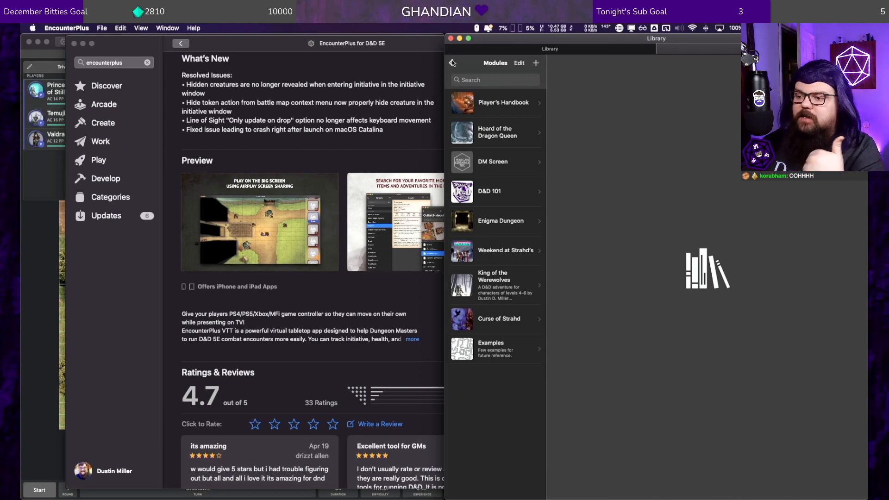
{"action": "left_click", "coordinate": [511, 323]}
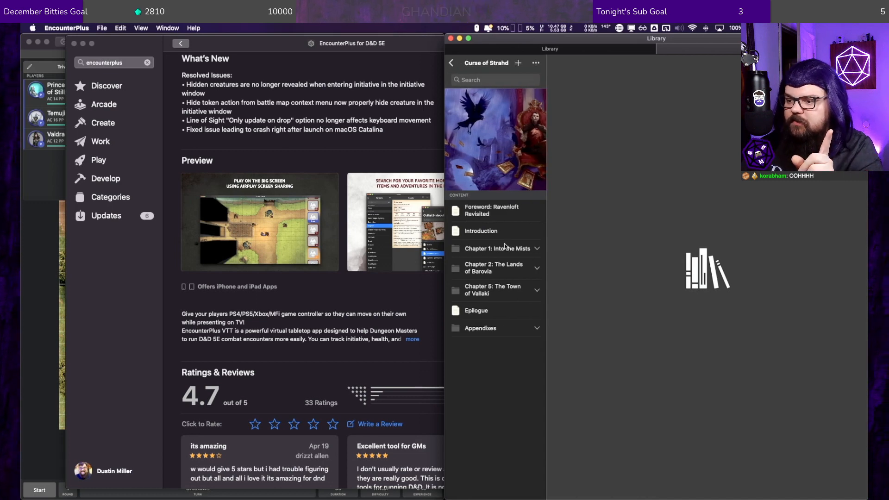
{"action": "left_click", "coordinate": [451, 63]}
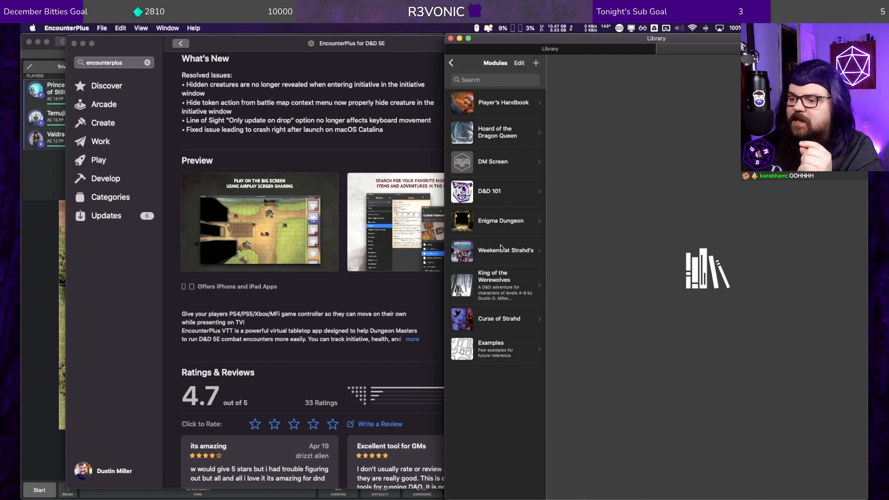
Step: Look through the Enigma Dungeon module's contents and the Player's Handbook module's Chapter 2: Races
{"action": "left_click", "coordinate": [496, 215]}
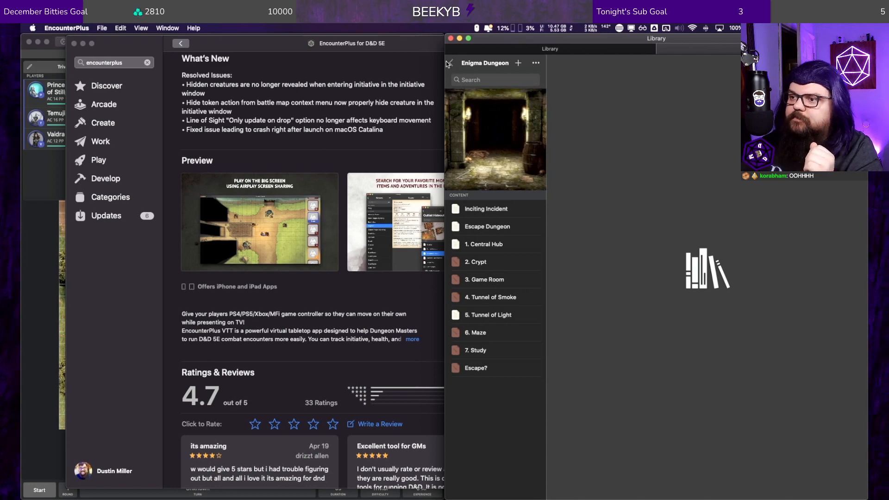
{"action": "left_click", "coordinate": [450, 62]}
{"action": "left_click", "coordinate": [492, 104]}
{"action": "left_click", "coordinate": [492, 215]}
{"action": "left_click", "coordinate": [493, 226]}
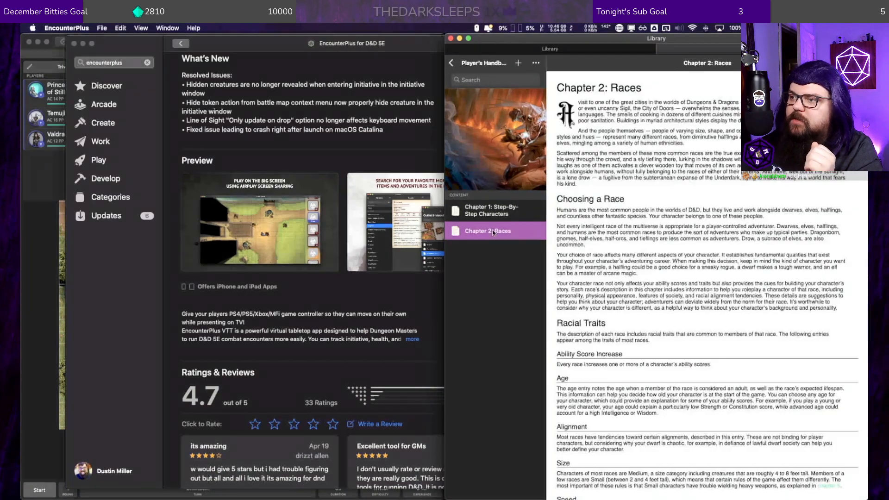
{"action": "left_click", "coordinate": [451, 64]}
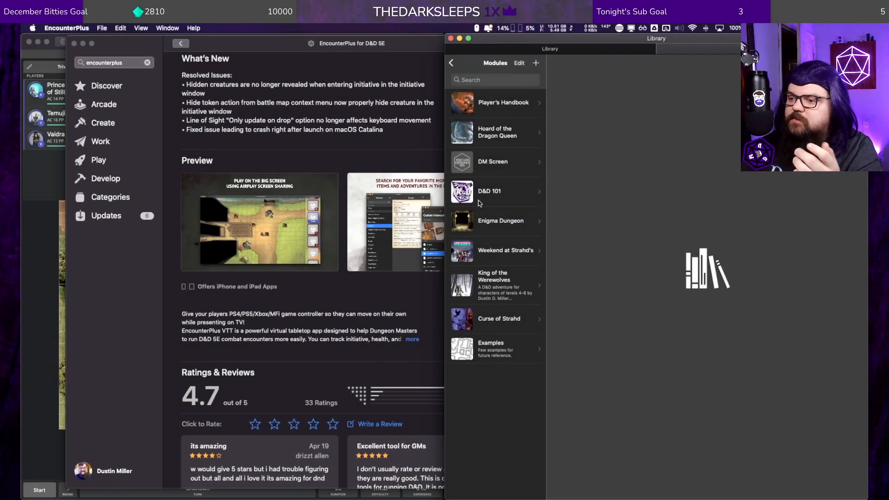
Step: Look through the contents of the Weekend at Strahd's and King of the Werewolves modules, and open the D&D 101 module
{"action": "left_click", "coordinate": [495, 251]}
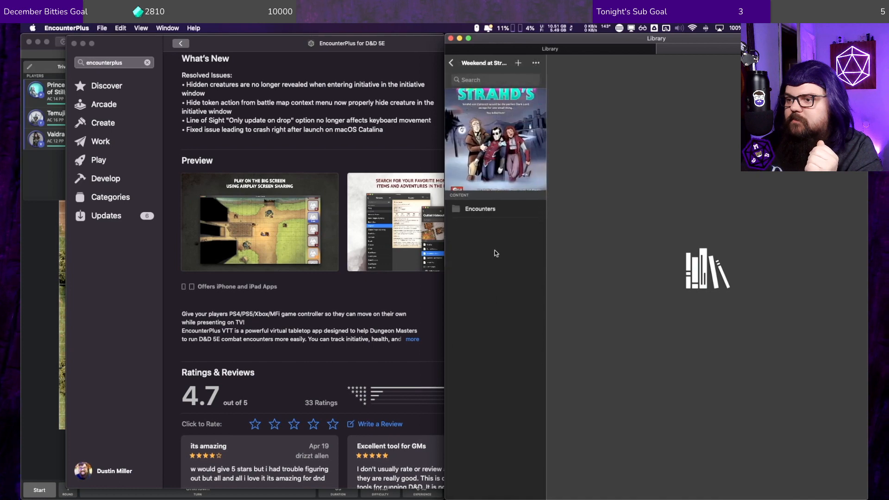
{"action": "left_click", "coordinate": [487, 212]}
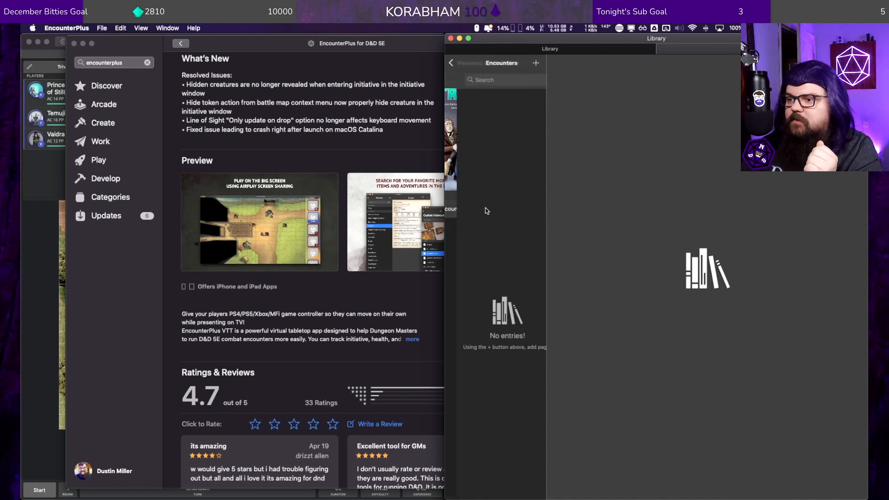
{"action": "left_click", "coordinate": [454, 64]}
{"action": "left_click", "coordinate": [454, 64]}
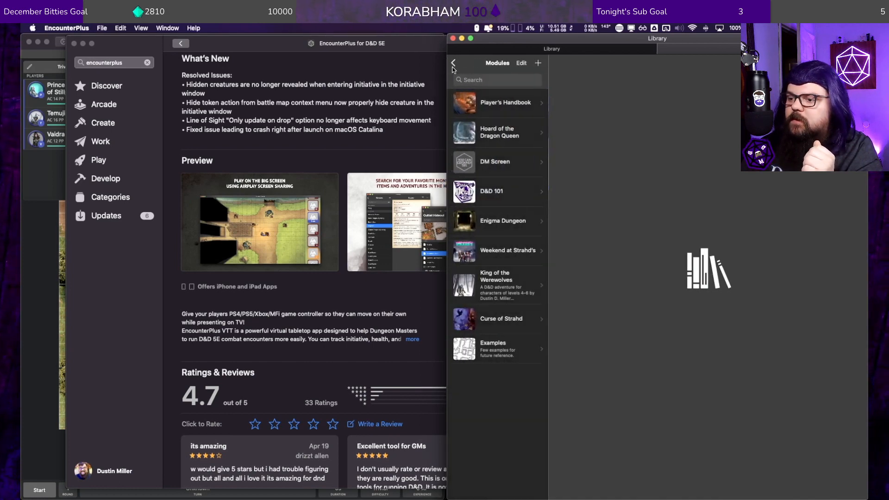
{"action": "left_click", "coordinate": [499, 270]}
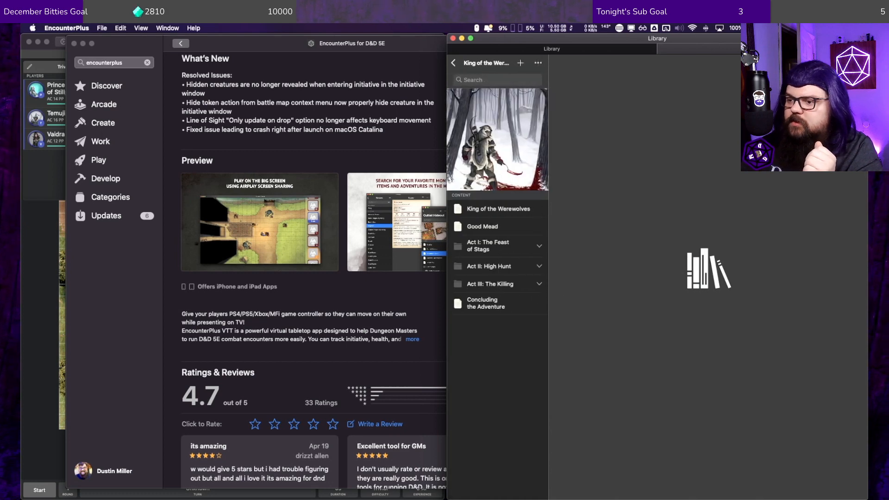
{"action": "left_click", "coordinate": [453, 63]}
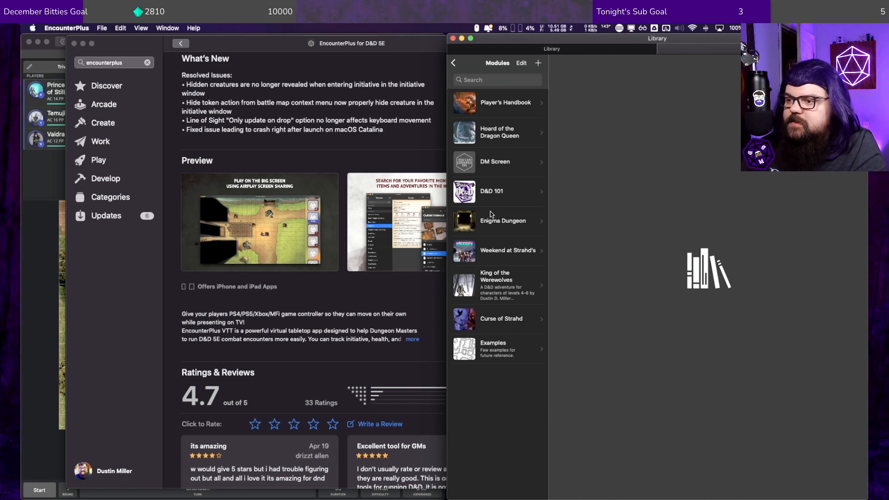
{"action": "left_click", "coordinate": [490, 188]}
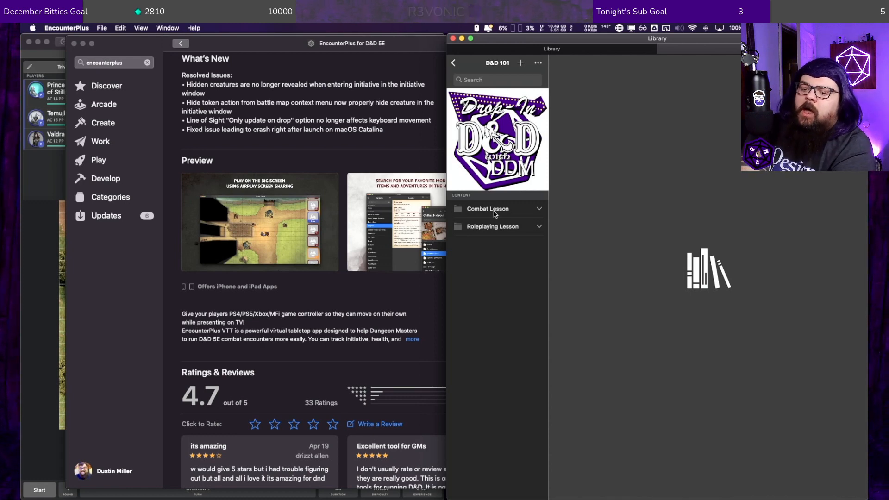
Step: Switch to the App Store, show the top of the EncounterPlus for D&D 5E page, and put the App Store away
{"action": "left_click", "coordinate": [276, 106]}
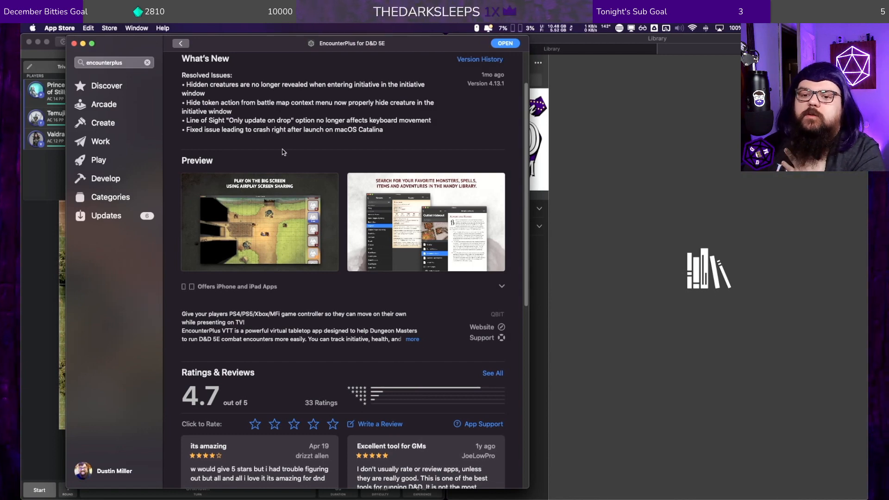
{"action": "scroll", "coordinate": [289, 134], "scroll_direction": "up", "scroll_amount": 3}
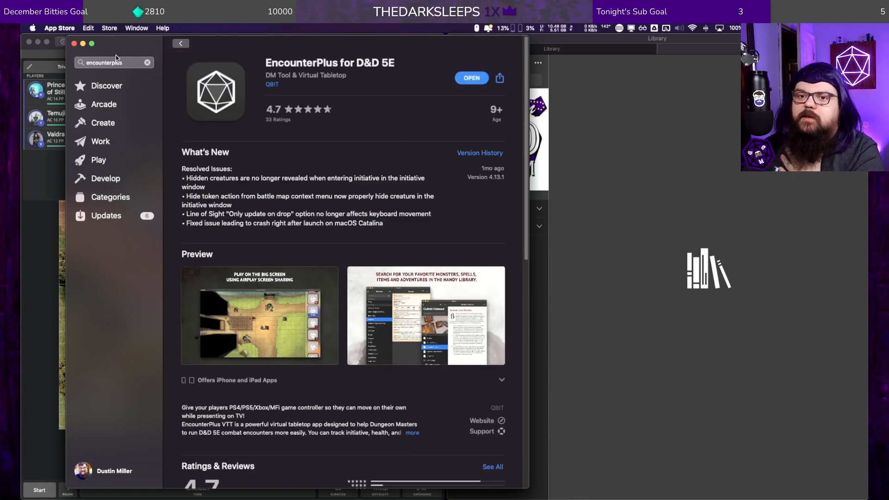
{"action": "left_click", "coordinate": [60, 28]}
{"action": "left_click", "coordinate": [69, 113]}
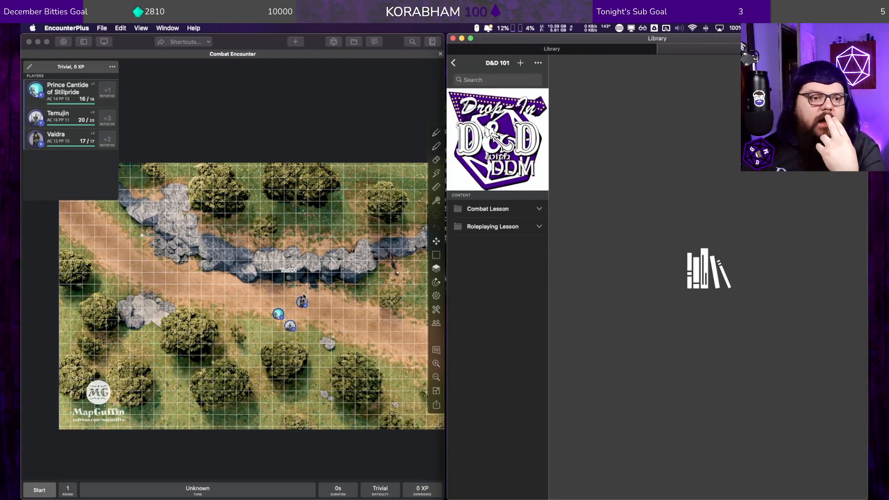
Step: Close the Combat Encounter map and open the random encounter generator for the current party
{"action": "left_click", "coordinate": [441, 54]}
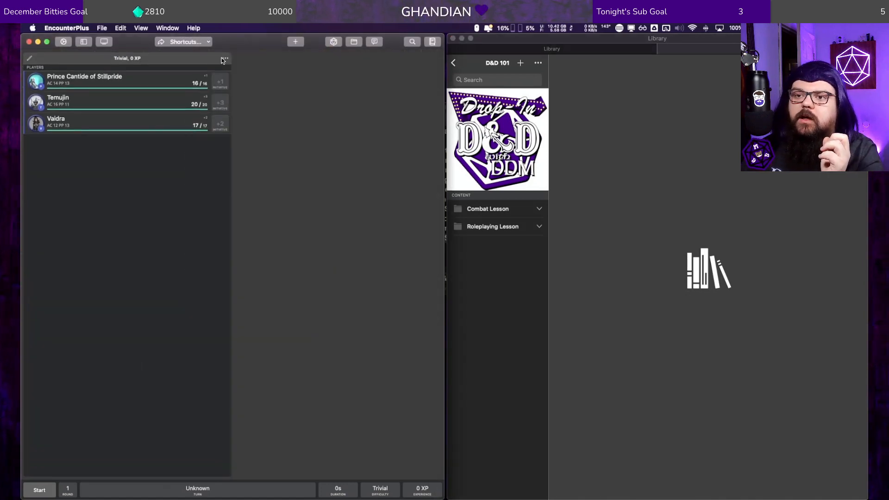
{"action": "left_click", "coordinate": [225, 60]}
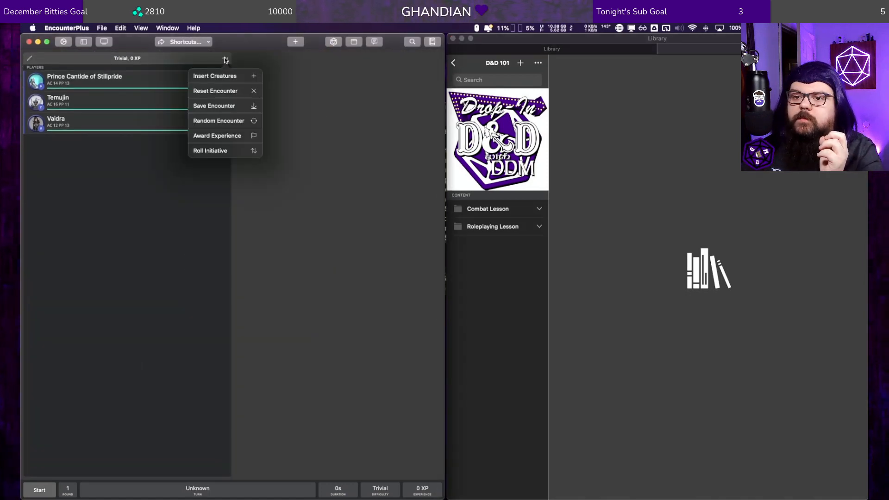
{"action": "left_click", "coordinate": [224, 120]}
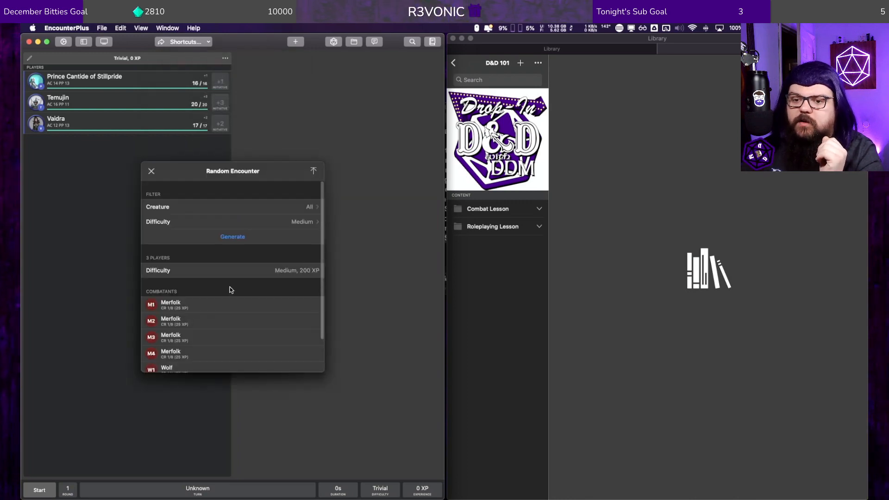
Step: Restrict the random encounter's creature filter to the Undead type
{"action": "left_click", "coordinate": [263, 207]}
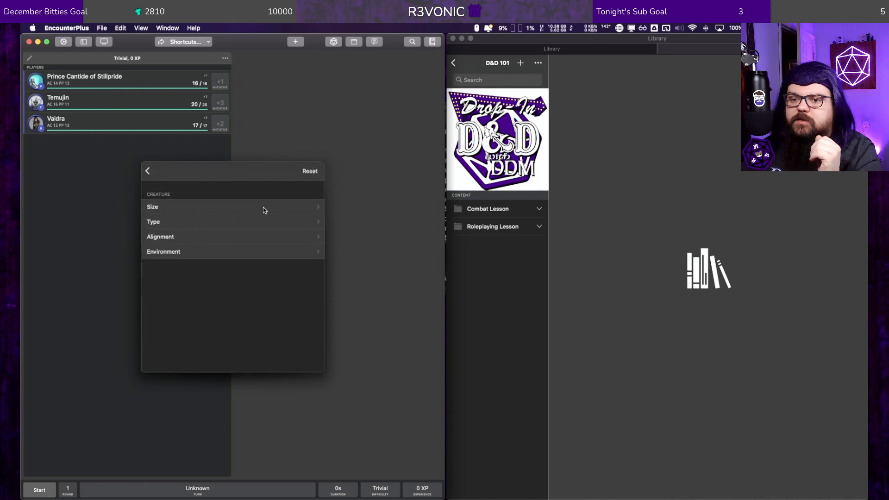
{"action": "left_click", "coordinate": [201, 221]}
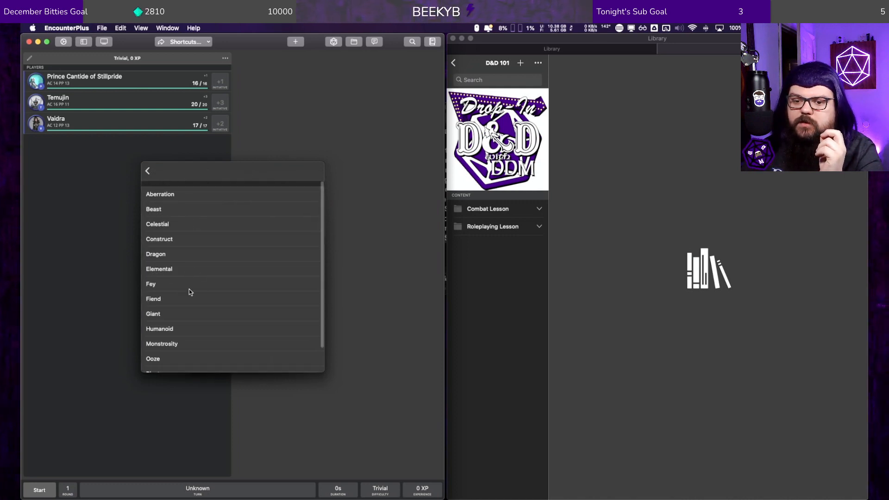
{"action": "scroll", "coordinate": [189, 292], "scroll_direction": "down", "scroll_amount": 1}
{"action": "scroll", "coordinate": [199, 316], "scroll_direction": "down", "scroll_amount": 1}
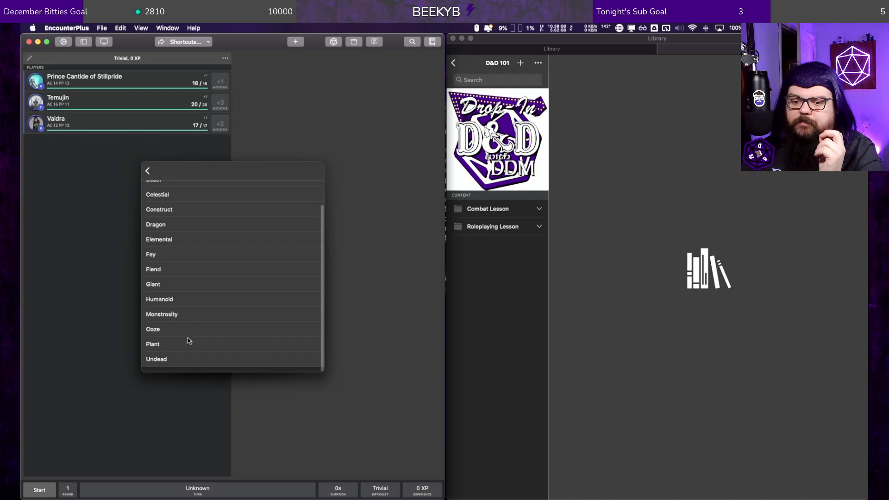
{"action": "left_click", "coordinate": [170, 358]}
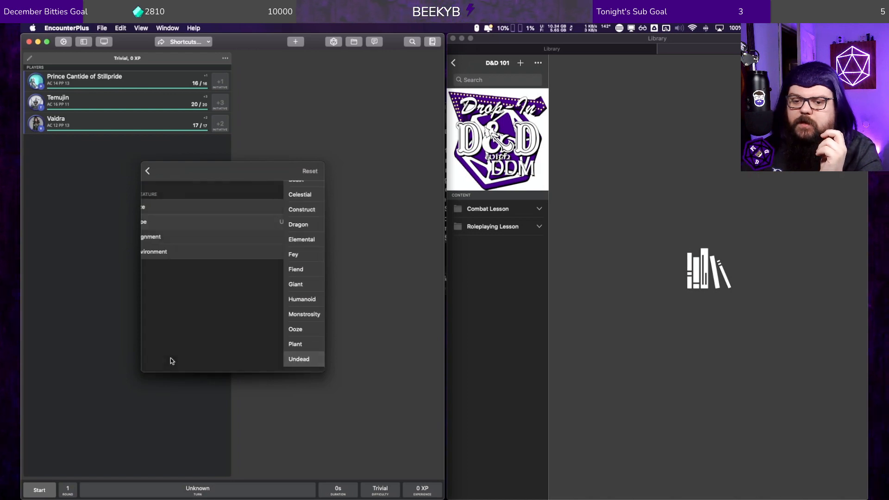
Step: Set the creature filter's size to Medium
{"action": "left_click", "coordinate": [210, 224]}
{"action": "left_click", "coordinate": [148, 170]}
{"action": "left_click", "coordinate": [204, 207]}
{"action": "left_click", "coordinate": [196, 224]}
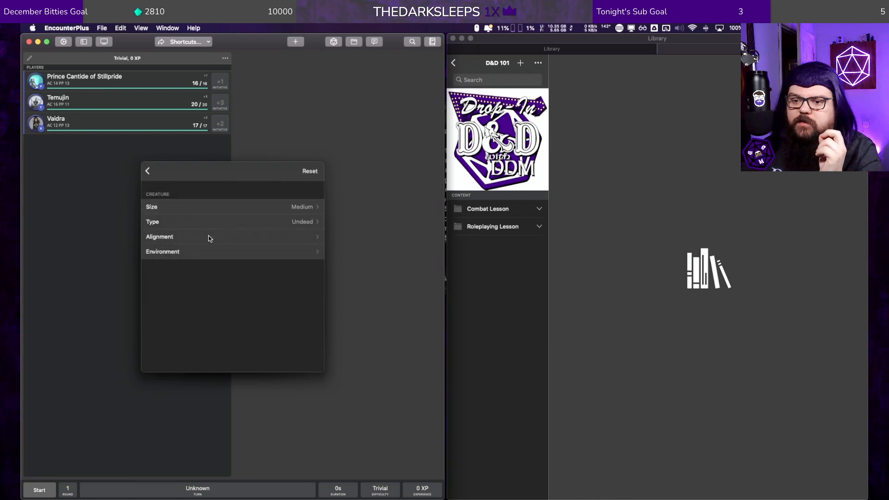
Step: Set the creature filter's alignment to Unaligned and its environment to Swamp
{"action": "left_click", "coordinate": [208, 237]}
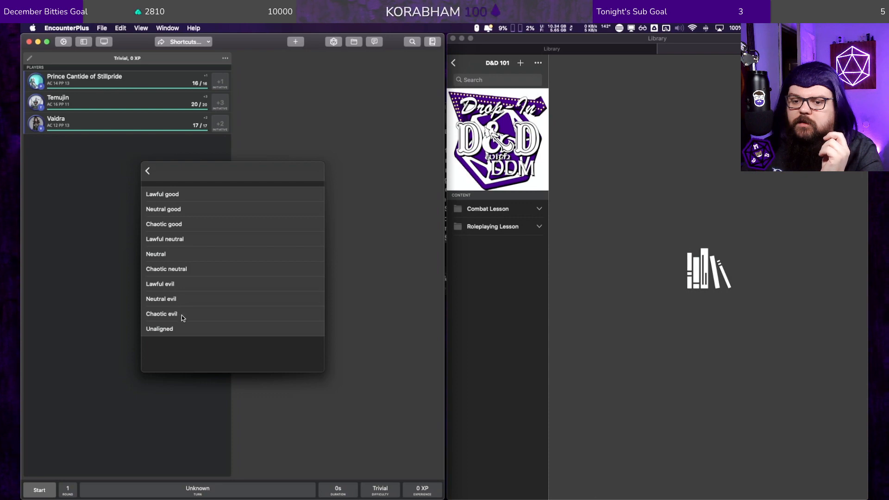
{"action": "left_click", "coordinate": [178, 329]}
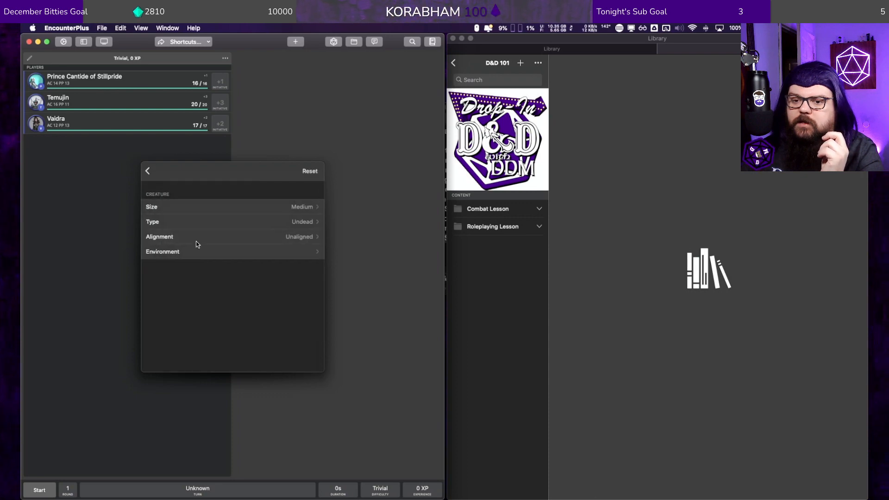
{"action": "left_click", "coordinate": [191, 251]}
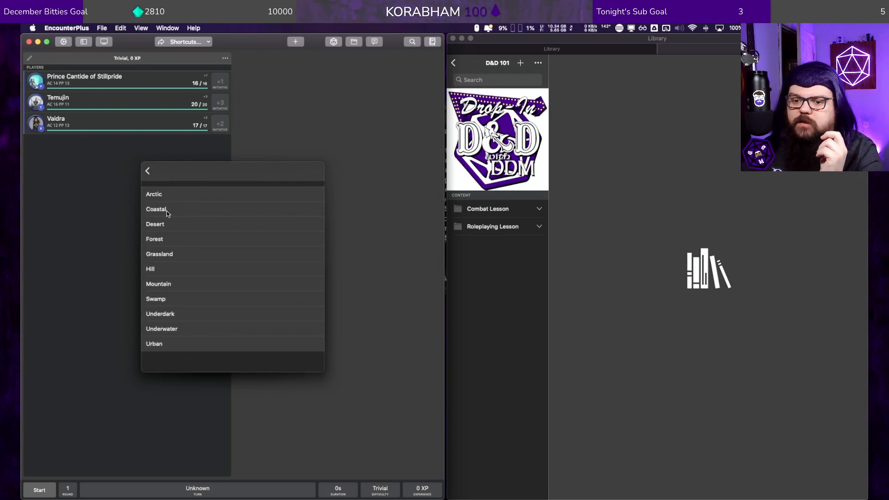
{"action": "left_click", "coordinate": [168, 300]}
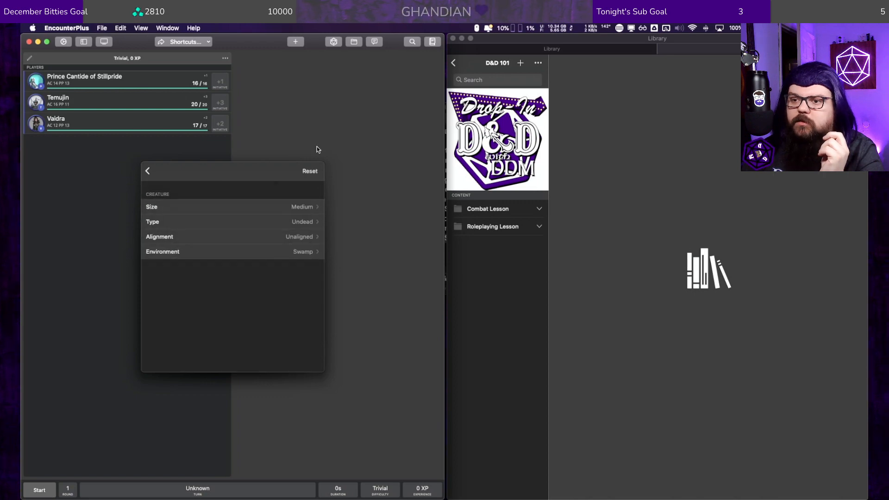
{"action": "left_click", "coordinate": [148, 169]}
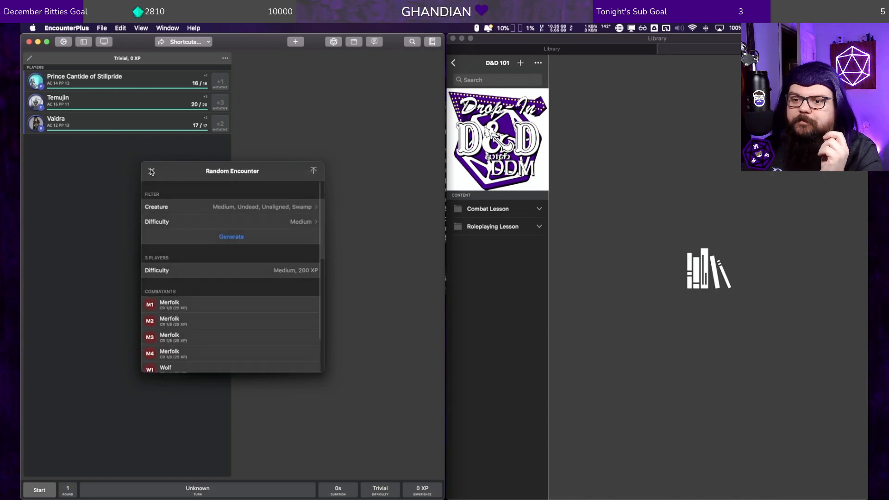
Step: Review the listed combatants and generate a medium-difficulty random encounter with the Medium, Undead, Unaligned, Swamp filter
{"action": "scroll", "coordinate": [233, 256], "scroll_direction": "down", "scroll_amount": 2}
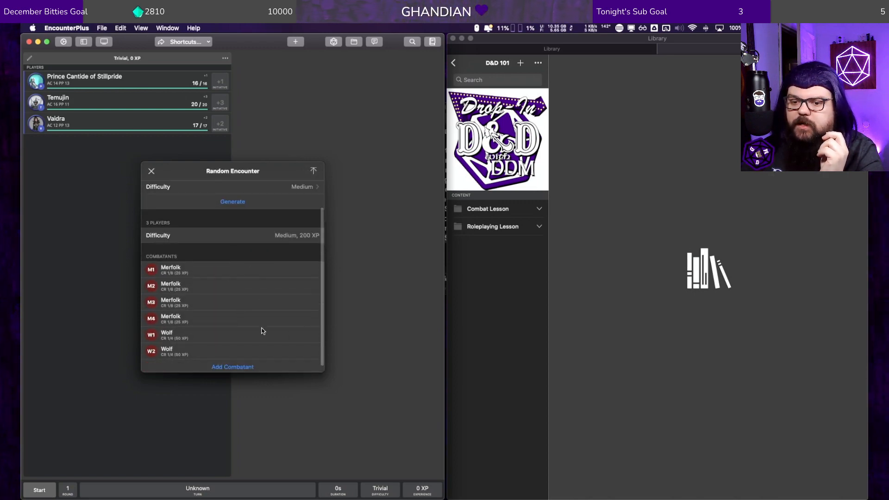
{"action": "scroll", "coordinate": [301, 287], "scroll_direction": "up", "scroll_amount": 2}
{"action": "left_click", "coordinate": [235, 234]}
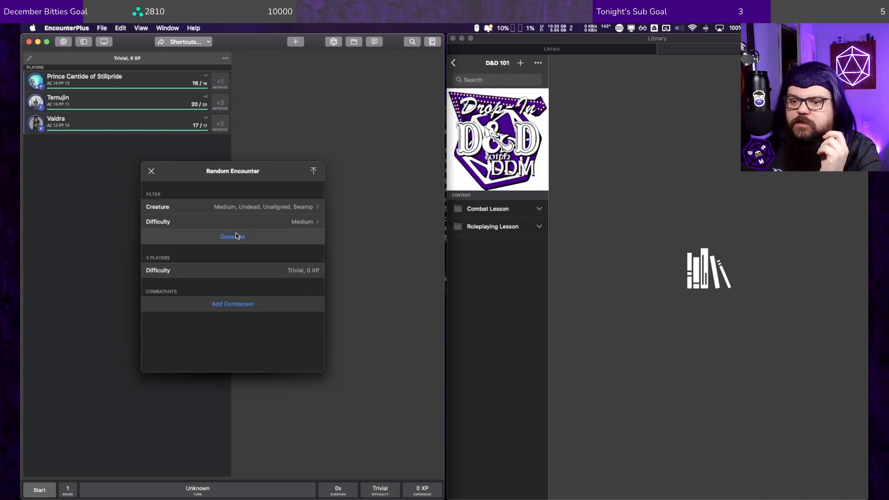
Step: Clear the Medium size, Unaligned alignment and Swamp environment from the creature filter
{"action": "left_click", "coordinate": [300, 206]}
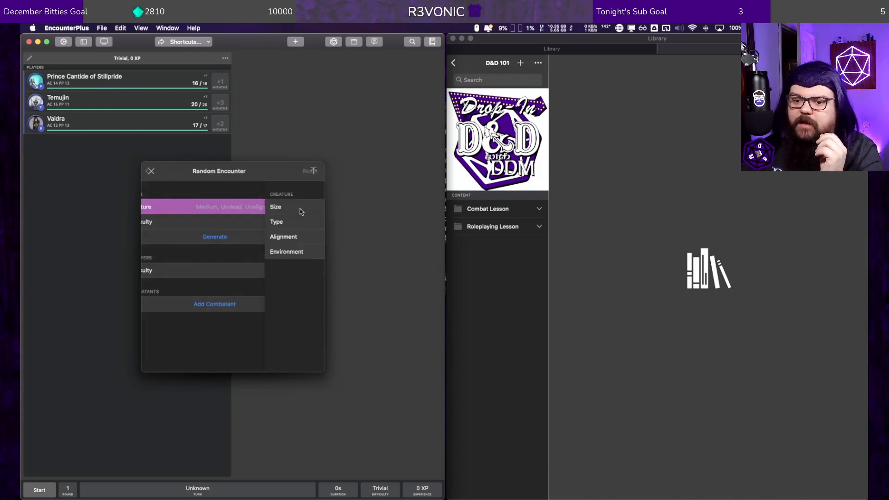
{"action": "left_click", "coordinate": [257, 207]}
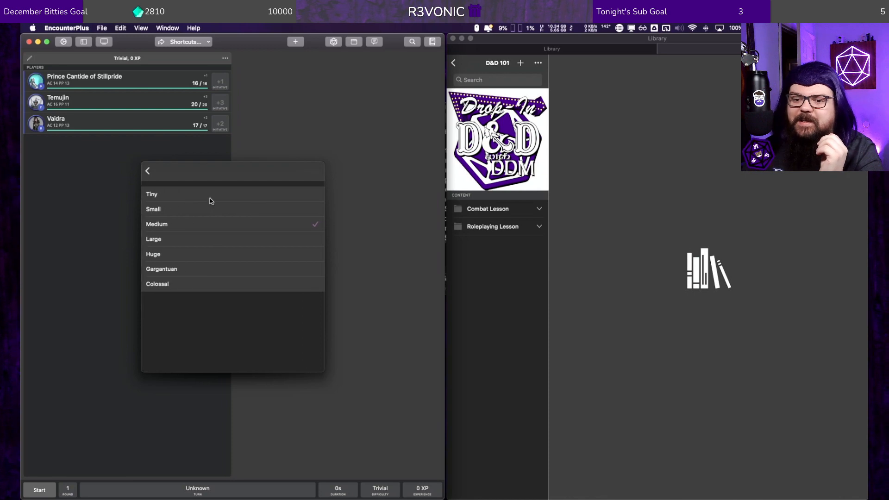
{"action": "left_click", "coordinate": [202, 224]}
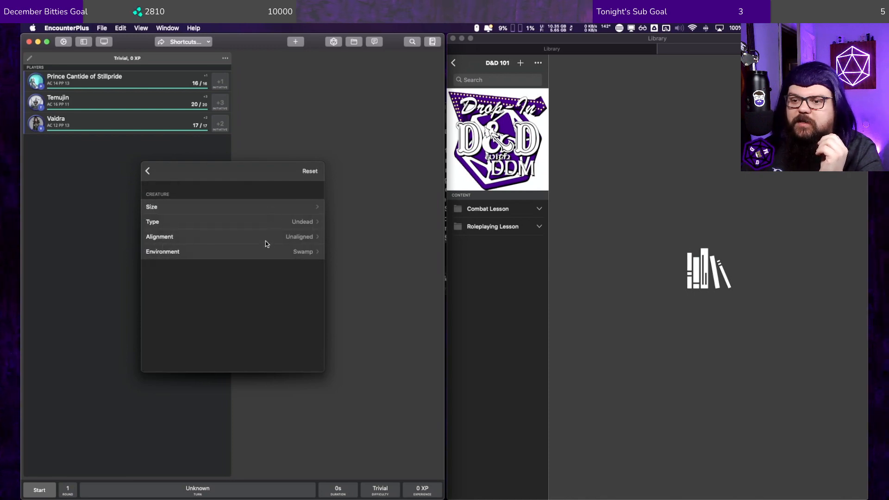
{"action": "left_click", "coordinate": [265, 234]}
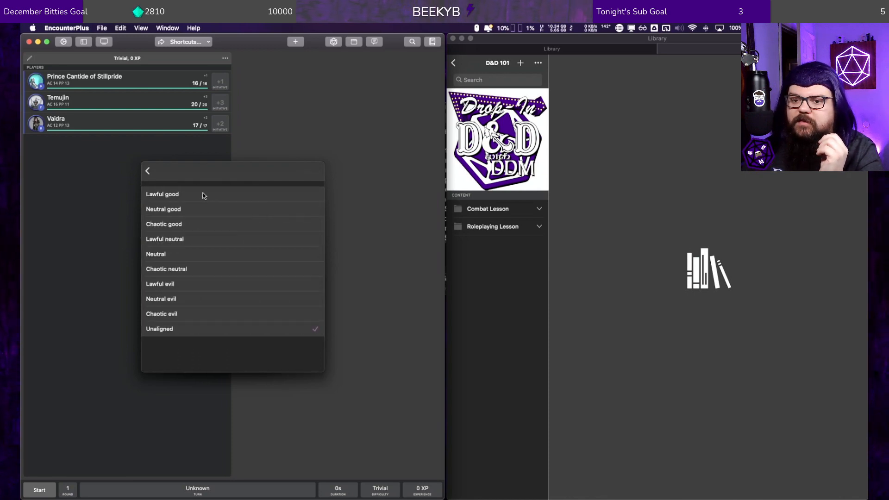
{"action": "left_click", "coordinate": [187, 326]}
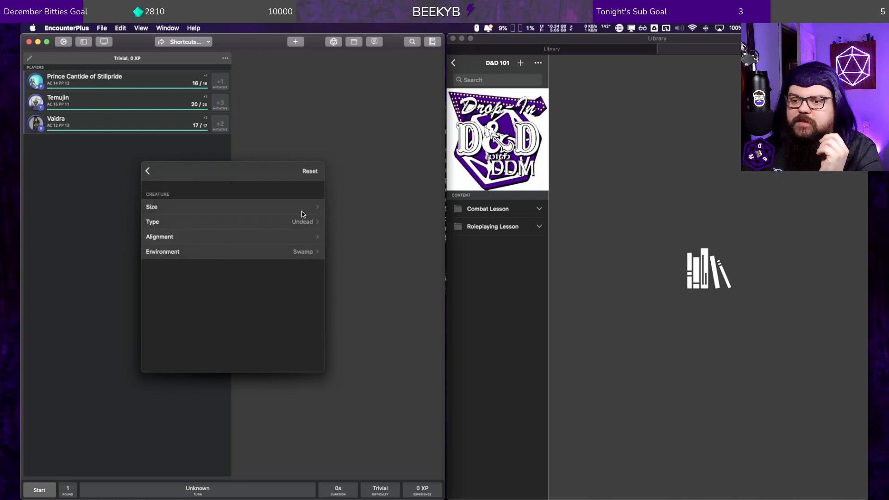
{"action": "left_click", "coordinate": [282, 256]}
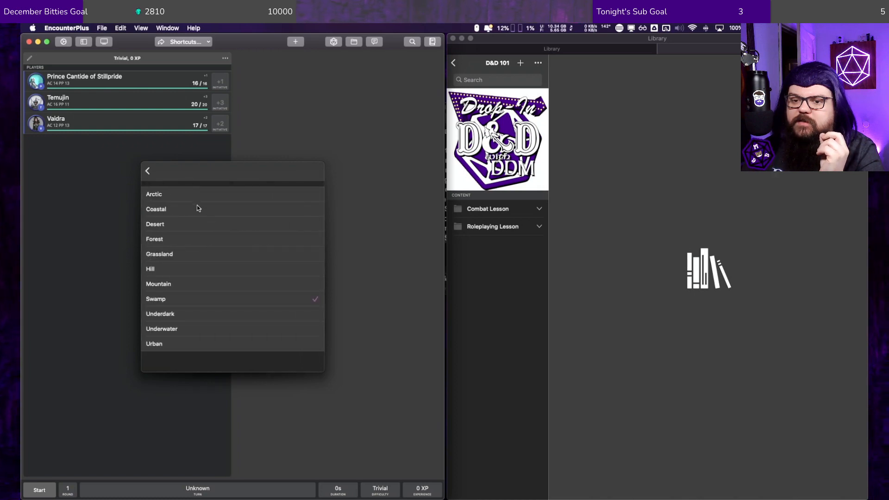
{"action": "left_click", "coordinate": [205, 304]}
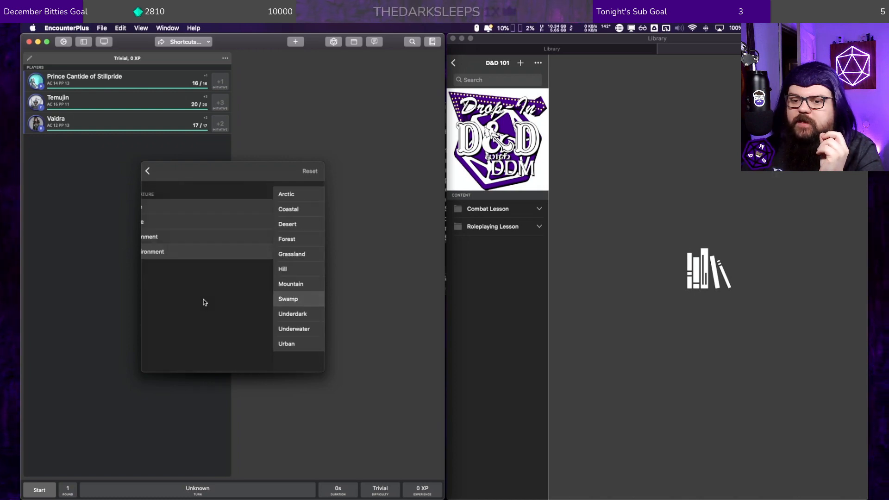
Step: Set the creature filter's environment to Forest and generate an undead random encounter
{"action": "left_click", "coordinate": [179, 251]}
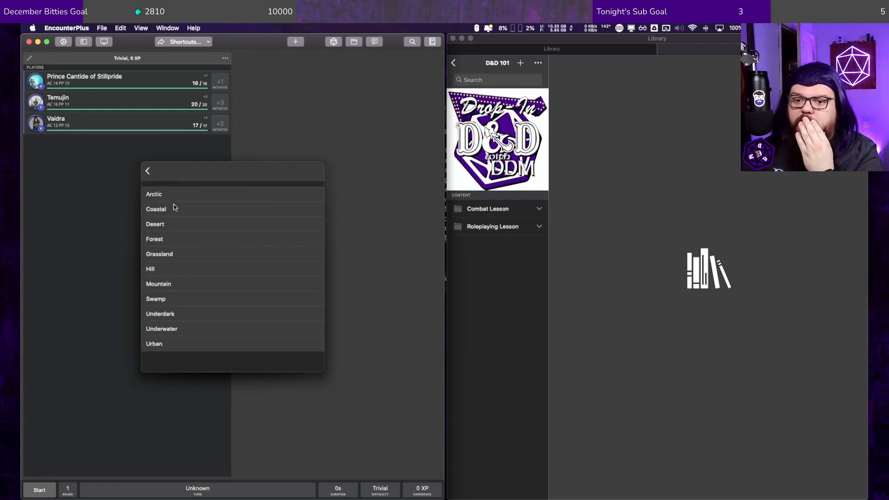
{"action": "left_click", "coordinate": [171, 242]}
{"action": "left_click", "coordinate": [147, 170]}
{"action": "left_click", "coordinate": [206, 238]}
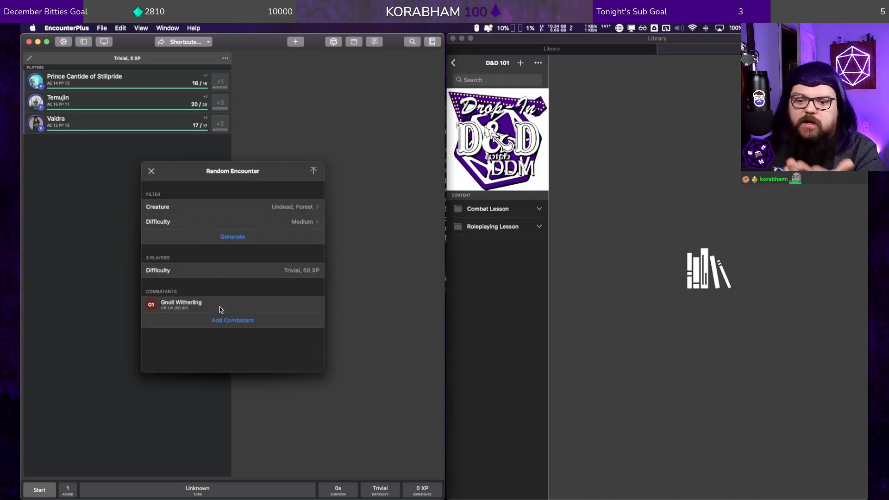
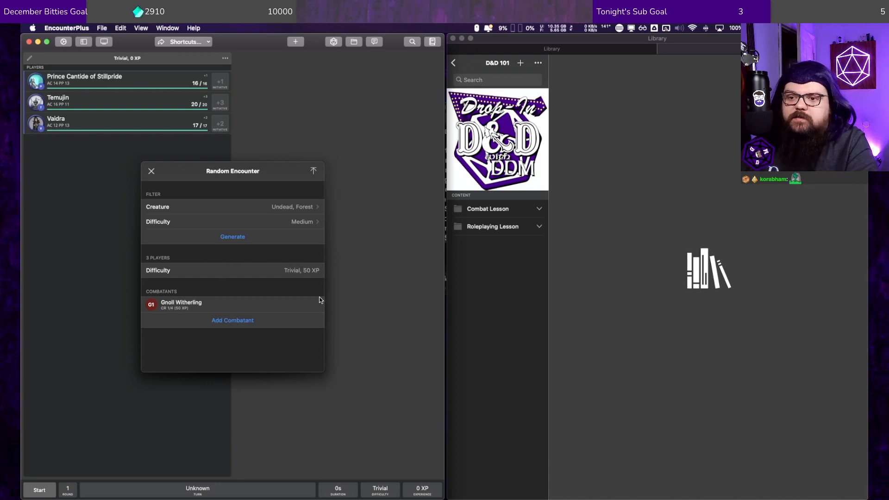
Step: Dismiss the random encounter generator and review the actions available for the current encounter
{"action": "left_click", "coordinate": [151, 171]}
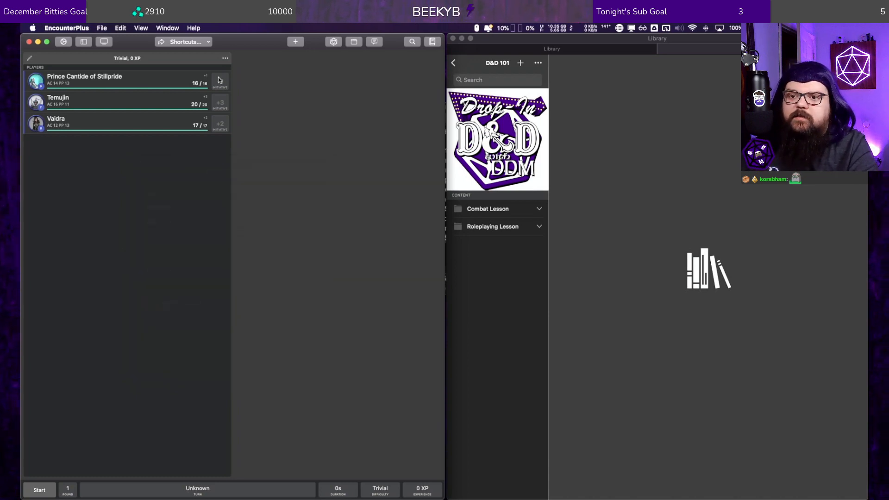
{"action": "left_click", "coordinate": [225, 58]}
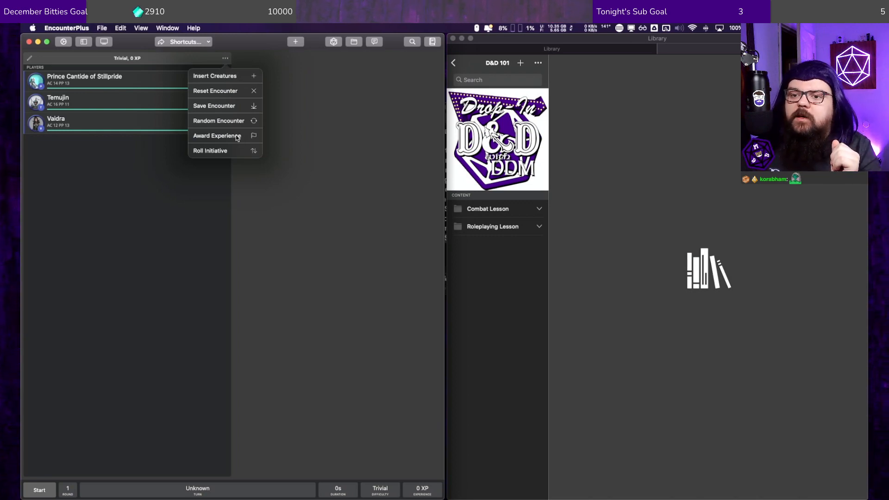
{"action": "left_click", "coordinate": [224, 59]}
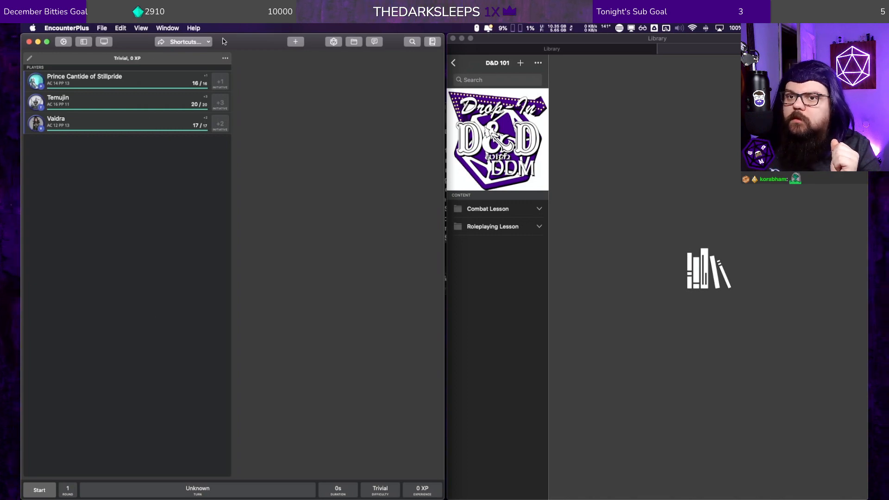
Step: Try to create a new shortcut that references the D&D 101 module
{"action": "left_click", "coordinate": [200, 42]}
{"action": "left_click", "coordinate": [194, 90]}
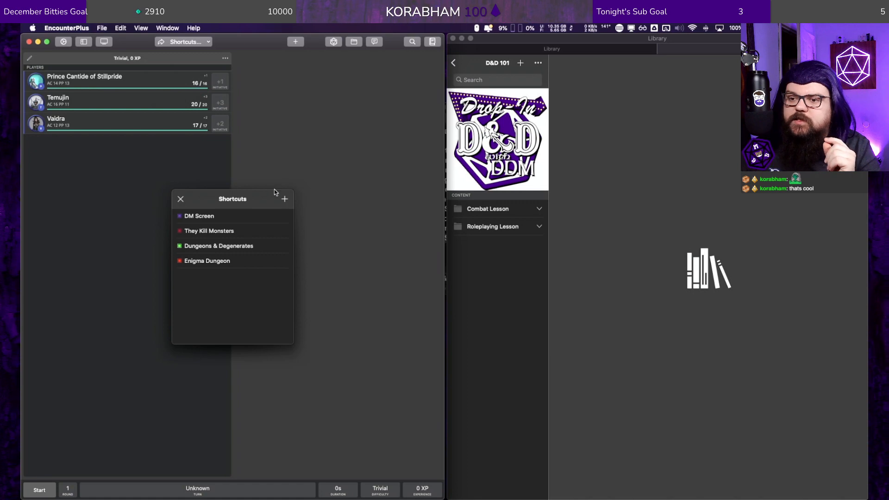
{"action": "left_click", "coordinate": [285, 199]}
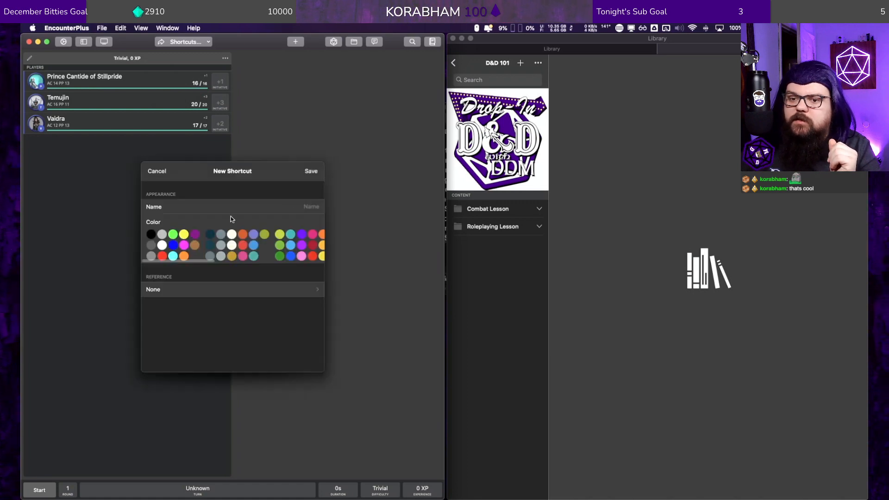
{"action": "left_click", "coordinate": [215, 290]}
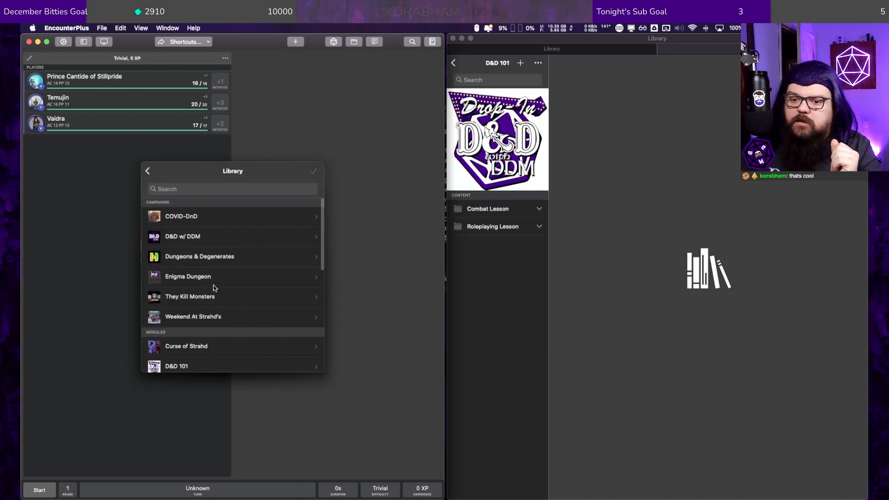
{"action": "left_click", "coordinate": [189, 365]}
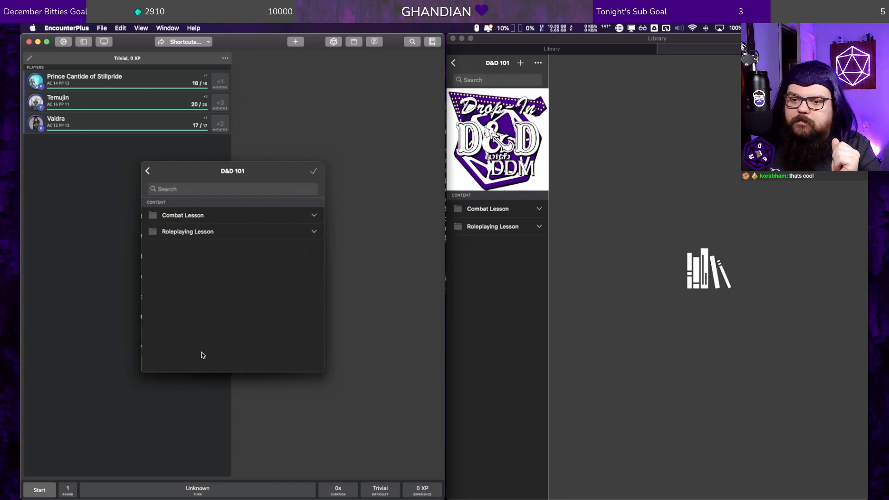
{"action": "left_click", "coordinate": [313, 173]}
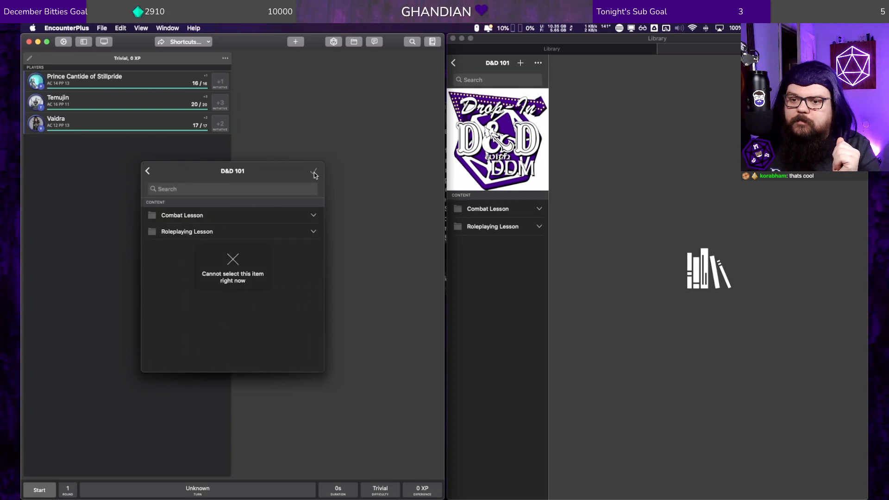
Step: Try the D&D w/ DDM campaign as the new shortcut's reference and cancel the shortcut
{"action": "left_click", "coordinate": [147, 171]}
{"action": "left_click", "coordinate": [189, 238]}
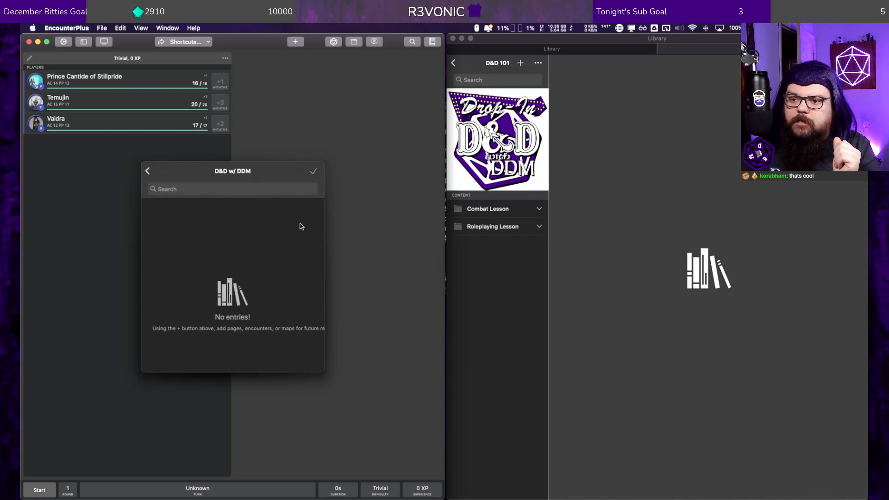
{"action": "left_click", "coordinate": [314, 173]}
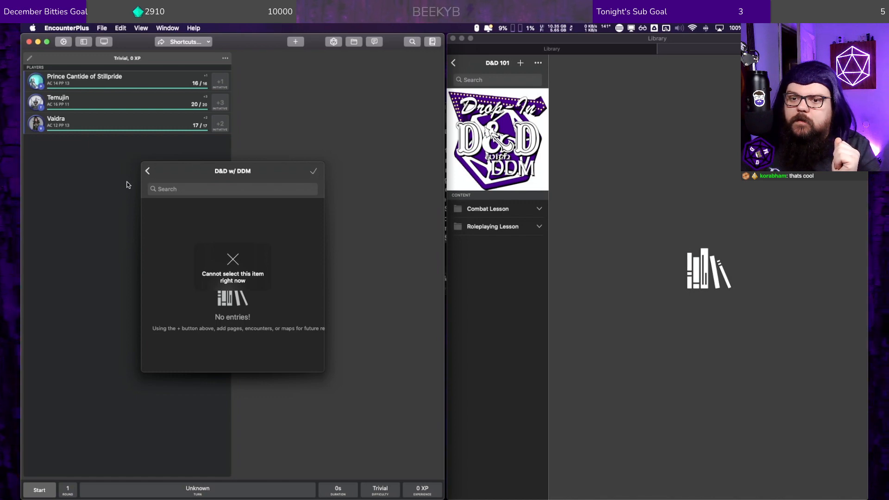
{"action": "left_click", "coordinate": [148, 171]}
{"action": "left_click", "coordinate": [148, 171]}
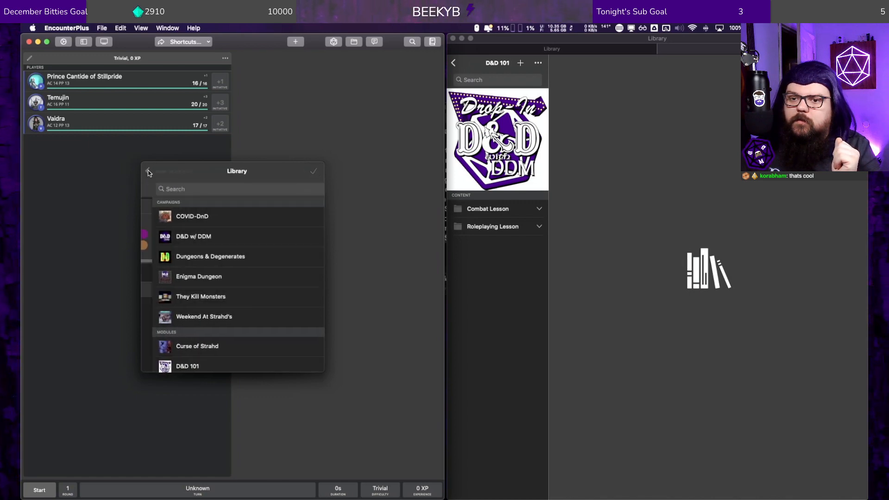
{"action": "left_click", "coordinate": [151, 171]}
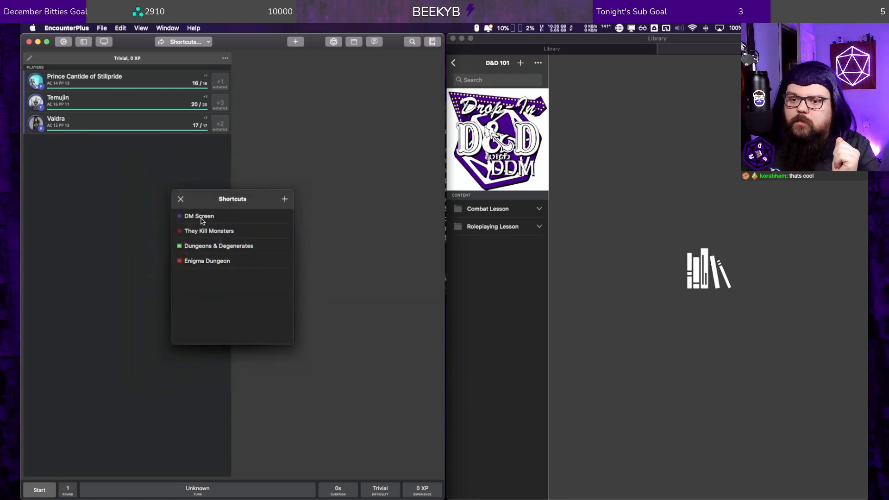
Step: View the contents behind the existing DM Screen and They Kill Monsters shortcuts, and close the shortcut list
{"action": "left_click", "coordinate": [202, 220]}
{"action": "left_click", "coordinate": [177, 200]}
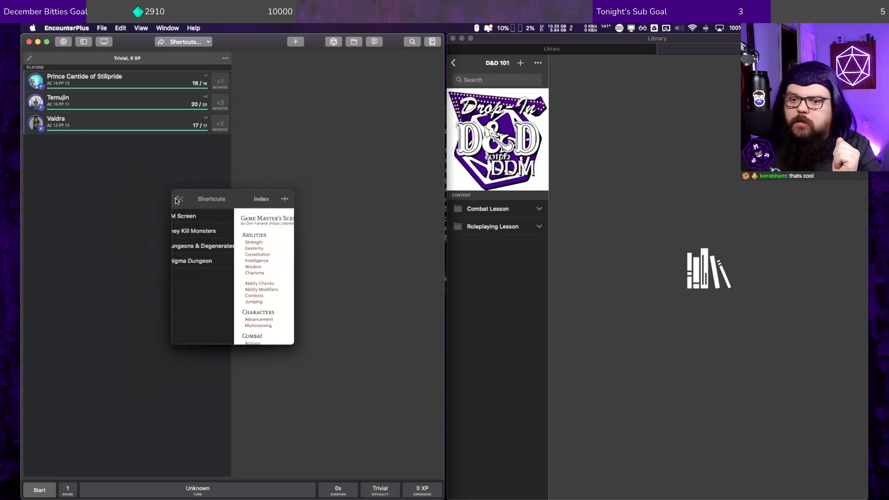
{"action": "left_click", "coordinate": [206, 230]}
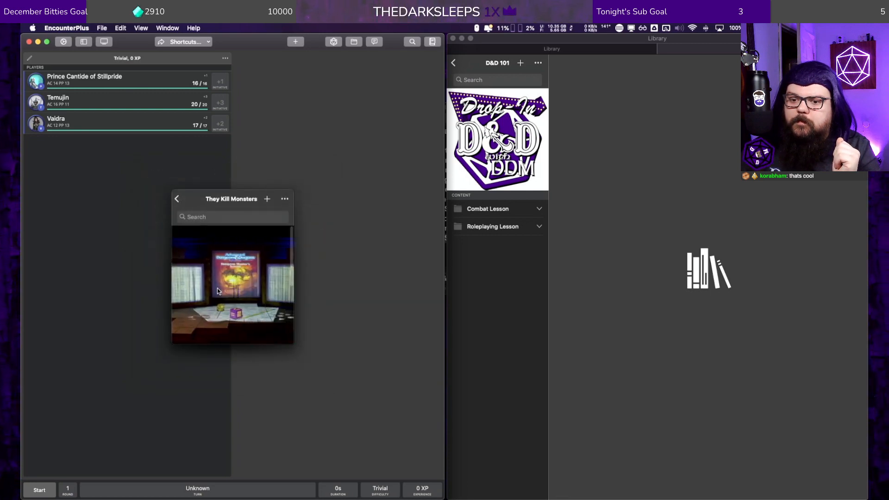
{"action": "scroll", "coordinate": [218, 288], "scroll_direction": "down", "scroll_amount": 5}
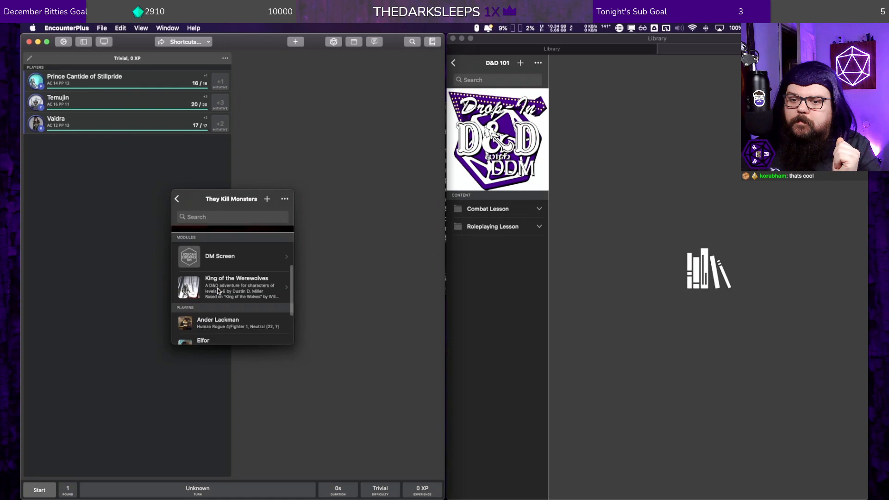
{"action": "left_click", "coordinate": [176, 199]}
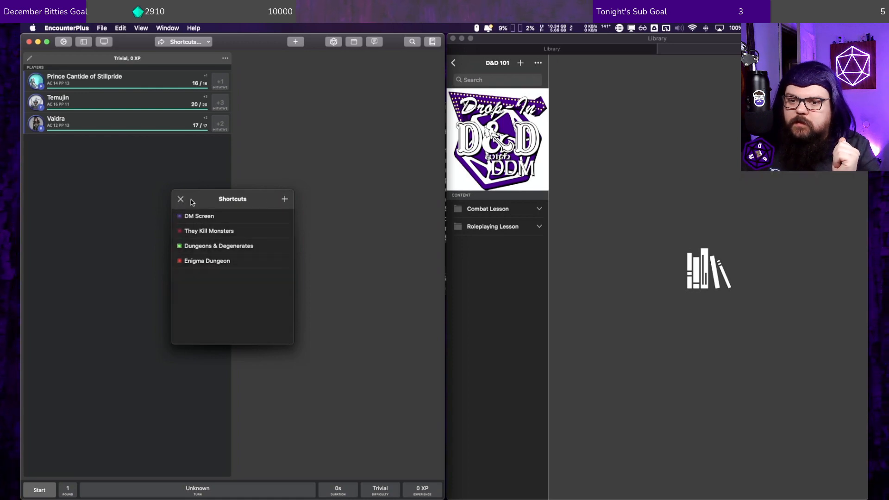
{"action": "left_click", "coordinate": [181, 199]}
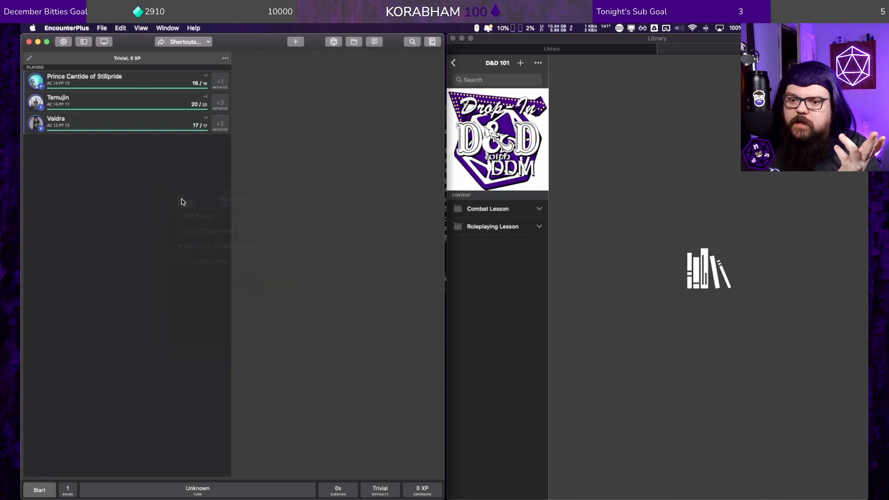
Step: View the new map form without saving a map, and look at the D&D w/ DDM campaign's contents
{"action": "left_click", "coordinate": [294, 43]}
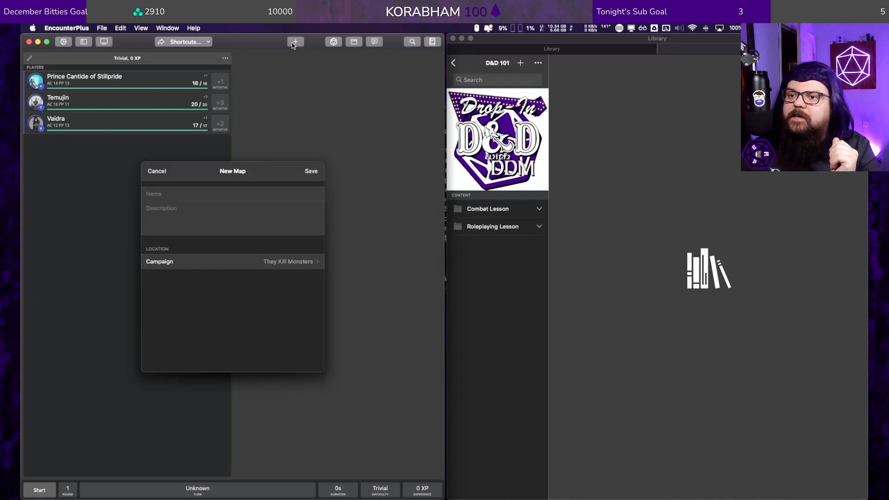
{"action": "left_click", "coordinate": [156, 171]}
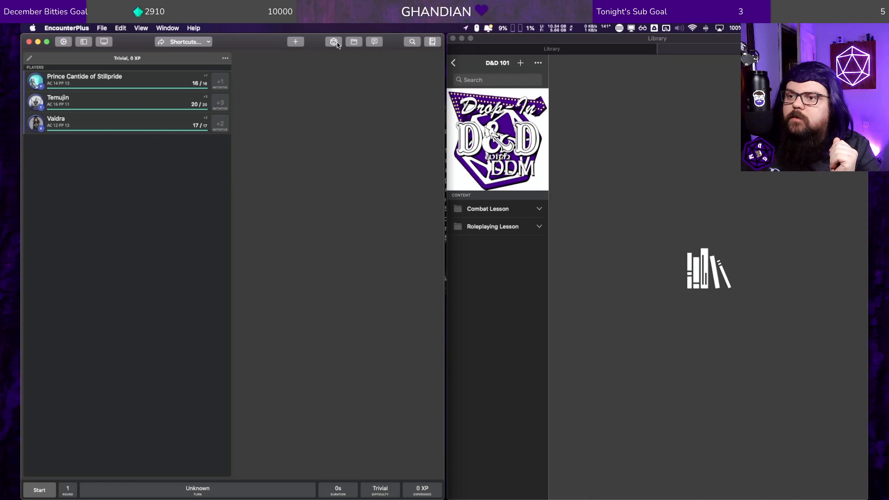
{"action": "left_click", "coordinate": [353, 42]}
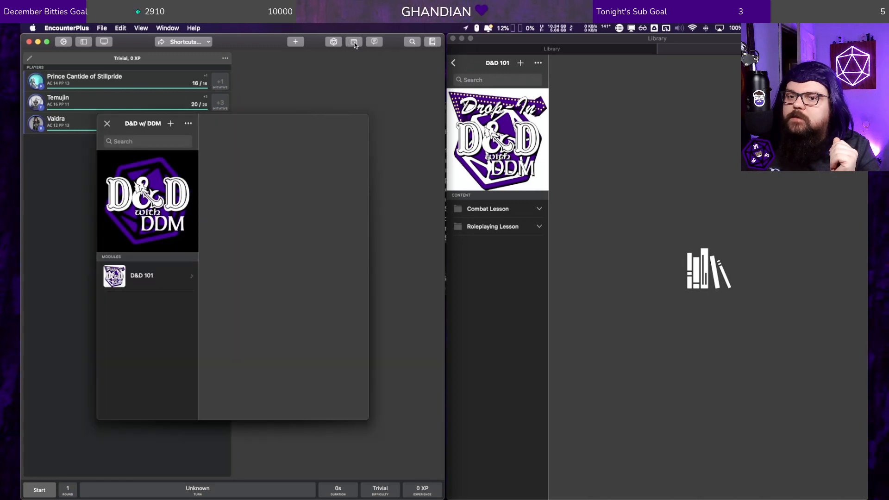
{"action": "left_click", "coordinate": [107, 123]}
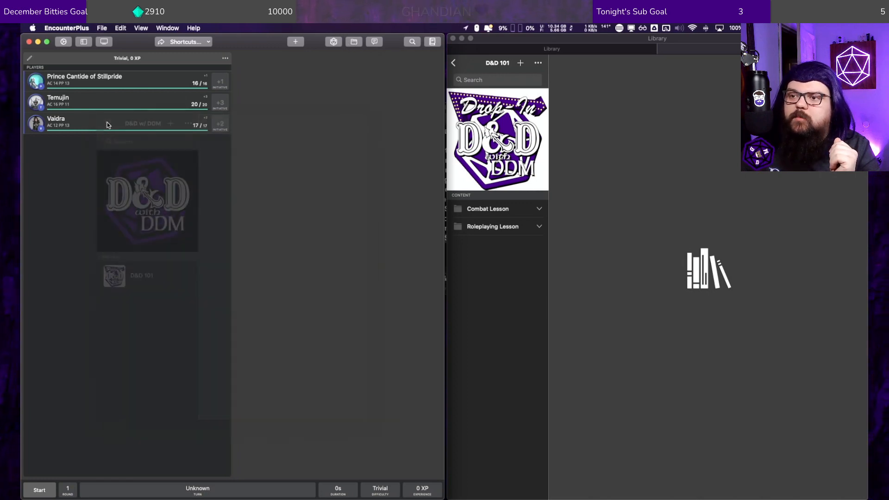
Step: Show the Messages log and open the External Screen in its own window, placed over the library
{"action": "left_click", "coordinate": [378, 46]}
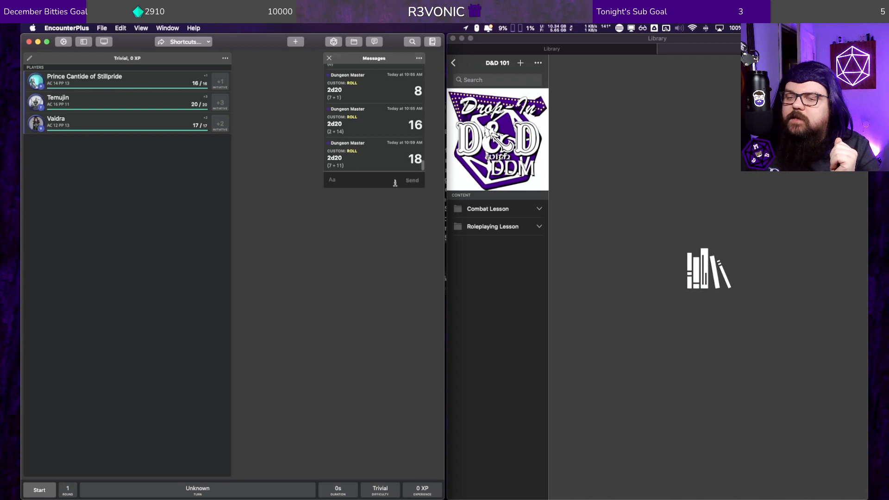
{"action": "left_click", "coordinate": [106, 41]}
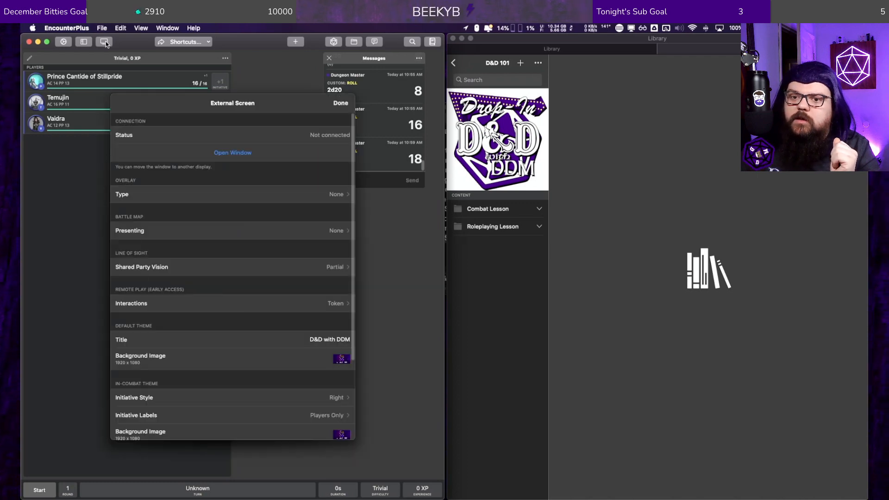
{"action": "left_click", "coordinate": [232, 153]}
{"action": "left_click_drag", "start_coordinate": [298, 119], "coordinate": [377, 129]}
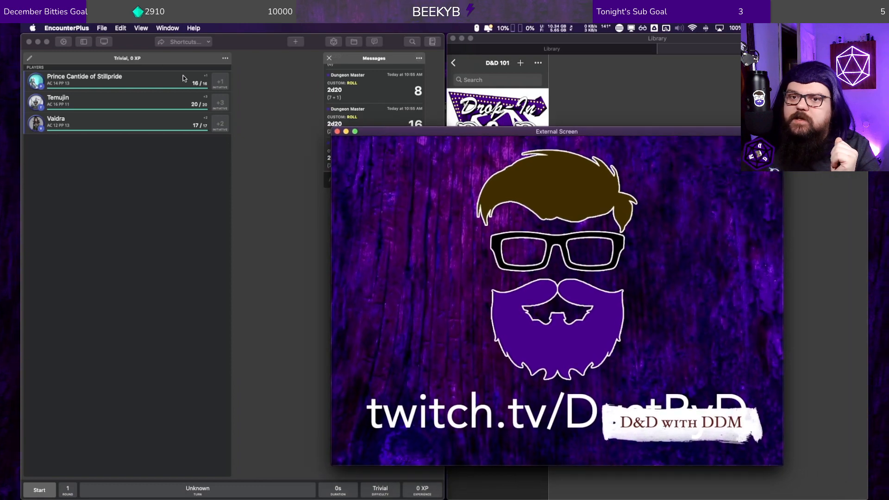
Step: Review the External Screen settings, including overlay, battle map and theme, and close them
{"action": "left_click", "coordinate": [102, 43]}
{"action": "left_click", "coordinate": [102, 42]}
{"action": "left_click", "coordinate": [254, 168]}
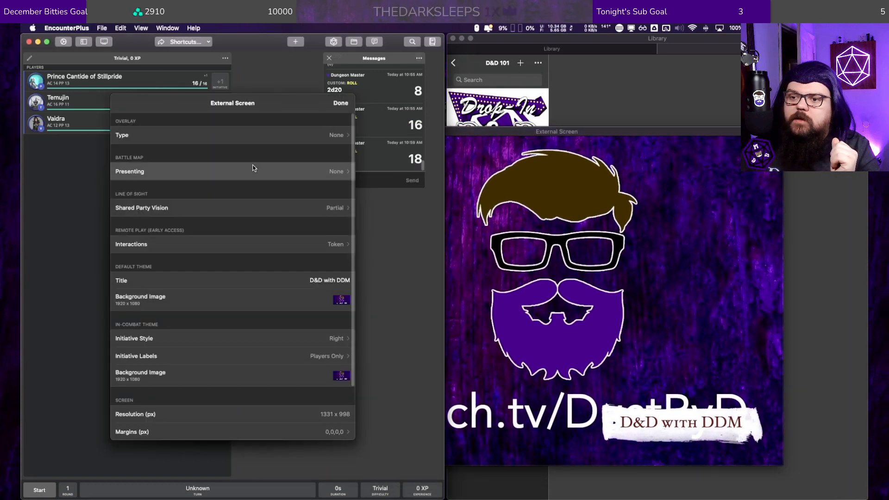
{"action": "left_click", "coordinate": [118, 104]}
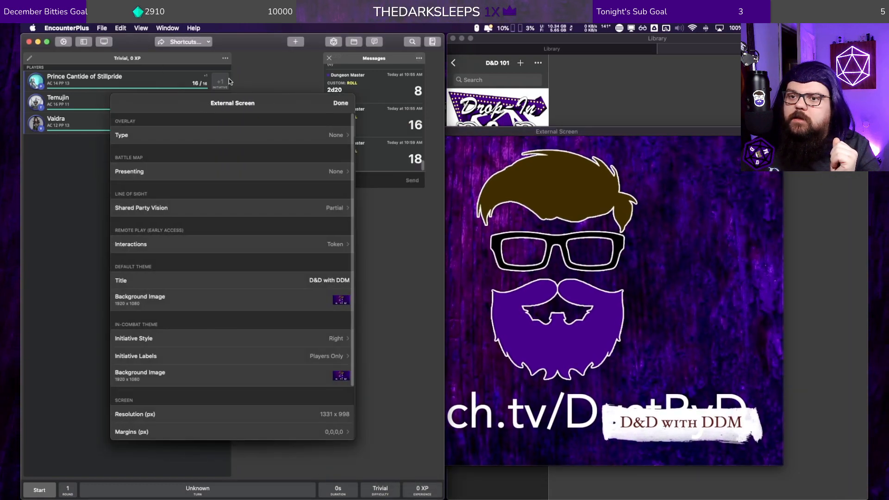
{"action": "left_click", "coordinate": [342, 102]}
Step: Load the Combat Encounter map from the D&D 101 module's Combat Lesson into the main window
{"action": "left_click", "coordinate": [587, 68]}
{"action": "left_click", "coordinate": [486, 209]}
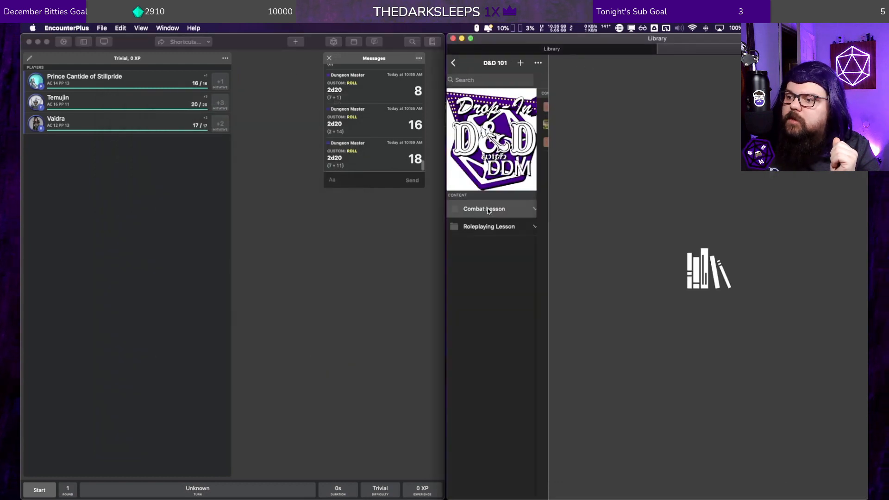
{"action": "left_click", "coordinate": [487, 126]}
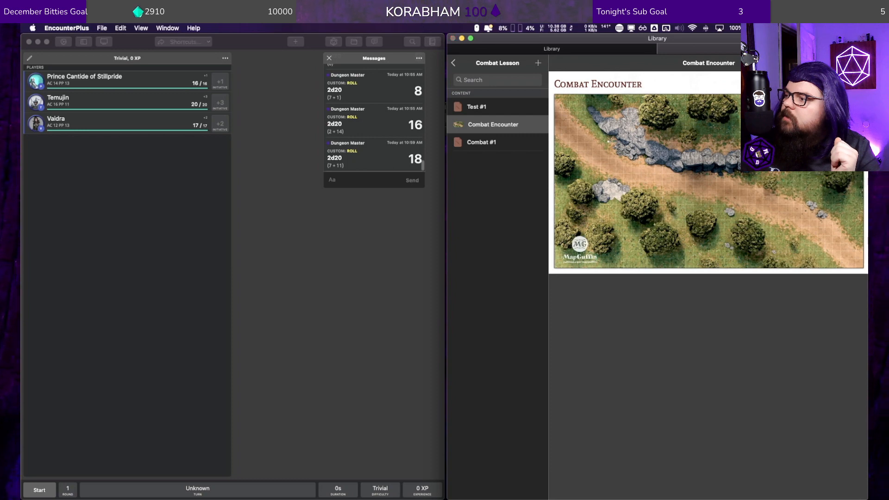
{"action": "left_click", "coordinate": [828, 82]}
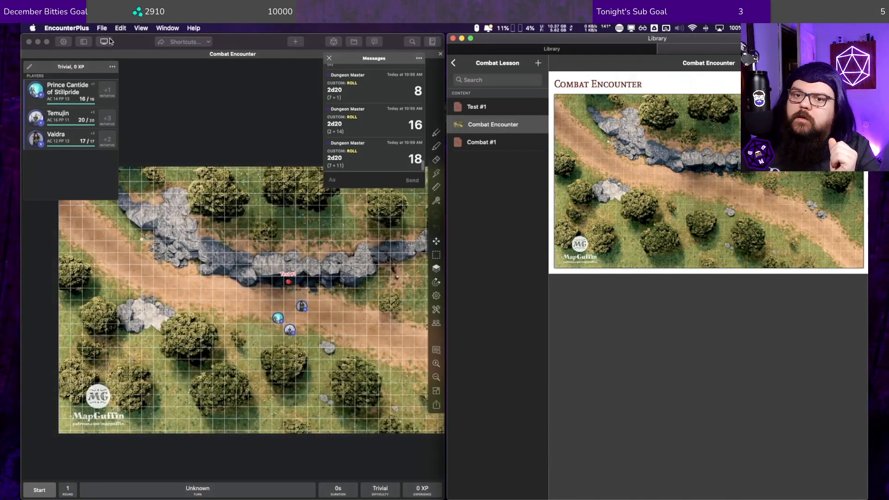
Step: Present the Combat Encounter battle map on the External Screen and bring that window into view beside the main map
{"action": "left_click", "coordinate": [106, 41]}
{"action": "left_click", "coordinate": [105, 41]}
{"action": "left_click", "coordinate": [148, 171]}
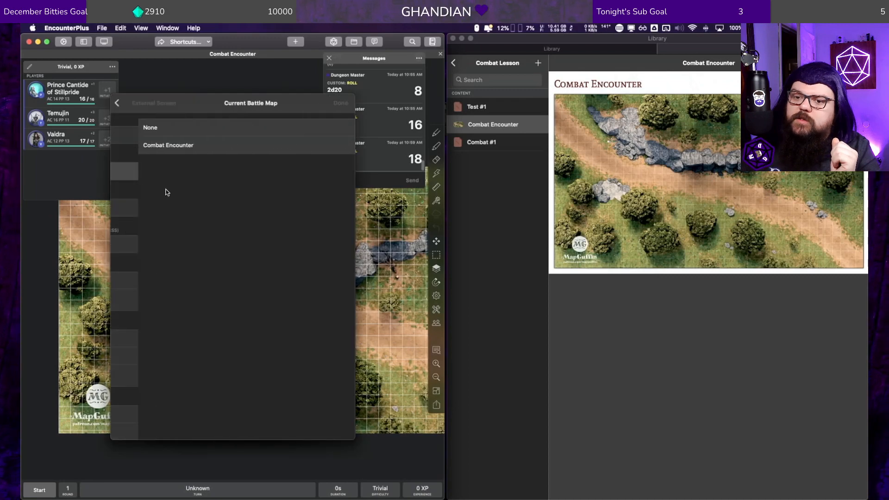
{"action": "left_click", "coordinate": [179, 145]}
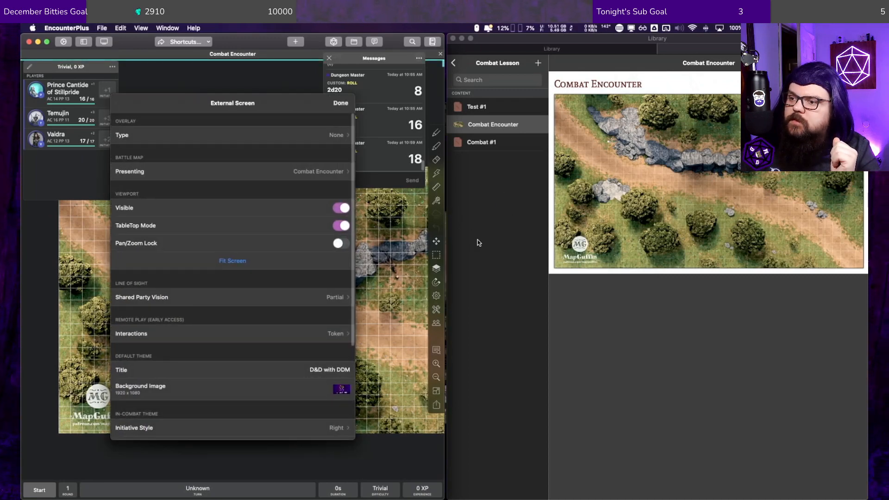
{"action": "key", "text": "ctrl+Up"}
{"action": "left_click", "coordinate": [492, 293]}
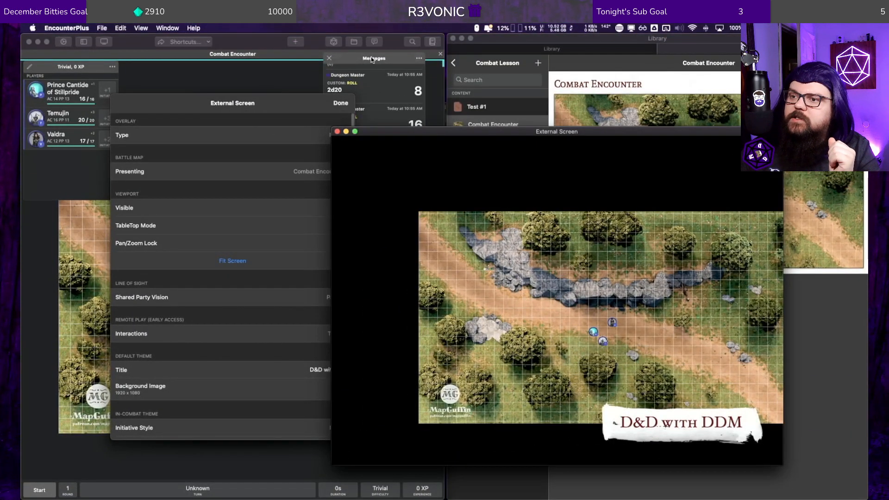
{"action": "left_click", "coordinate": [370, 70]}
Step: Send the message "Hello!" in the Messages log and shift the External Screen window clear of the log
{"action": "left_click", "coordinate": [388, 184]}
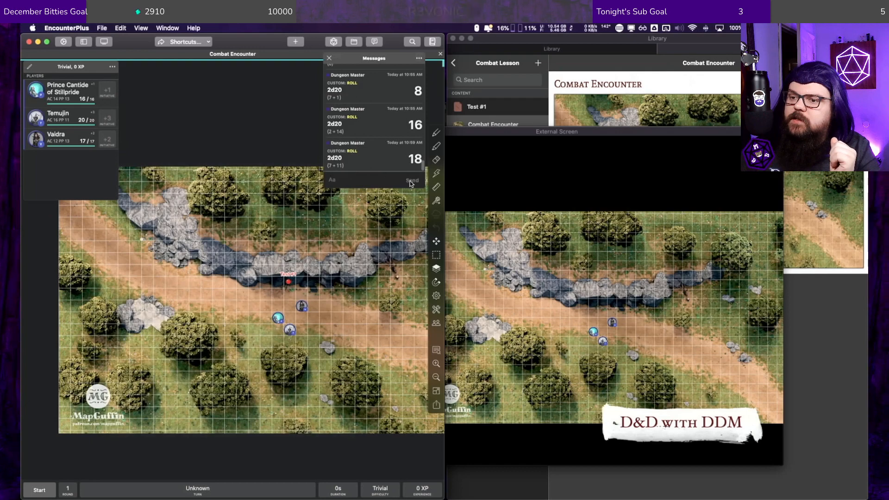
{"action": "type", "text": "He"}
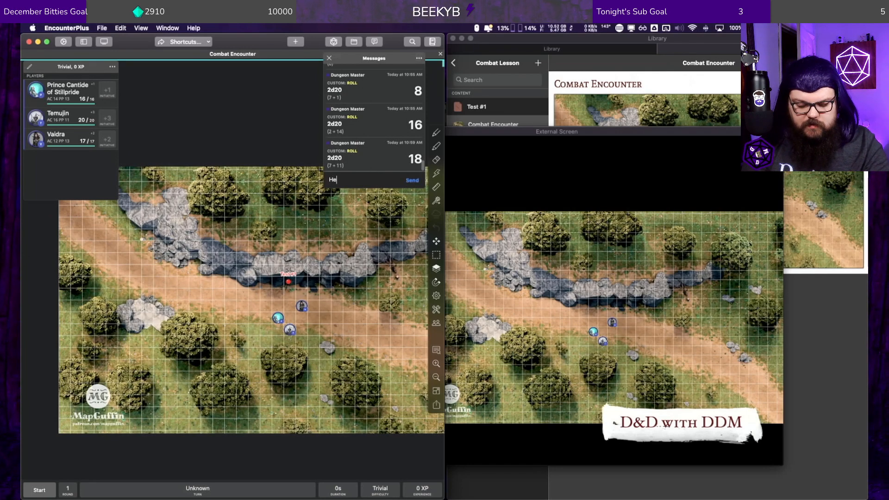
{"action": "type", "text": "llo!"}
{"action": "key", "text": "Return"}
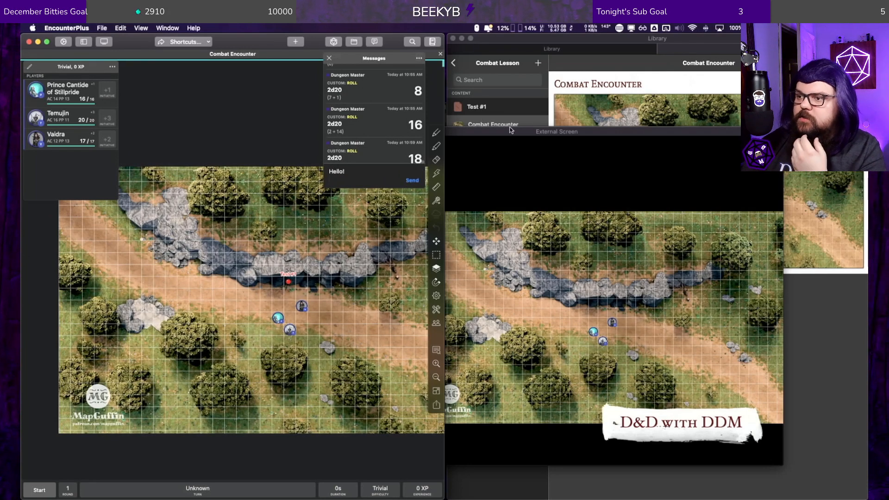
{"action": "left_click", "coordinate": [511, 128]}
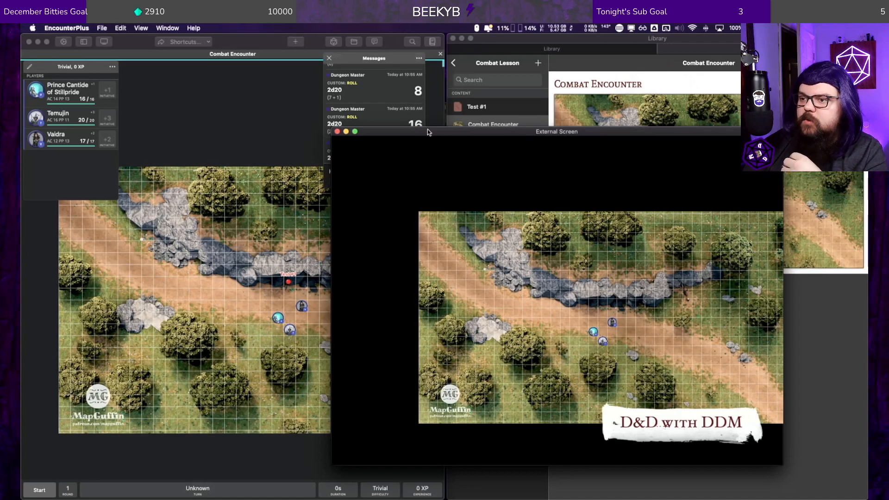
{"action": "left_click_drag", "start_coordinate": [427, 129], "coordinate": [487, 131]}
{"action": "left_click", "coordinate": [358, 178]}
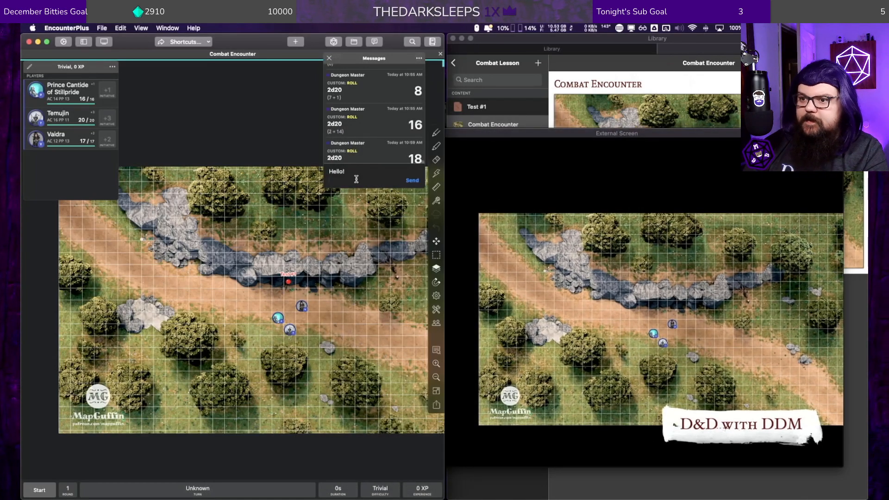
{"action": "left_click", "coordinate": [411, 181]}
{"action": "left_click", "coordinate": [511, 133]}
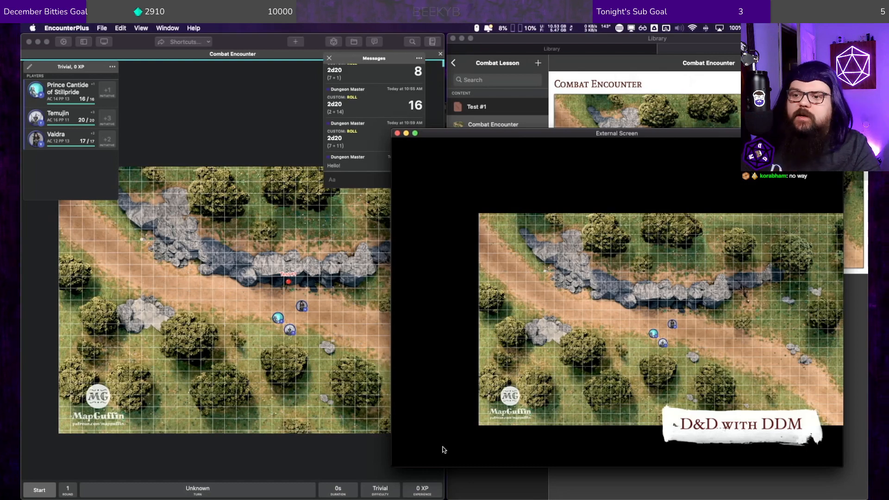
{"action": "left_click", "coordinate": [341, 180]}
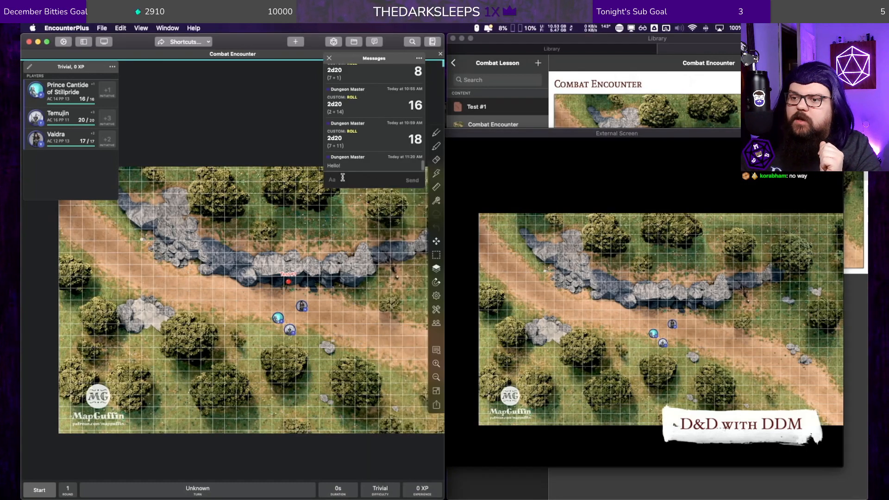
Step: With the External Screen beside the main map, move the Prince Cantide token across the road to just below the rocks
{"action": "left_click_drag", "start_coordinate": [529, 133], "coordinate": [600, 124]}
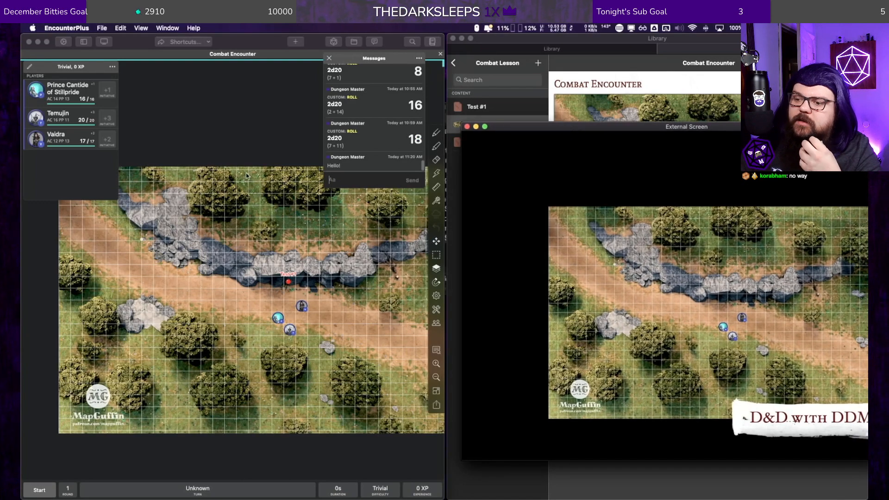
{"action": "left_click", "coordinate": [252, 195]}
{"action": "left_click_drag", "start_coordinate": [264, 206], "coordinate": [187, 193]}
{"action": "scroll", "coordinate": [187, 225], "scroll_direction": "down", "scroll_amount": 2}
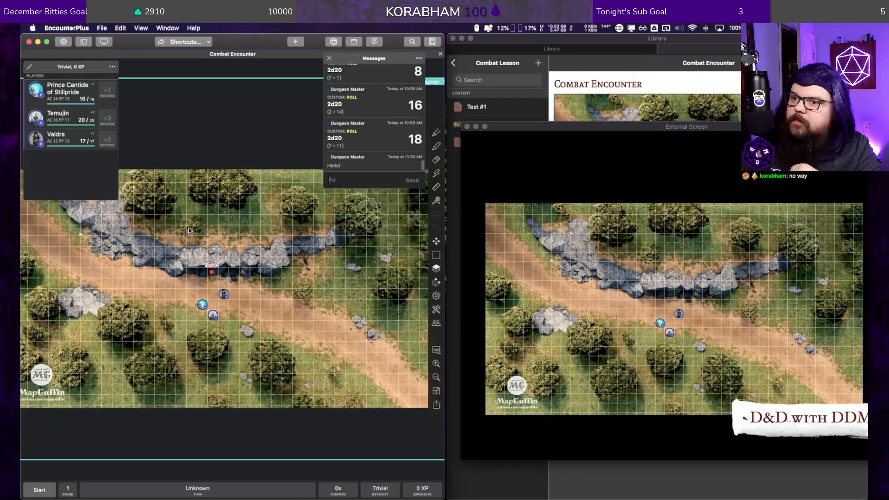
{"action": "scroll", "coordinate": [203, 298], "scroll_direction": "down", "scroll_amount": 6}
{"action": "scroll", "coordinate": [202, 298], "scroll_direction": "up", "scroll_amount": 5}
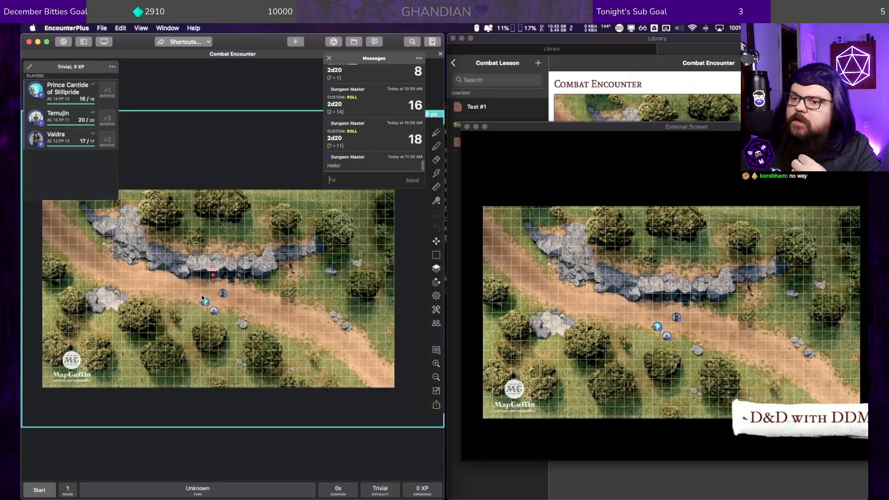
{"action": "left_click_drag", "start_coordinate": [203, 299], "coordinate": [231, 284]}
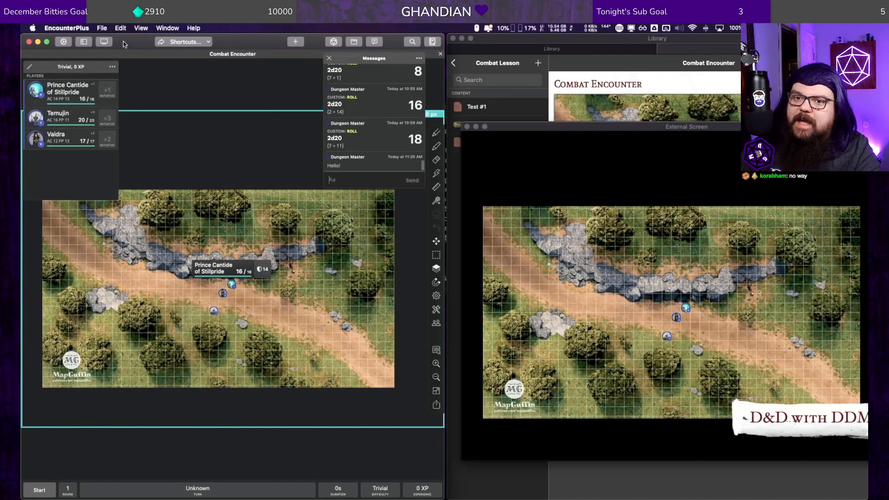
Step: Open the External Screen settings and review the vision, theme, initiative and screen resolution options
{"action": "left_click", "coordinate": [107, 42]}
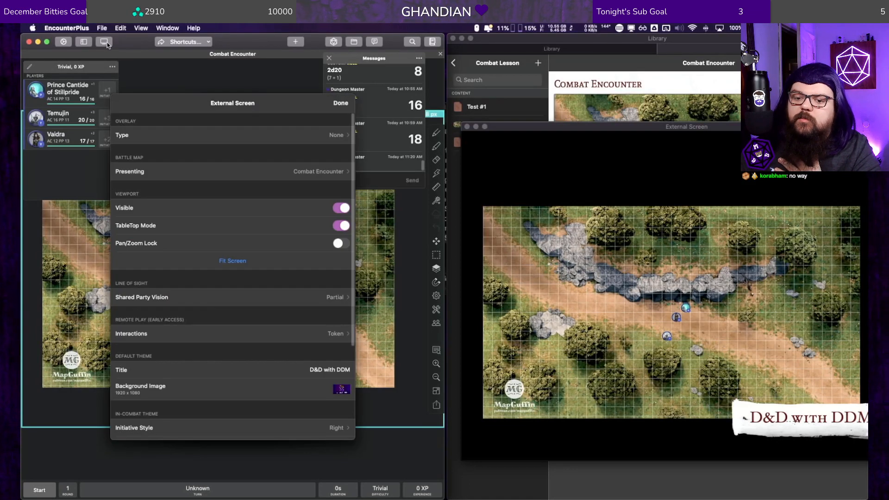
{"action": "scroll", "coordinate": [233, 393], "scroll_direction": "down", "scroll_amount": 5}
{"action": "scroll", "coordinate": [232, 383], "scroll_direction": "down", "scroll_amount": 1}
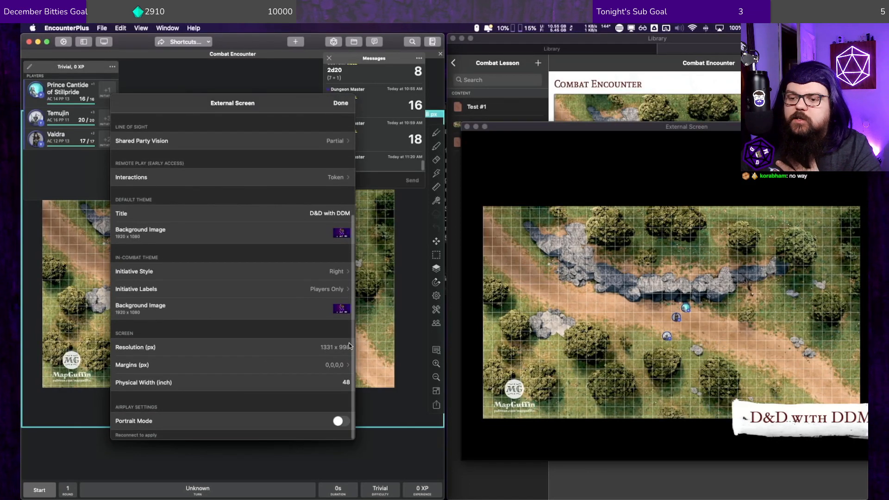
{"action": "scroll", "coordinate": [328, 394], "scroll_direction": "up", "scroll_amount": 3}
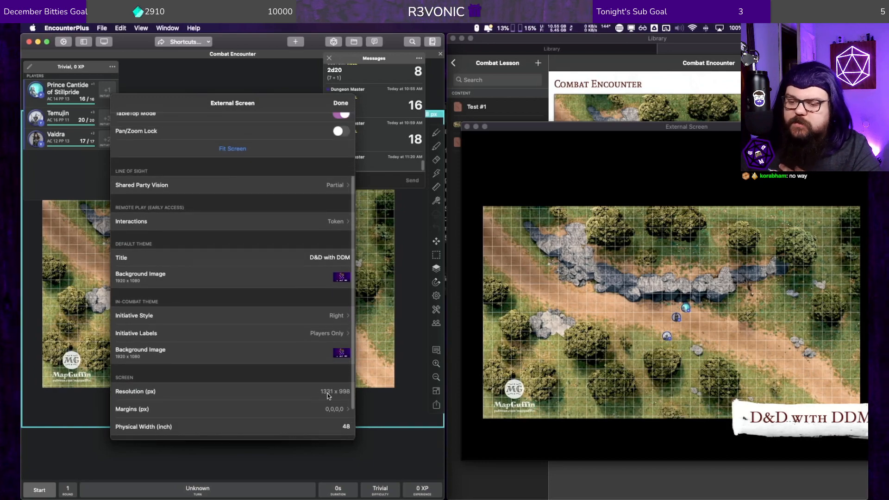
Step: Shrink the External Screen window and place it beside its settings so the Resolution value can be checked
{"action": "left_click_drag", "start_coordinate": [541, 125], "coordinate": [336, 105]}
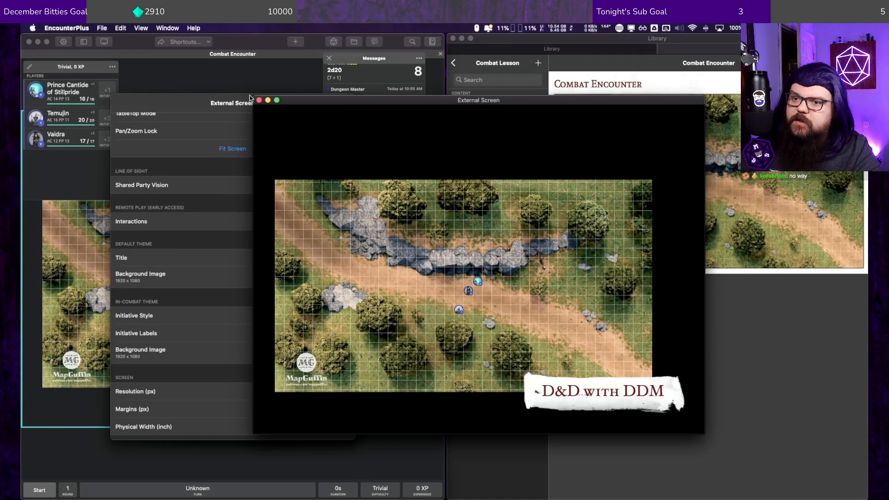
{"action": "left_click_drag", "start_coordinate": [253, 97], "coordinate": [286, 177]}
{"action": "left_click_drag", "start_coordinate": [351, 182], "coordinate": [450, 151]}
{"action": "left_click_drag", "start_coordinate": [385, 255], "coordinate": [438, 251]}
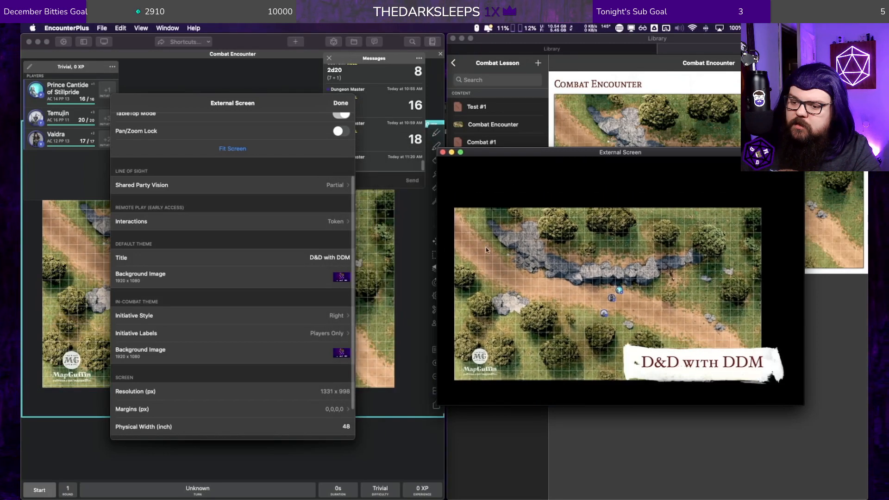
{"action": "left_click_drag", "start_coordinate": [539, 152], "coordinate": [513, 163]}
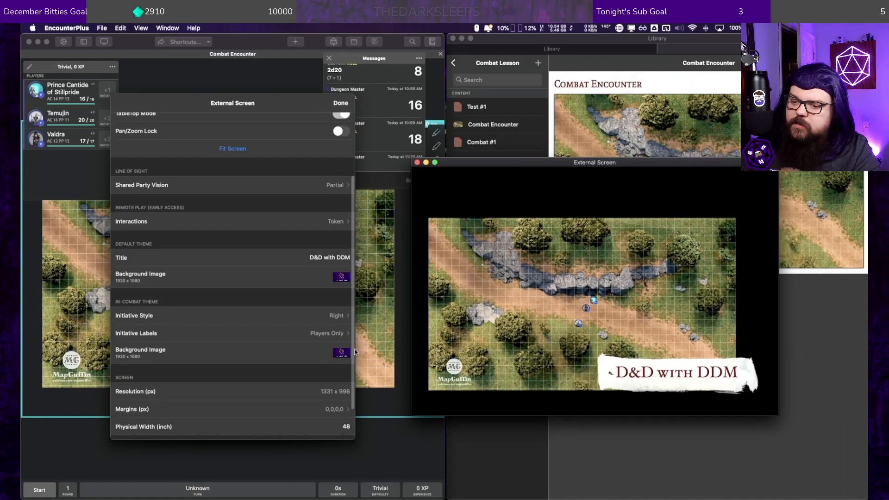
{"action": "left_click", "coordinate": [318, 391]}
Step: Move the External Screen window off this display and close its settings
{"action": "left_click_drag", "start_coordinate": [450, 163], "coordinate": [867, 226]}
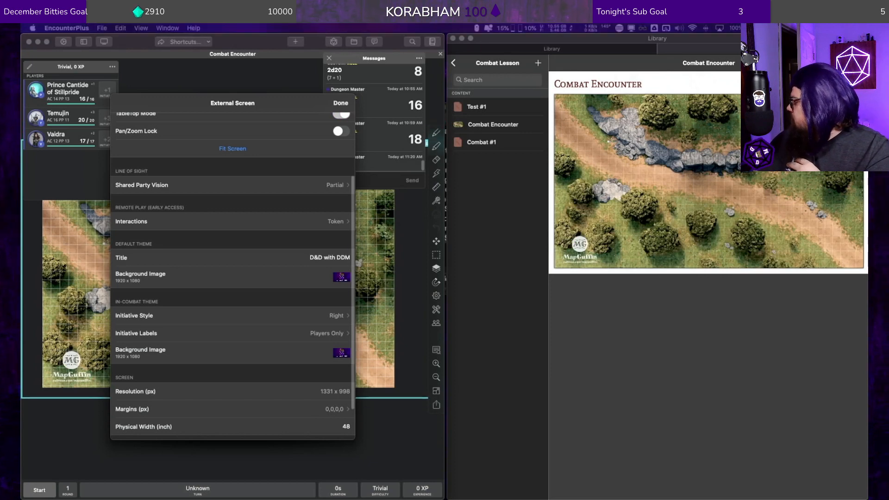
{"action": "left_click", "coordinate": [341, 104]}
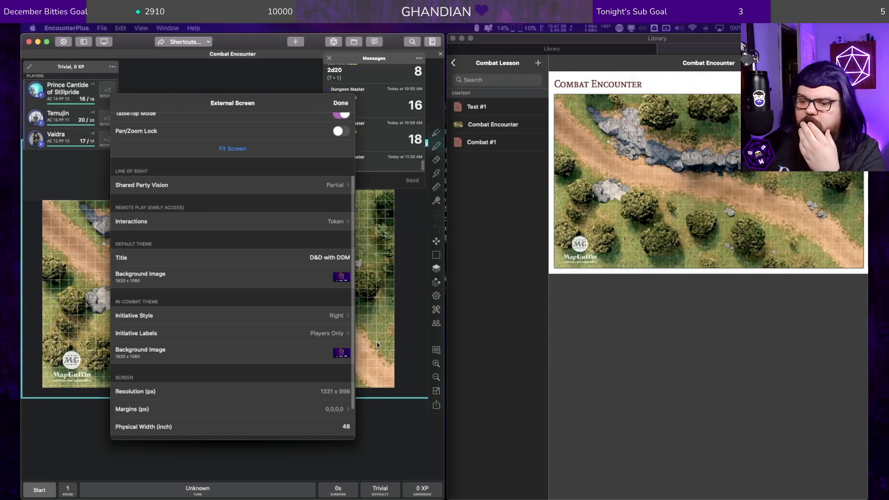
{"action": "left_click", "coordinate": [340, 104]}
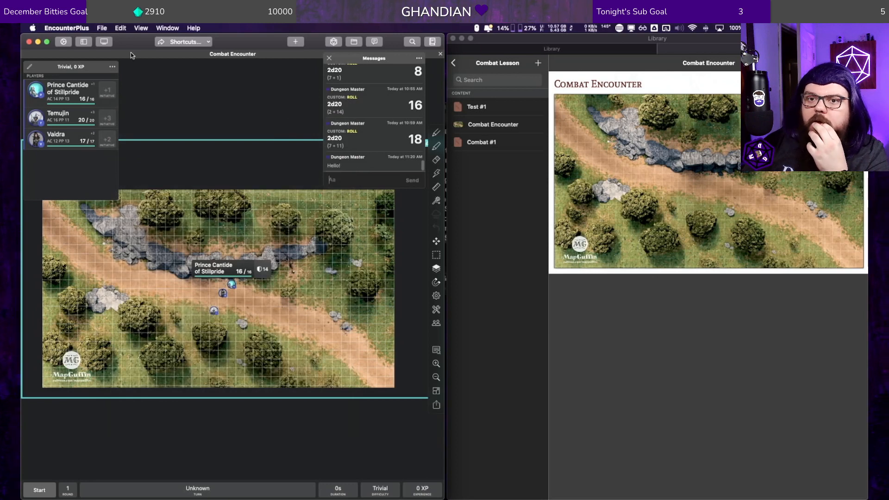
Step: Reopen the External Screen settings, review the overlay, viewport and line of sight options, and close them
{"action": "left_click", "coordinate": [105, 43]}
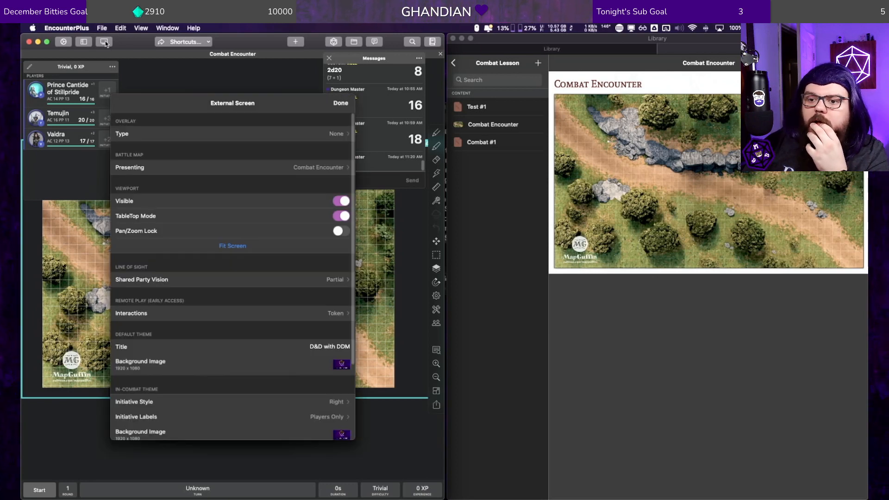
{"action": "scroll", "coordinate": [308, 324], "scroll_direction": "down", "scroll_amount": 5}
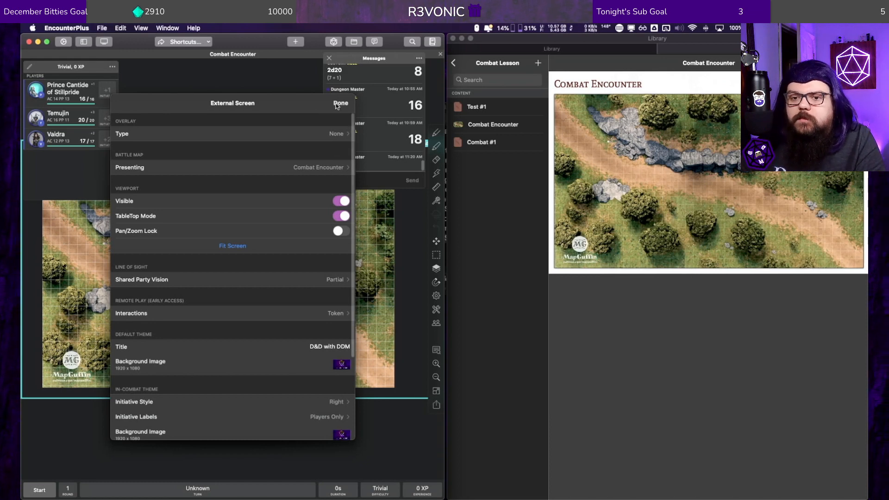
{"action": "left_click", "coordinate": [337, 104]}
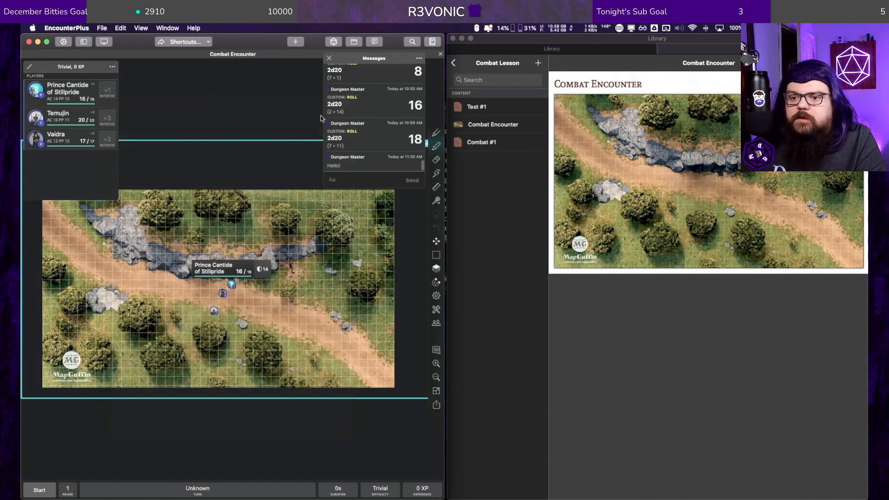
{"action": "mouse_move", "coordinate": [223, 172]}
{"action": "left_mouse_down"}
{"action": "mouse_move", "coordinate": [224, 179]}
{"action": "mouse_move", "coordinate": [234, 158]}
{"action": "left_mouse_up"}
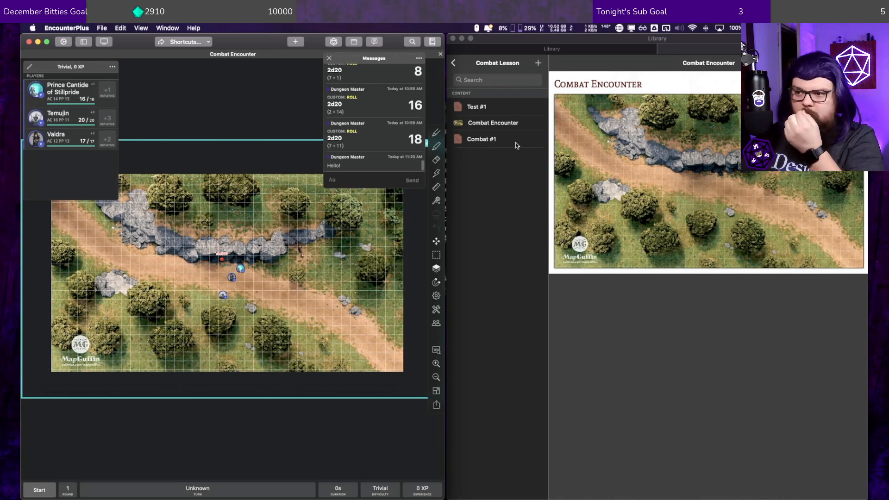
Step: Go back from the Combat Lesson to the D&D 101 module, view its addable content types, and return to the Modules list
{"action": "left_click", "coordinate": [454, 63]}
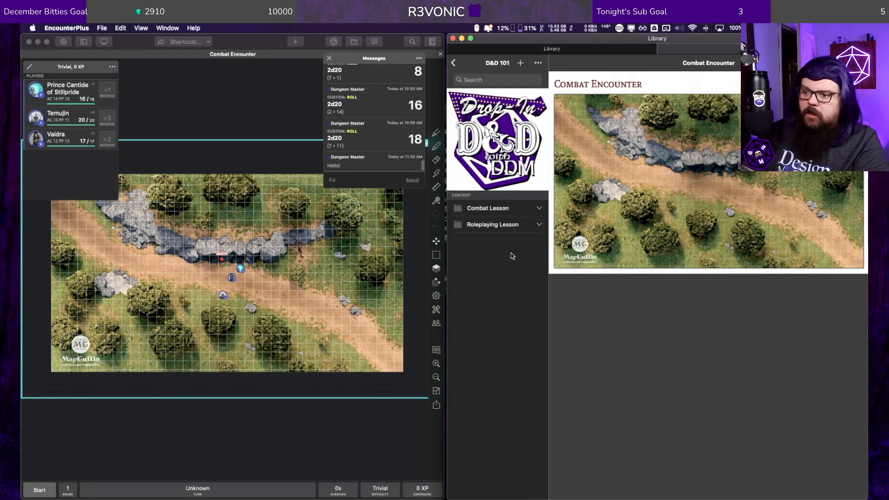
{"action": "left_click", "coordinate": [520, 62]}
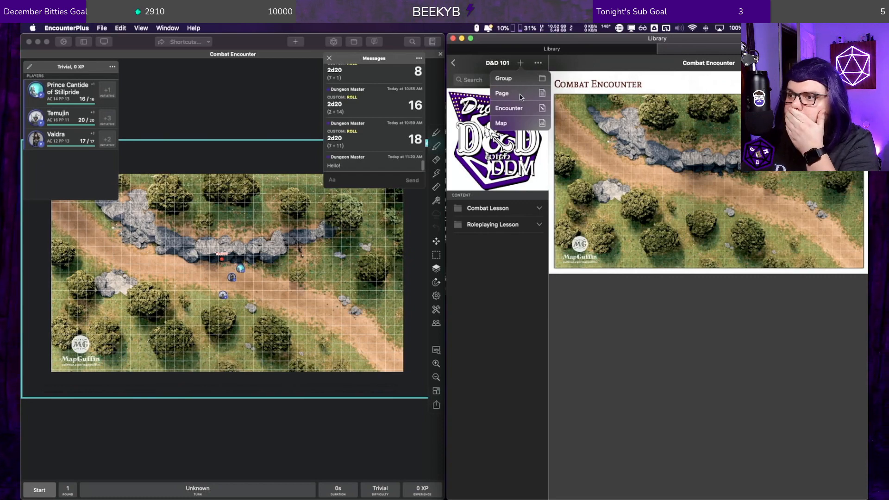
{"action": "left_click", "coordinate": [454, 62]}
{"action": "left_click", "coordinate": [455, 63]}
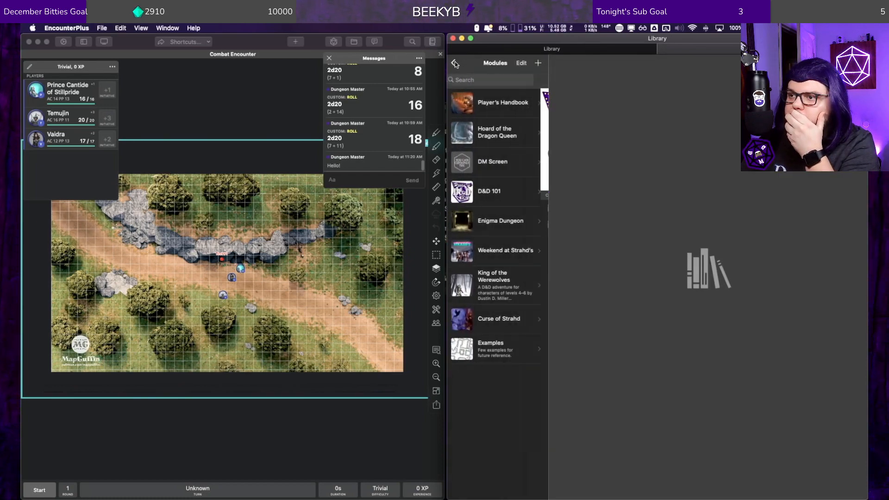
Step: Stretch the players panel to full height, shorten it again with a wider shape, and place it over the map's upper-left area
{"action": "left_click", "coordinate": [247, 106]}
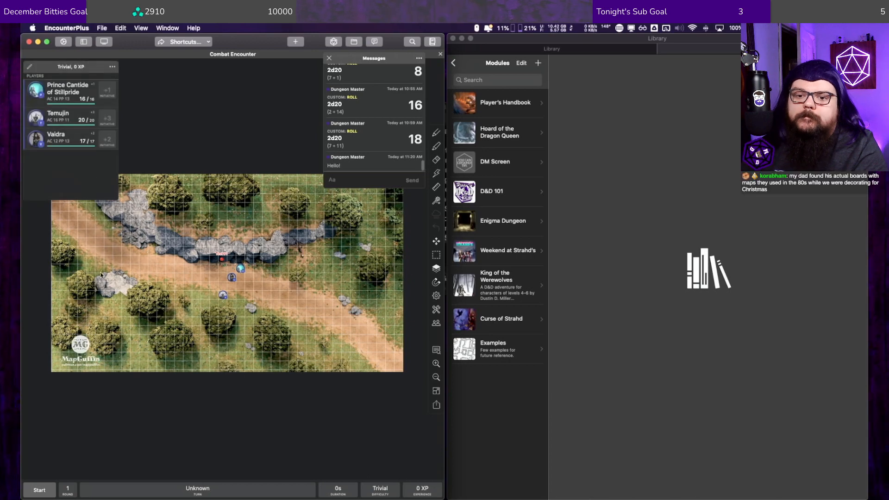
{"action": "left_click_drag", "start_coordinate": [117, 201], "coordinate": [124, 482]}
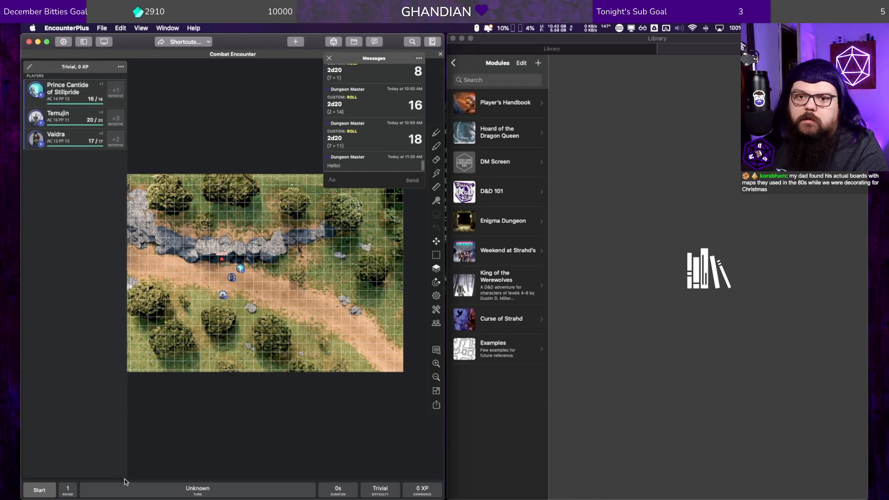
{"action": "left_click_drag", "start_coordinate": [78, 72], "coordinate": [112, 74]}
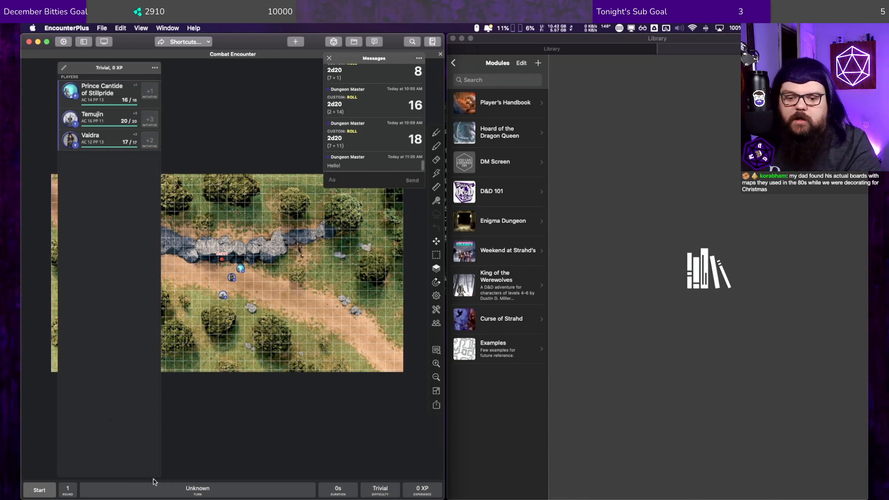
{"action": "left_click_drag", "start_coordinate": [159, 476], "coordinate": [178, 203]}
{"action": "left_click_drag", "start_coordinate": [98, 72], "coordinate": [68, 79]}
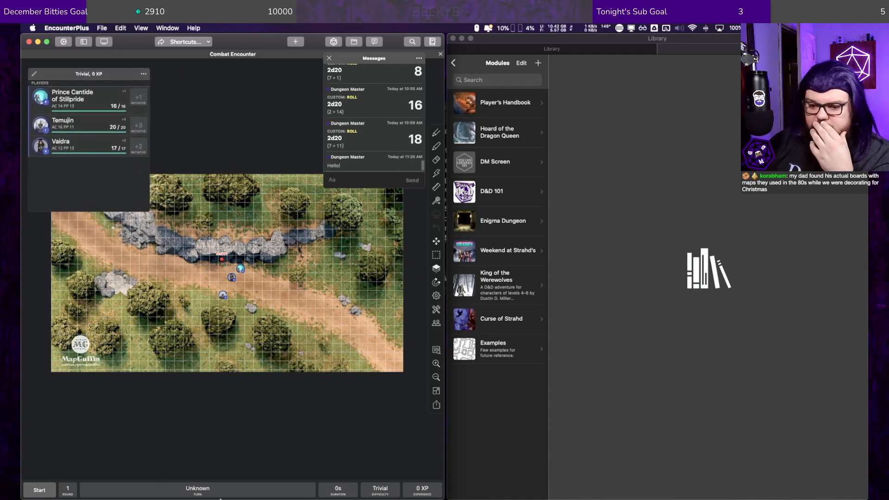
Step: Switch to Photos, enlarge its window to show the gaming table photo, and return to the Places collection
{"action": "mouse_move", "coordinate": [323, 488]}
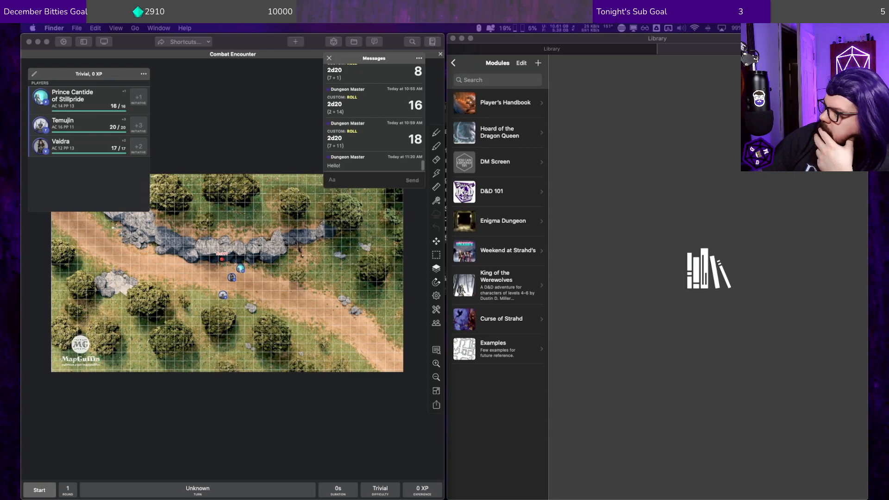
{"action": "left_click_drag", "start_coordinate": [867, 203], "coordinate": [272, 46]}
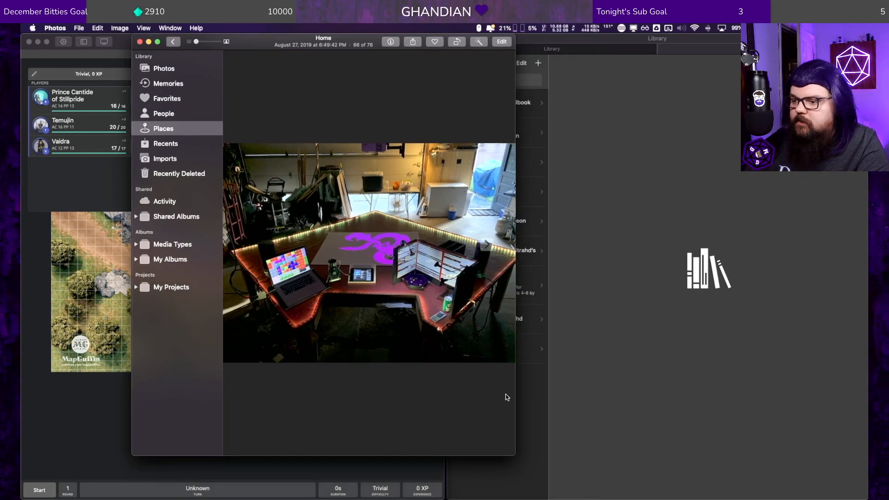
{"action": "left_click_drag", "start_coordinate": [515, 393], "coordinate": [716, 386]}
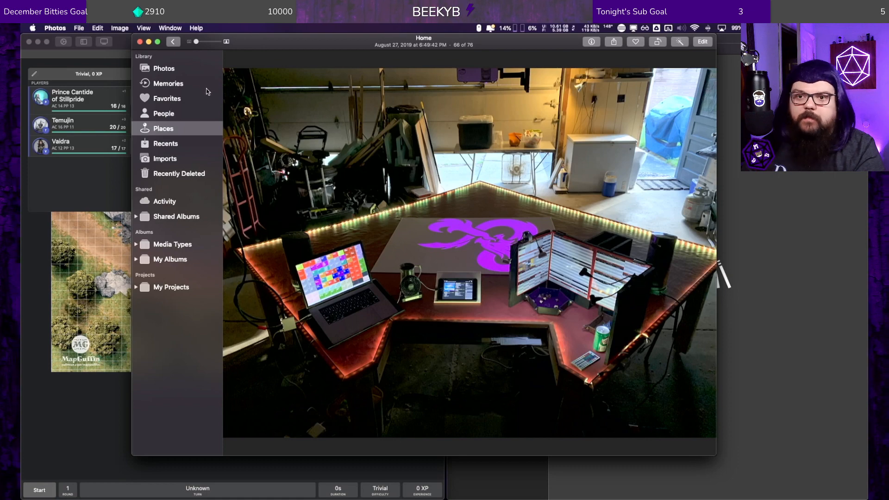
{"action": "left_click", "coordinate": [172, 42]}
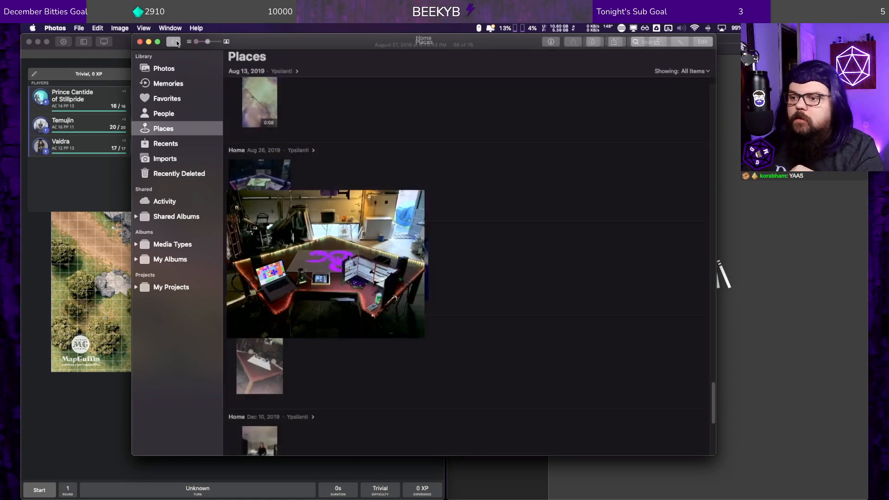
Step: Browse the later Places photos, view the April 3, 2020 garage photo at full size, and return to the collection
{"action": "scroll", "coordinate": [342, 243], "scroll_direction": "down", "scroll_amount": 5}
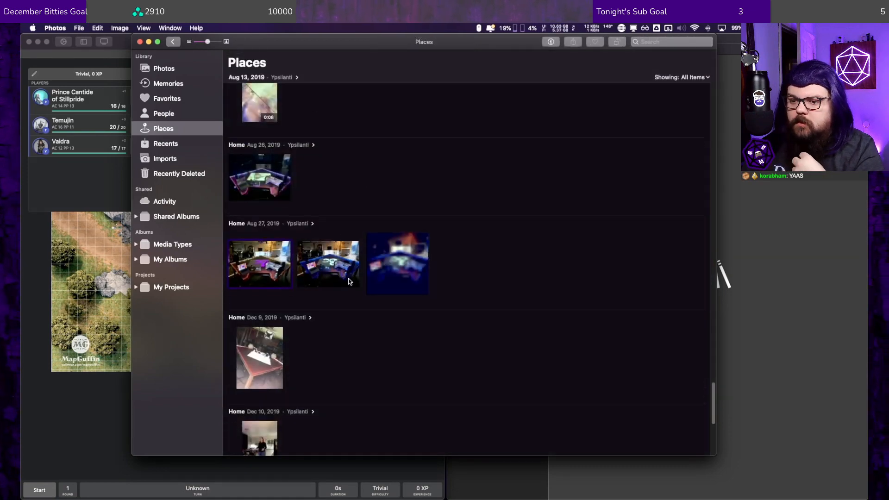
{"action": "scroll", "coordinate": [344, 308], "scroll_direction": "down", "scroll_amount": 5}
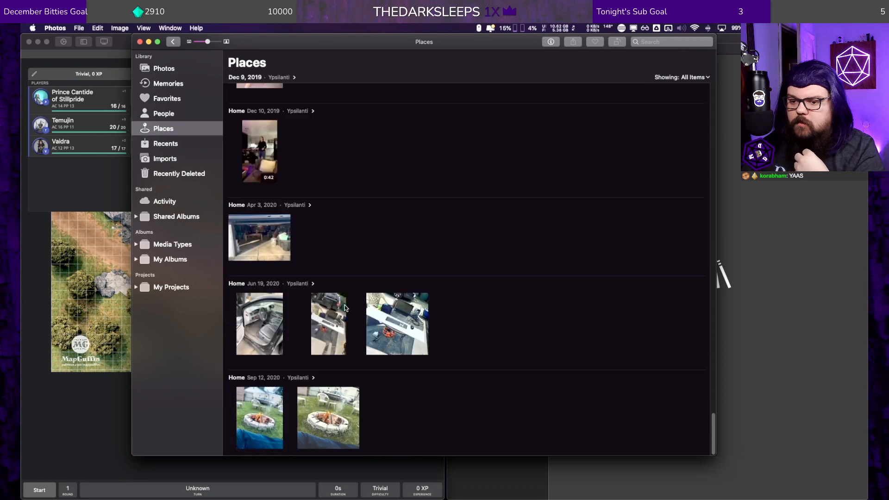
{"action": "double_click", "coordinate": [249, 226]}
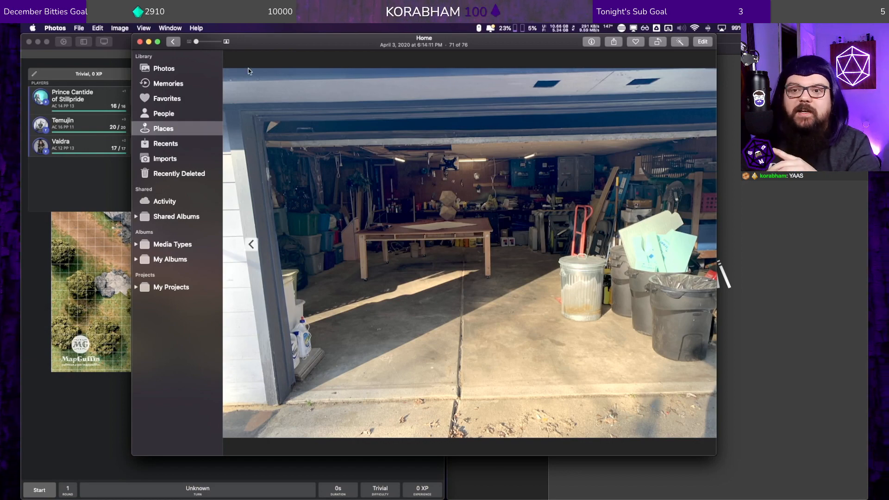
{"action": "left_click", "coordinate": [173, 41]}
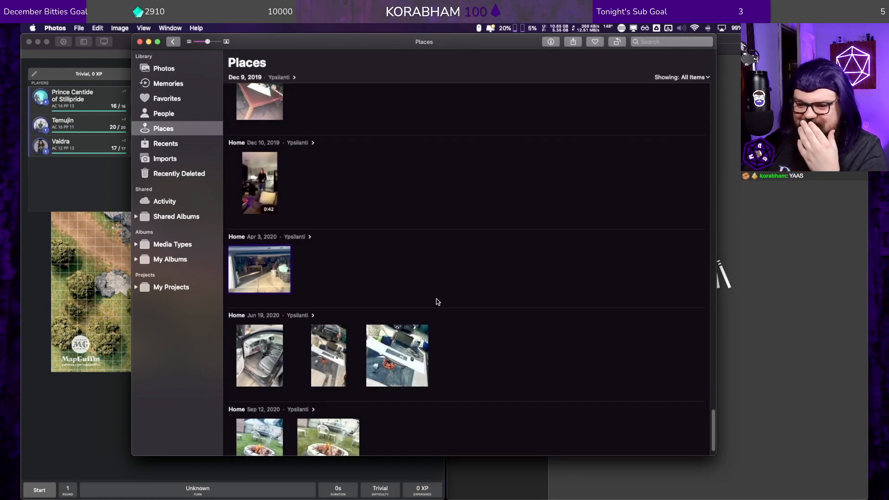
Step: Play the July 29, 2019 projected map video, view the third July 9, 2019 game session photo, and return to Places
{"action": "scroll", "coordinate": [422, 296], "scroll_direction": "up", "scroll_amount": 10}
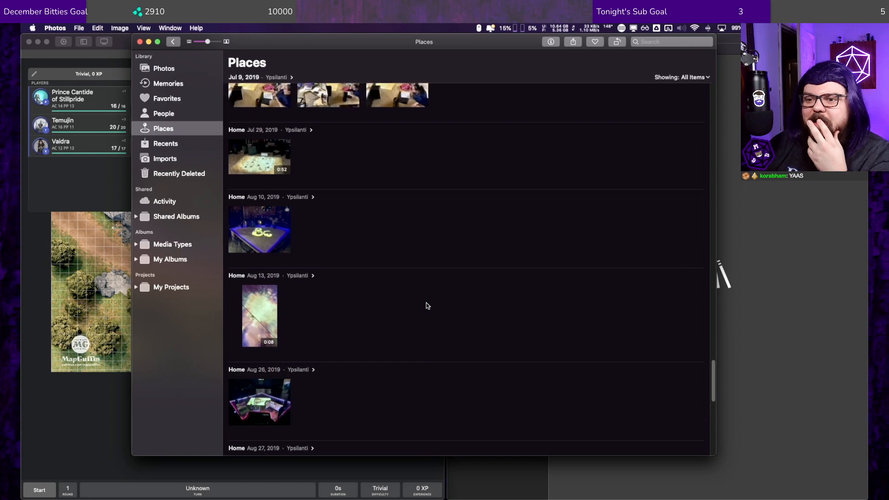
{"action": "left_click", "coordinate": [269, 154]}
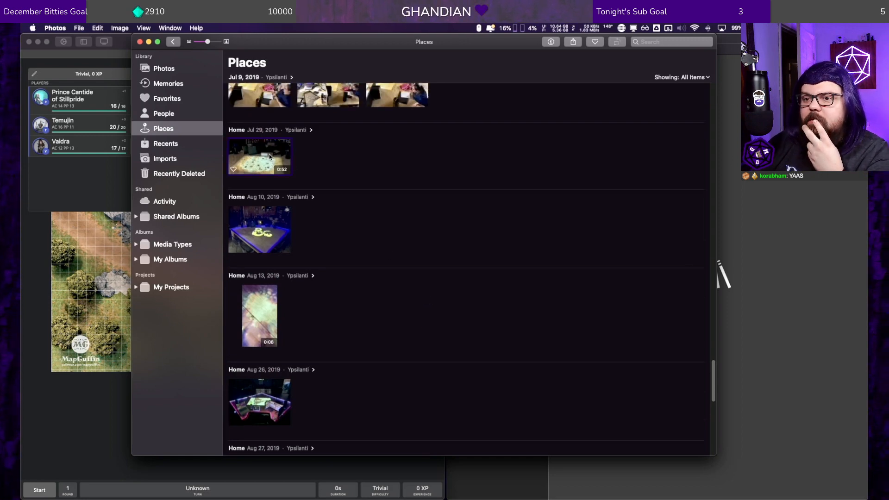
{"action": "double_click", "coordinate": [270, 156]}
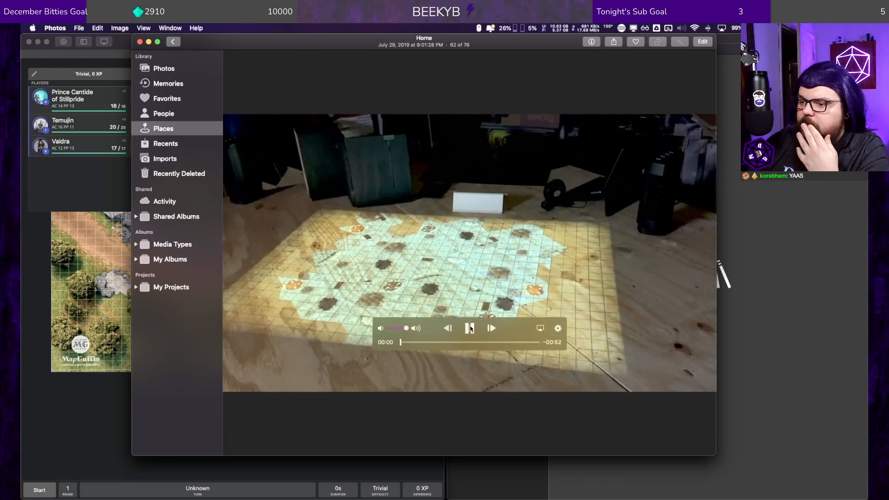
{"action": "left_click", "coordinate": [471, 325]}
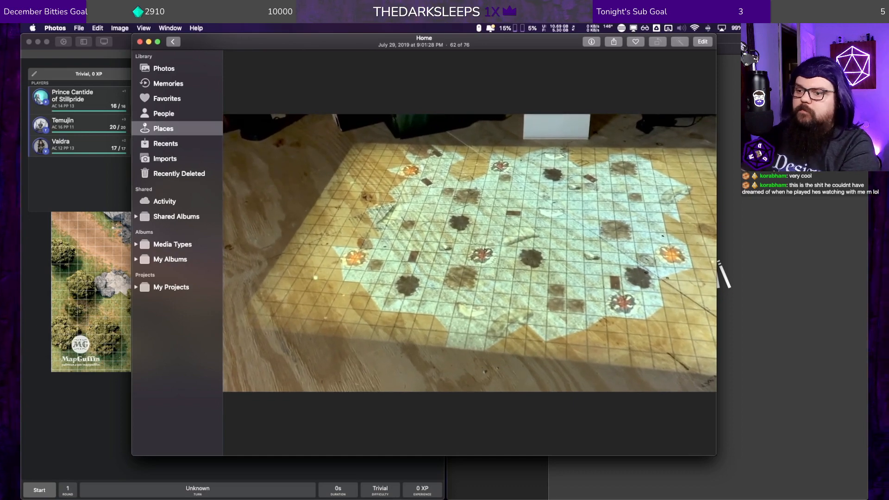
{"action": "mouse_move", "coordinate": [515, 221]}
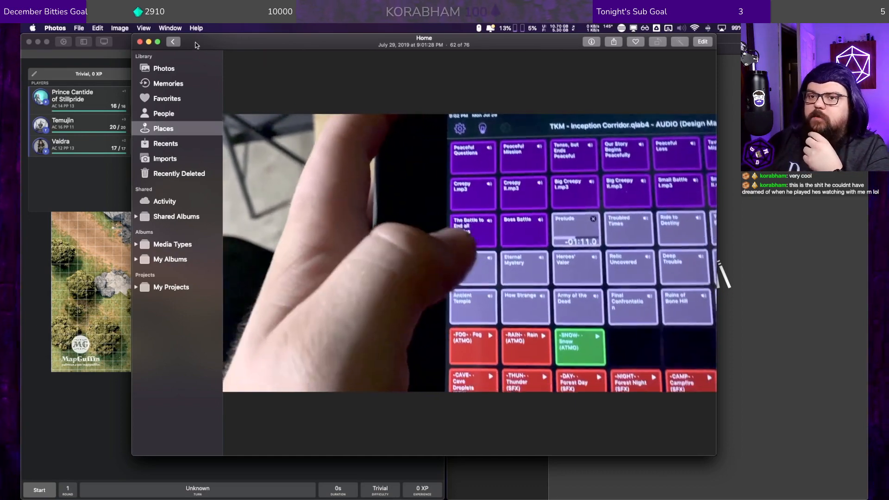
{"action": "left_click", "coordinate": [173, 41]}
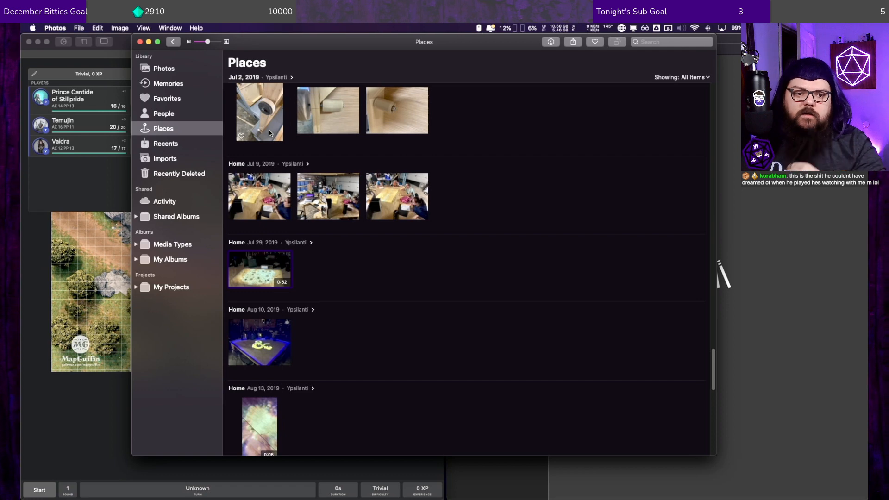
{"action": "double_click", "coordinate": [409, 185]}
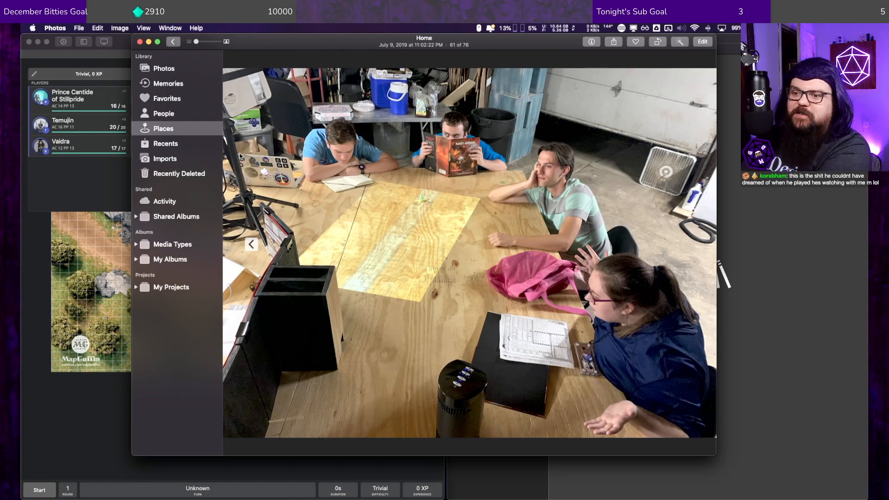
{"action": "left_click", "coordinate": [175, 47]}
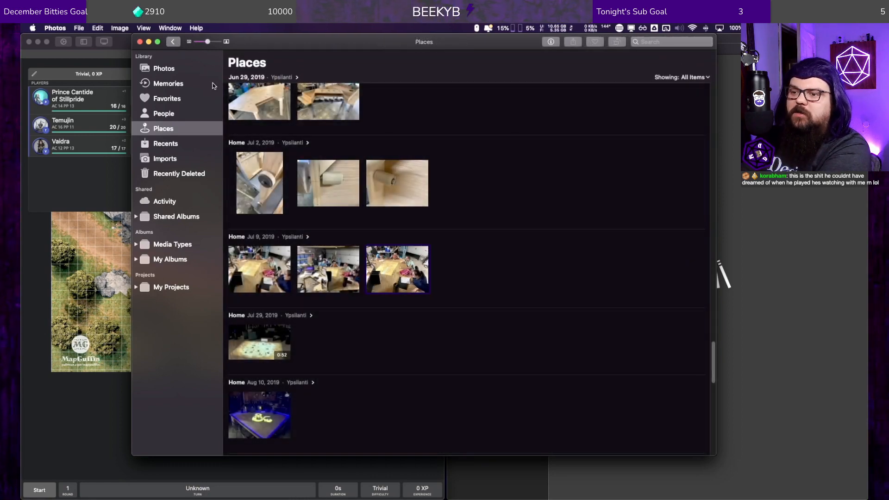
Step: View the table-building photos one by one from June 29, 2019 back to April 15, 2018, and return to Places
{"action": "scroll", "coordinate": [361, 195], "scroll_direction": "up", "scroll_amount": 6}
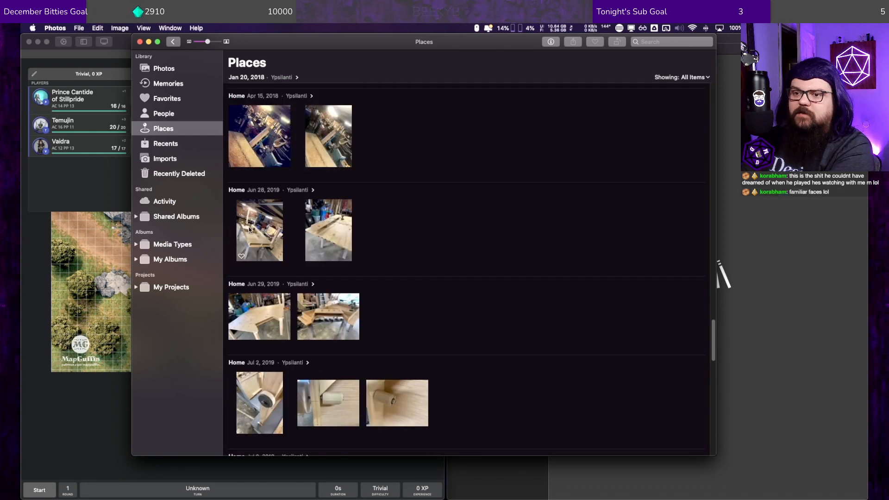
{"action": "double_click", "coordinate": [321, 314]}
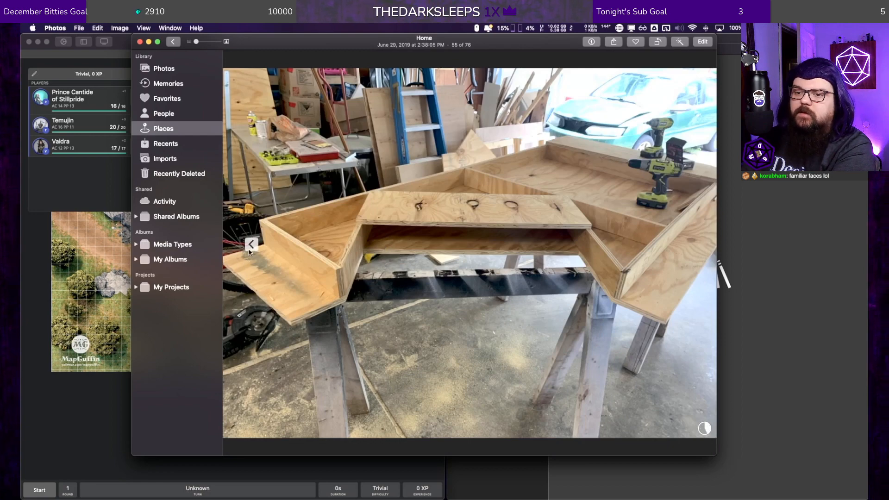
{"action": "left_click", "coordinate": [250, 244]}
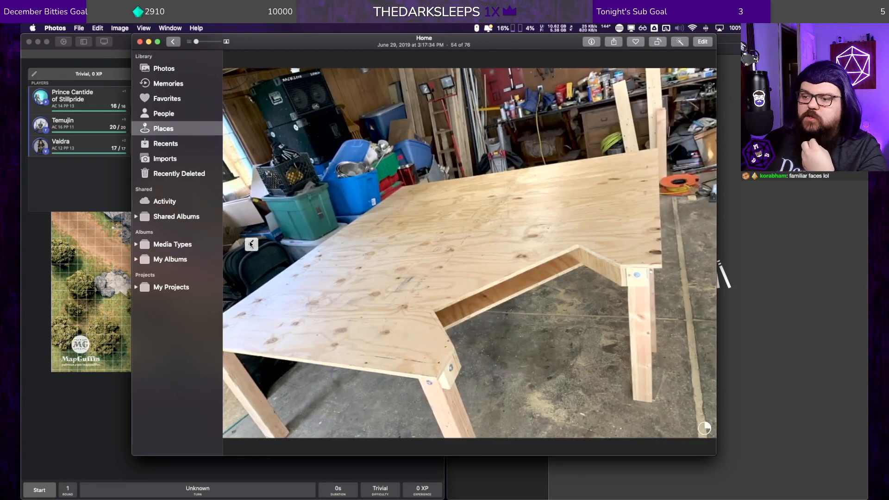
{"action": "left_click", "coordinate": [250, 244]}
{"action": "left_click", "coordinate": [251, 244]}
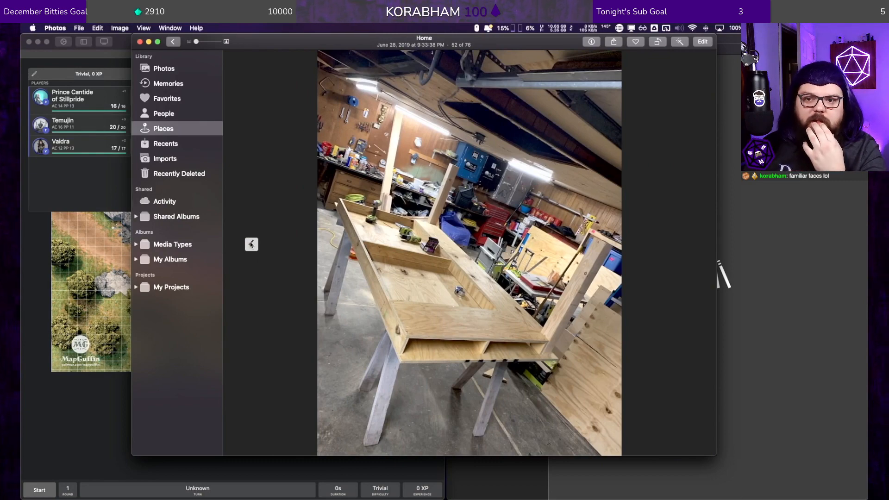
{"action": "left_click", "coordinate": [250, 244]}
{"action": "left_click", "coordinate": [251, 244]}
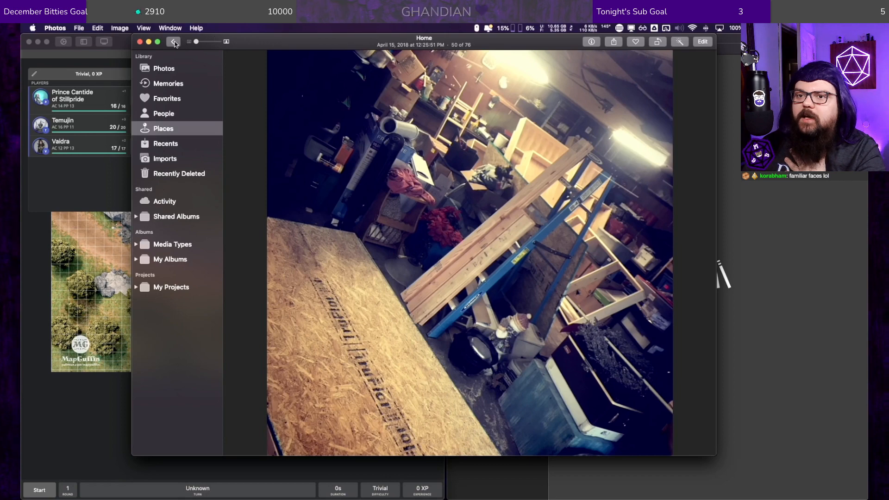
{"action": "left_click", "coordinate": [174, 43]}
Step: Browse the older Places photos, quit Photos, and switch back to EncounterPlus with its encounter and Library windows in front
{"action": "scroll", "coordinate": [369, 212], "scroll_direction": "up", "scroll_amount": 10}
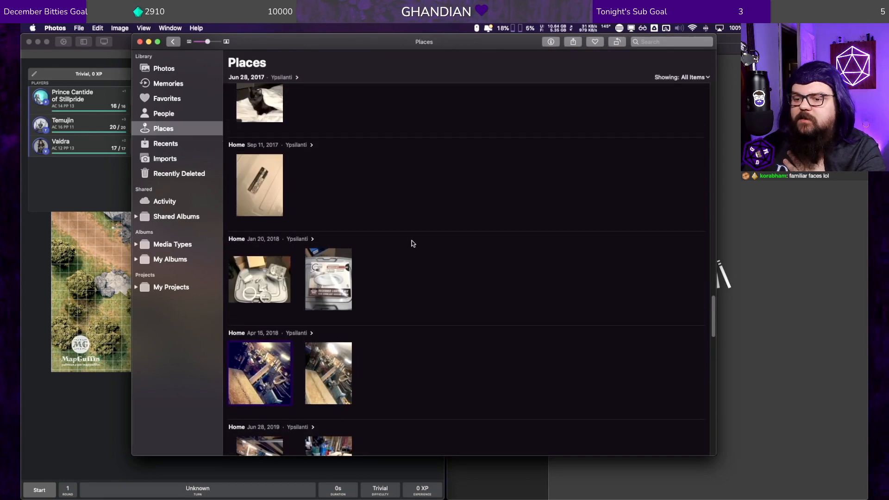
{"action": "scroll", "coordinate": [413, 243], "scroll_direction": "up", "scroll_amount": 3}
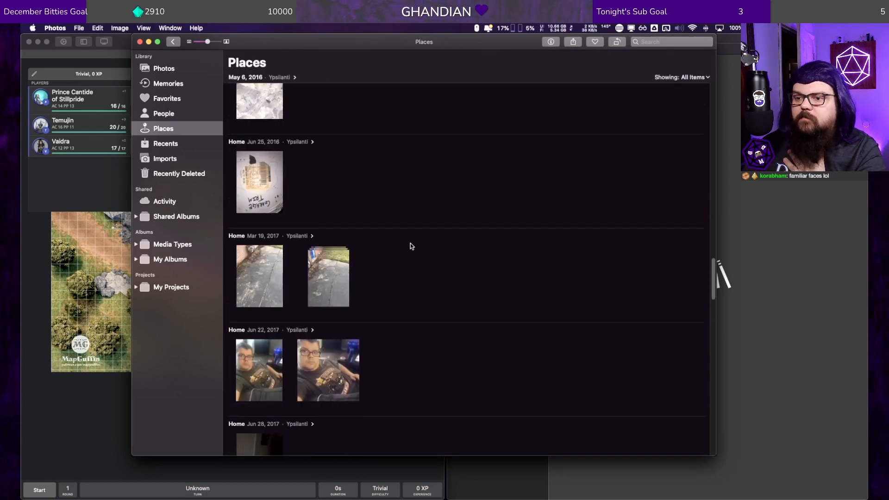
{"action": "scroll", "coordinate": [411, 246], "scroll_direction": "down", "scroll_amount": 1}
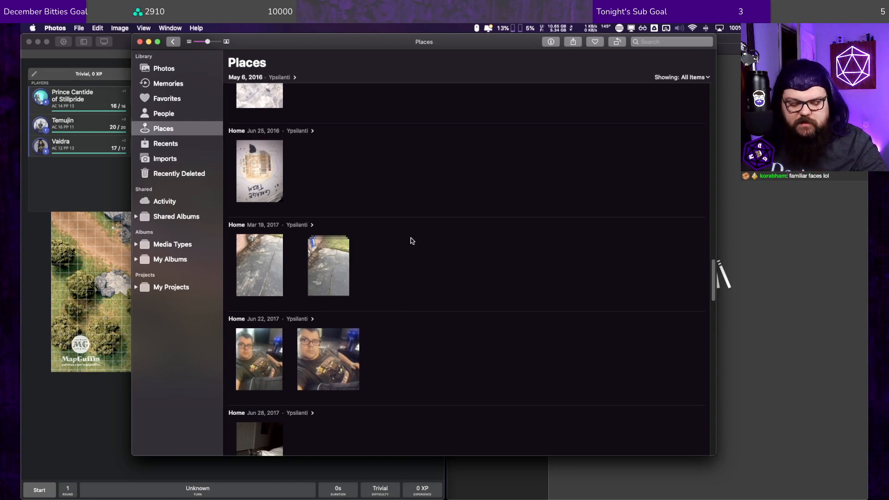
{"action": "key", "text": "super+q"}
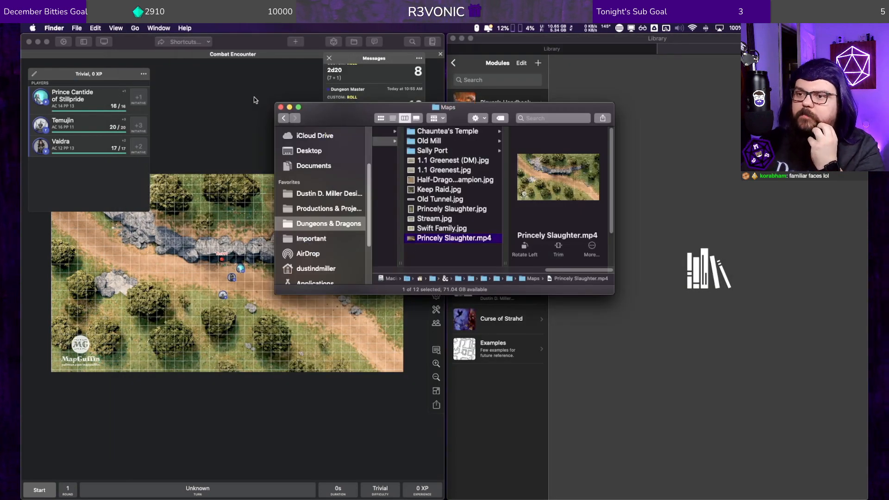
{"action": "left_click", "coordinate": [260, 106]}
{"action": "left_click", "coordinate": [627, 95]}
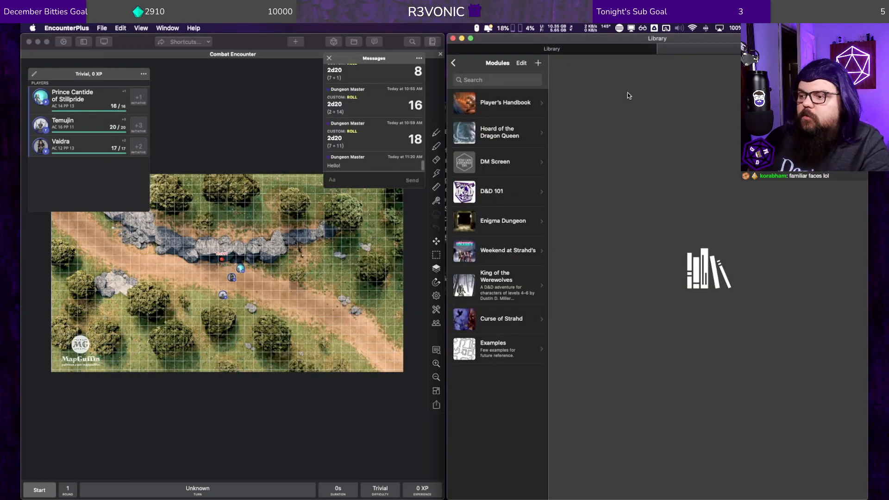